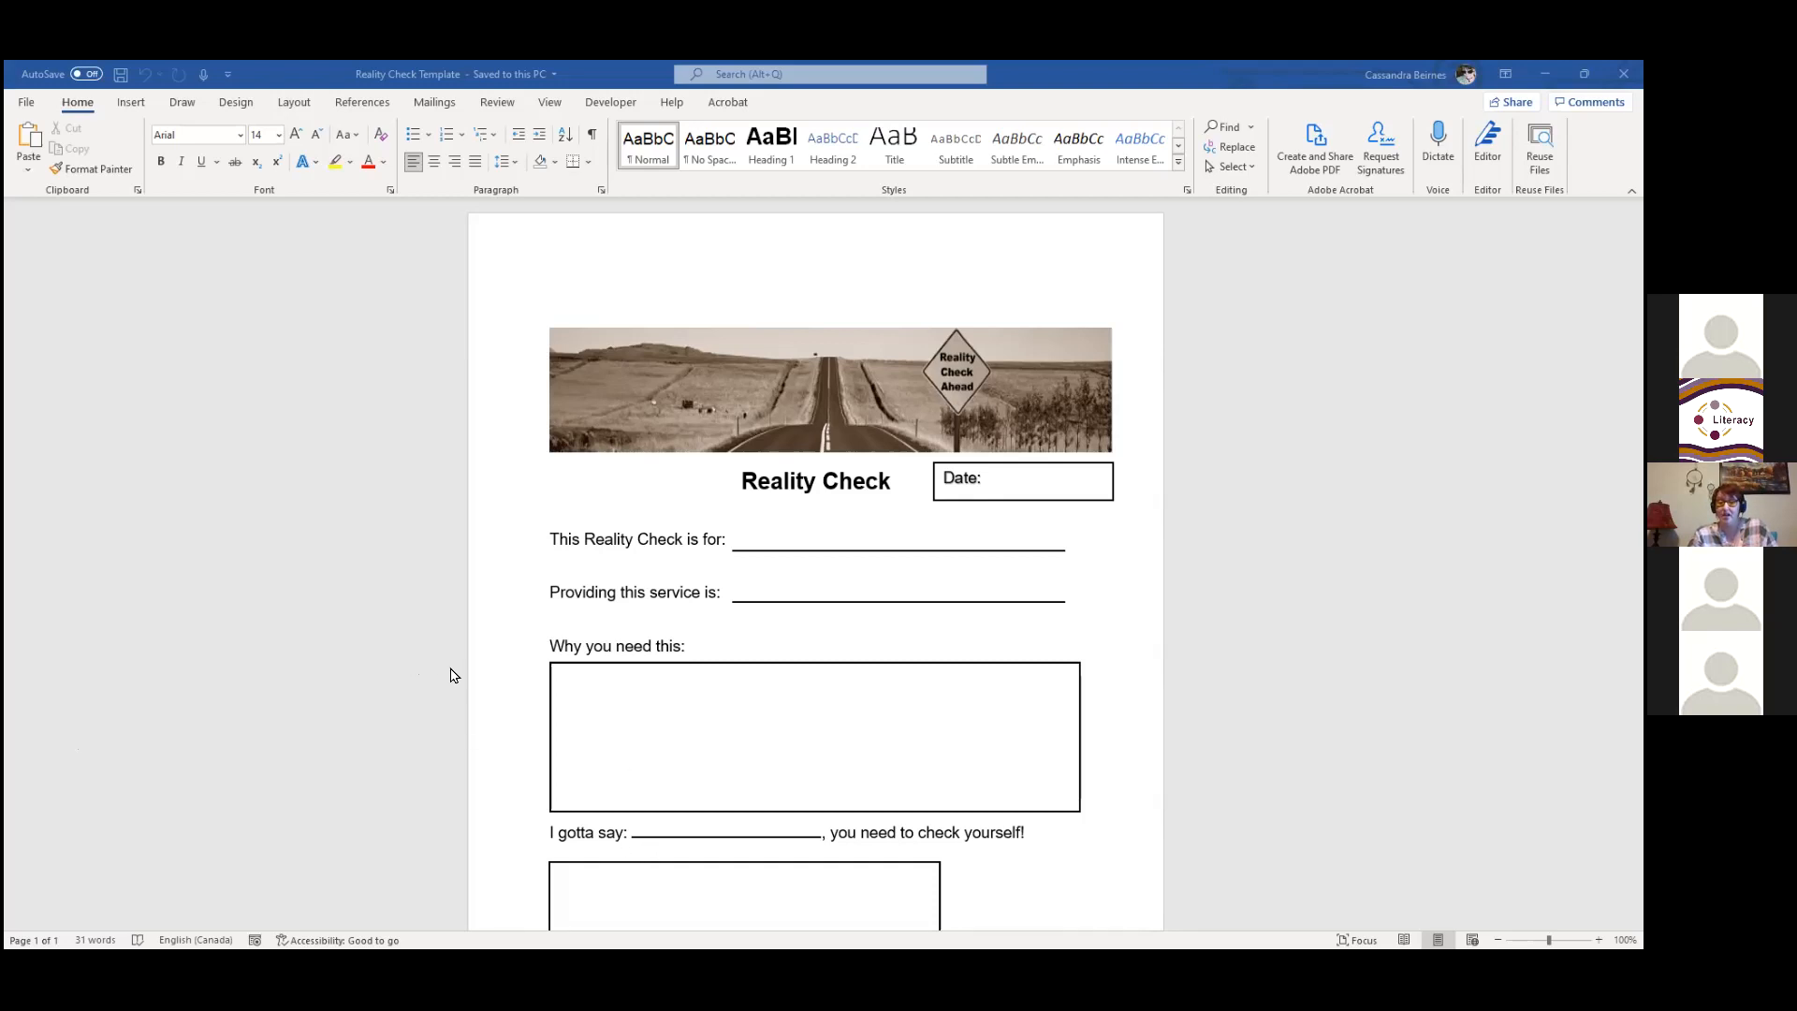
Step: Run the accessibility checker on the Reality Check Template document
scroll(468, 660, down, 2)
scroll(561, 609, down, 2)
scroll(561, 612, up, 3)
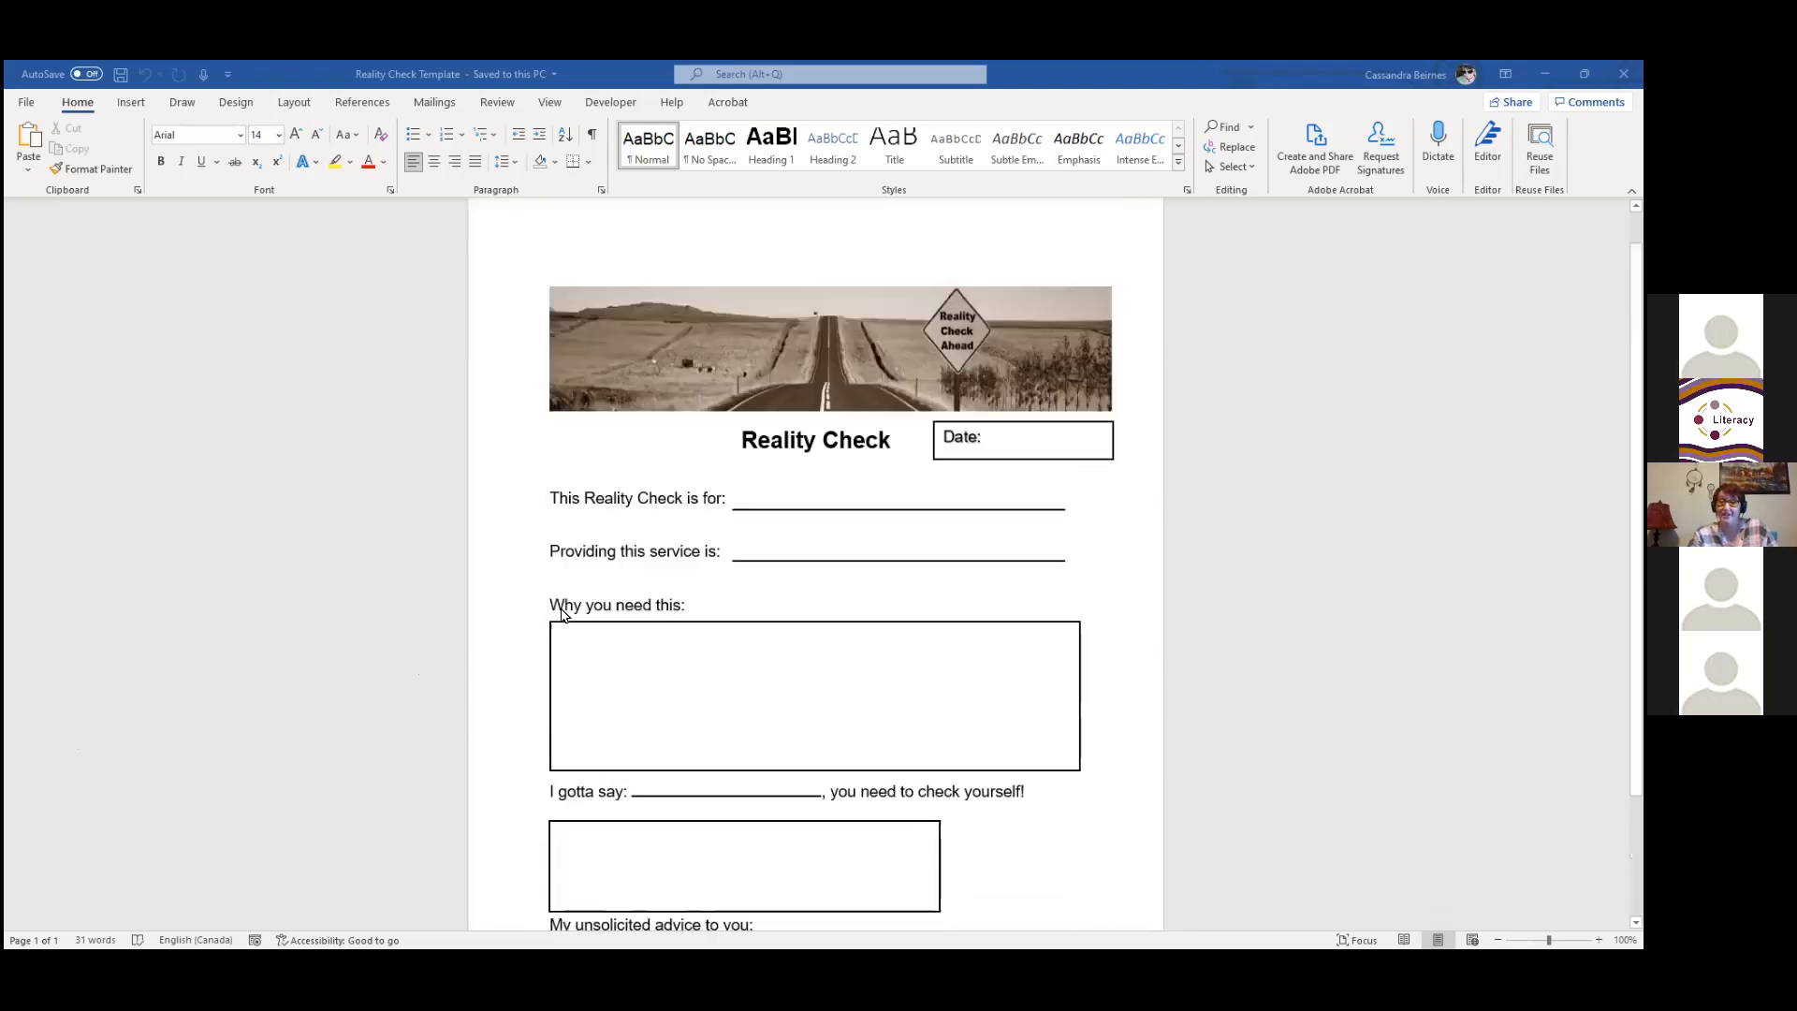
scroll(562, 611, up, 1)
scroll(565, 614, down, 5)
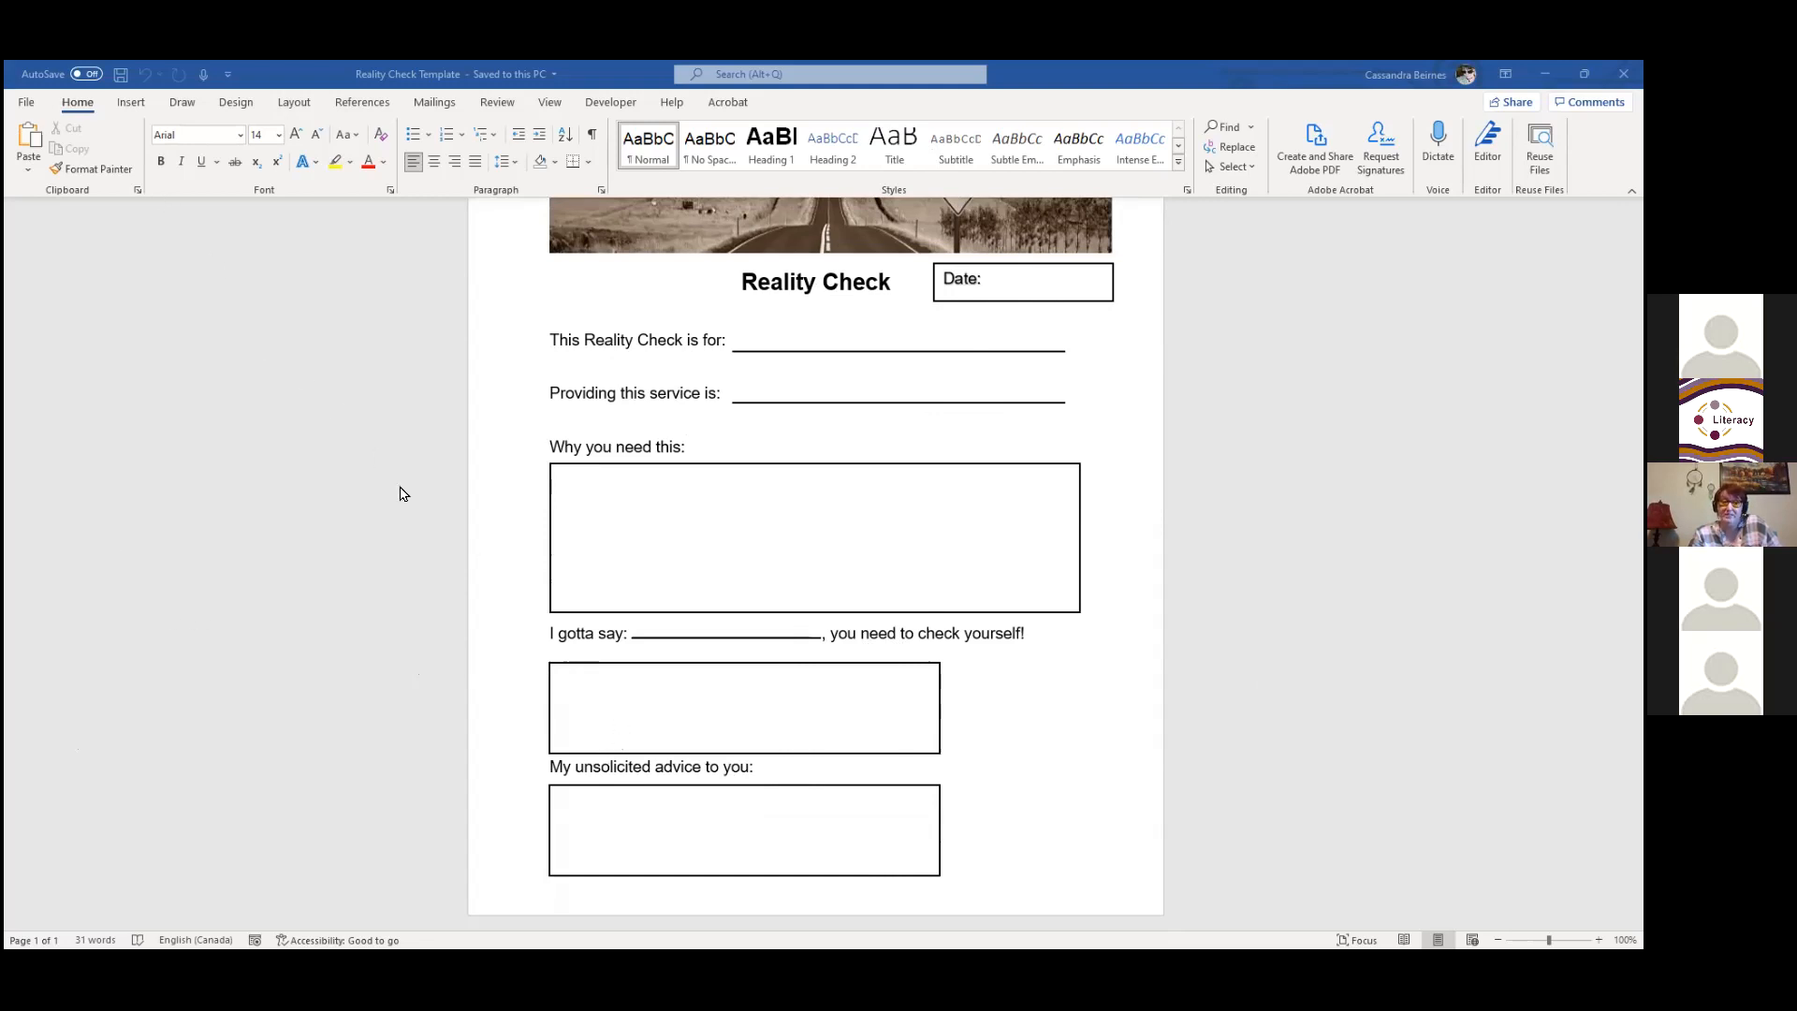
click(31, 112)
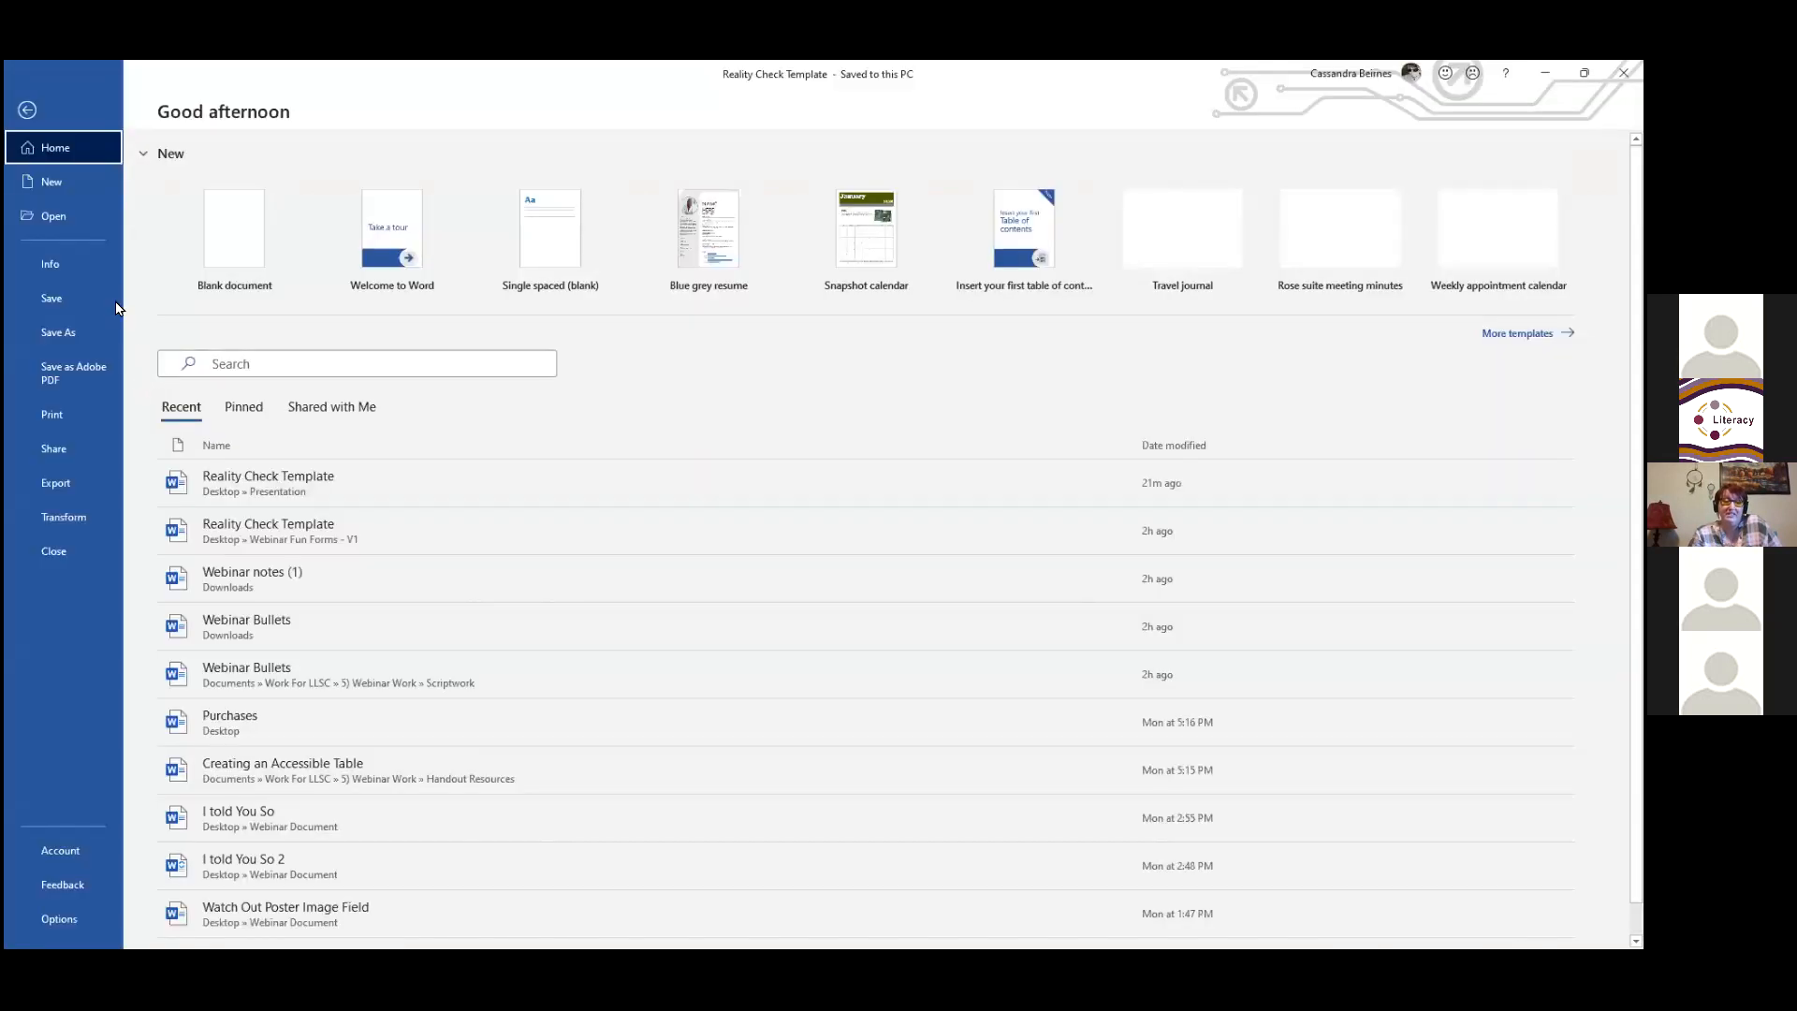
click(86, 256)
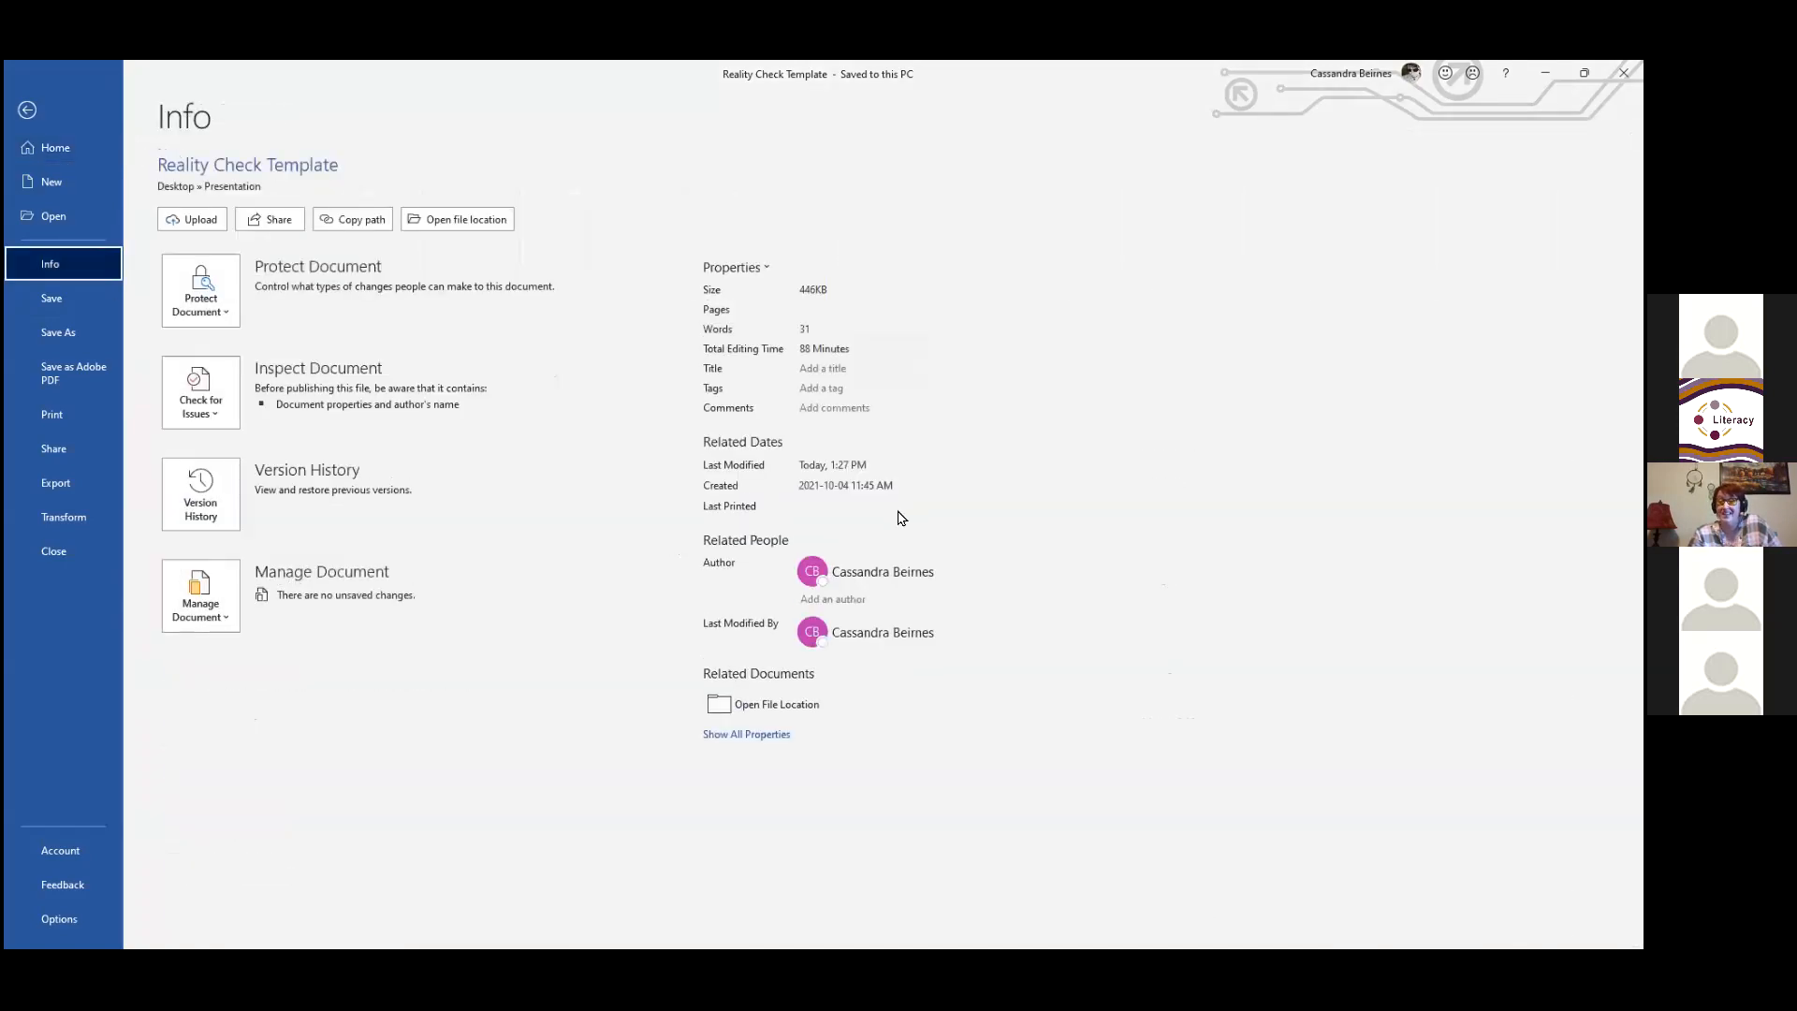
click(215, 409)
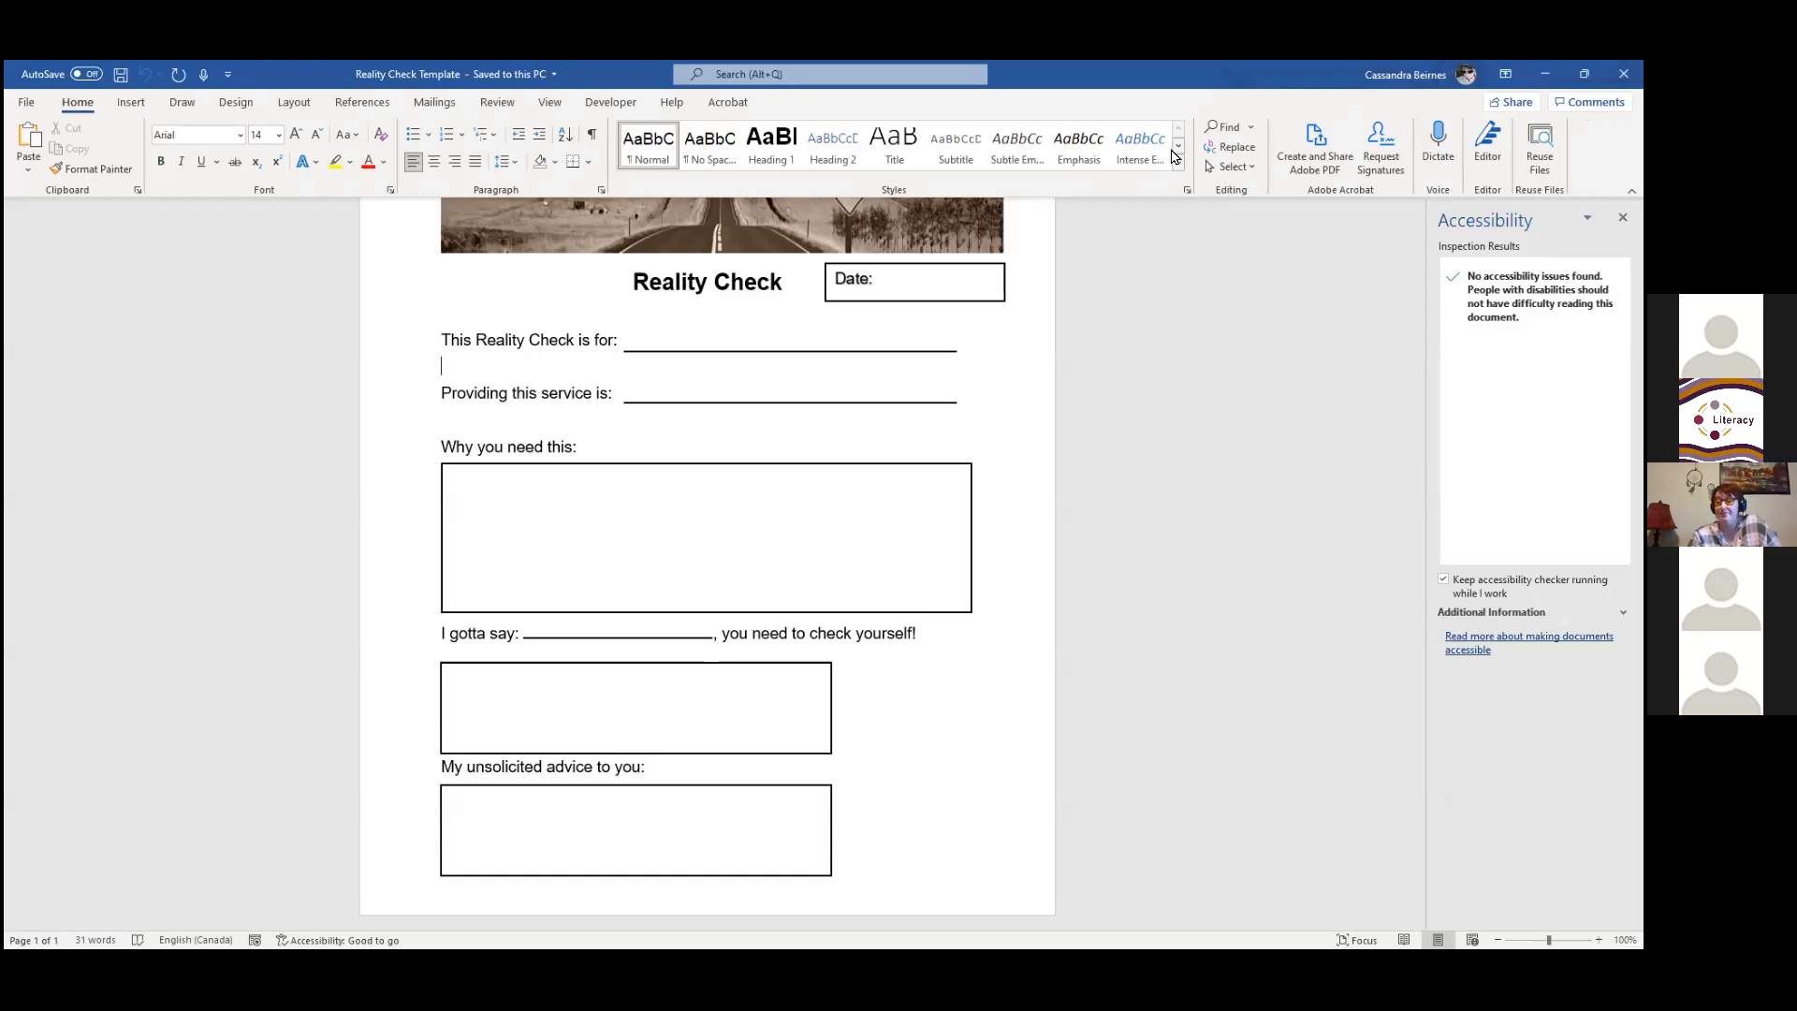
Step: Convert the document to an Adobe PDF saved as Reality Check Template in the Presentation folder, with View Result enabled
click(1314, 143)
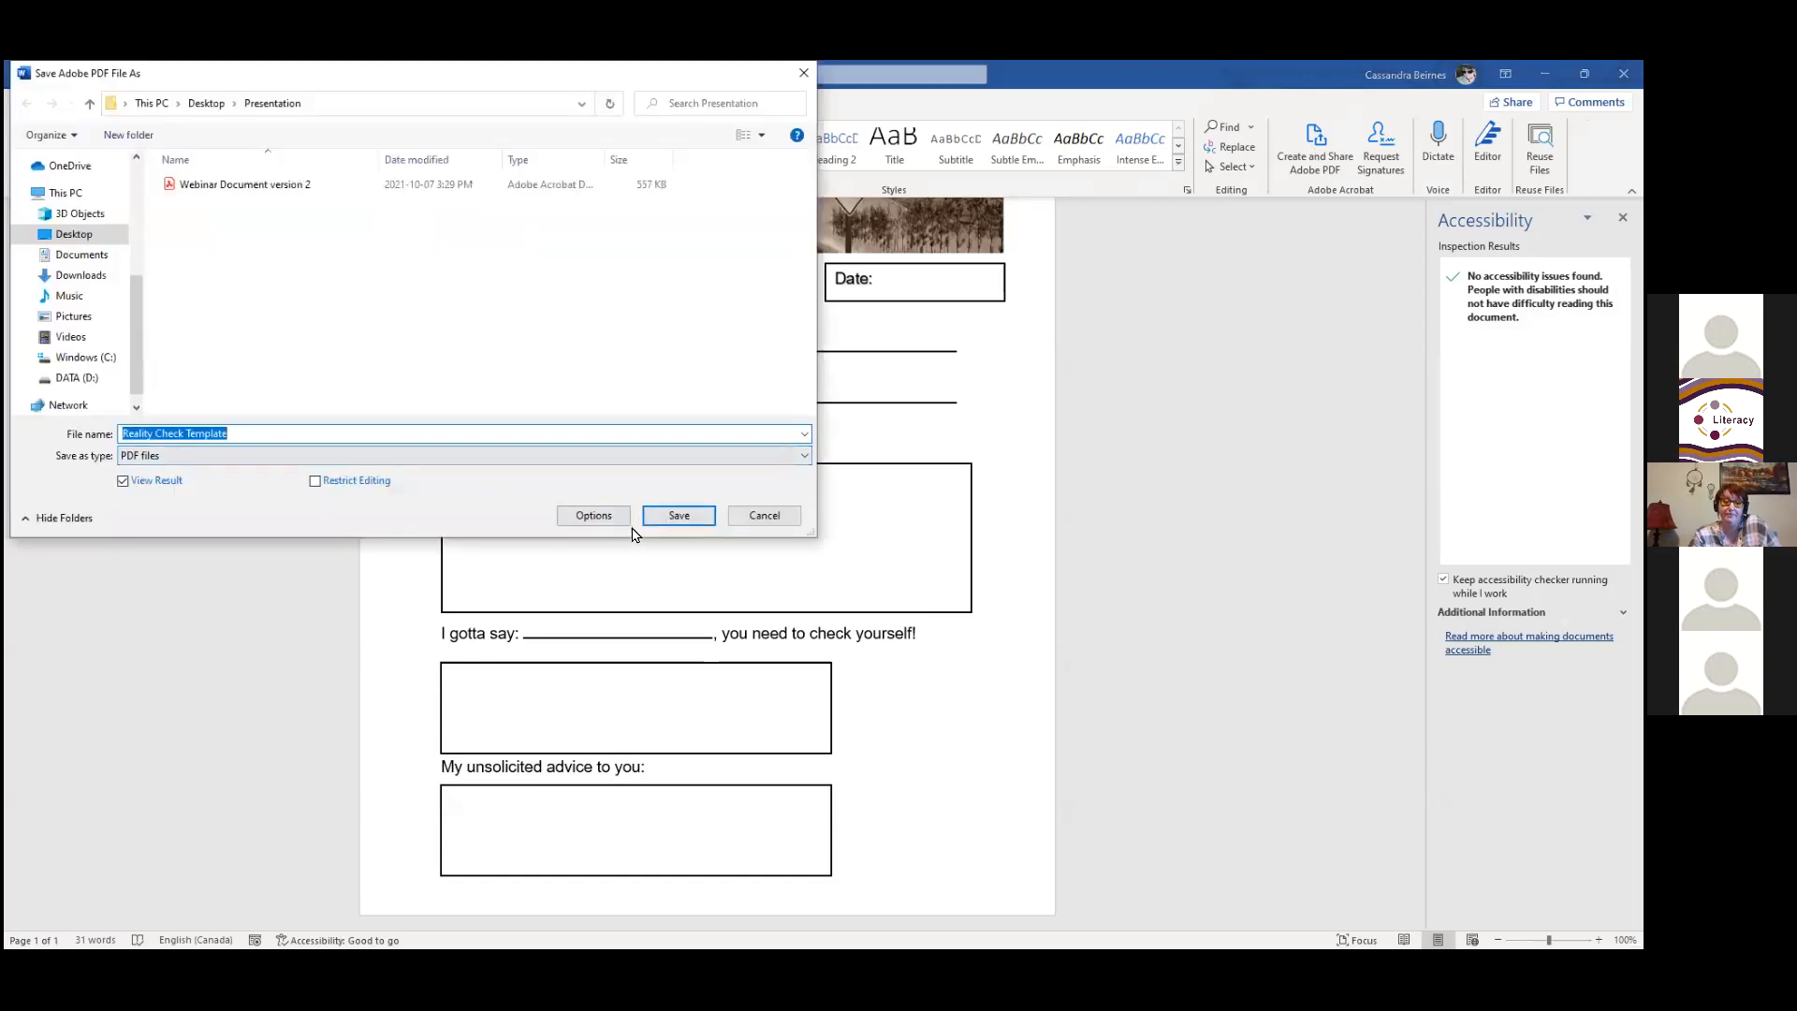
click(668, 524)
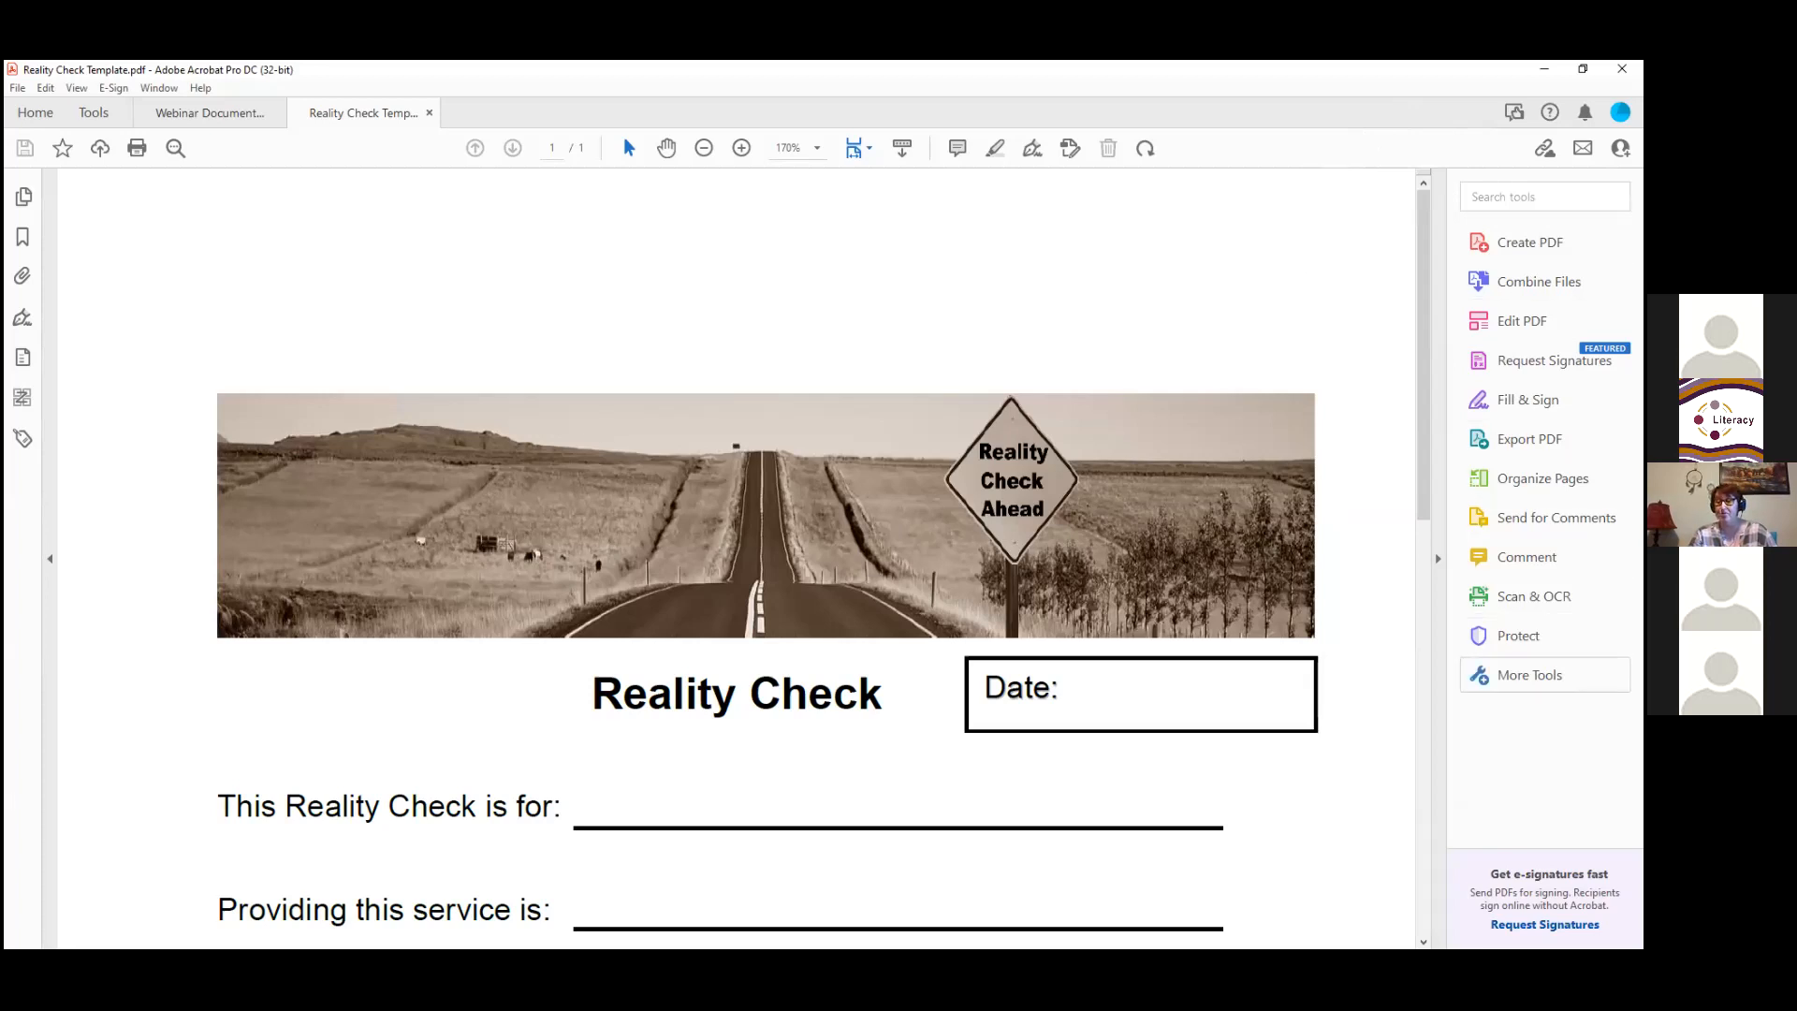
Step: Add the Prepare Form and Accessibility tools to the tool shortcuts and return to the Reality Check Template PDF
click(1529, 674)
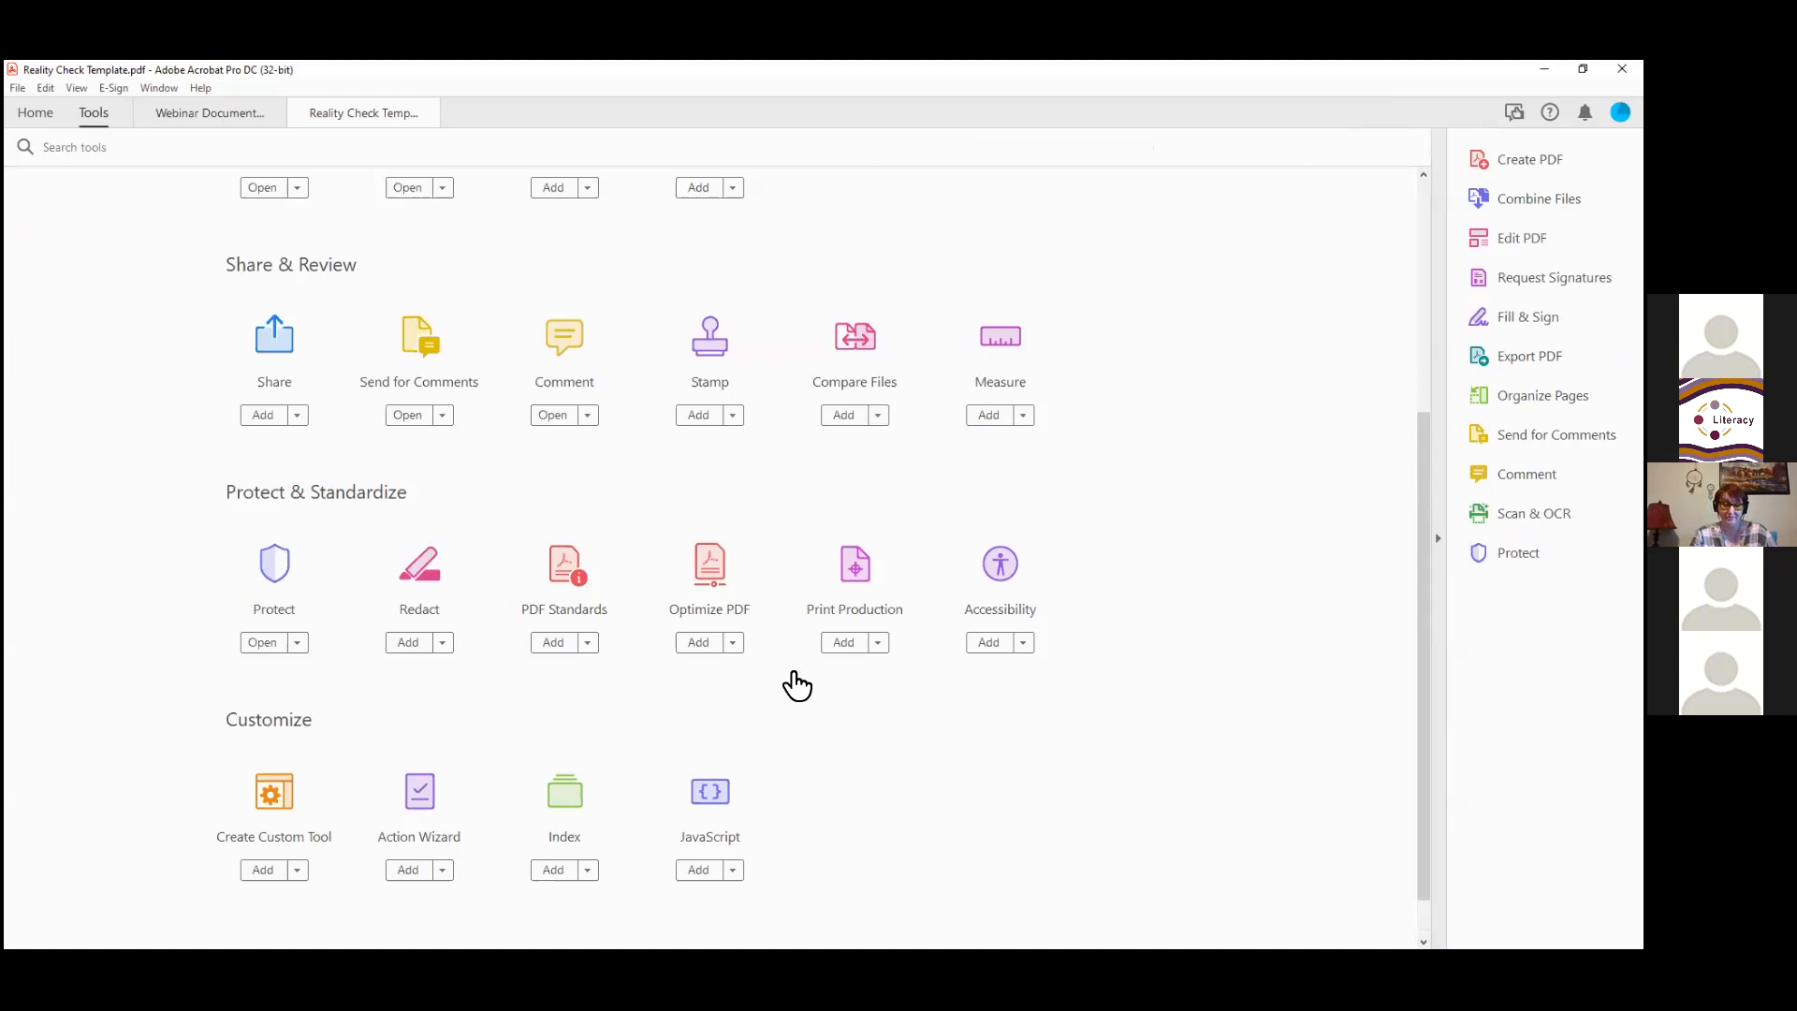
scroll(795, 682, up, 2)
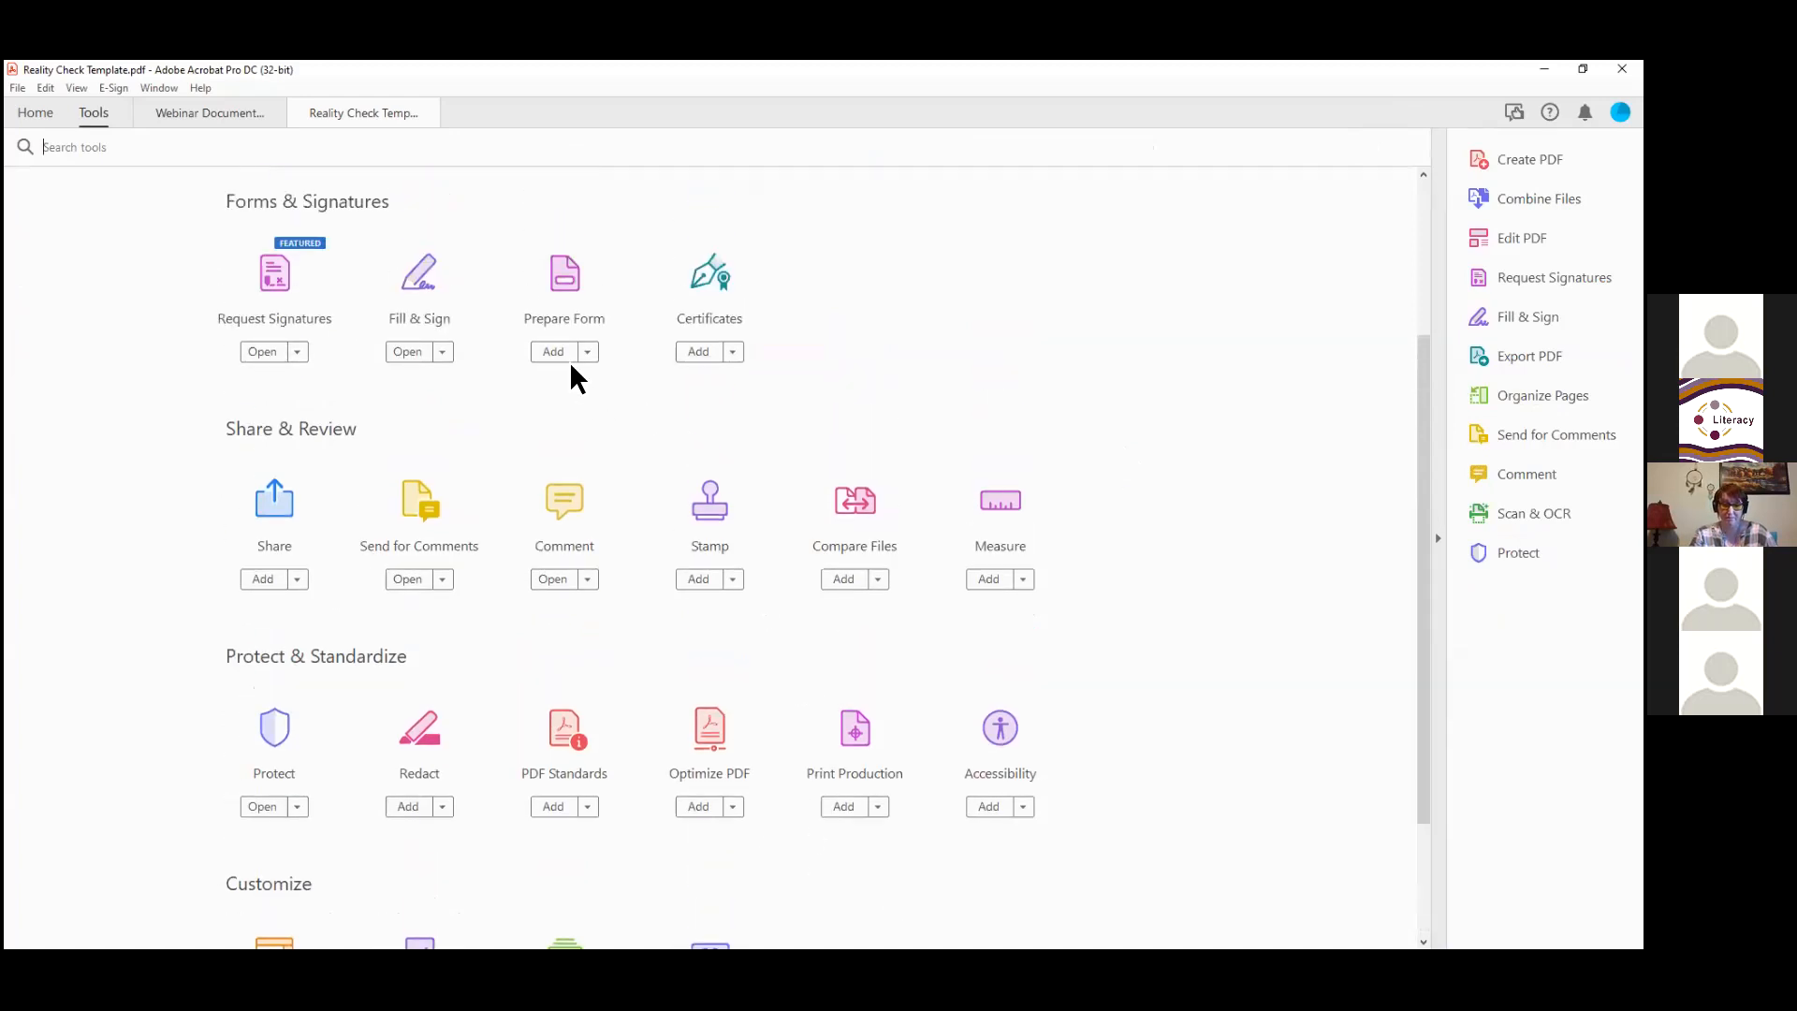
click(554, 352)
scroll(1039, 578, down, 1)
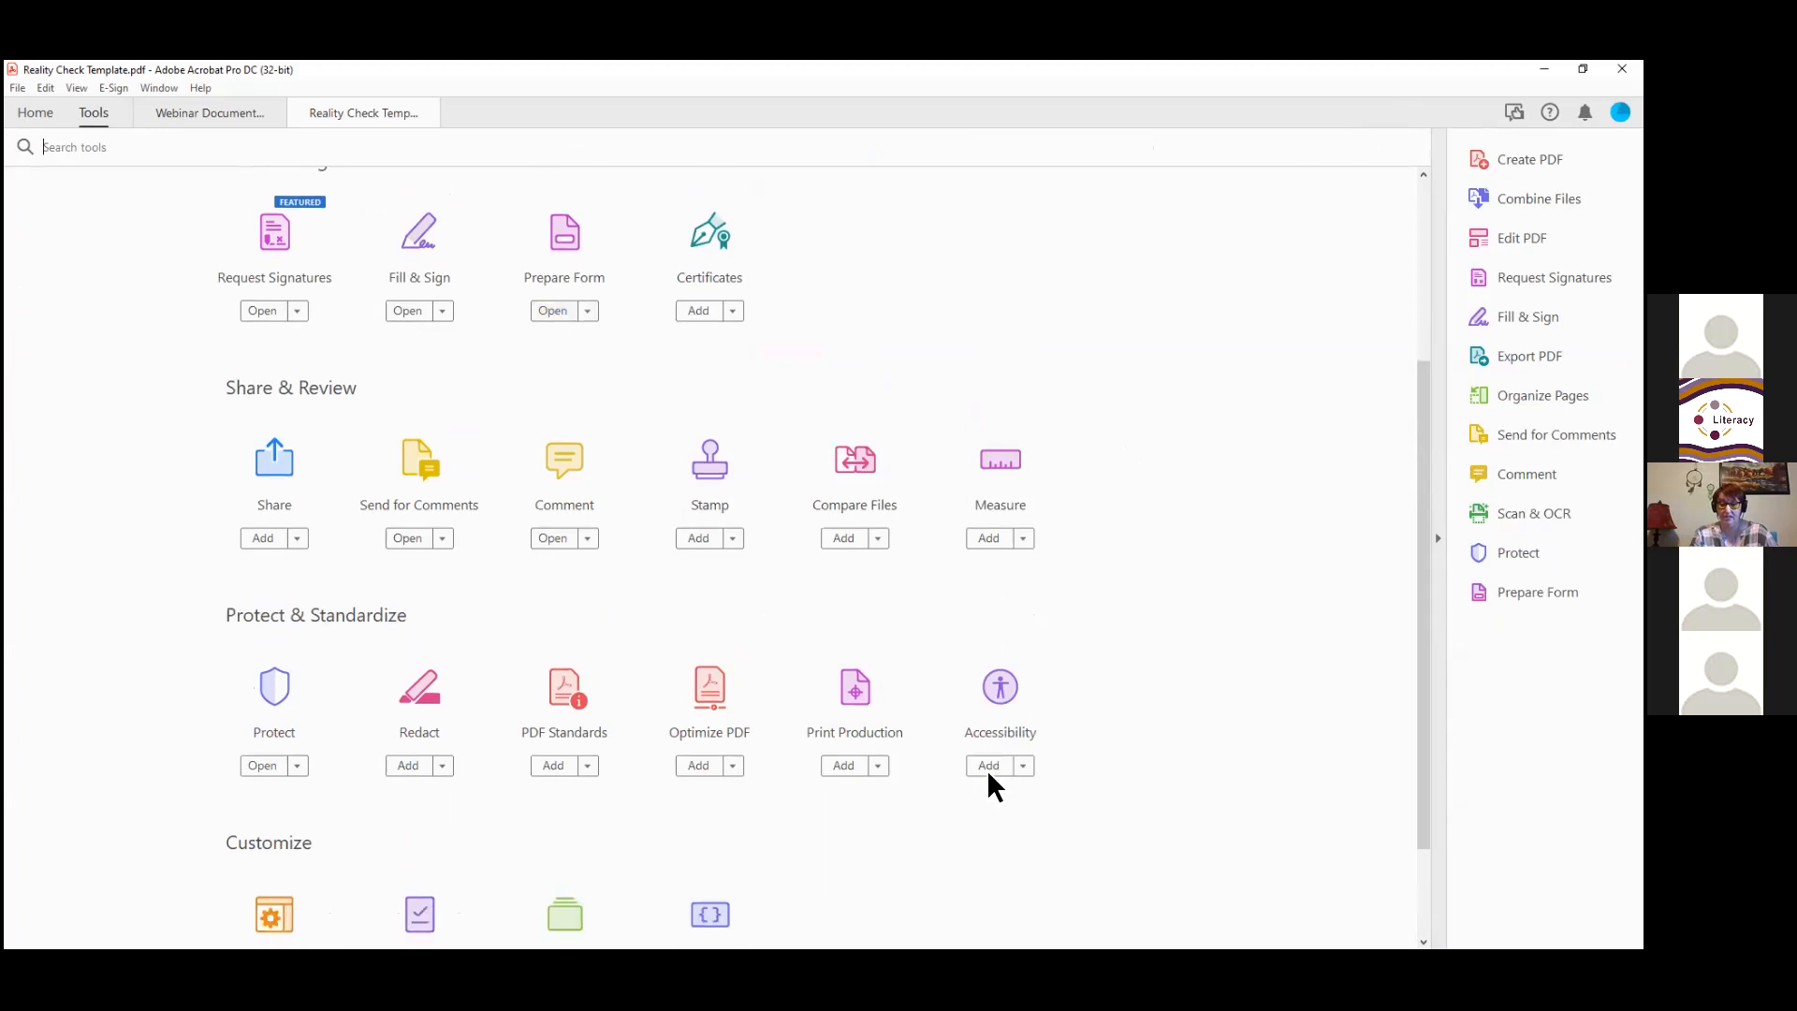
click(988, 767)
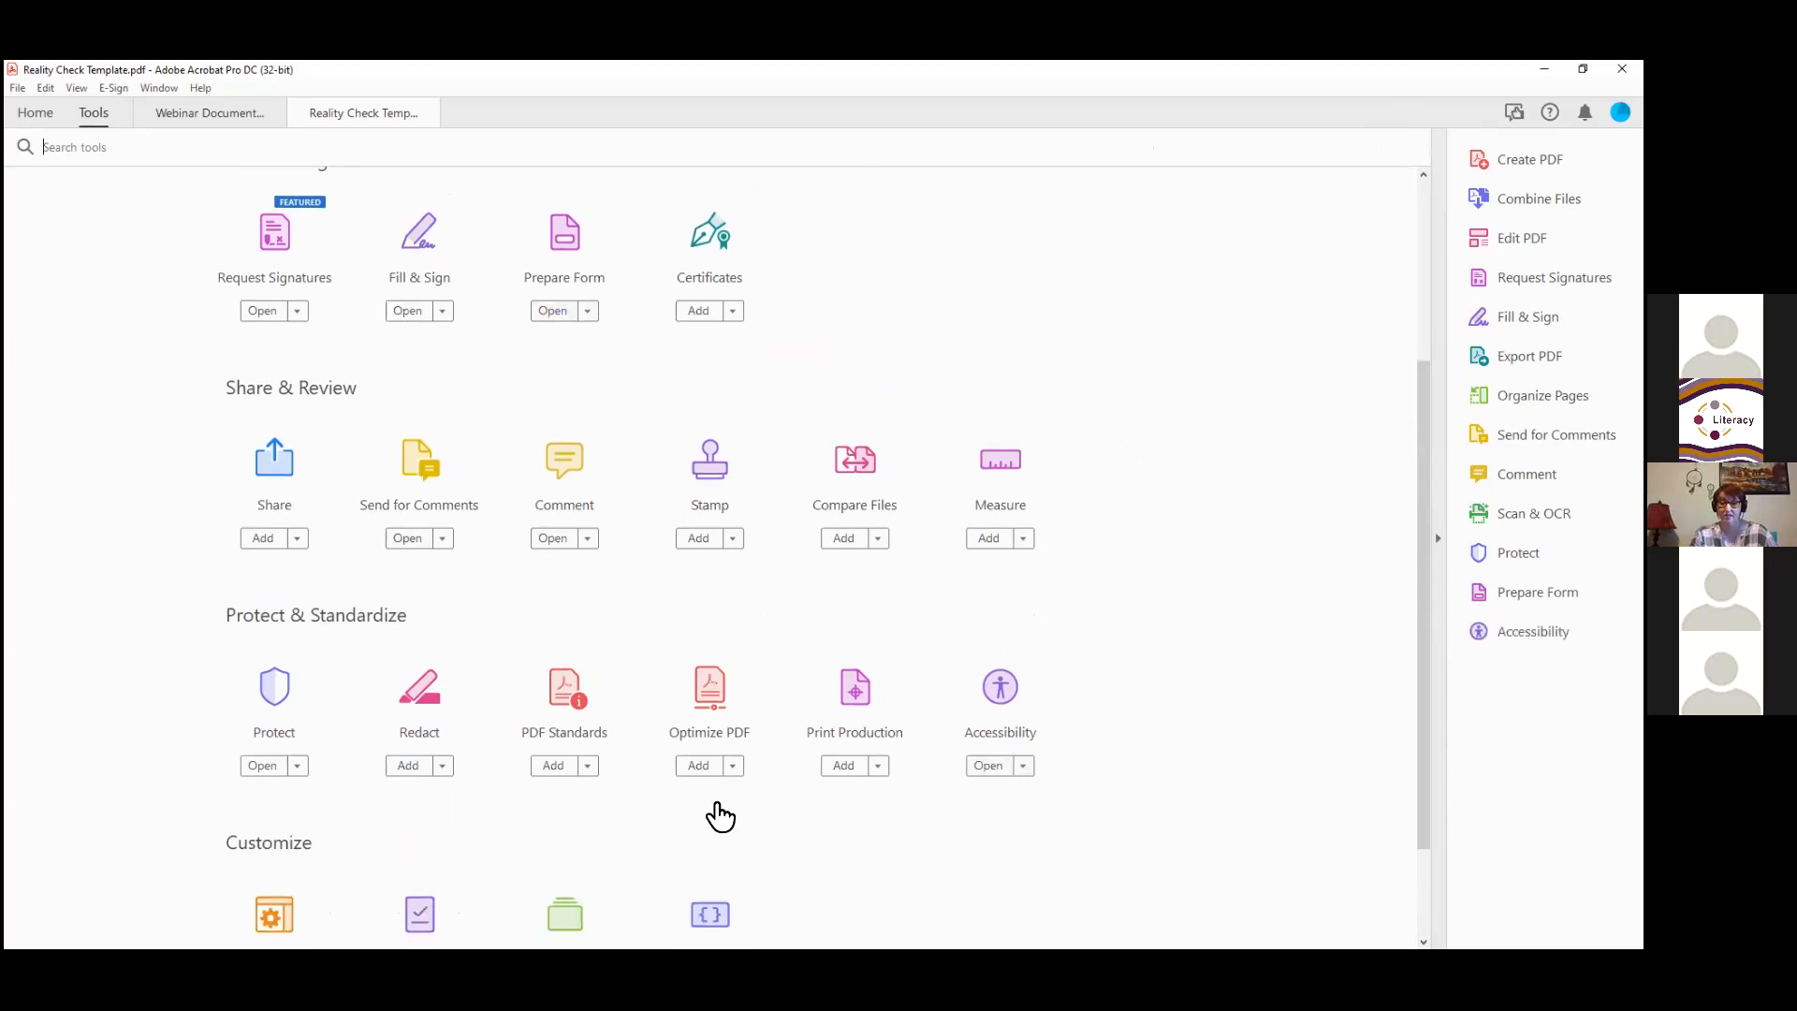
scroll(660, 540, down, 3)
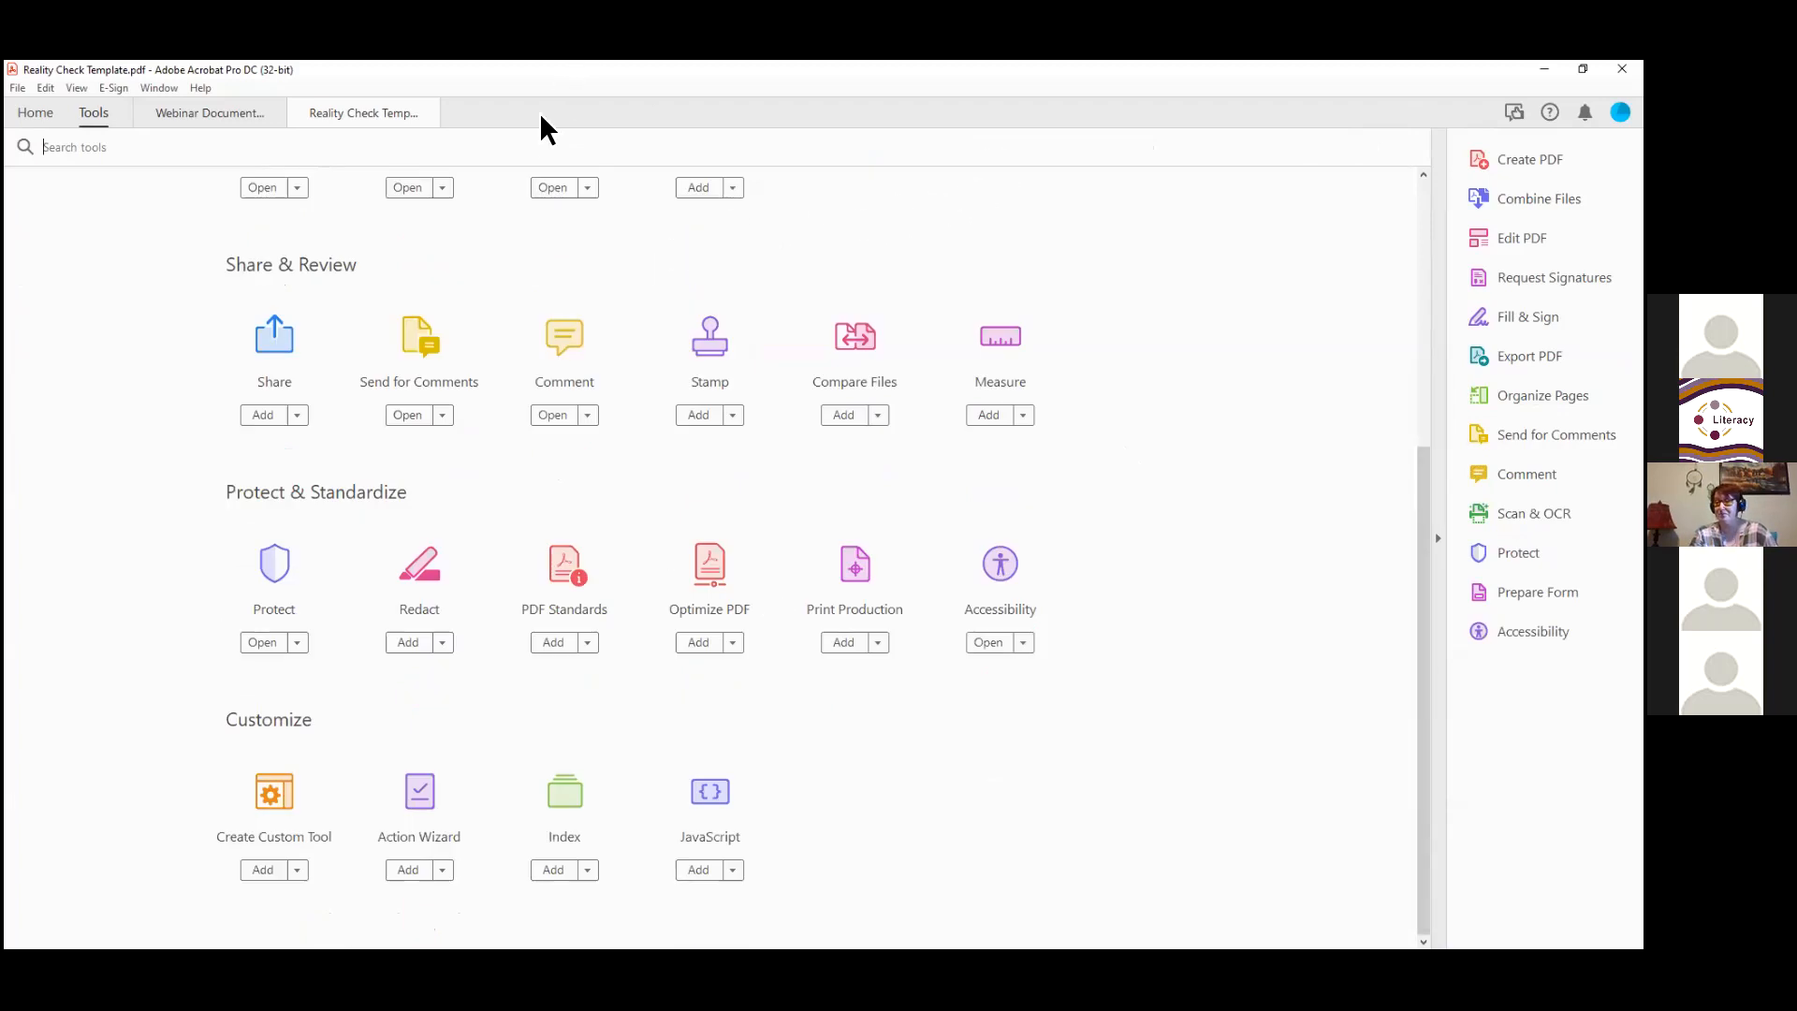
click(349, 109)
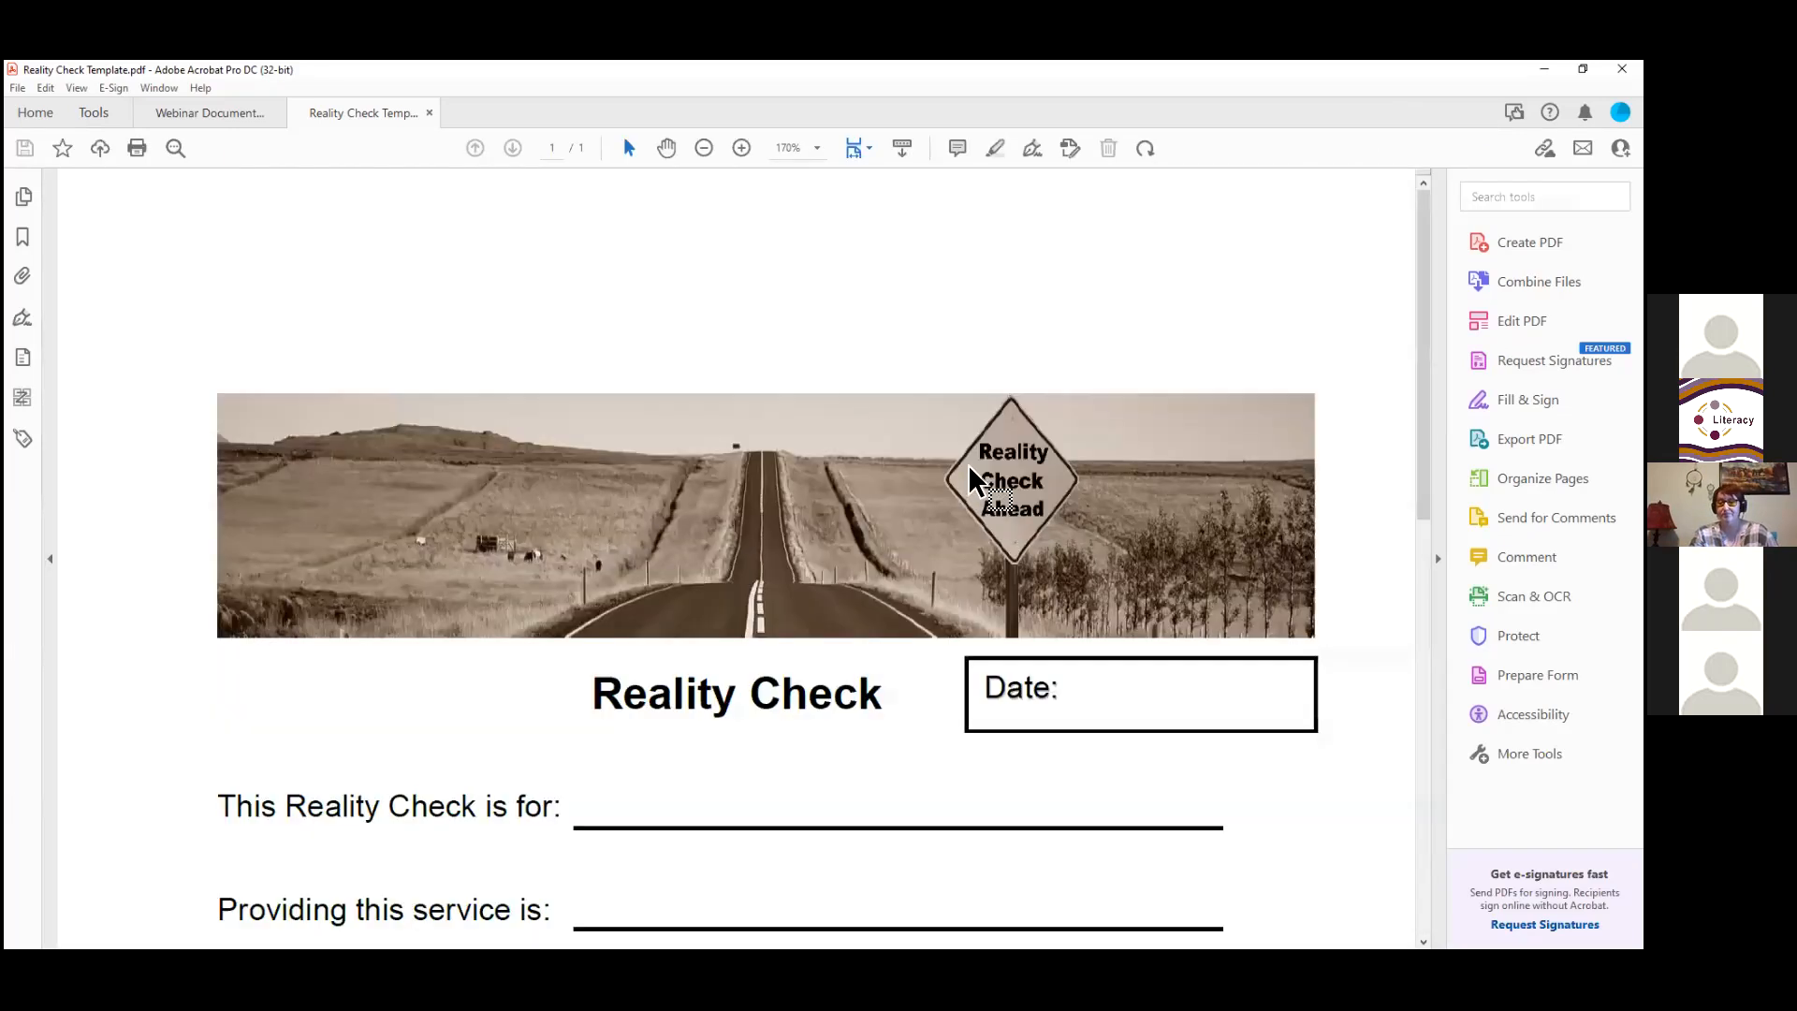
Step: Insert the reality-check image from the Webinar Fun Forms - V1 folder near the bottom of the PDF page
scroll(978, 473, down, 6)
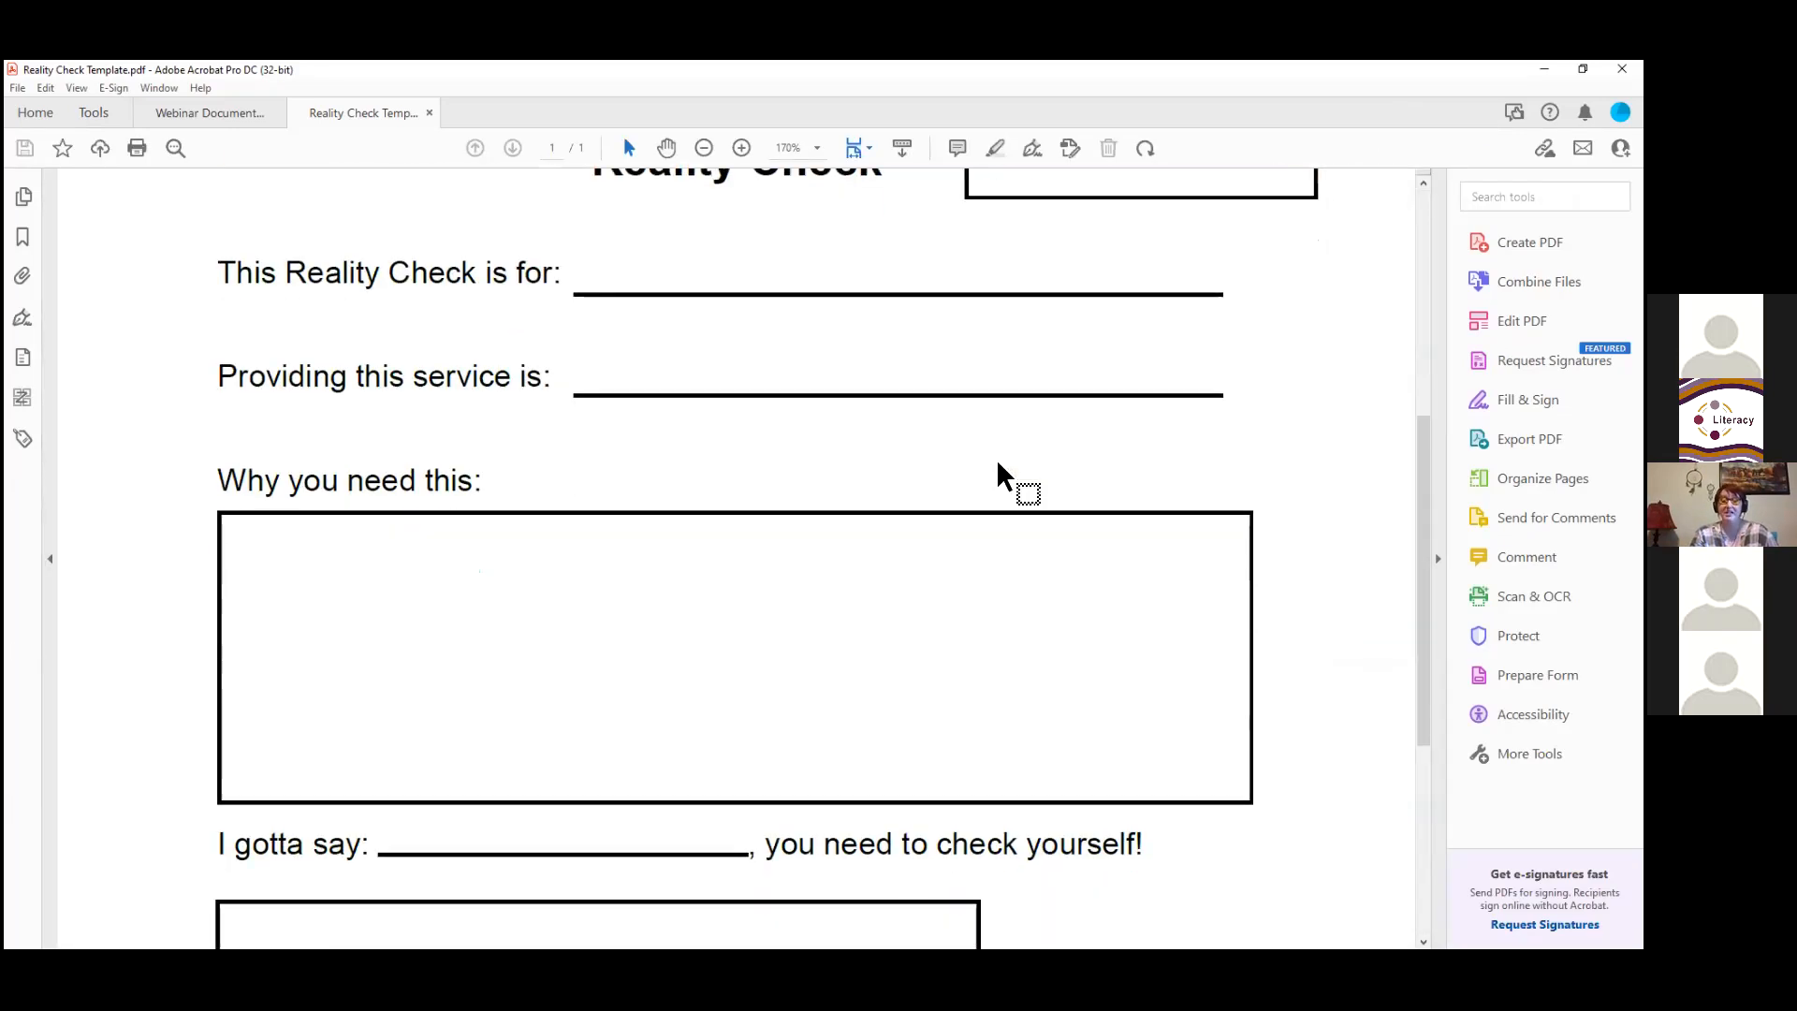
scroll(1067, 514, down, 1)
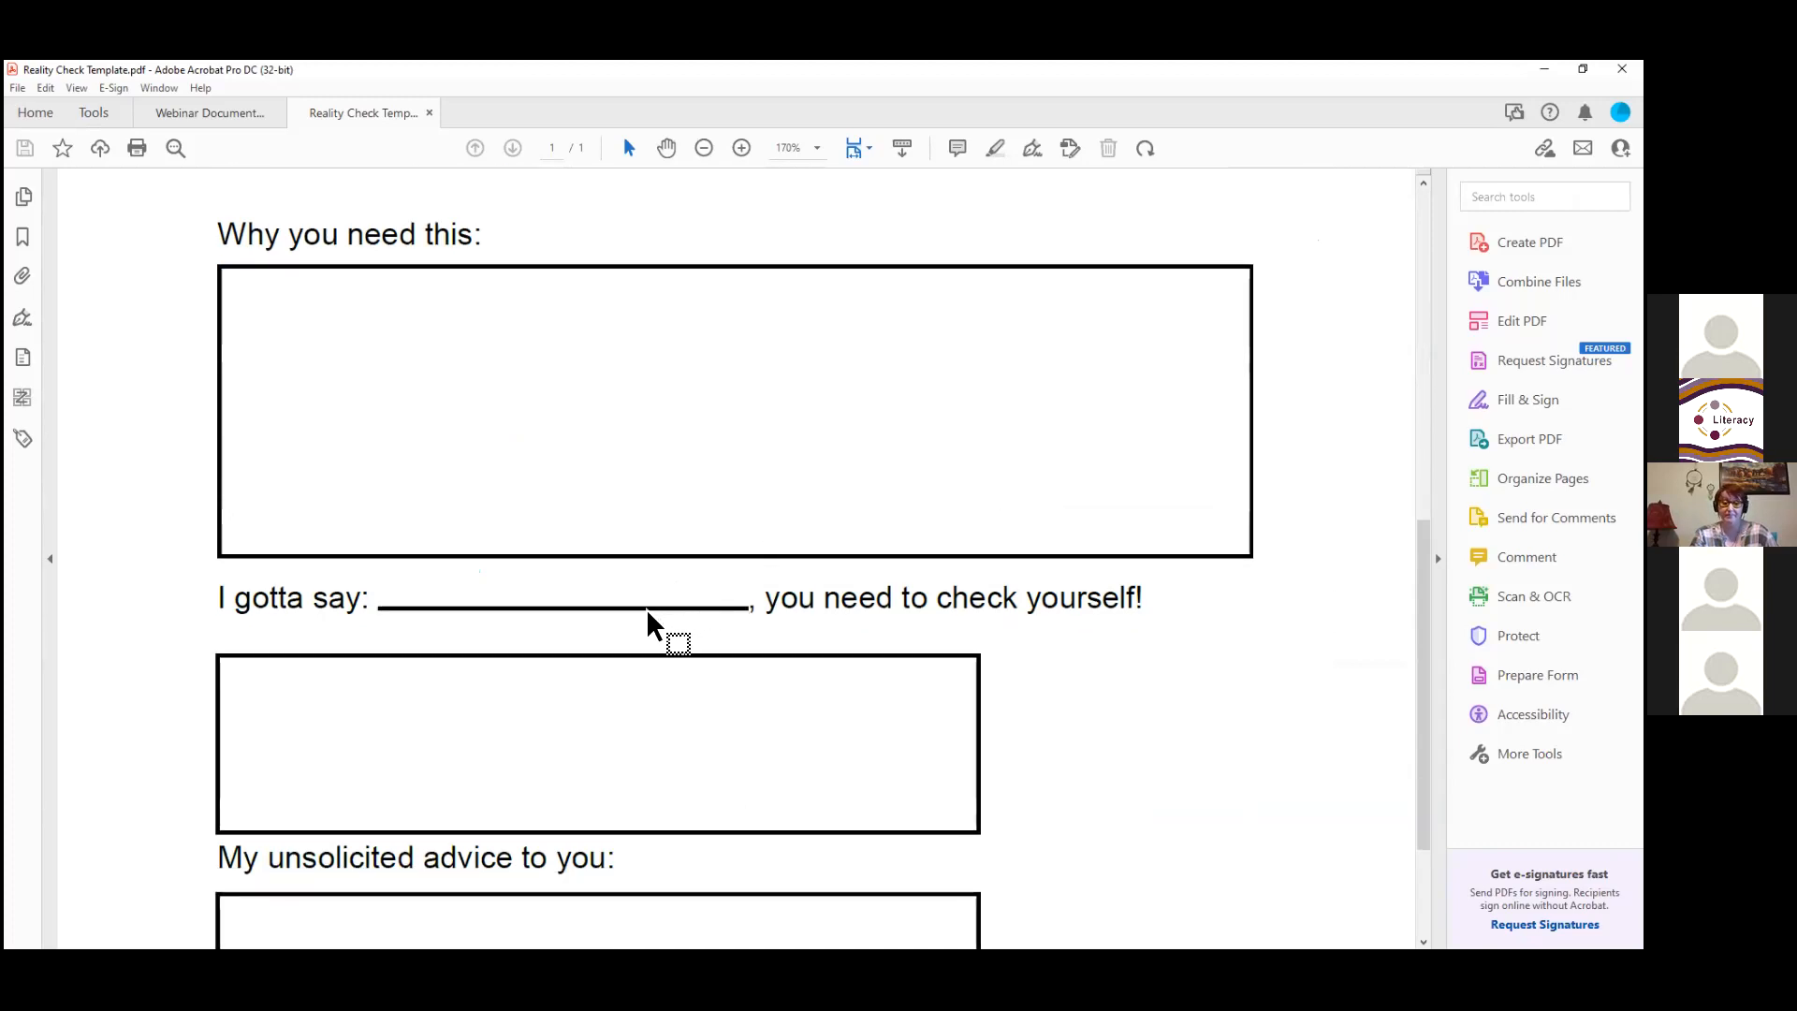
scroll(1083, 714, down, 2)
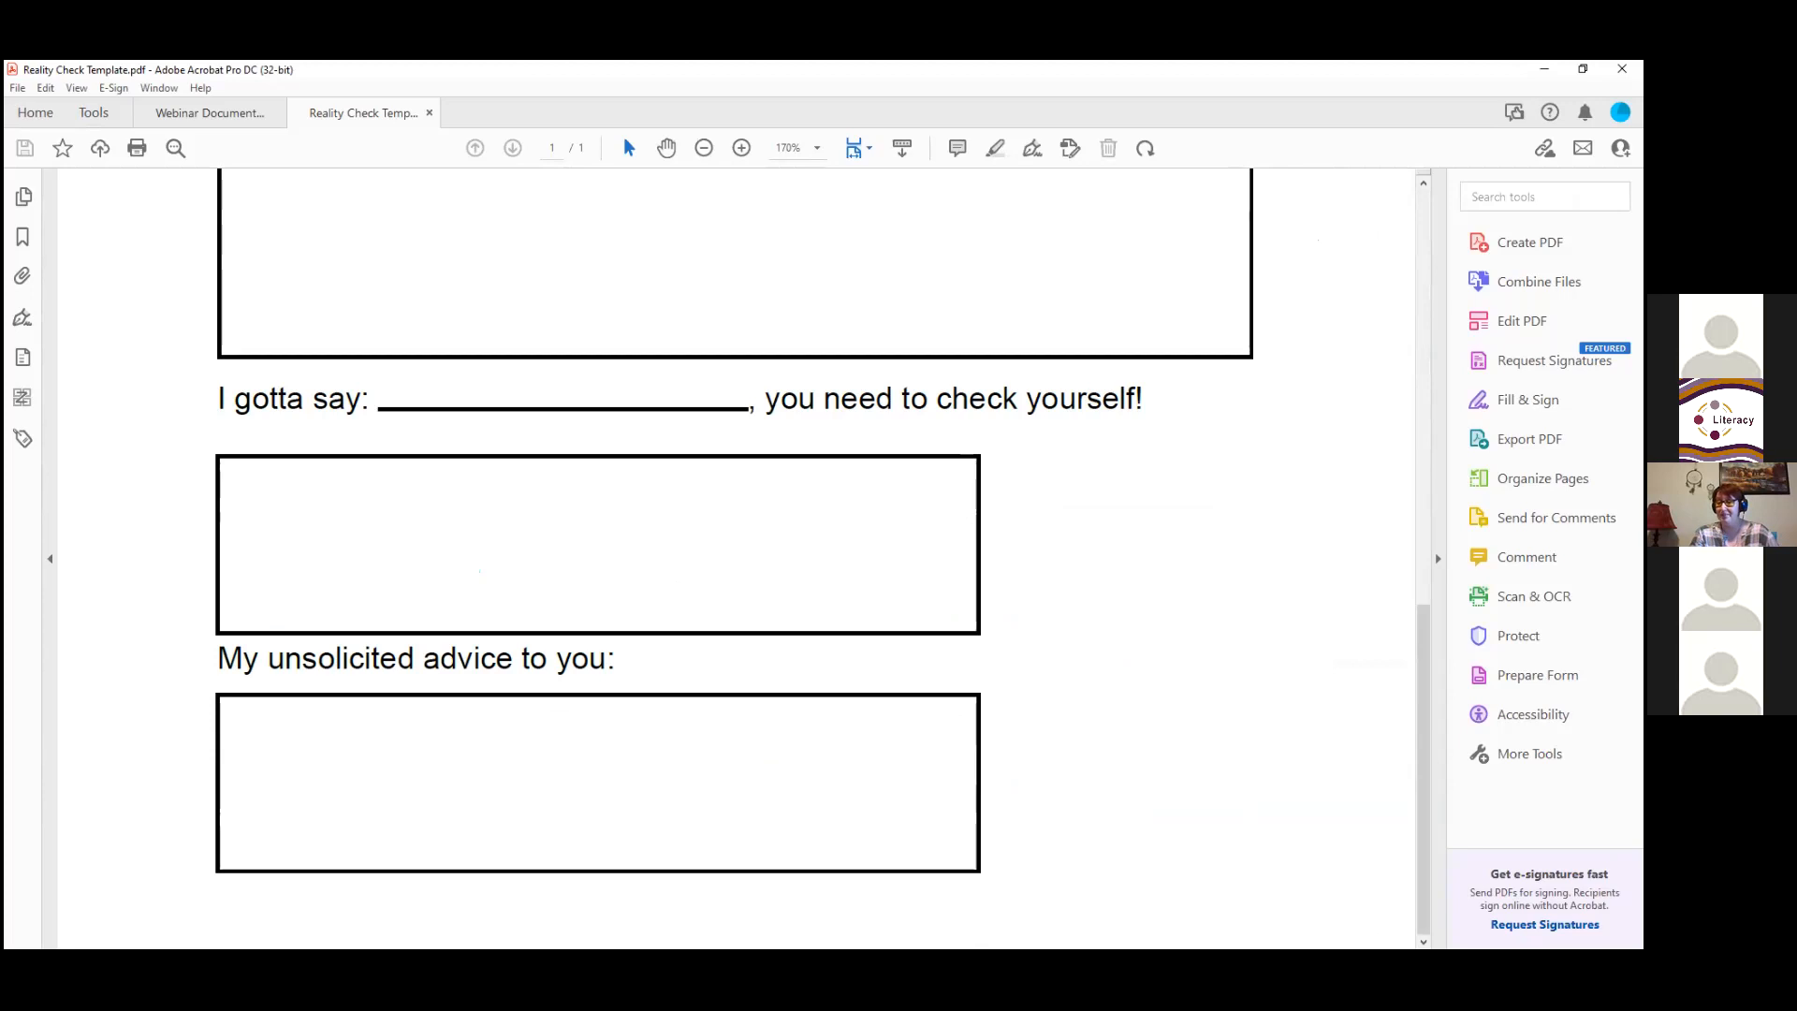
click(1522, 321)
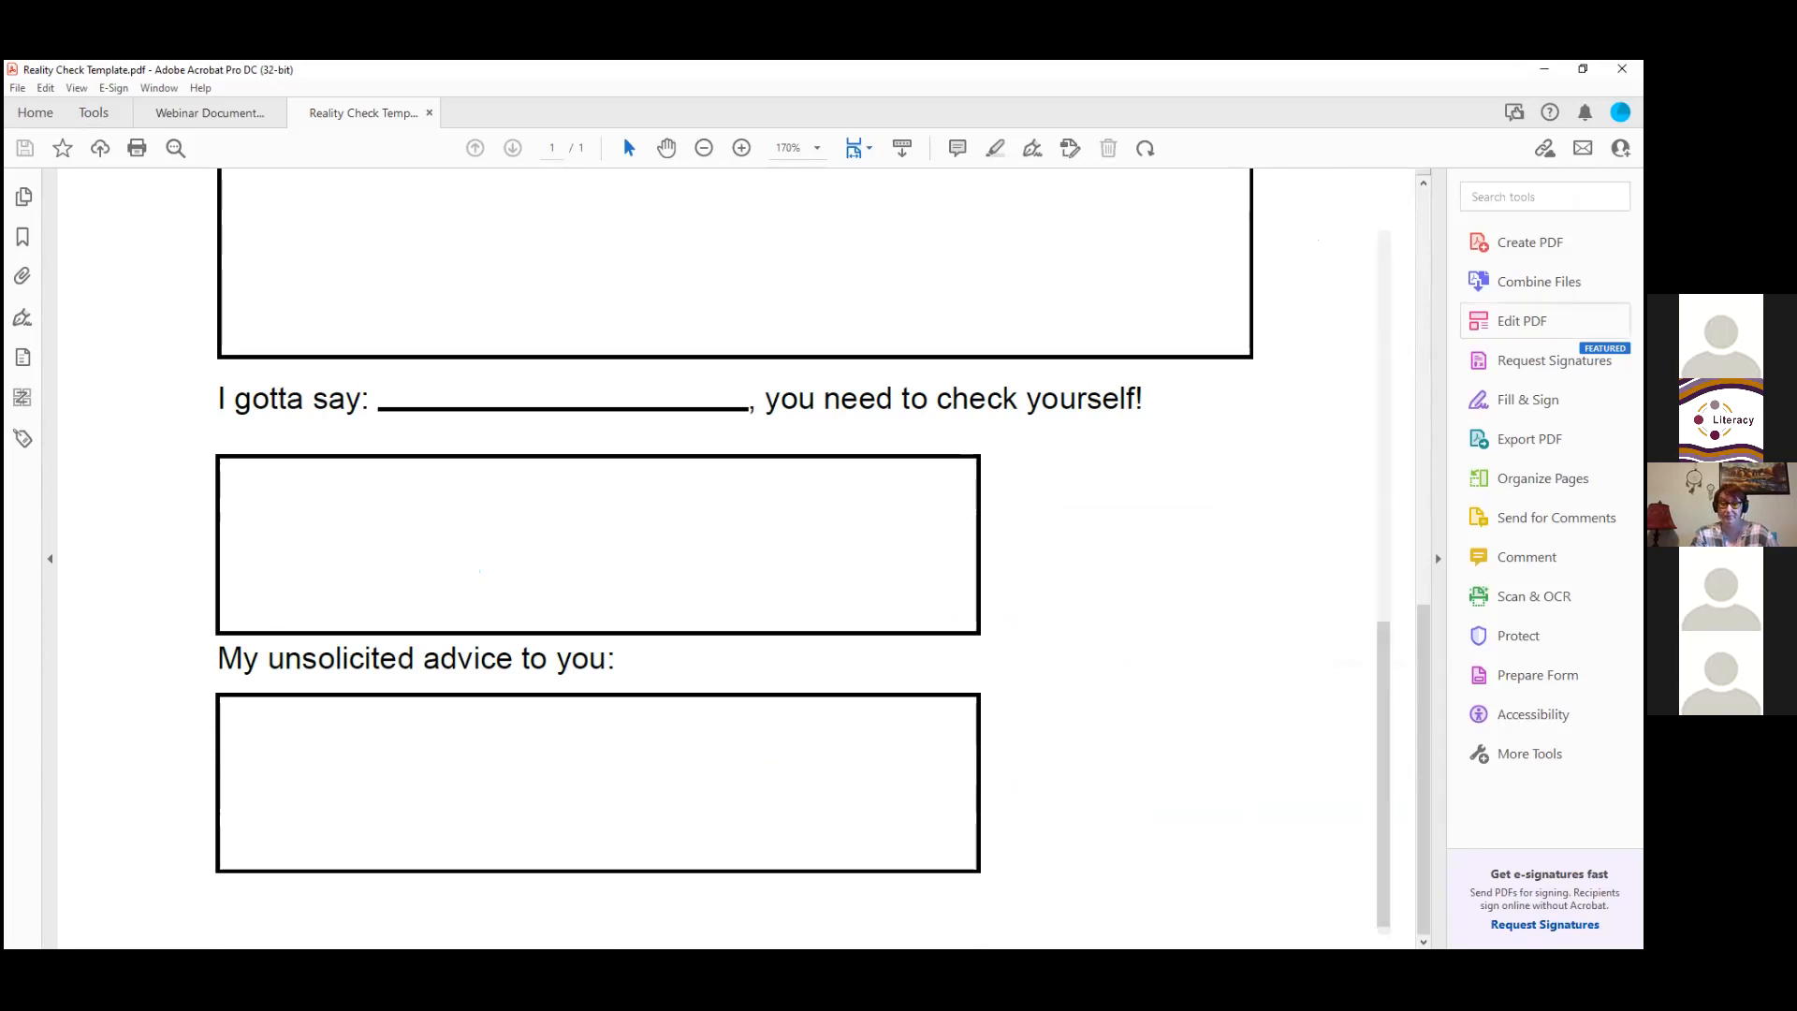
click(619, 191)
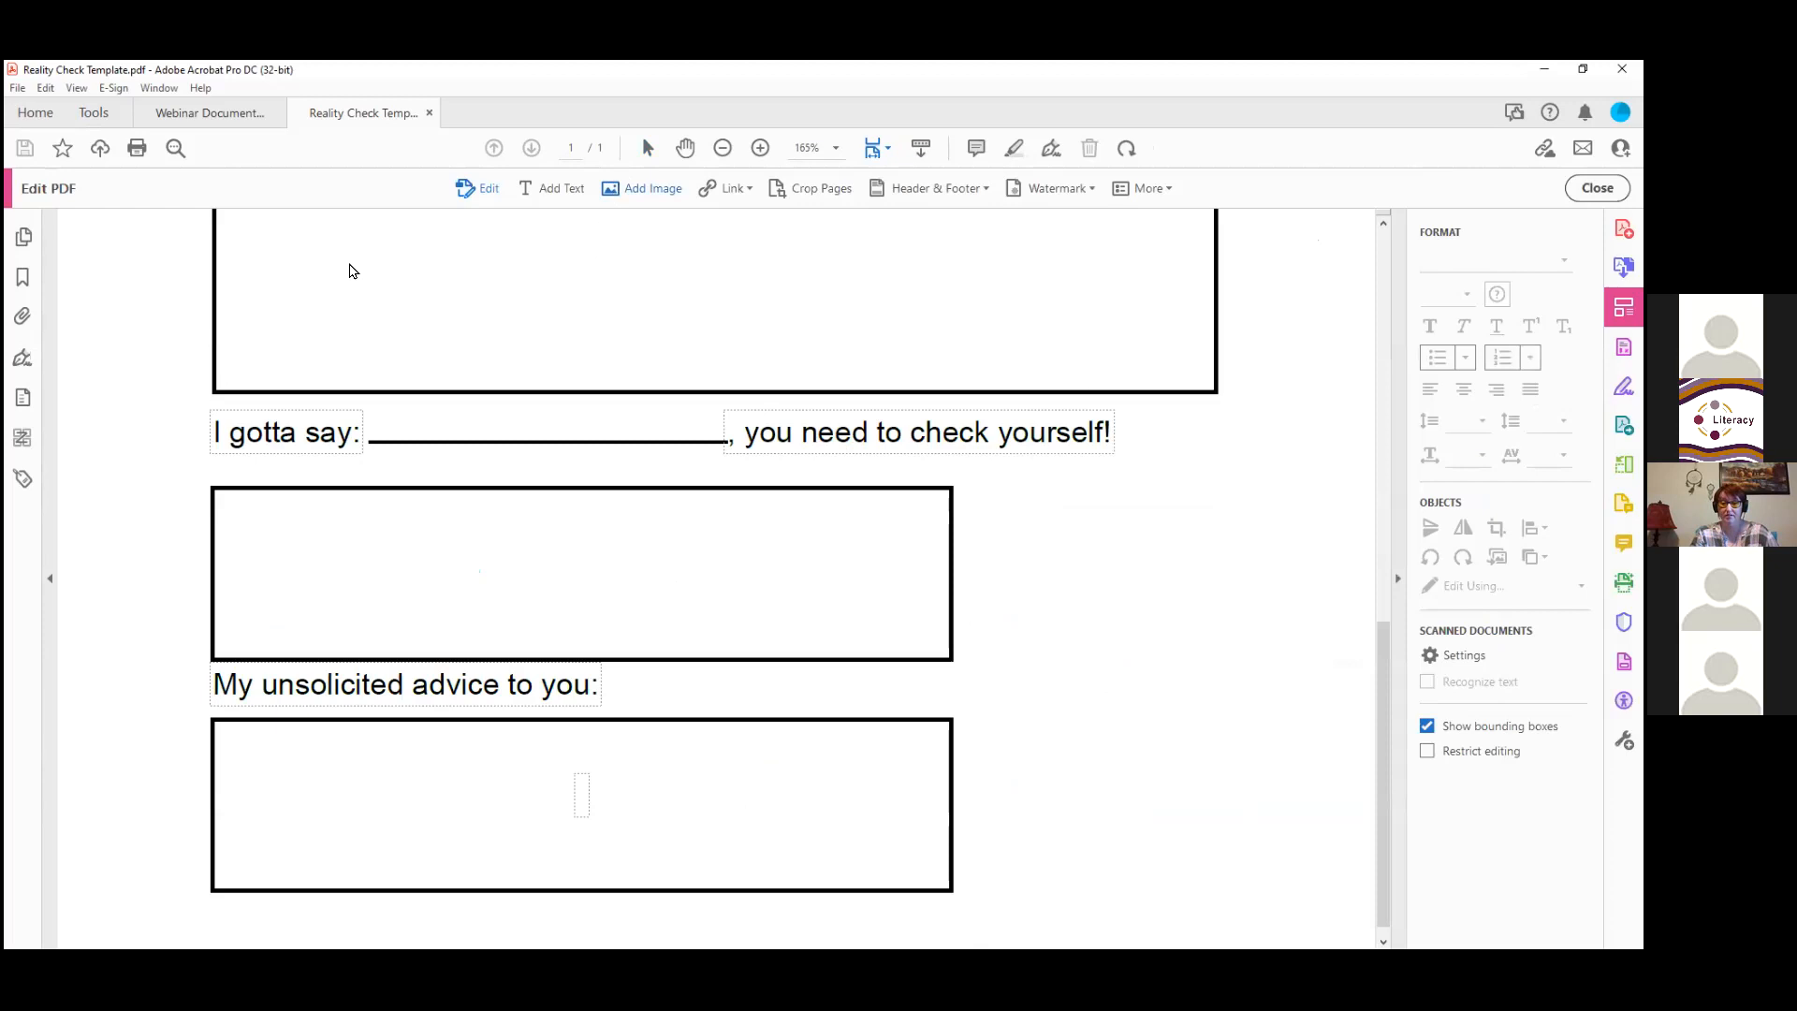
click(419, 239)
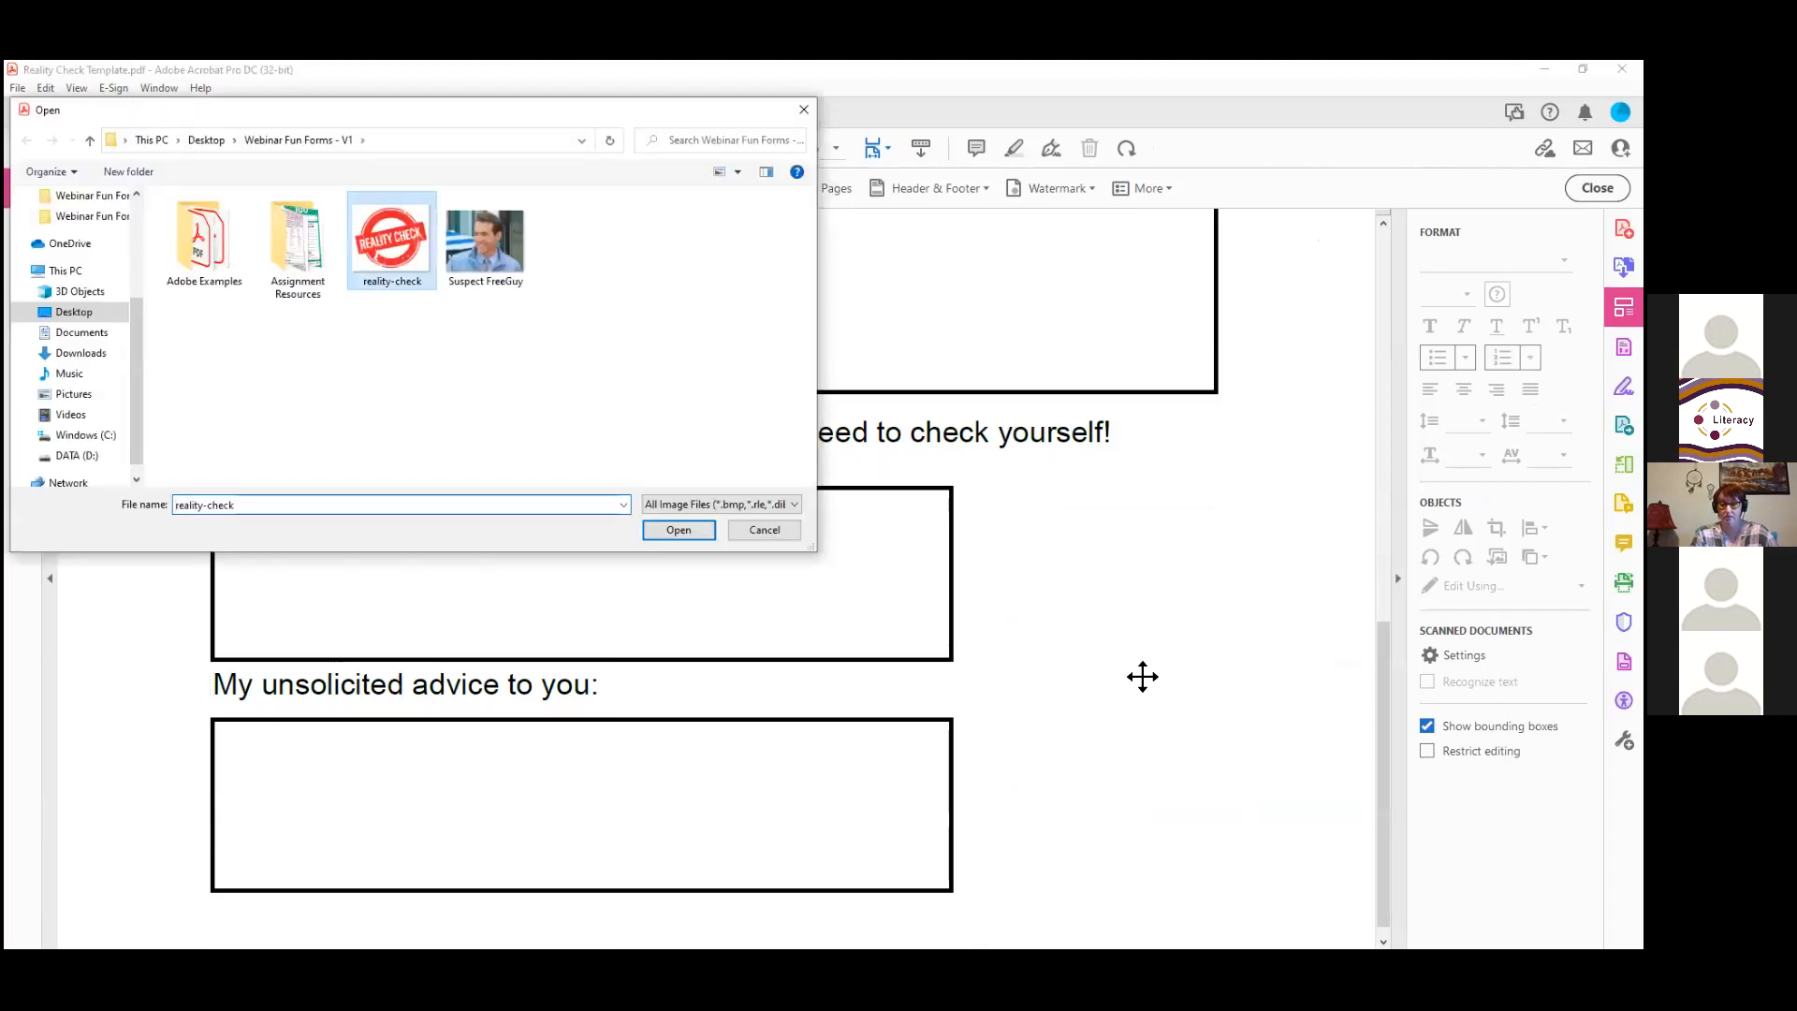
key(Return)
click(927, 513)
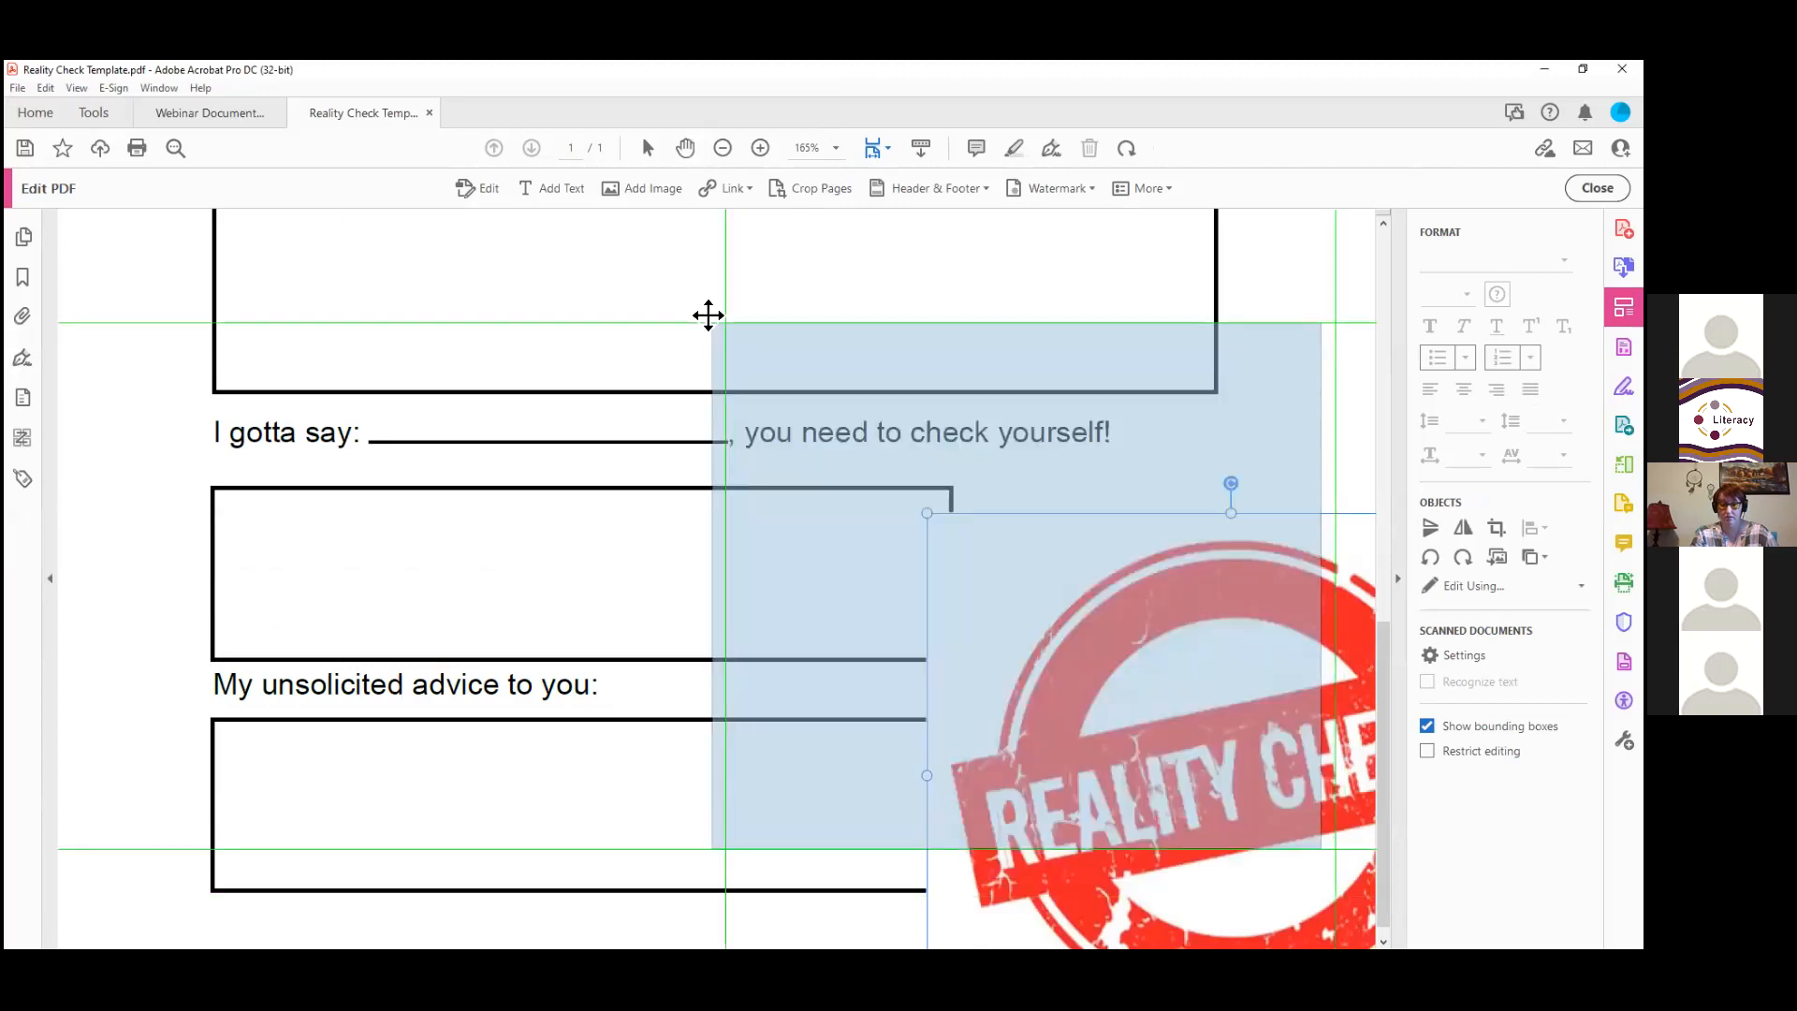
Step: Shrink the Reality Check stamp, rotate it slightly clockwise and place it in the blank area beside the two lower boxes
click(709, 317)
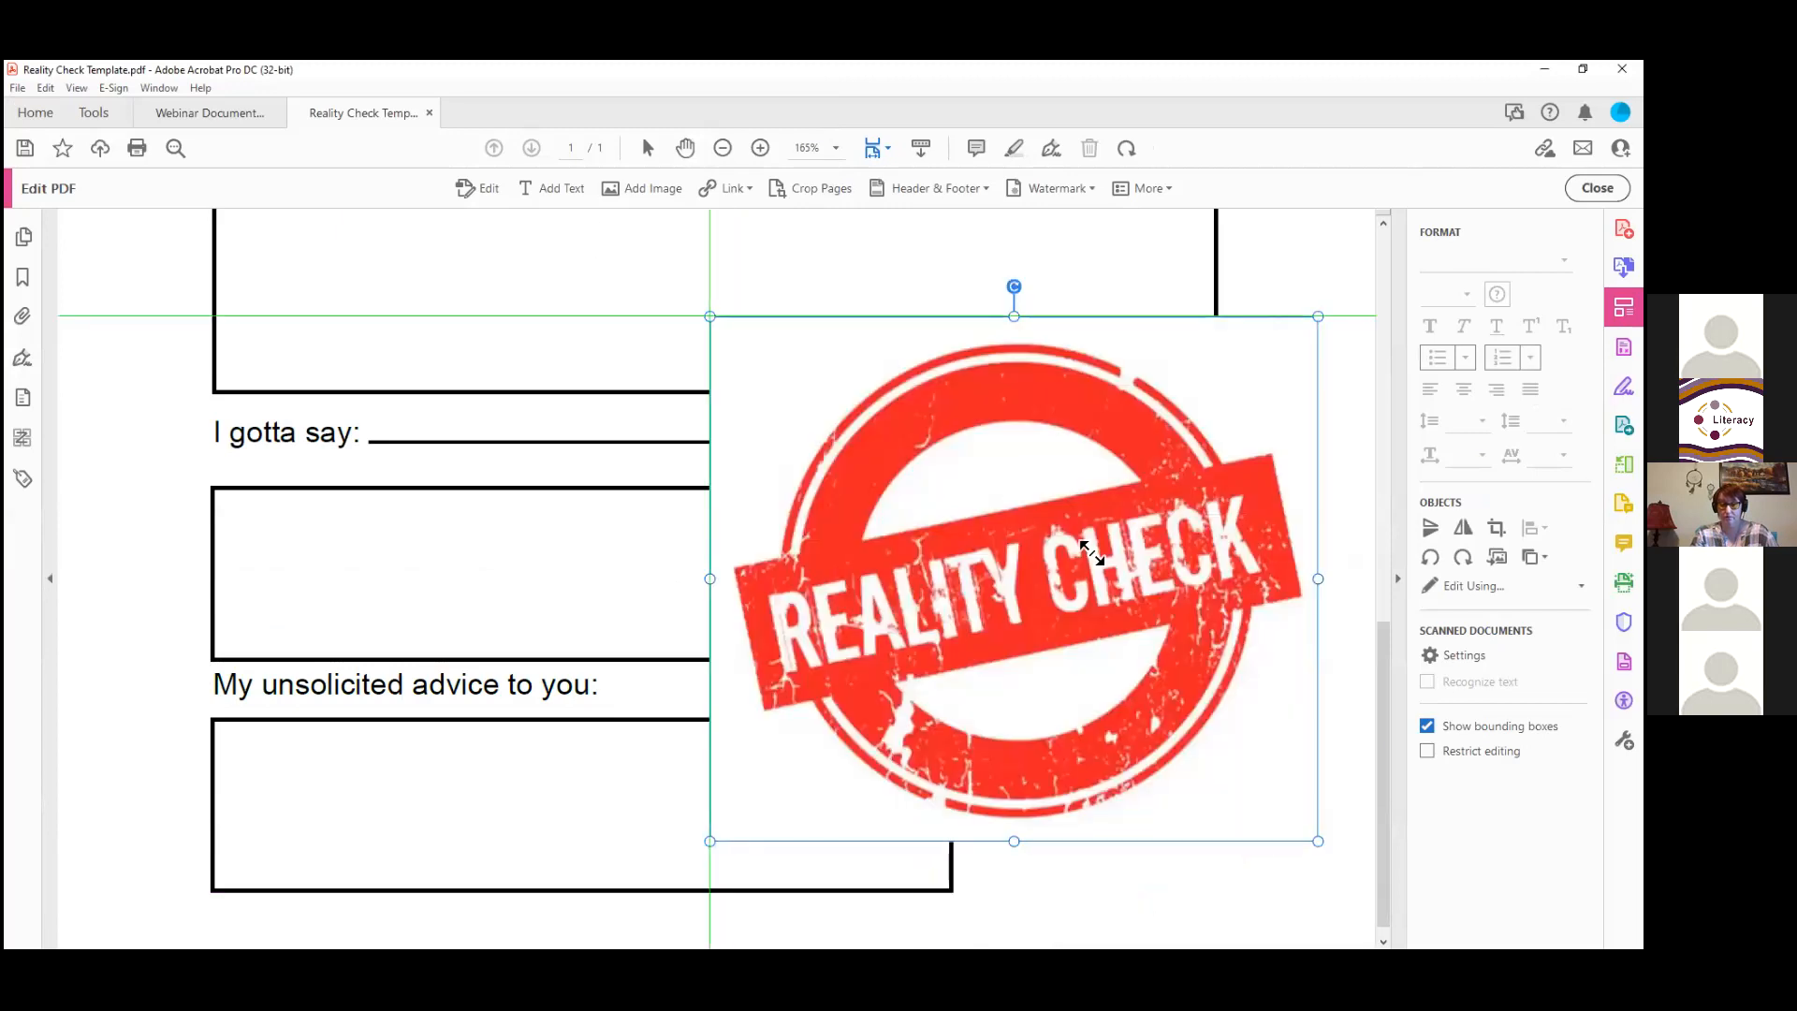
drag(1091, 553, 1083, 550)
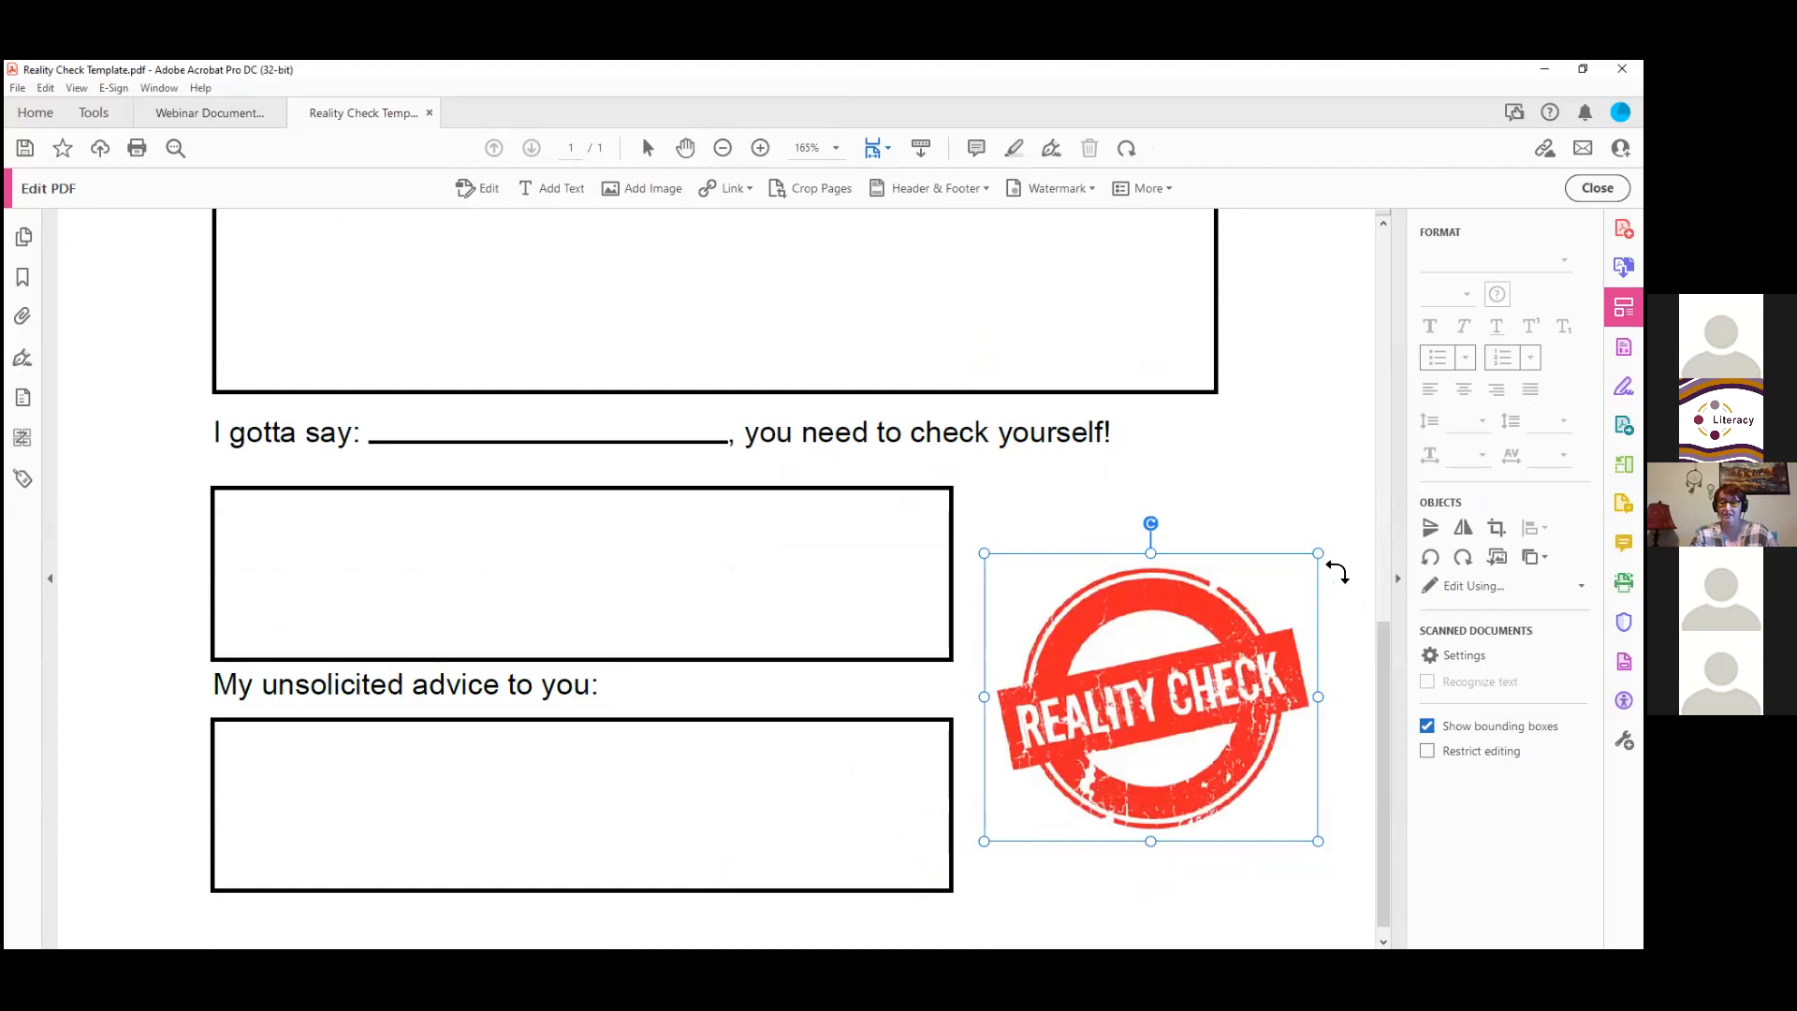
drag(1199, 675, 1126, 603)
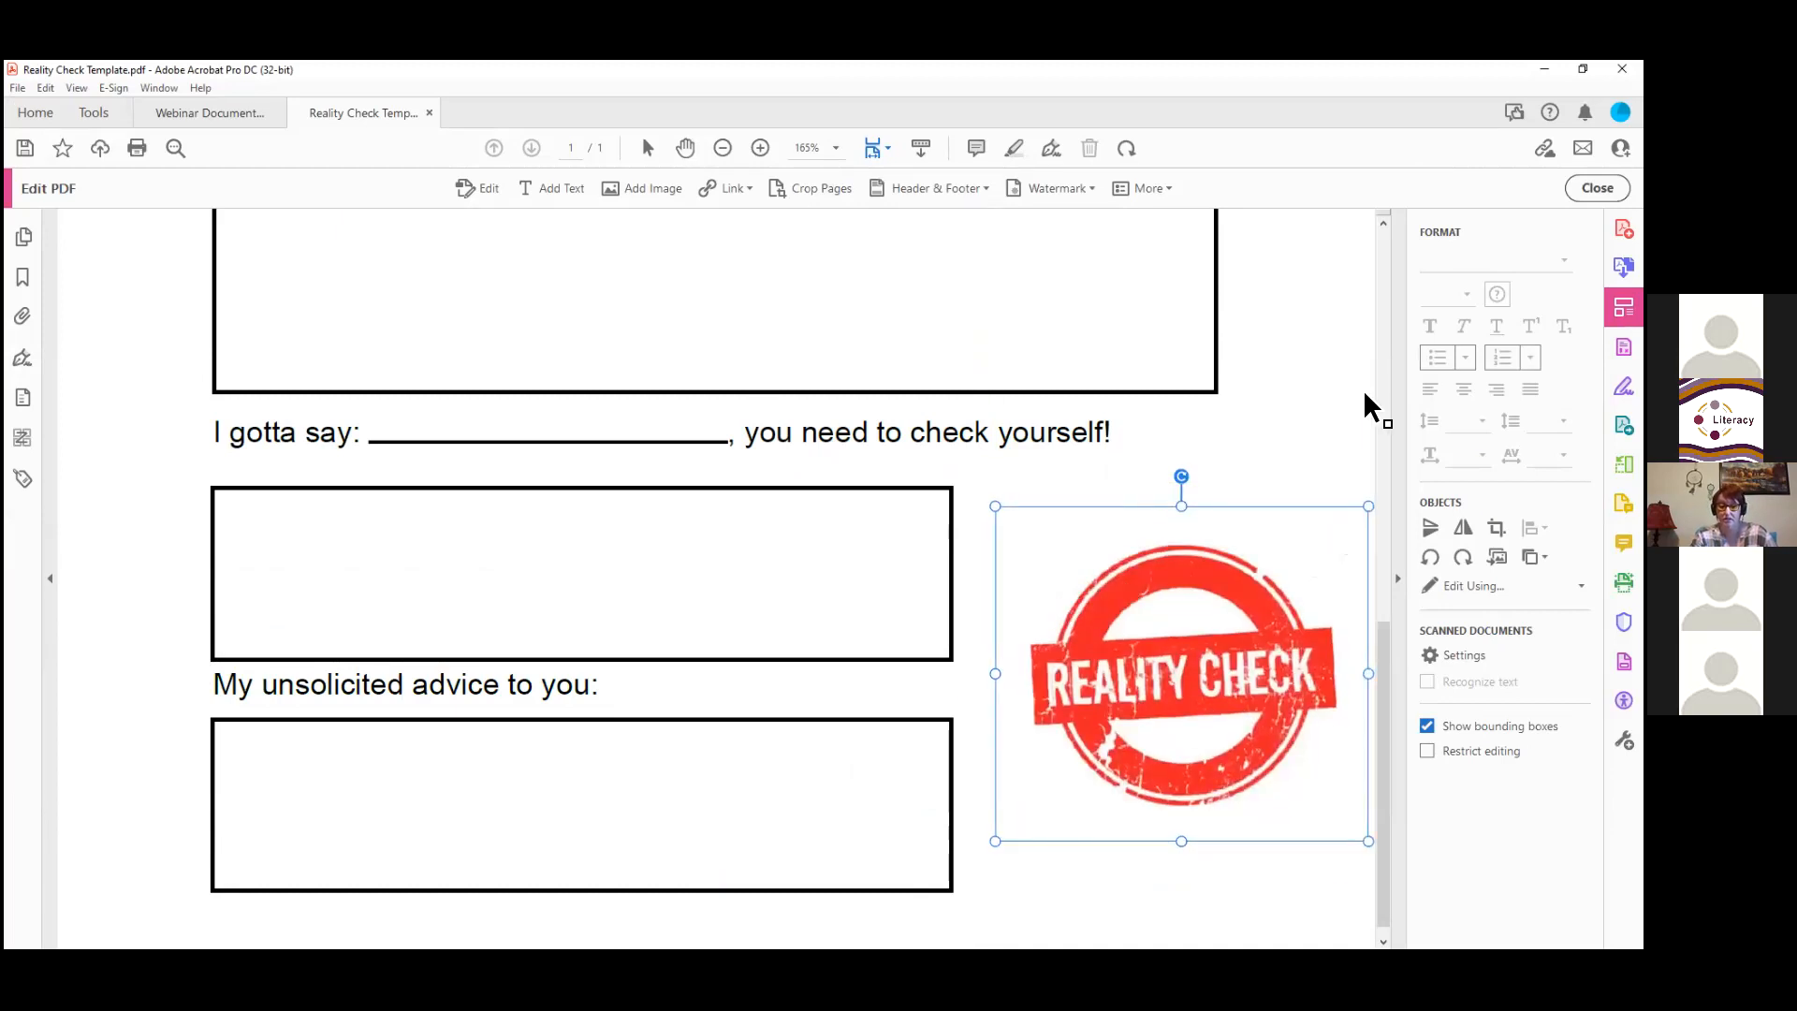
click(519, 538)
scroll(522, 541, up, 2)
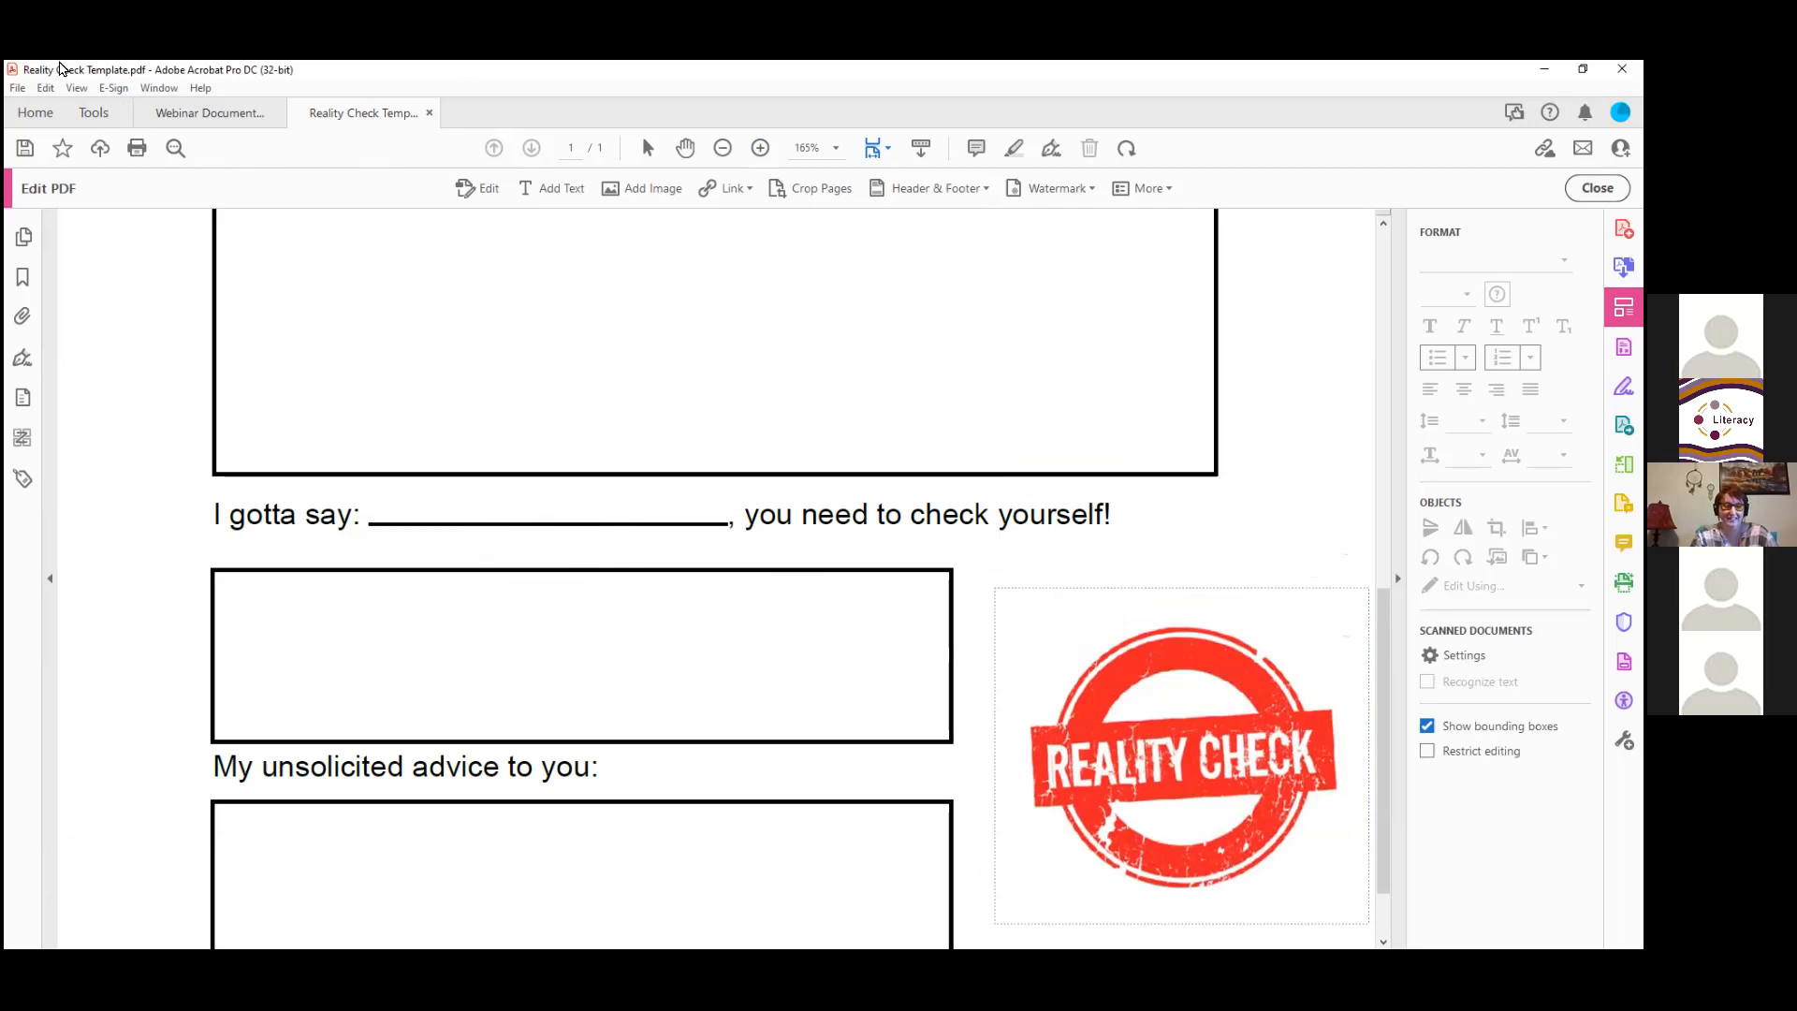
Step: Examine the form fields on the first page of the Webinar Document version 2 PDF
click(225, 116)
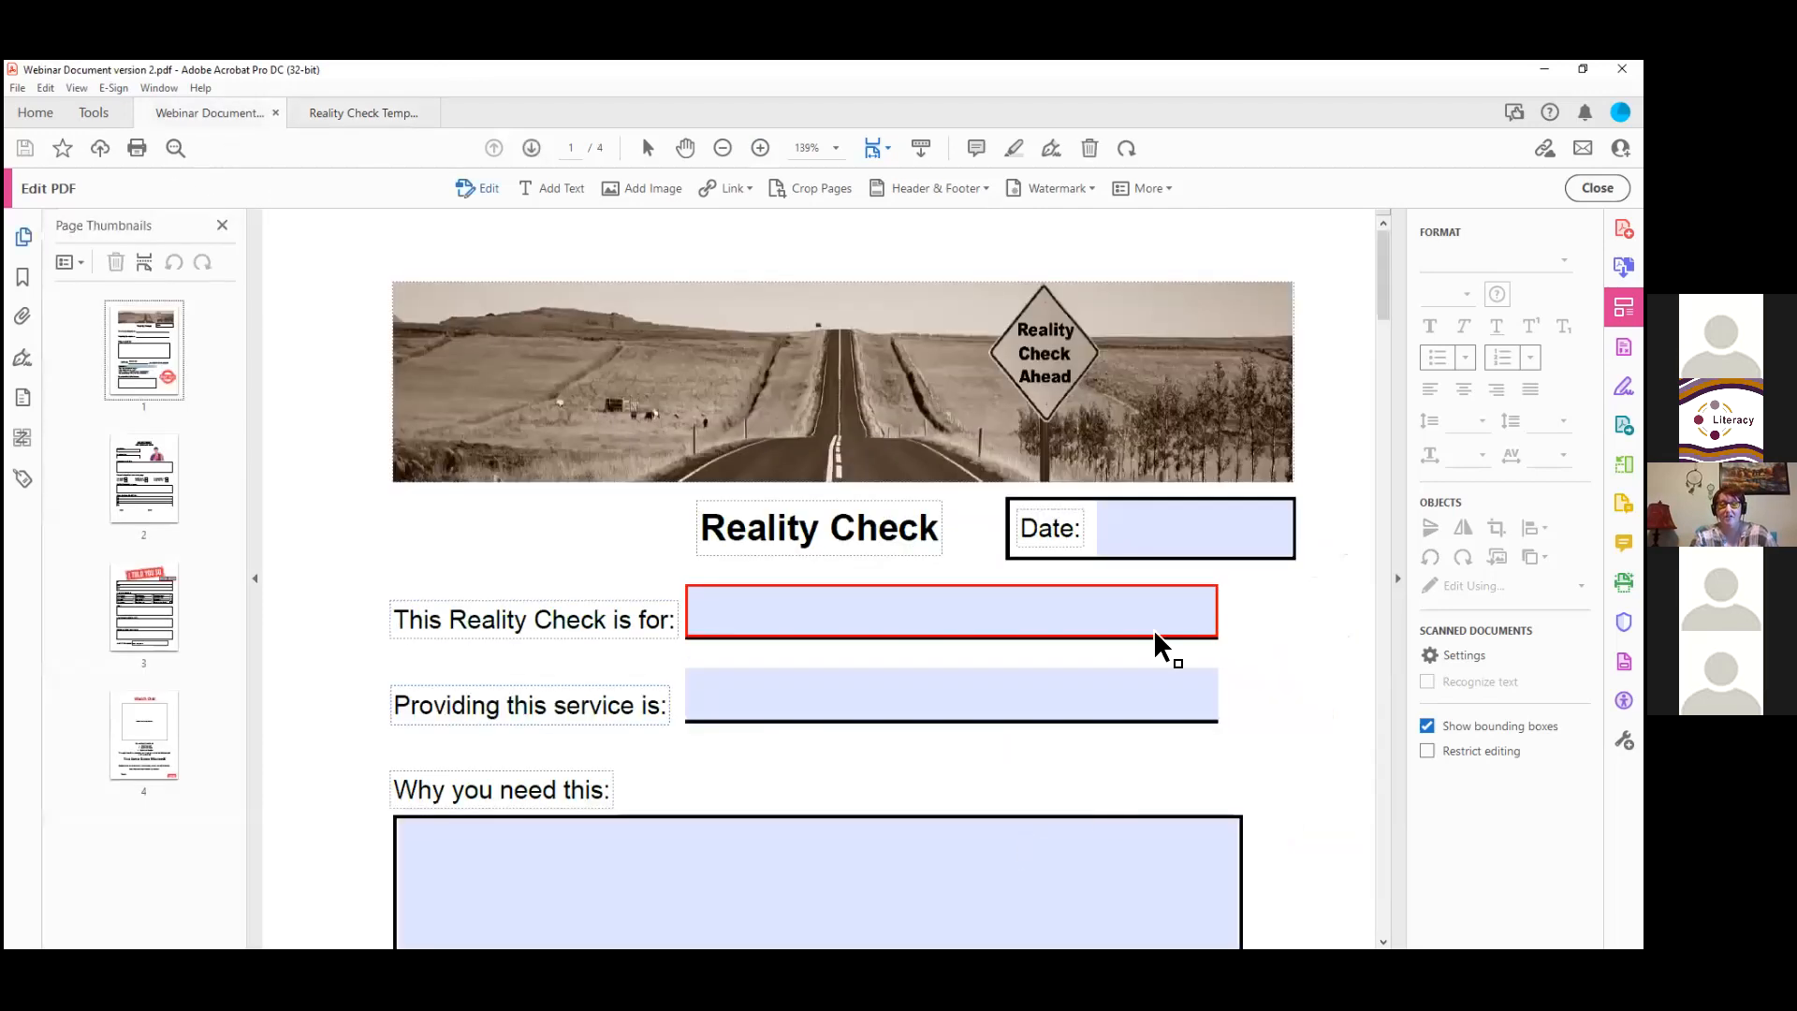
scroll(1155, 644, down, 3)
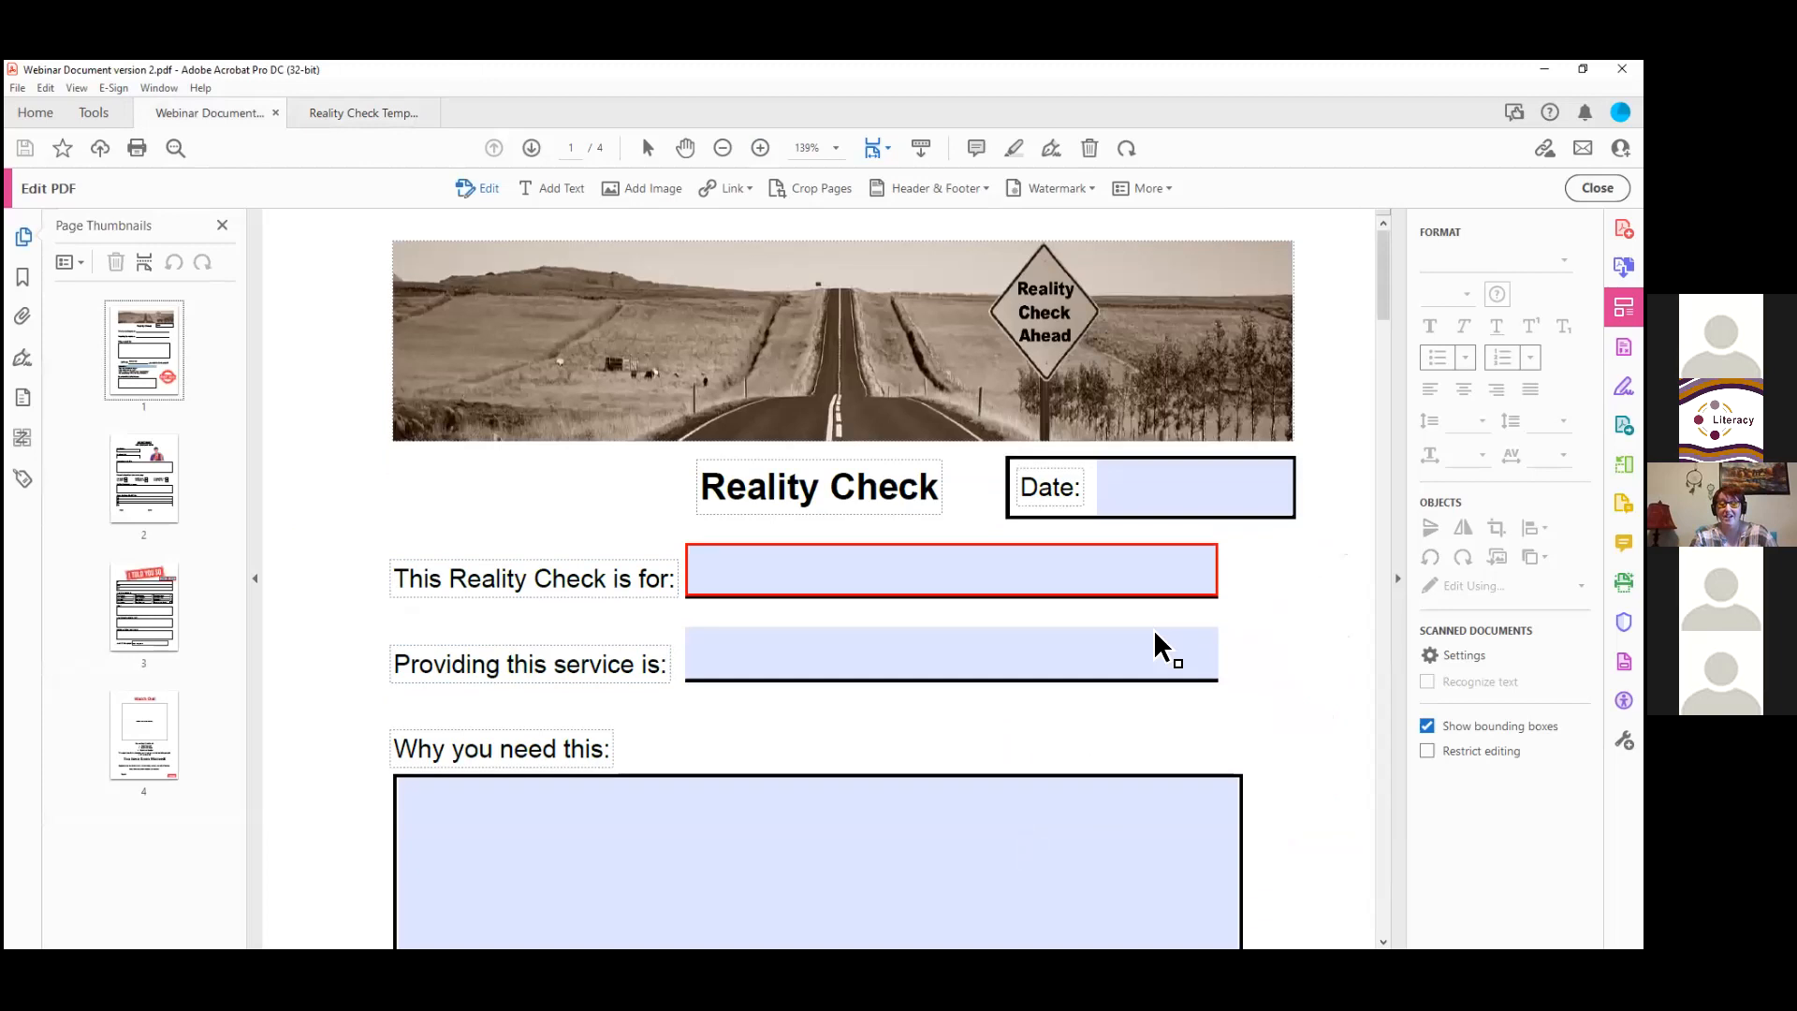
scroll(1152, 638, down, 1)
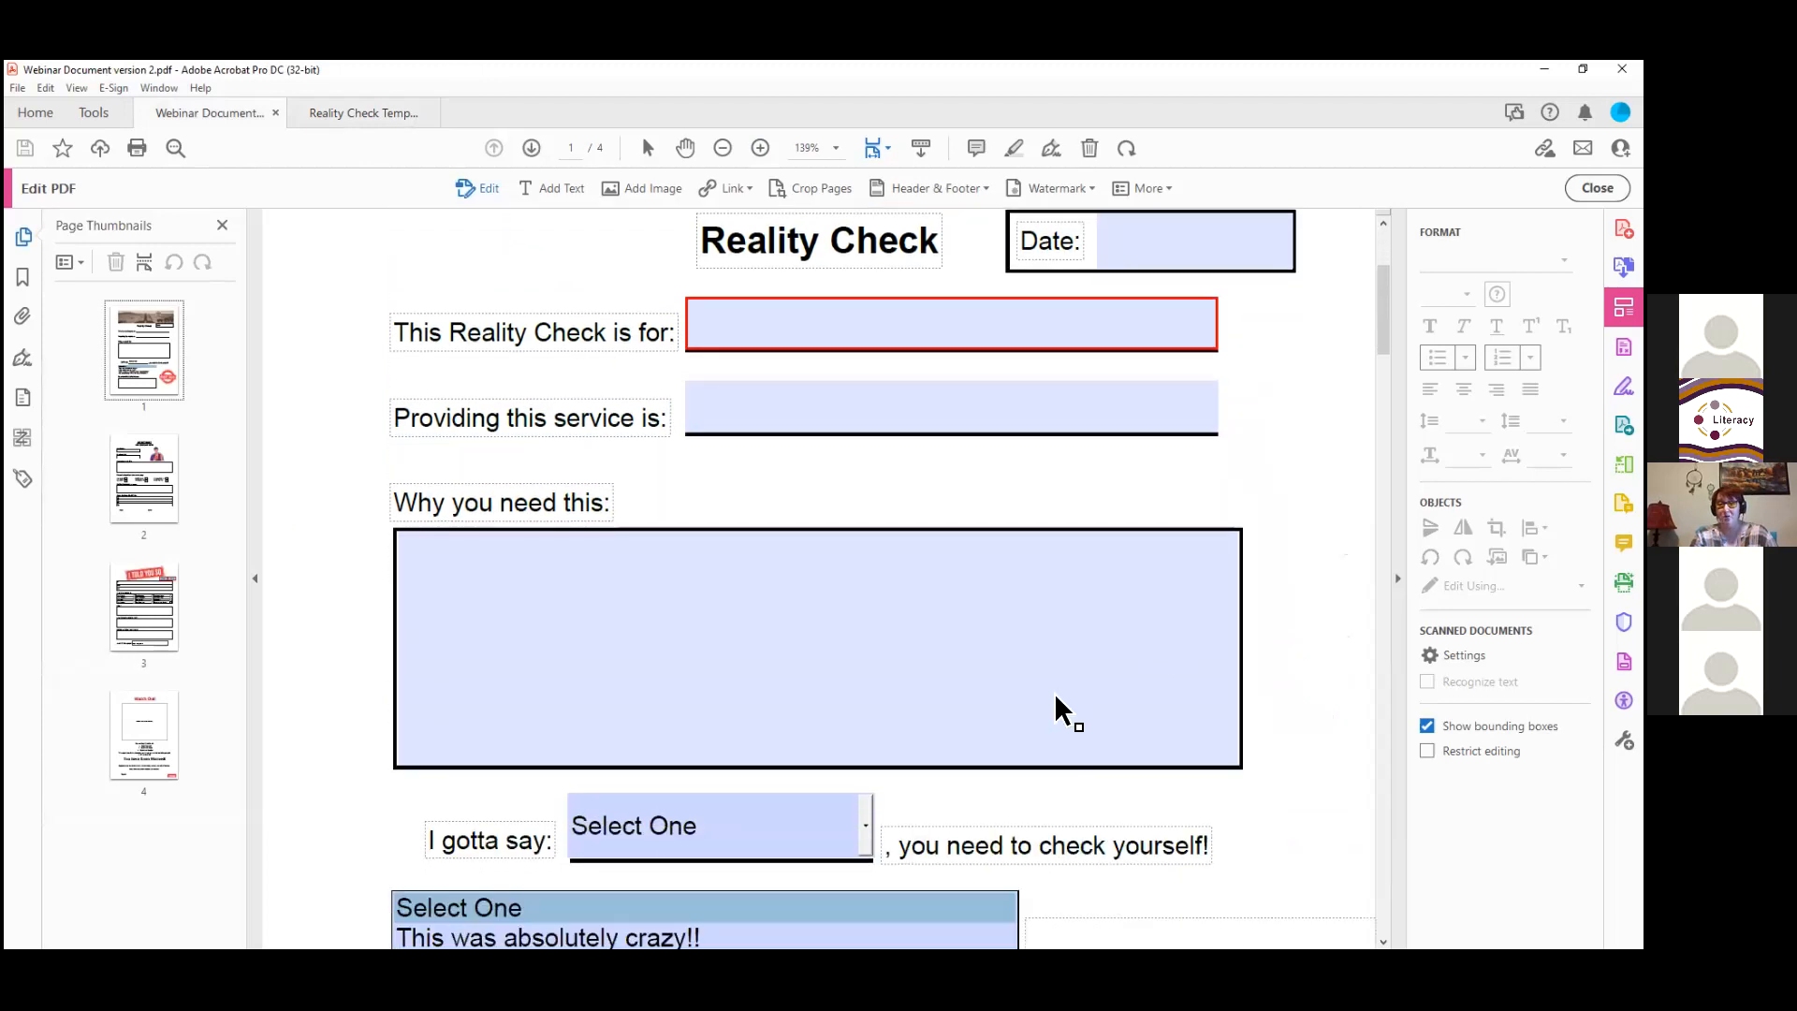
scroll(1062, 708, up, 2)
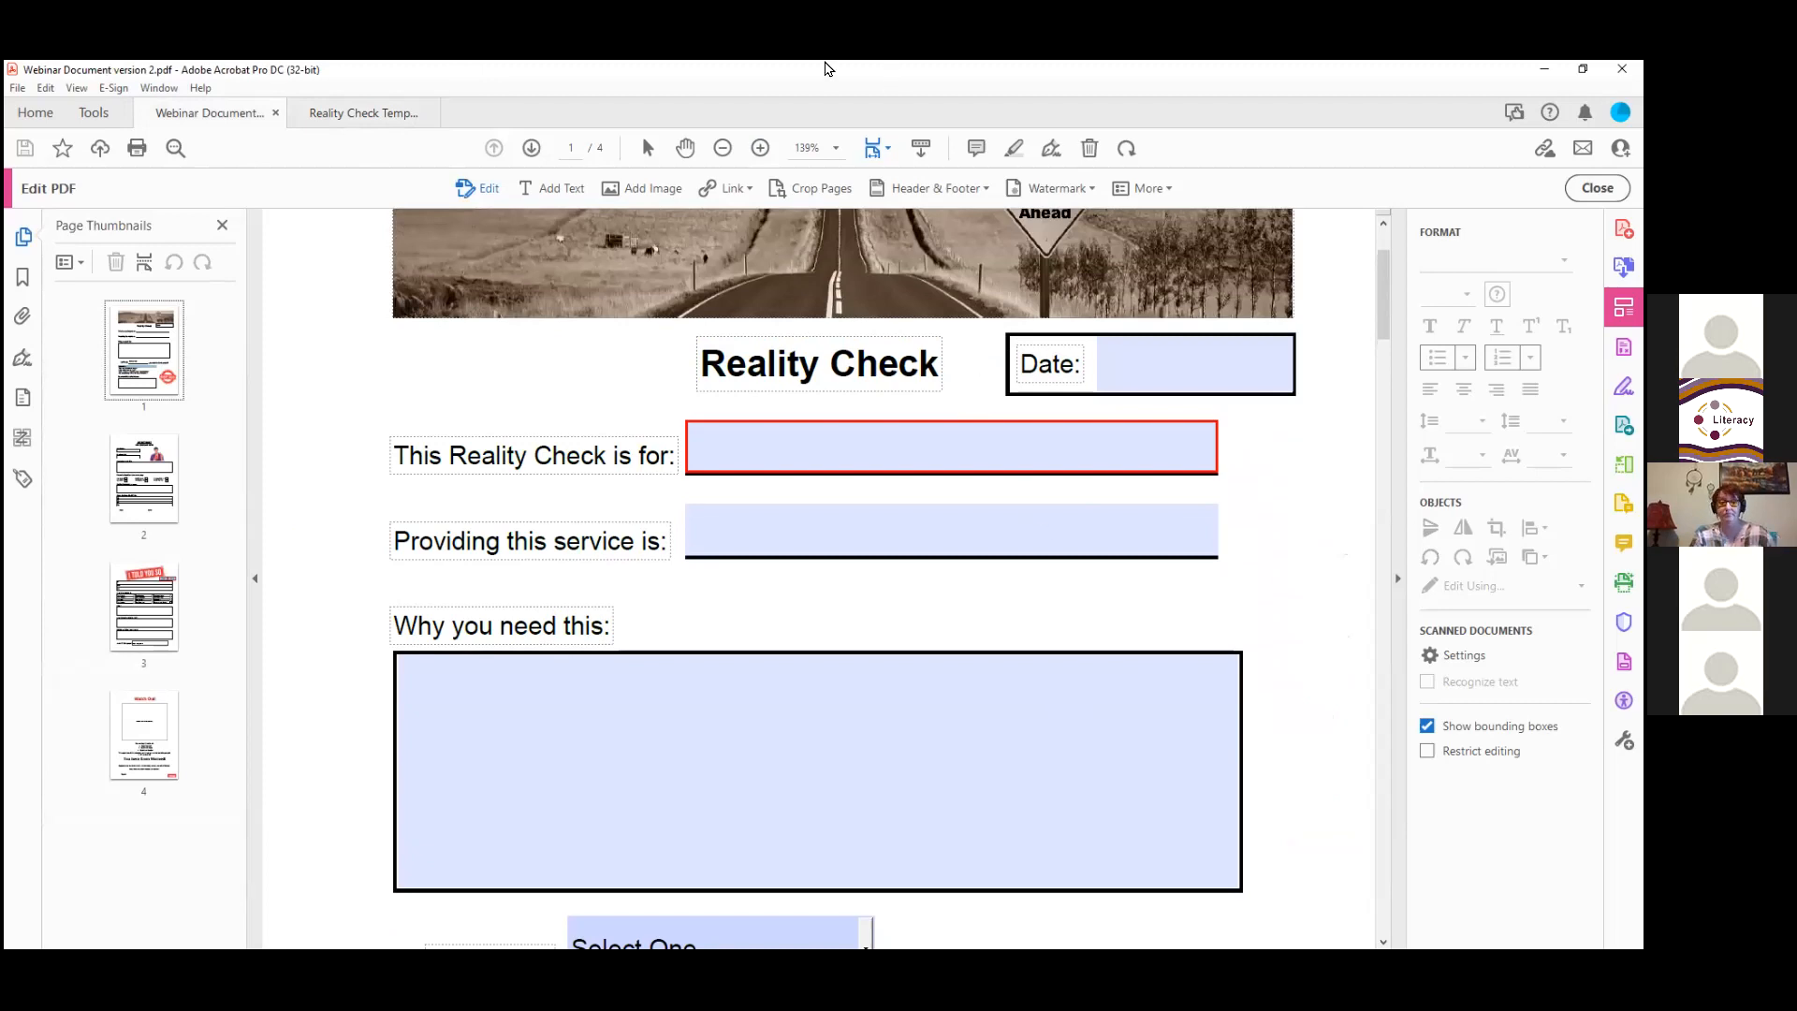
Step: Prepare the Reality Check Template PDF as a form with automatic field detection, saving it over the existing file
click(343, 116)
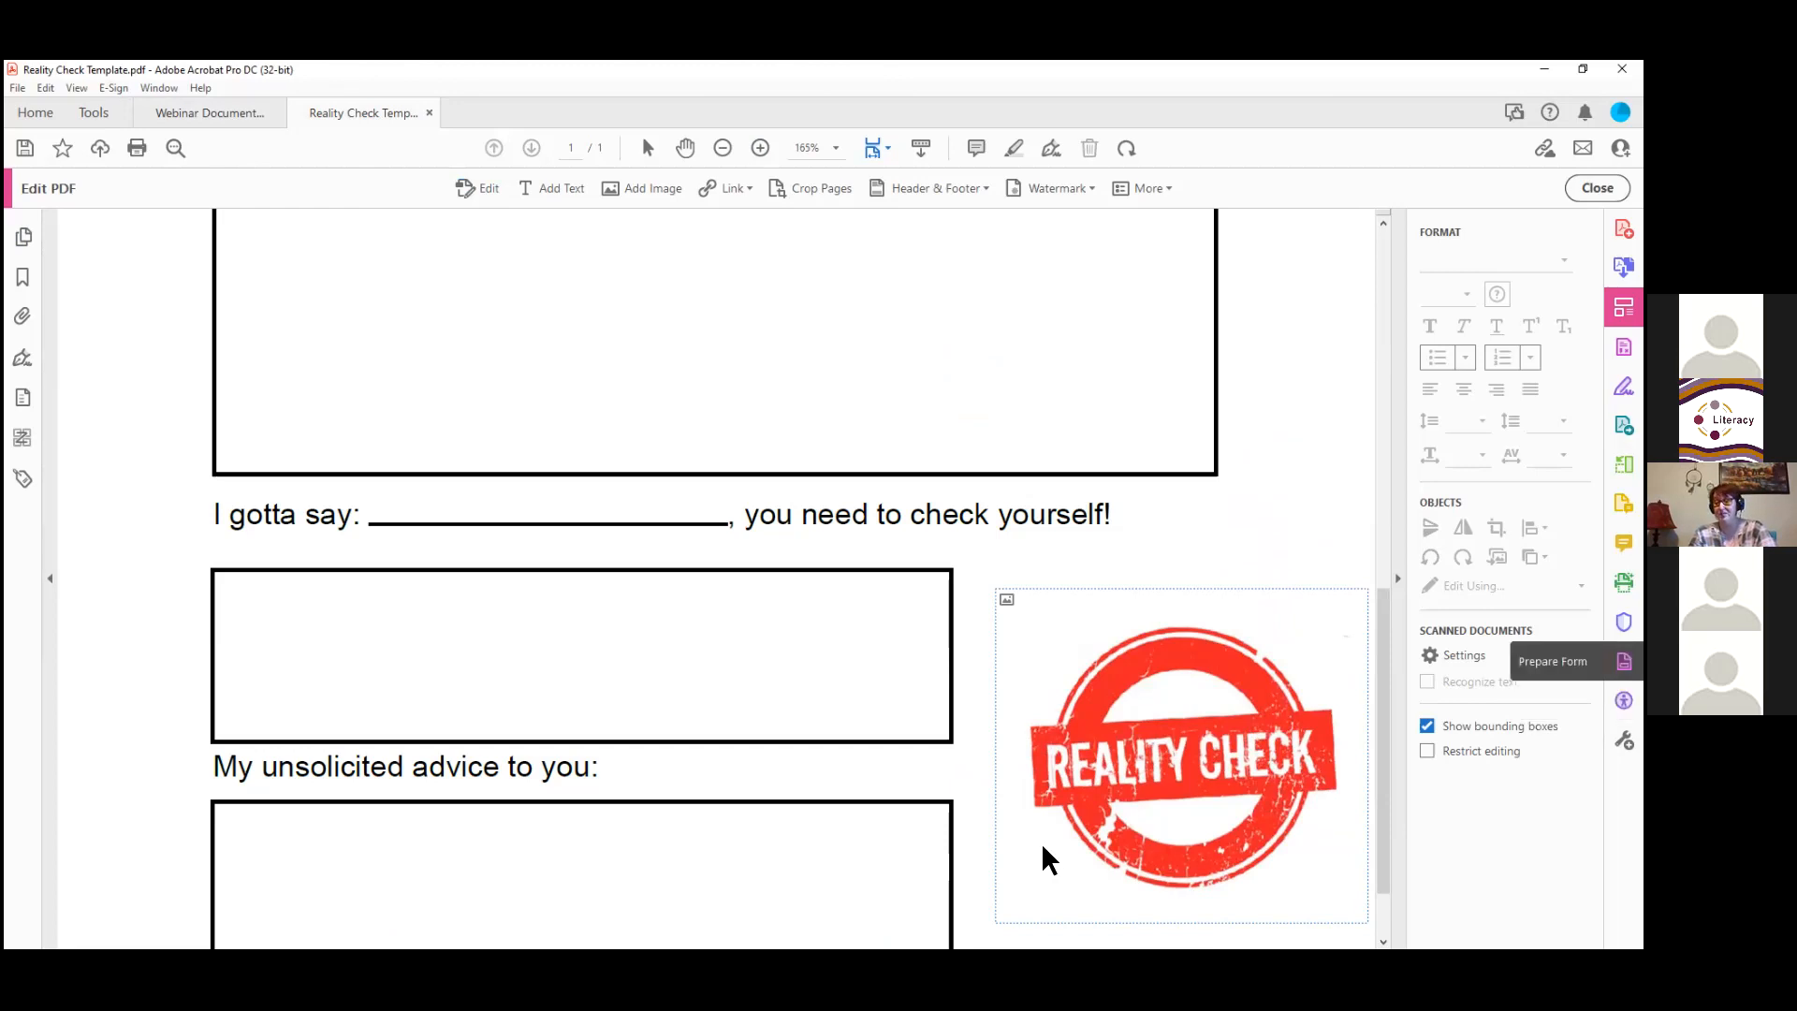
click(1624, 660)
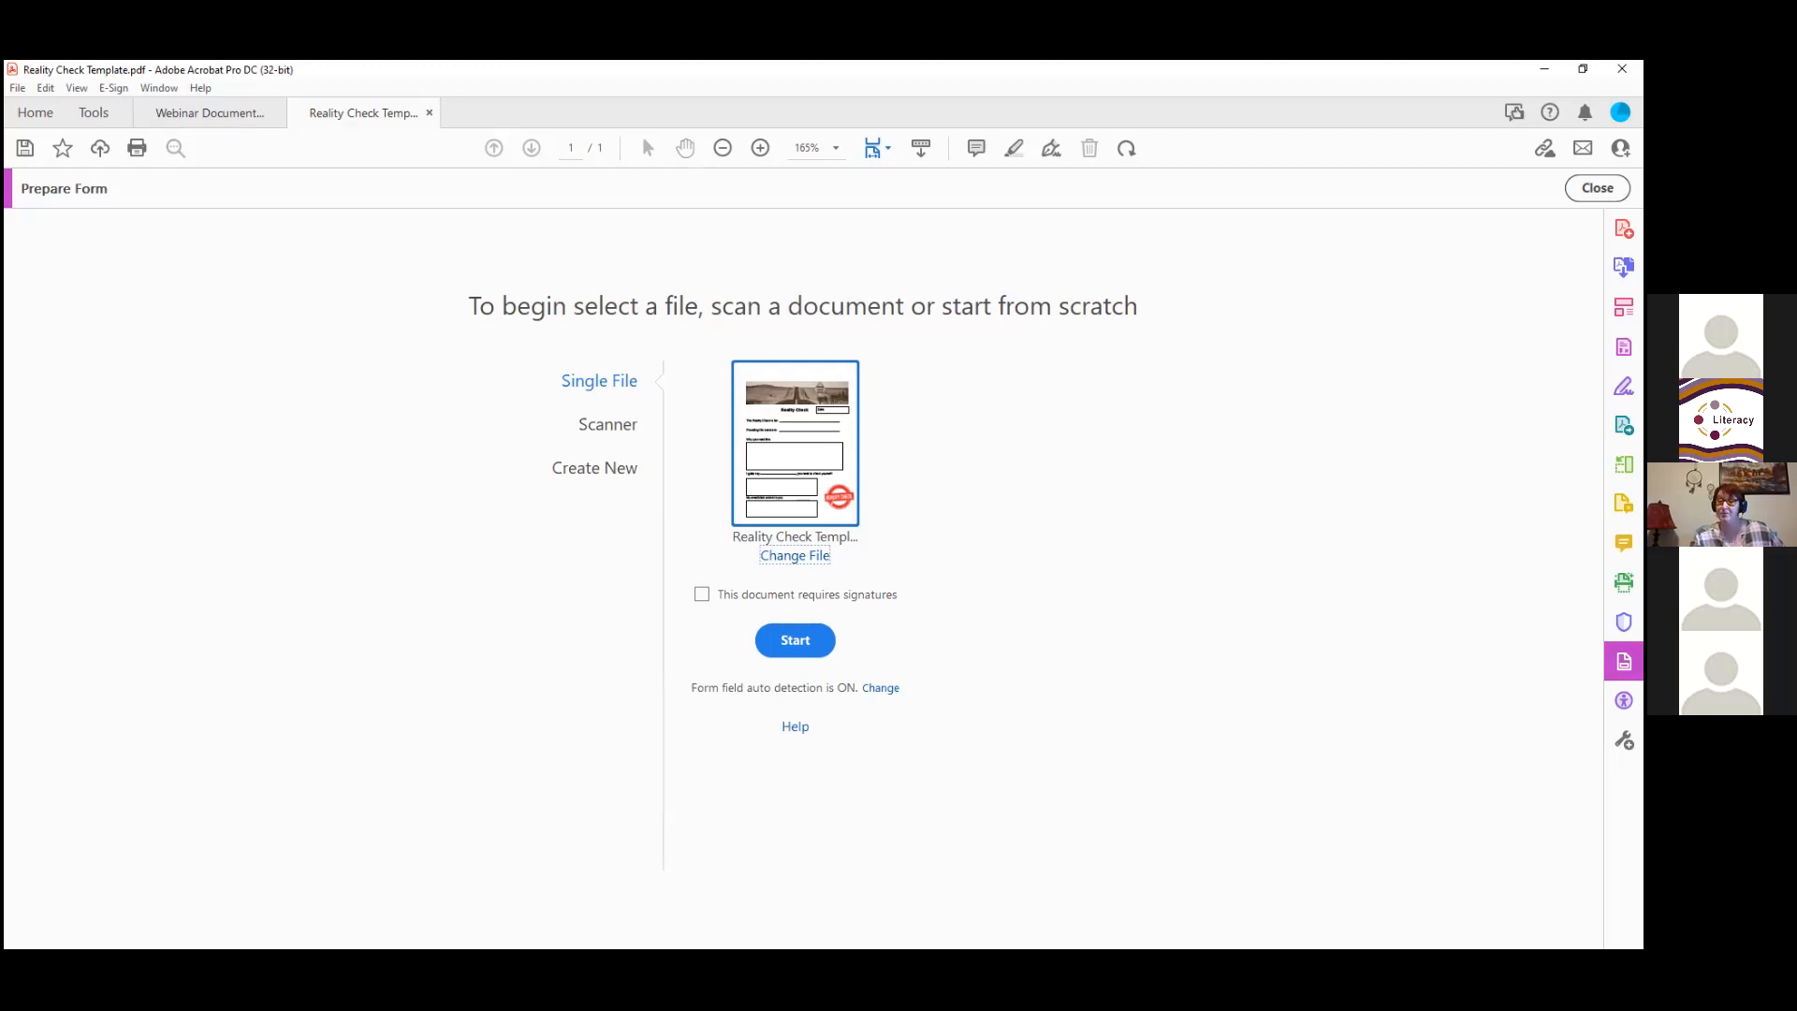
click(784, 649)
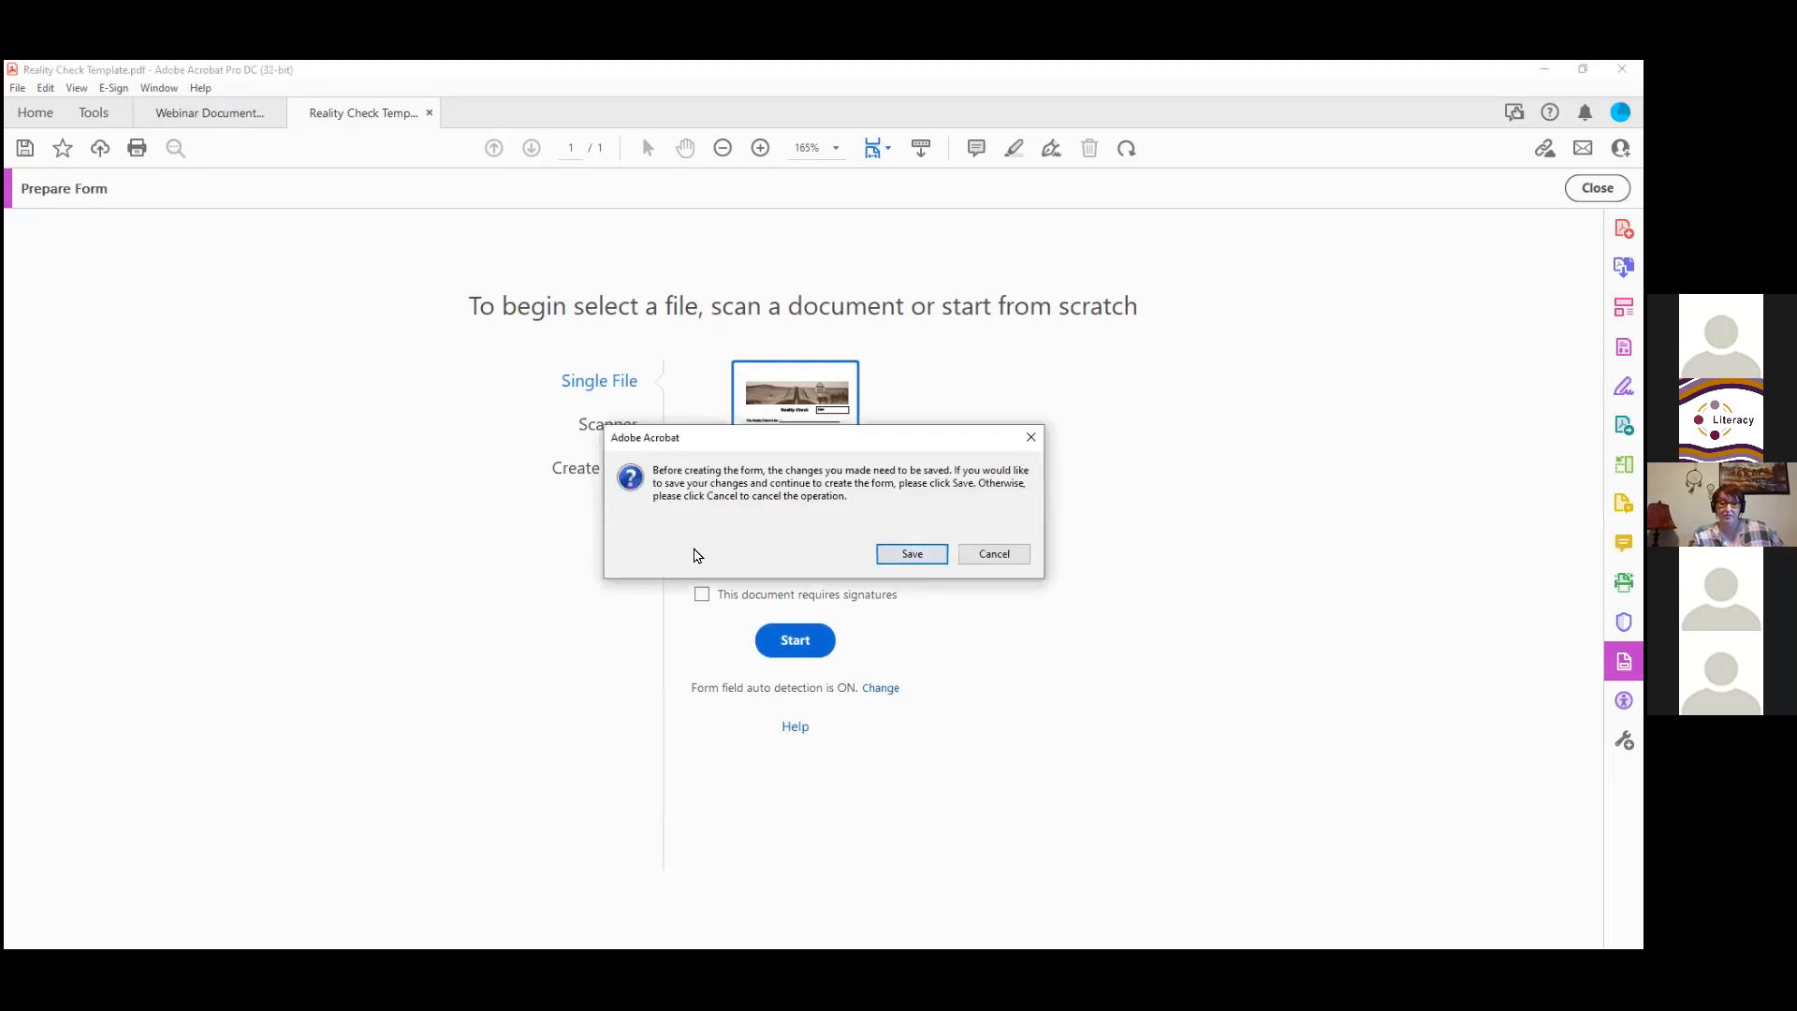
key(Return)
key(Return)
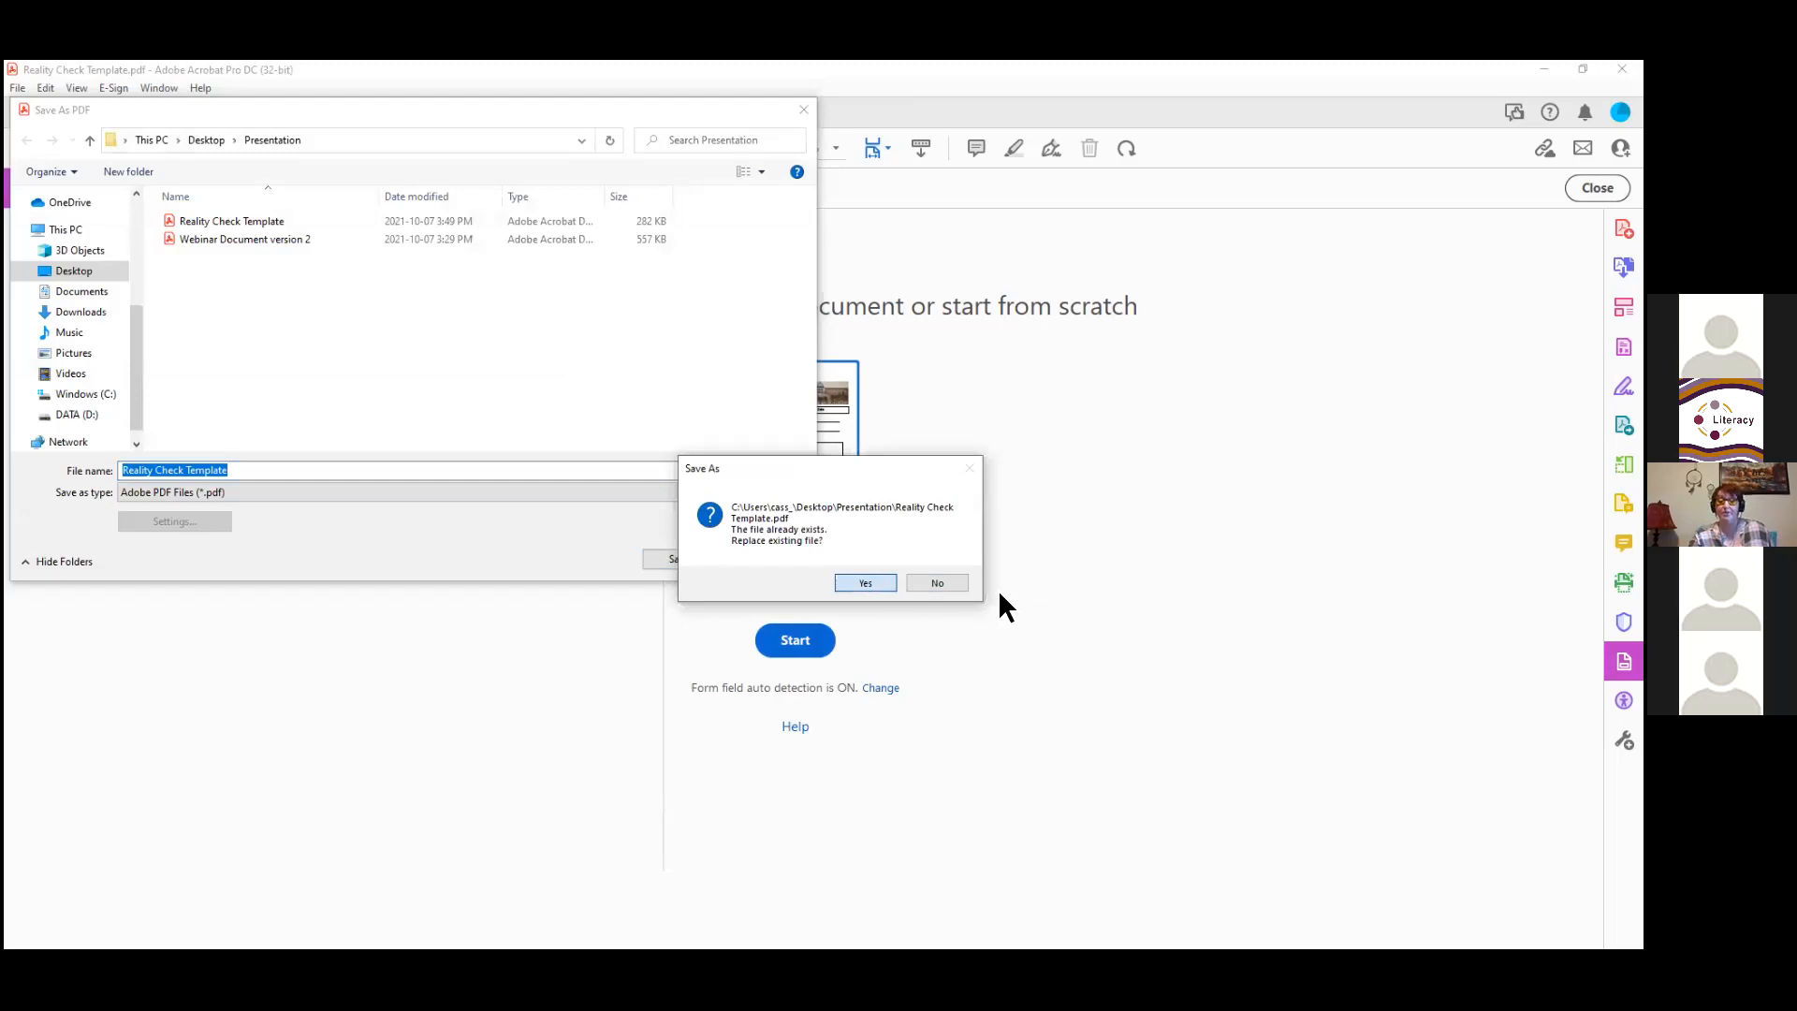
key(Return)
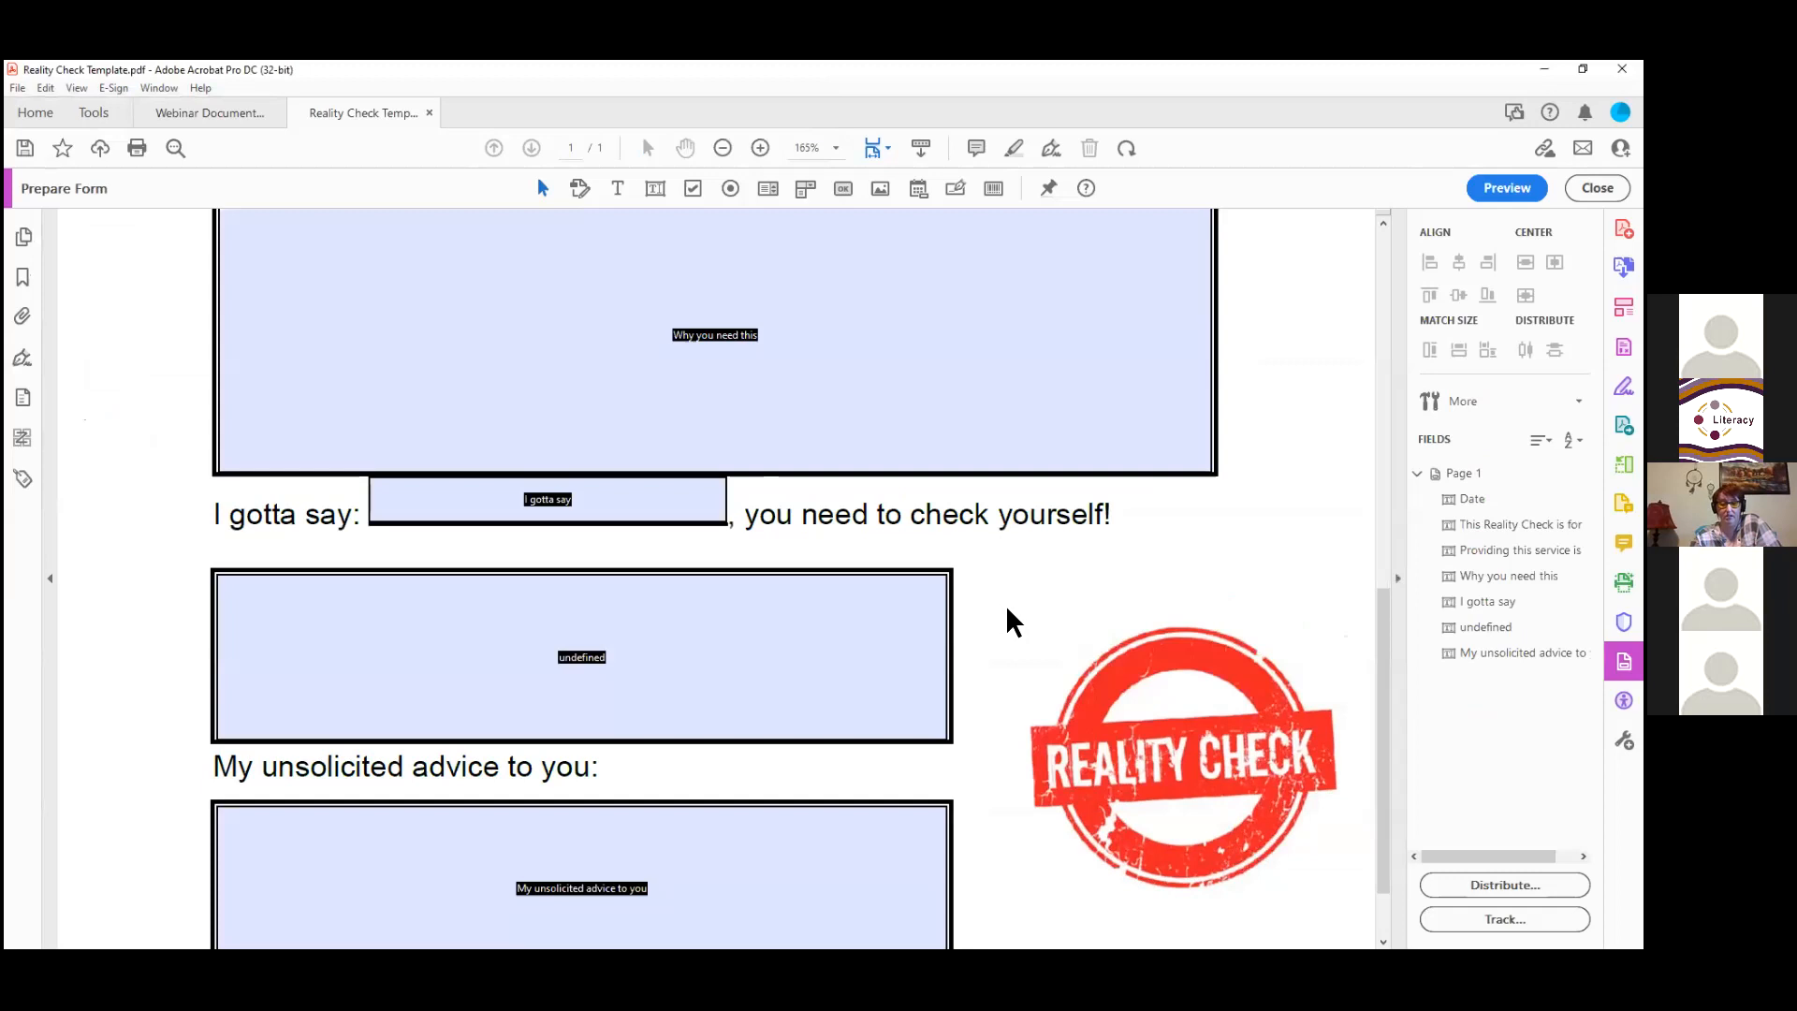
Step: Review the automatically detected form fields across the Reality Check page
scroll(1005, 604, up, 5)
scroll(1006, 604, down, 6)
scroll(1003, 603, up, 2)
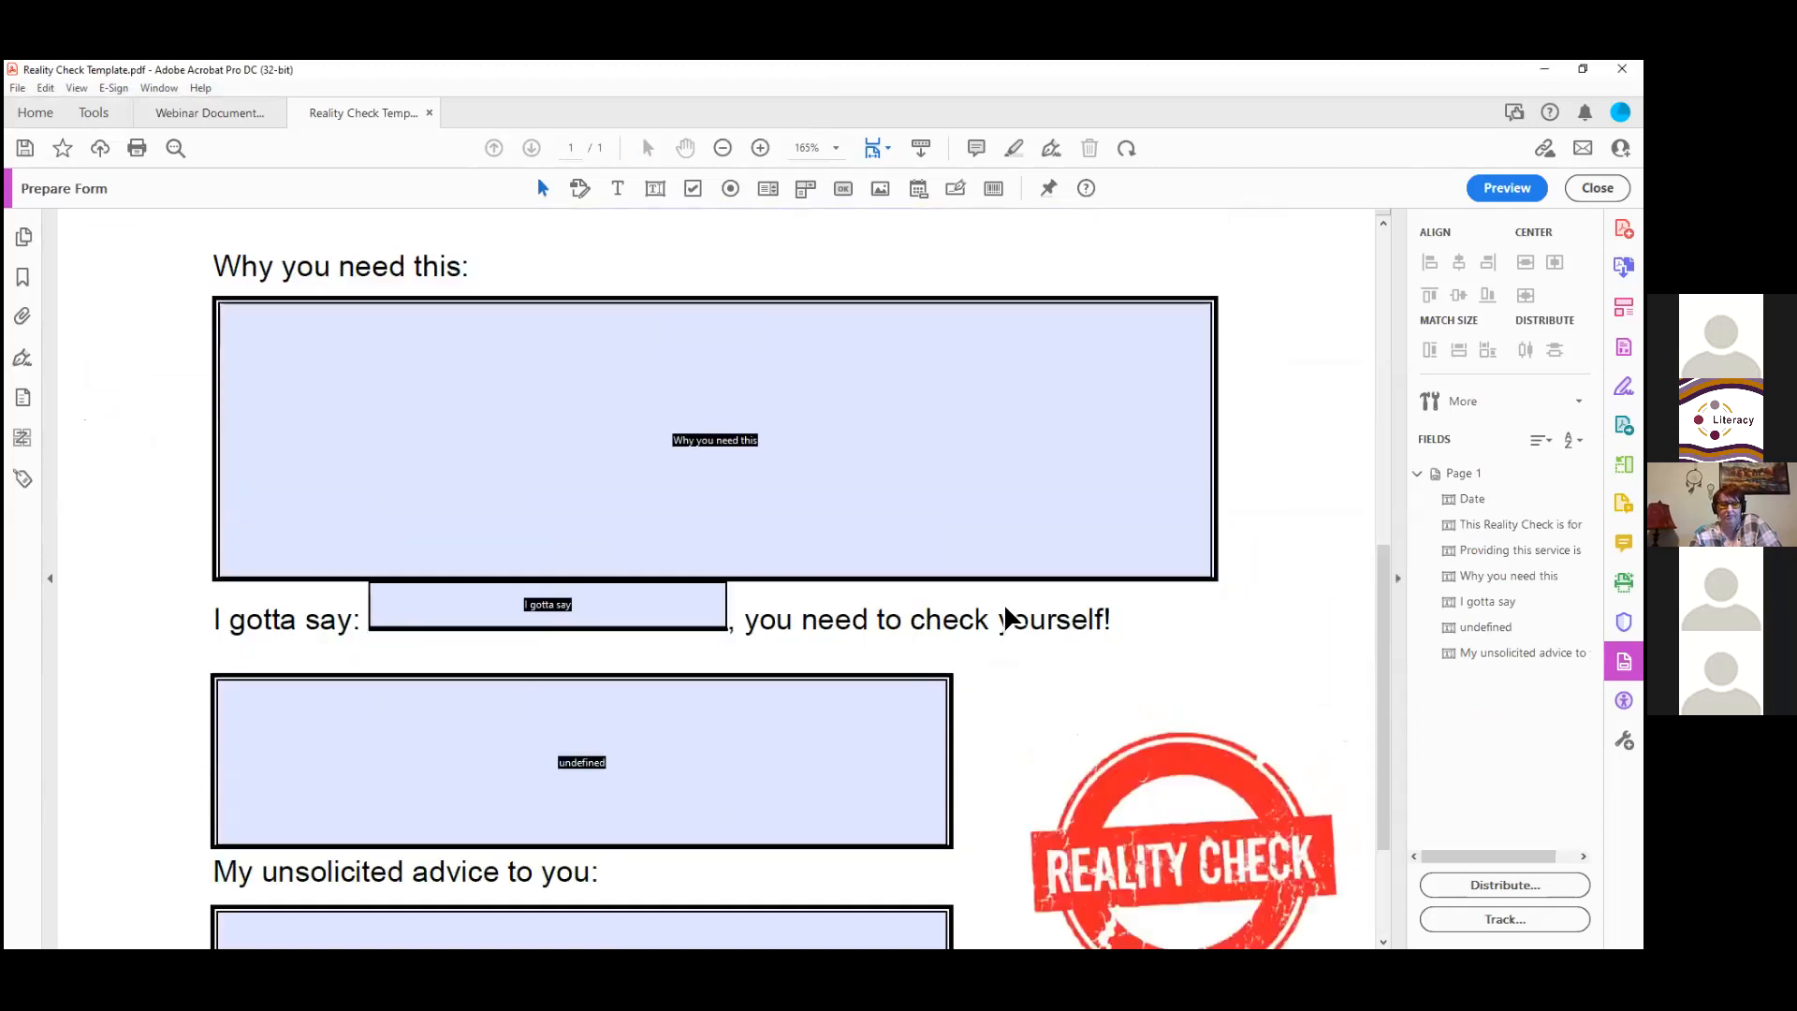
scroll(1003, 606, up, 4)
scroll(1003, 610, down, 1)
click(1003, 610)
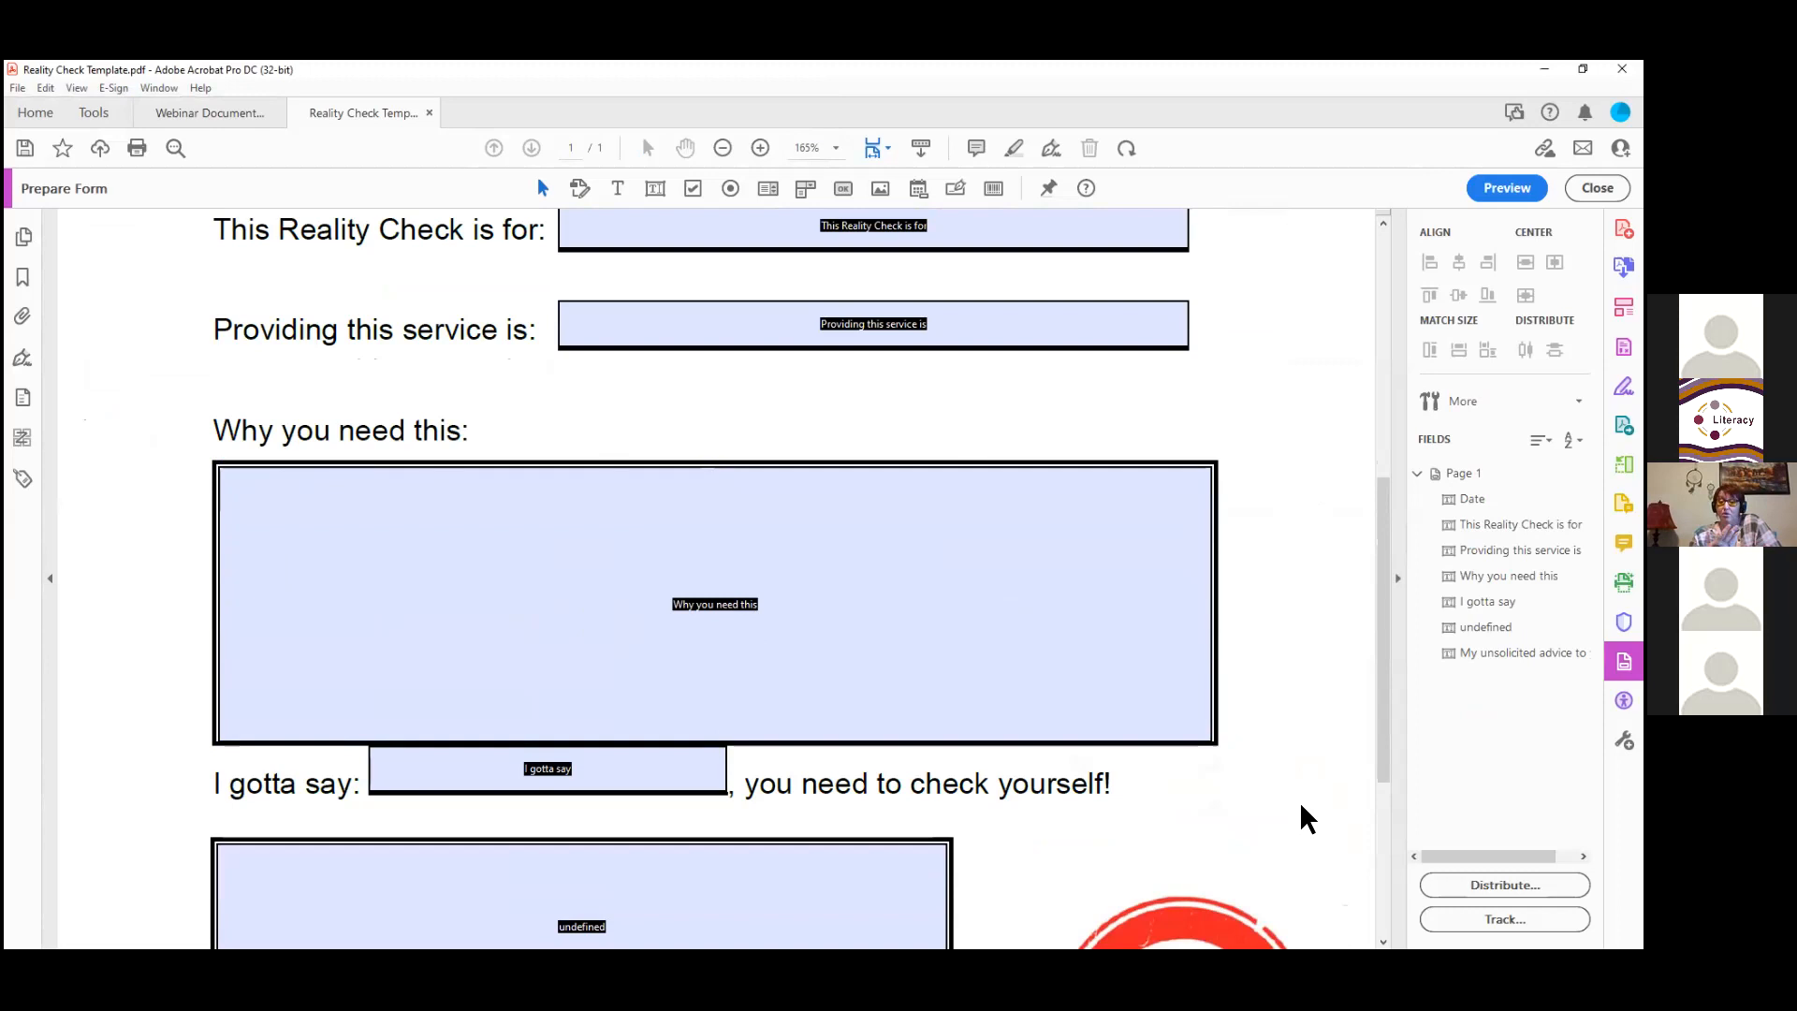
Step: Move the "Providing this service is" field slightly up and to the right, off its answer line
drag(749, 344, 772, 294)
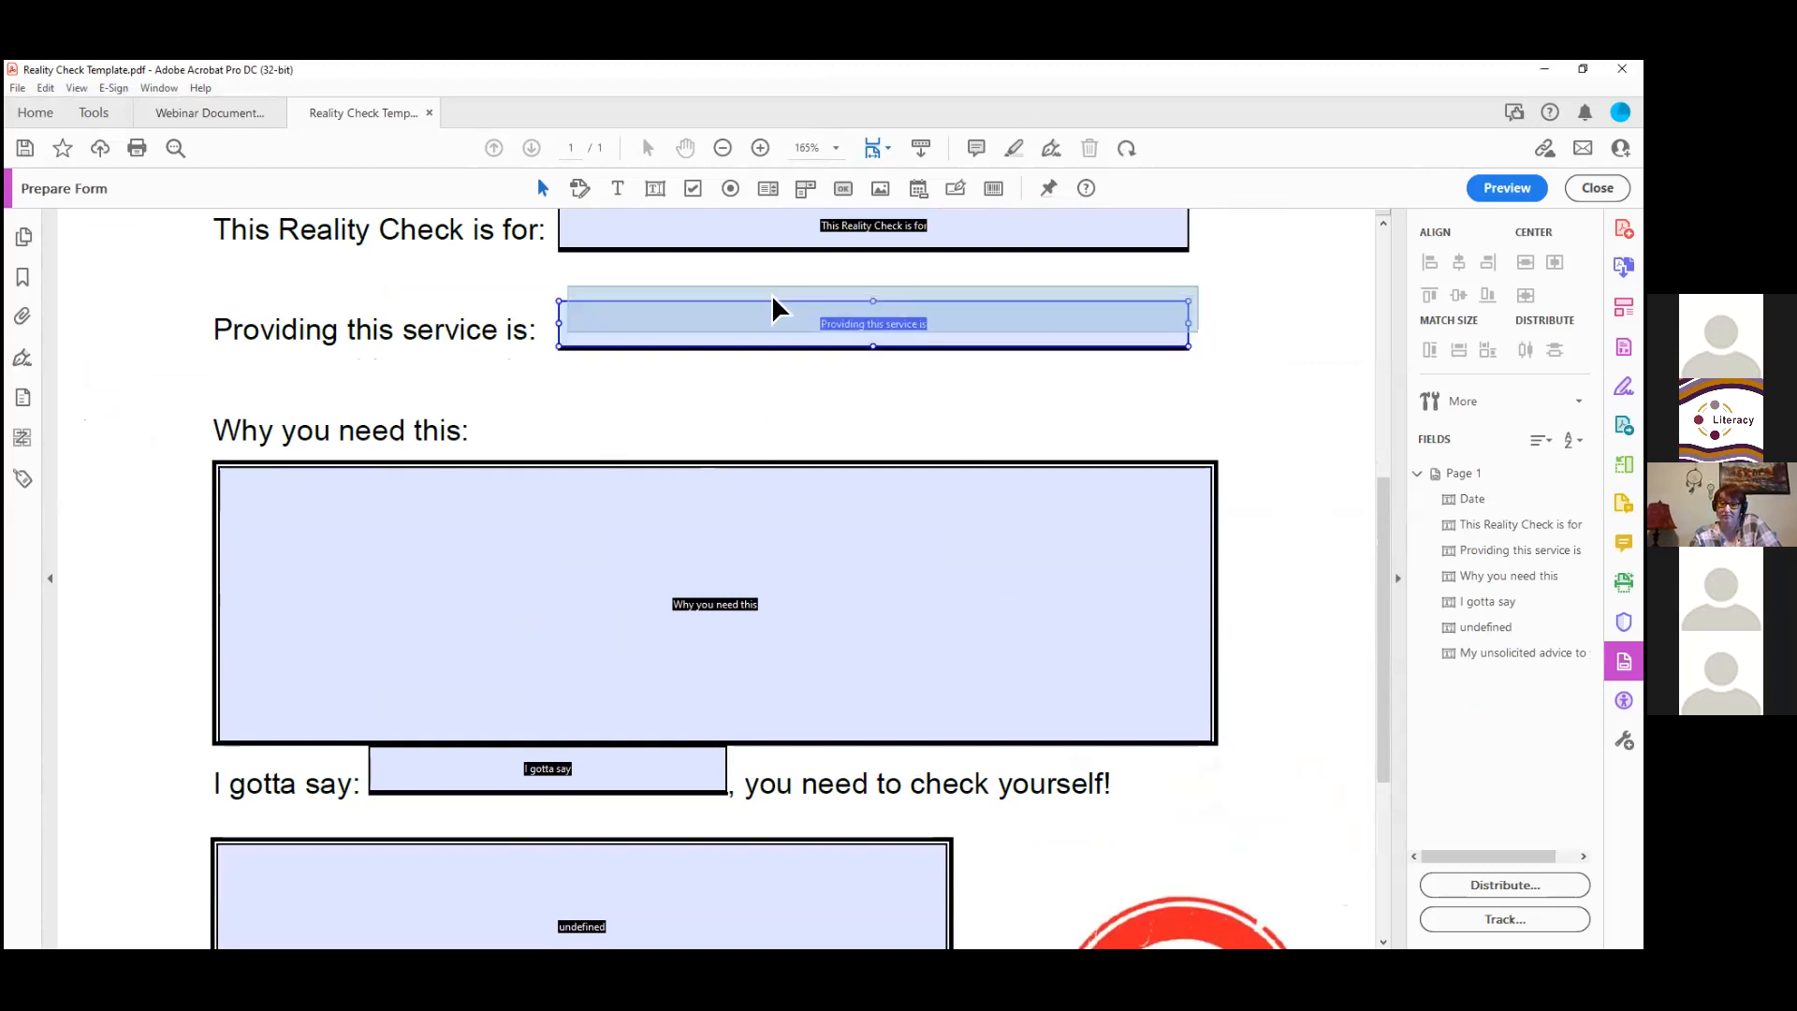
ctrl+click(614, 475)
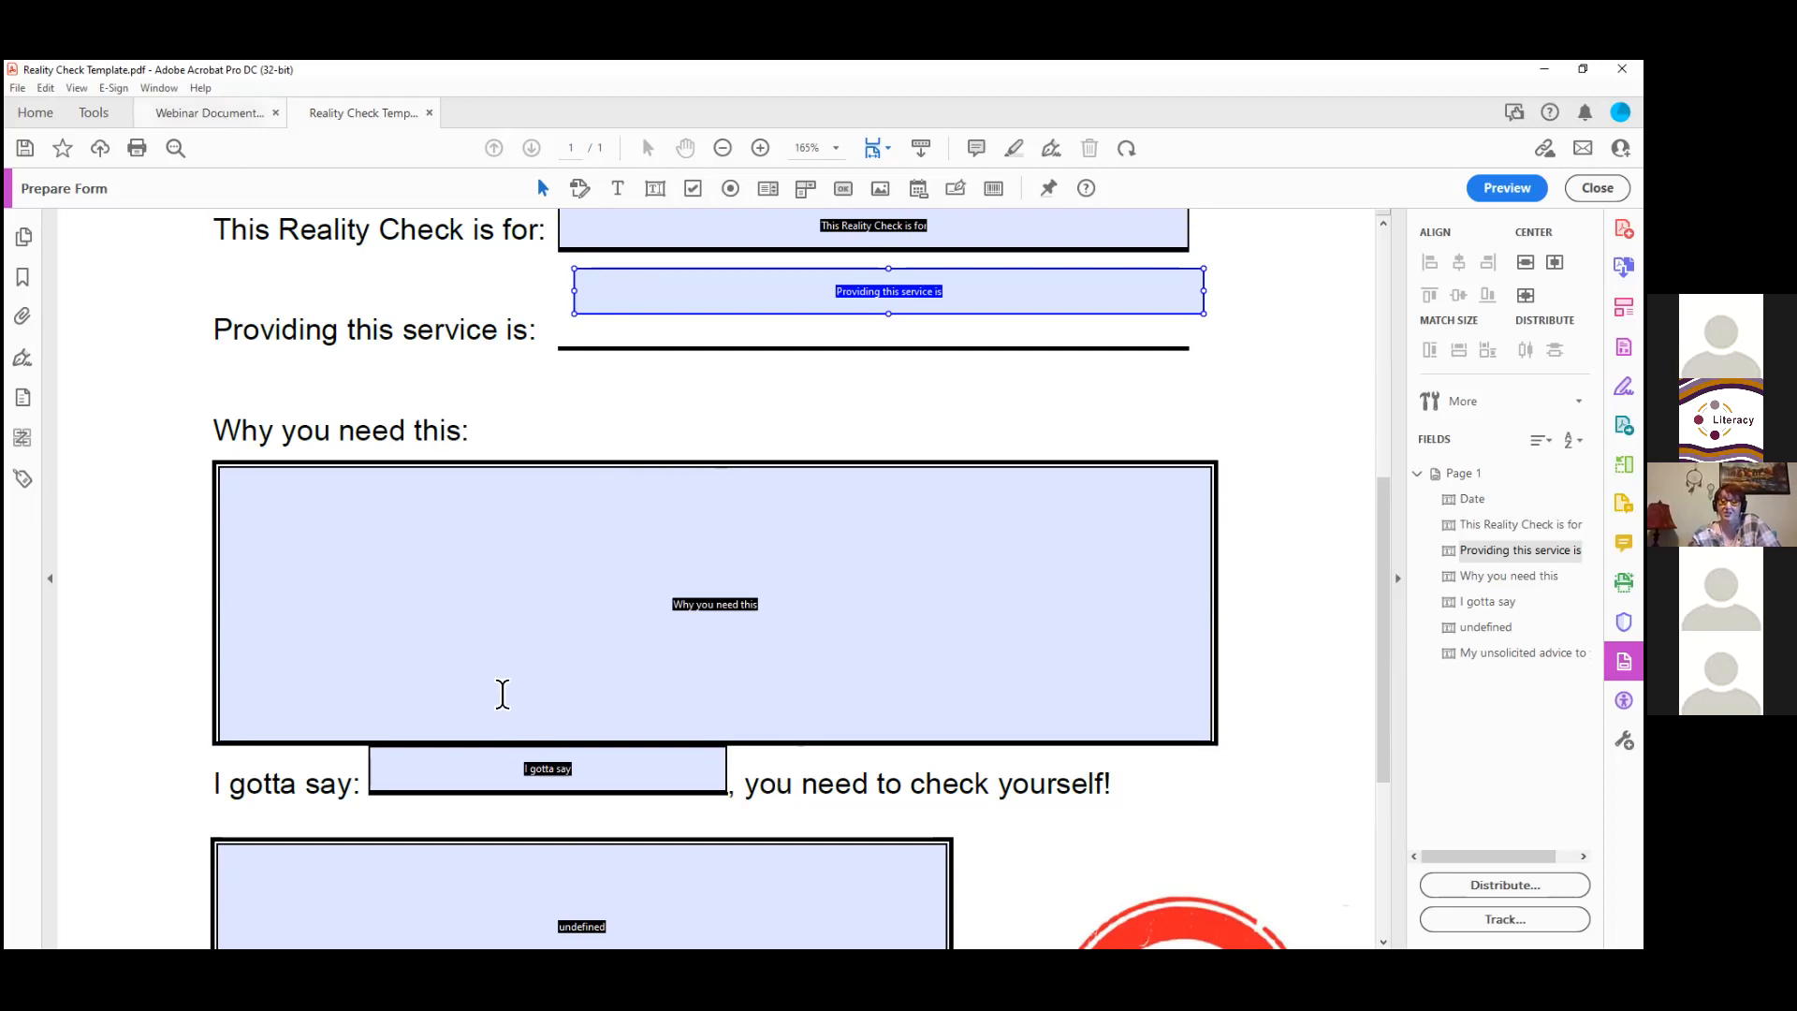
scroll(667, 561, up, 1)
scroll(656, 869, down, 1)
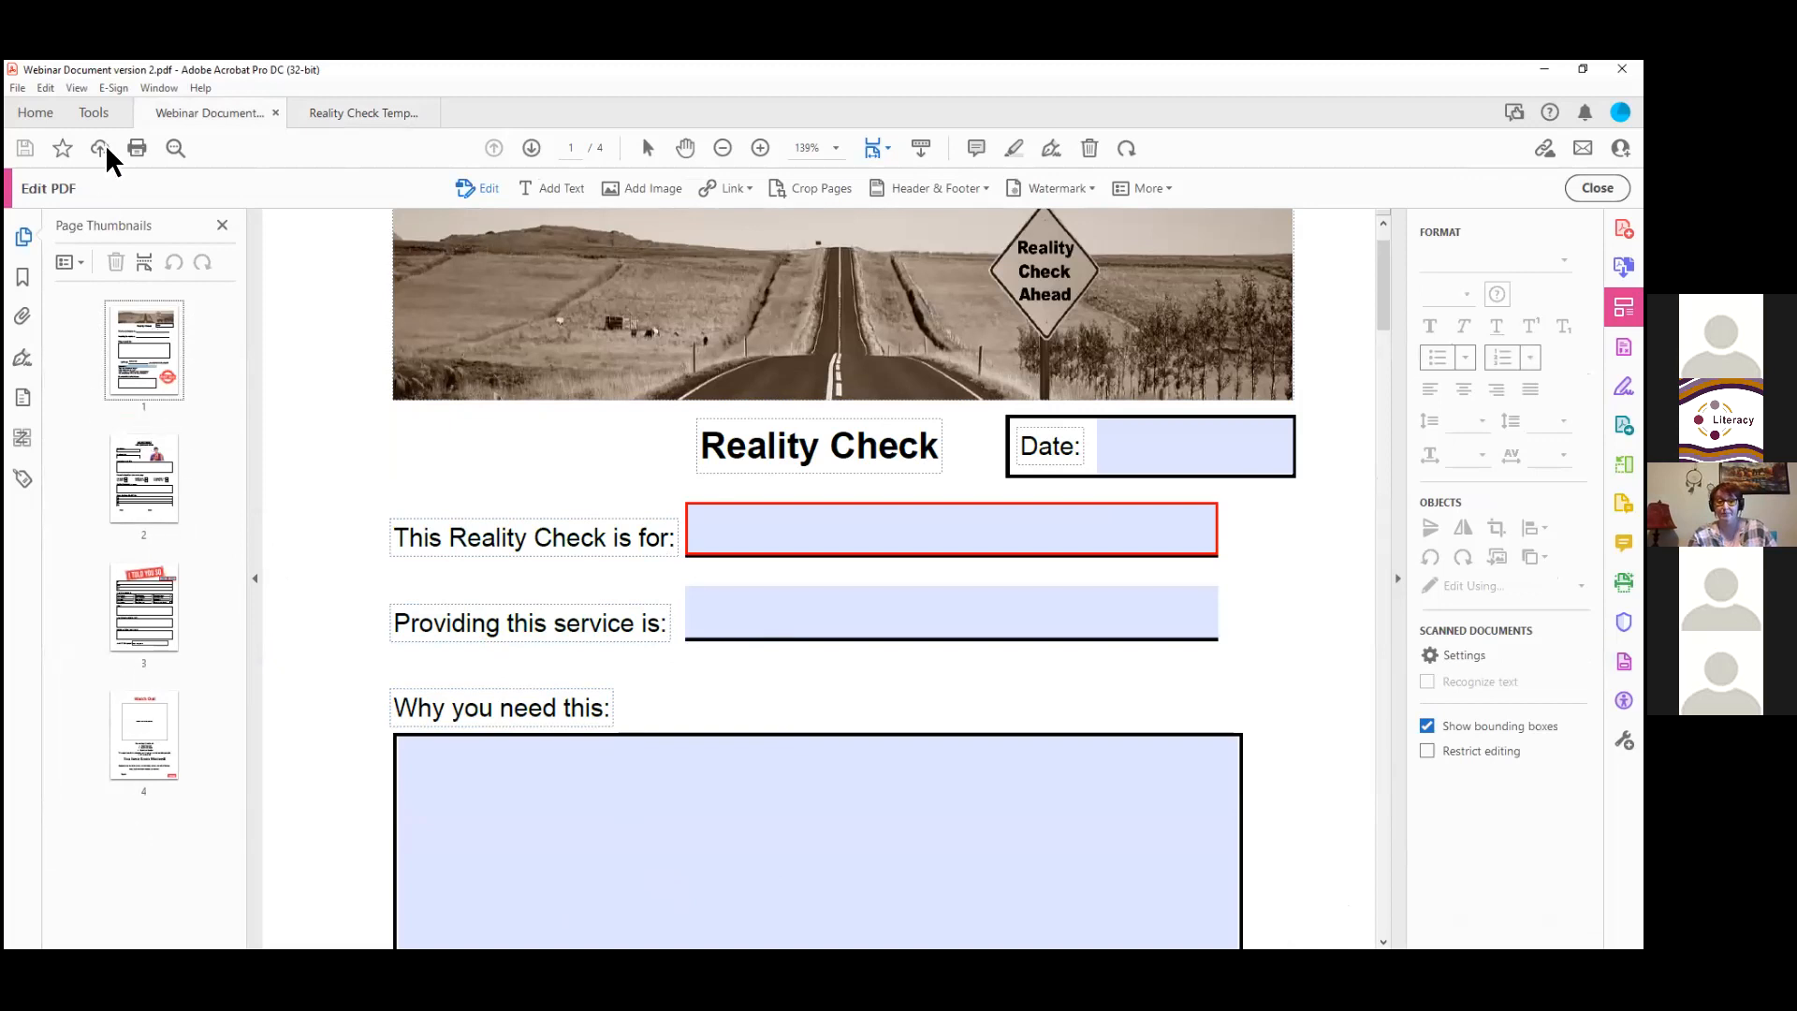
Step: In the Webinar Document version 2 PDF, delete the Blank Page bookmarks at the top level and under Example 1 and Example 3
click(24, 278)
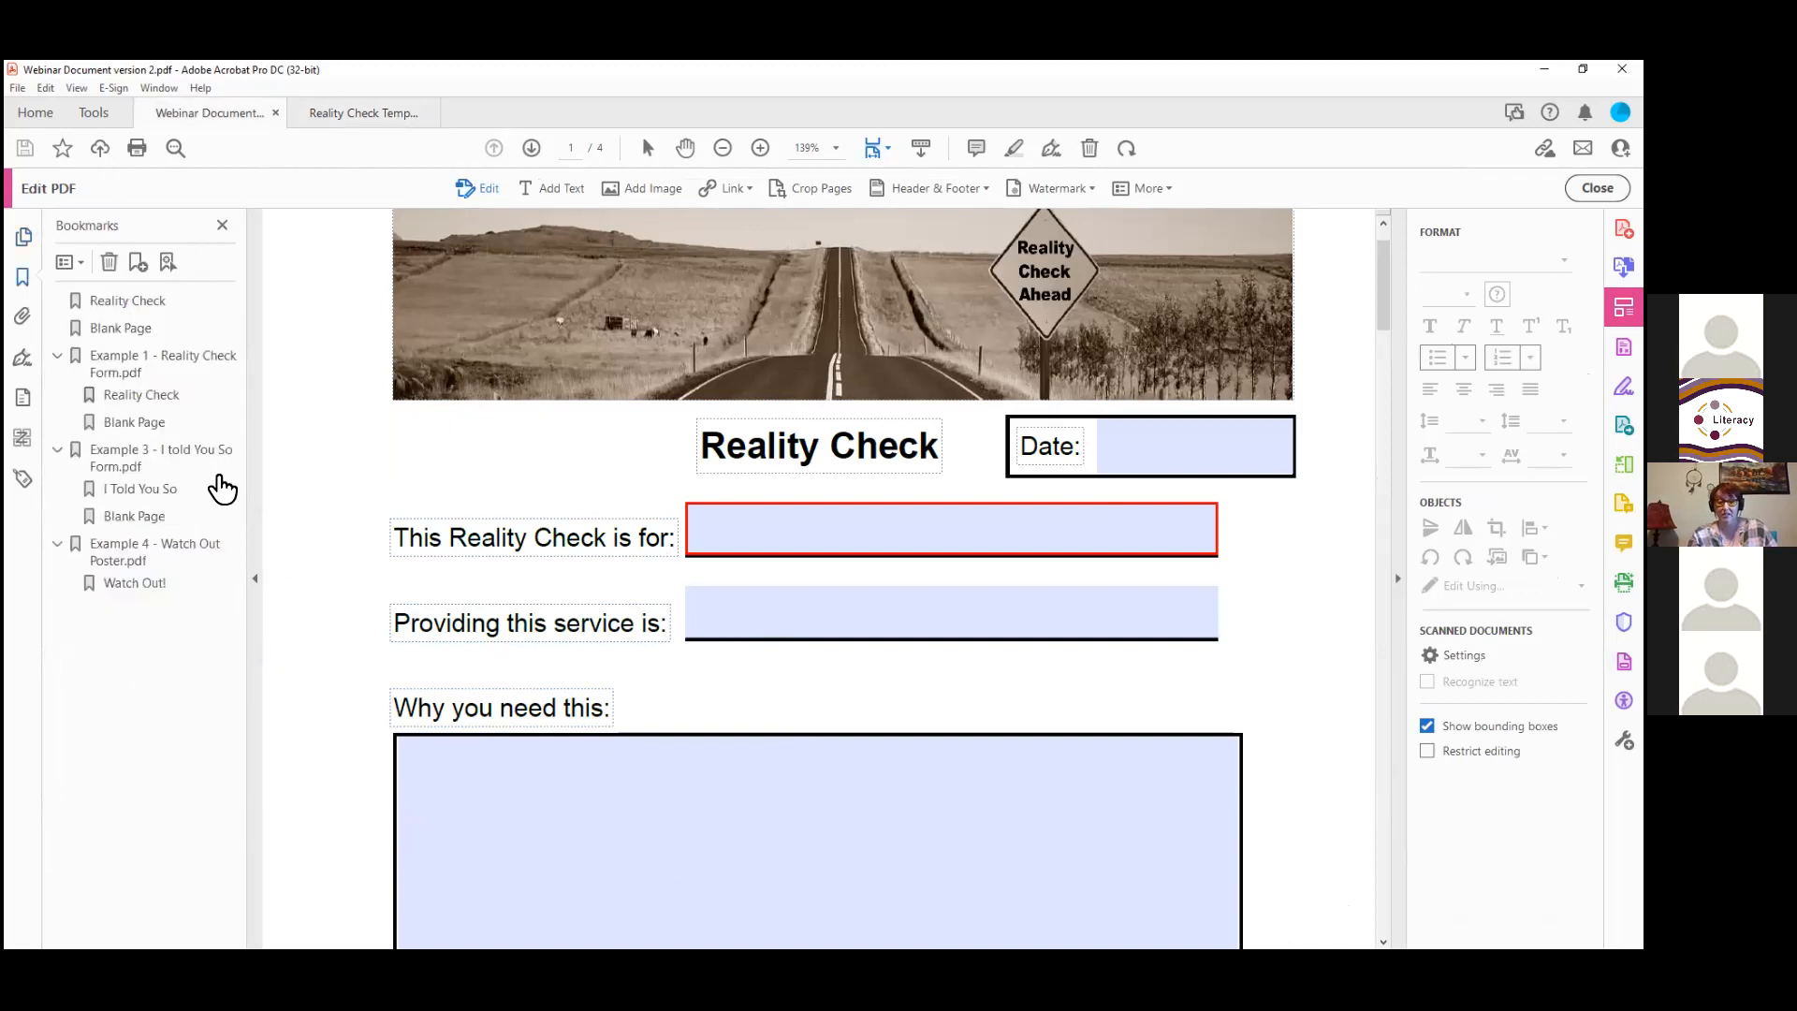
click(98, 329)
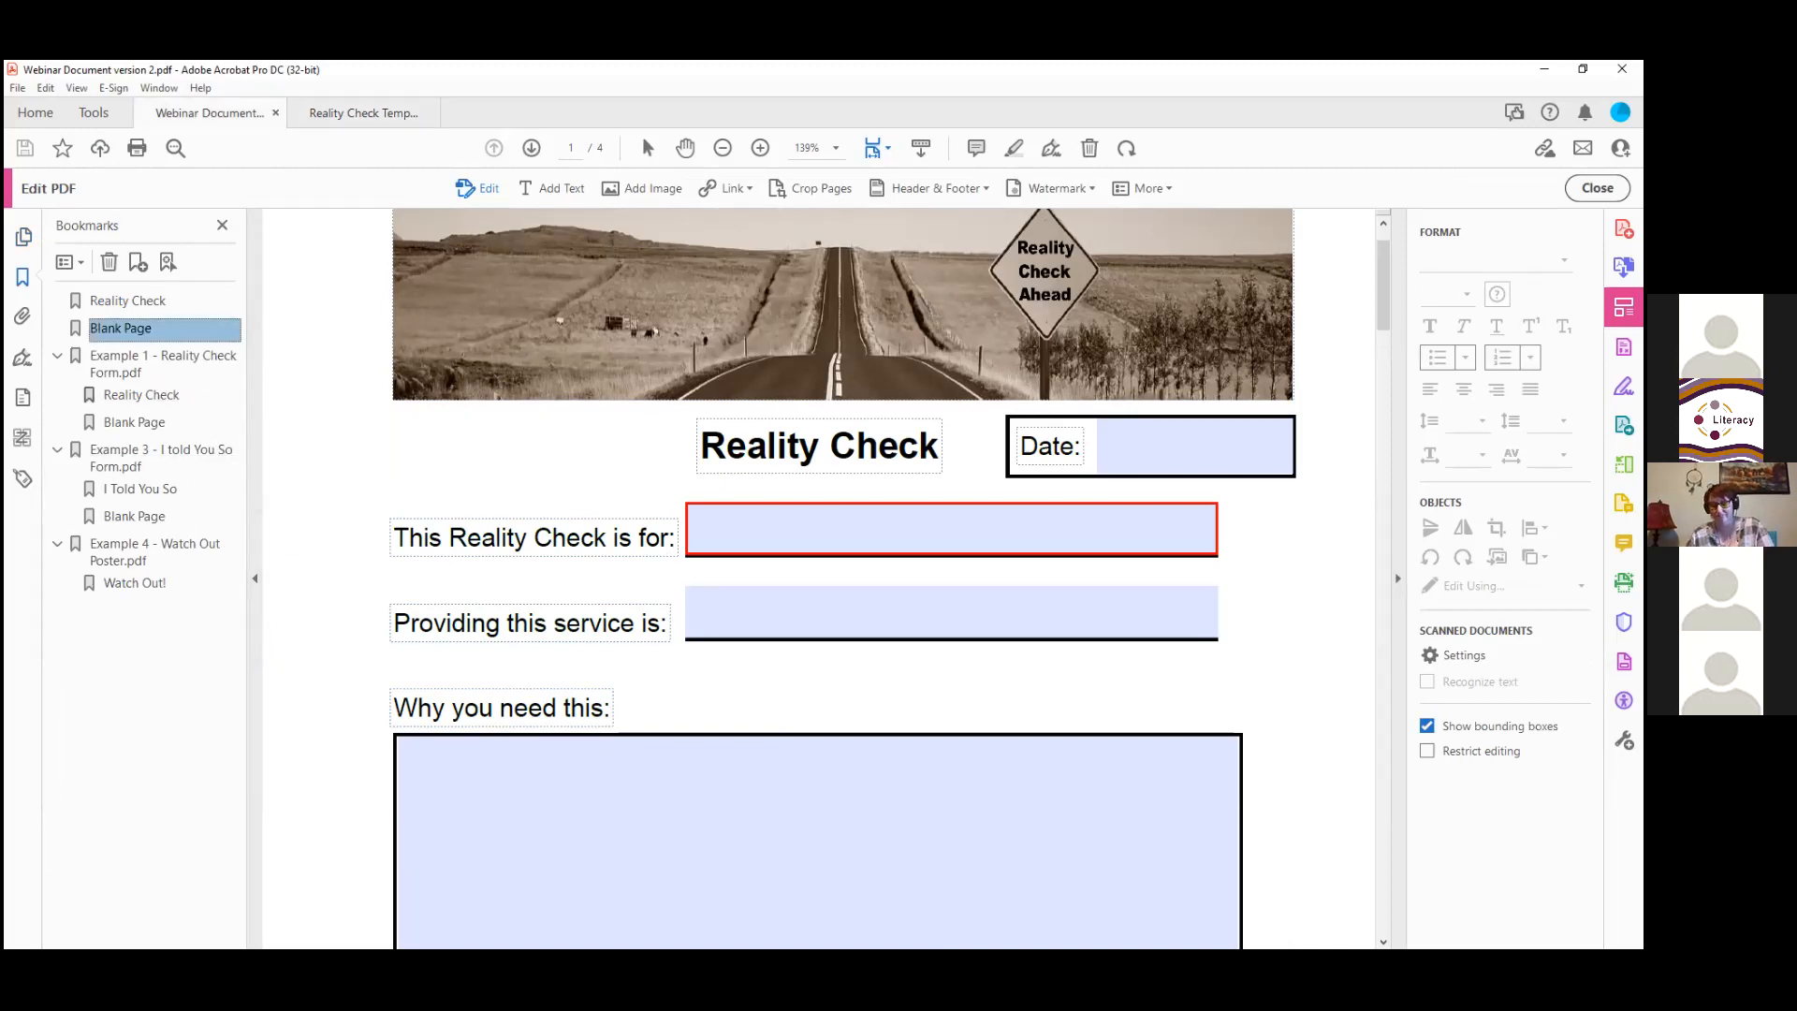
key(Delete)
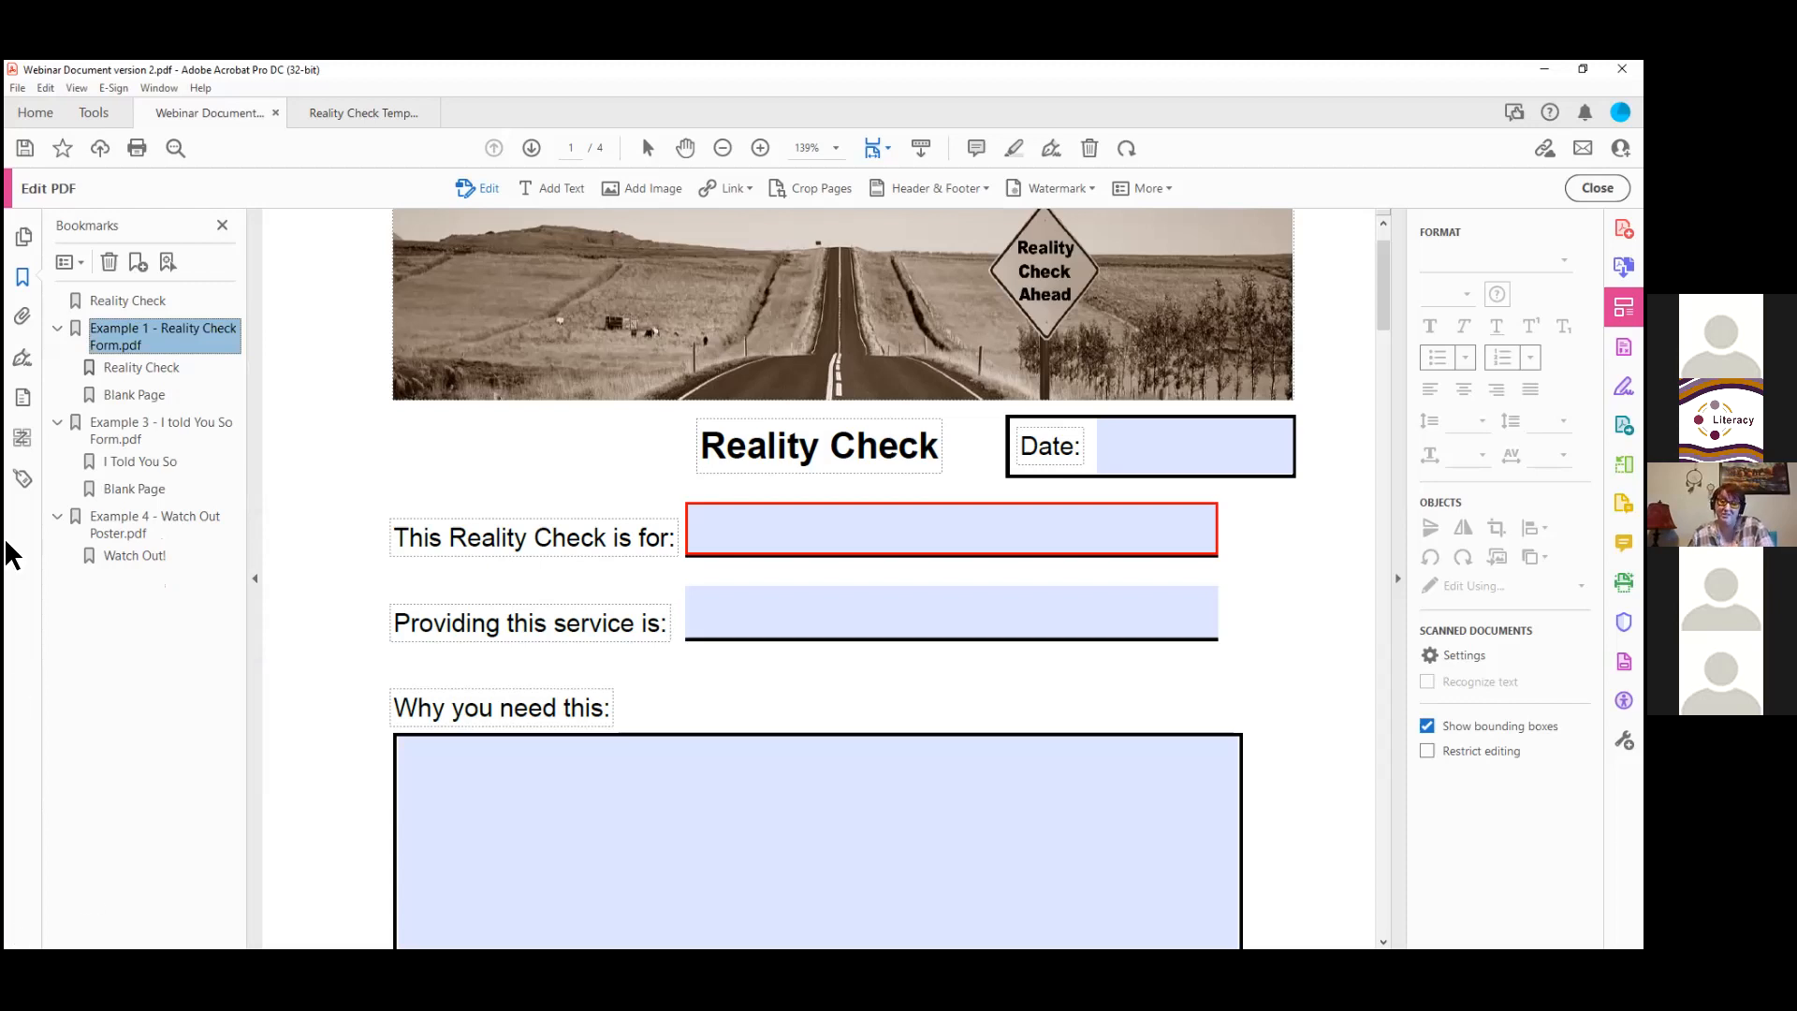
click(129, 397)
key(Delete)
click(145, 463)
key(Delete)
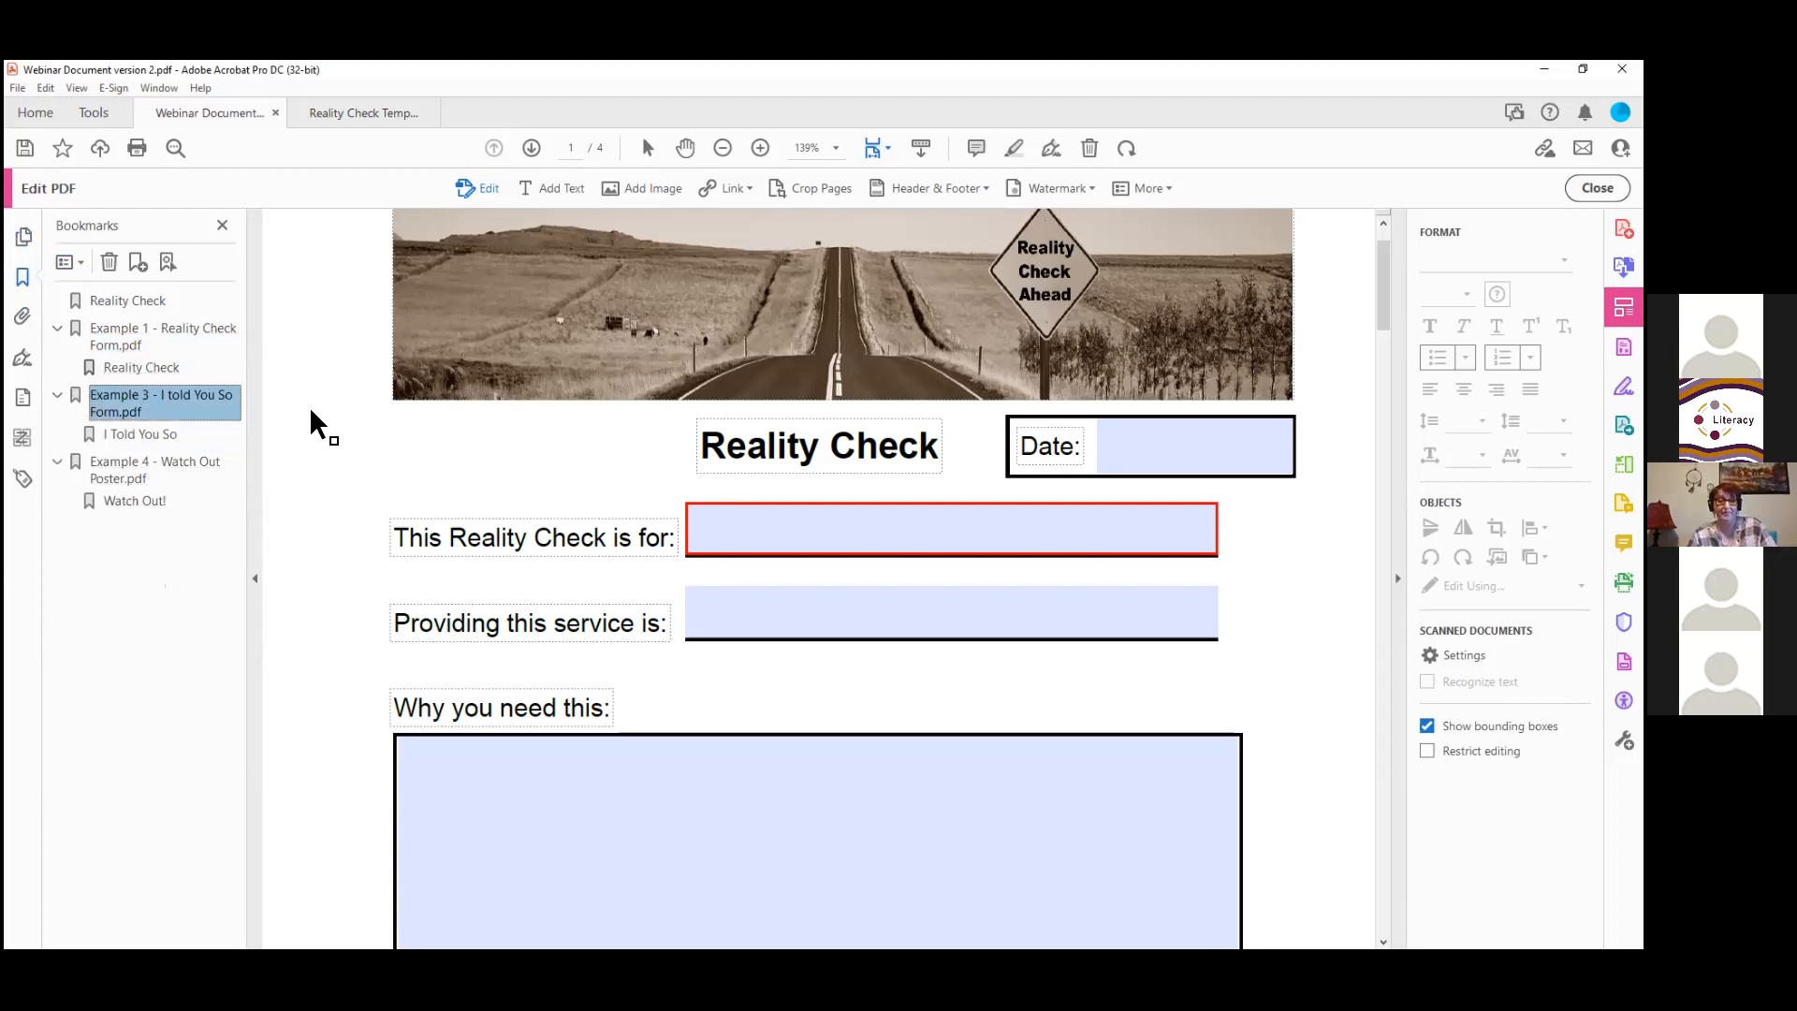
Step: Put the Webinar Document version 2 PDF into form preparation and switch from text editing to form field selection
click(347, 604)
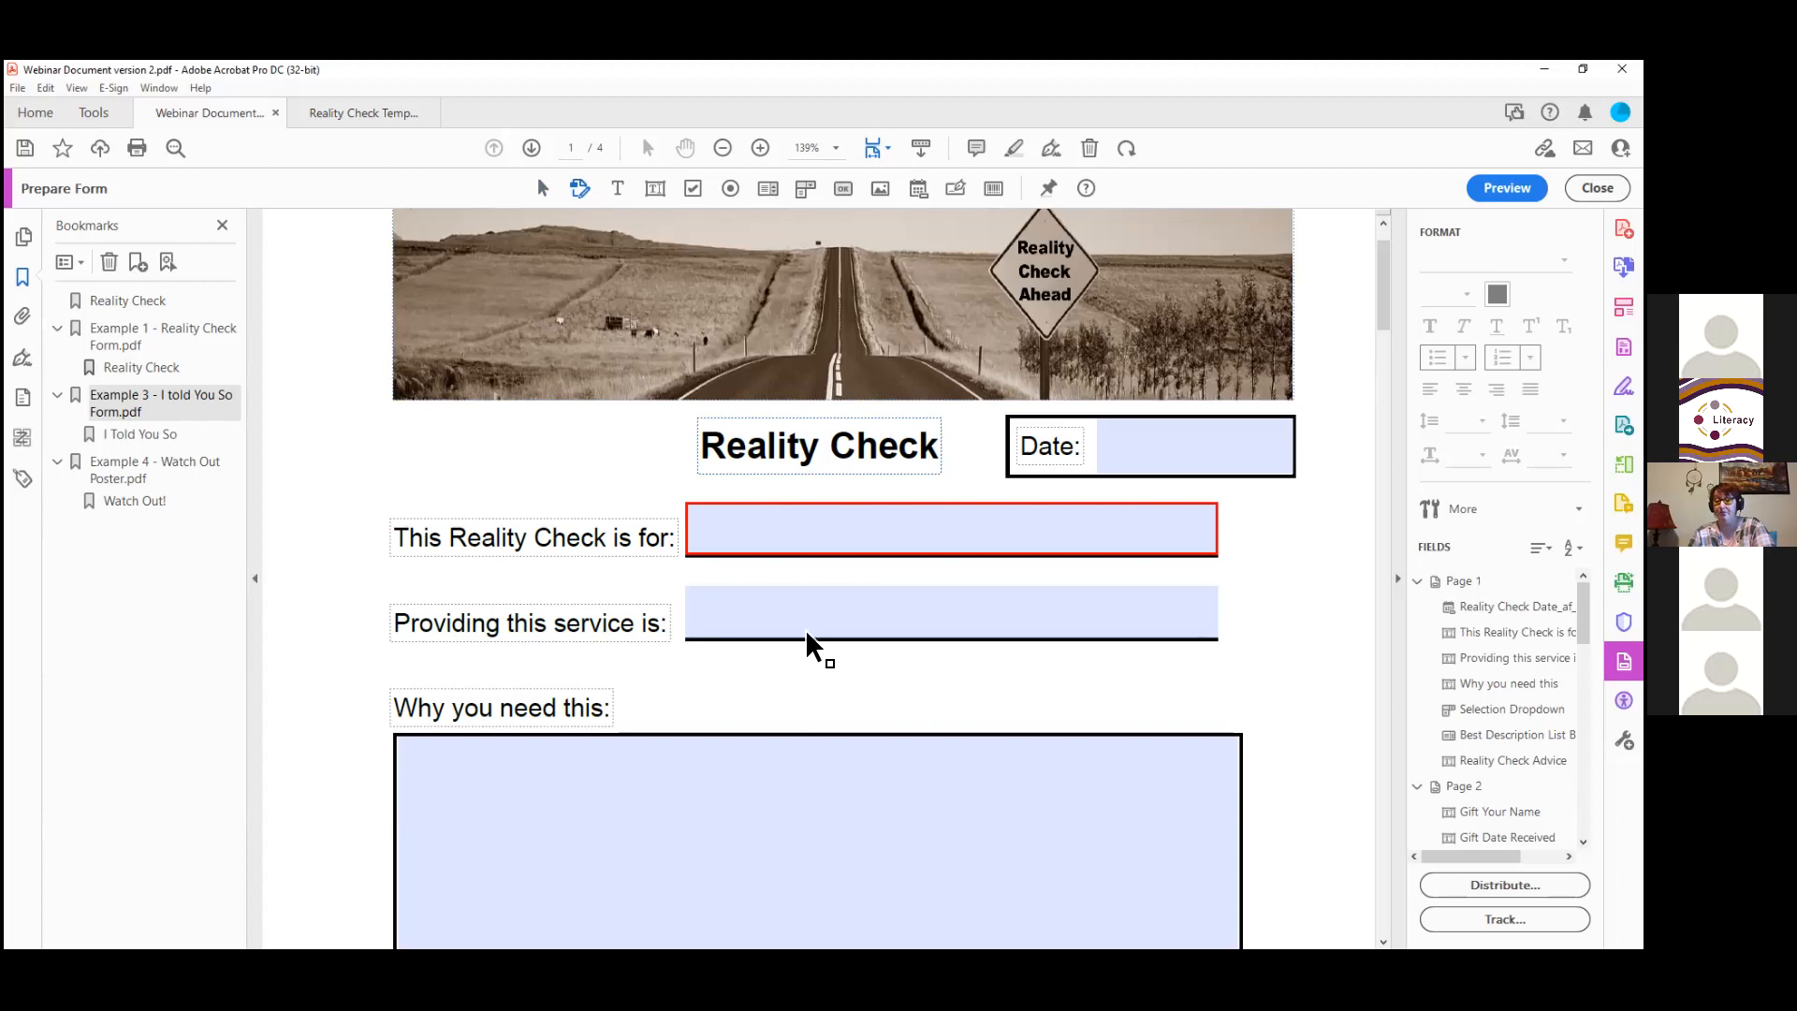
click(540, 183)
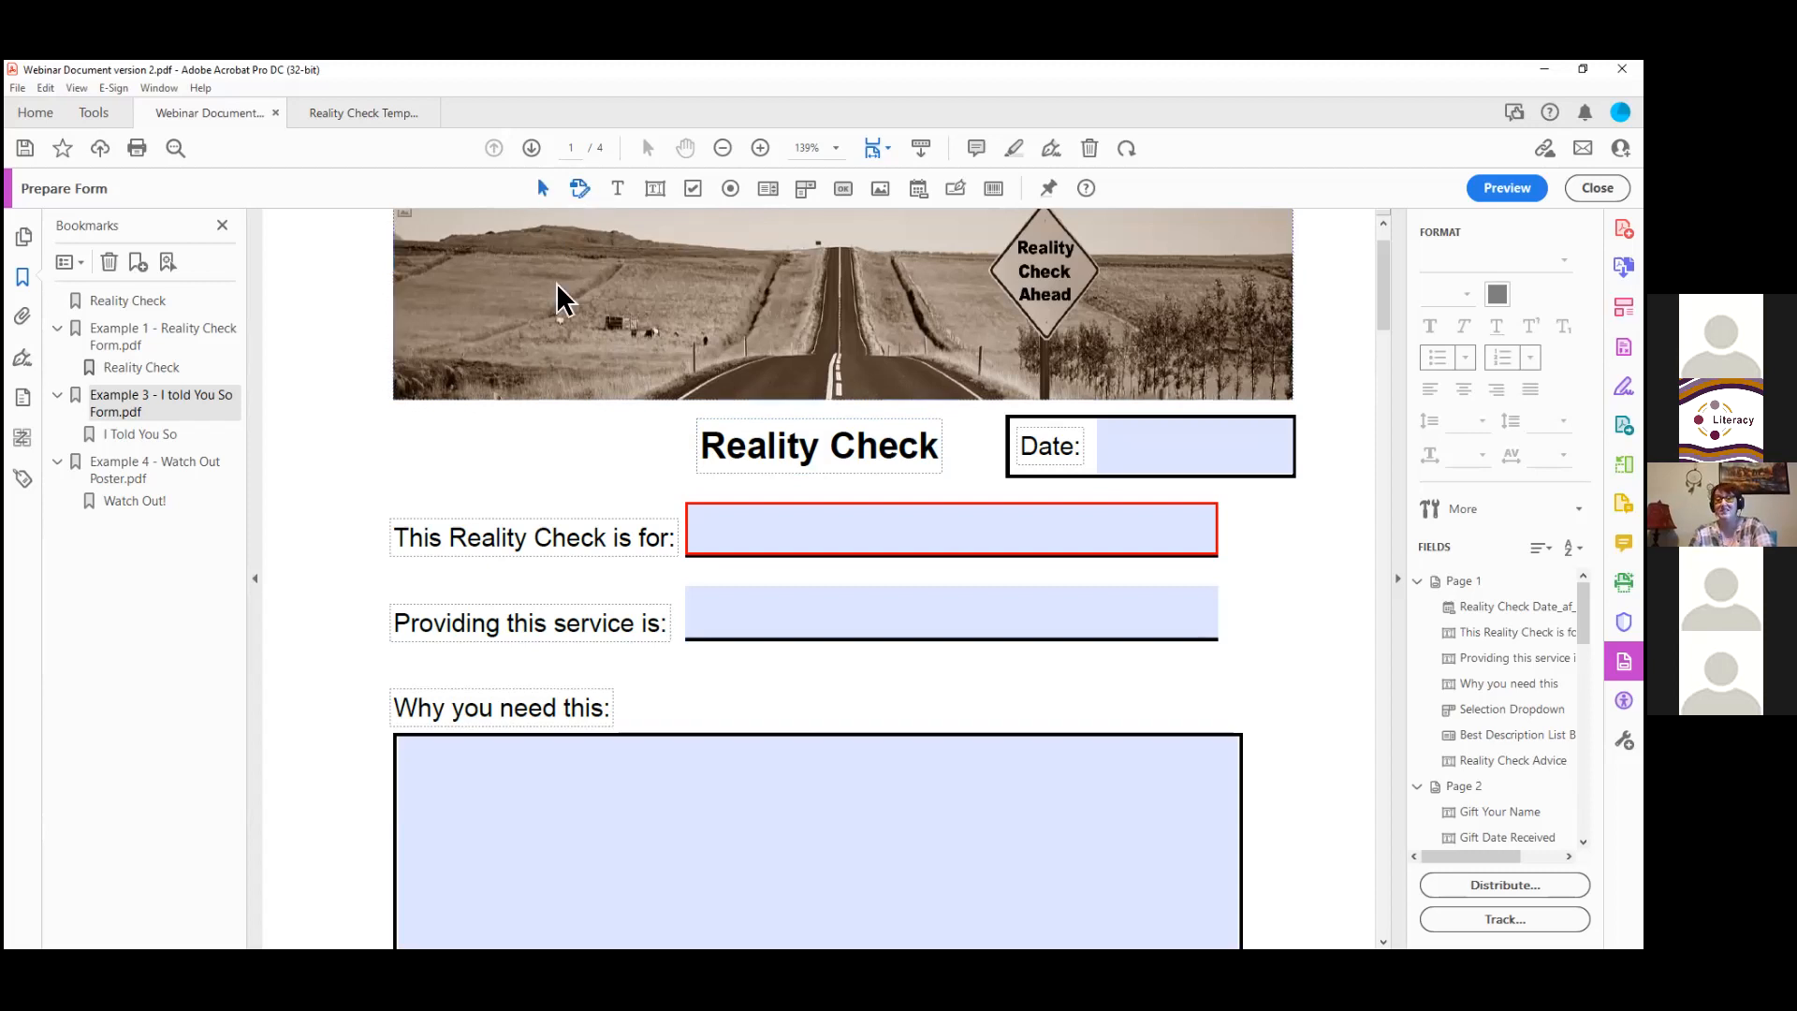
click(546, 188)
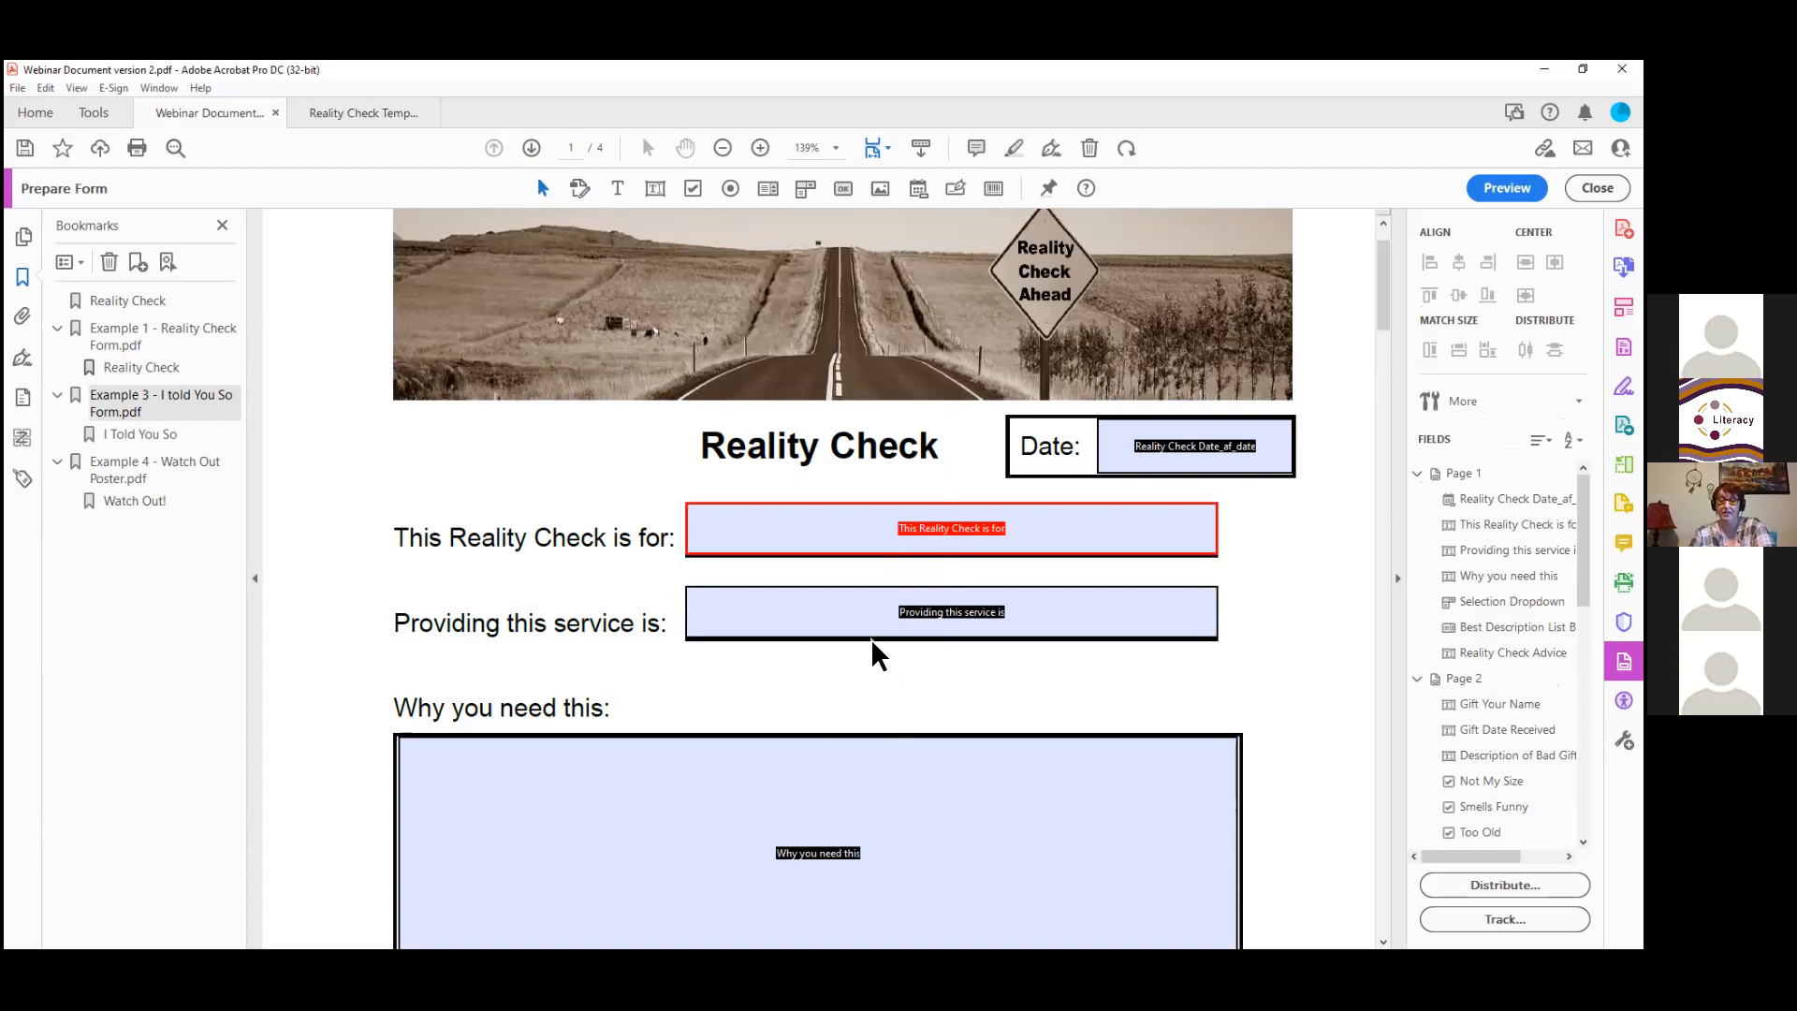
Step: Examine the name, tooltip and Required setting in the properties of the "This Reality Check is for" field
click(871, 552)
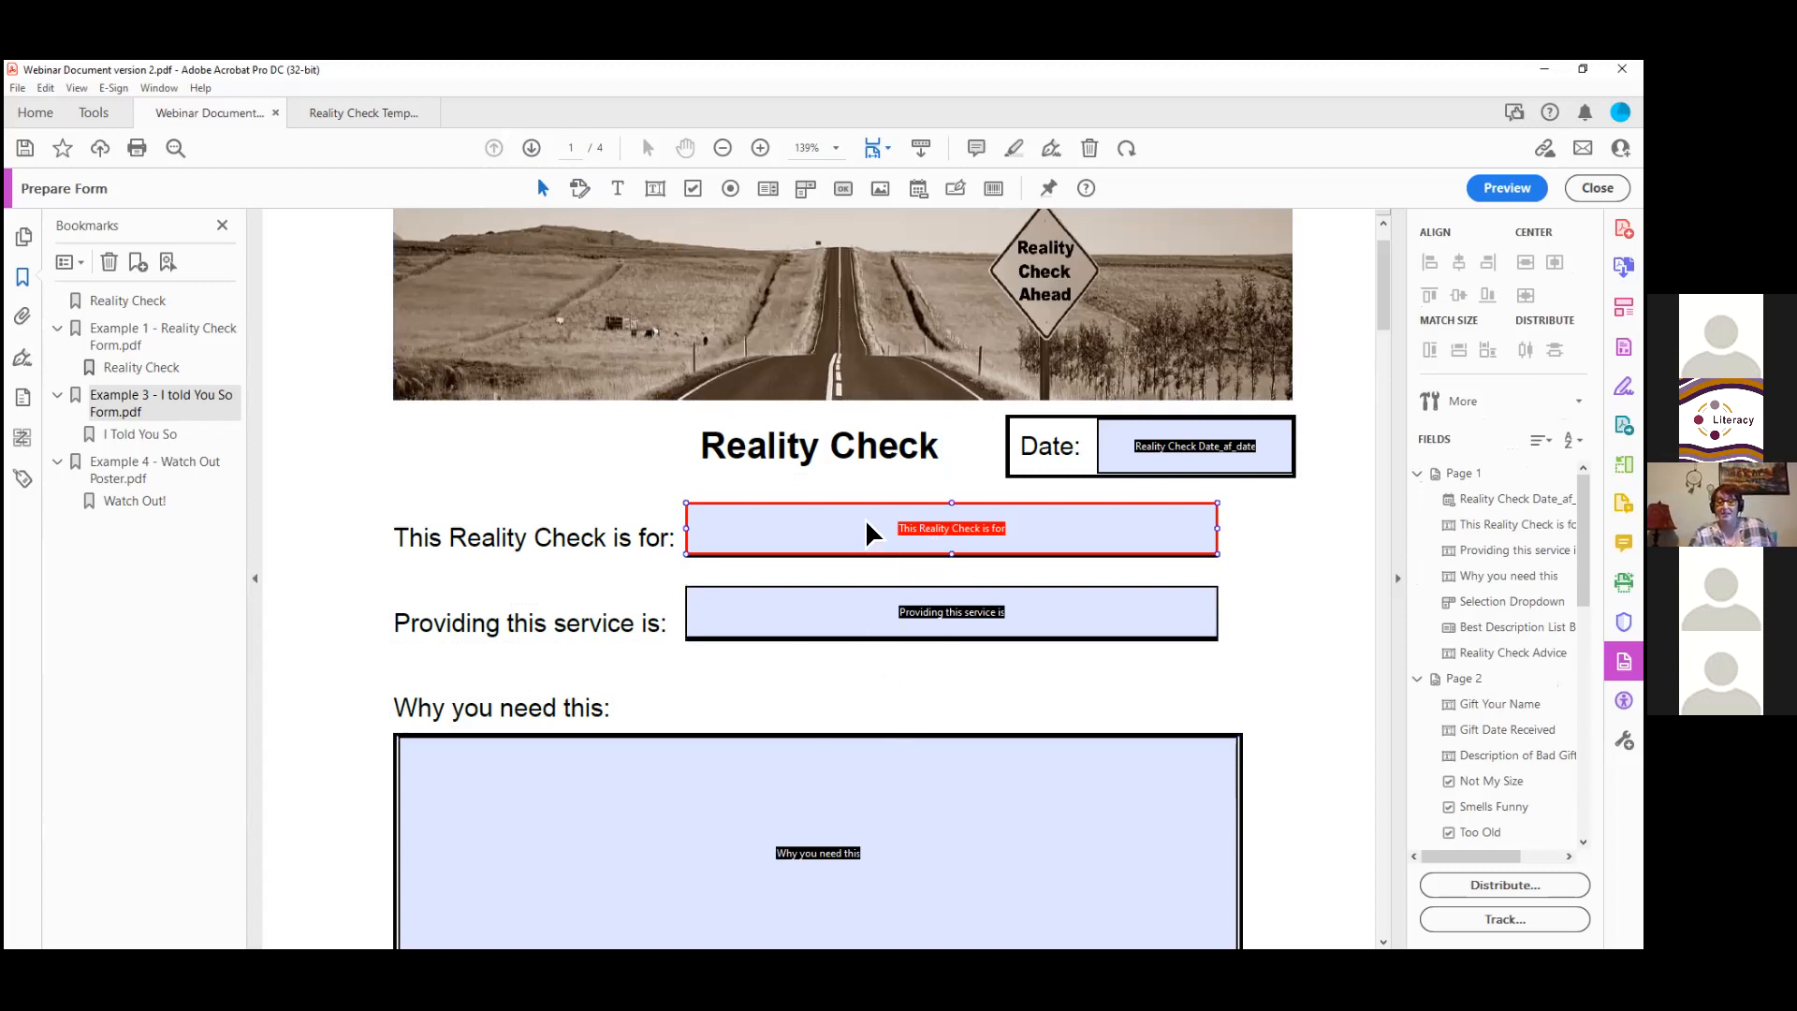
right_click(866, 527)
click(925, 85)
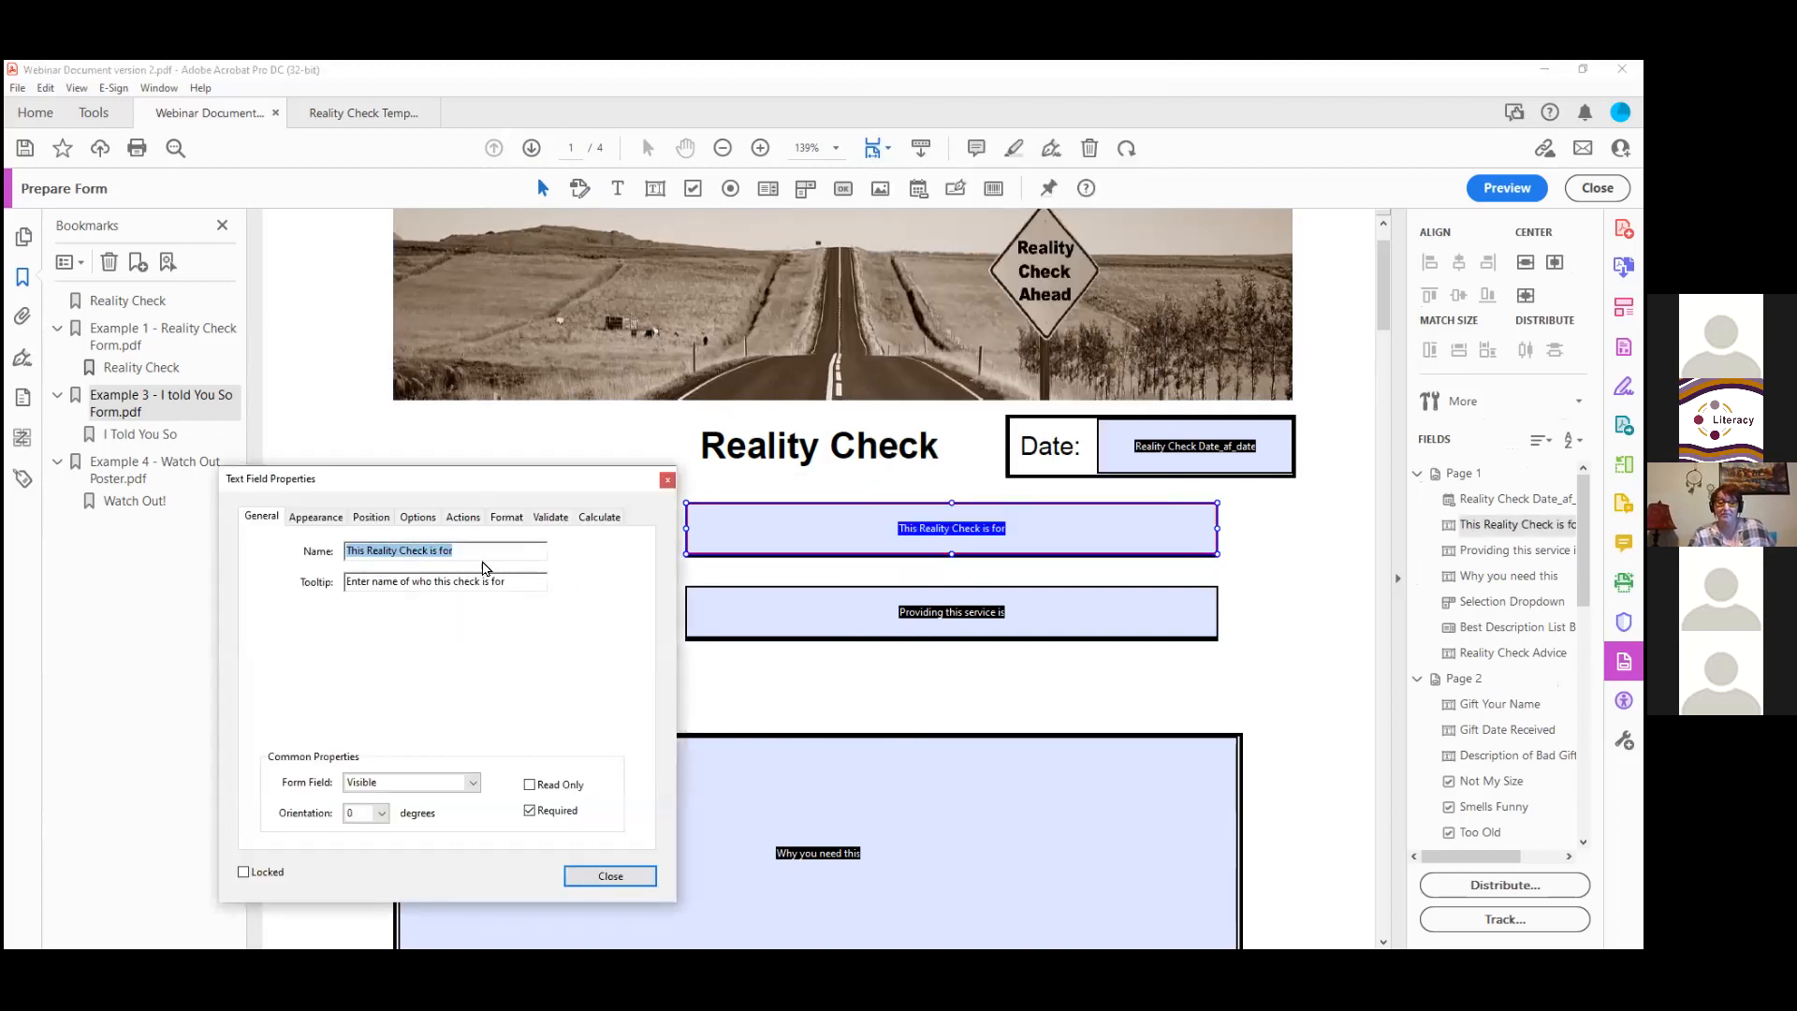
drag(491, 550, 331, 547)
drag(533, 584, 188, 583)
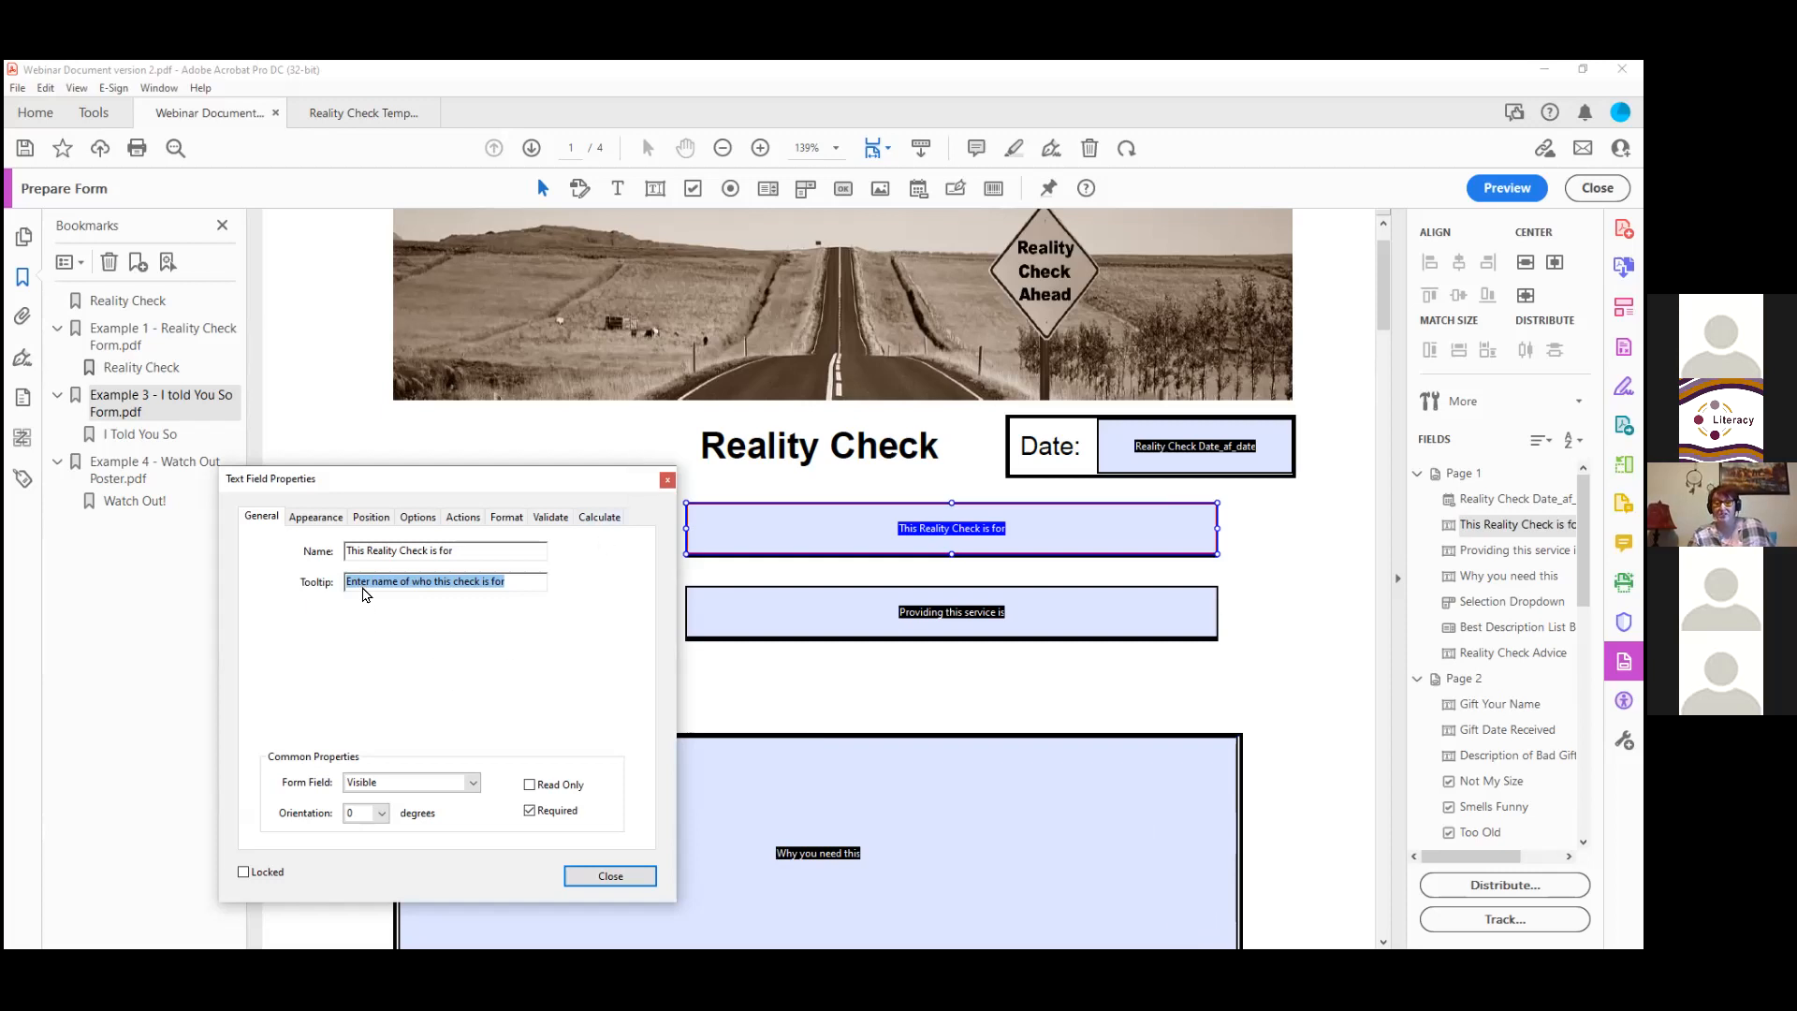
drag(348, 582, 475, 590)
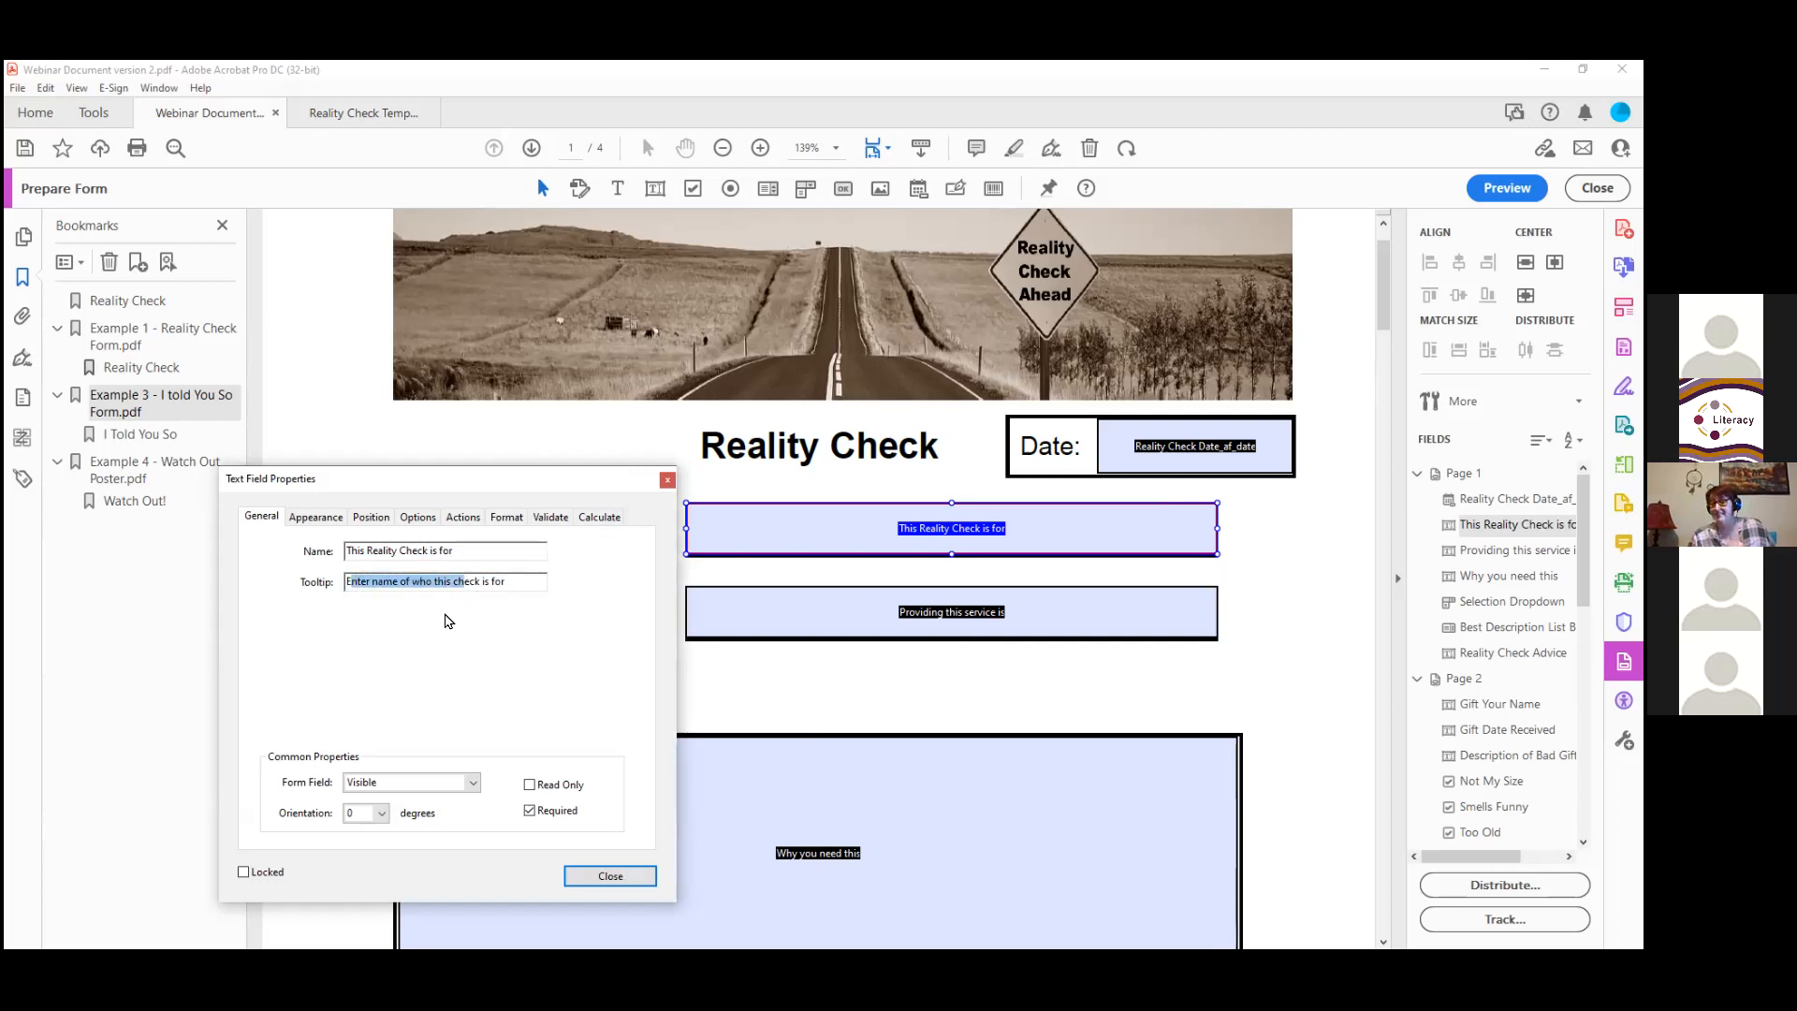
click(379, 585)
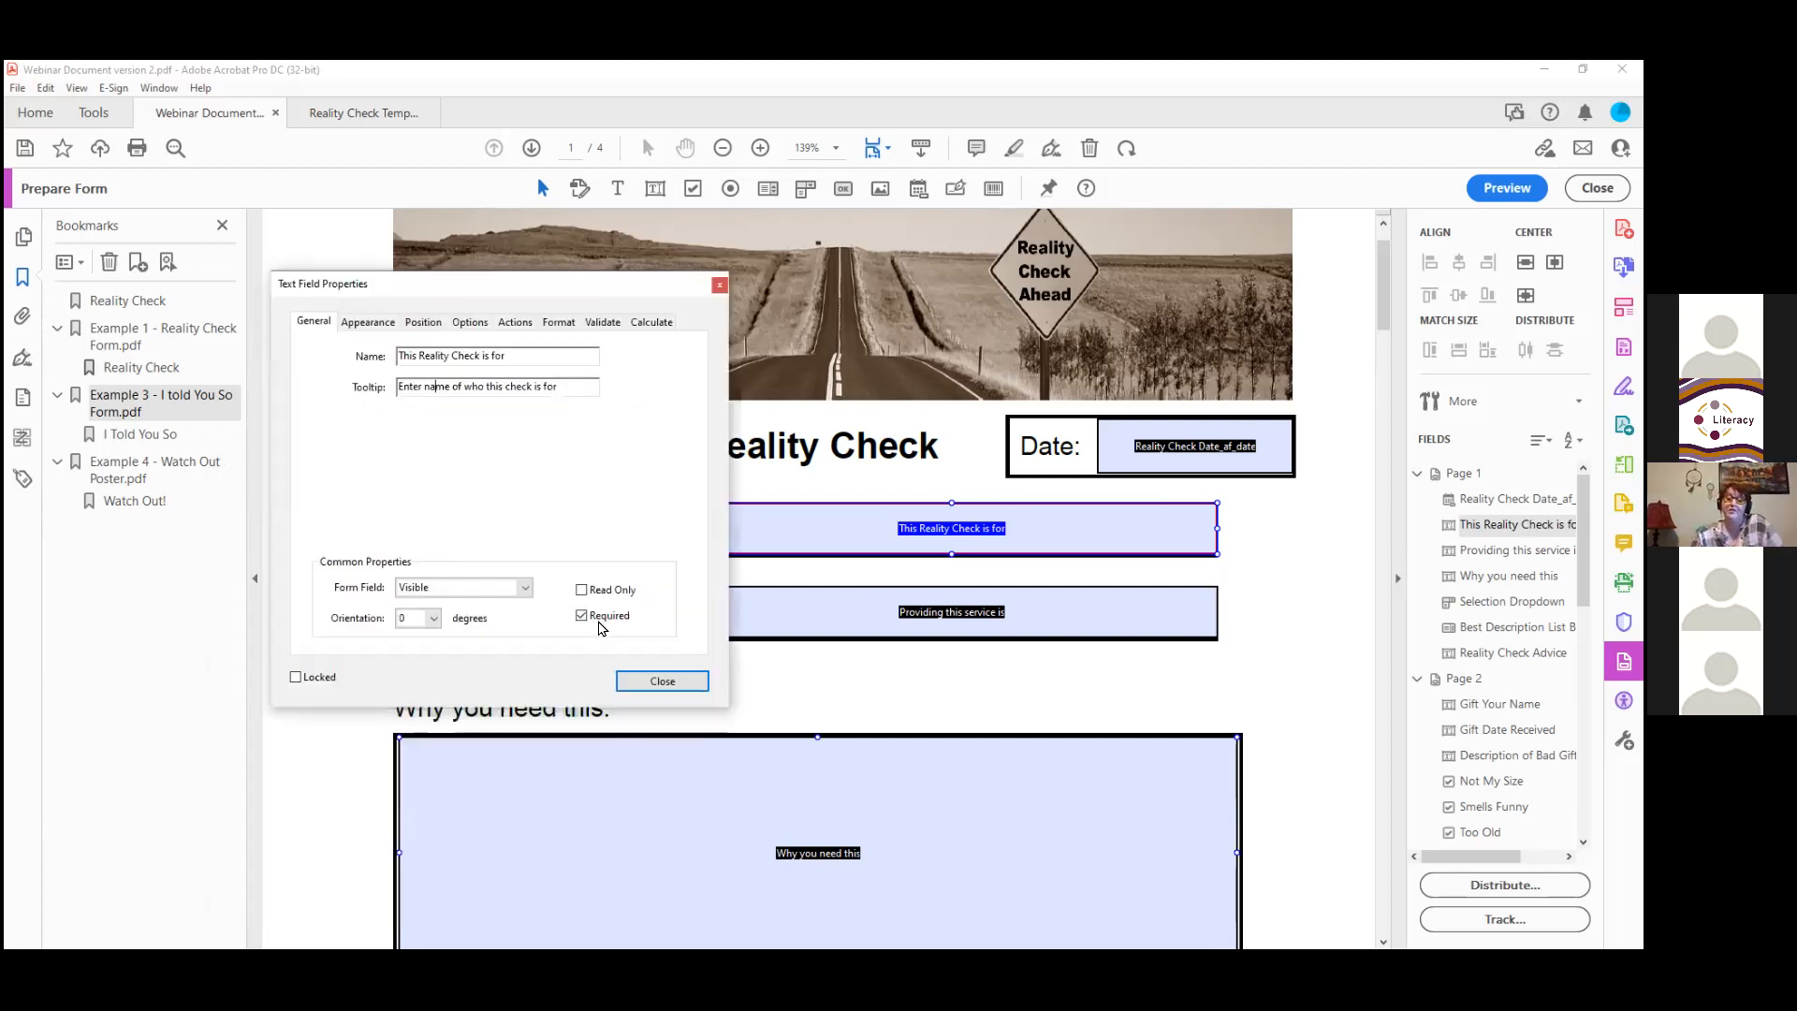
click(716, 278)
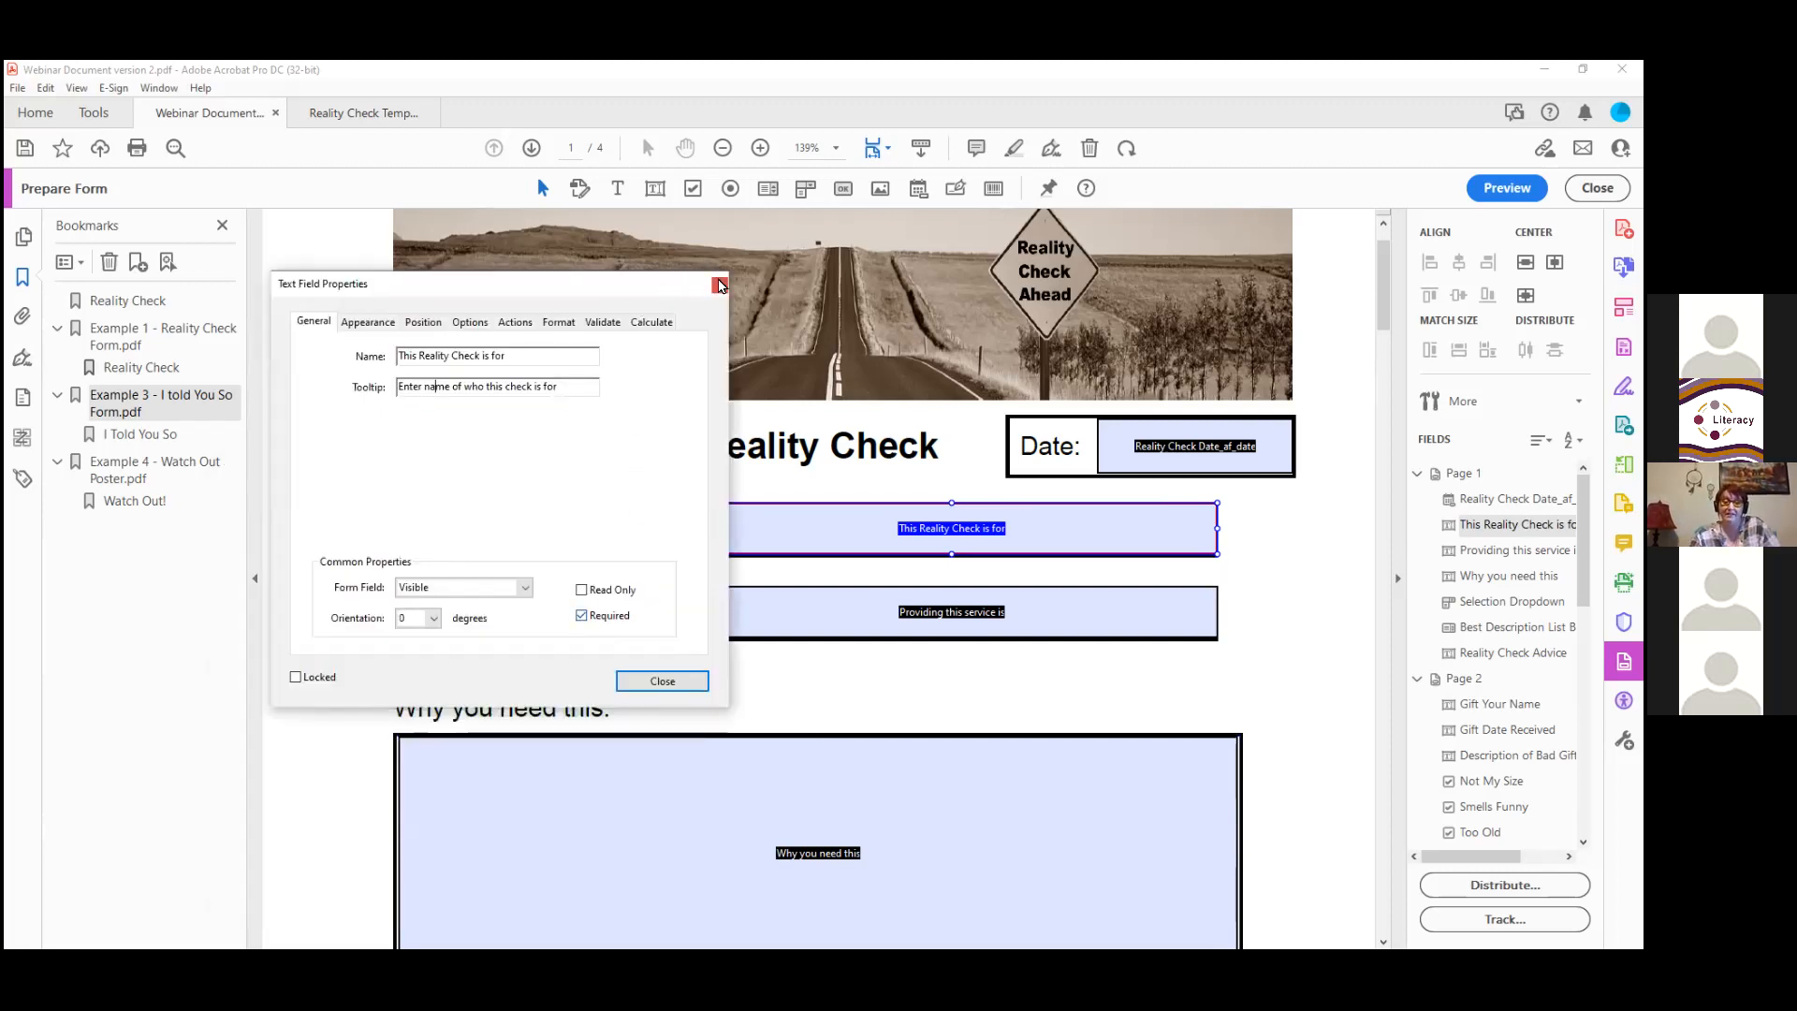
Step: Examine the text options, character limit and font settings of the "Why you need this" field
click(580, 187)
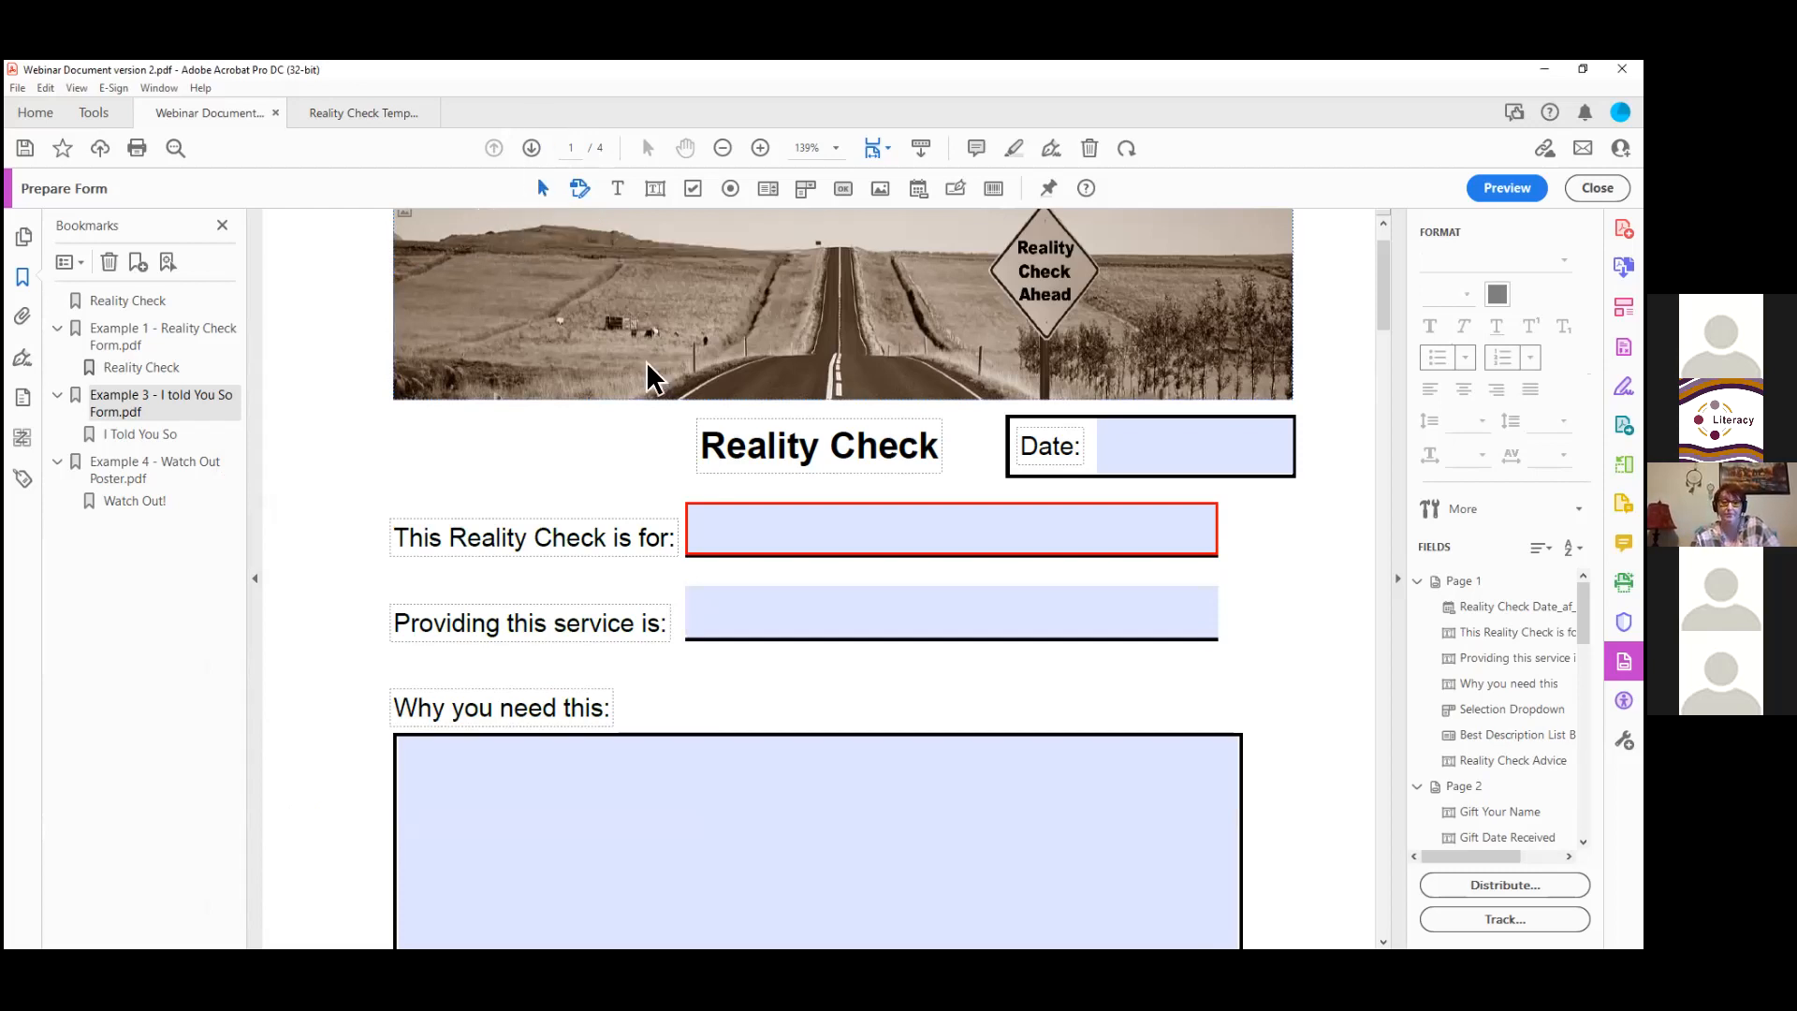
click(862, 593)
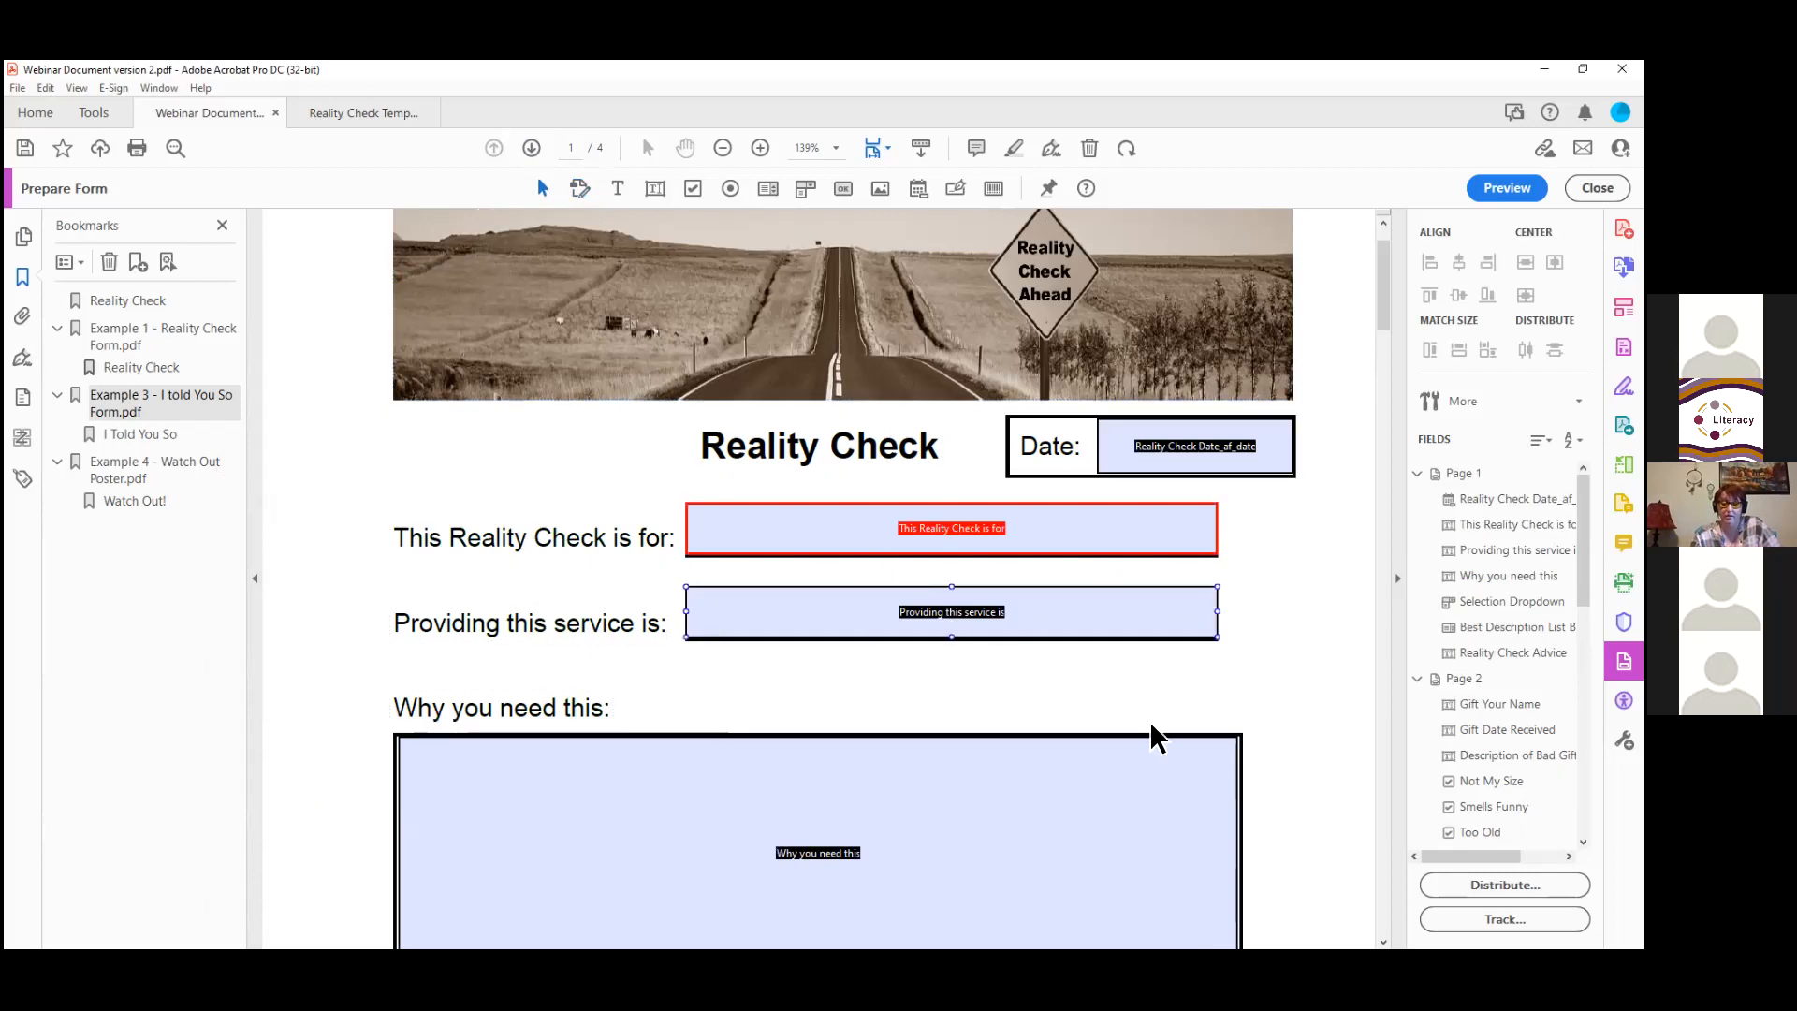
click(1057, 744)
scroll(1029, 763, down, 1)
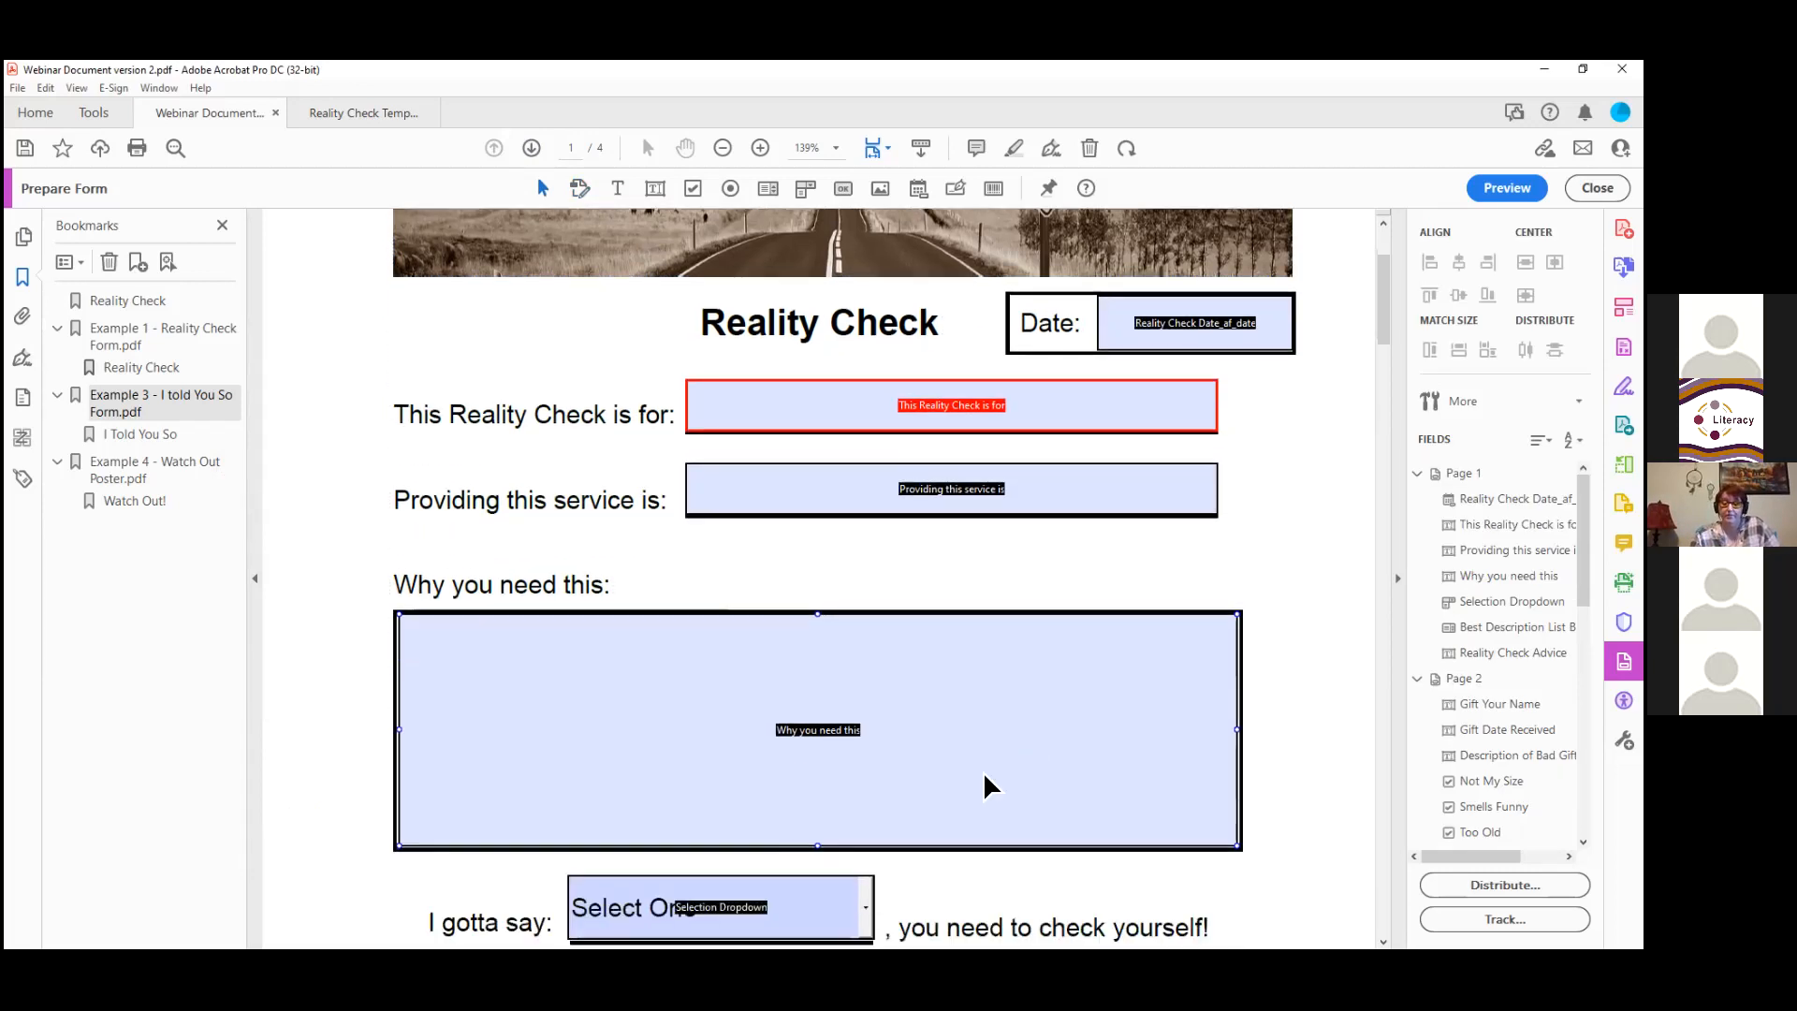
right_click(1020, 307)
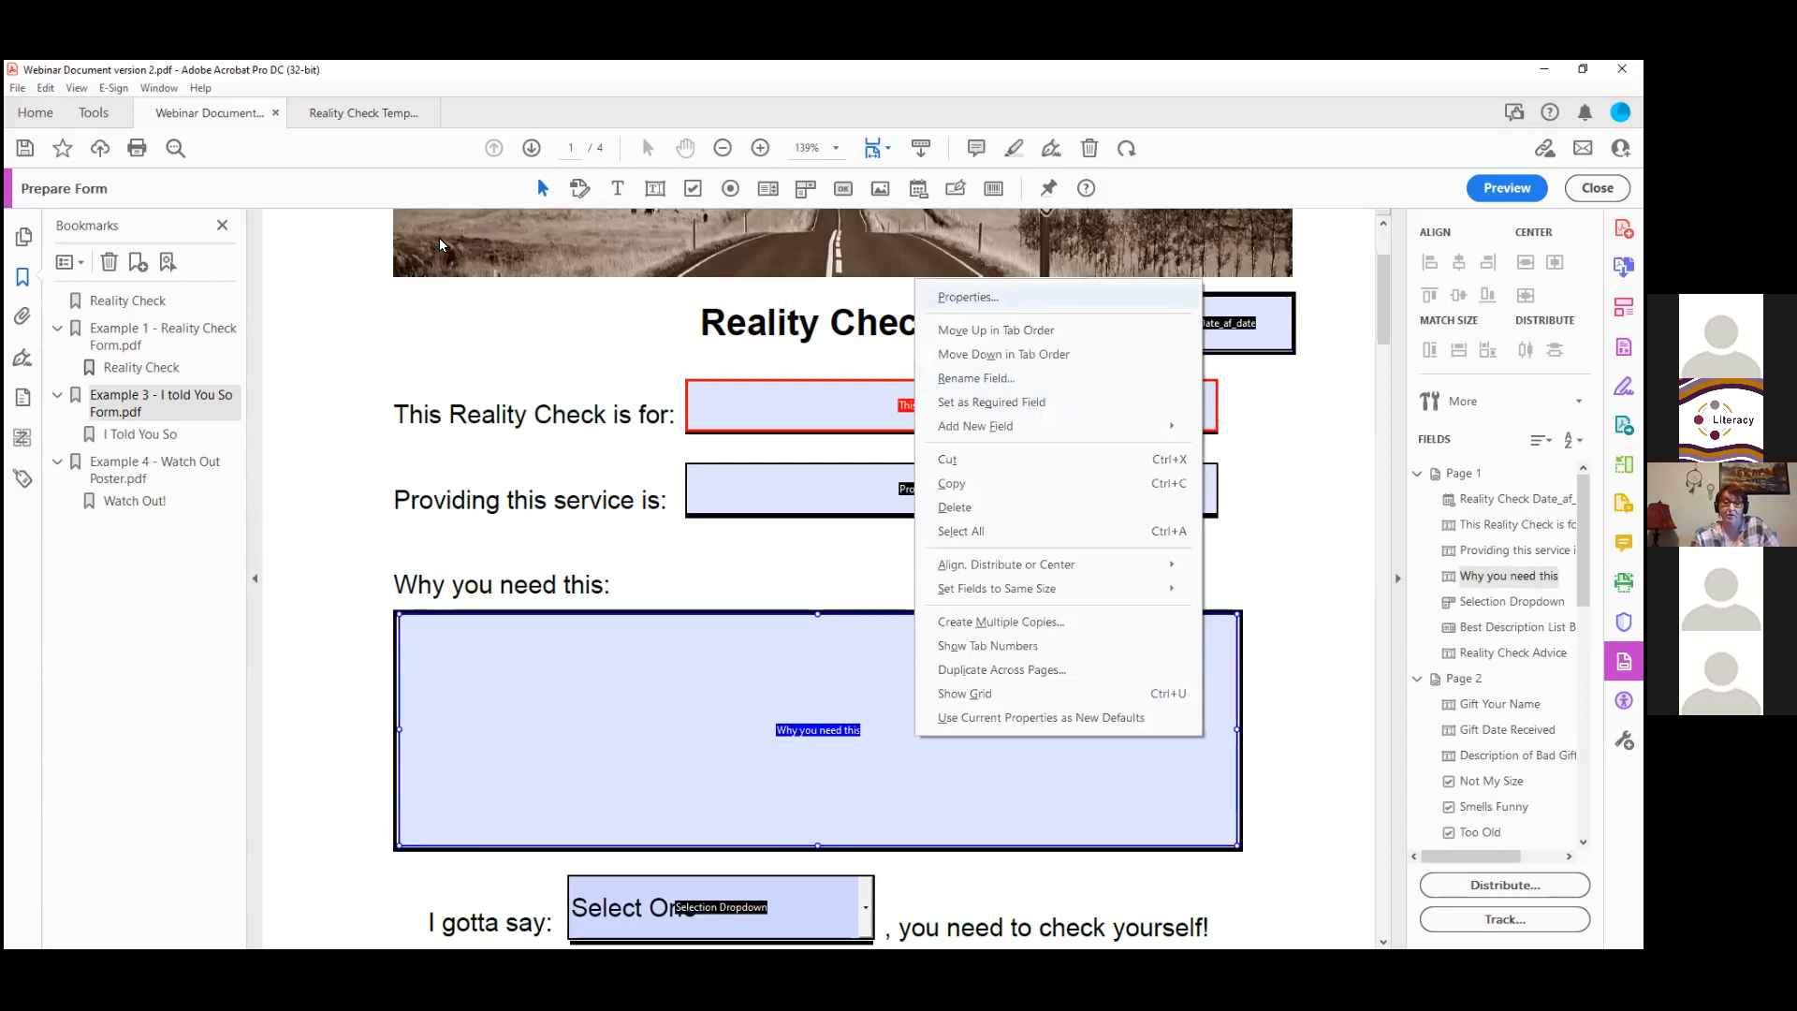
key(Return)
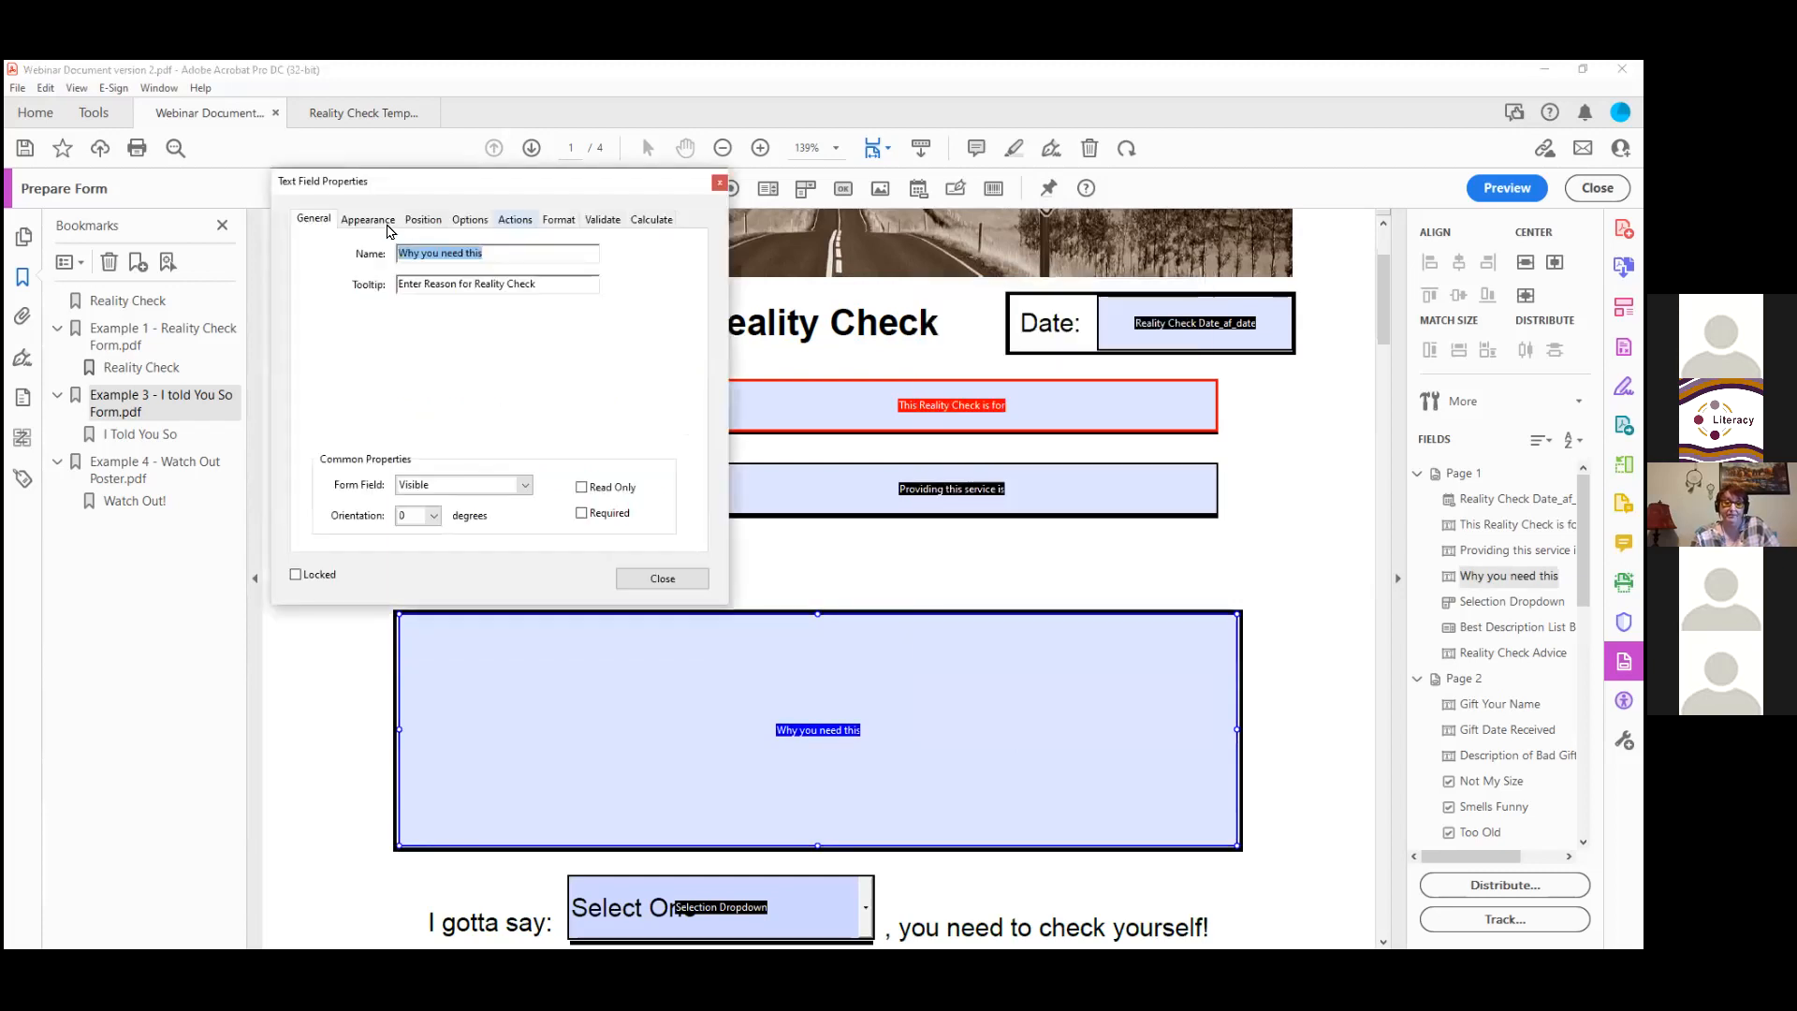
click(515, 221)
click(470, 219)
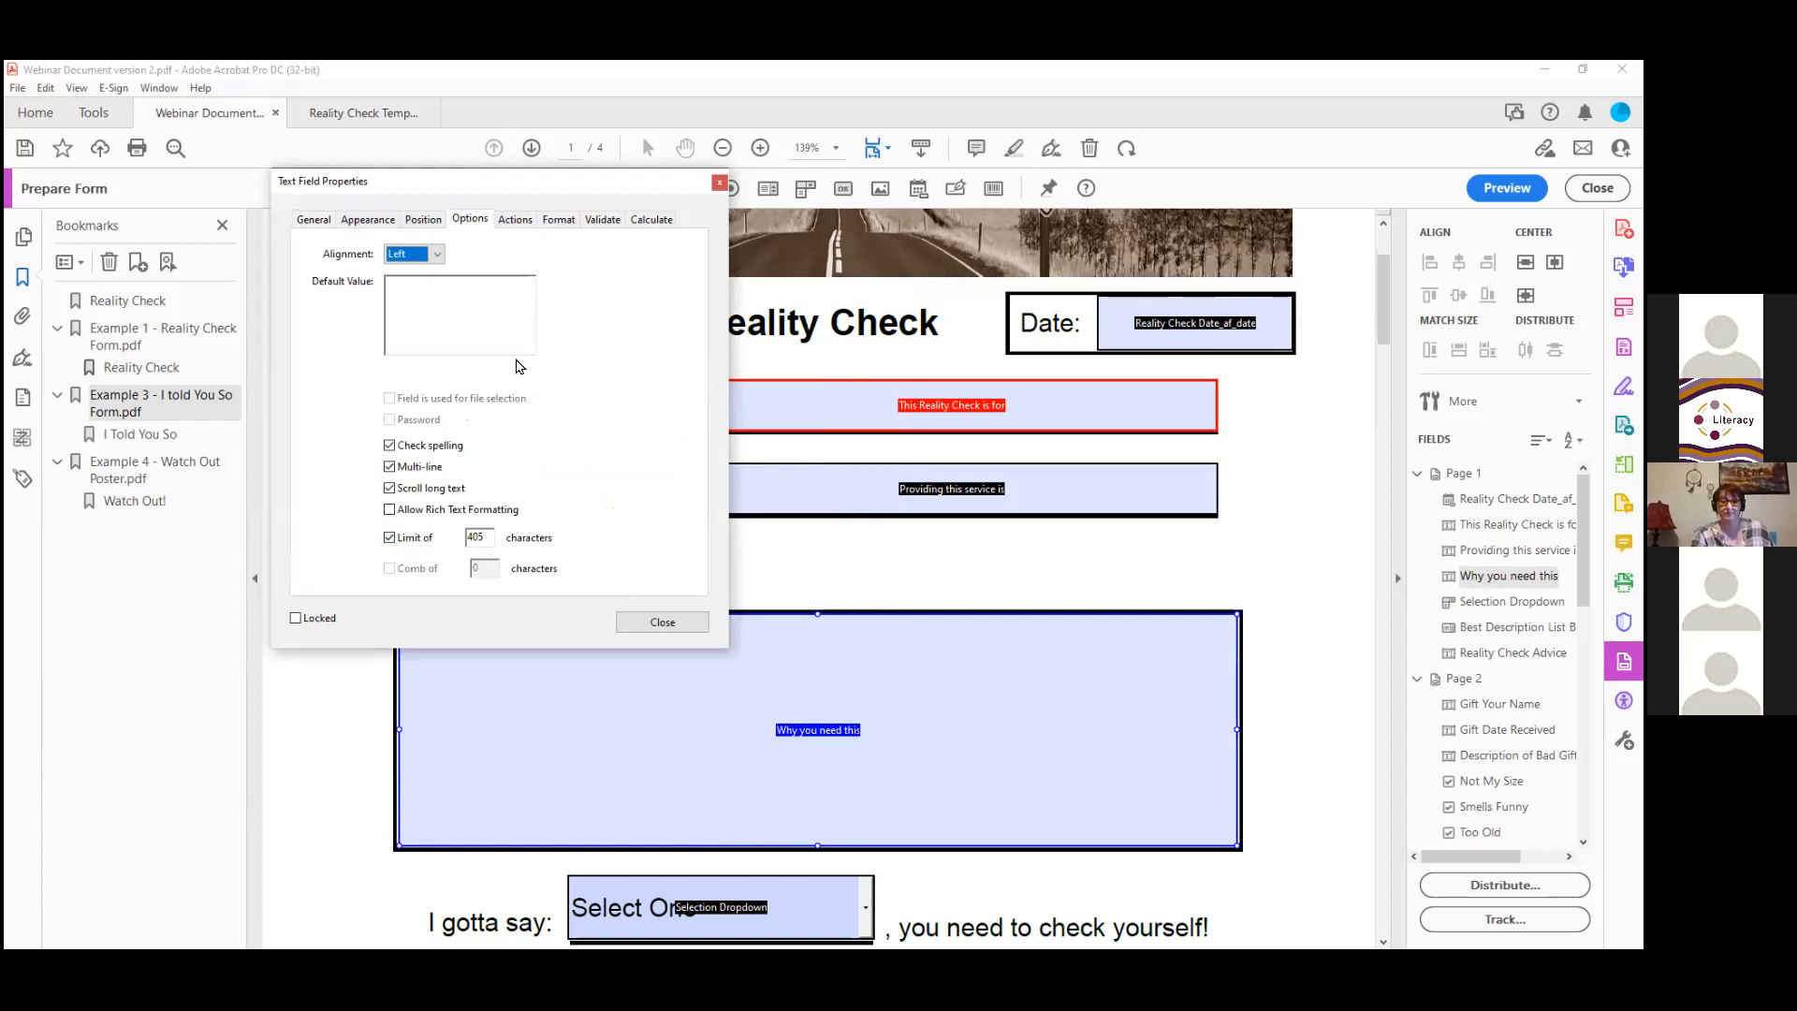
click(358, 227)
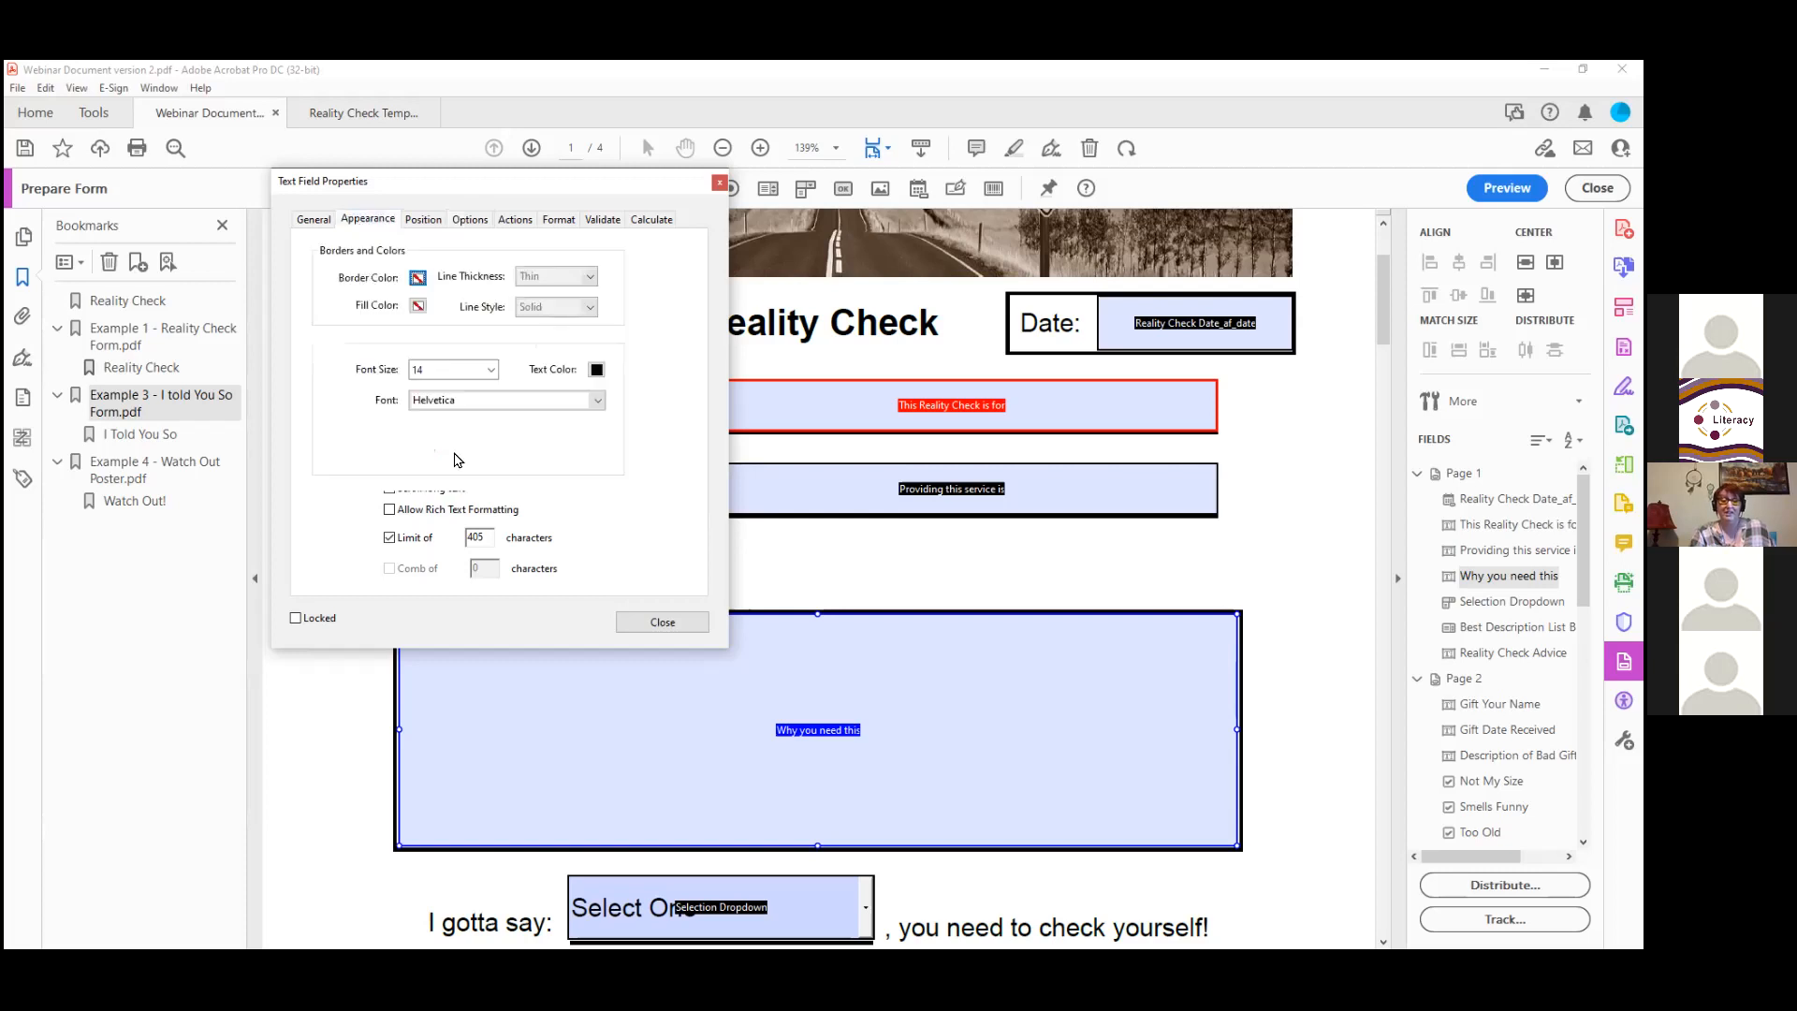
drag(438, 370, 380, 373)
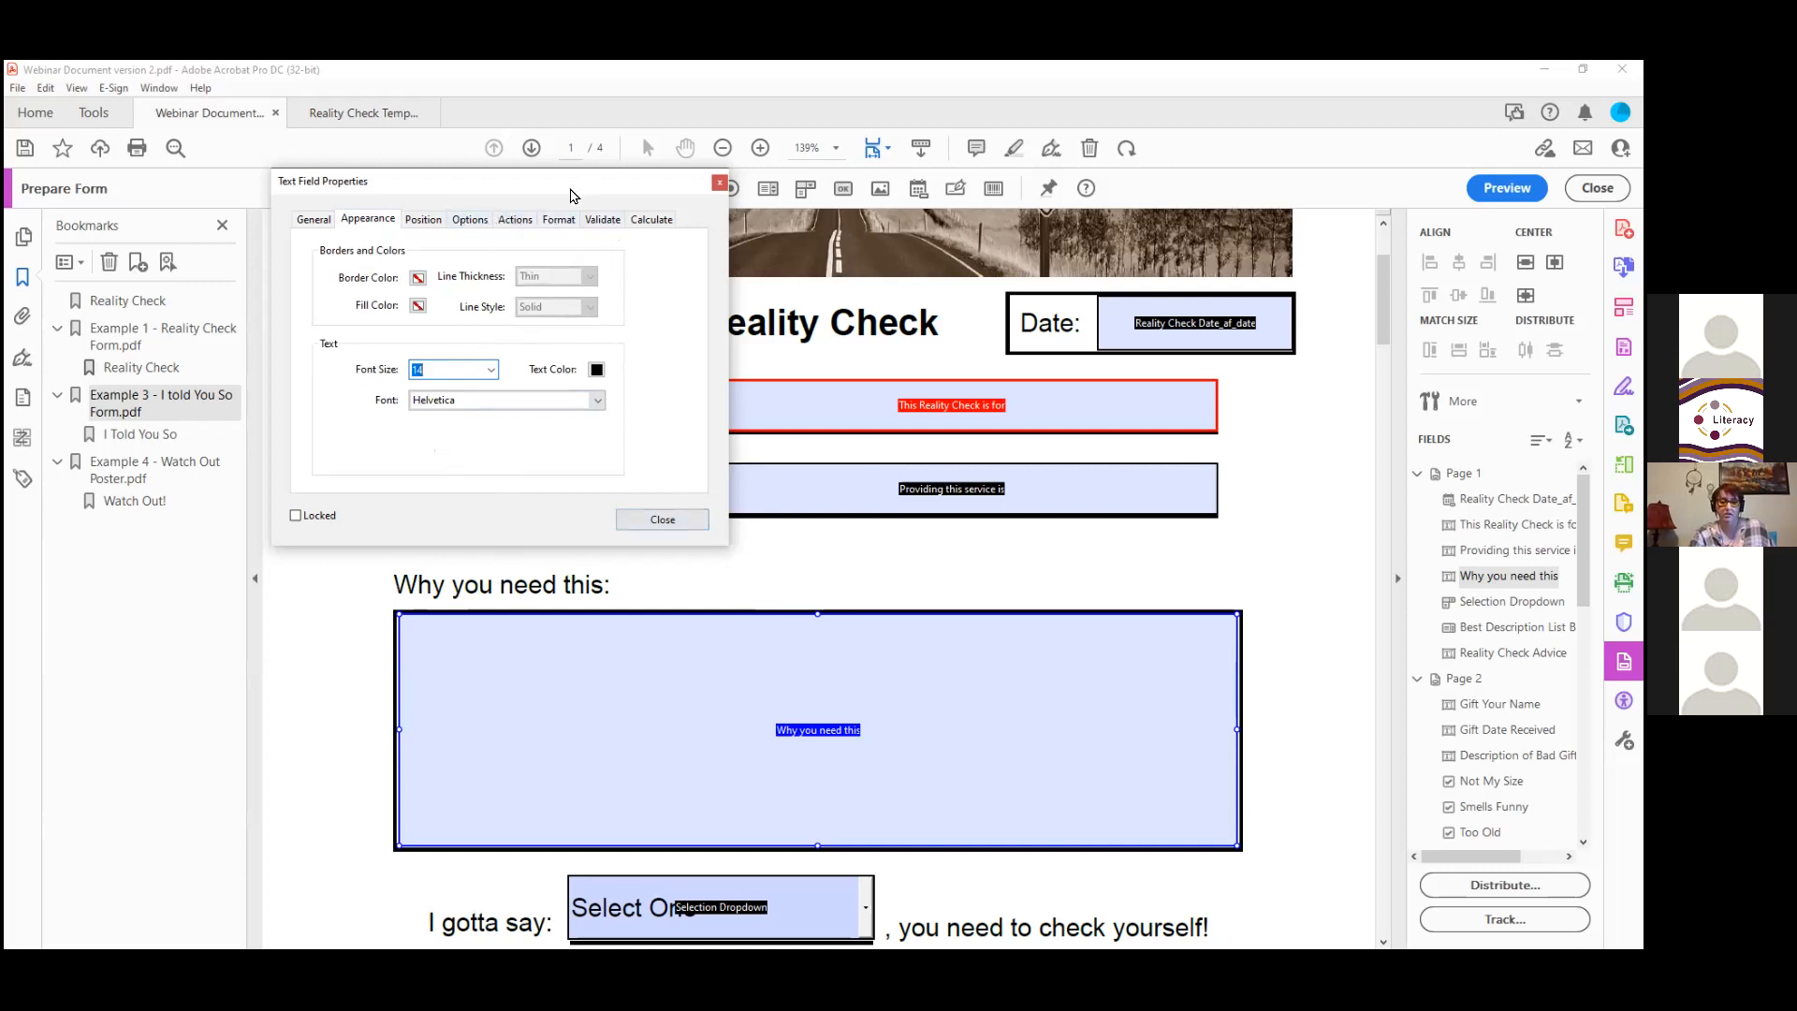
Step: Review the format categories in the Date field's properties, choose Date and close the properties
click(1165, 313)
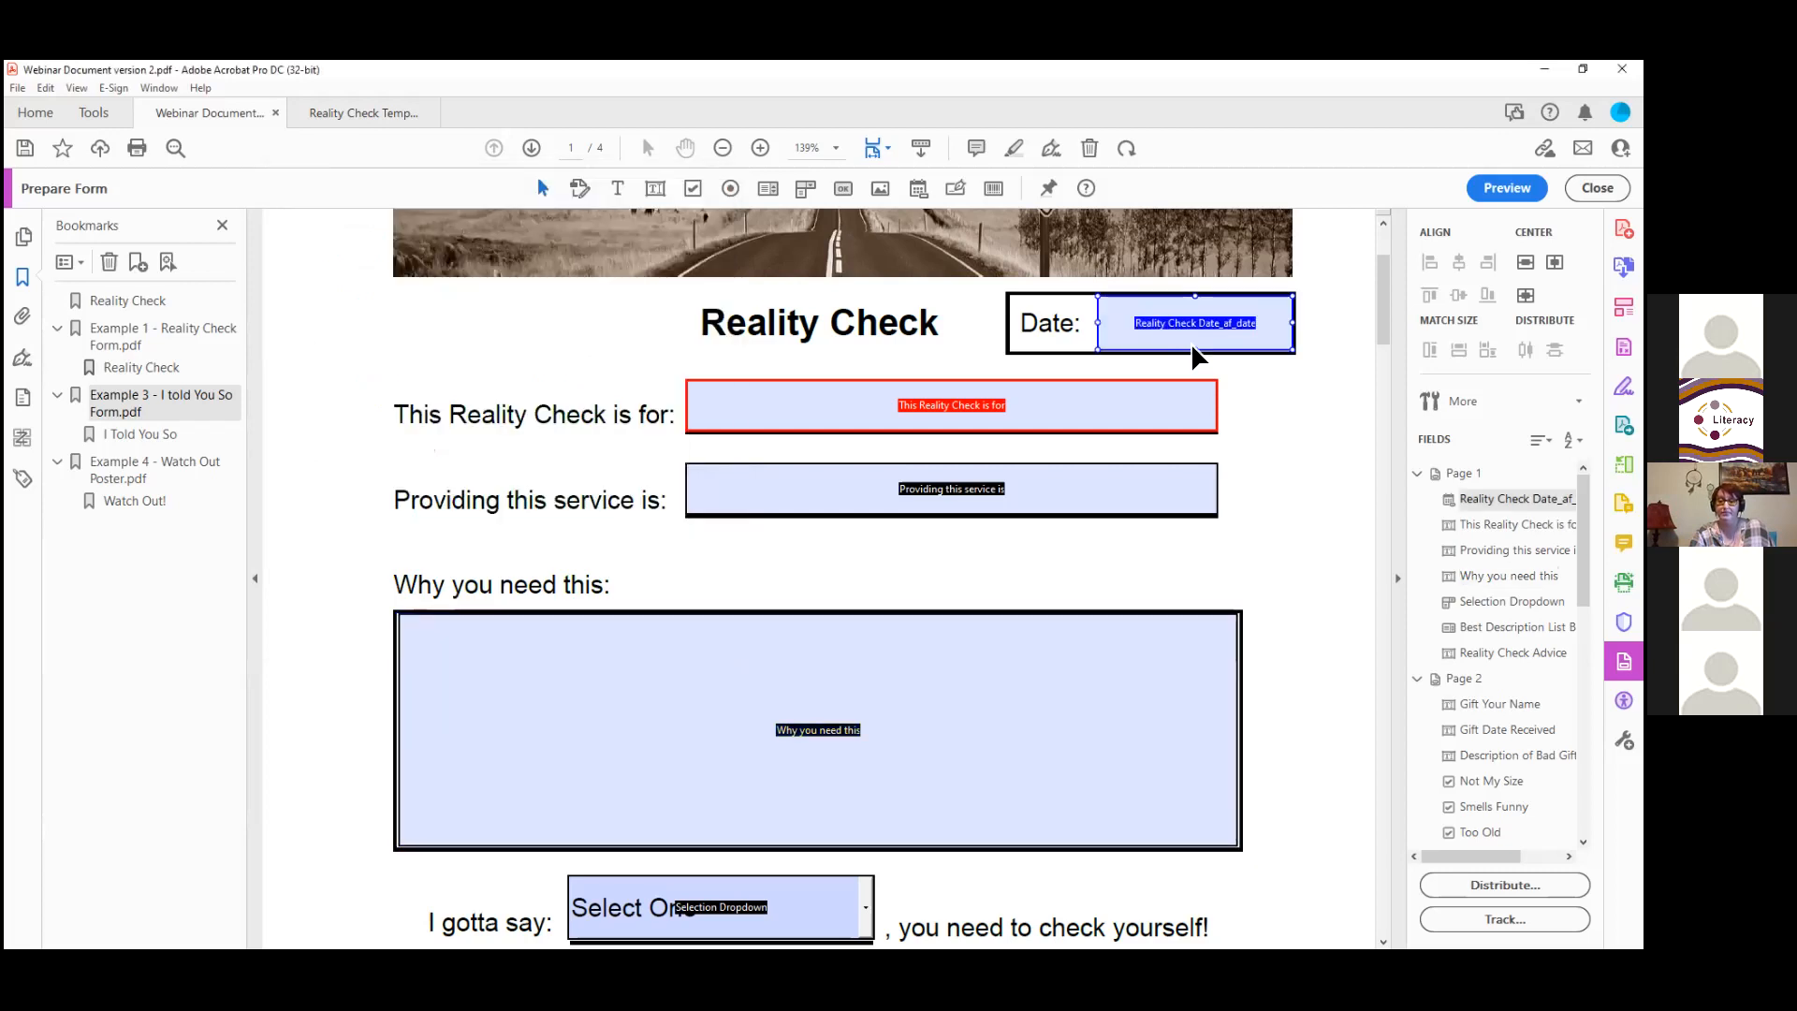
double_click(1152, 309)
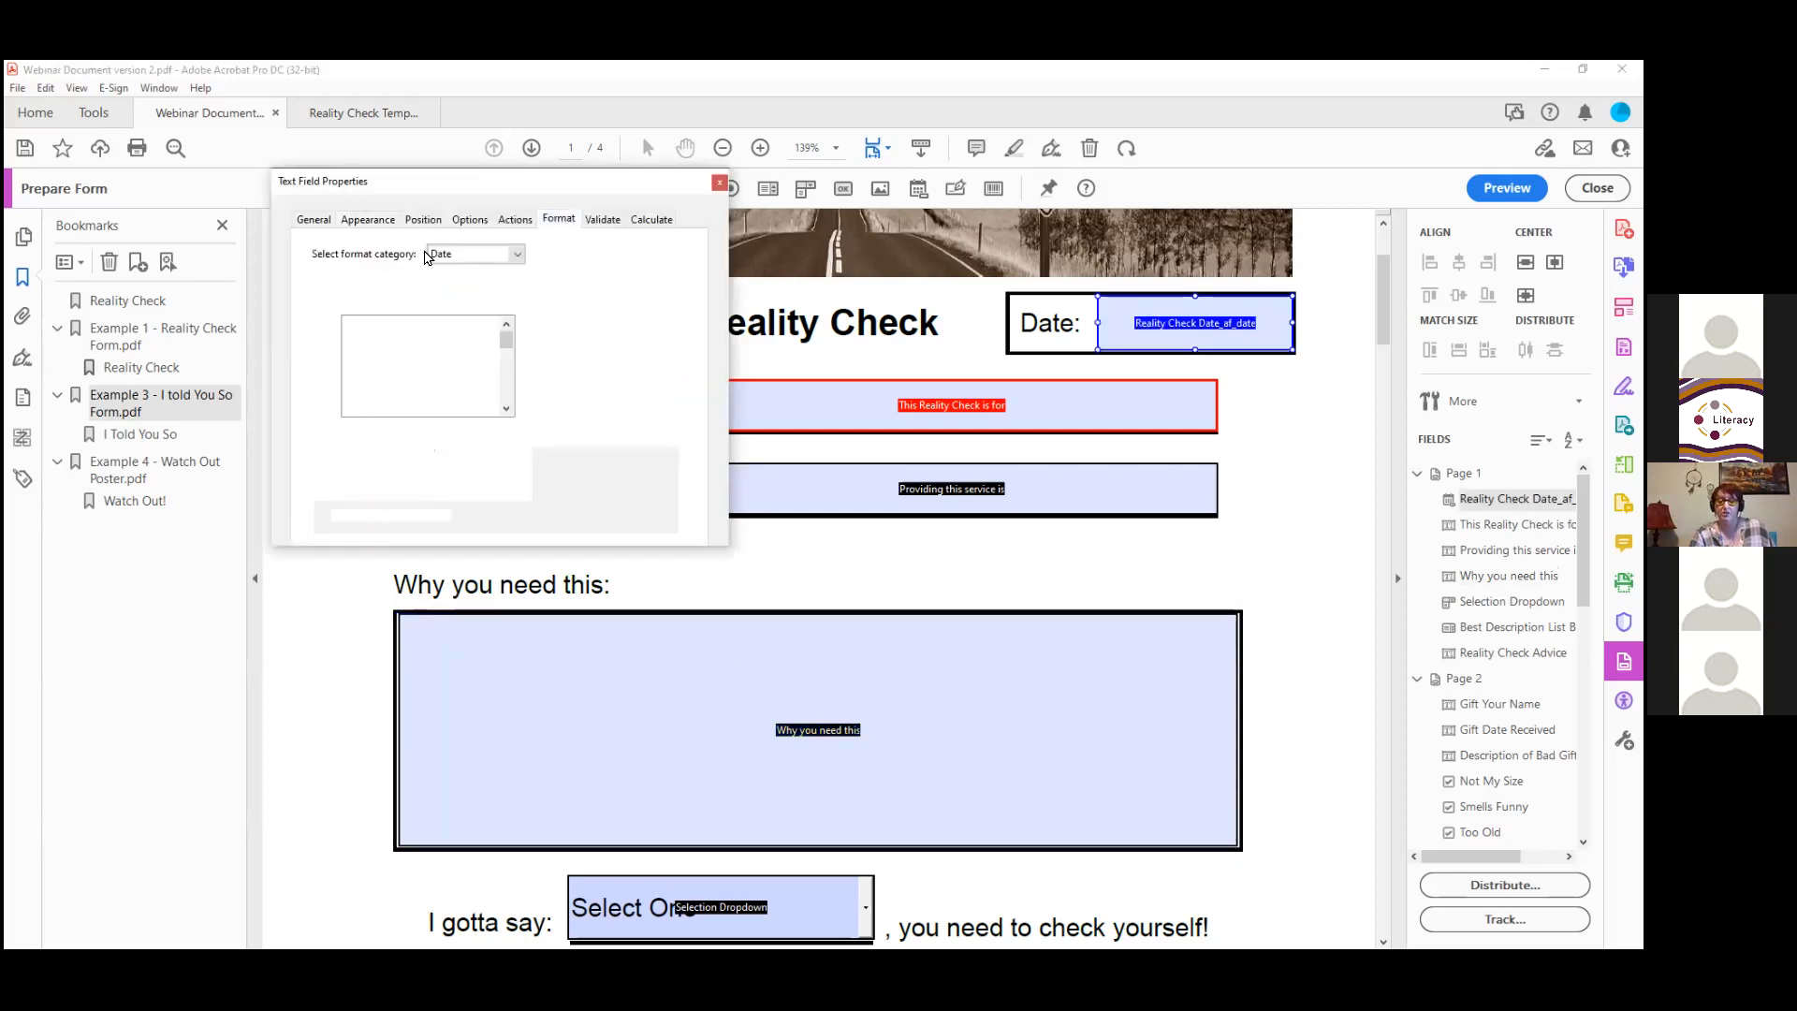
click(520, 254)
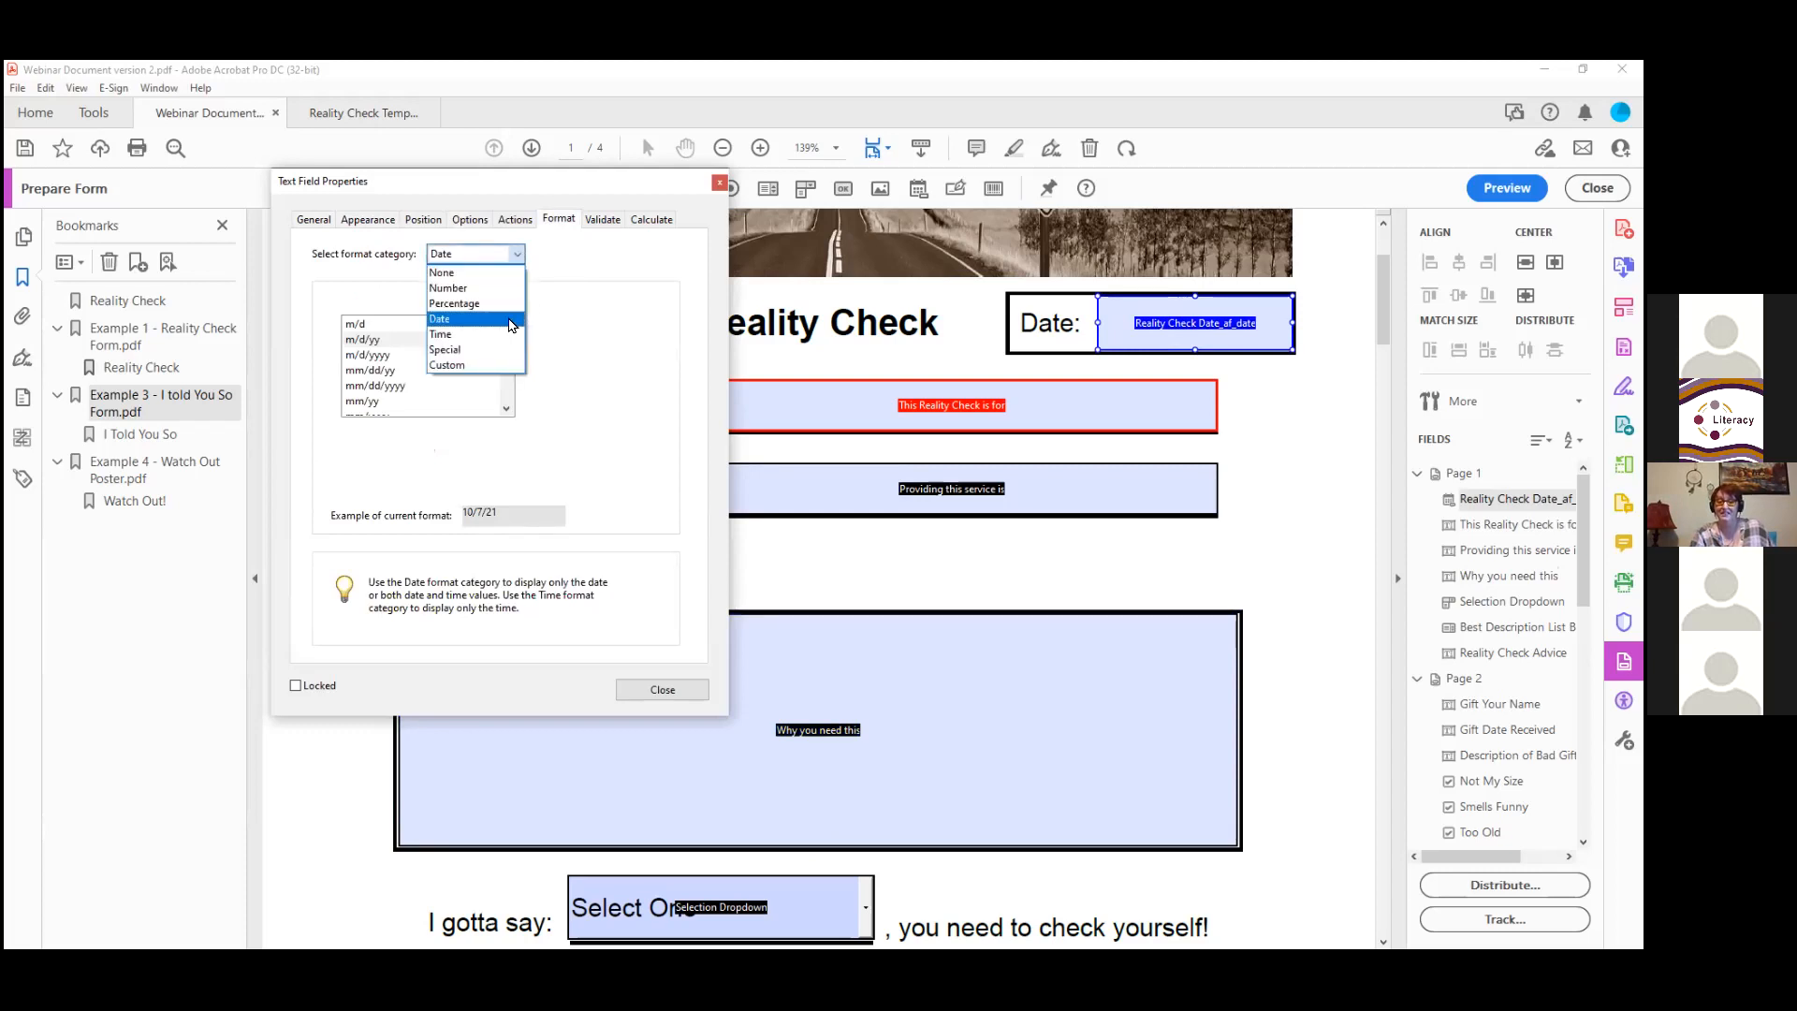
click(440, 319)
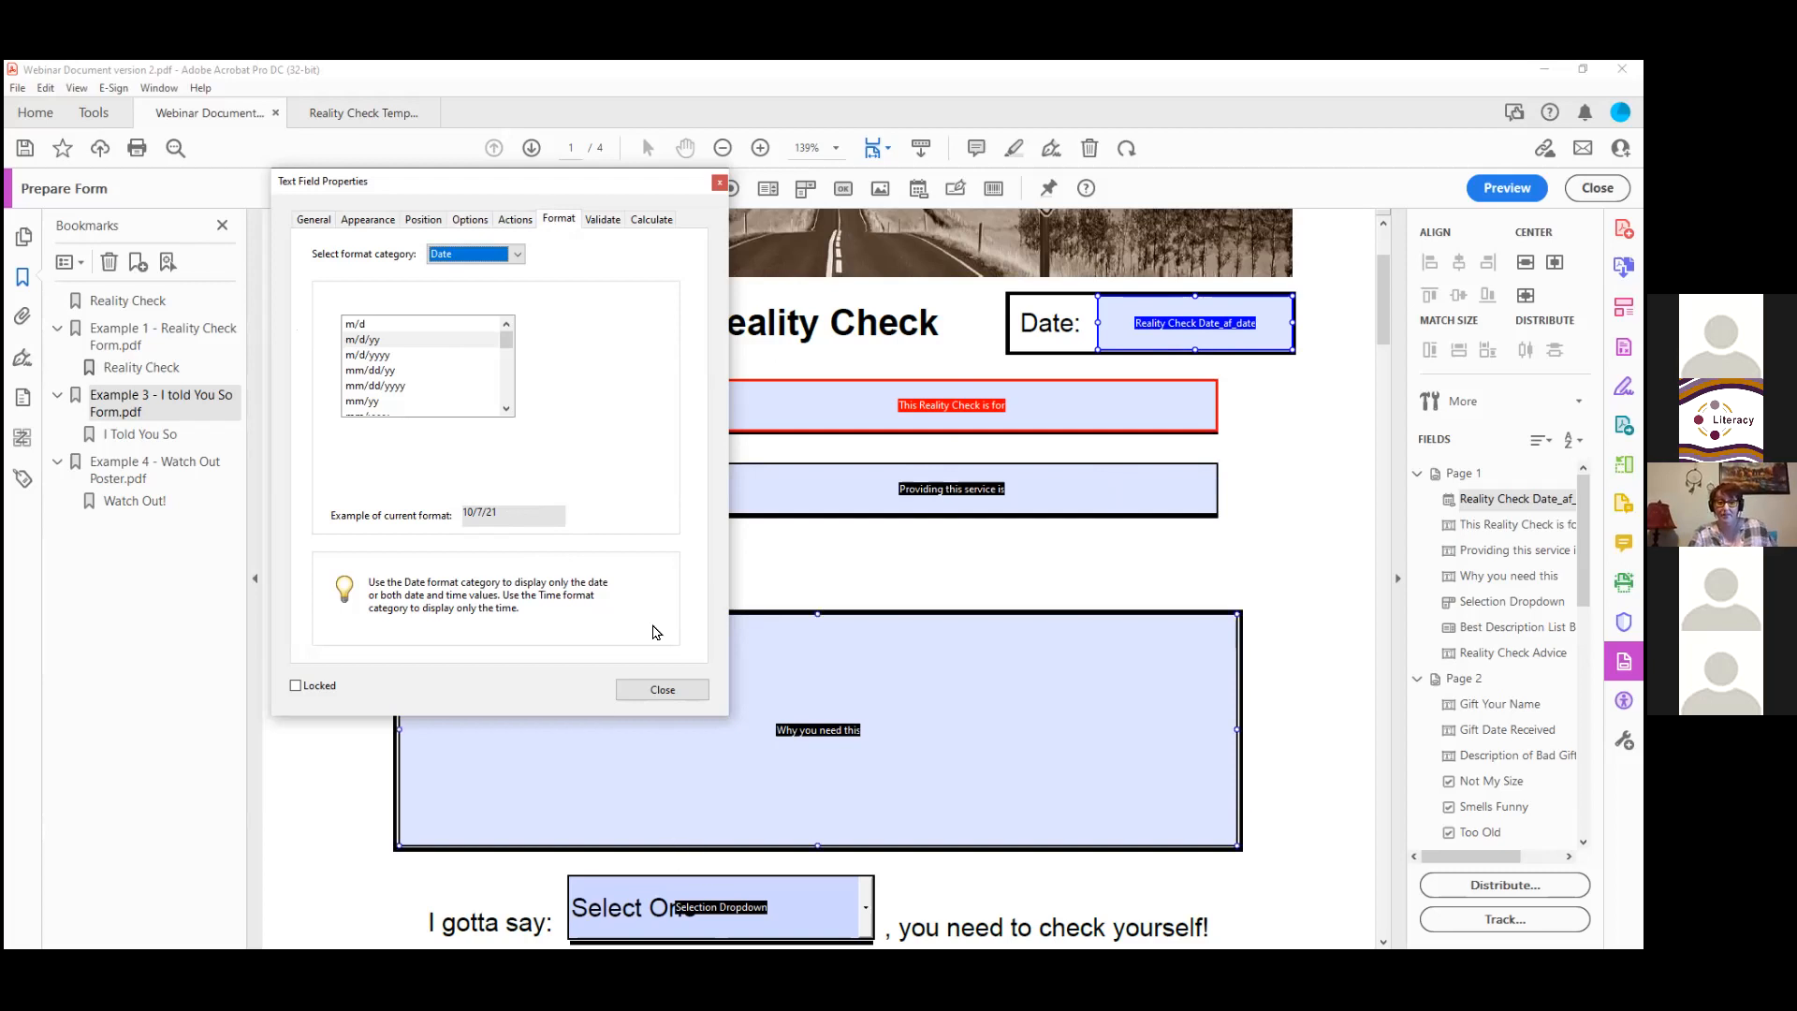
click(662, 692)
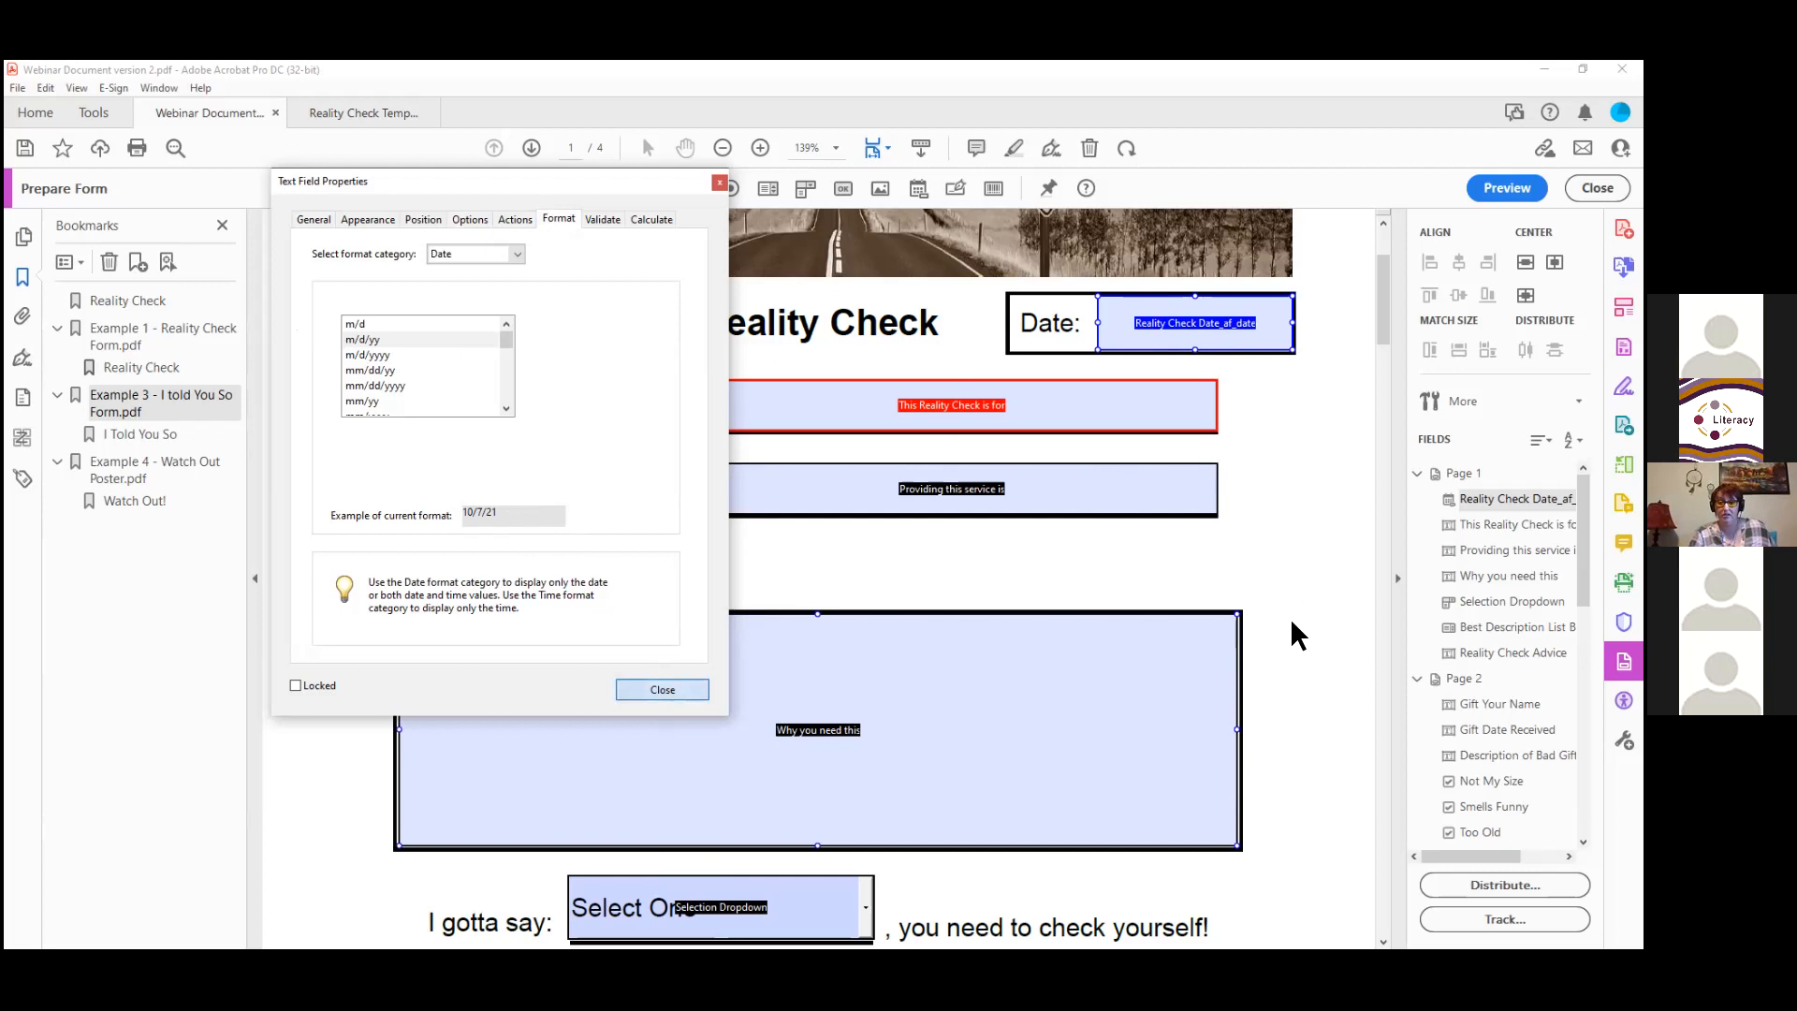
Step: Select the "This Reality Check is for", "Providing this service is" and "Why you need this" fields together and review their shared properties
scroll(1292, 634, down, 2)
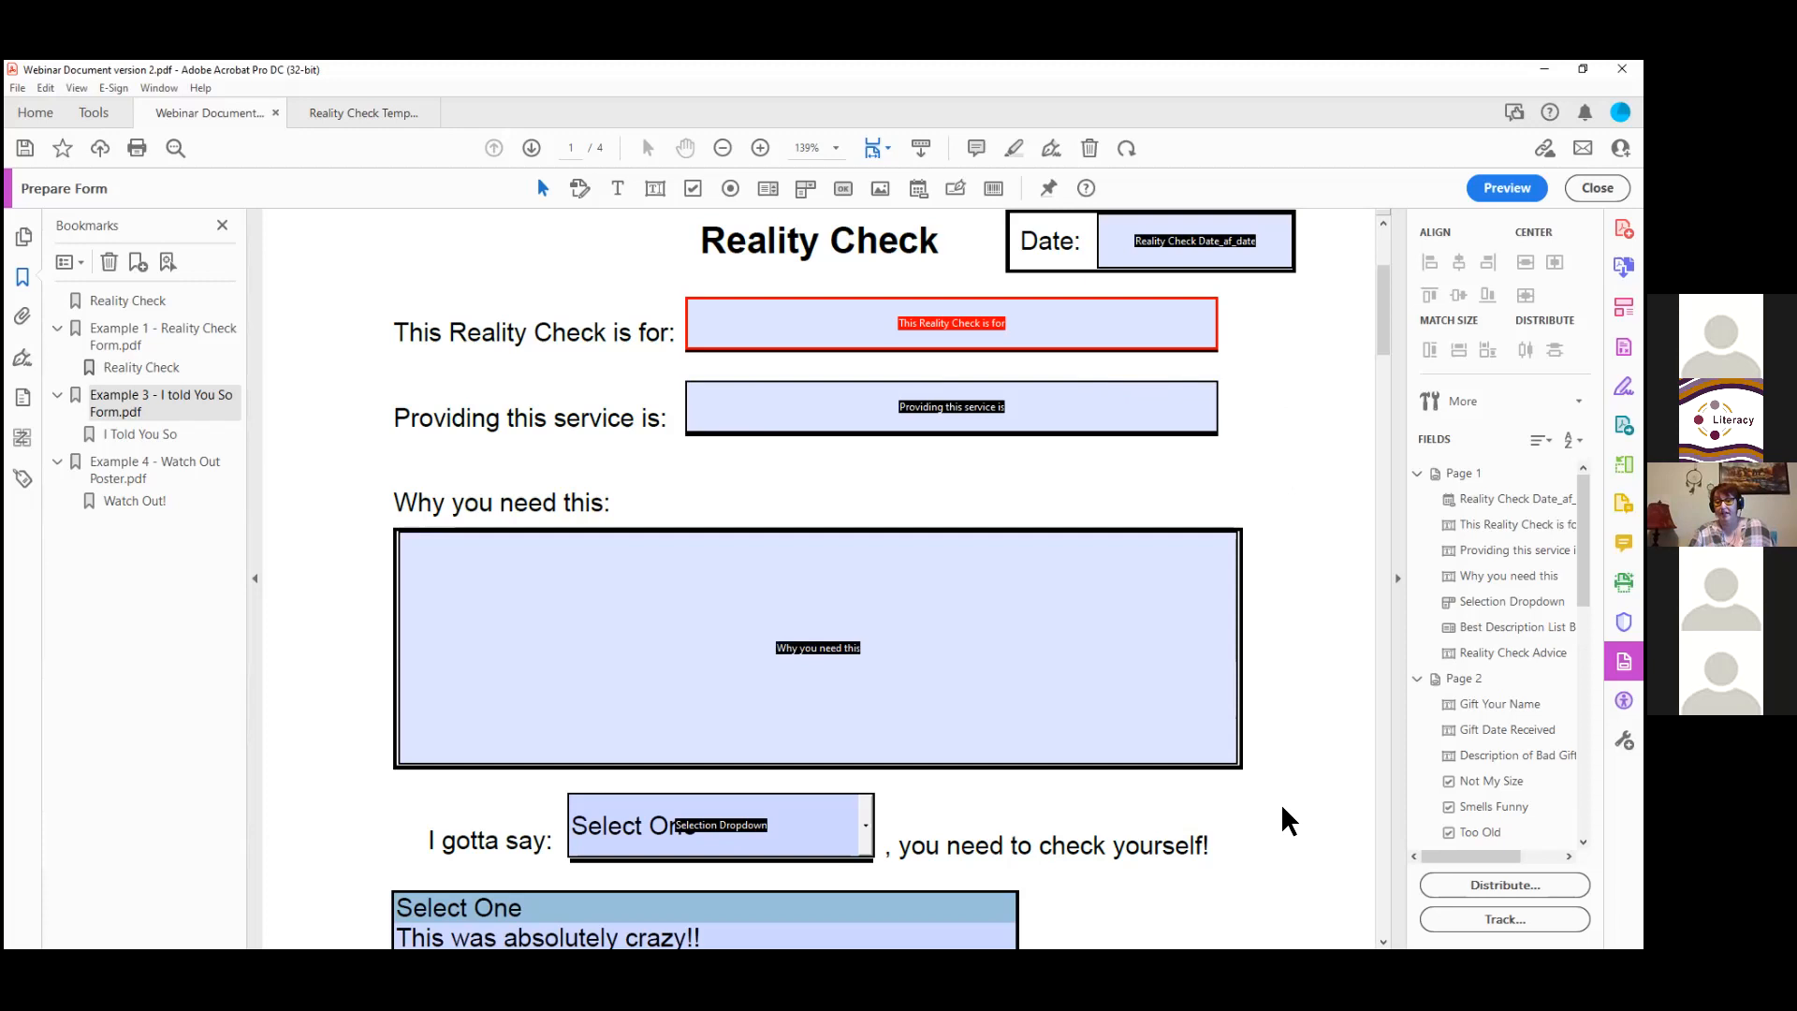
scroll(1279, 815, down, 2)
scroll(1279, 731, up, 3)
drag(1301, 792, 731, 353)
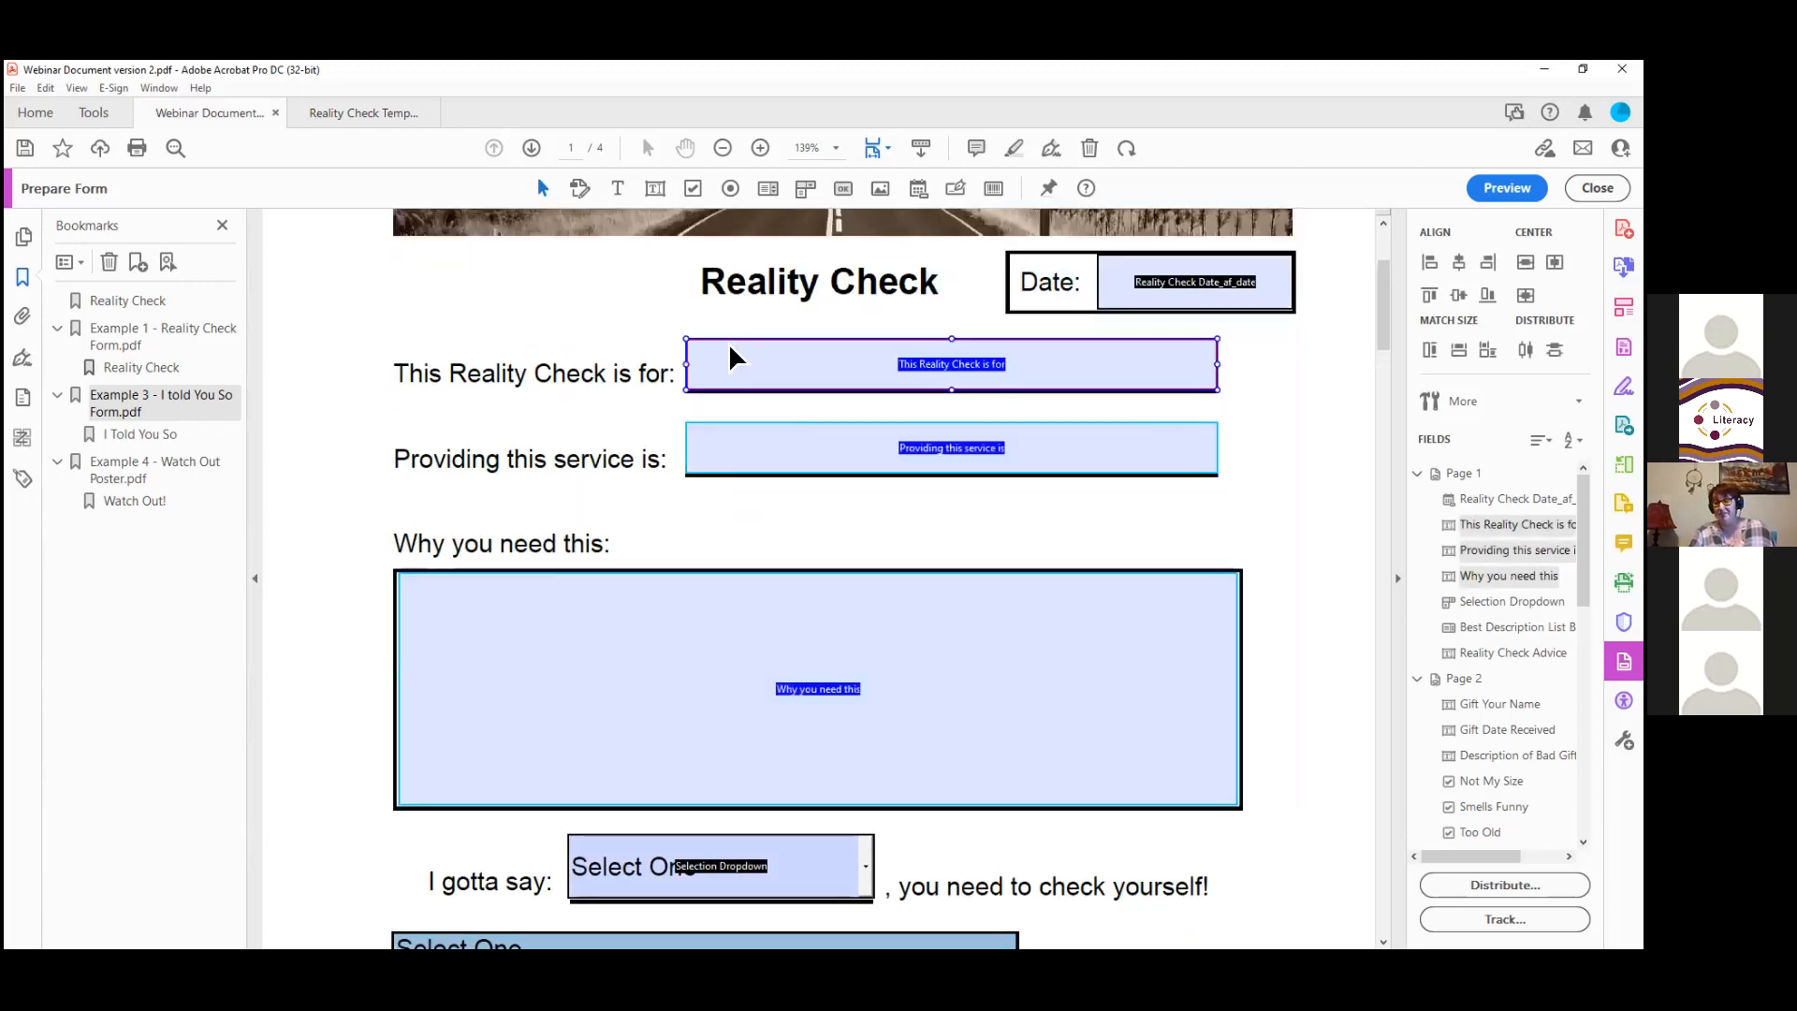
right_click(731, 353)
click(778, 366)
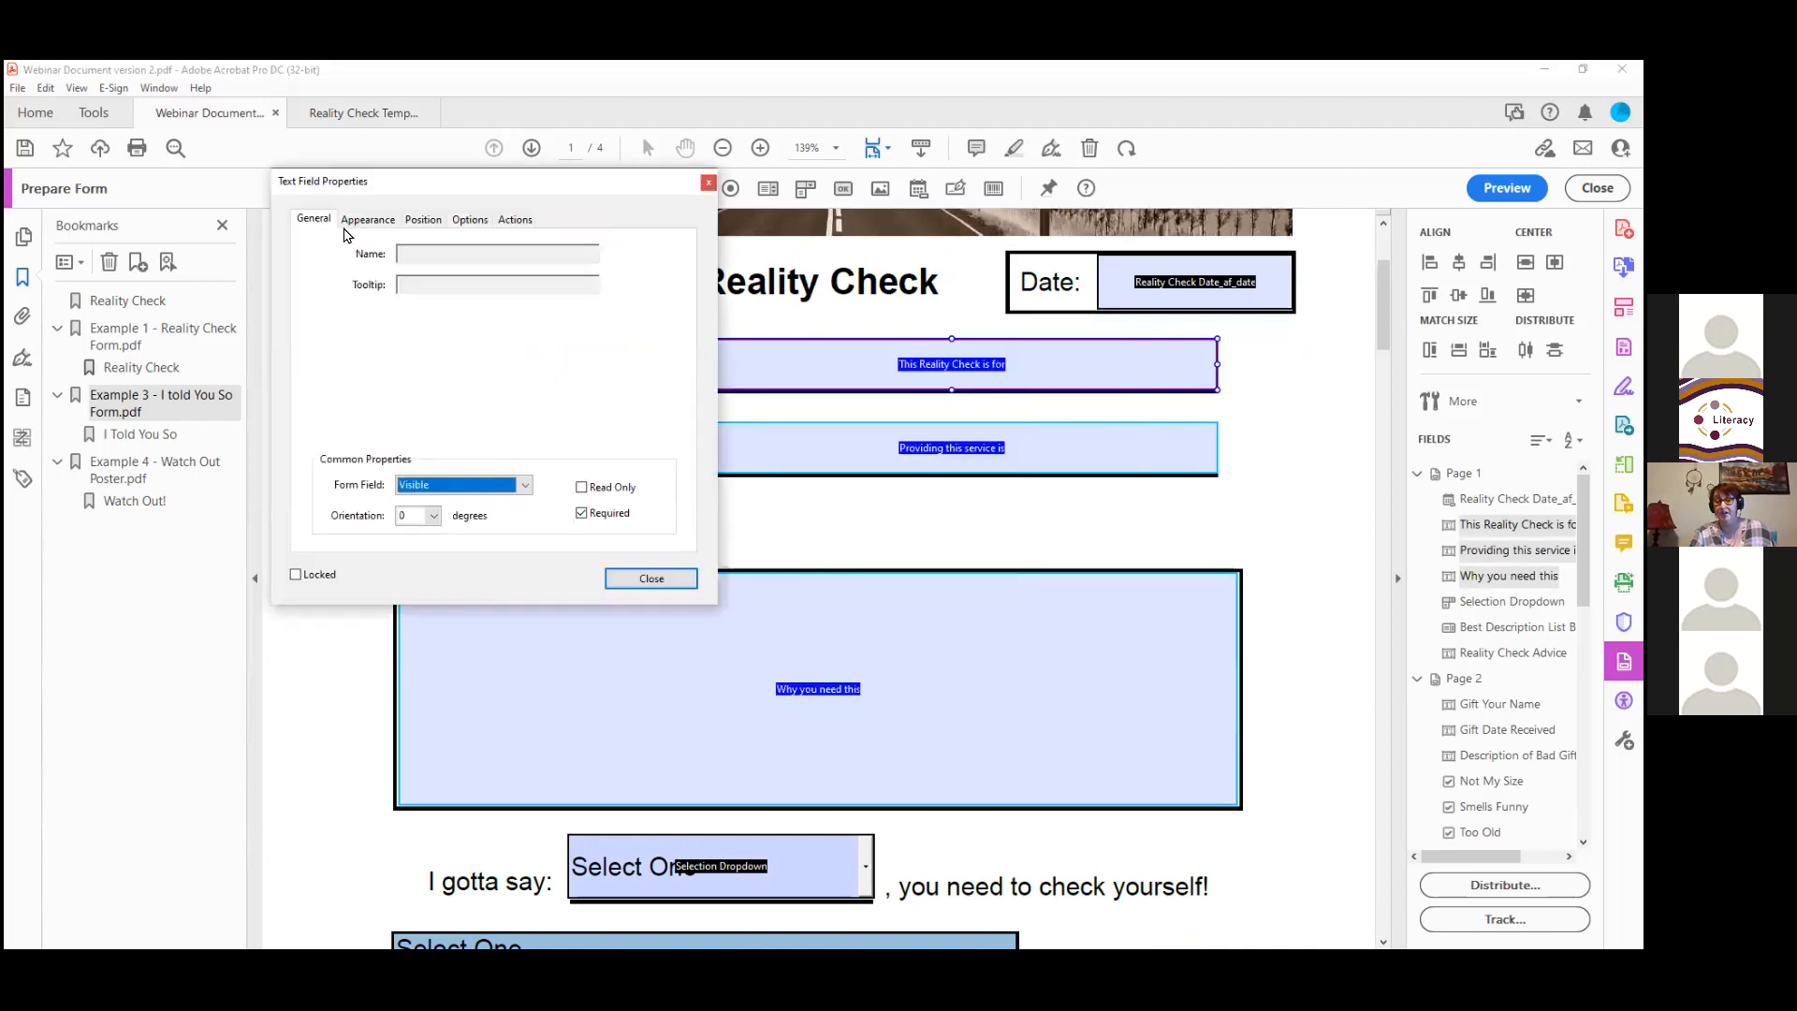
click(355, 223)
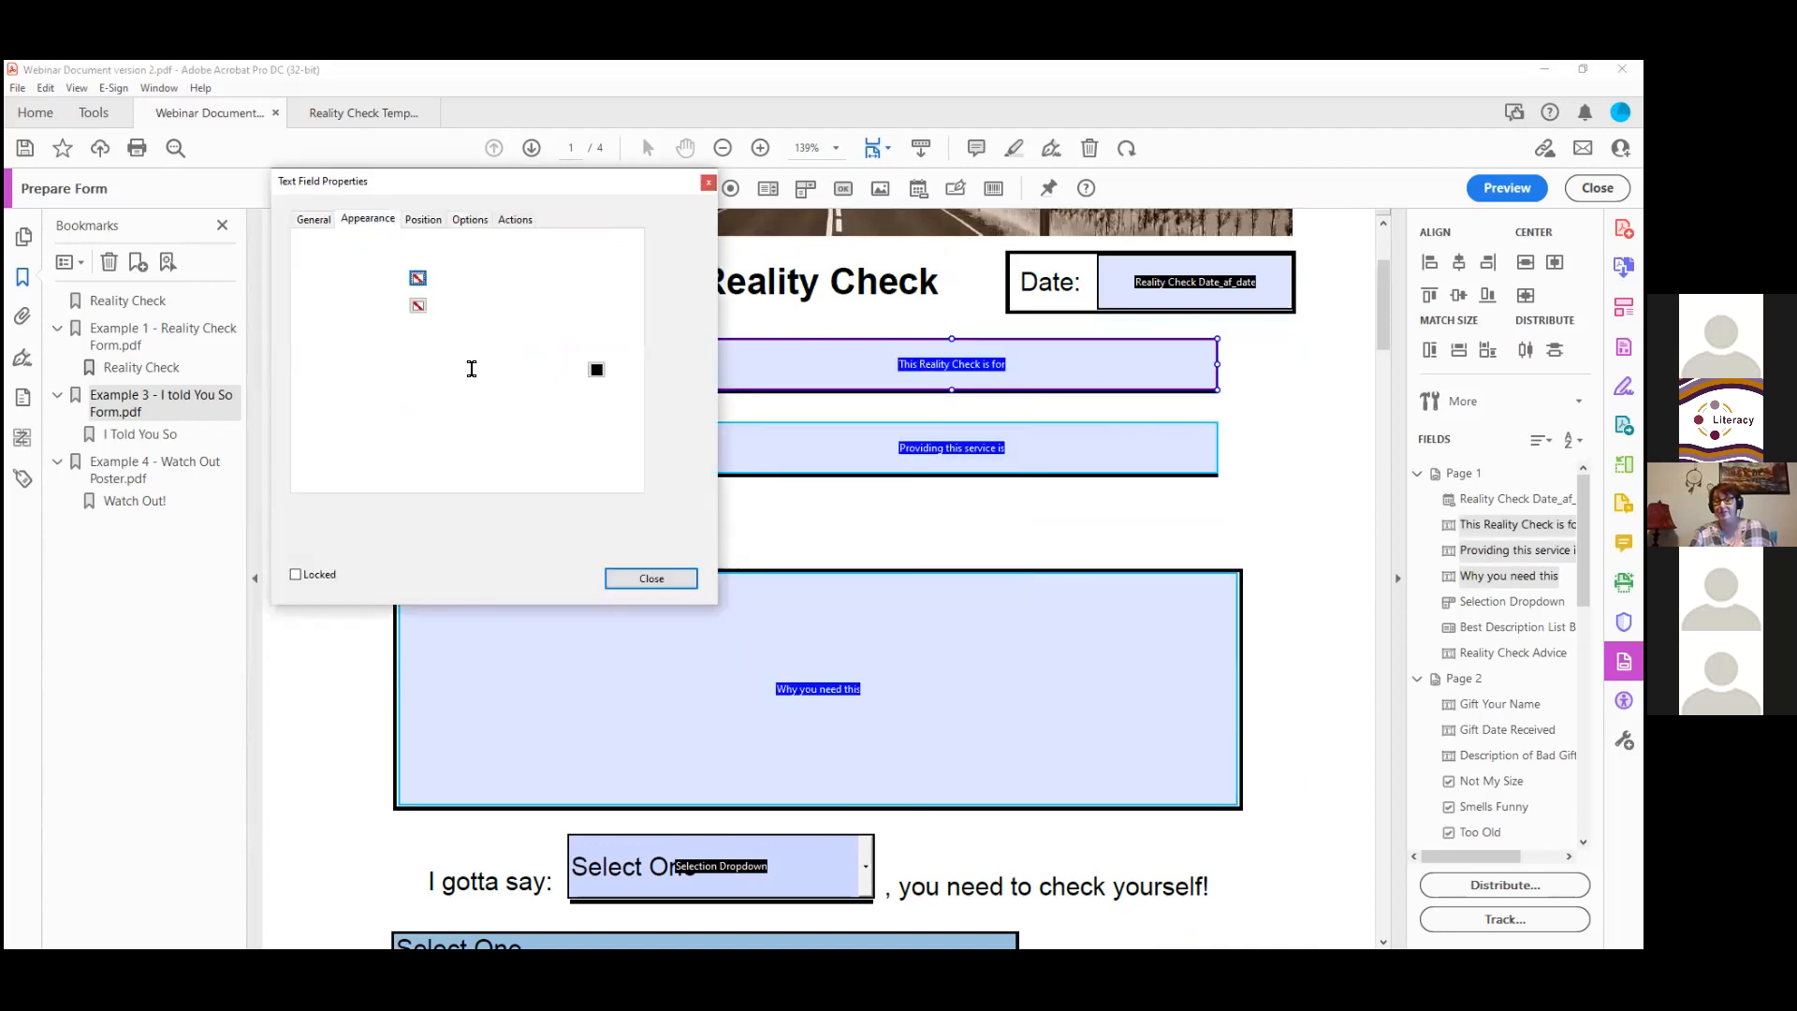
click(468, 220)
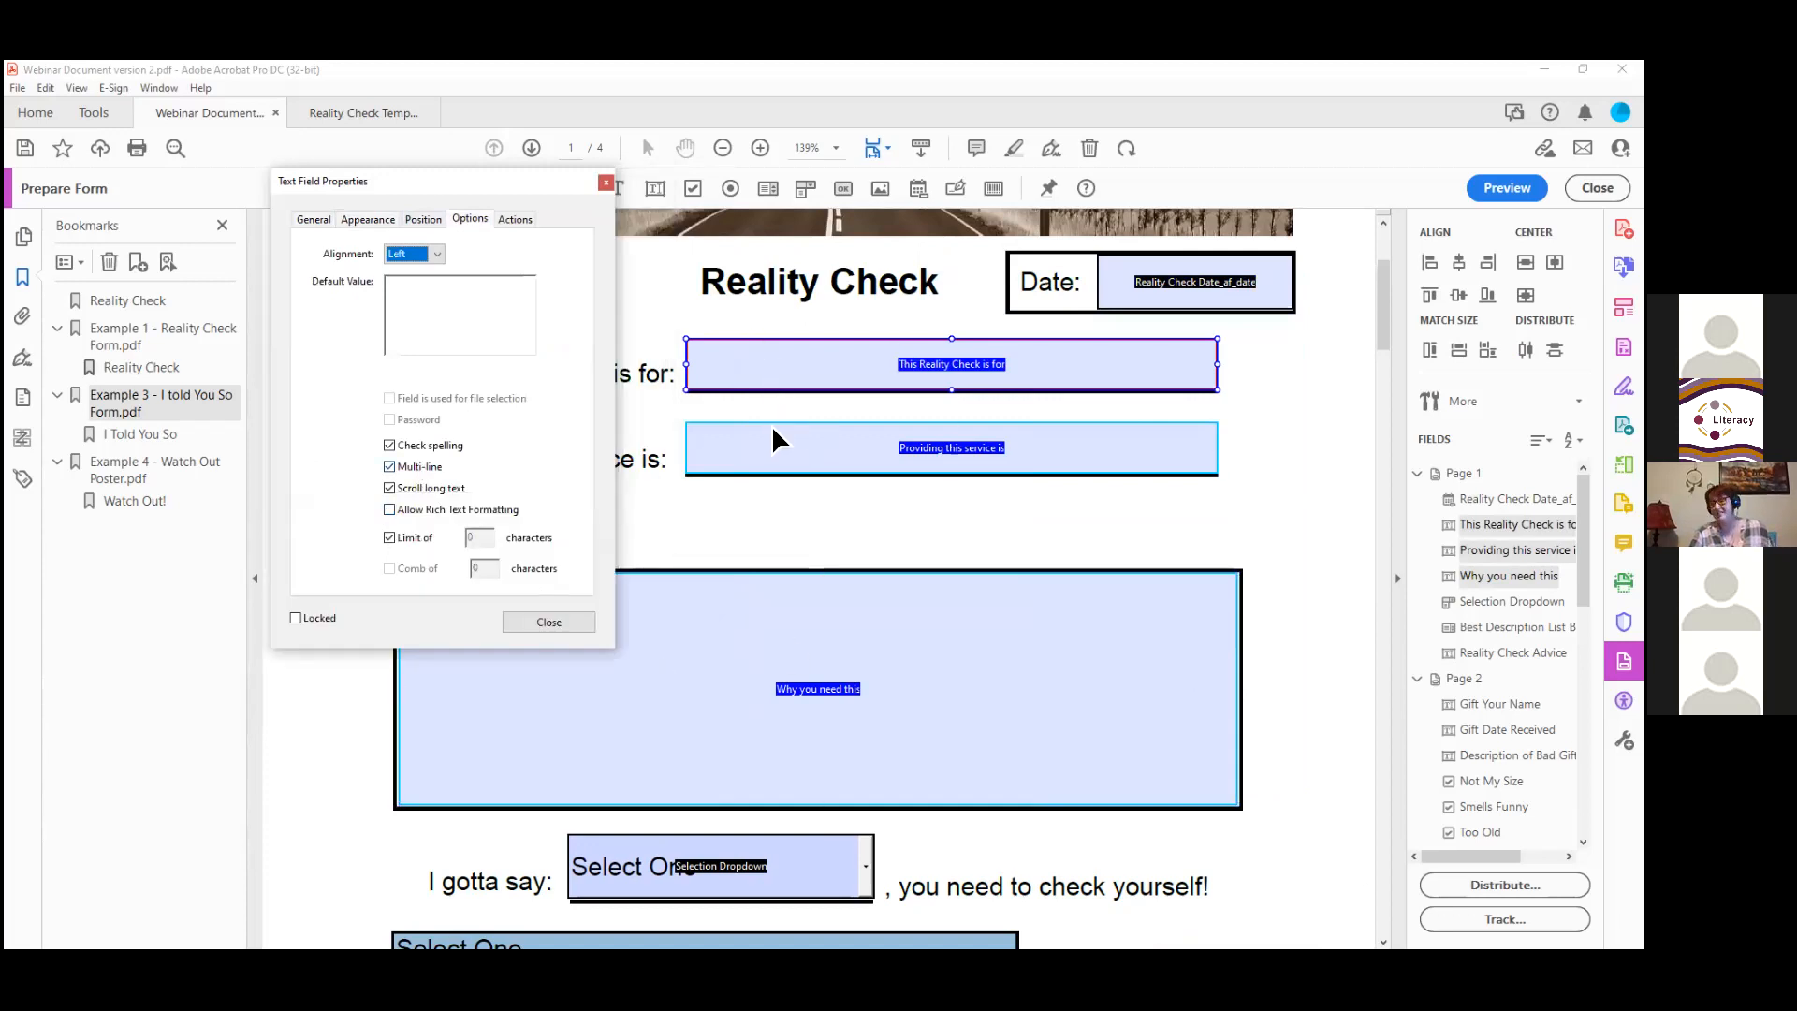
click(554, 624)
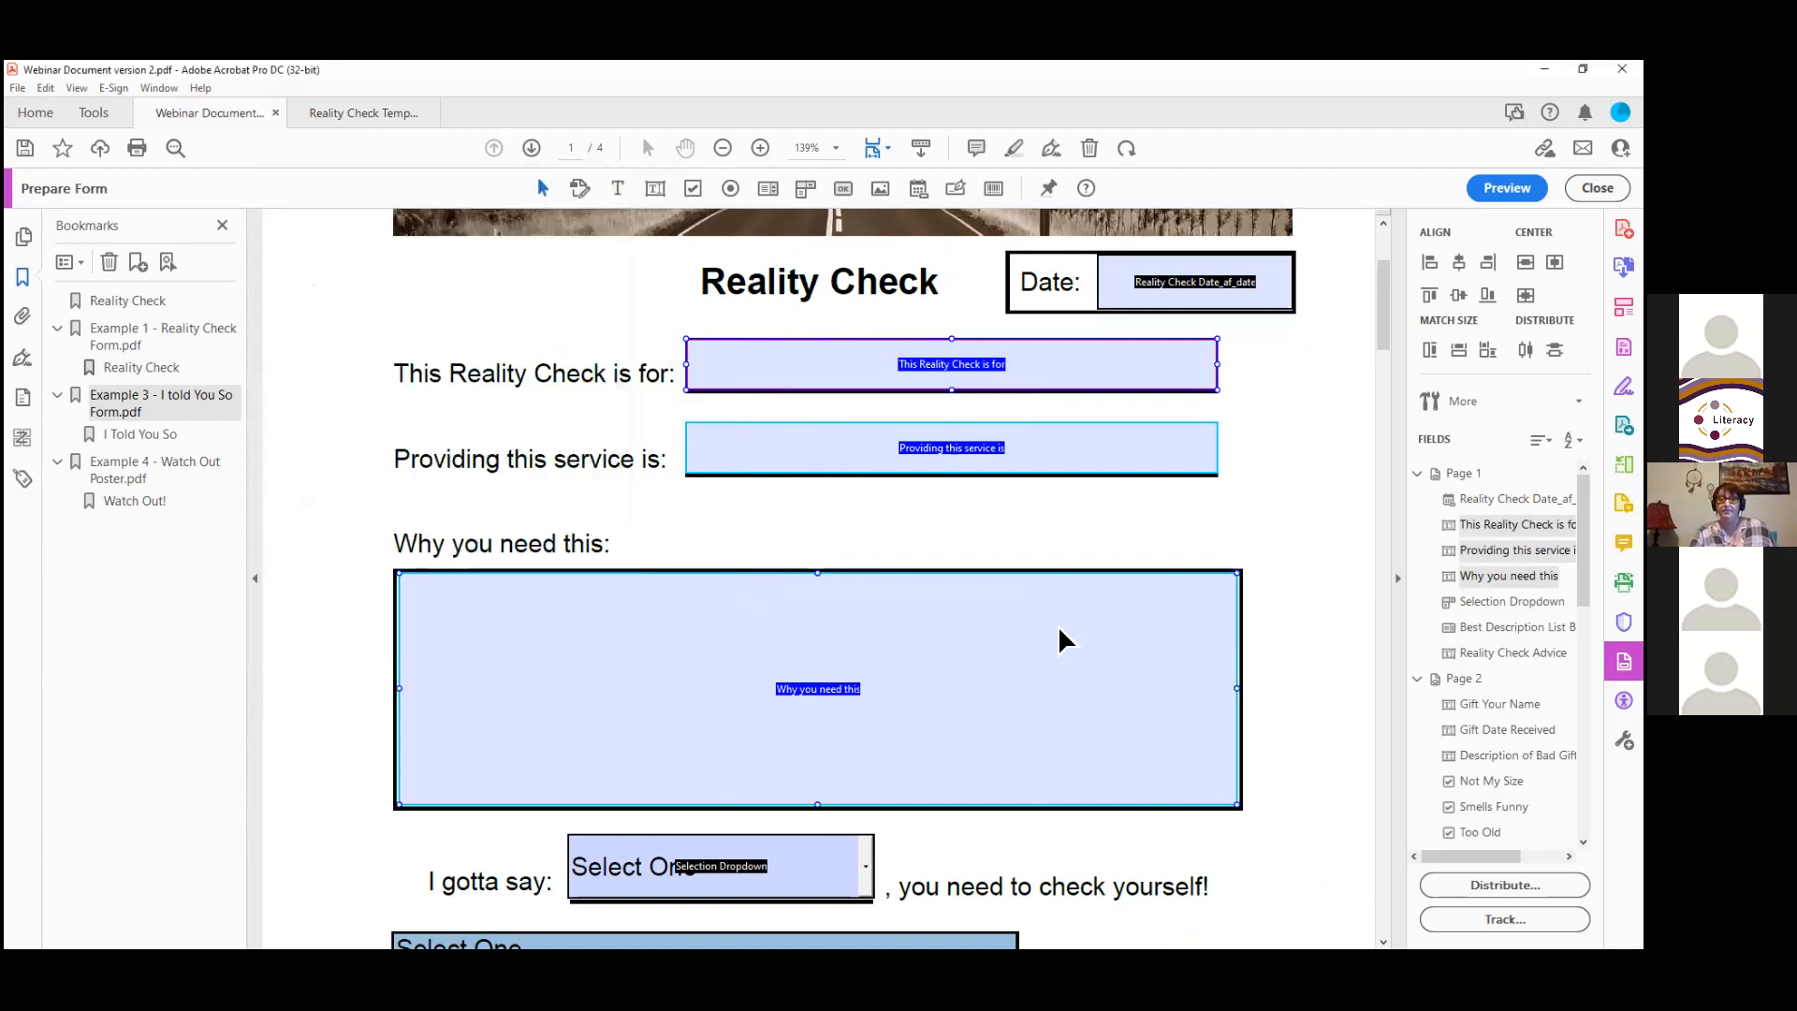
Step: Examine the name, tooltip, font settings and item list of the Selection Dropdown field after "I gotta say"
scroll(1060, 627, down, 4)
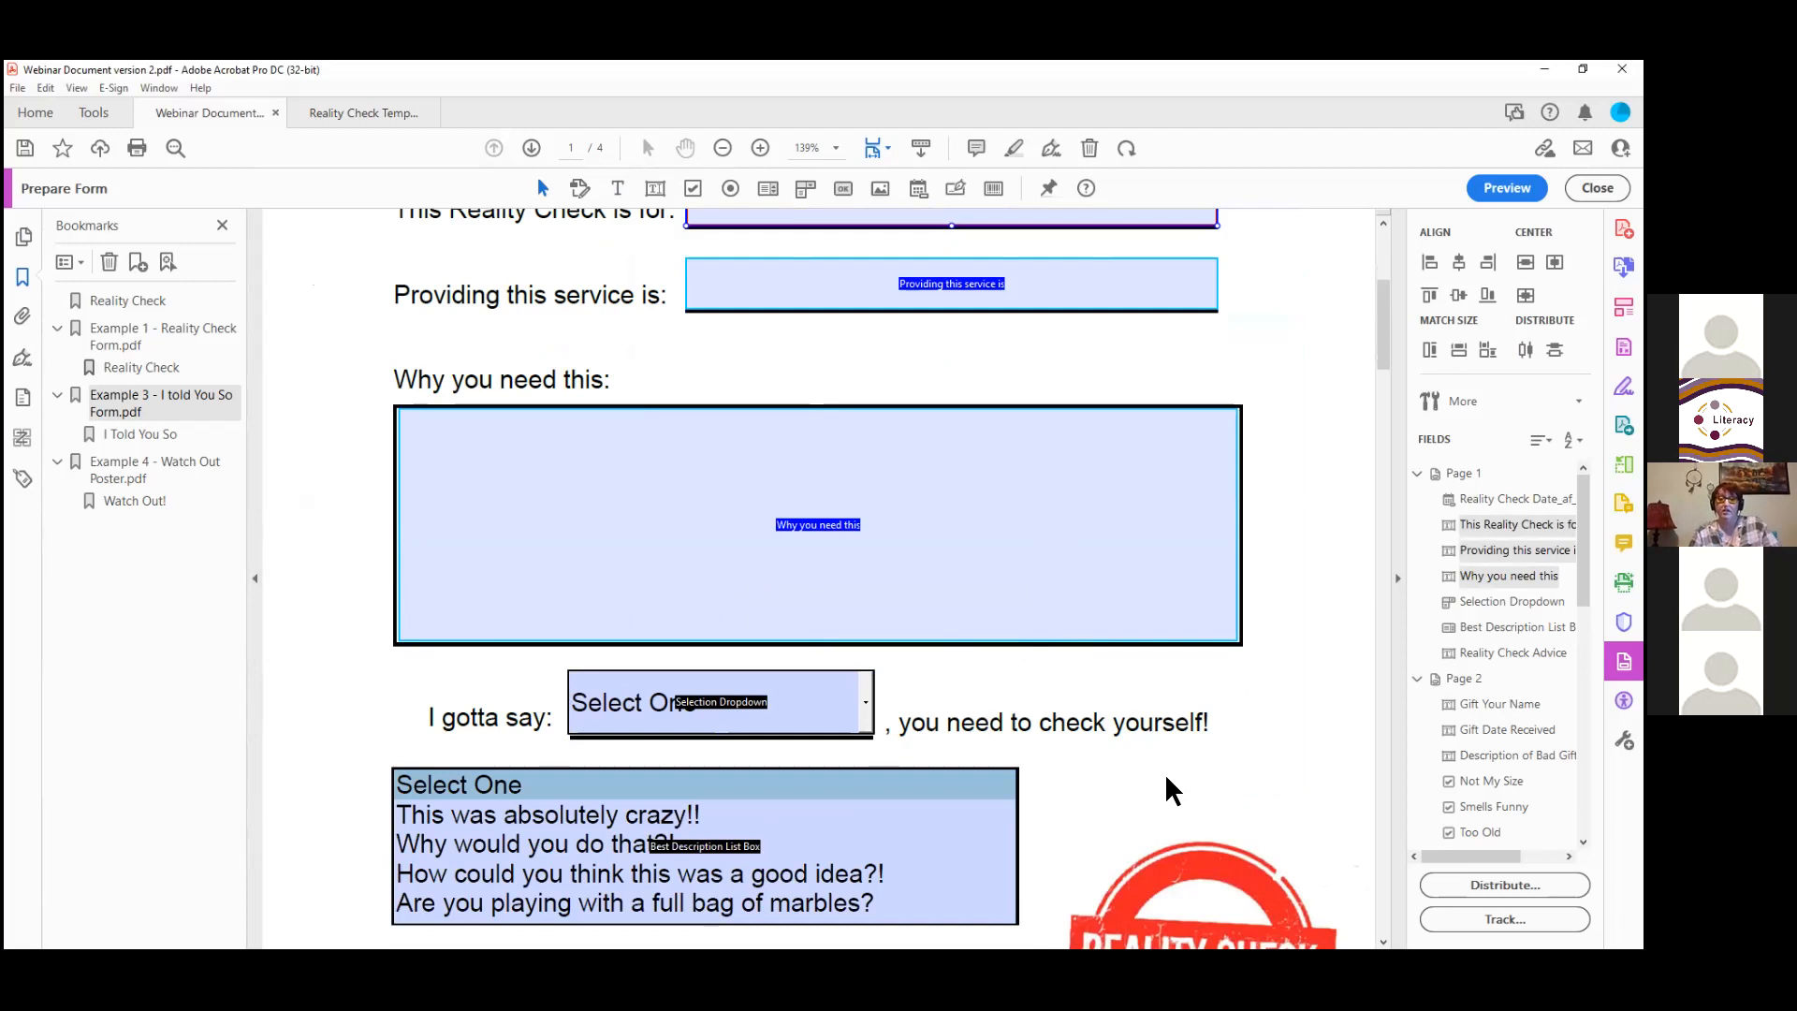
scroll(1172, 791, down, 2)
scroll(1168, 779, down, 4)
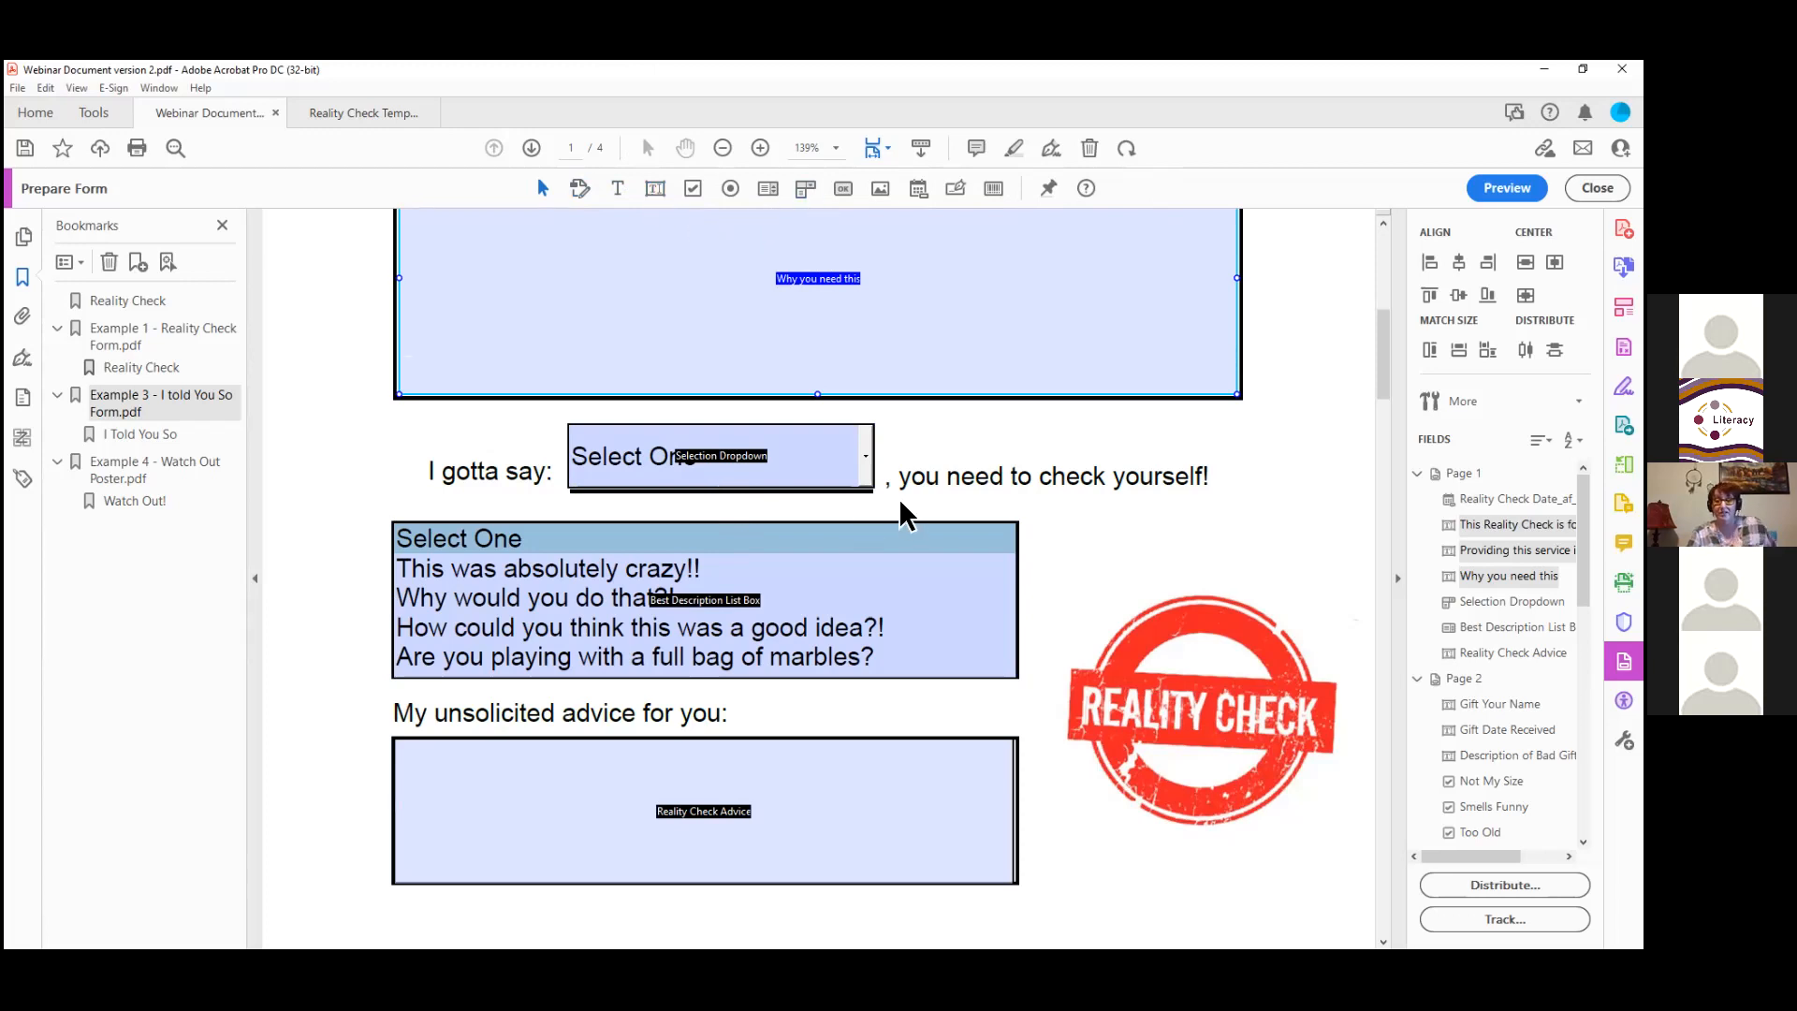
click(773, 461)
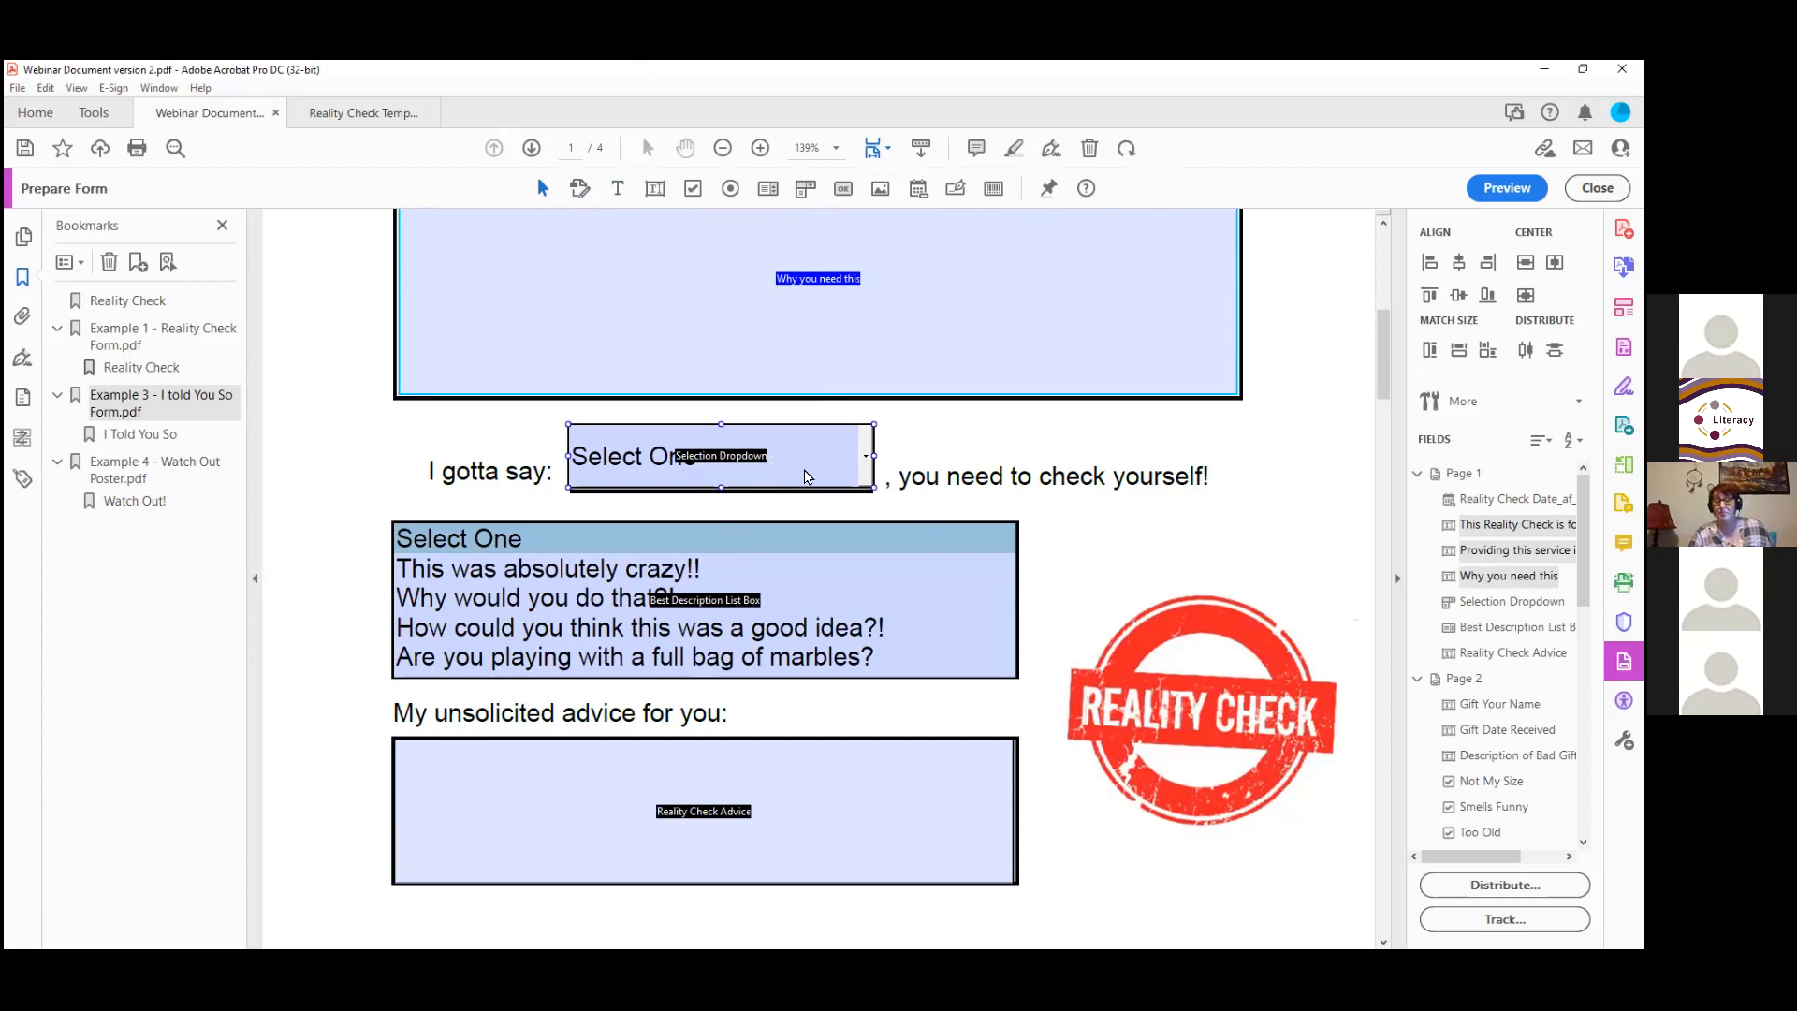
right_click(807, 479)
click(812, 480)
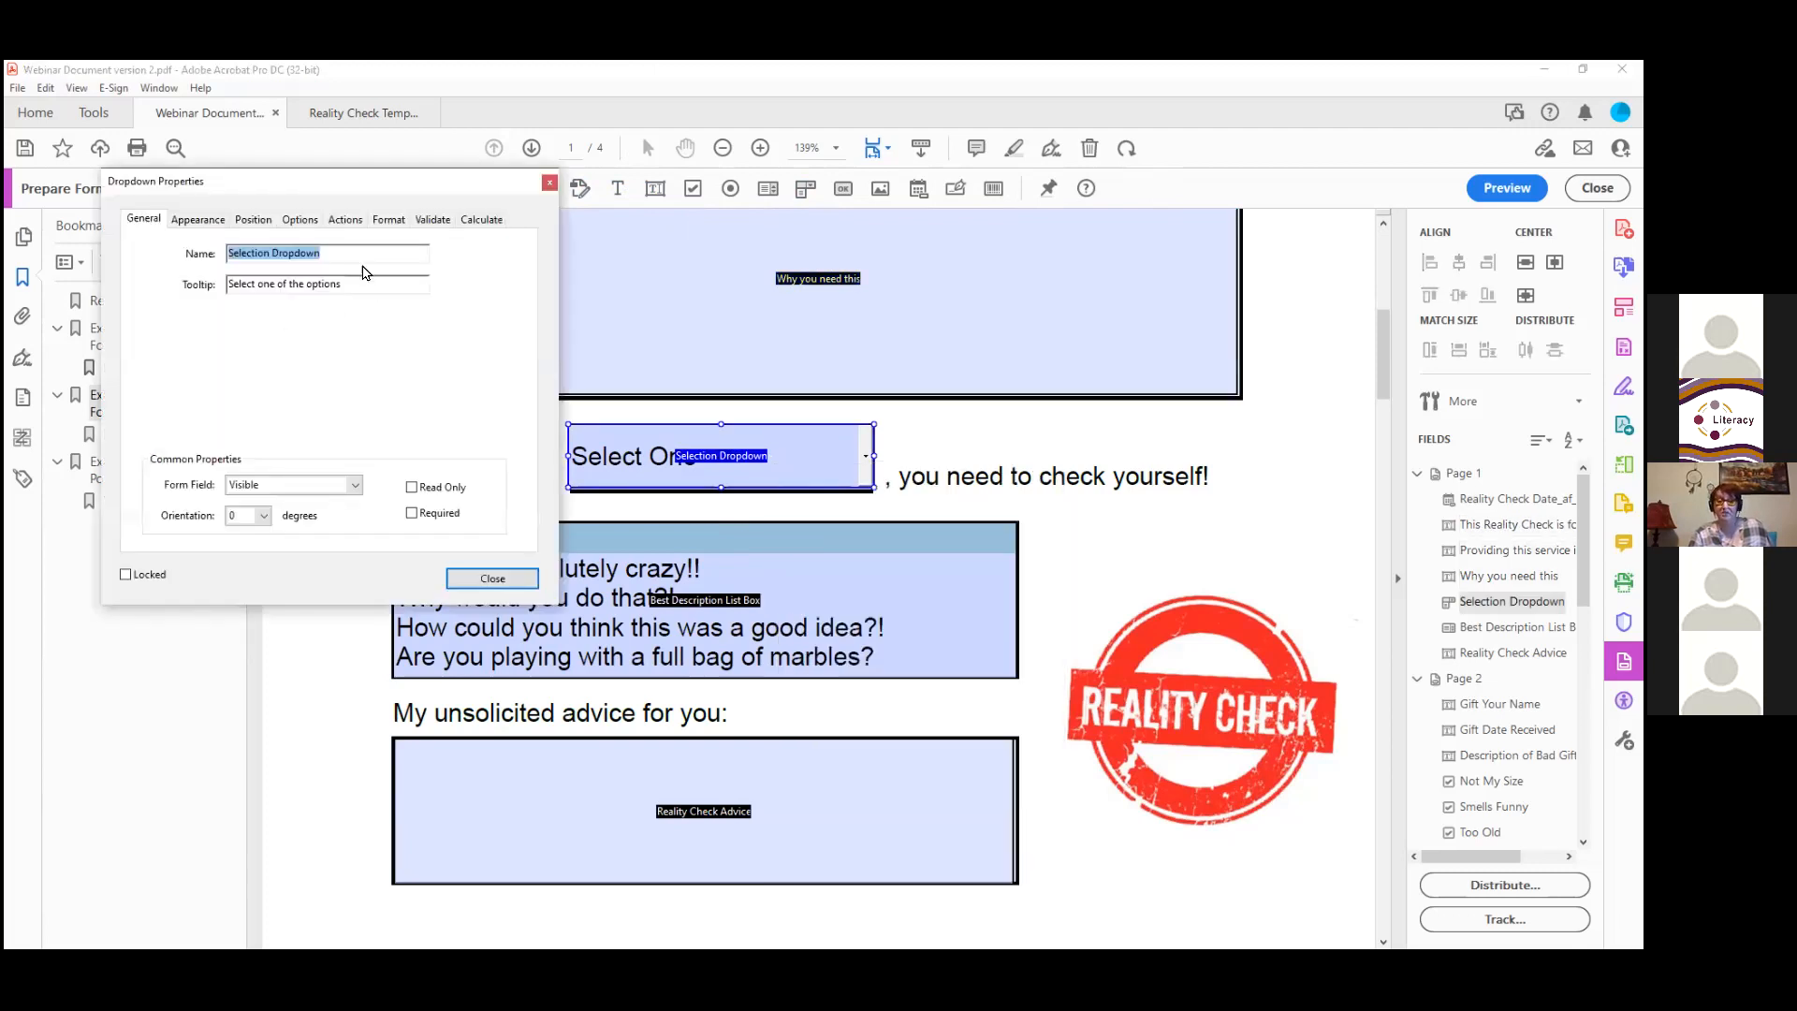
click(207, 221)
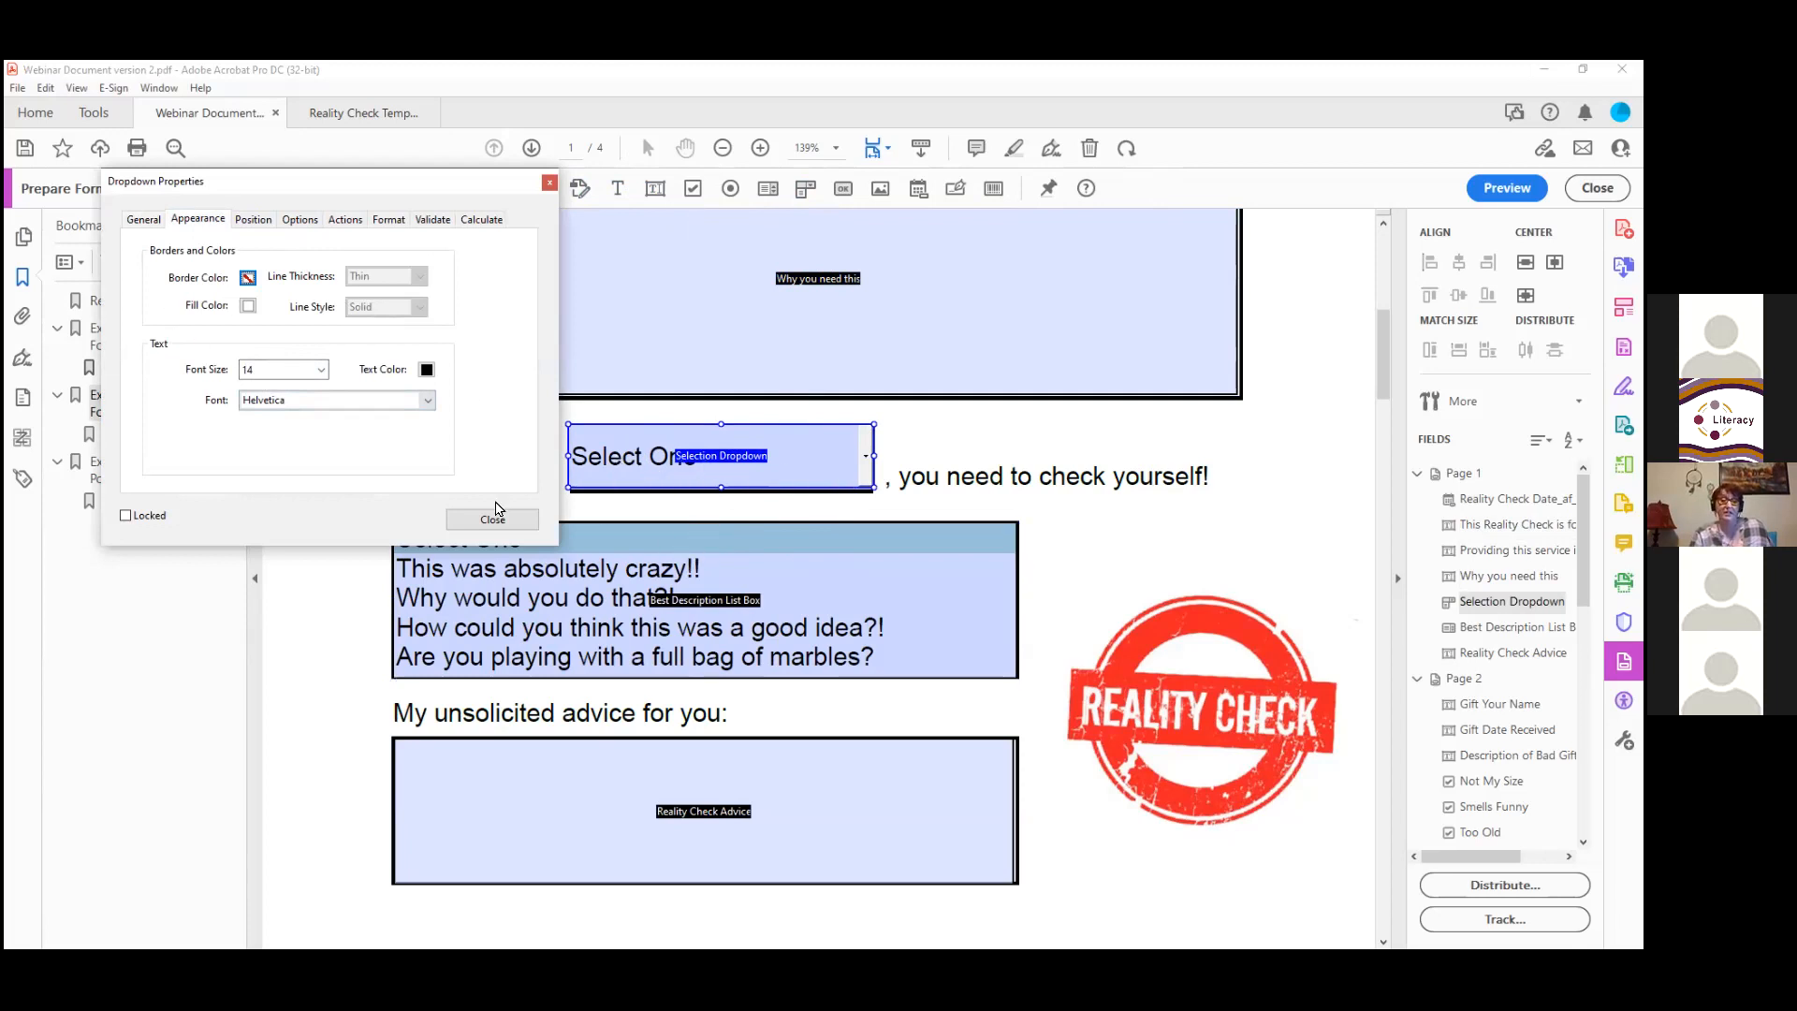
click(300, 224)
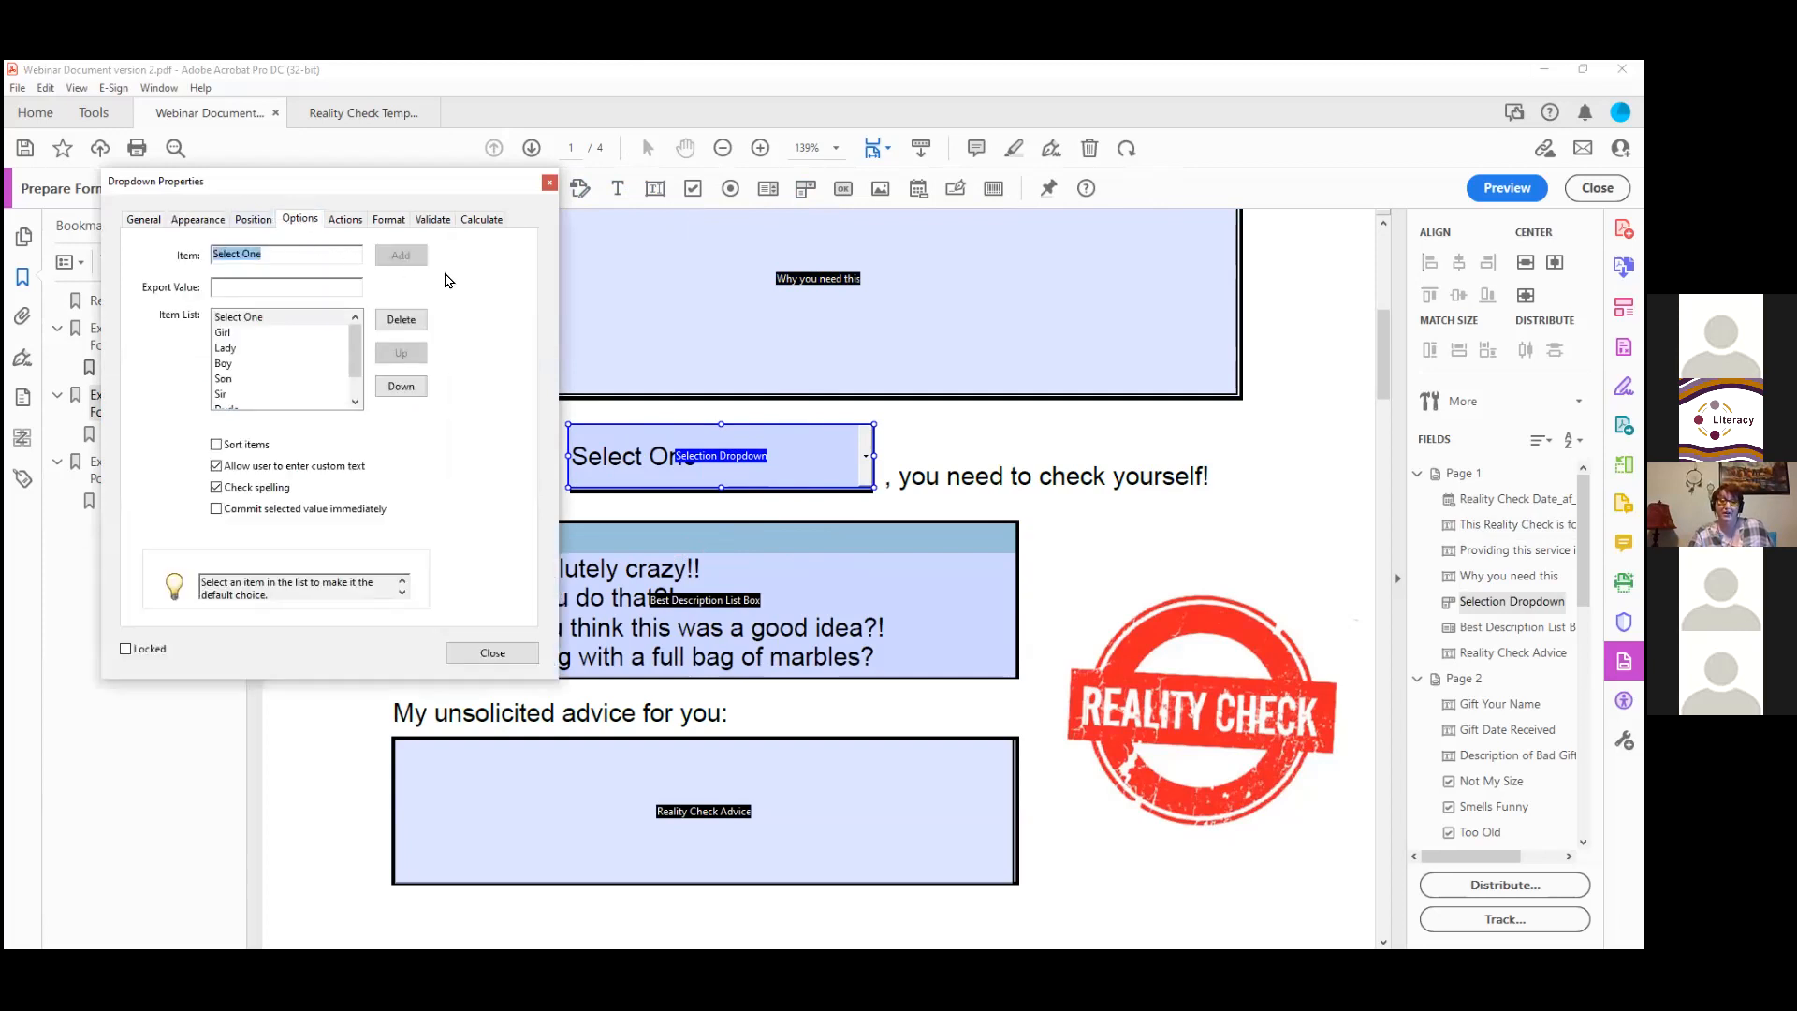
Step: Add "Little Miss" as a new item to the Selection Dropdown's item list
click(341, 256)
drag(18, 198, 16, 186)
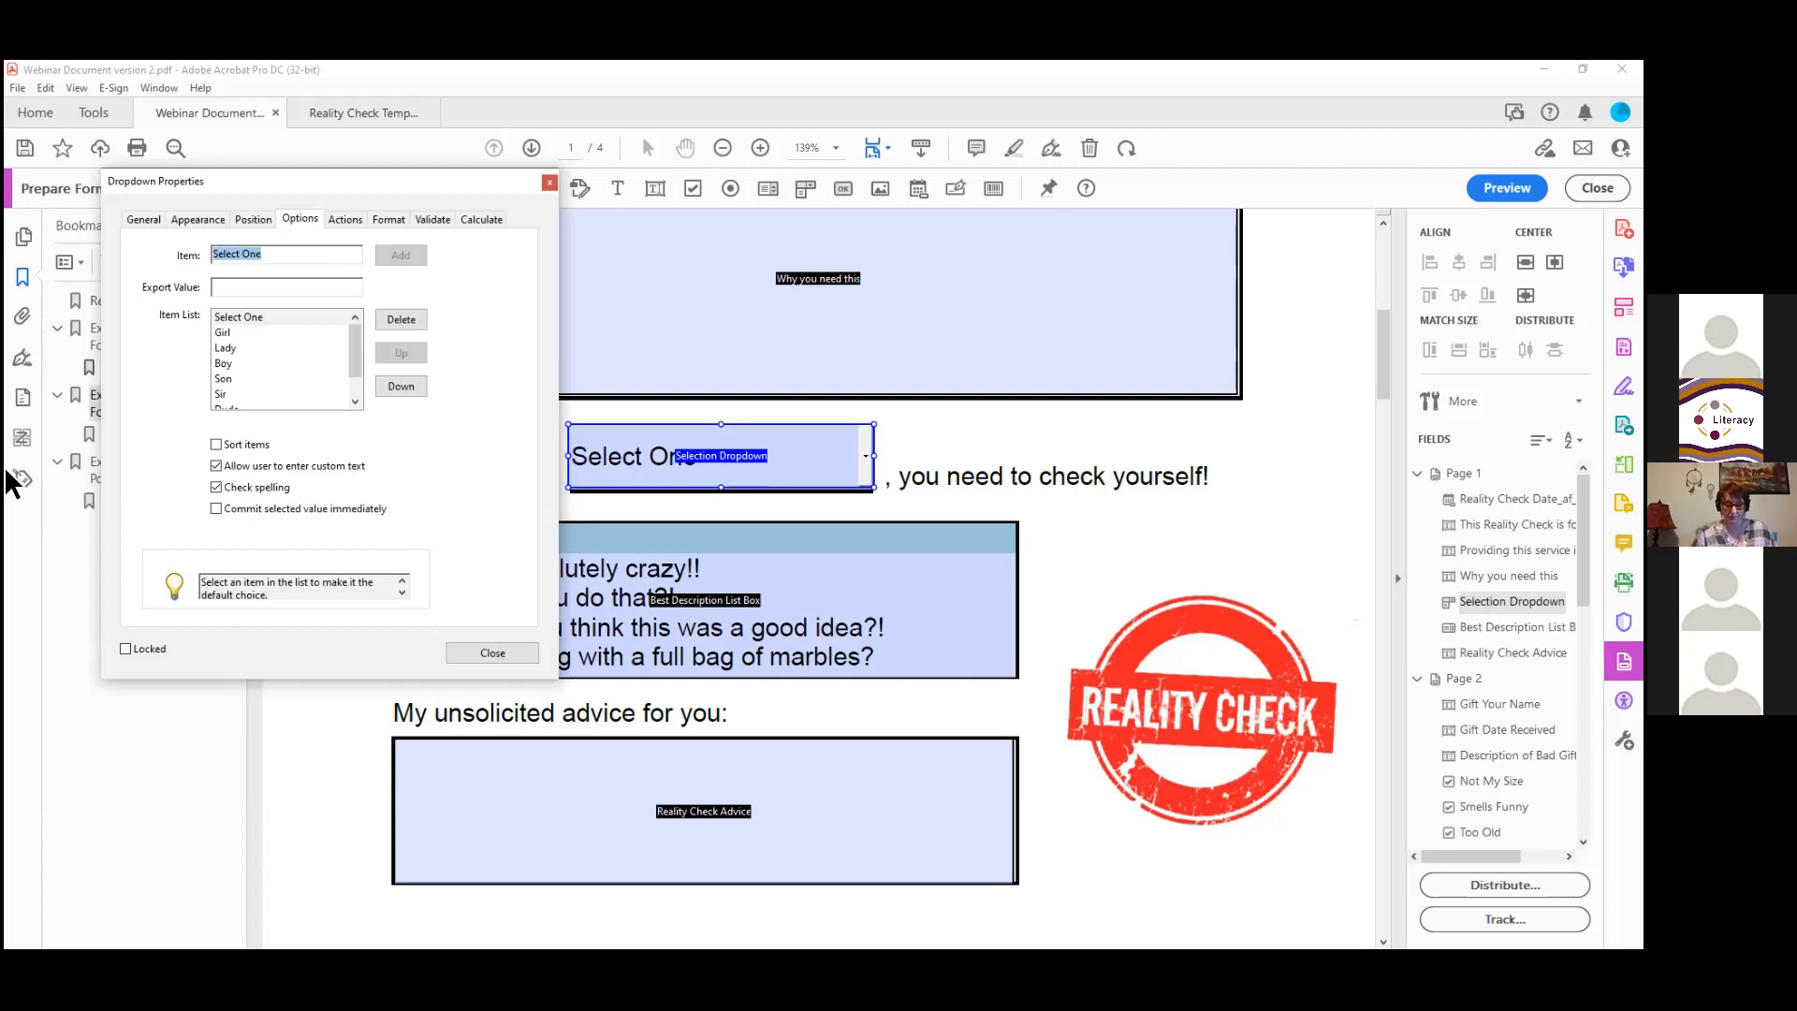
text(Li)
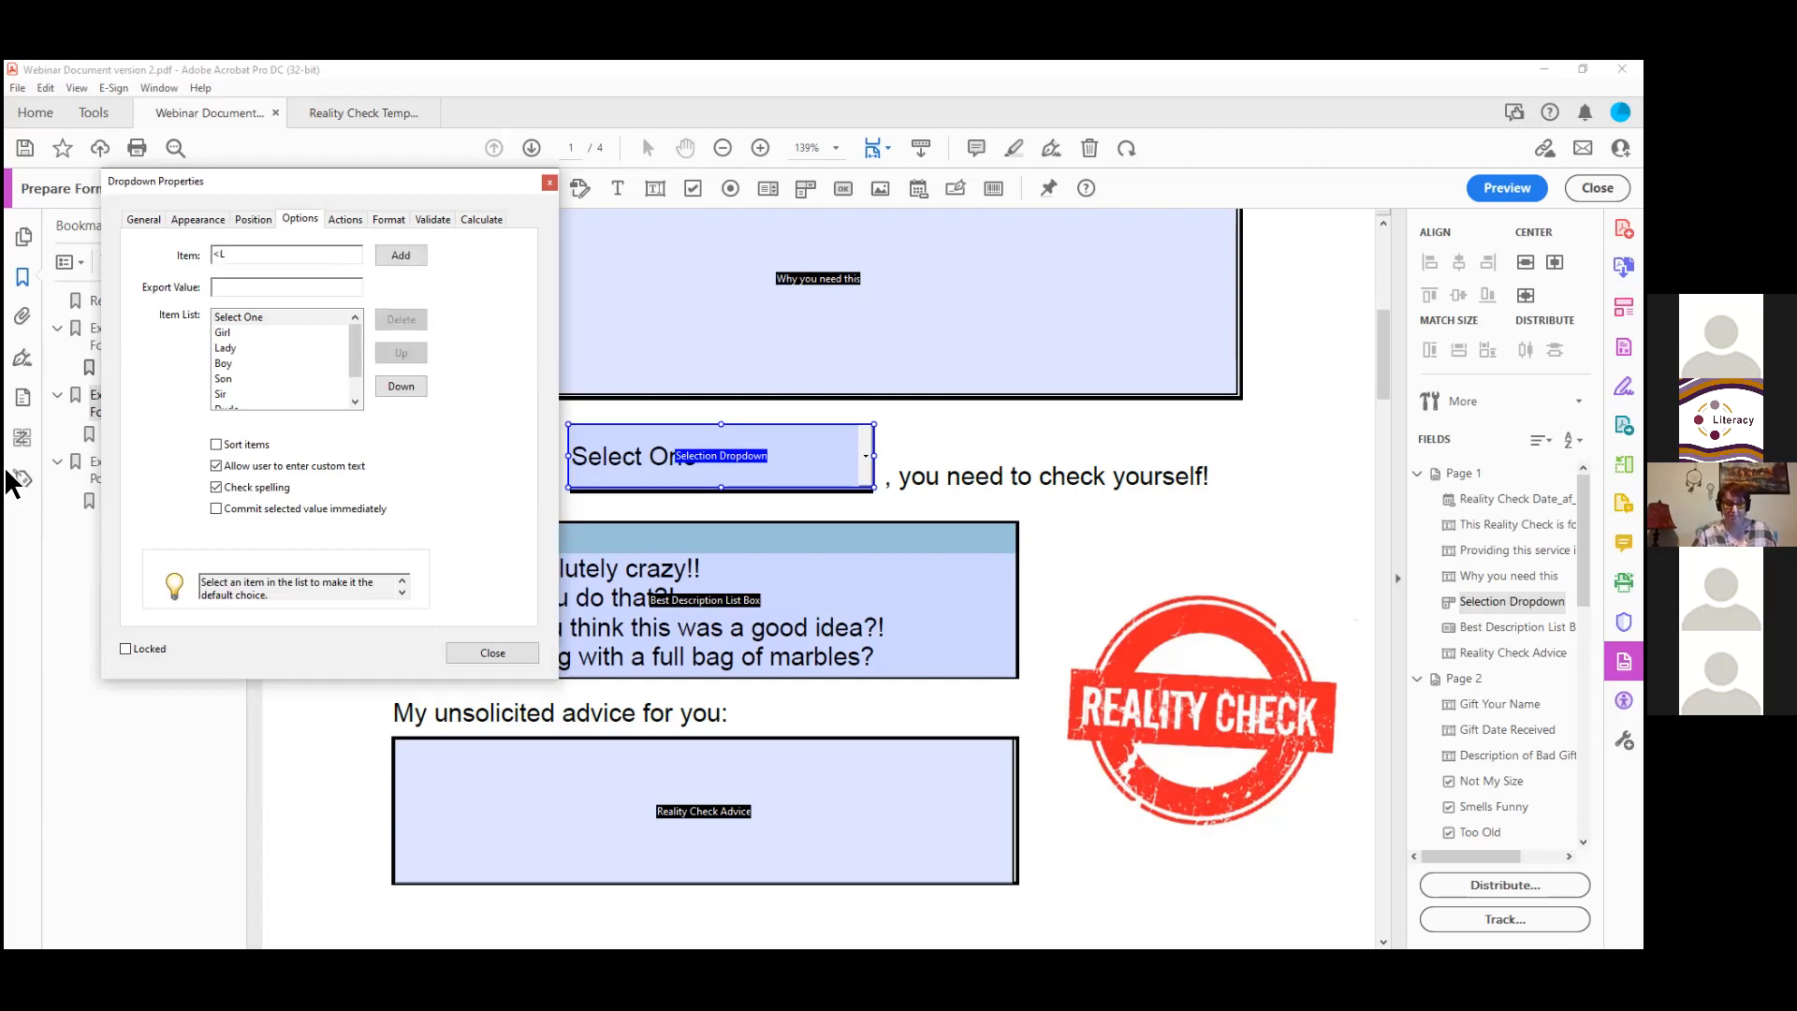
text(ttle Miss)
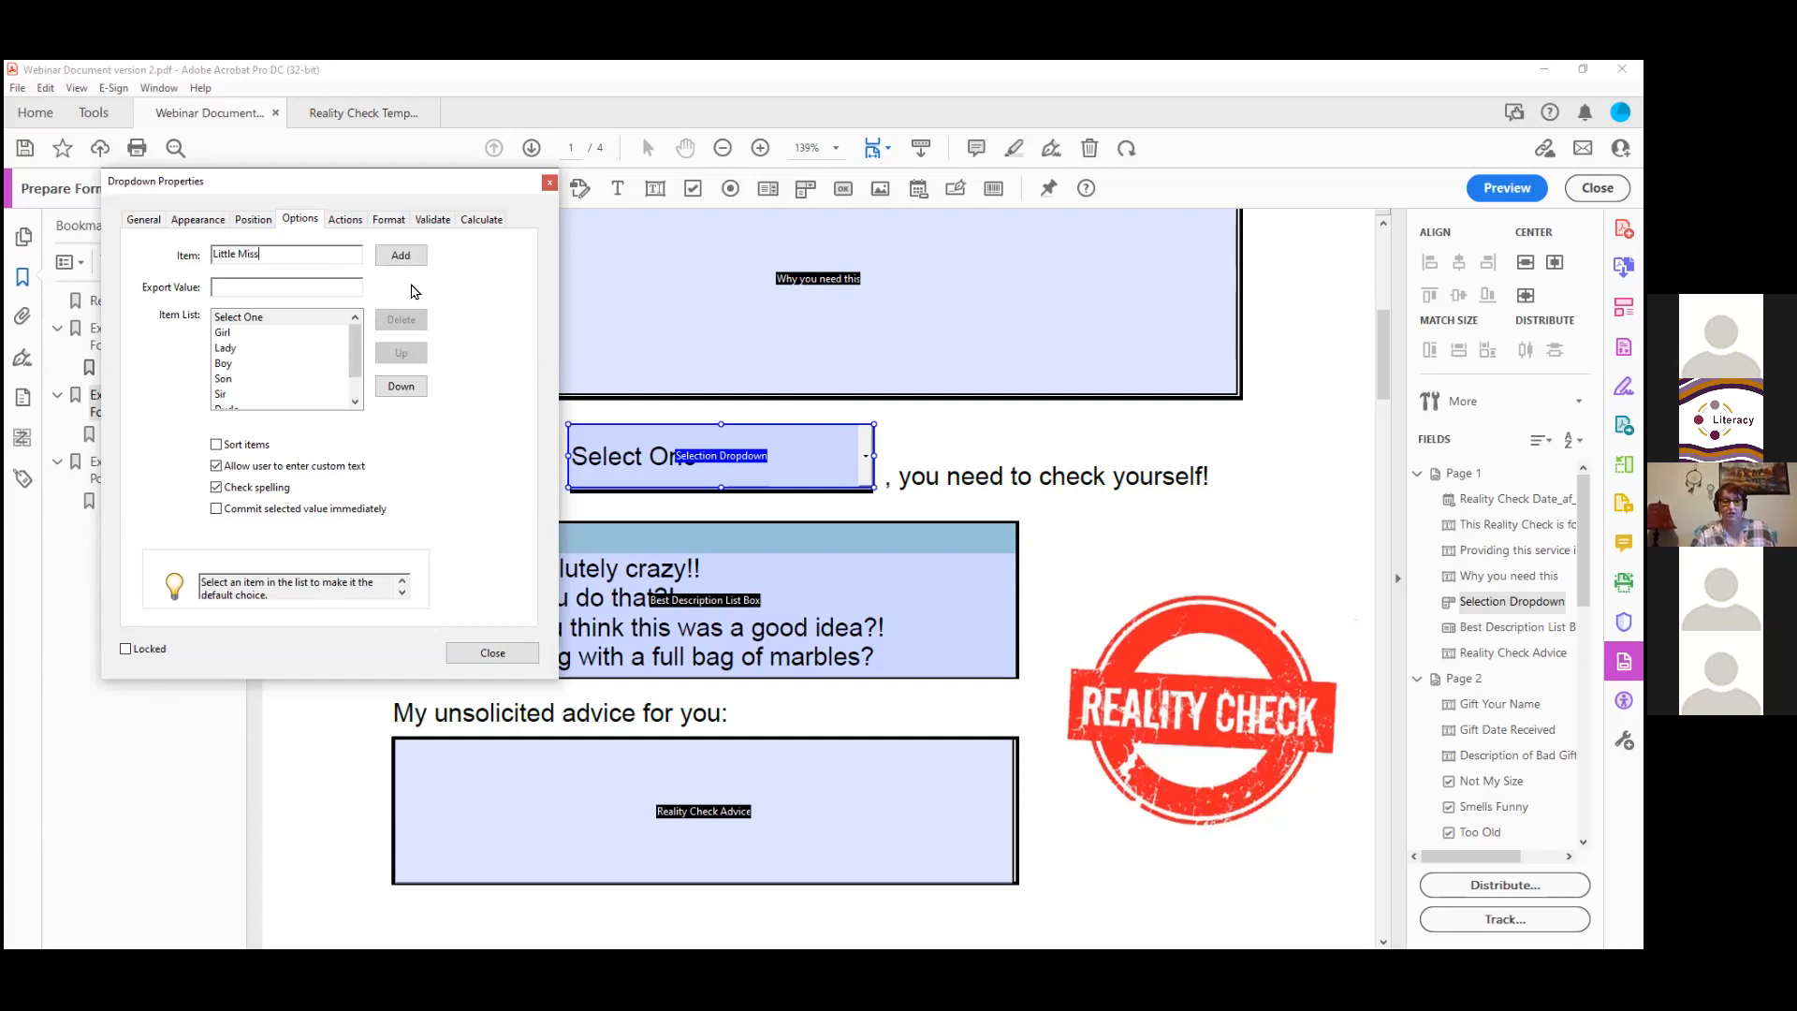
click(400, 255)
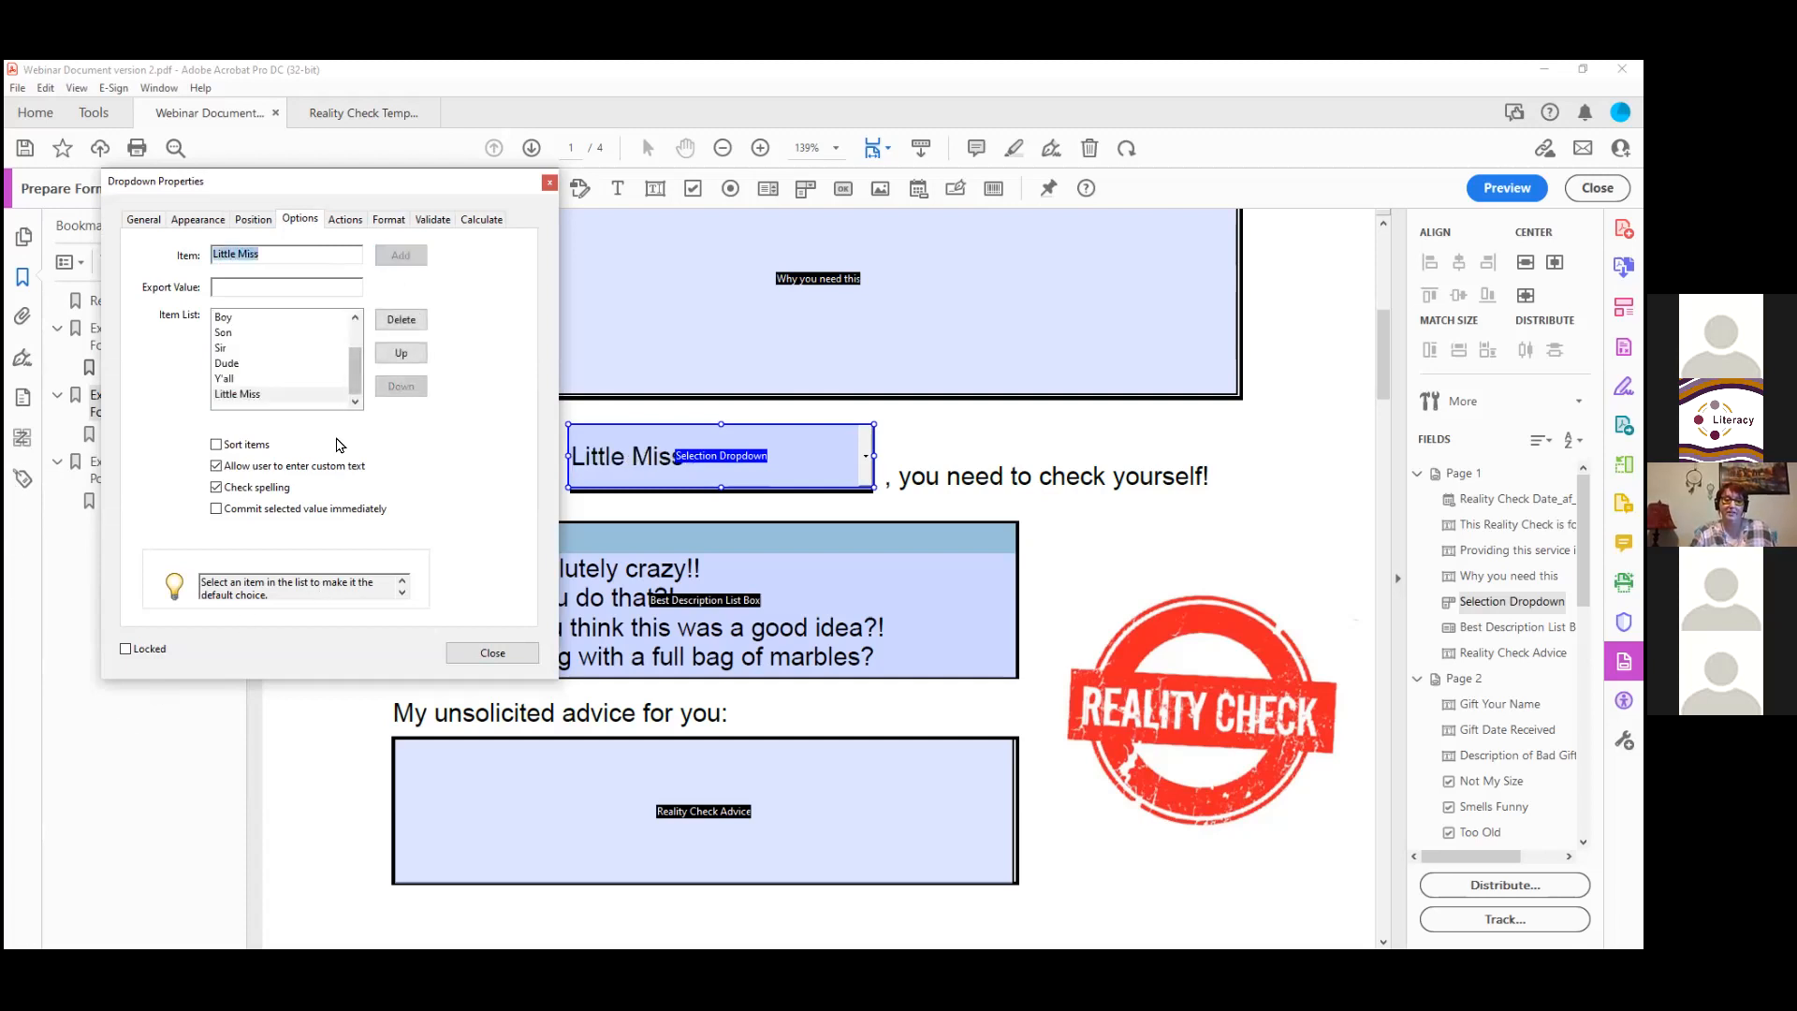
Step: Make "Select One" the Selection Dropdown's default choice and close its properties
click(287, 396)
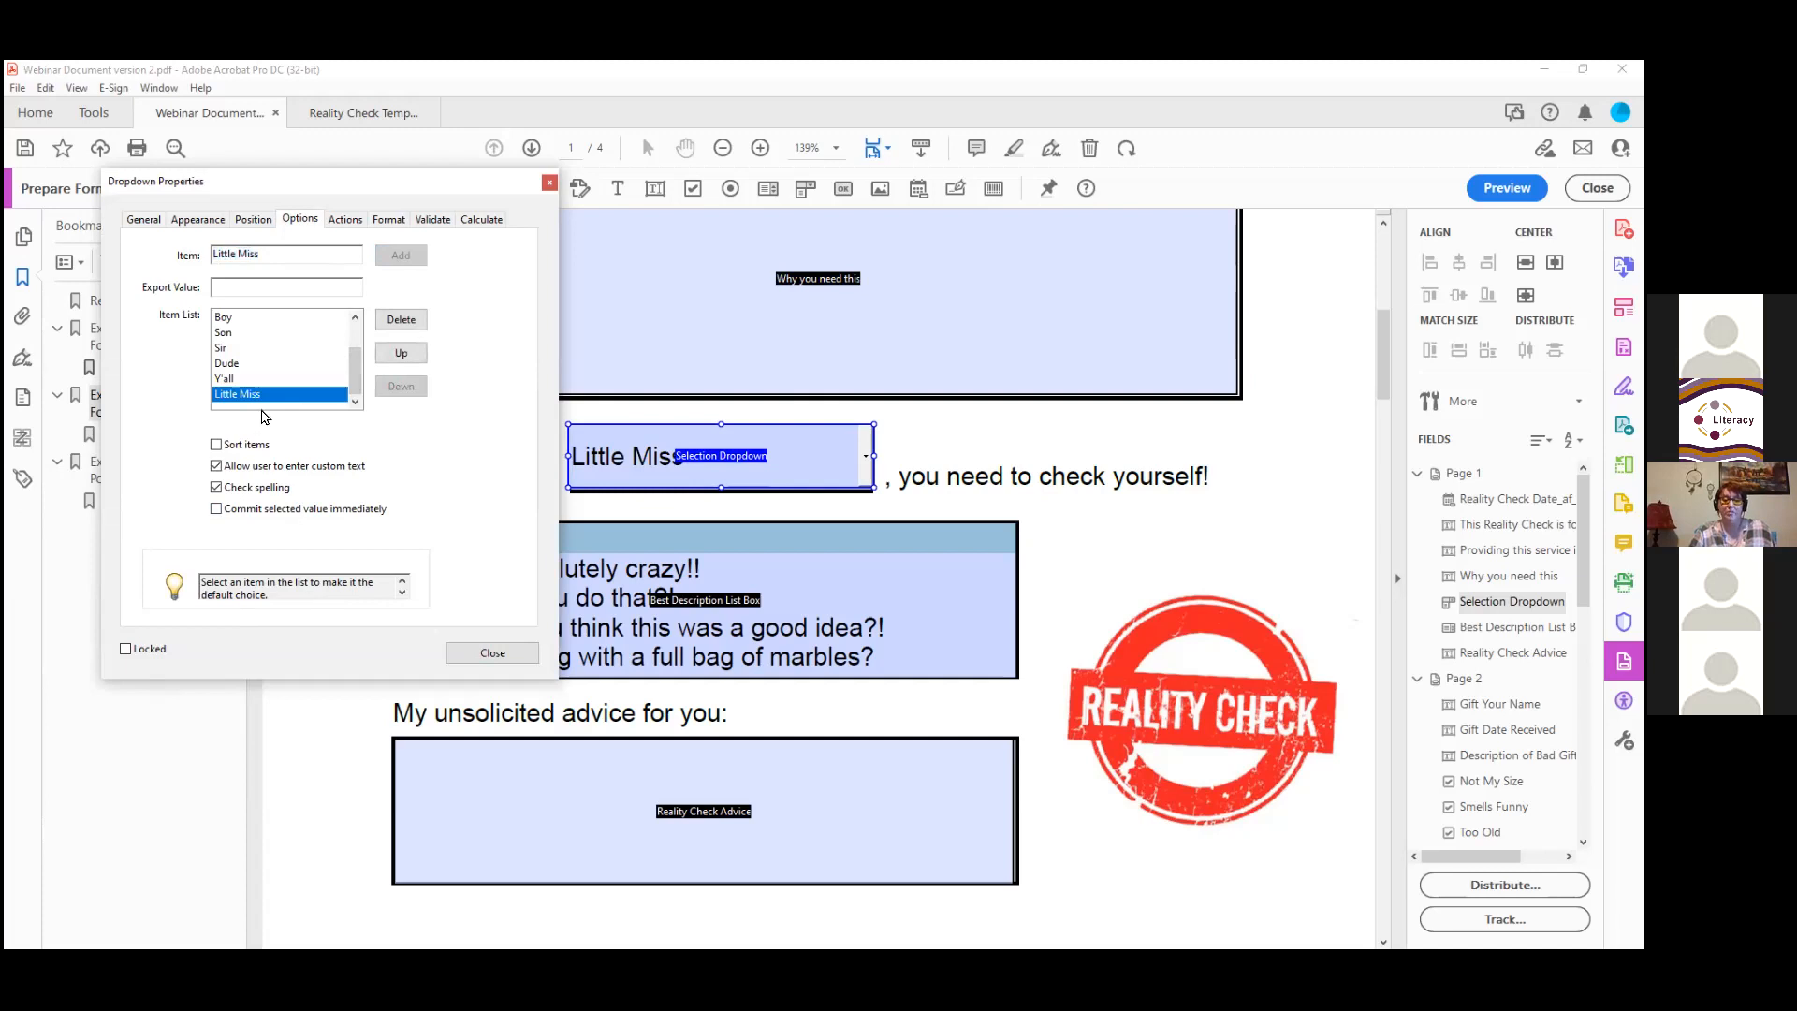
scroll(264, 412, up, 1)
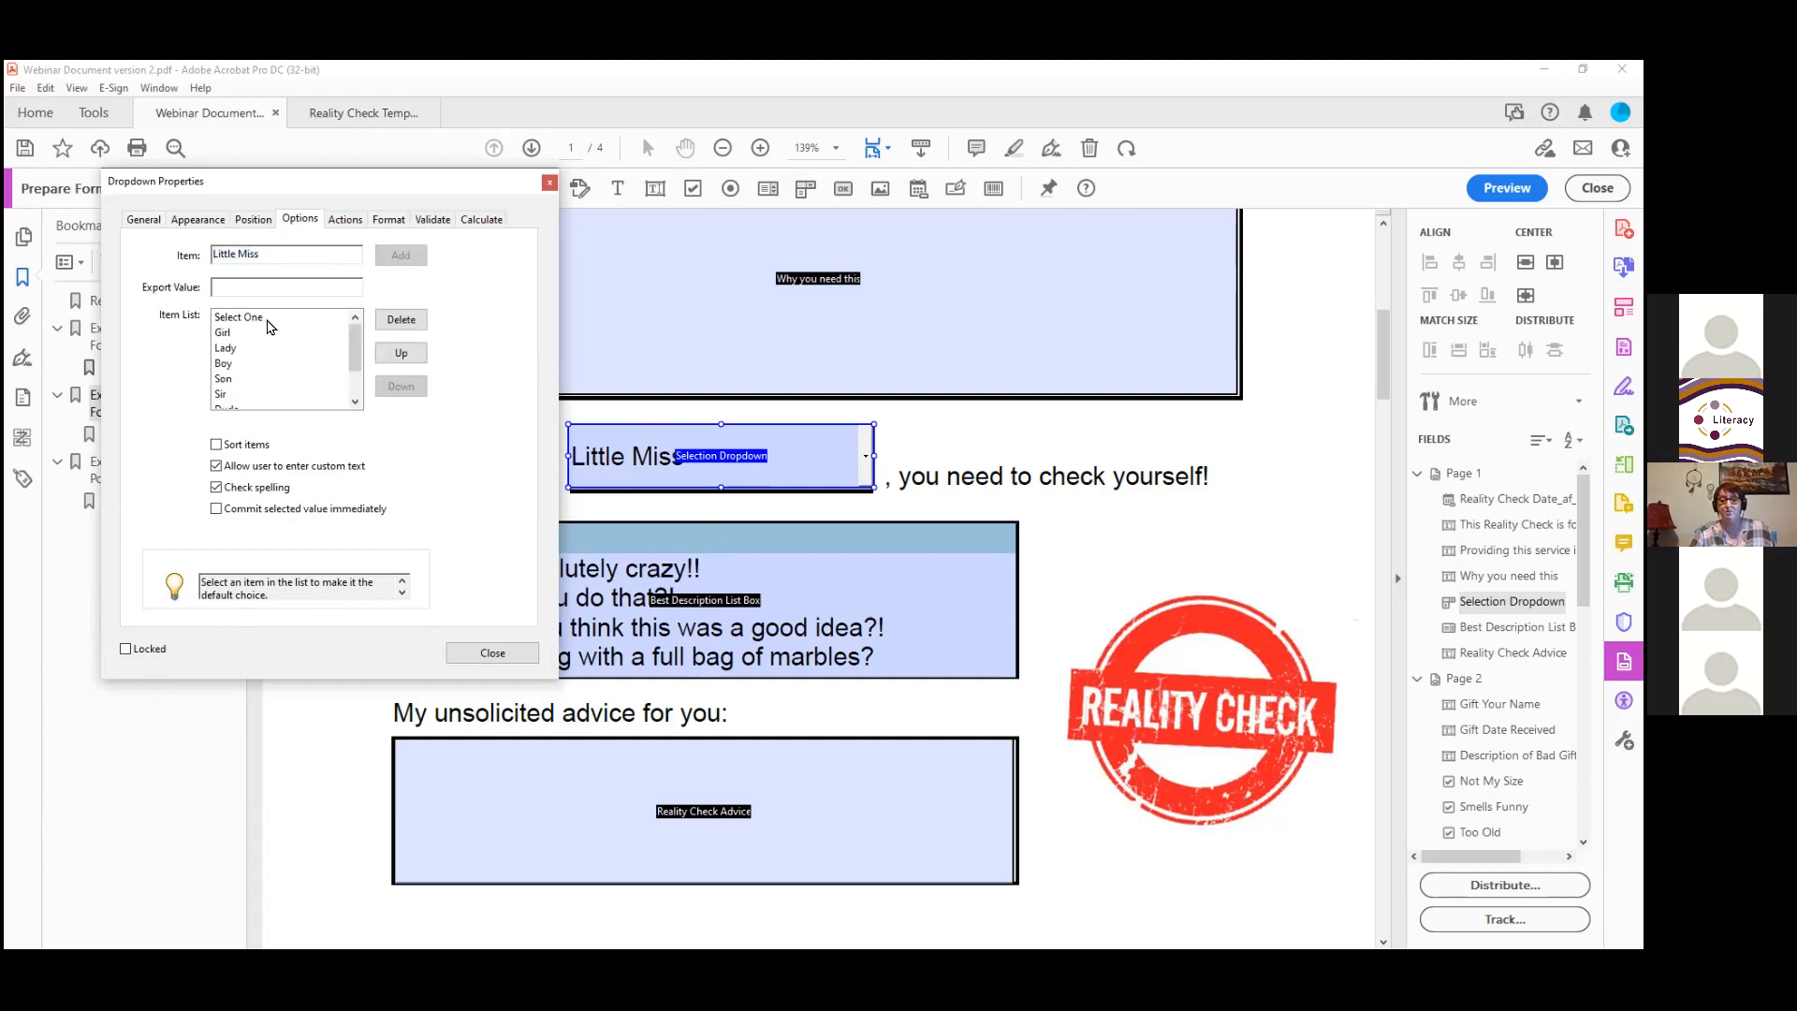
click(269, 319)
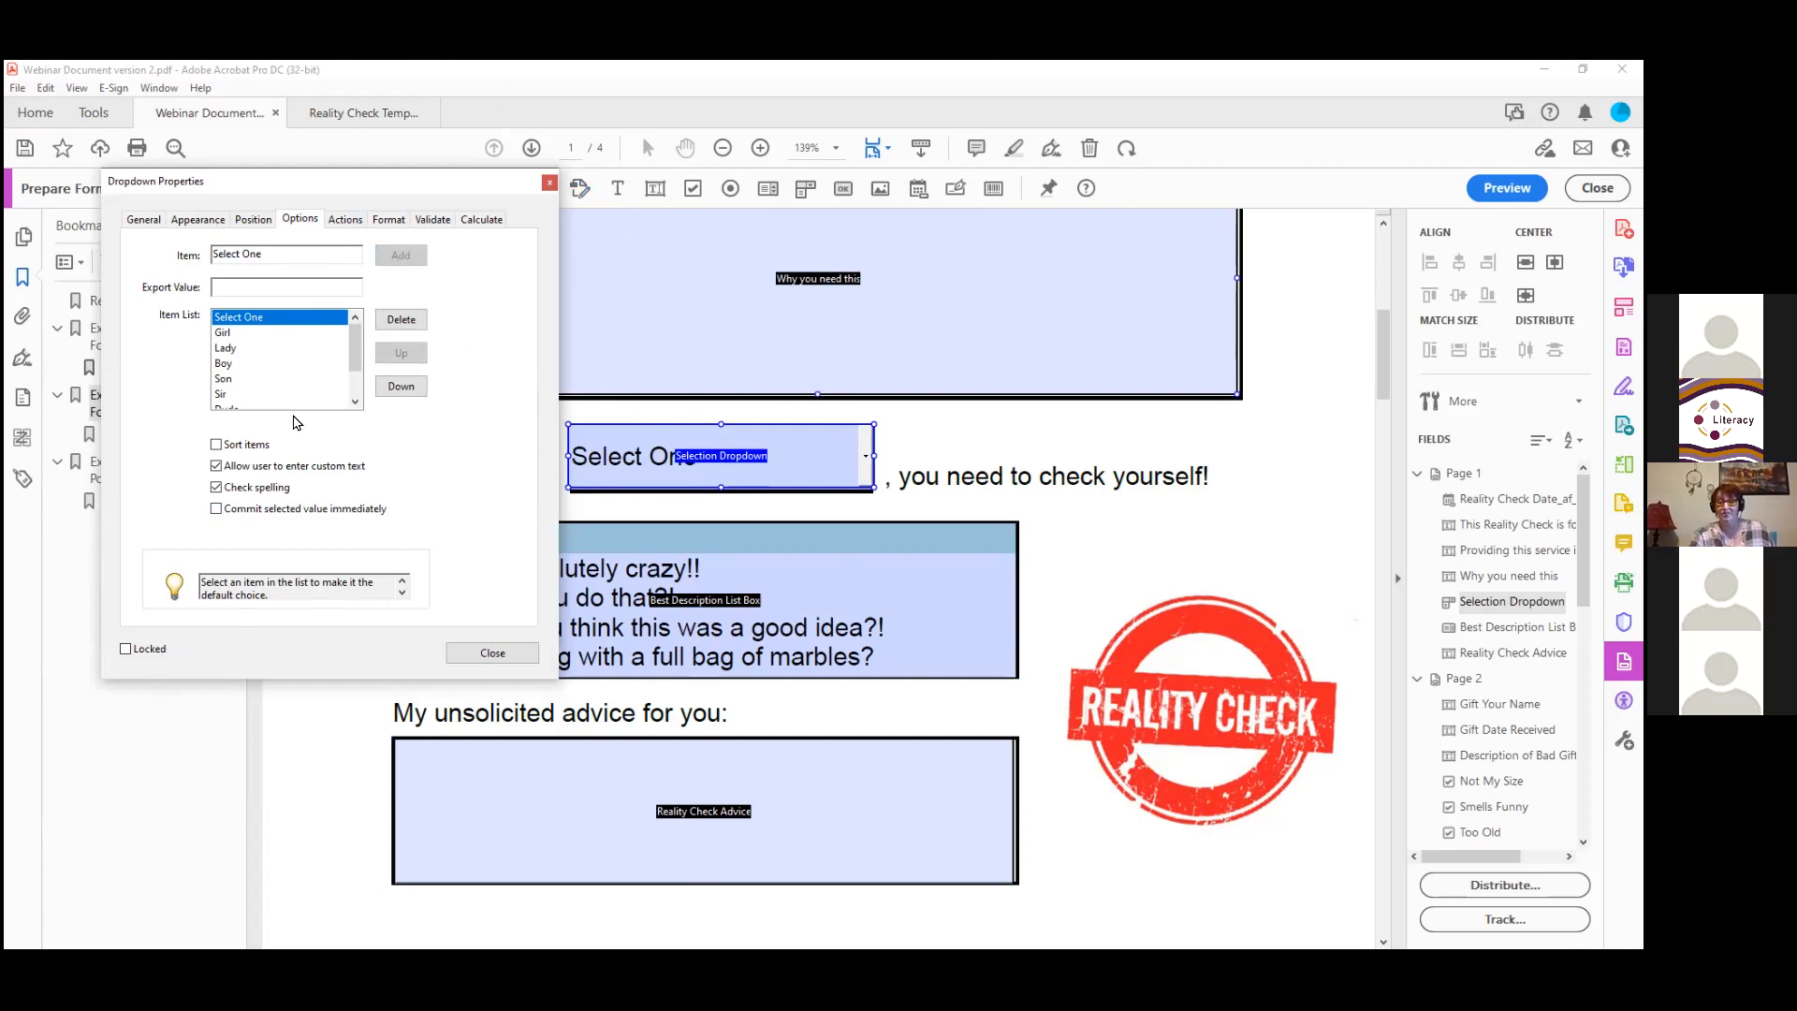
mouse_move(356, 352)
mouse_down()
mouse_move(358, 377)
mouse_move(358, 352)
mouse_up()
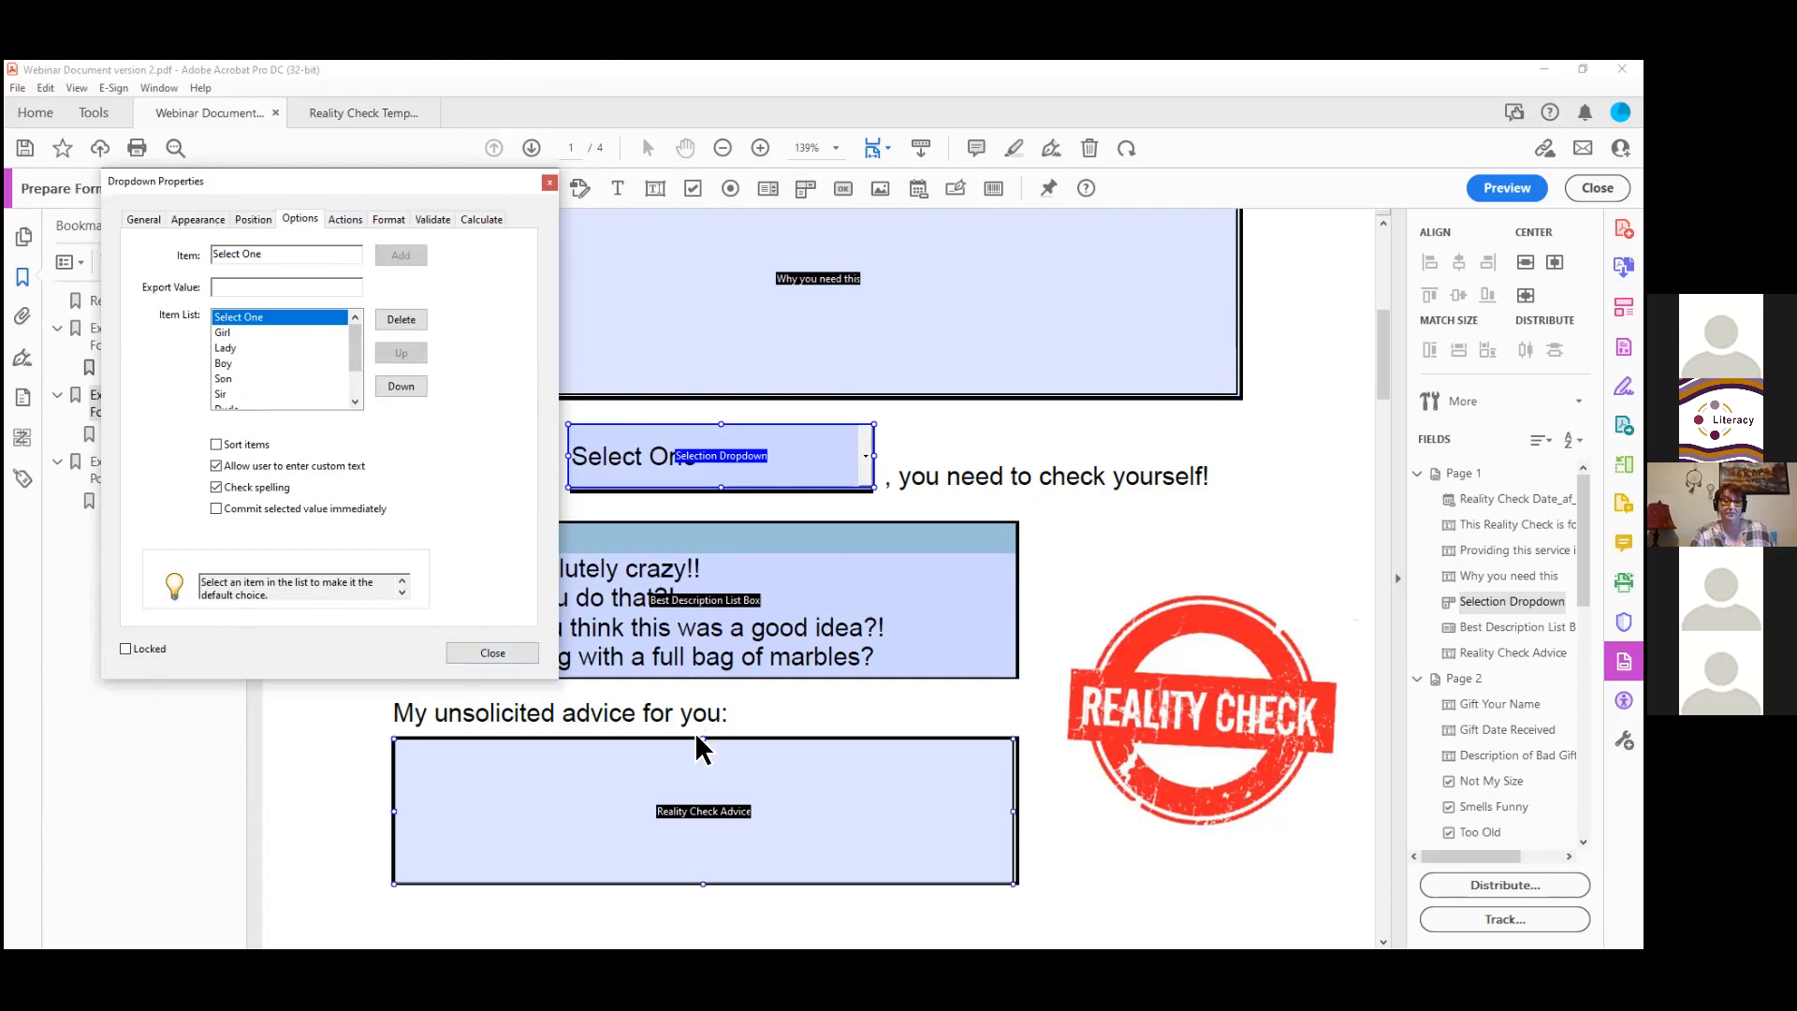
click(504, 657)
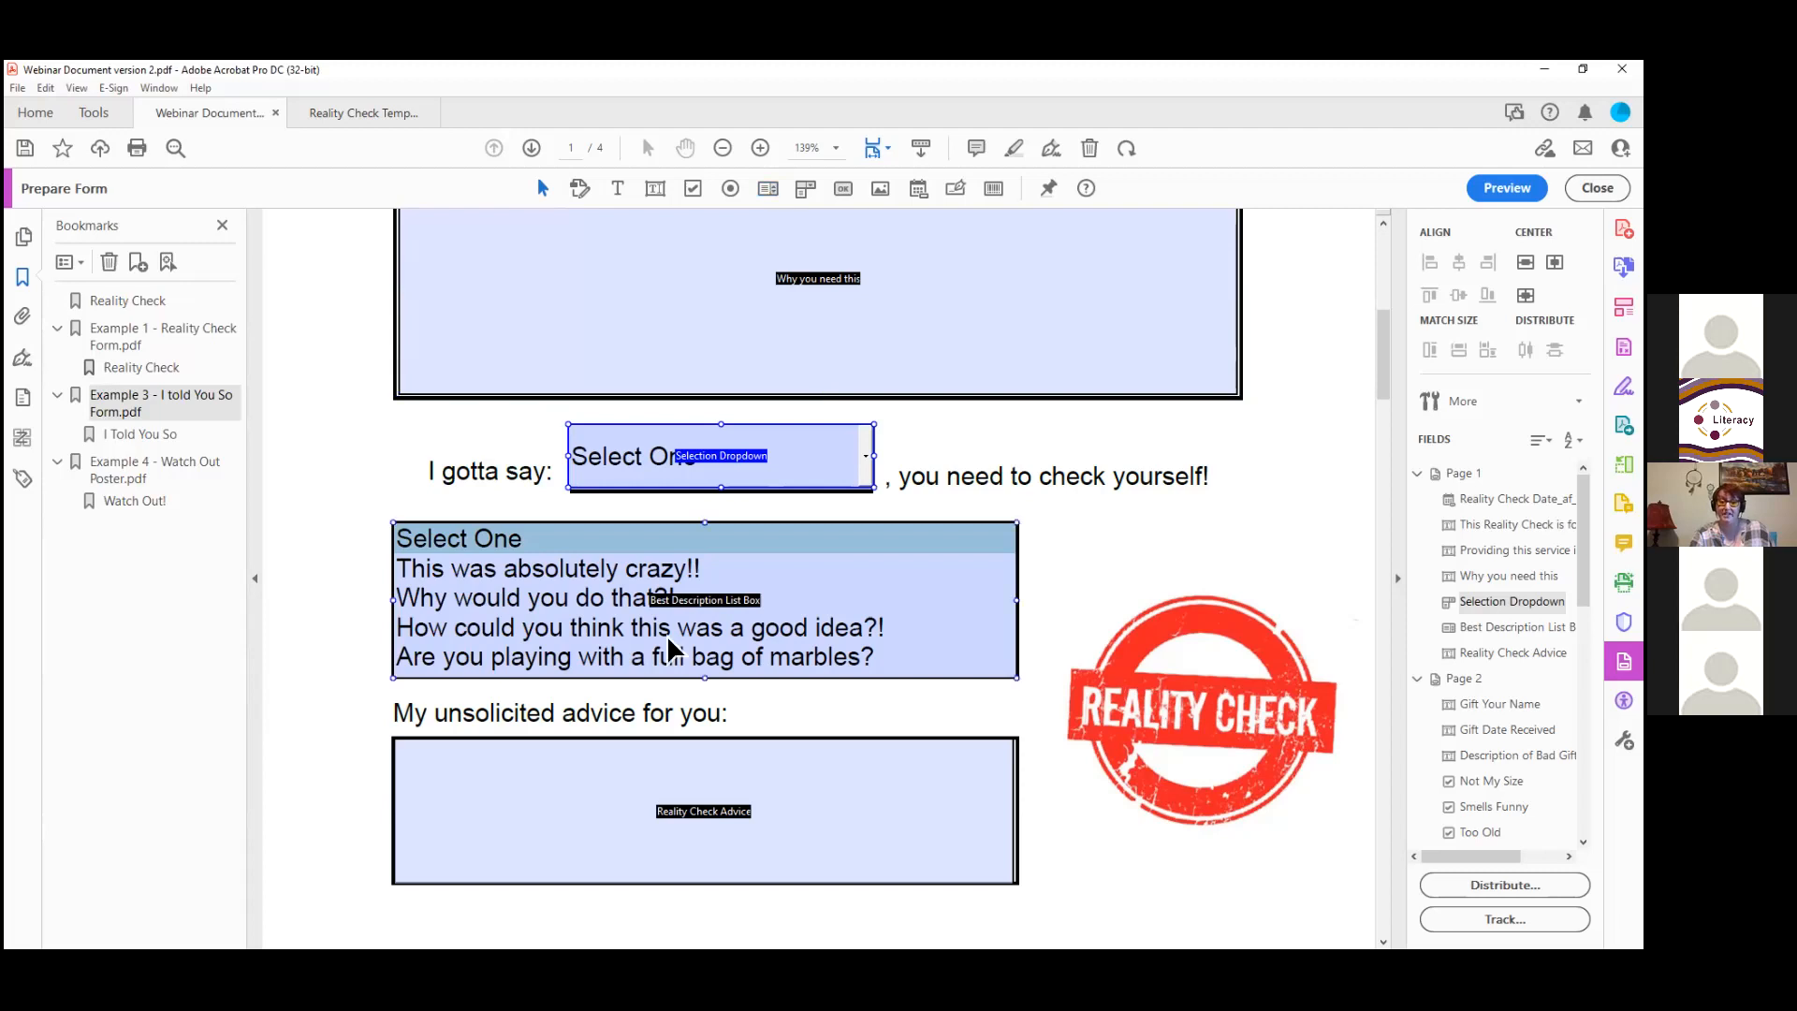
Step: Examine the name, tooltip and item list options of the Best Description List Box field and close its properties
click(927, 667)
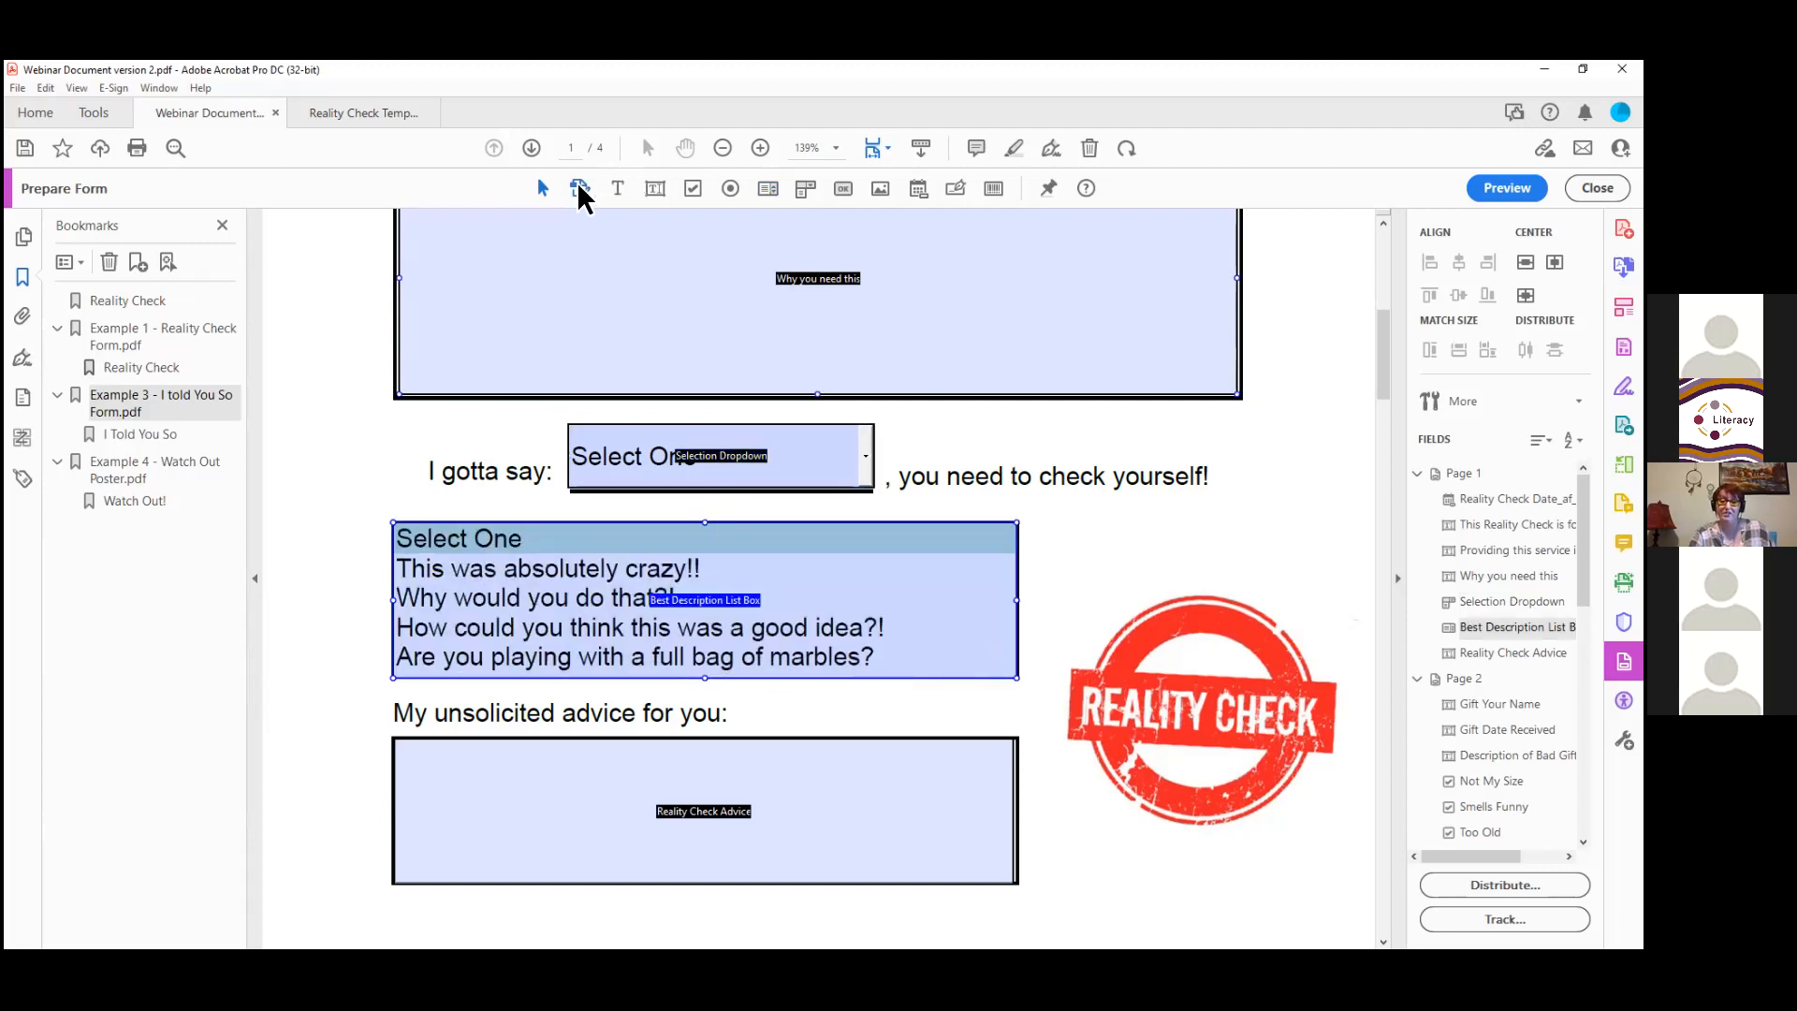
click(580, 188)
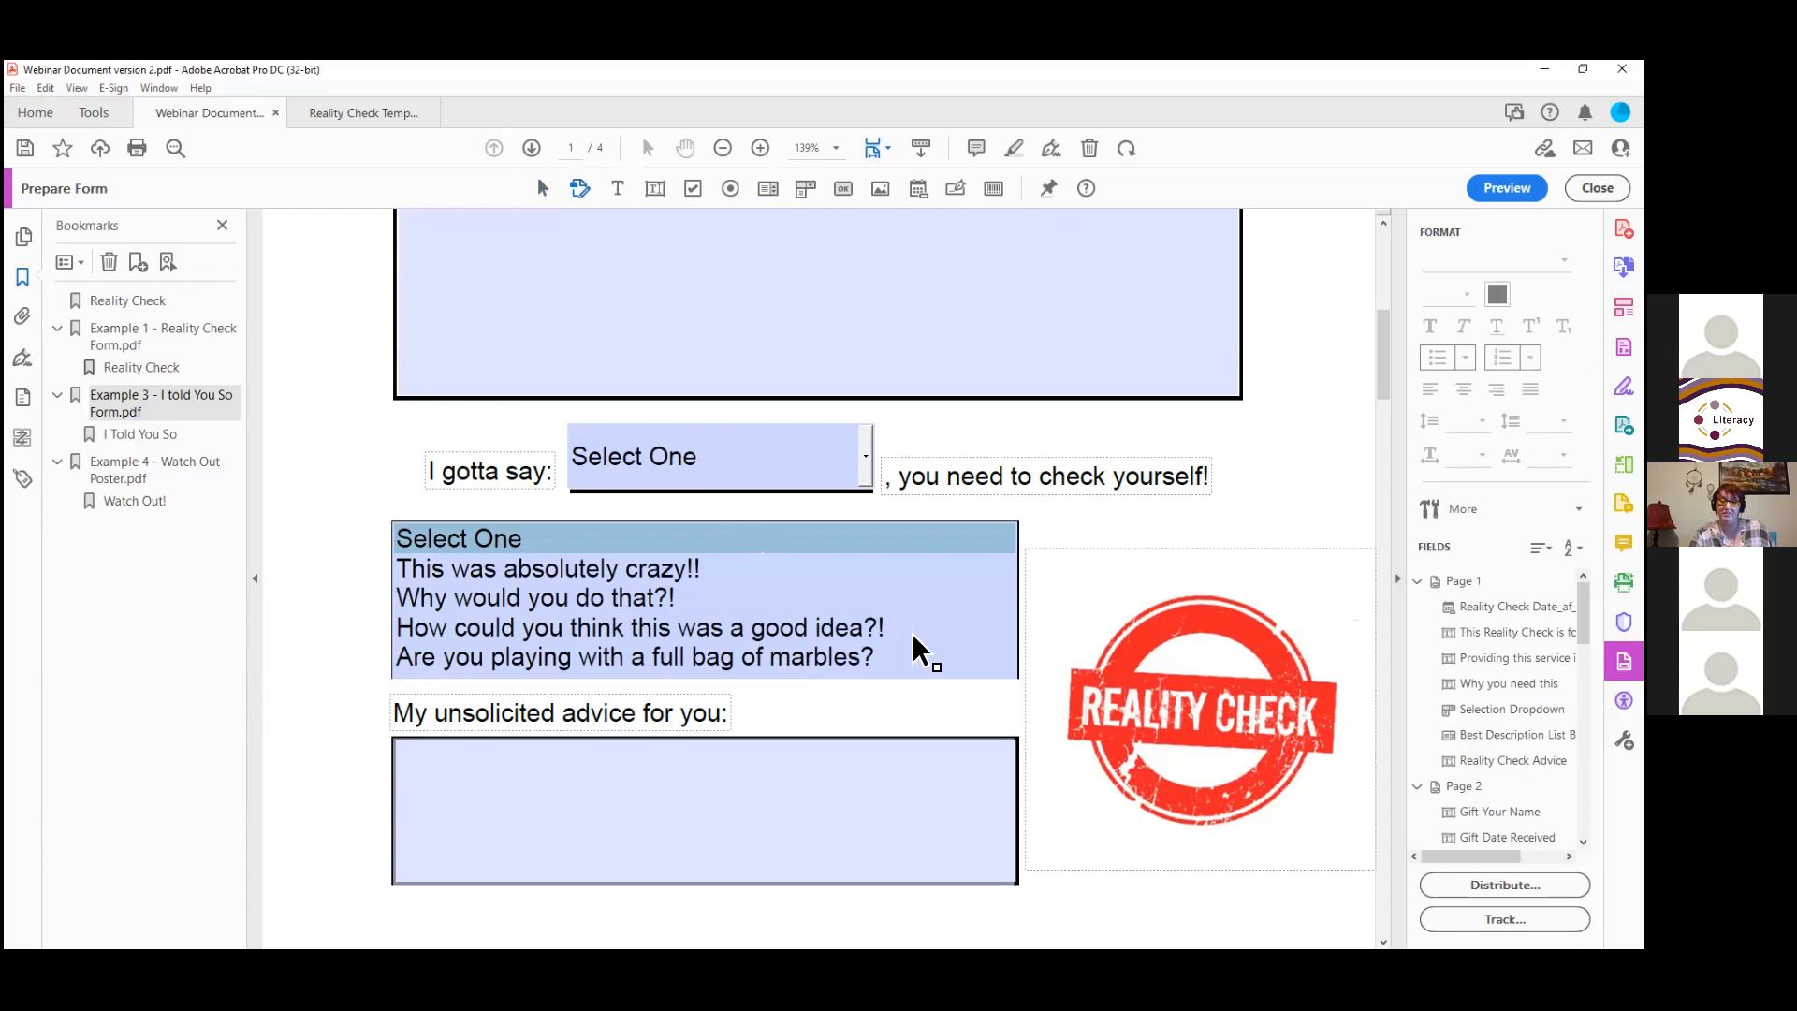
click(637, 589)
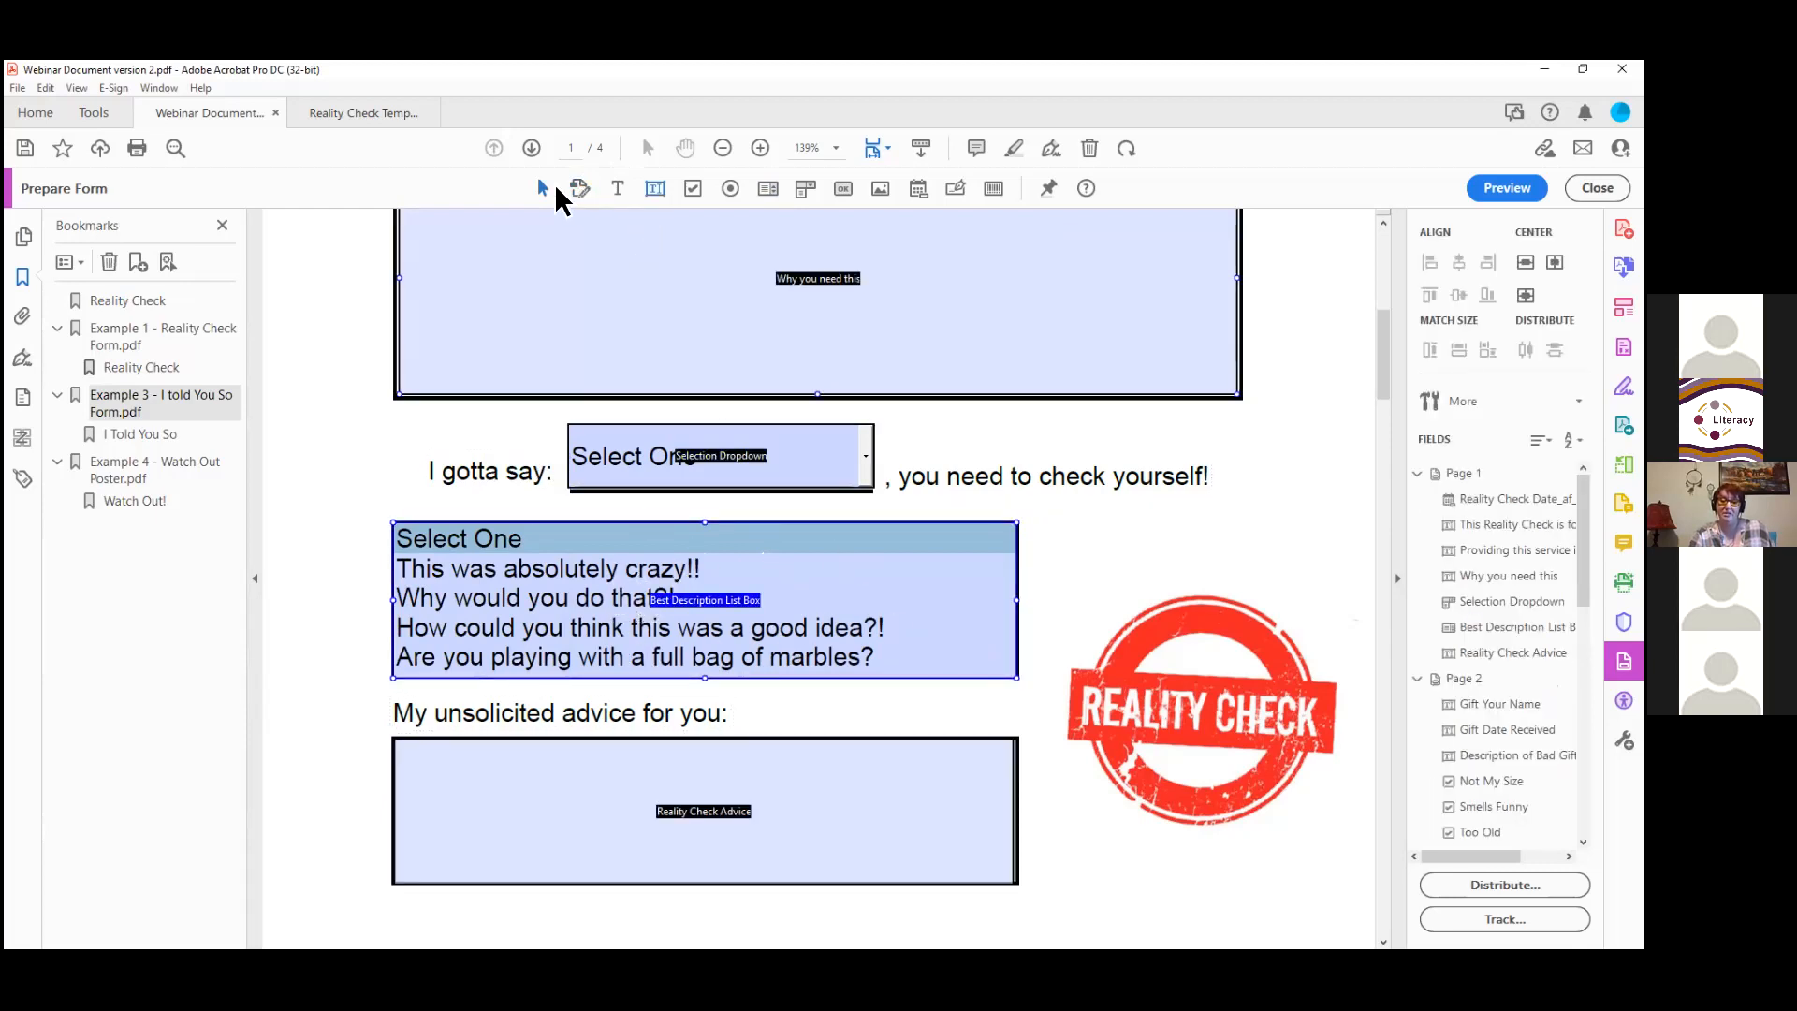
right_click(613, 636)
click(674, 188)
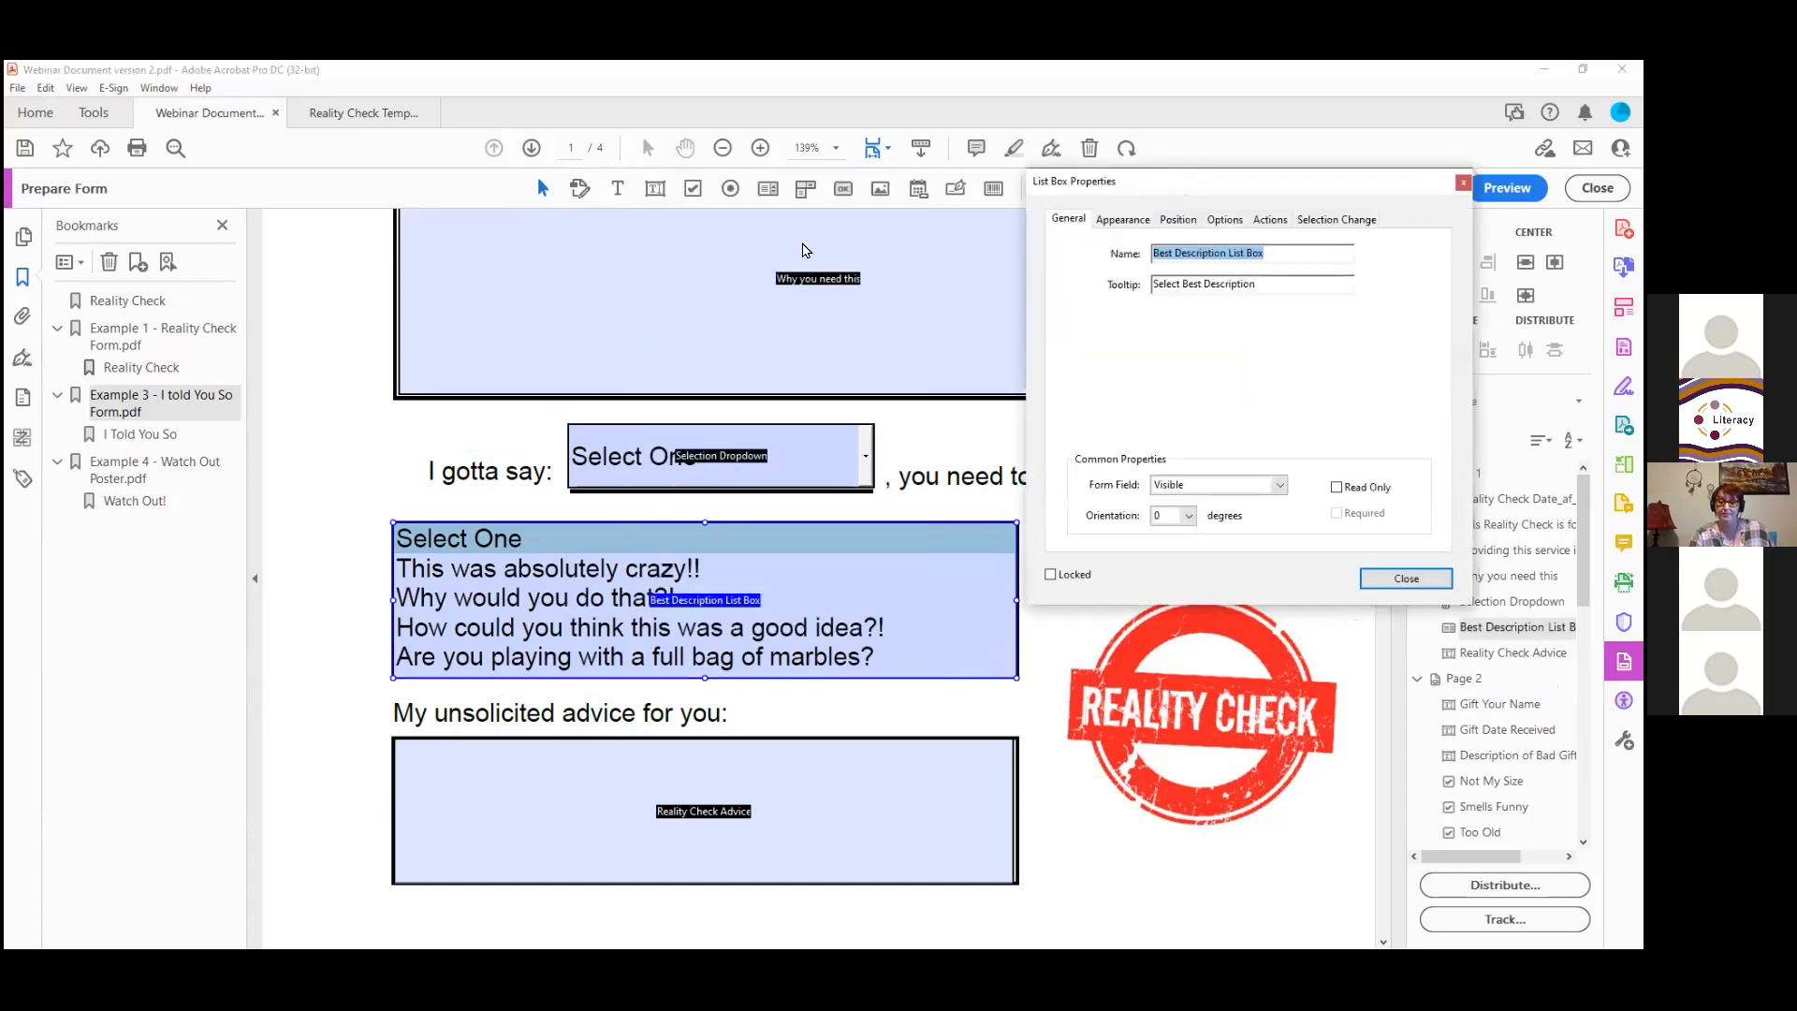
drag(1189, 182, 808, 249)
click(844, 286)
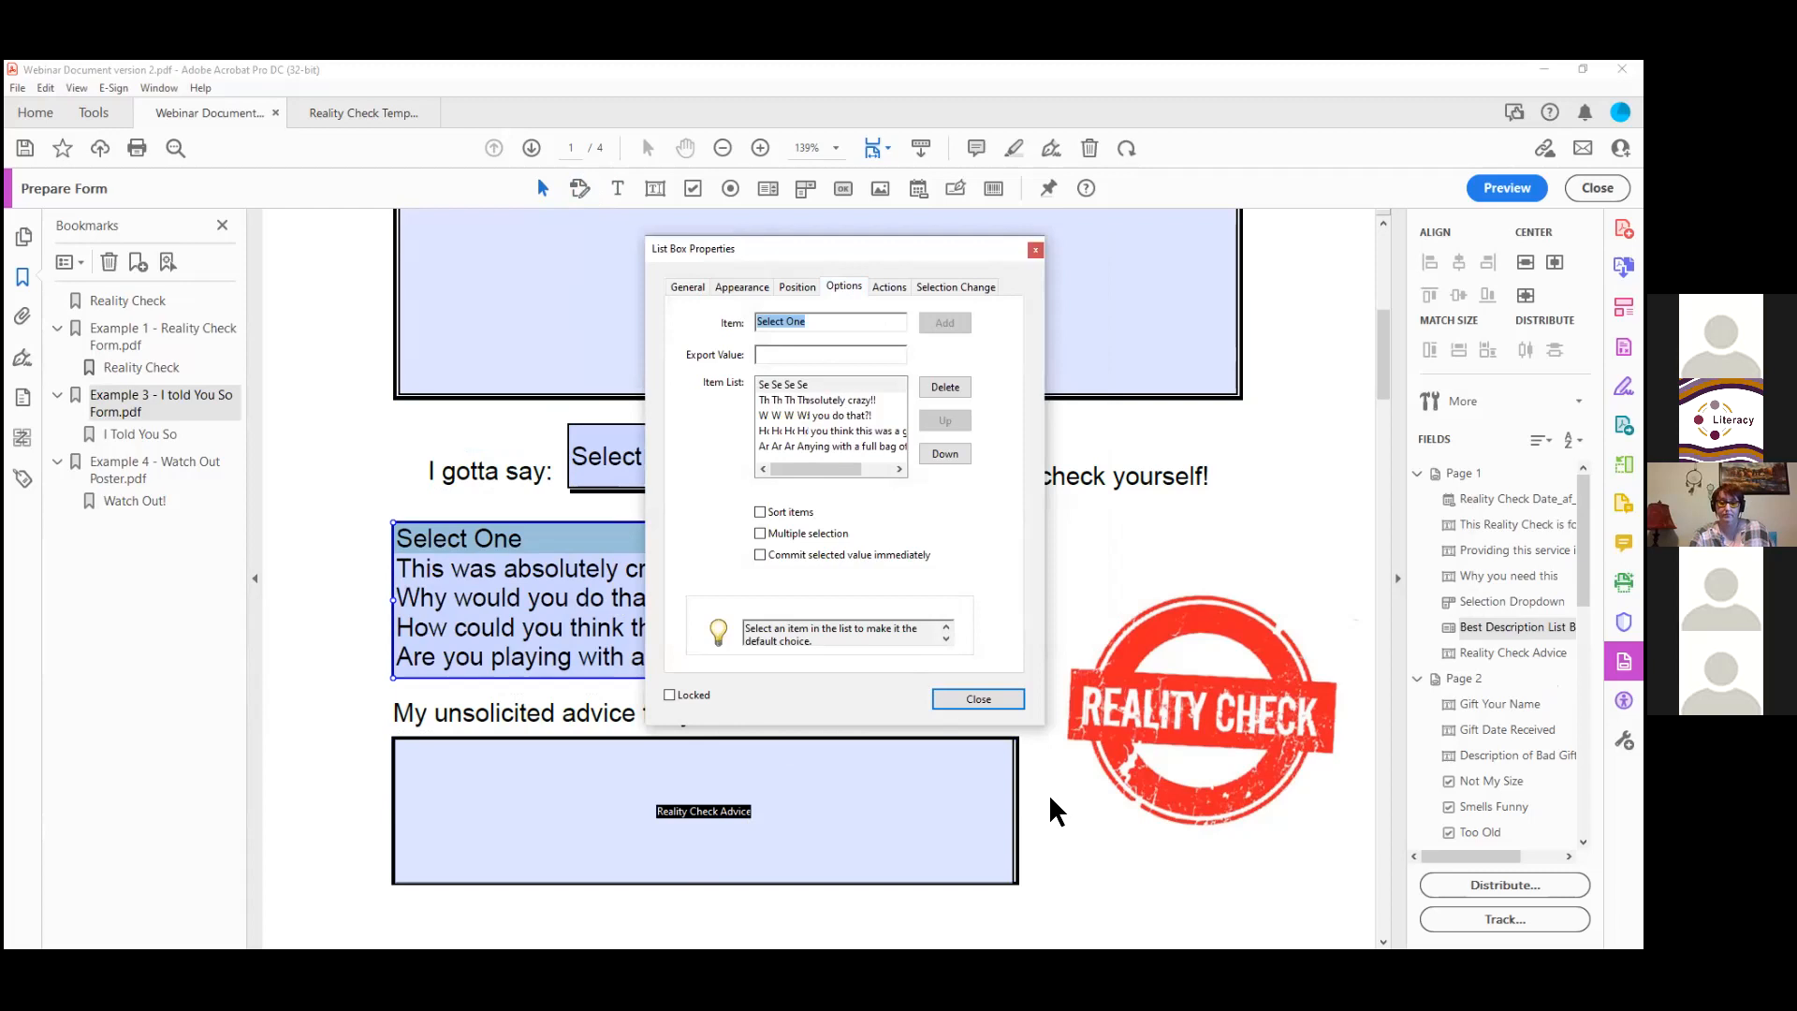
click(979, 694)
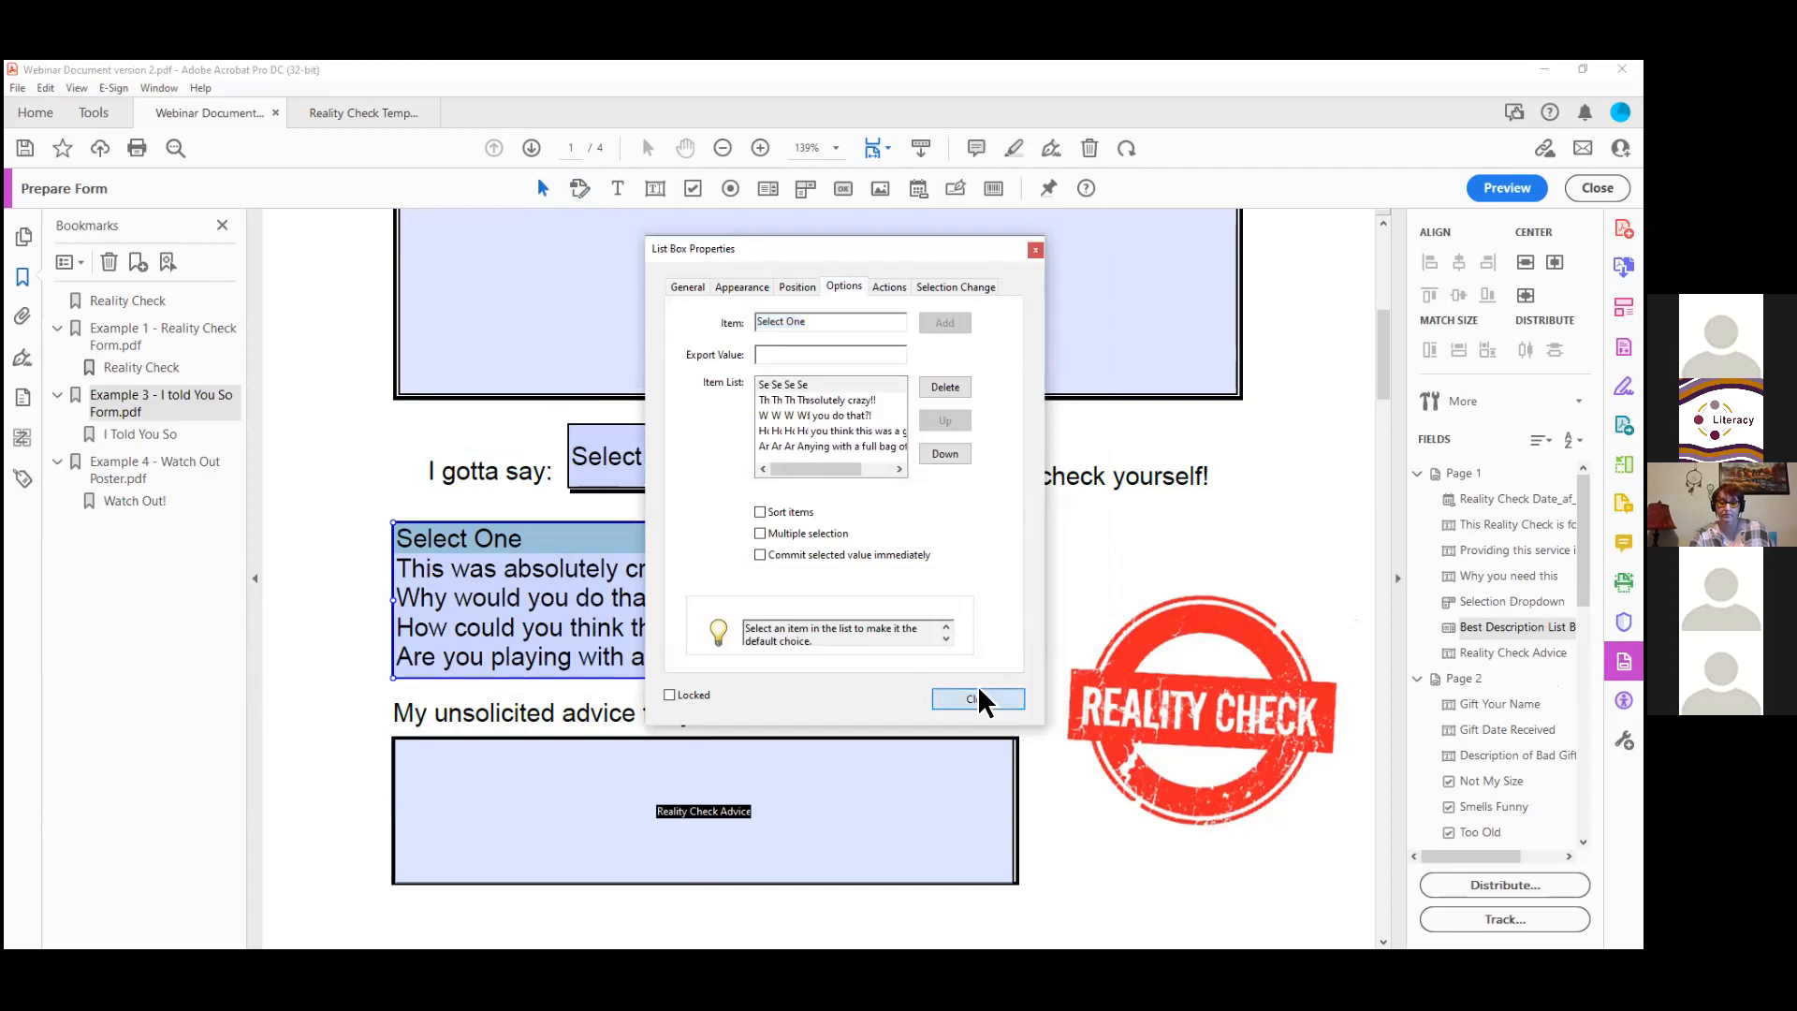
click(1049, 557)
click(1049, 490)
click(1089, 474)
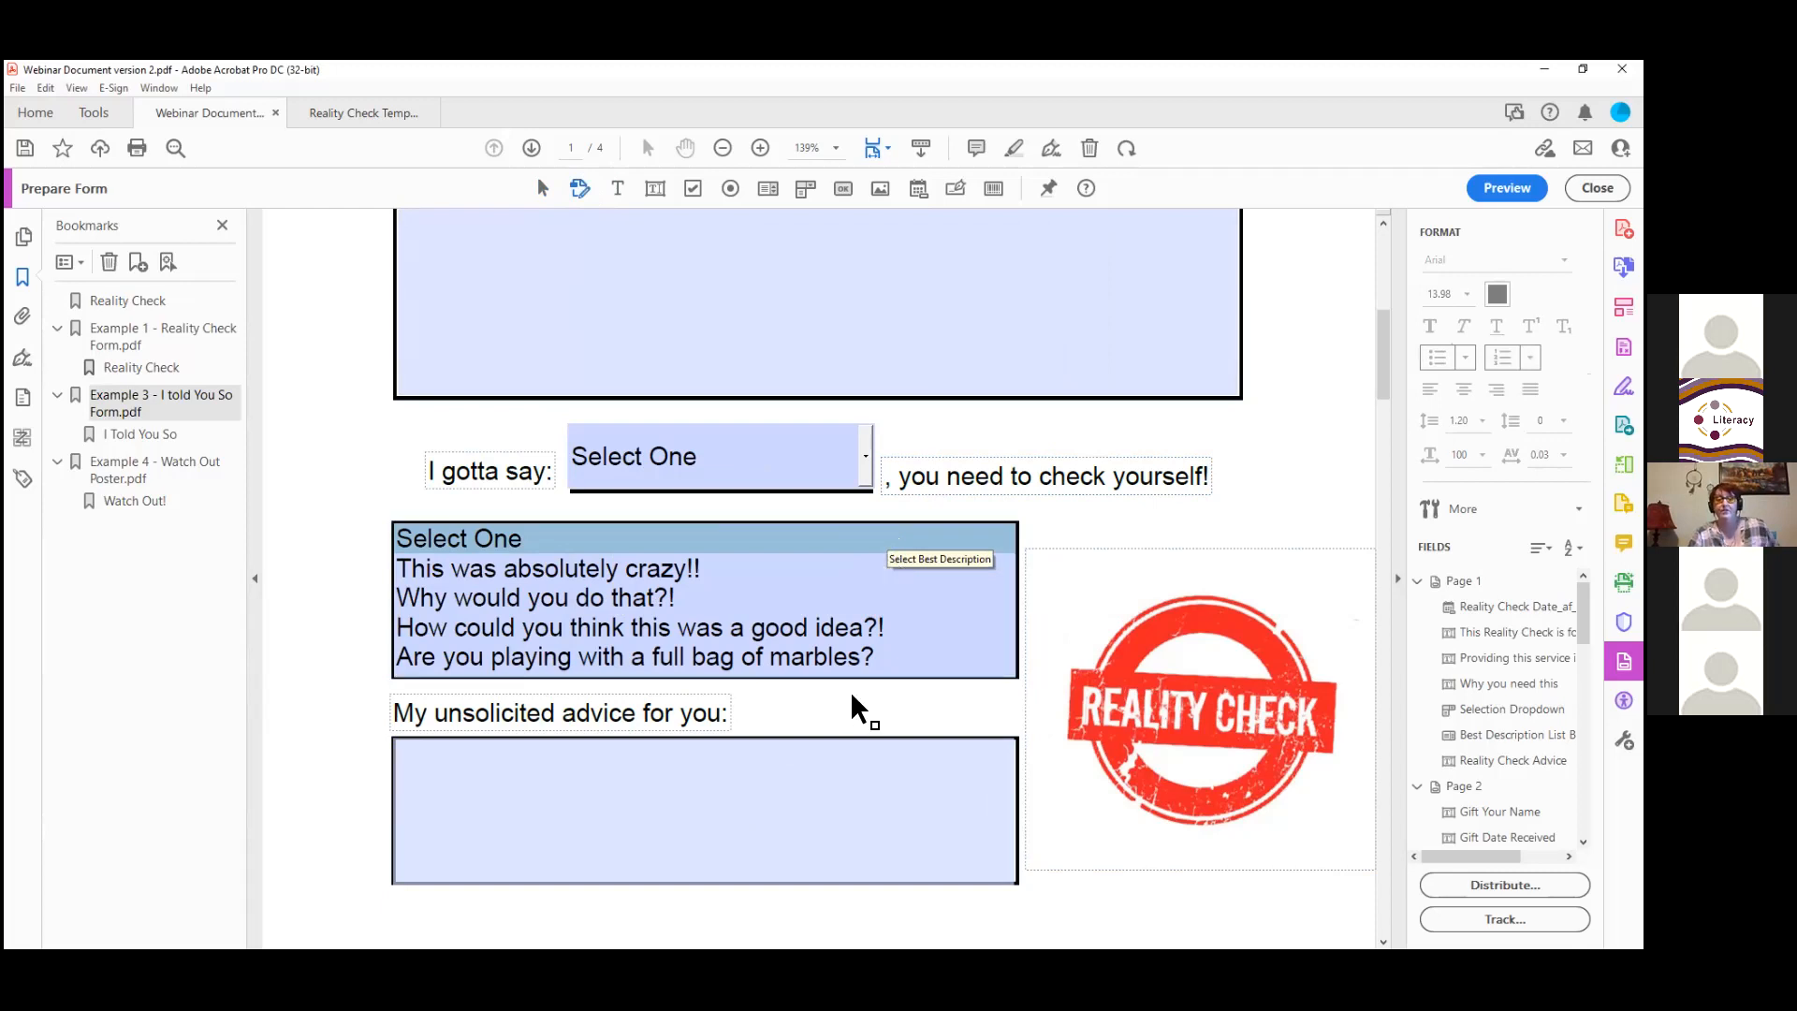
Step: Tick the "Smells Funny" and "Not Cool or Fun" reasons for complaint on the Gift Complaint Form
scroll(794, 665, down, 3)
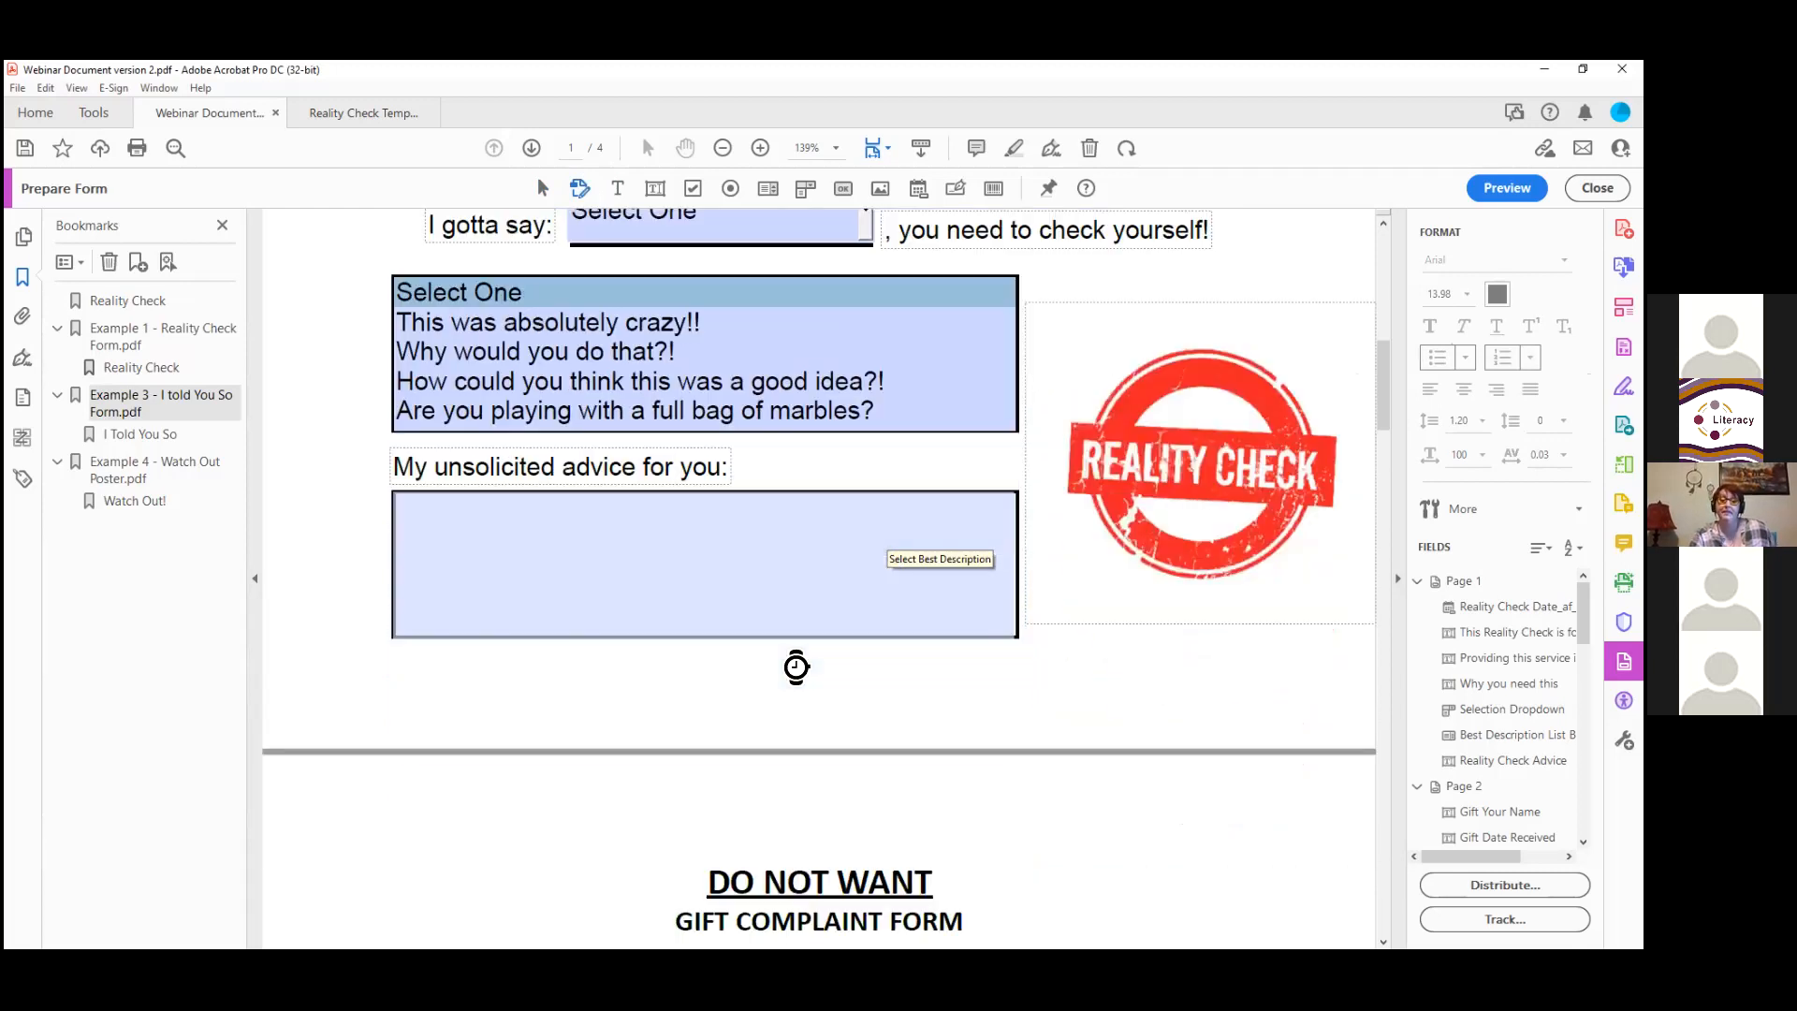
scroll(793, 681, down, 3)
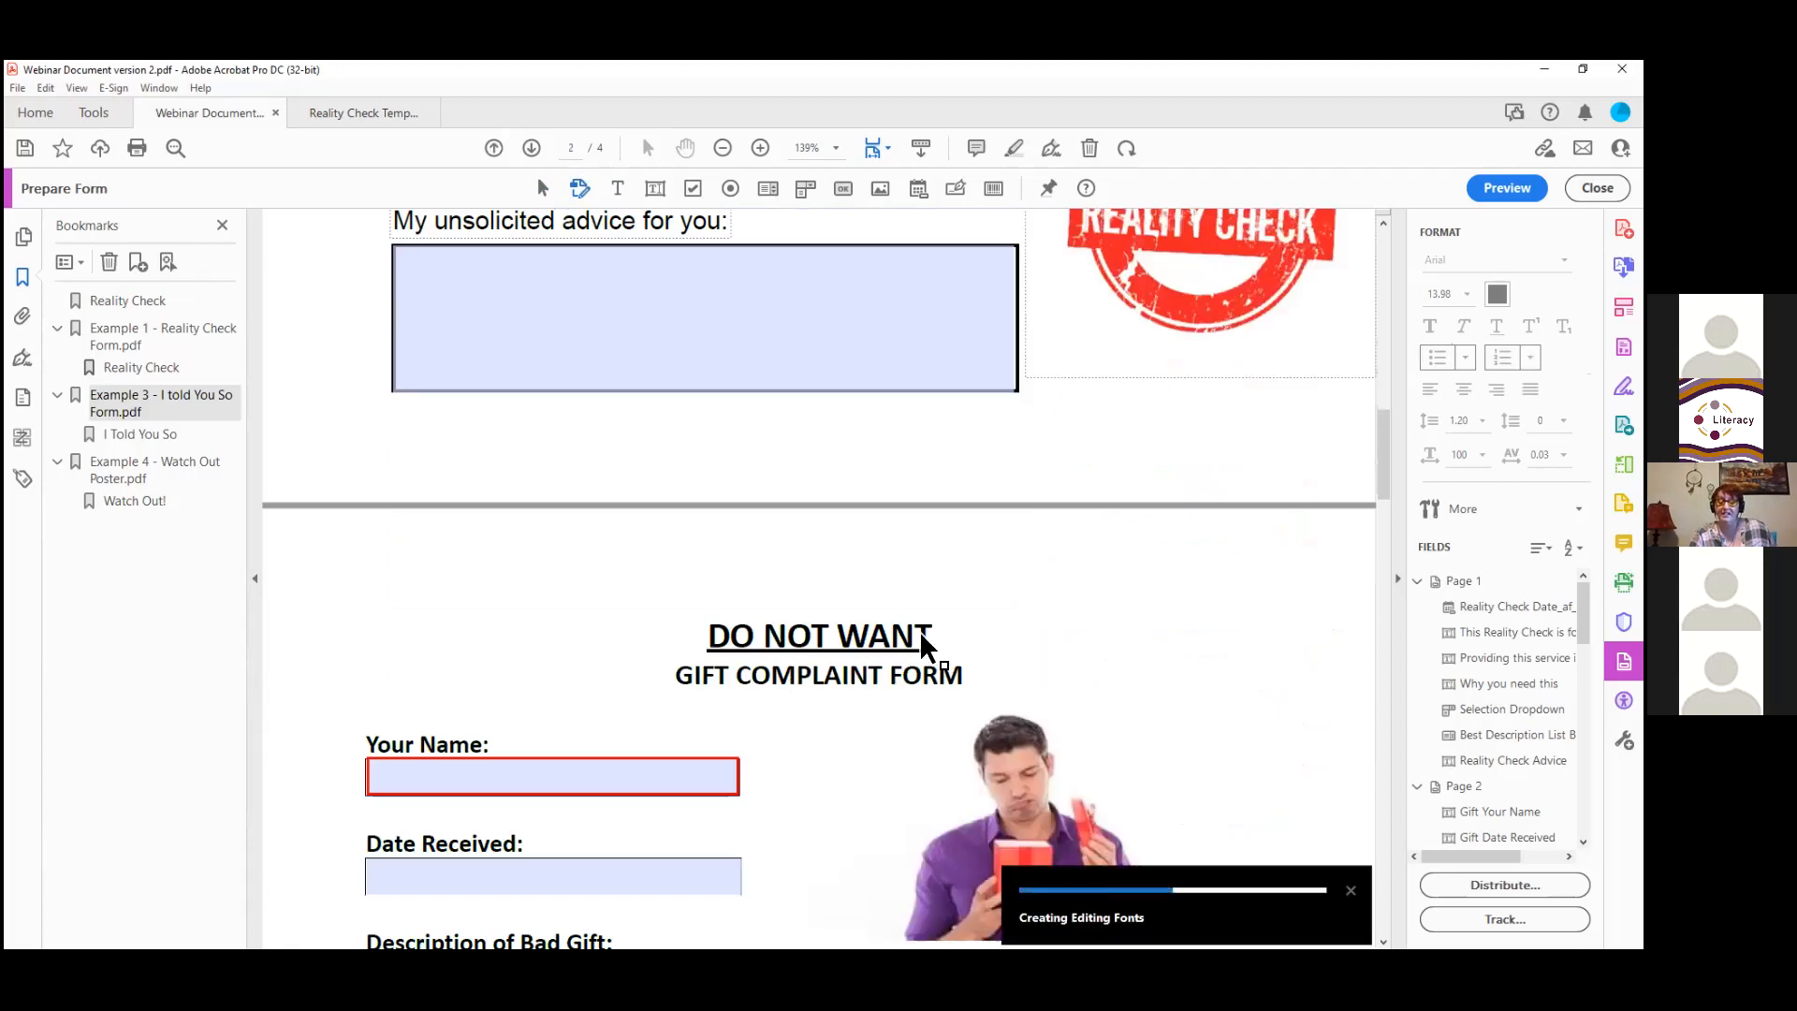
scroll(1325, 743, down, 6)
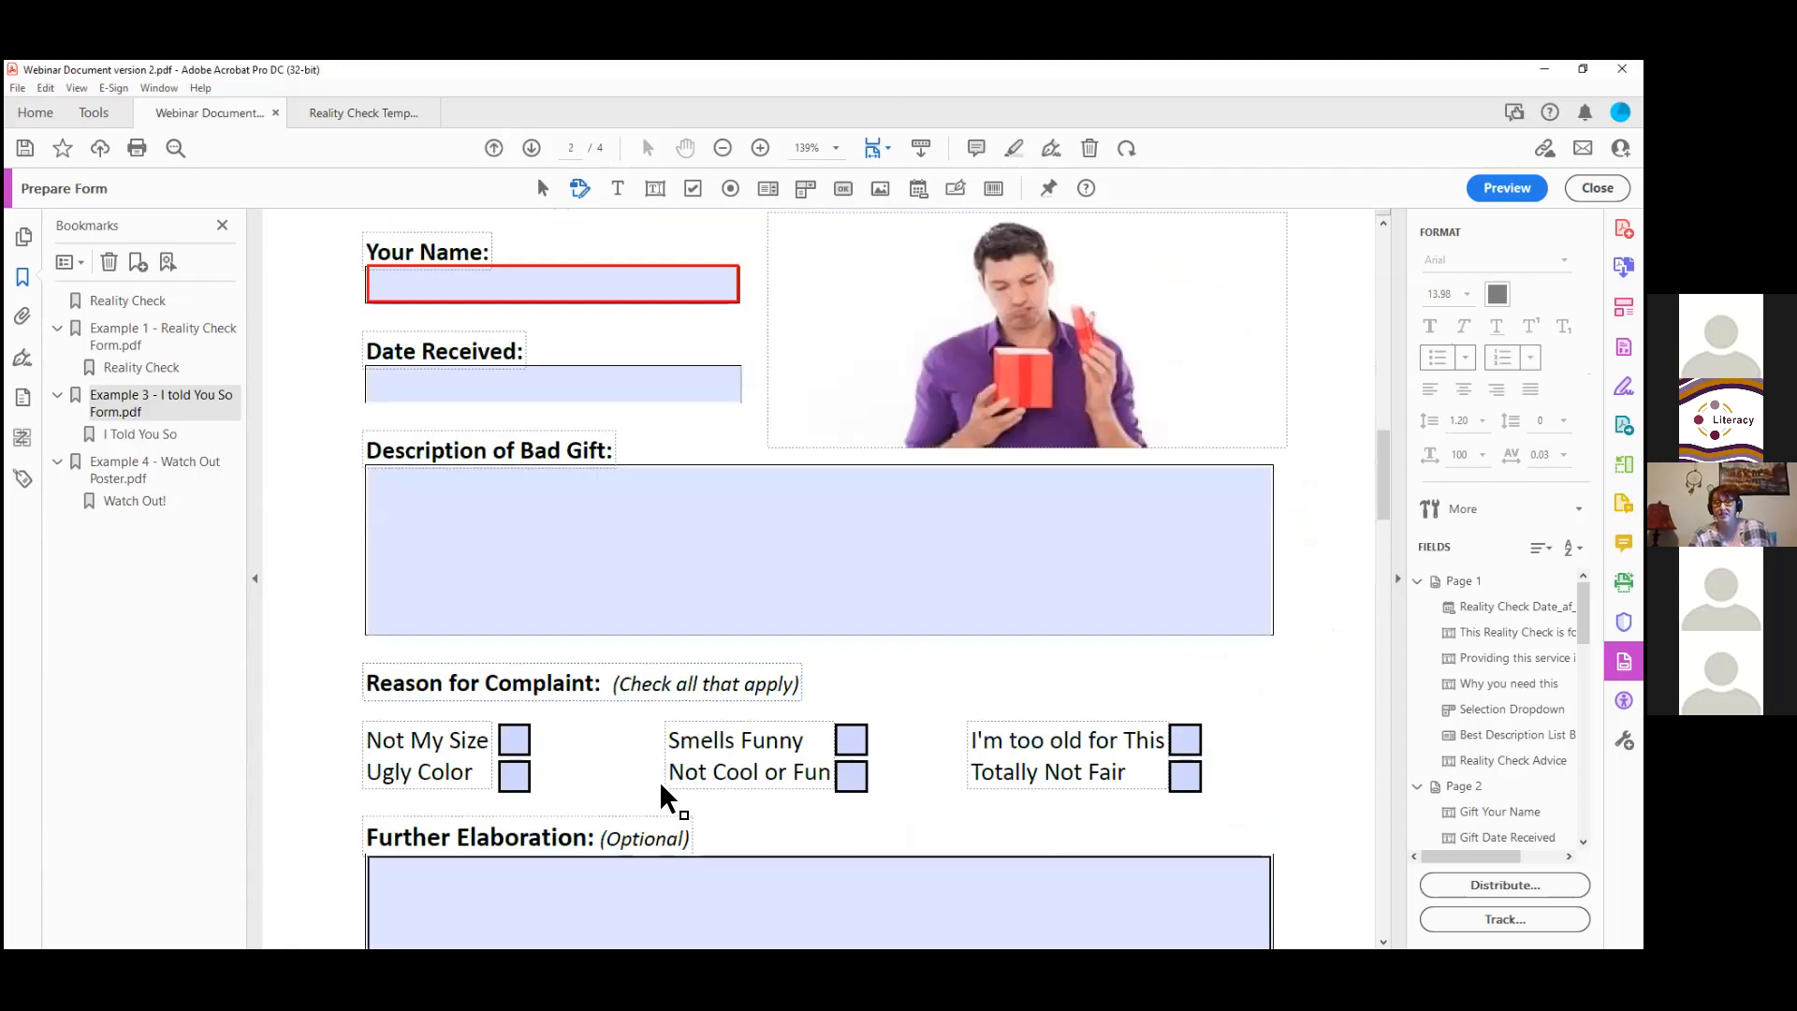
scroll(561, 693, down, 1)
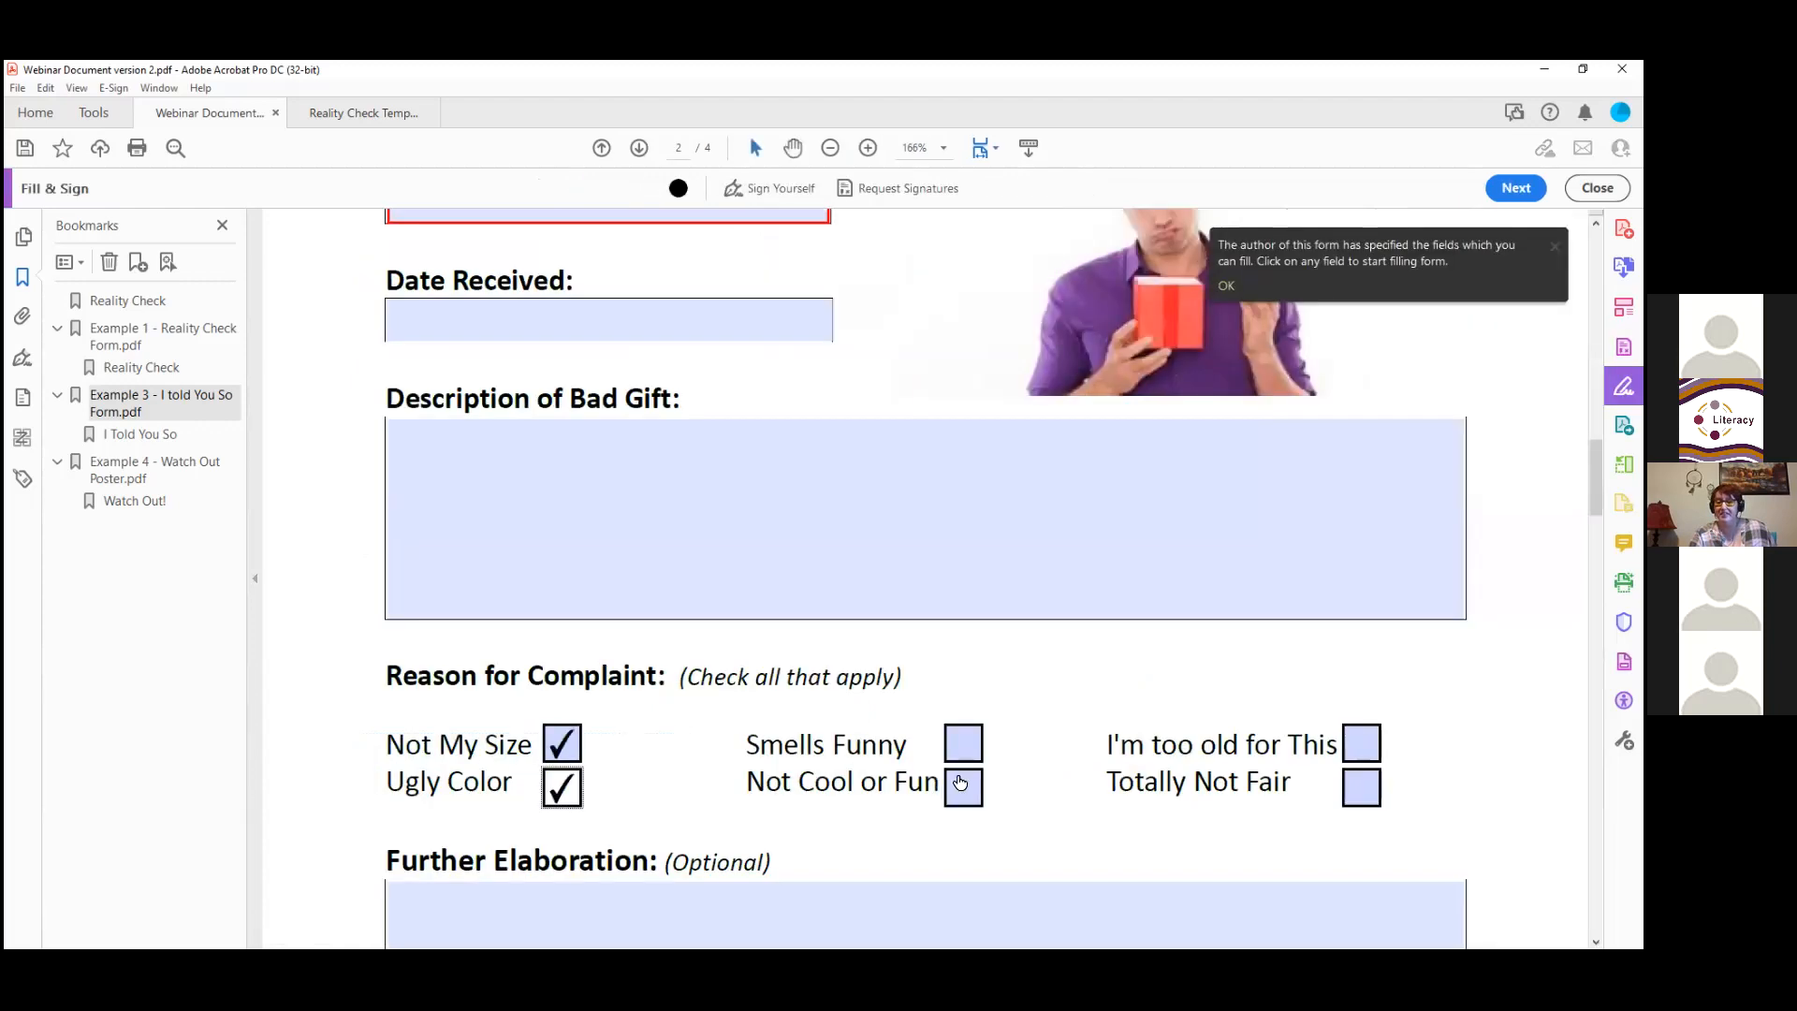
click(963, 745)
click(965, 802)
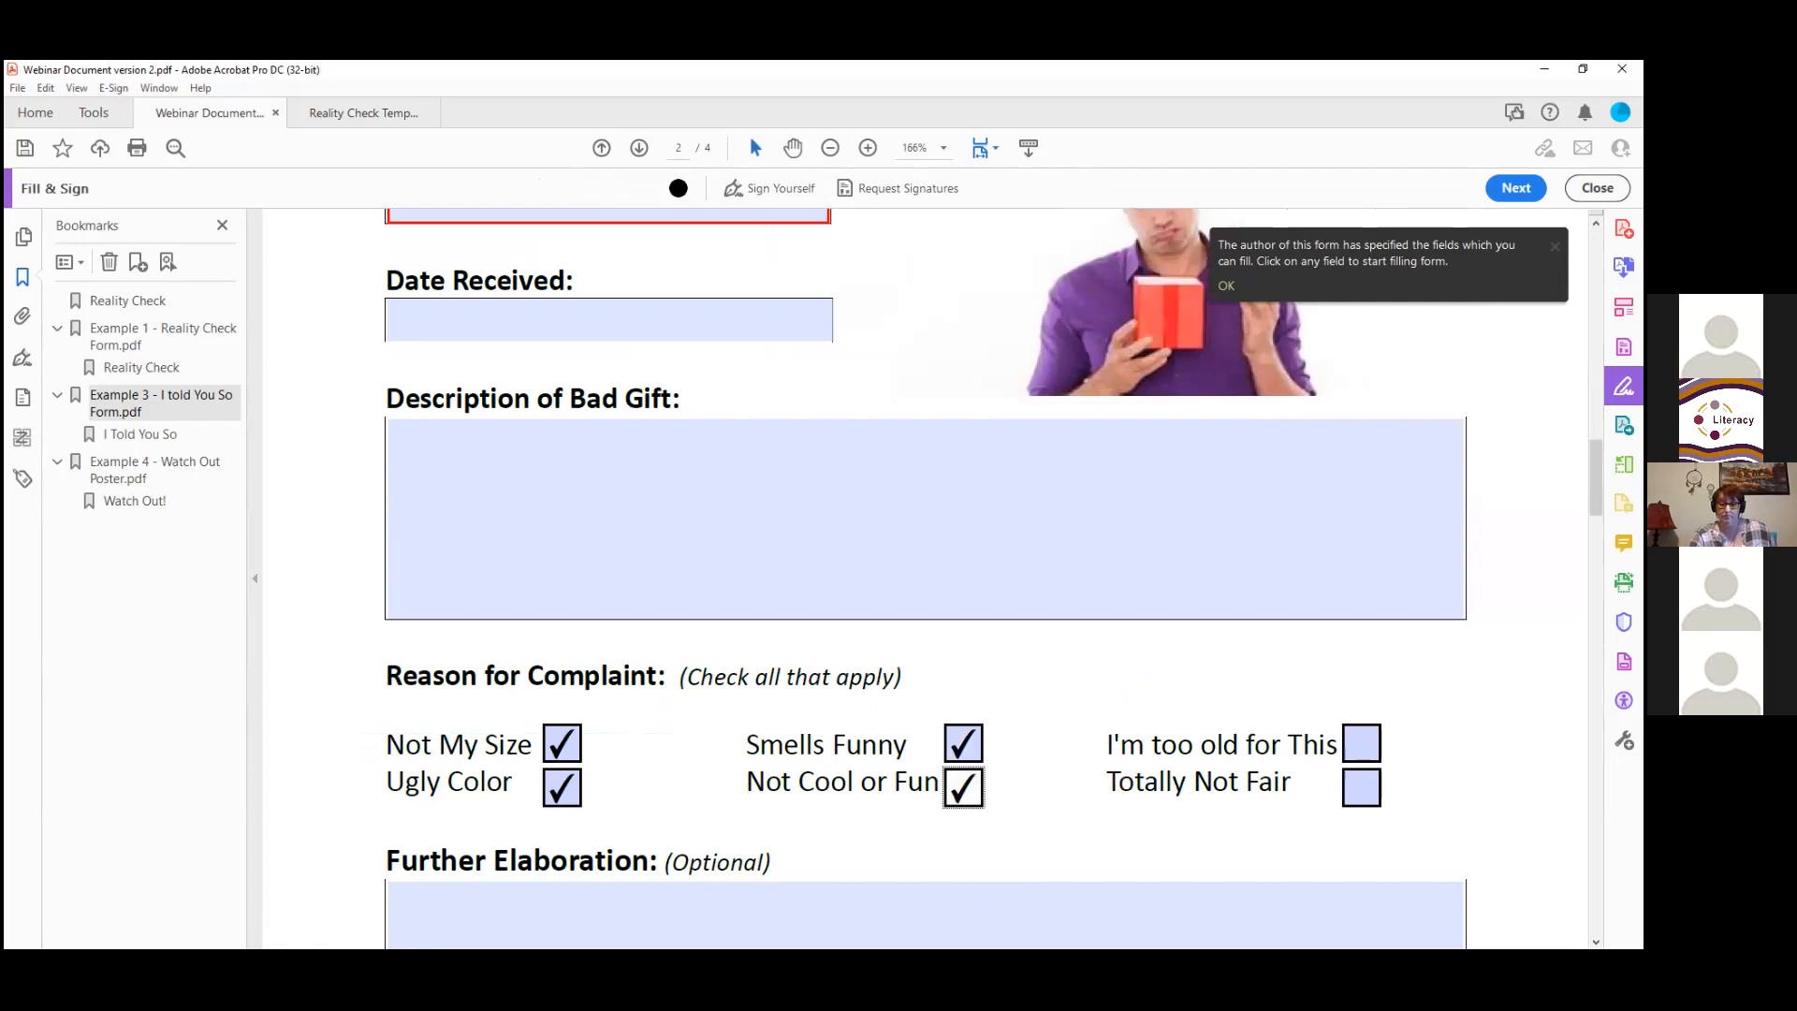
Step: Clear the "Smells Funny", "Not Cool or Fun", "Ugly Color" and "Not My Size" check boxes on the Gift Complaint Form
click(963, 744)
click(963, 788)
click(561, 789)
click(562, 744)
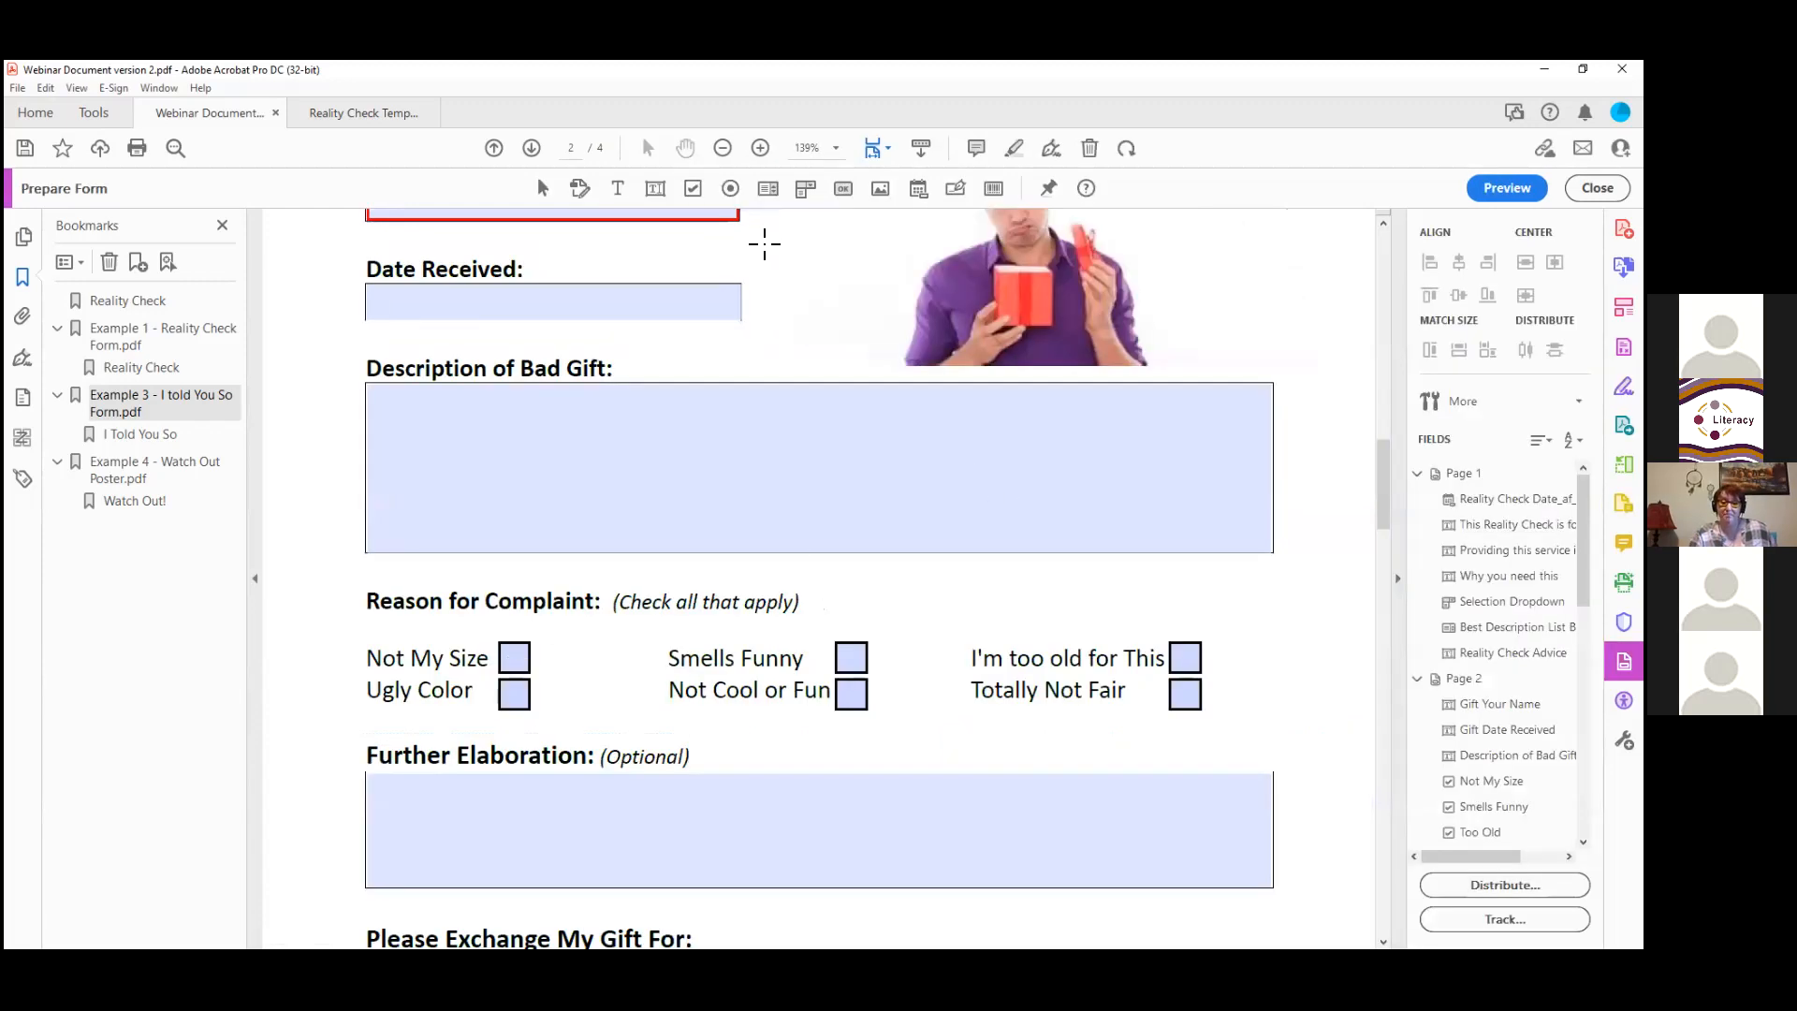
Step: Open the Not My Size check box's properties and examine its name, tooltip and appearance settings
click(542, 188)
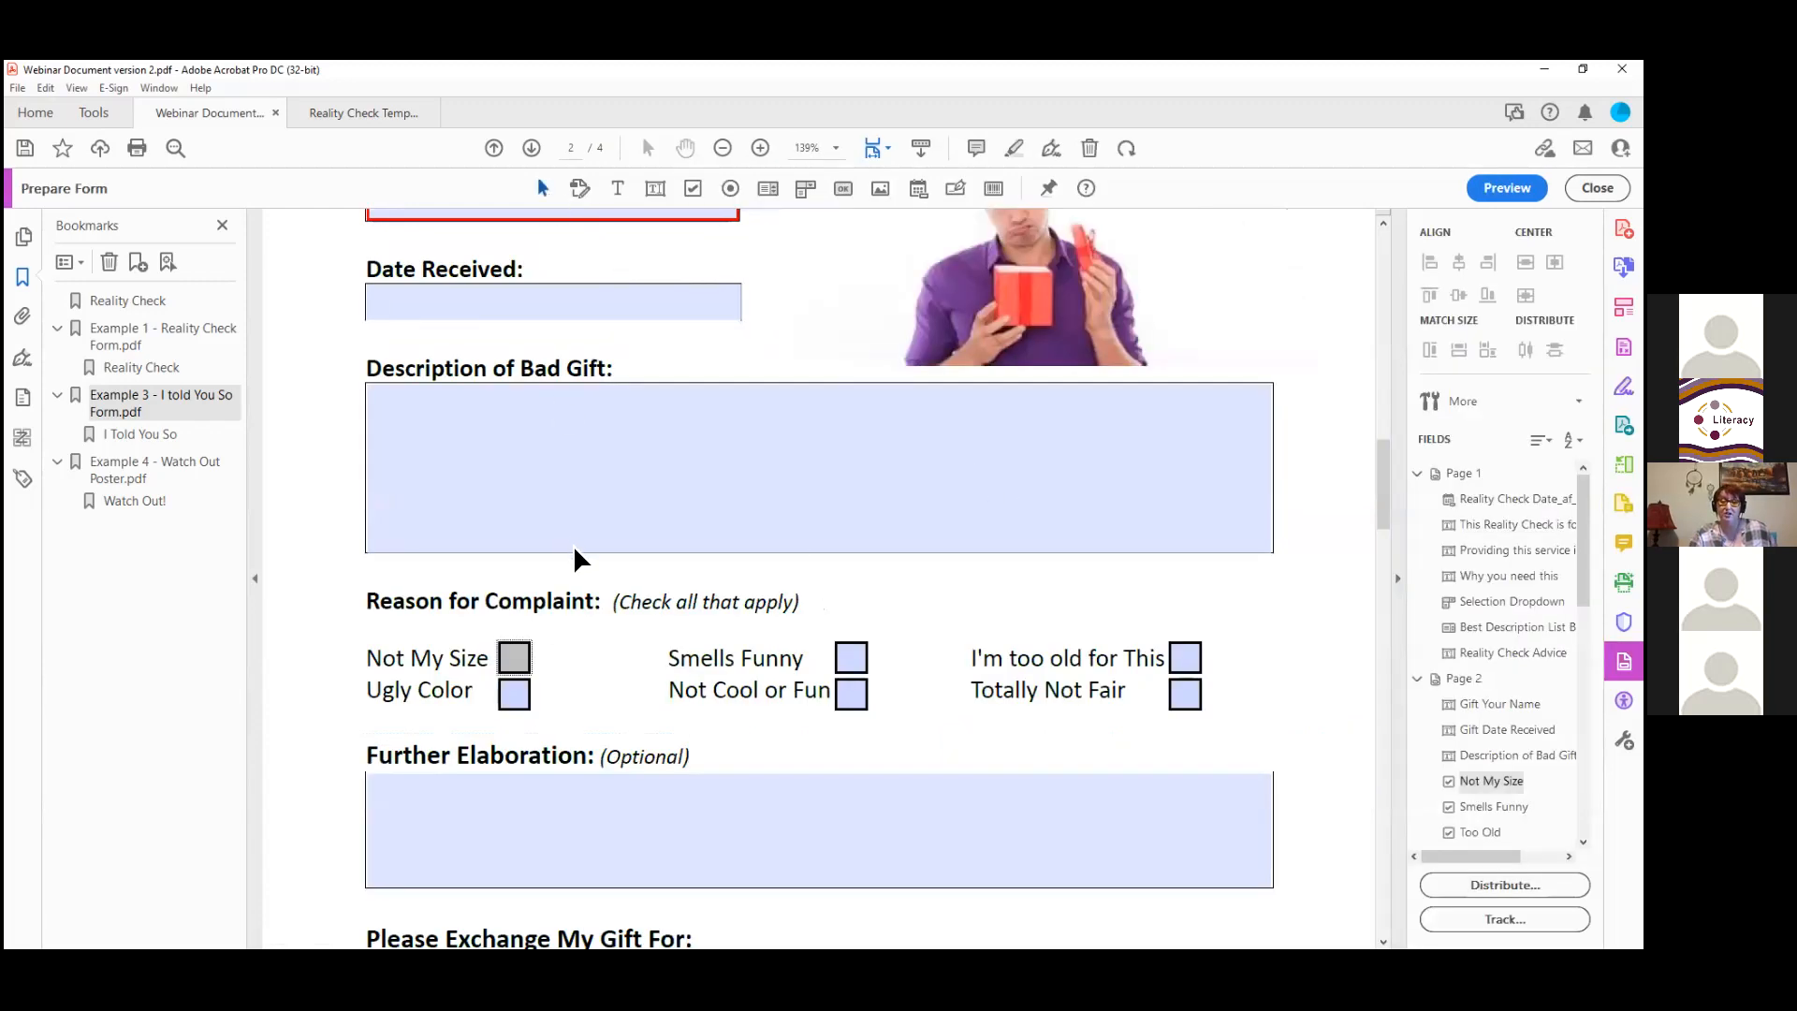
click(517, 665)
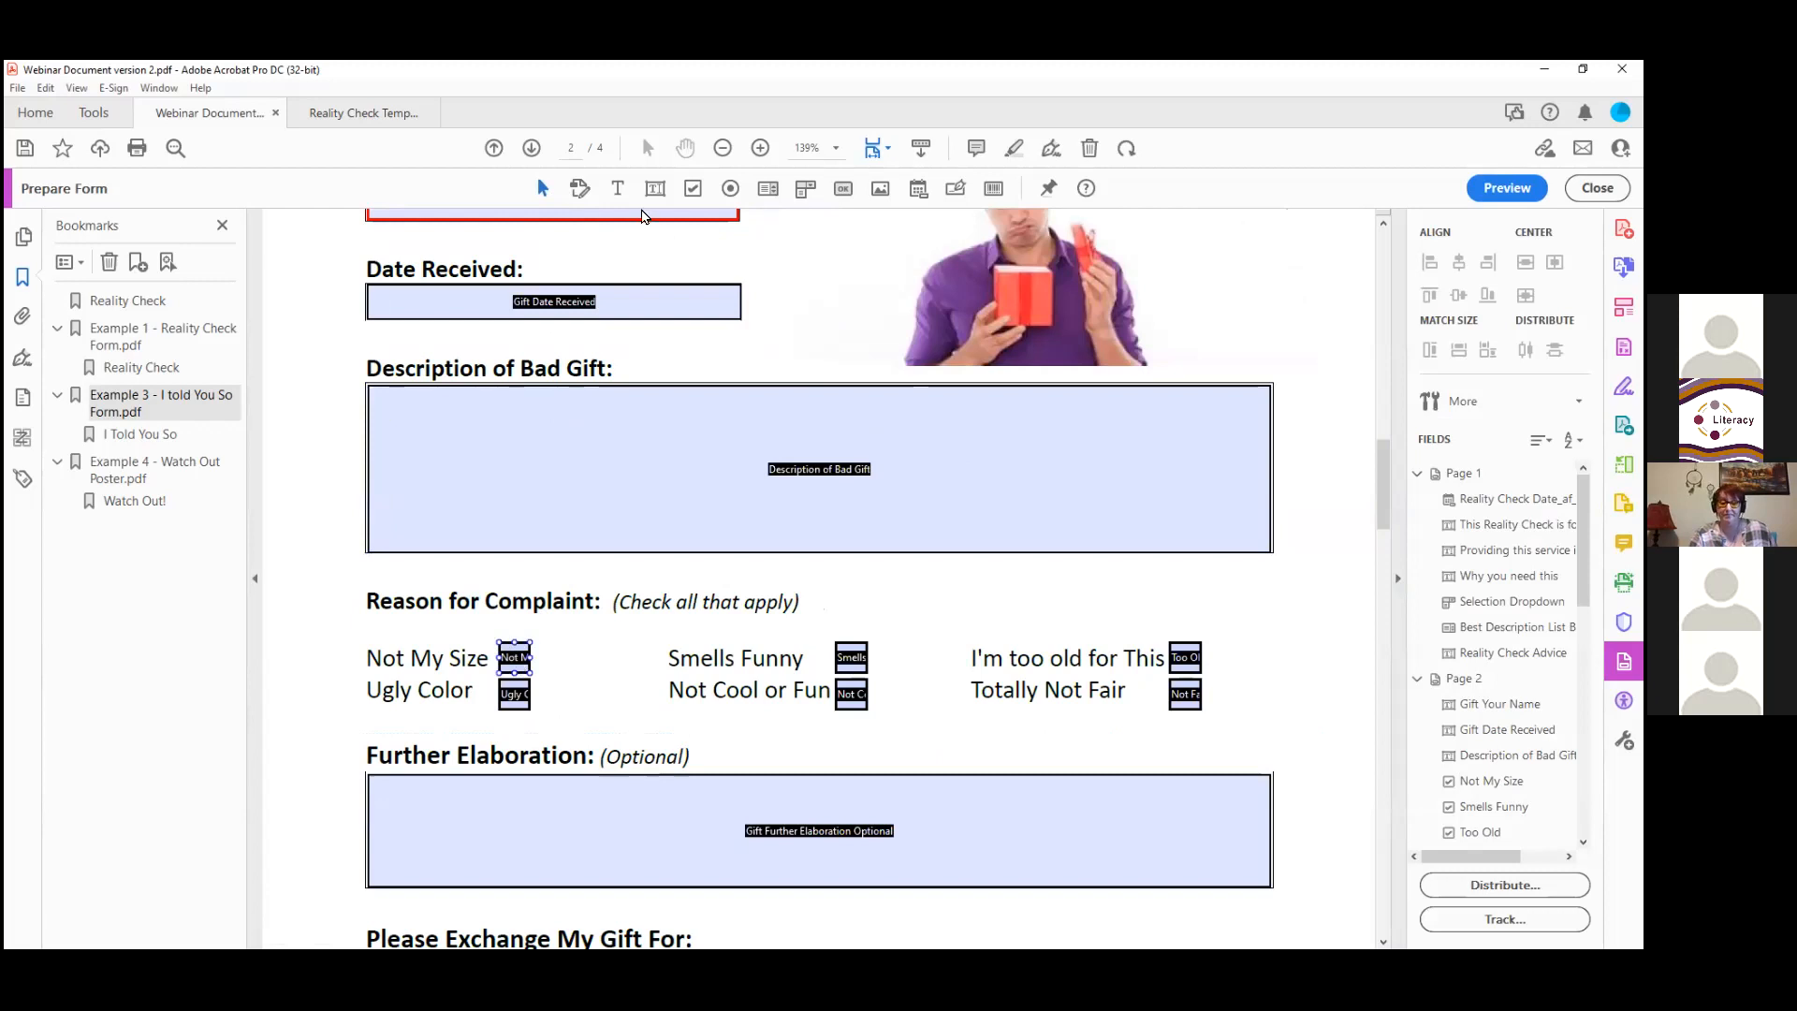
right_click(517, 660)
key(Return)
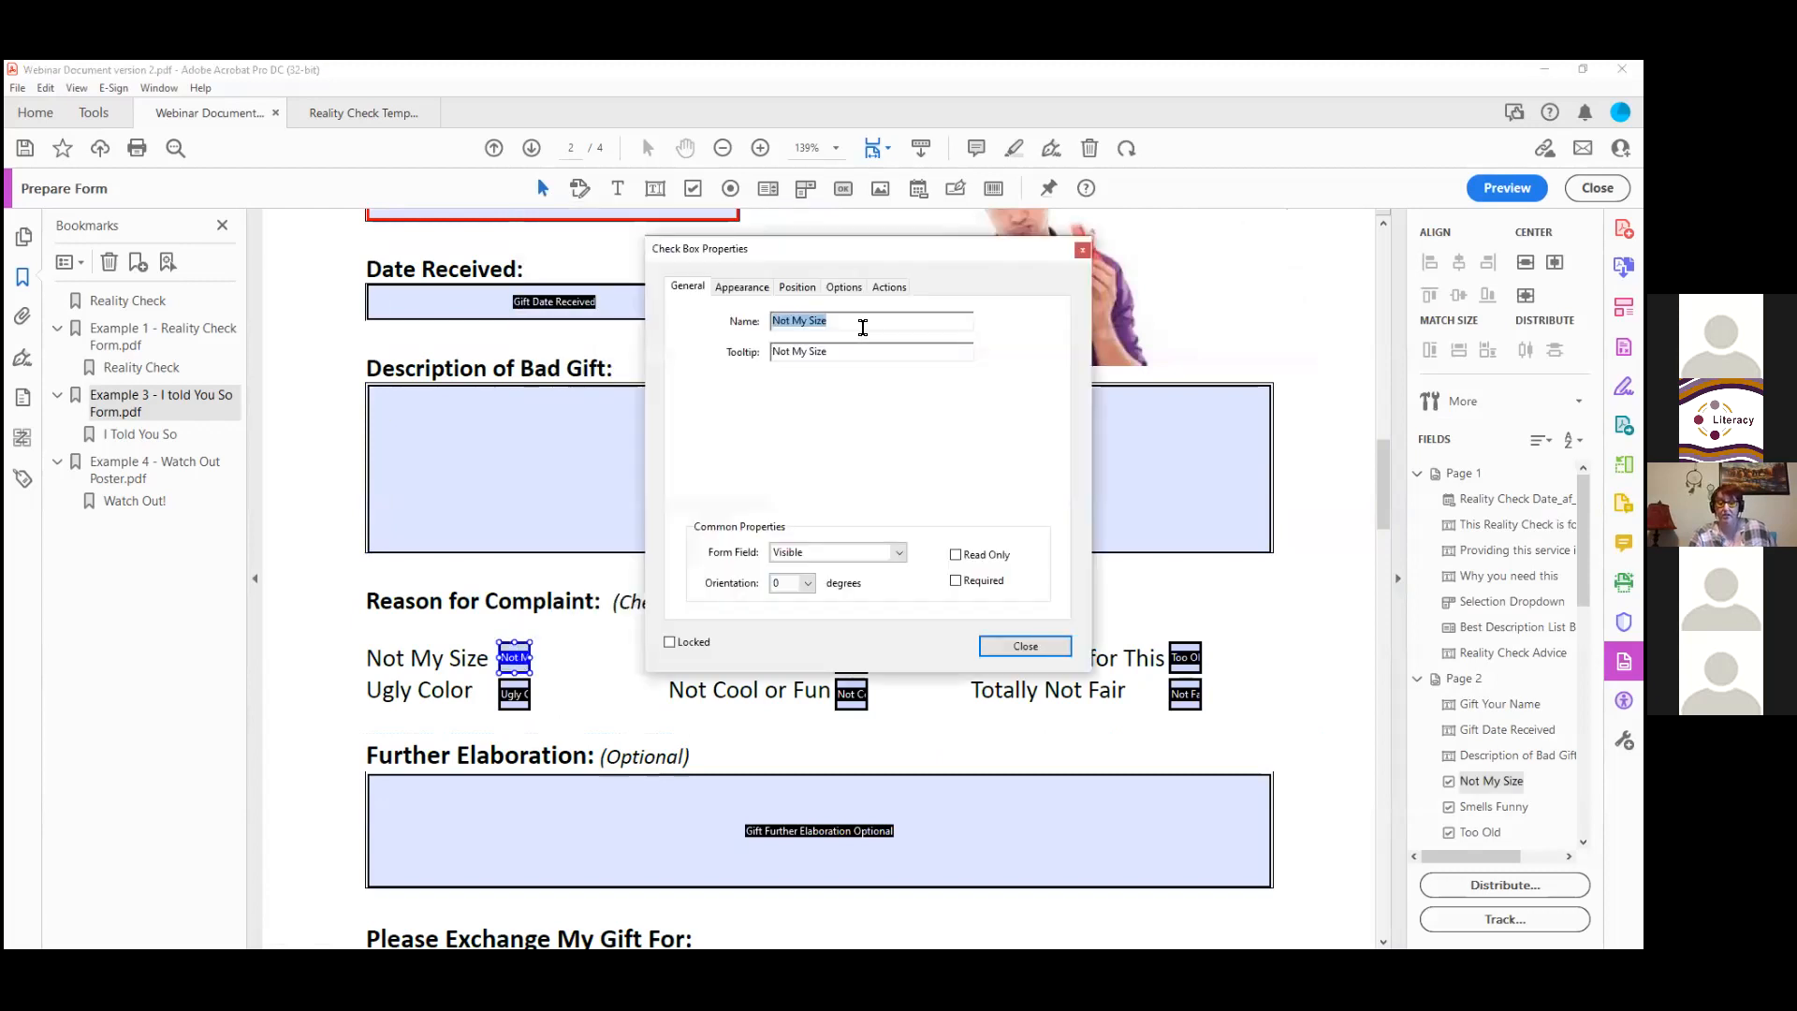
key(Tab)
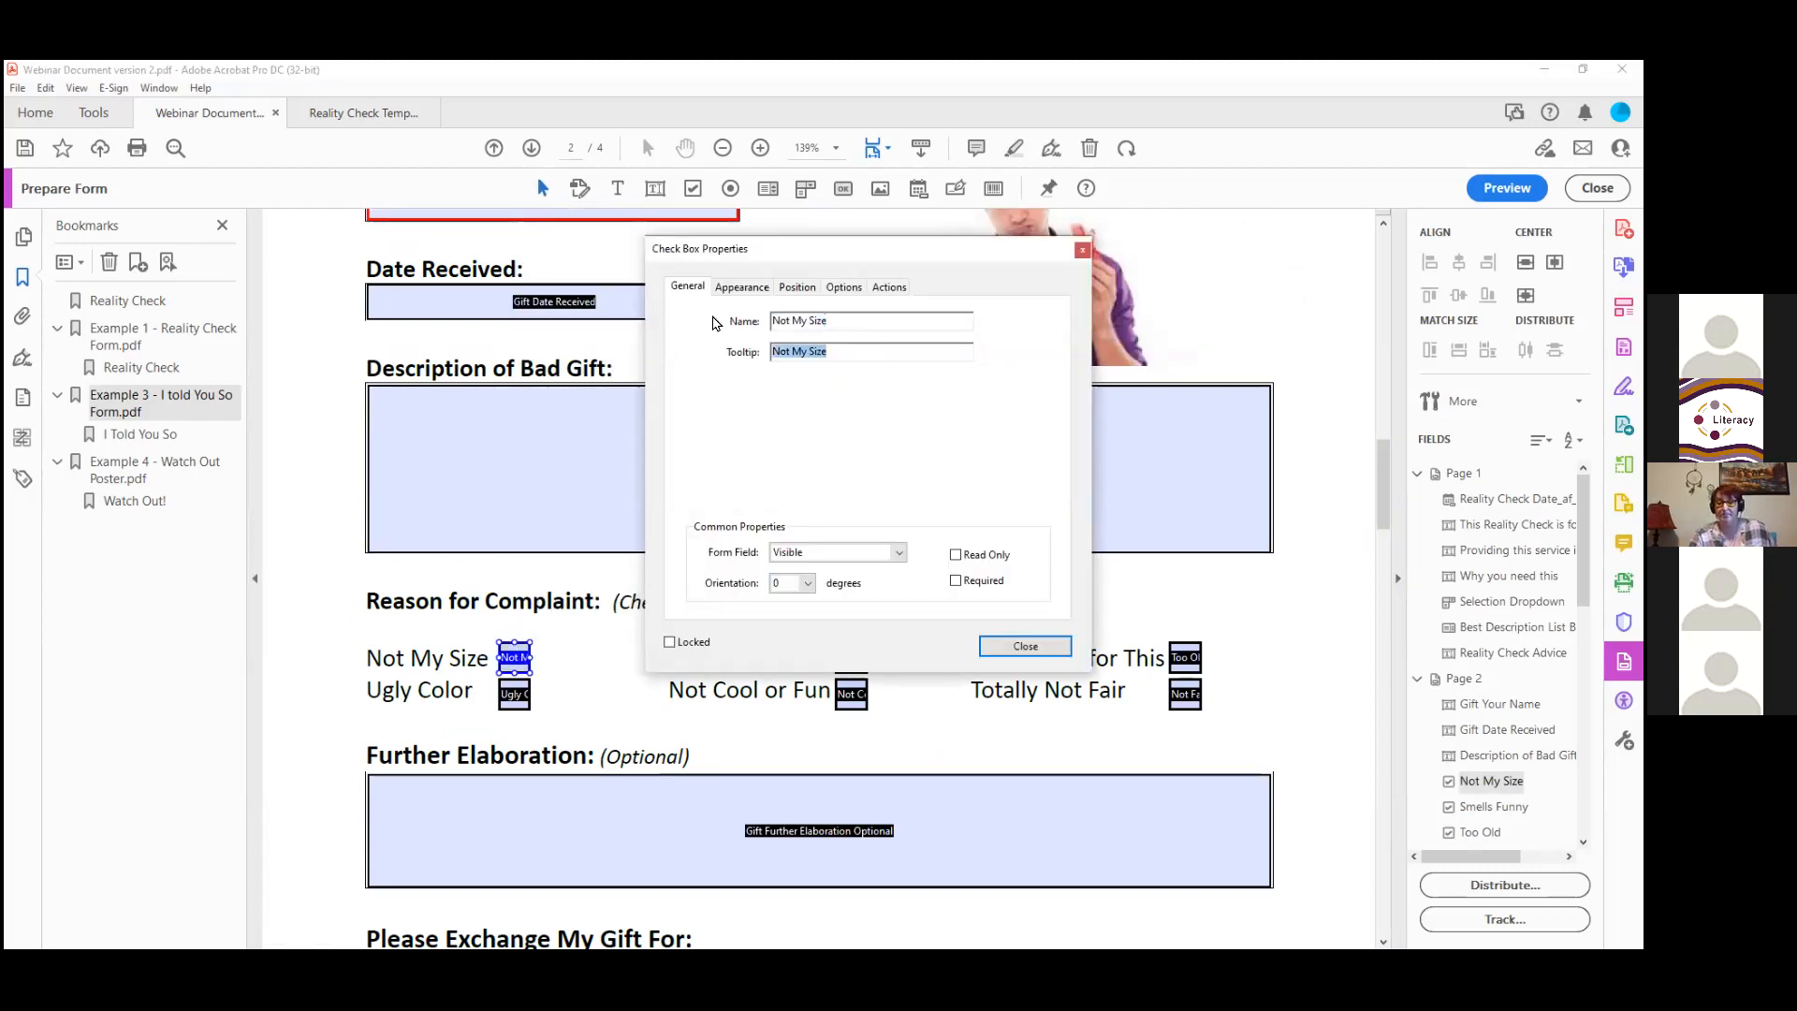
click(746, 287)
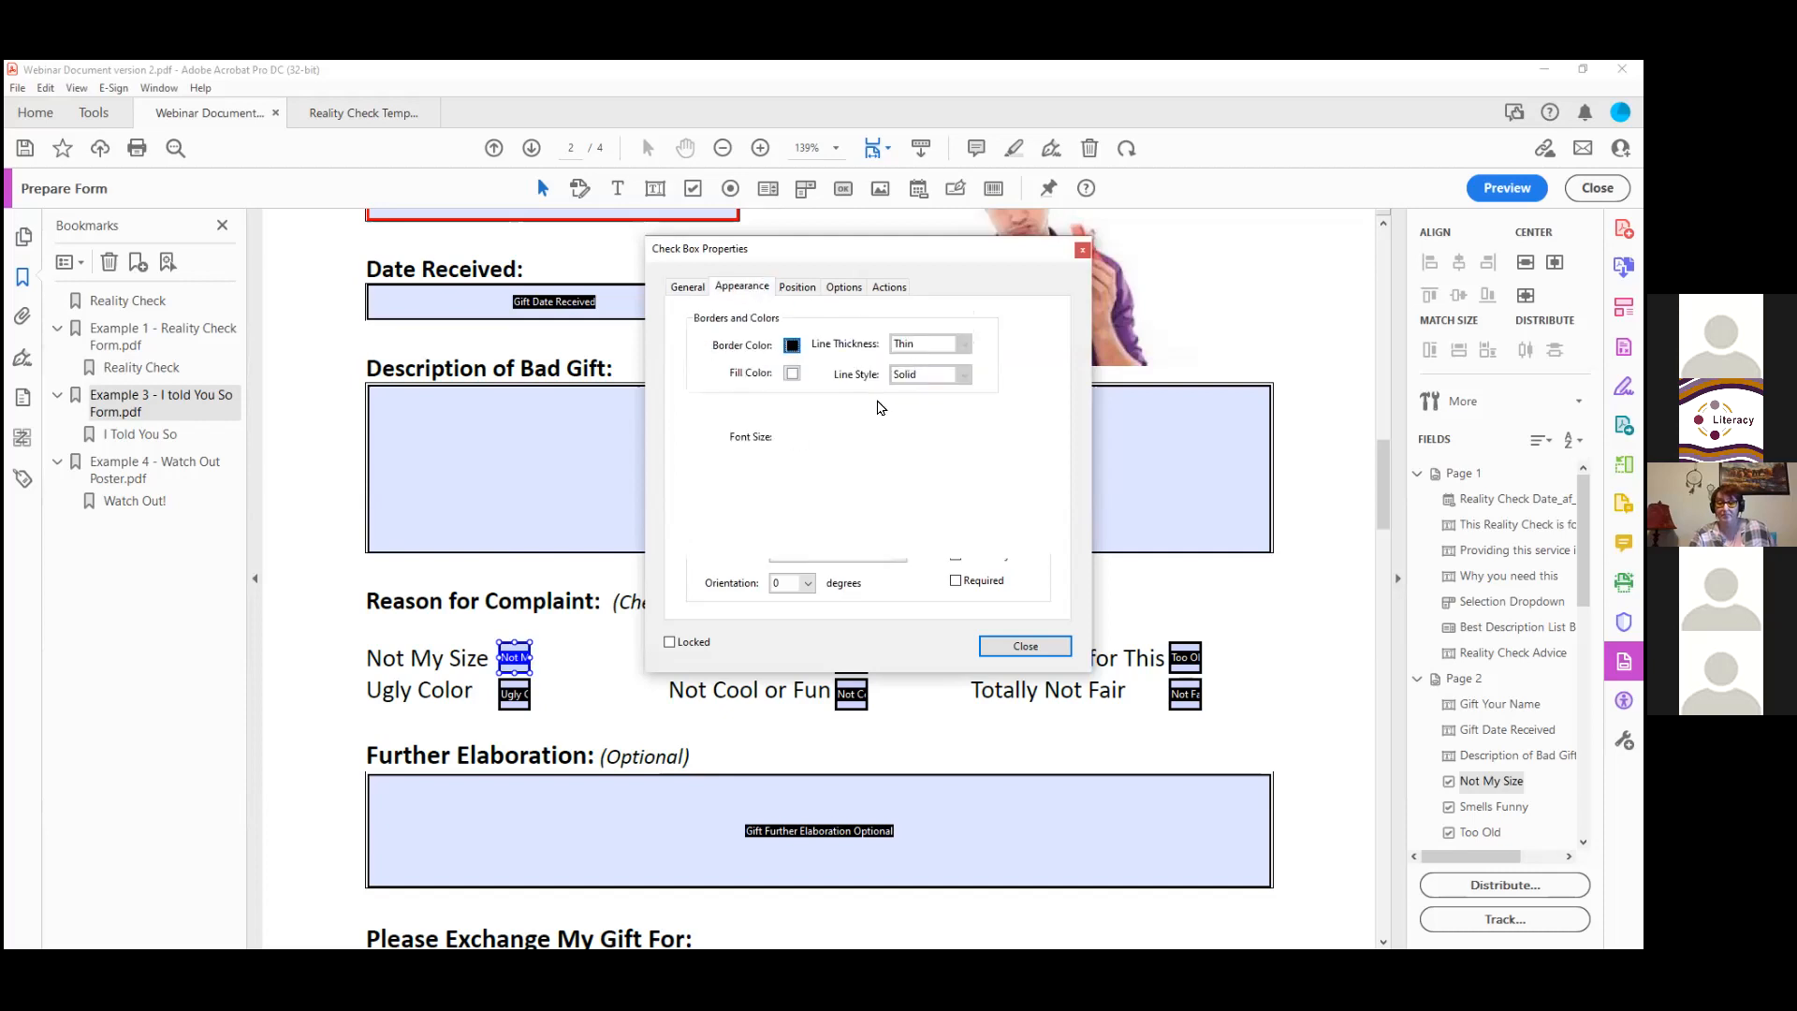
Step: Set the Not My Size check box style to Circle and close its properties
click(844, 288)
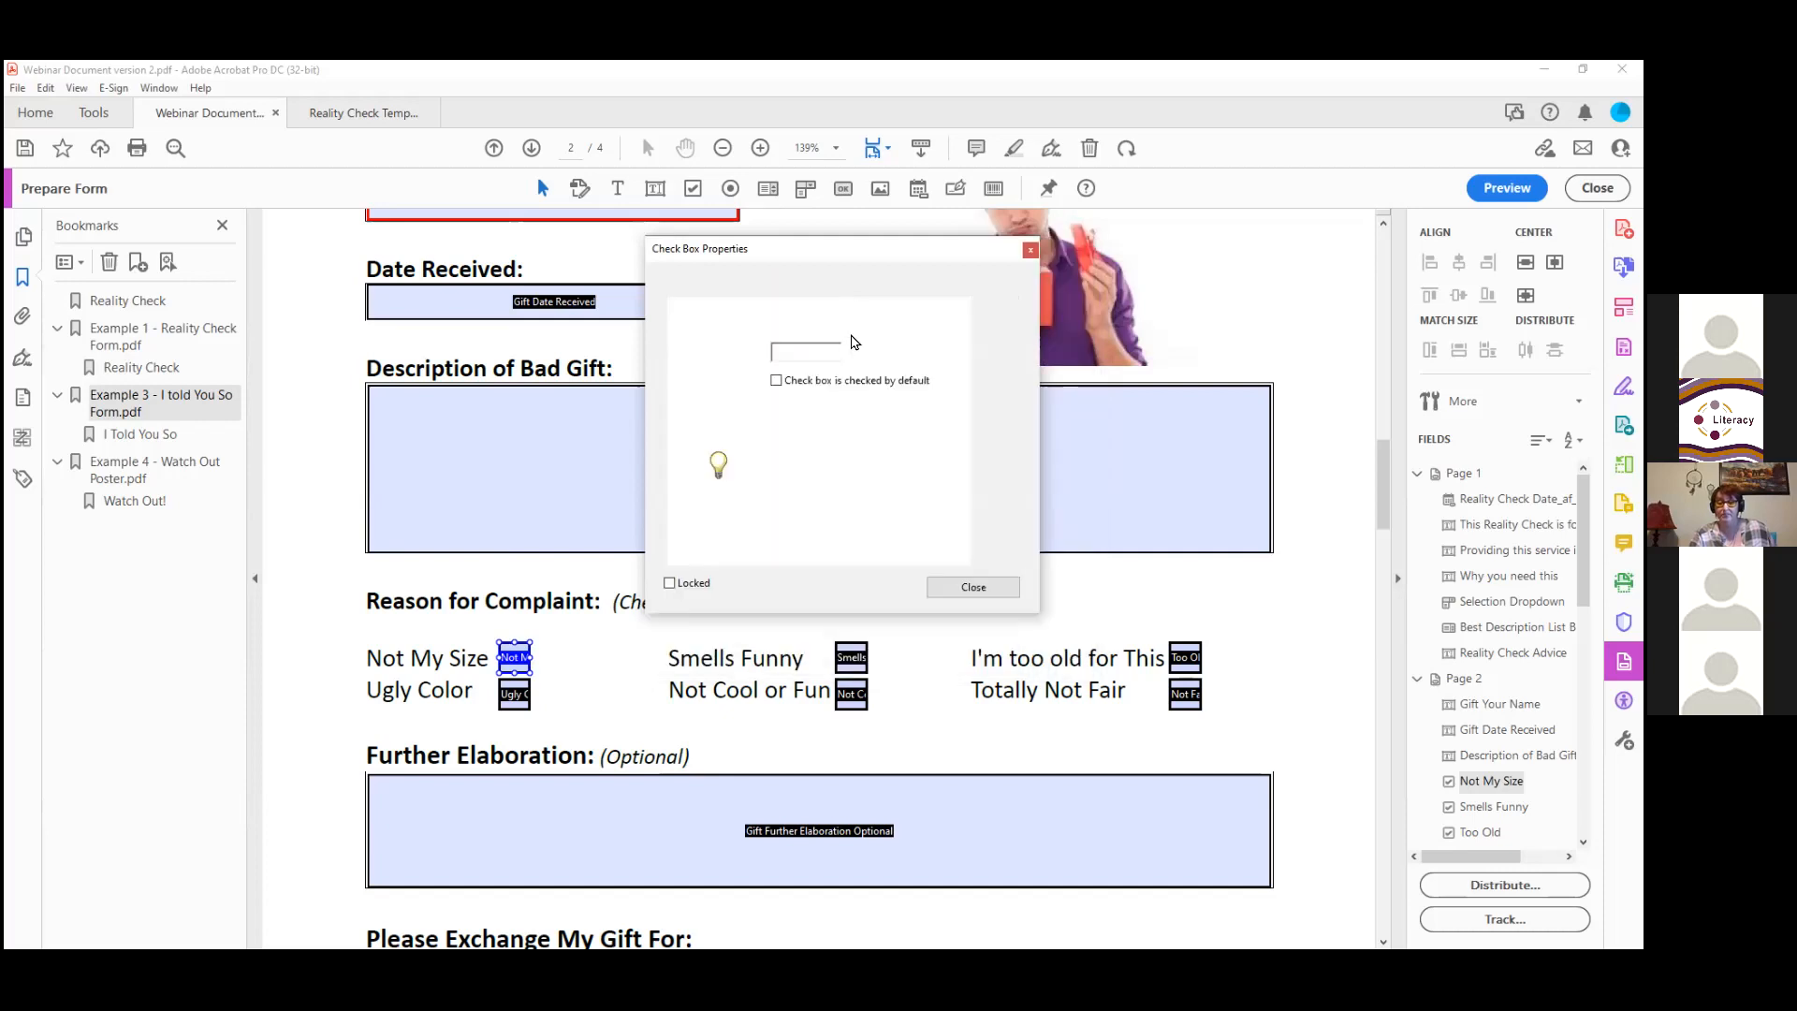
click(836, 325)
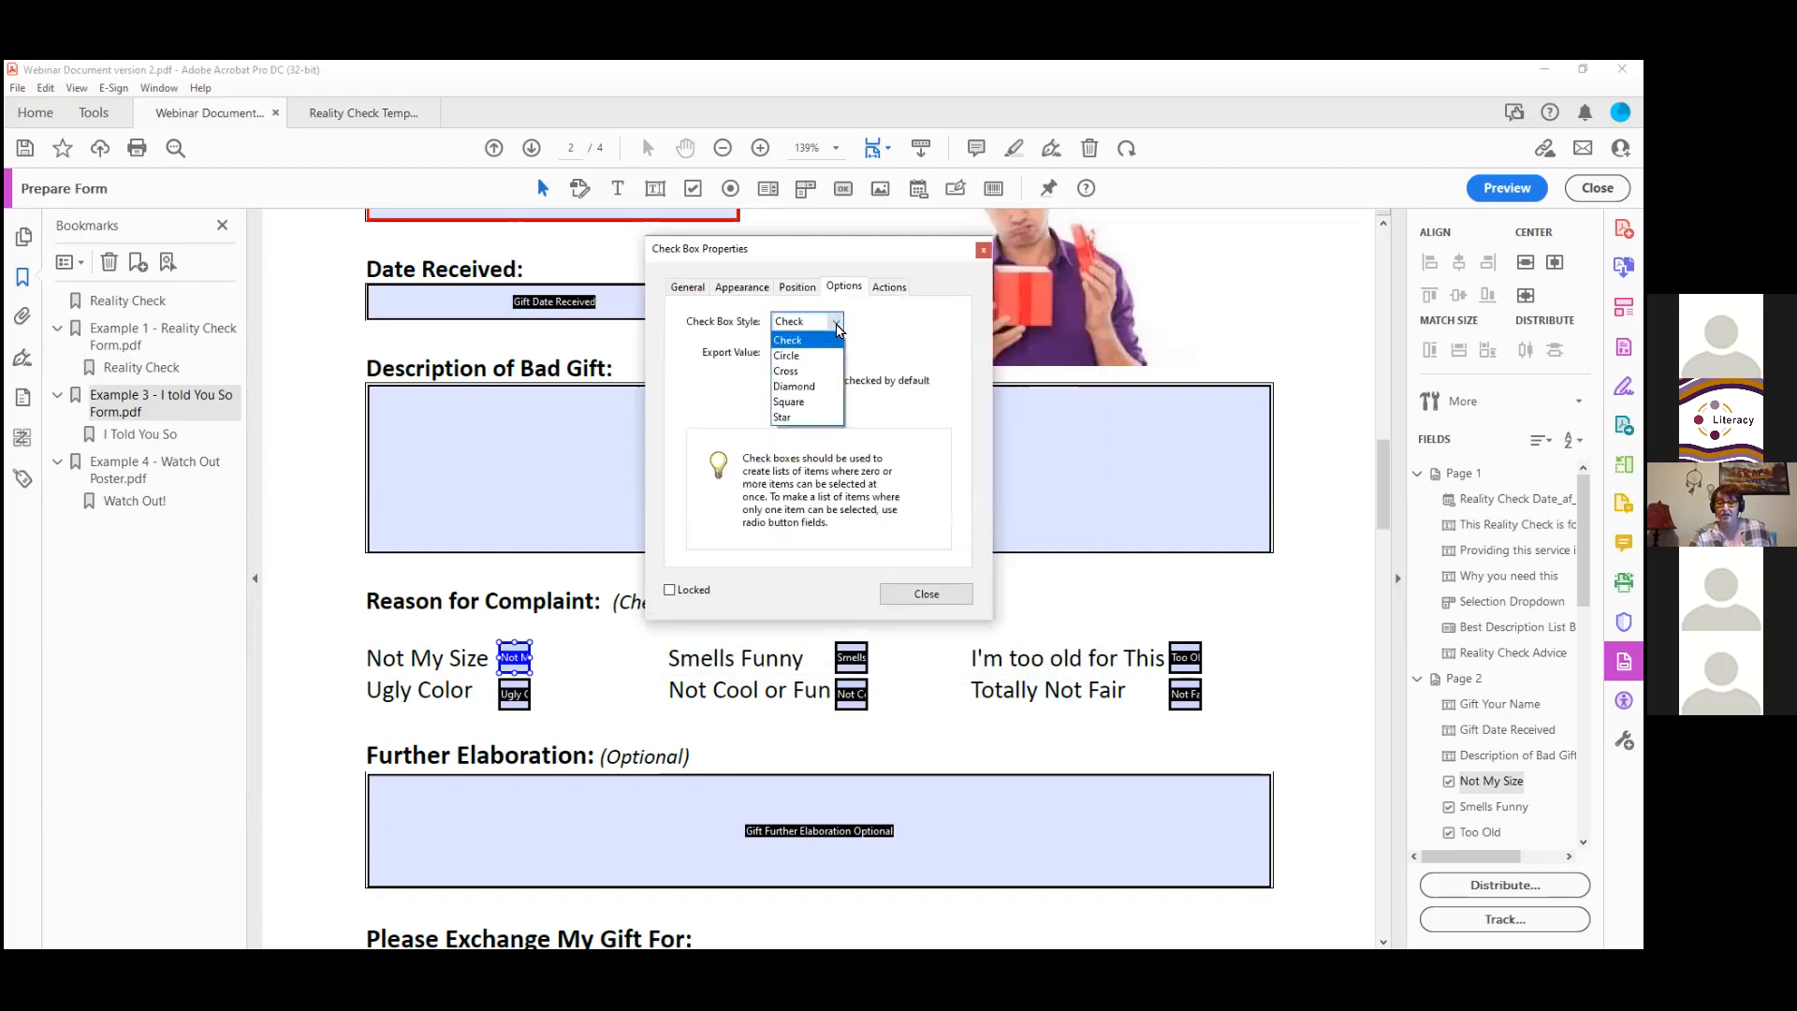
click(800, 356)
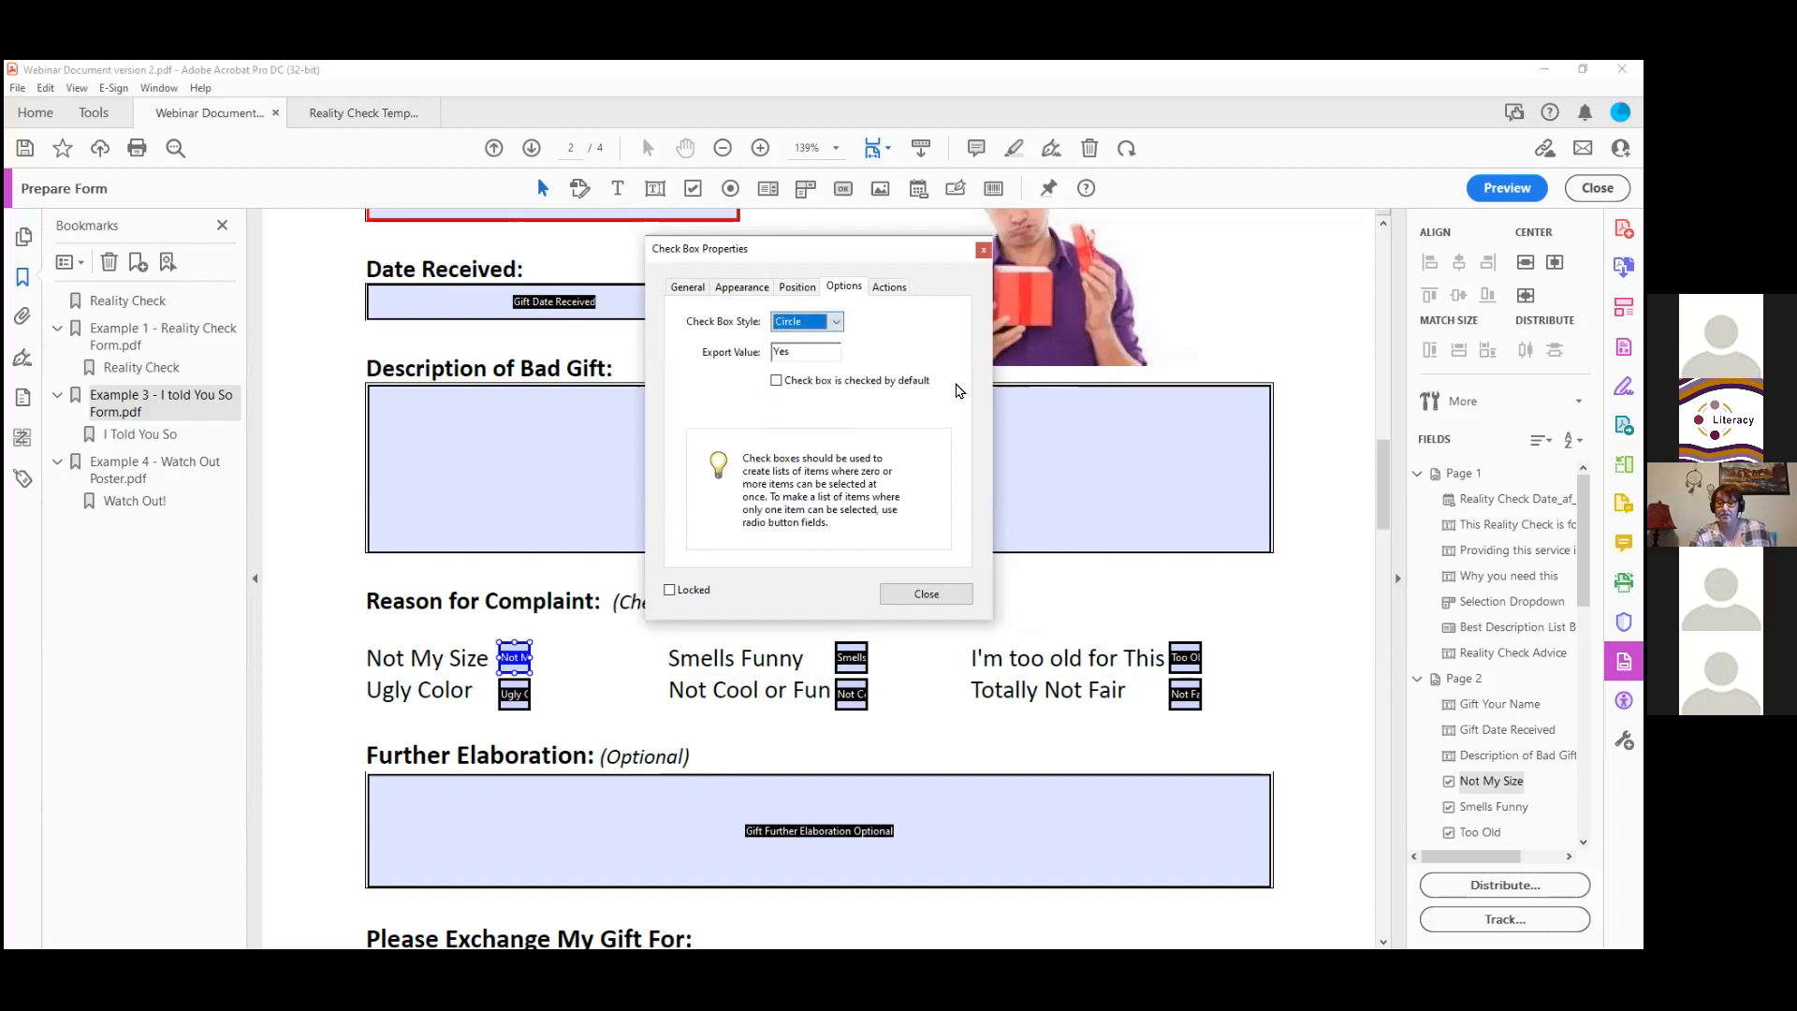
click(923, 597)
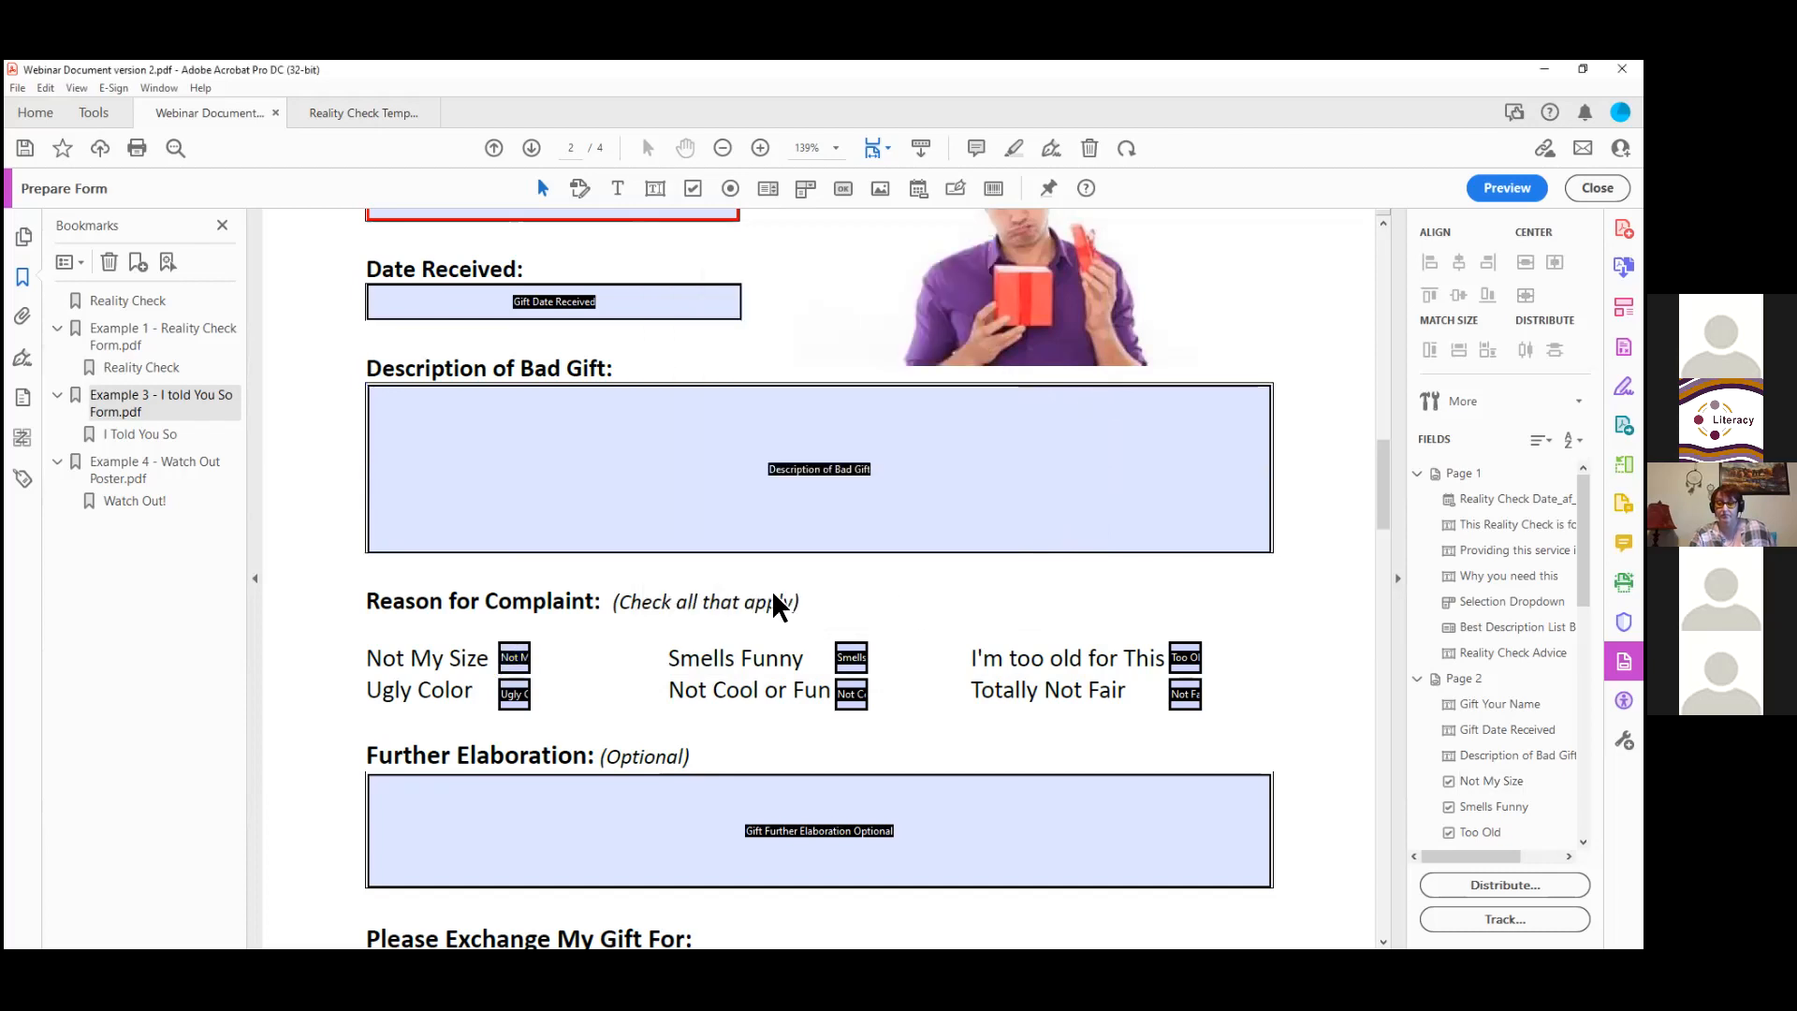
Step: Move the Not Fair check box slightly down and to the right, away from the "Totally Not Fair" label
right_click(515, 655)
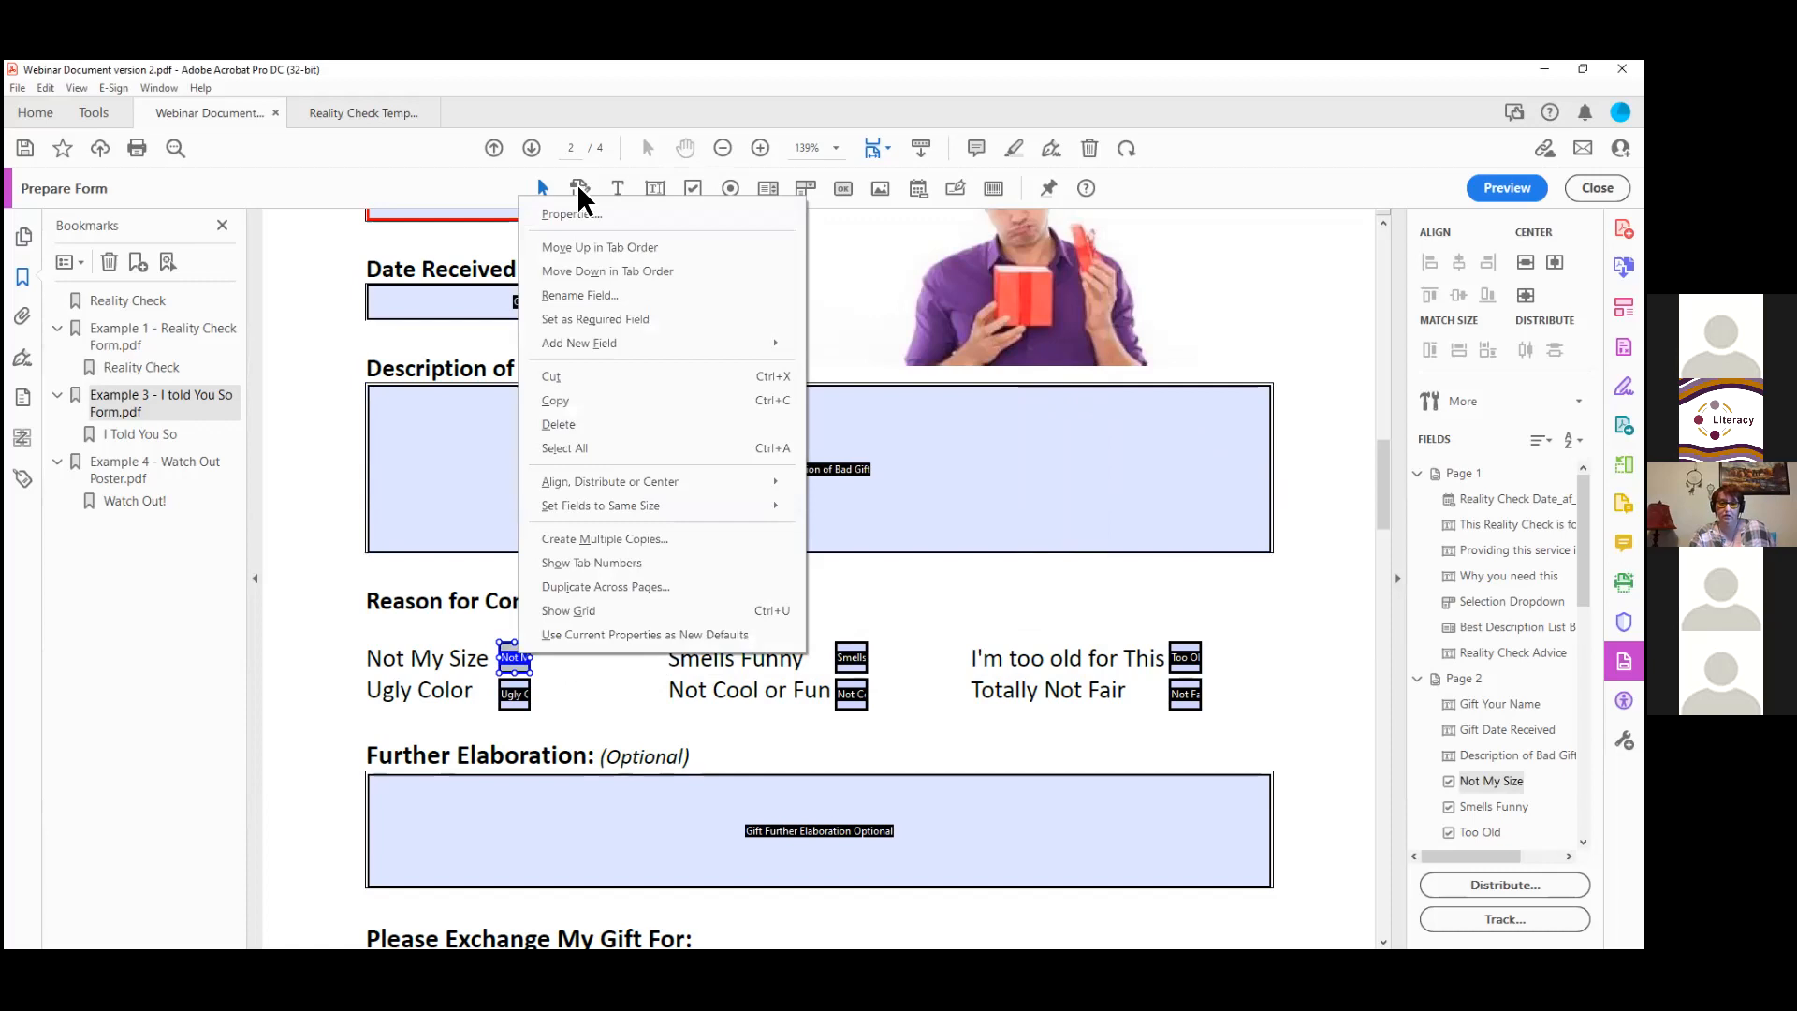
click(576, 184)
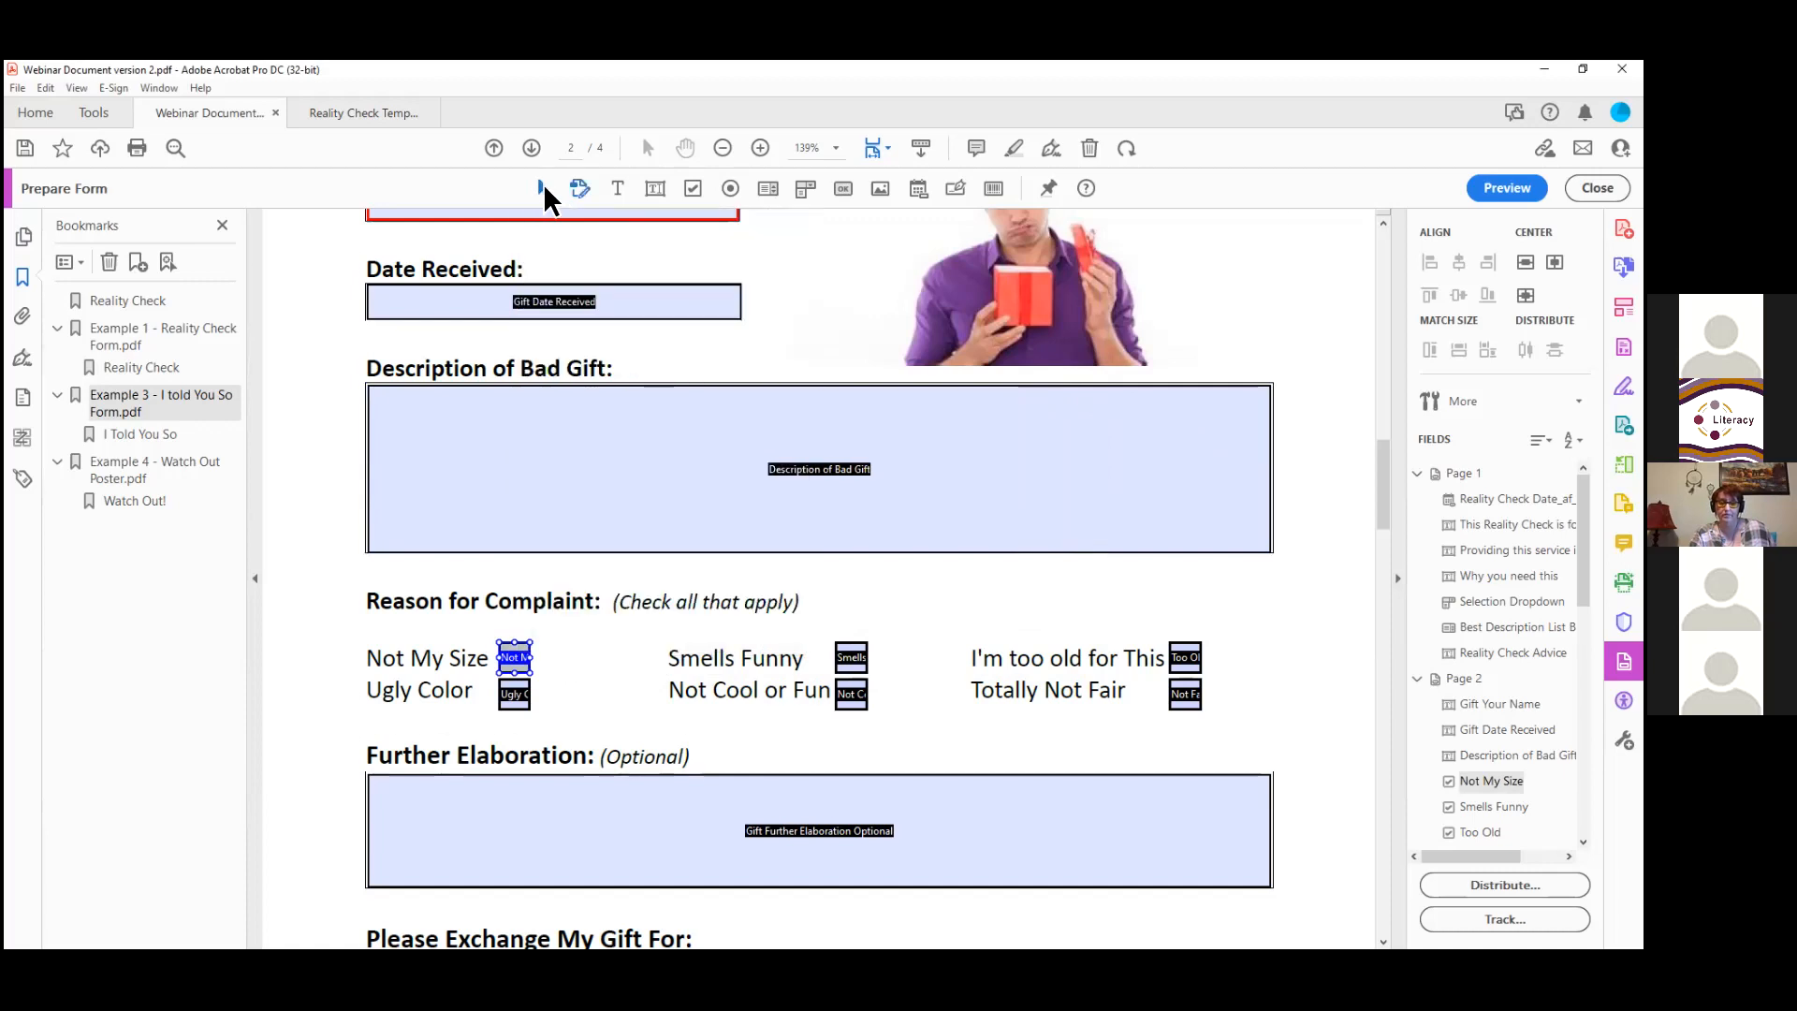
click(543, 186)
click(707, 868)
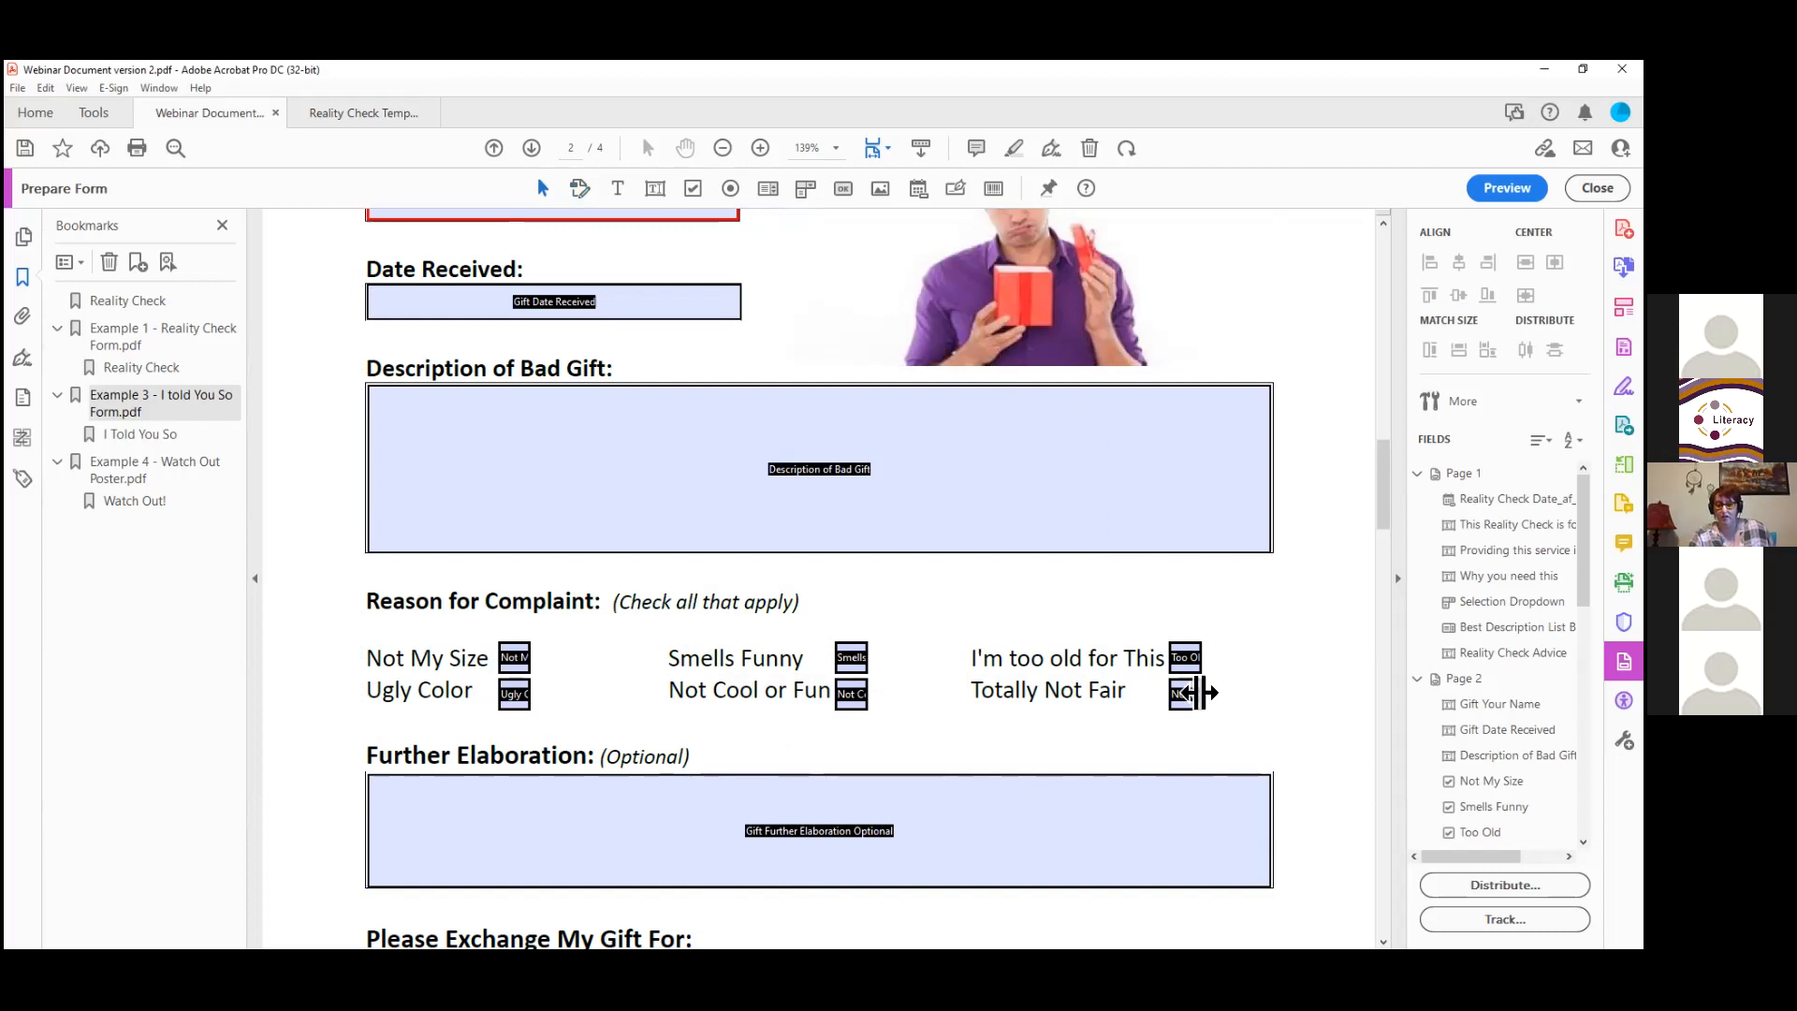
mouse_move(1185, 700)
mouse_down()
mouse_move(1222, 710)
mouse_move(1211, 722)
mouse_up()
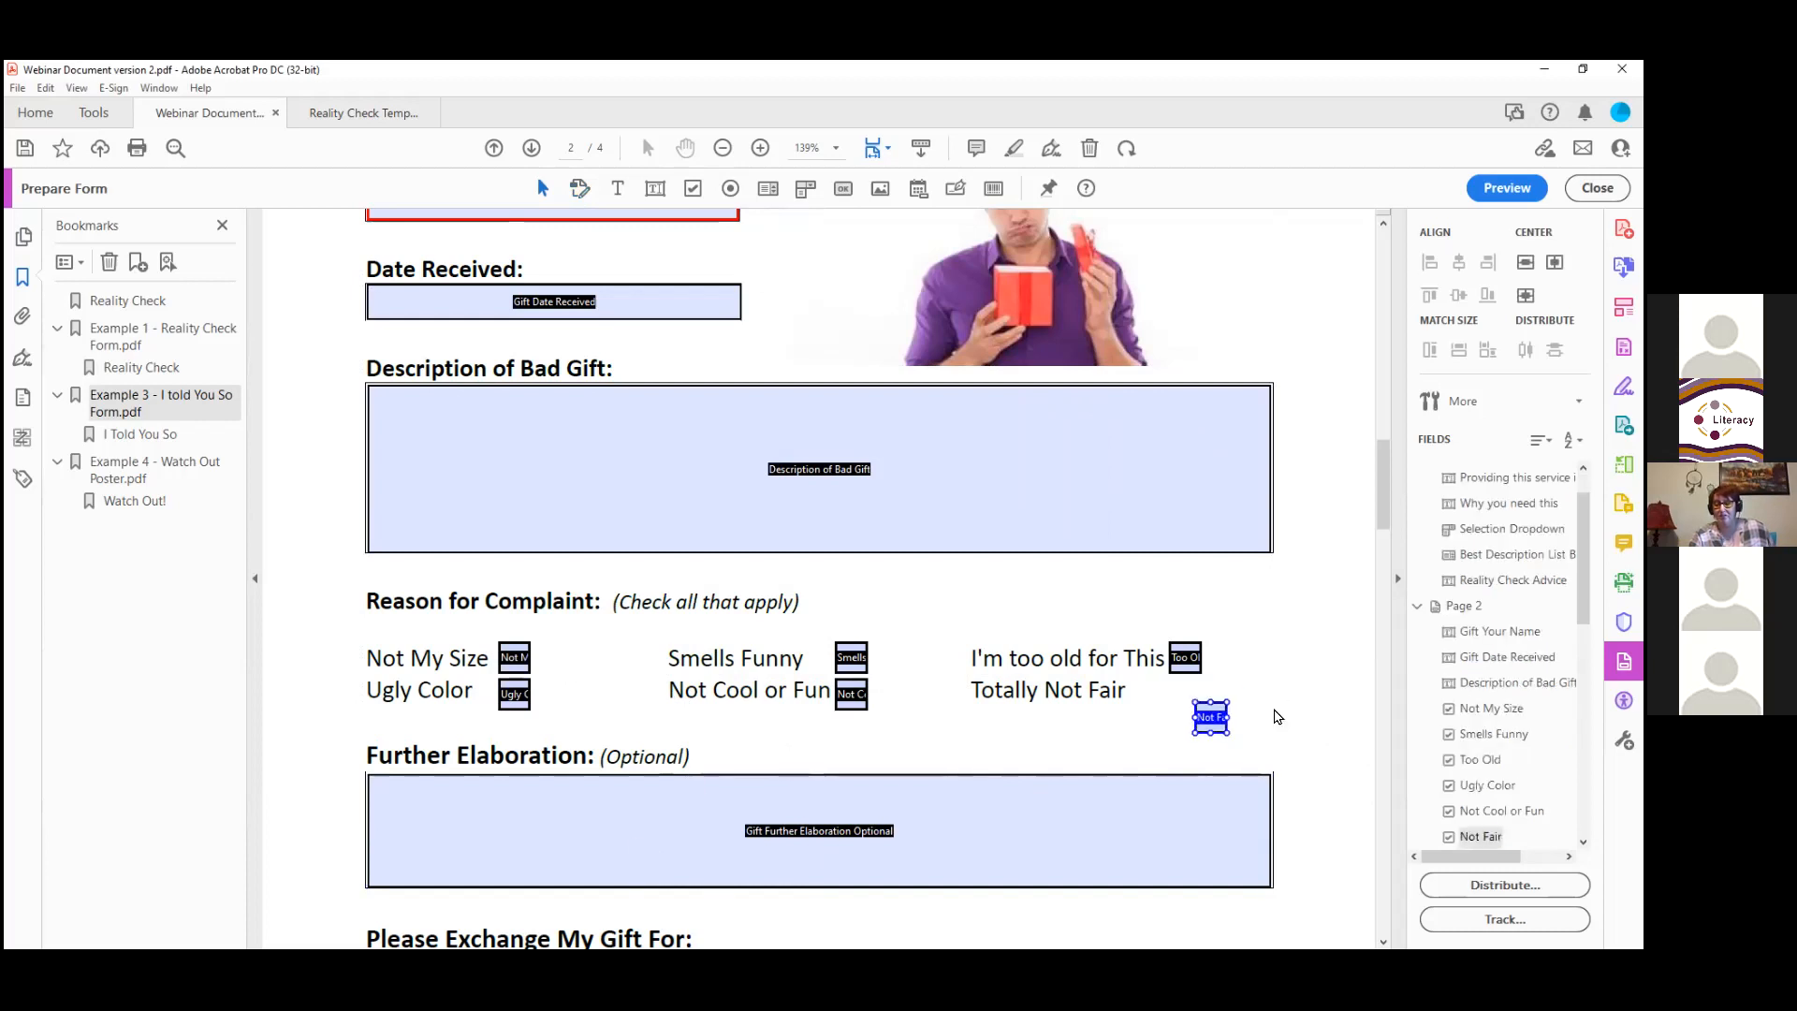
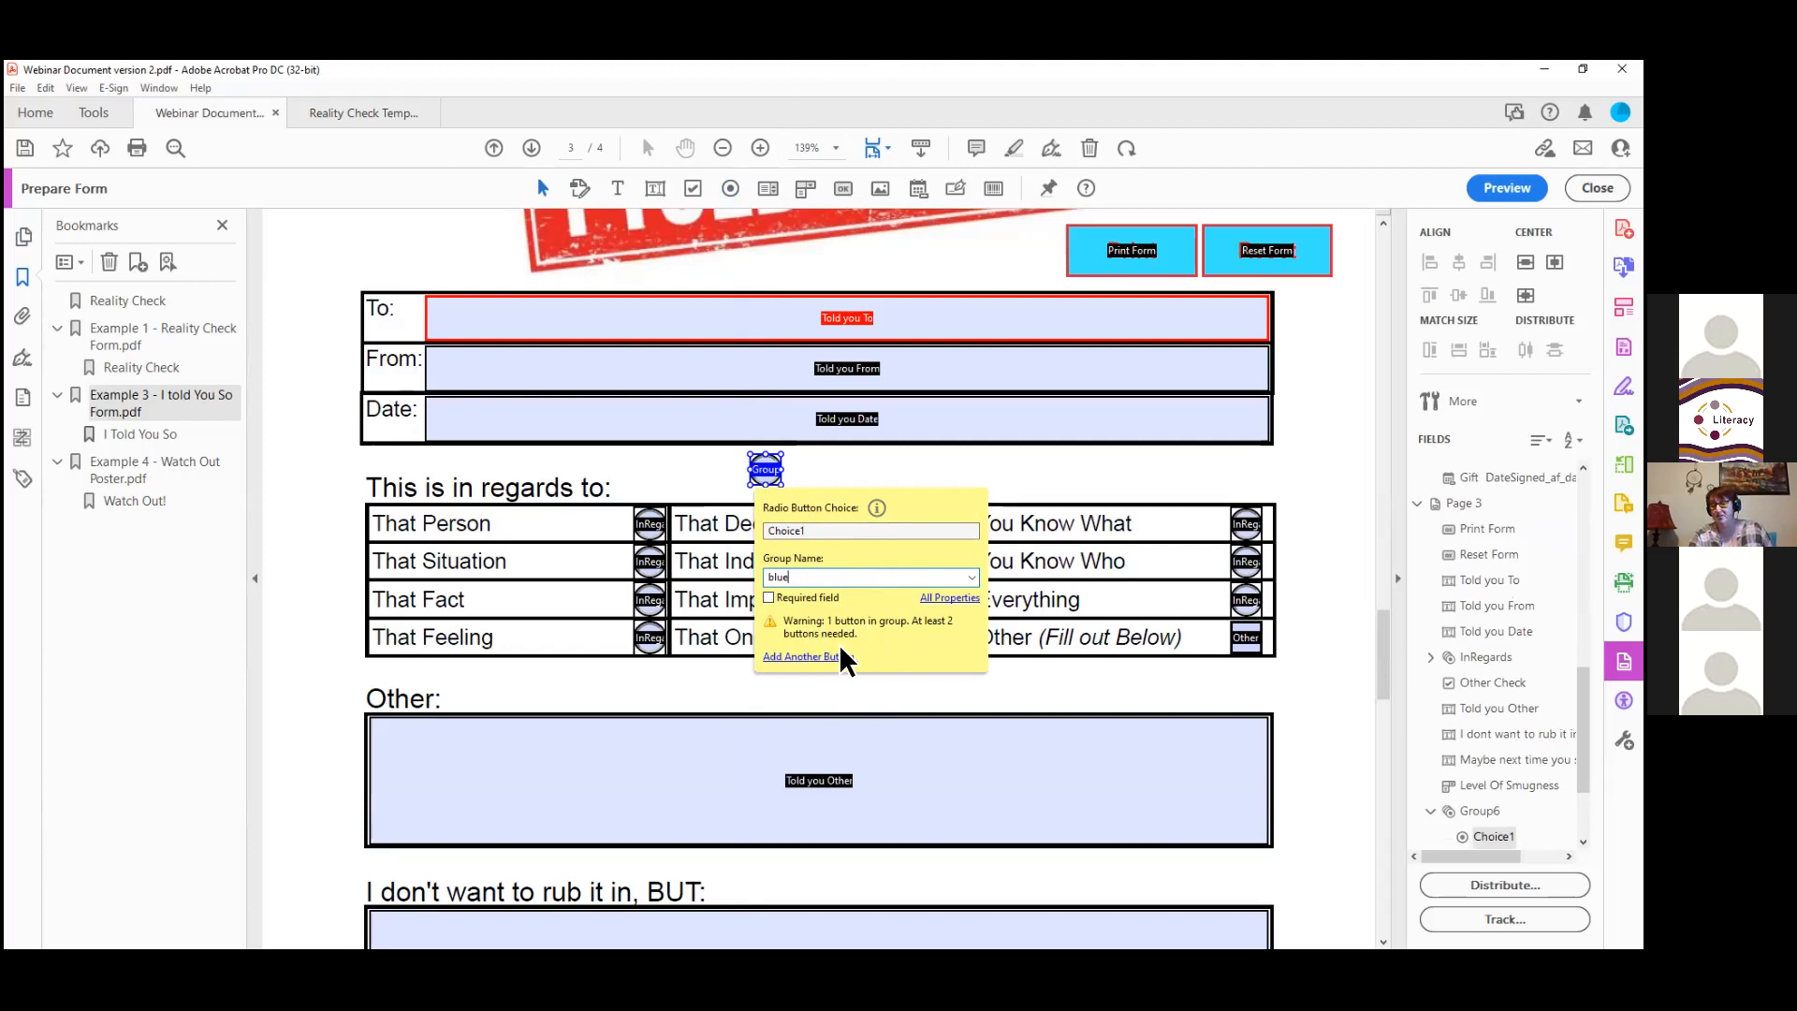
Step: Add a second radio button to the blue group, beside the first one above the "This is in regards to" table
click(831, 658)
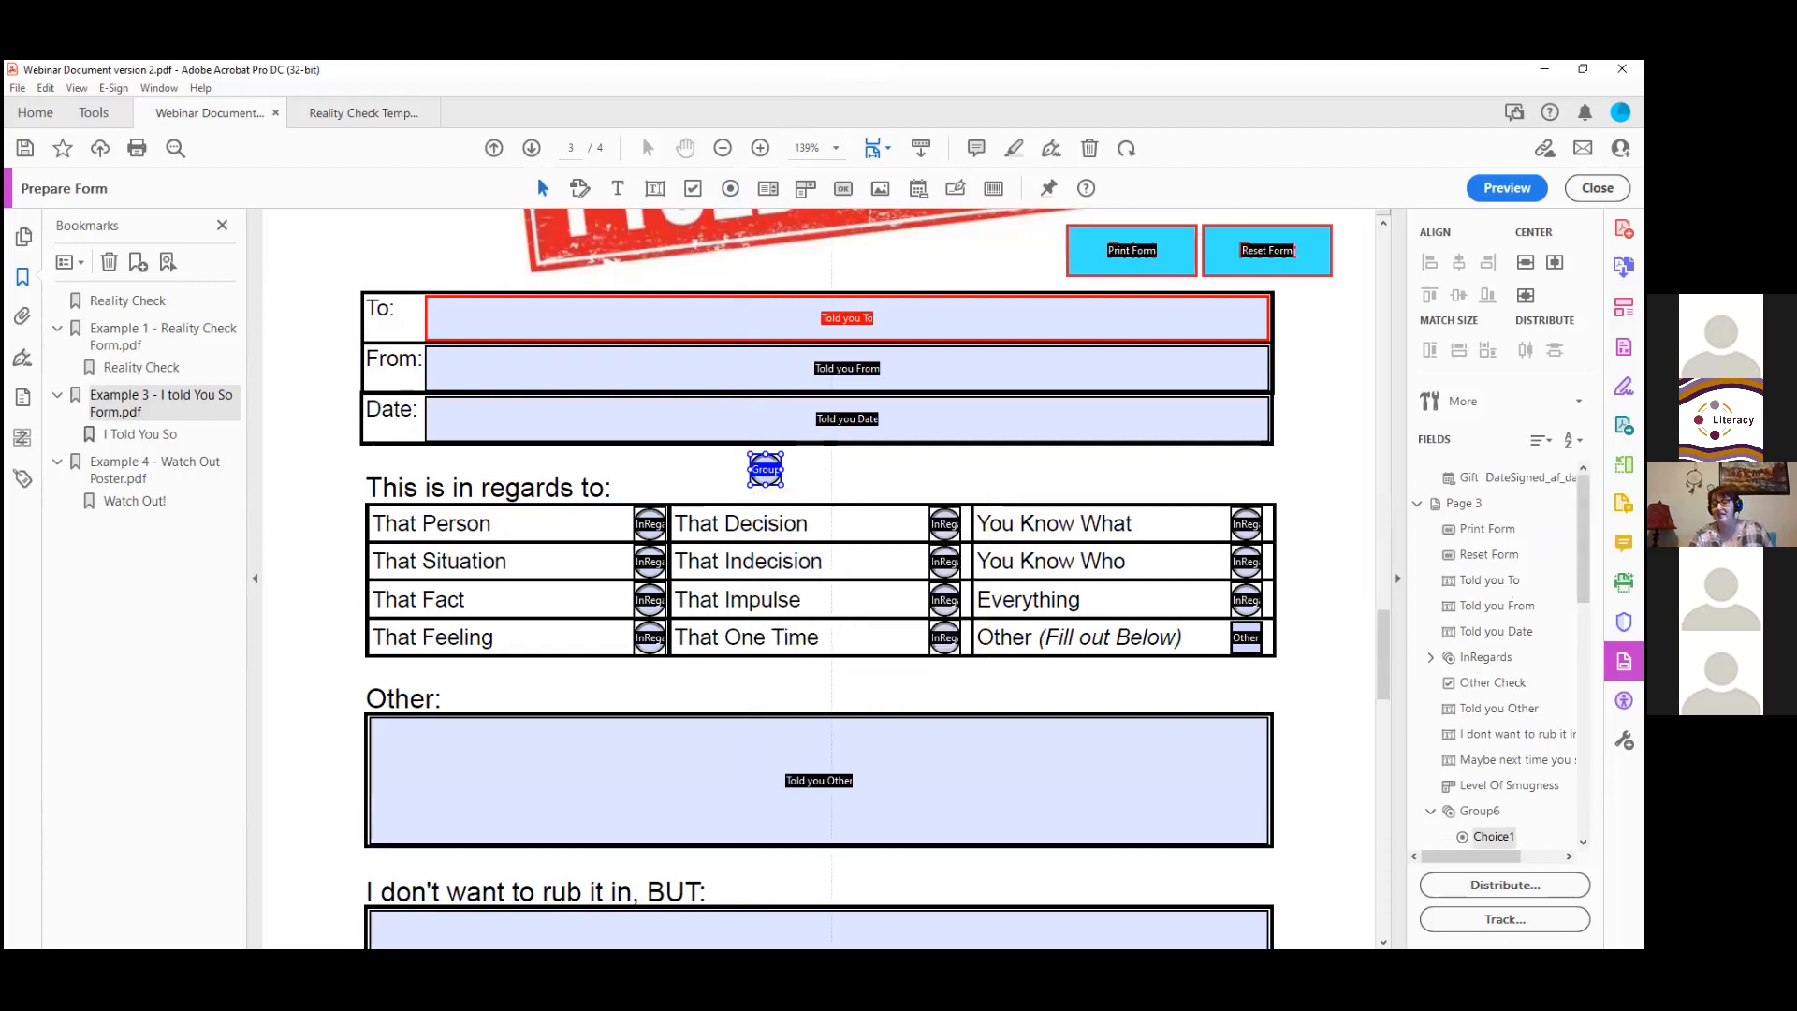
click(825, 477)
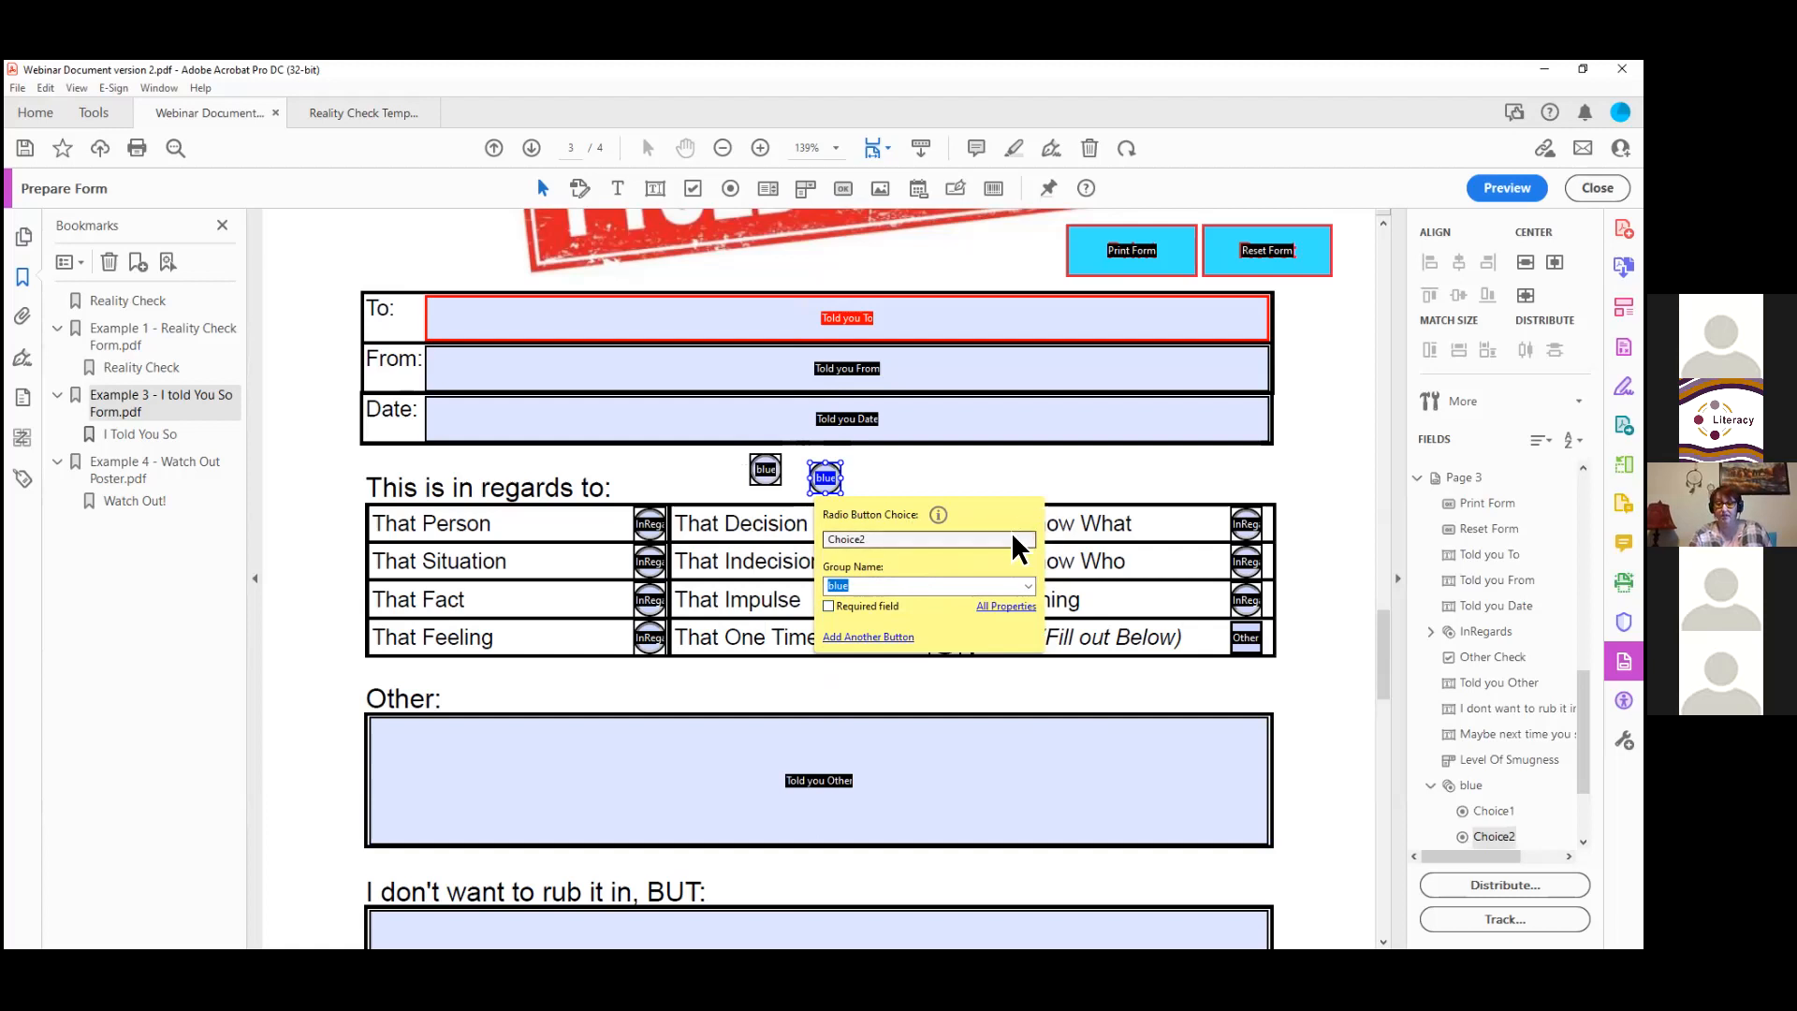
Step: Delete both radio buttons of the blue group
click(906, 486)
click(765, 469)
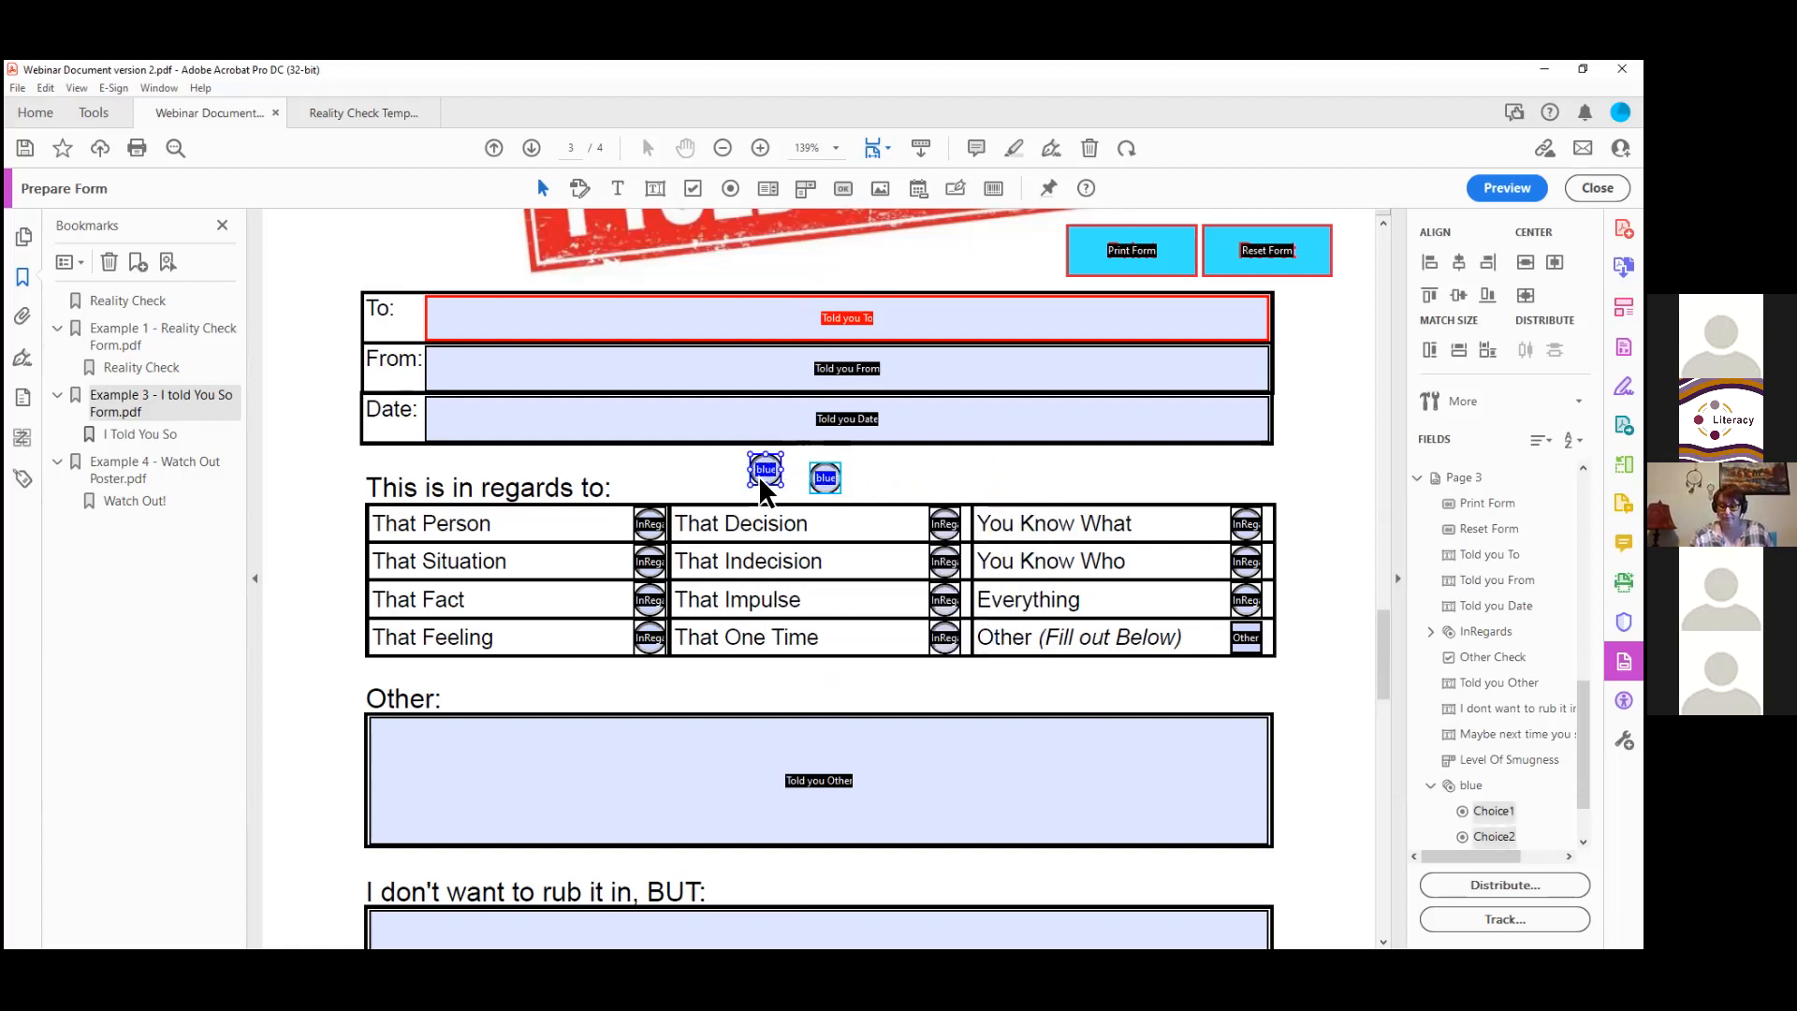
key(Delete)
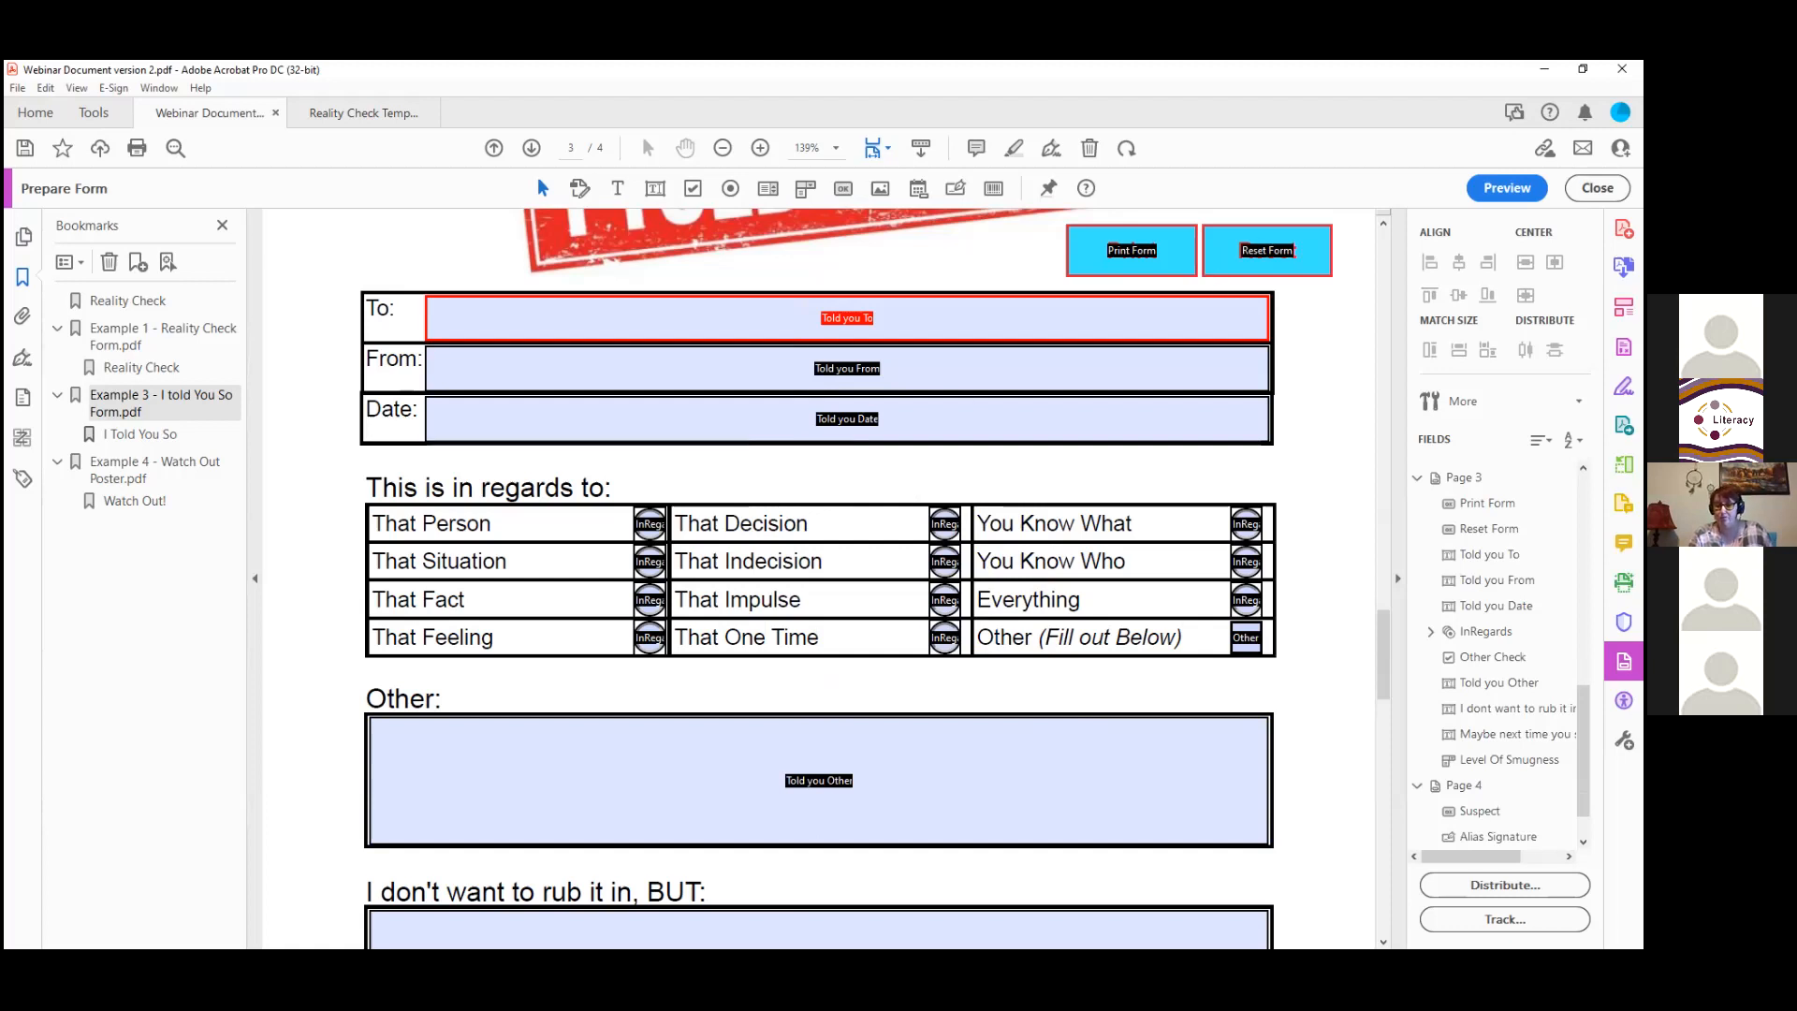
Step: Expand the InRegards radio button group among the page 3 fields and select its That Person button
click(1486, 632)
click(1430, 632)
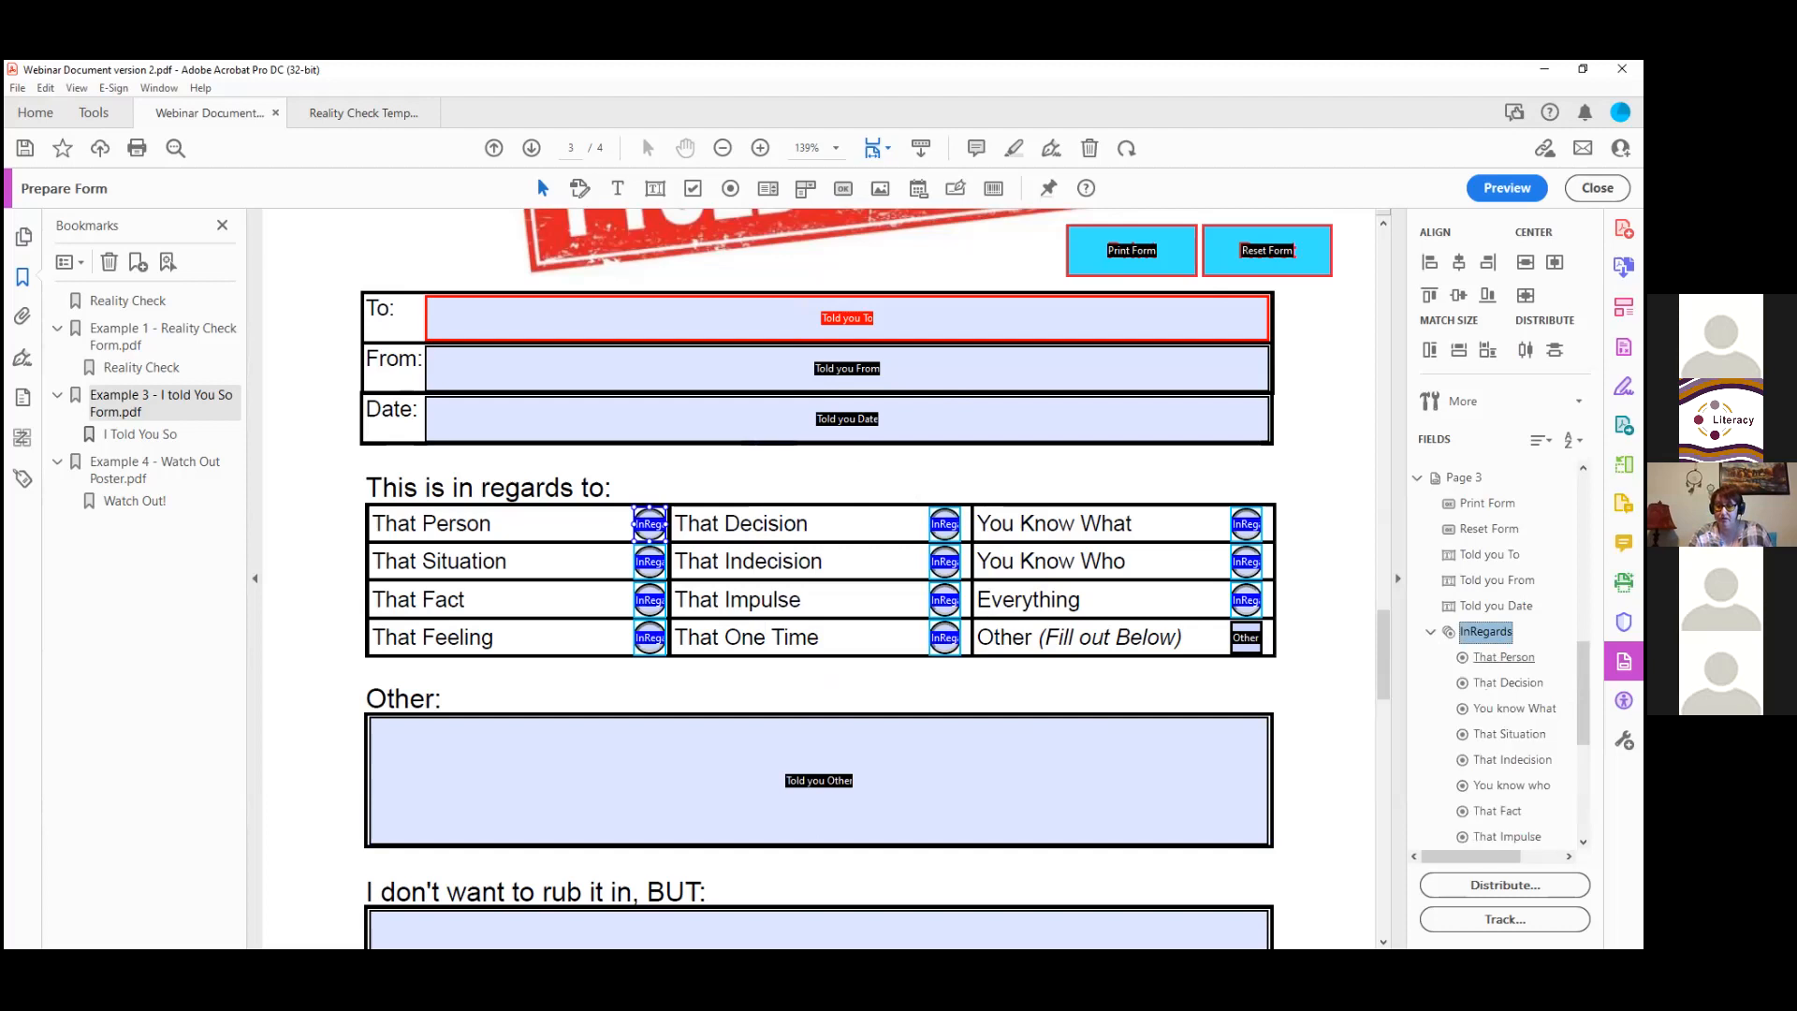
click(1504, 657)
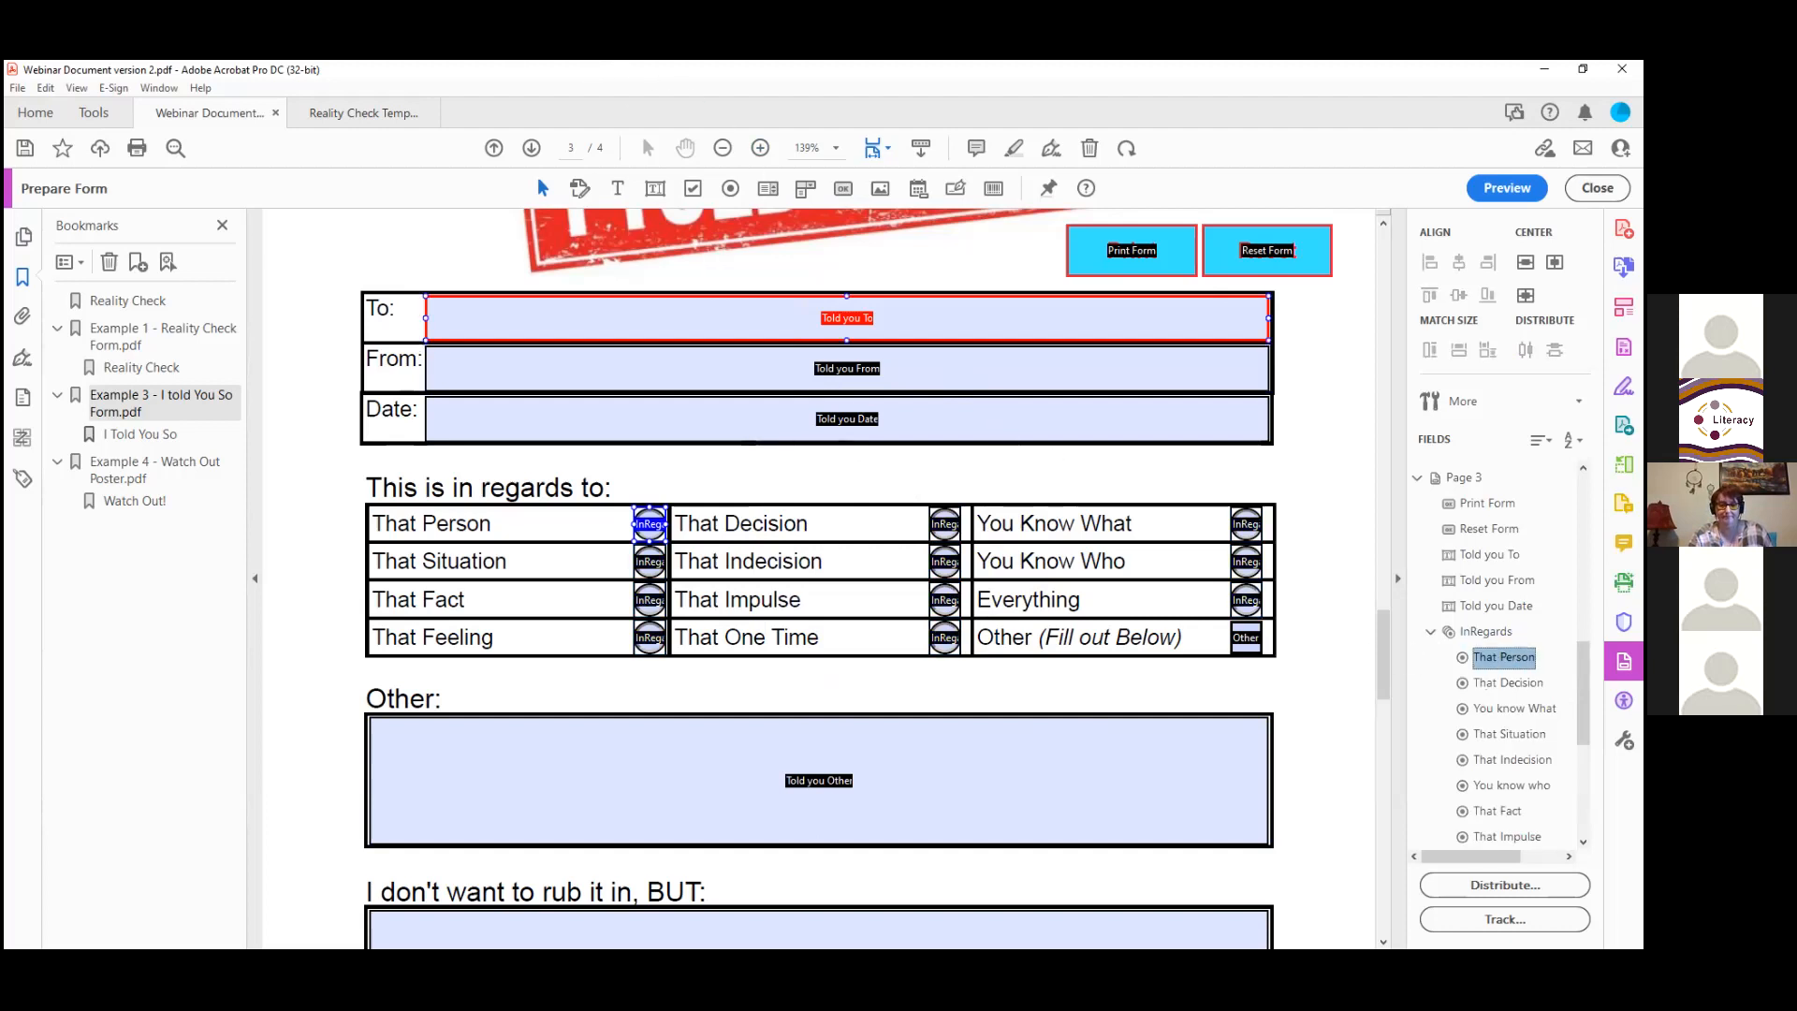
key(super+Down)
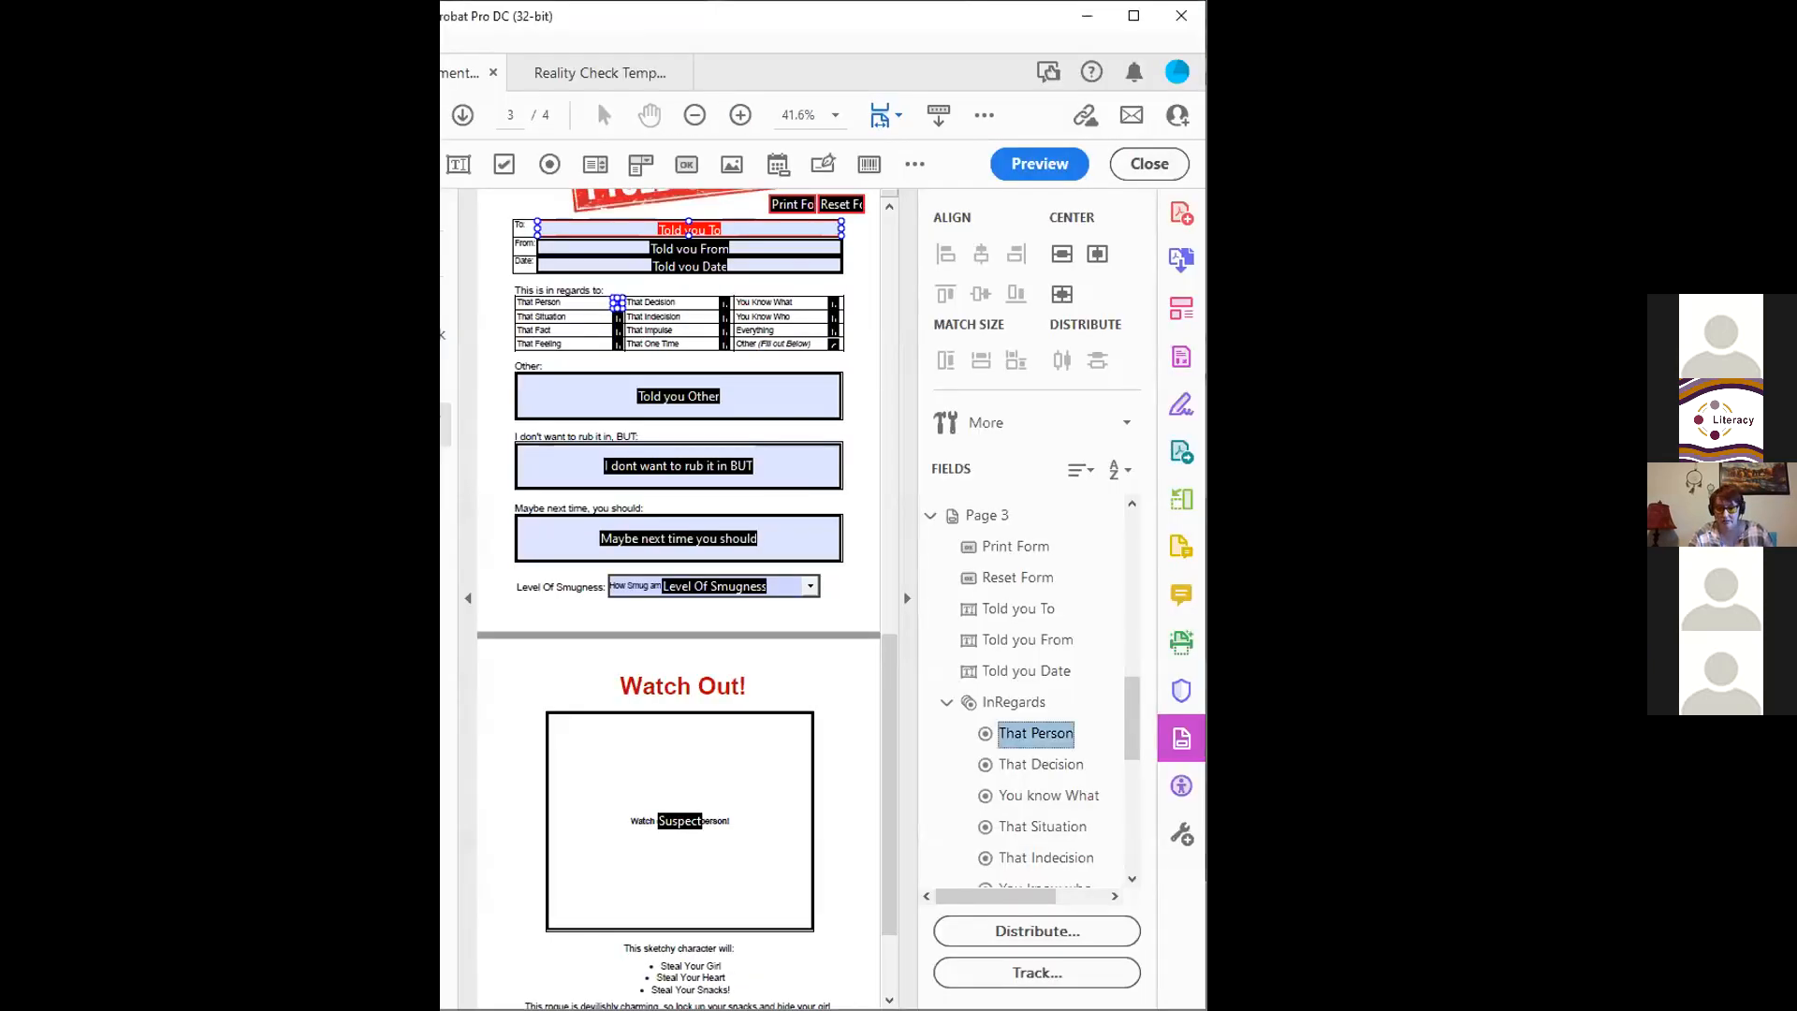
key(ctrl+Tab)
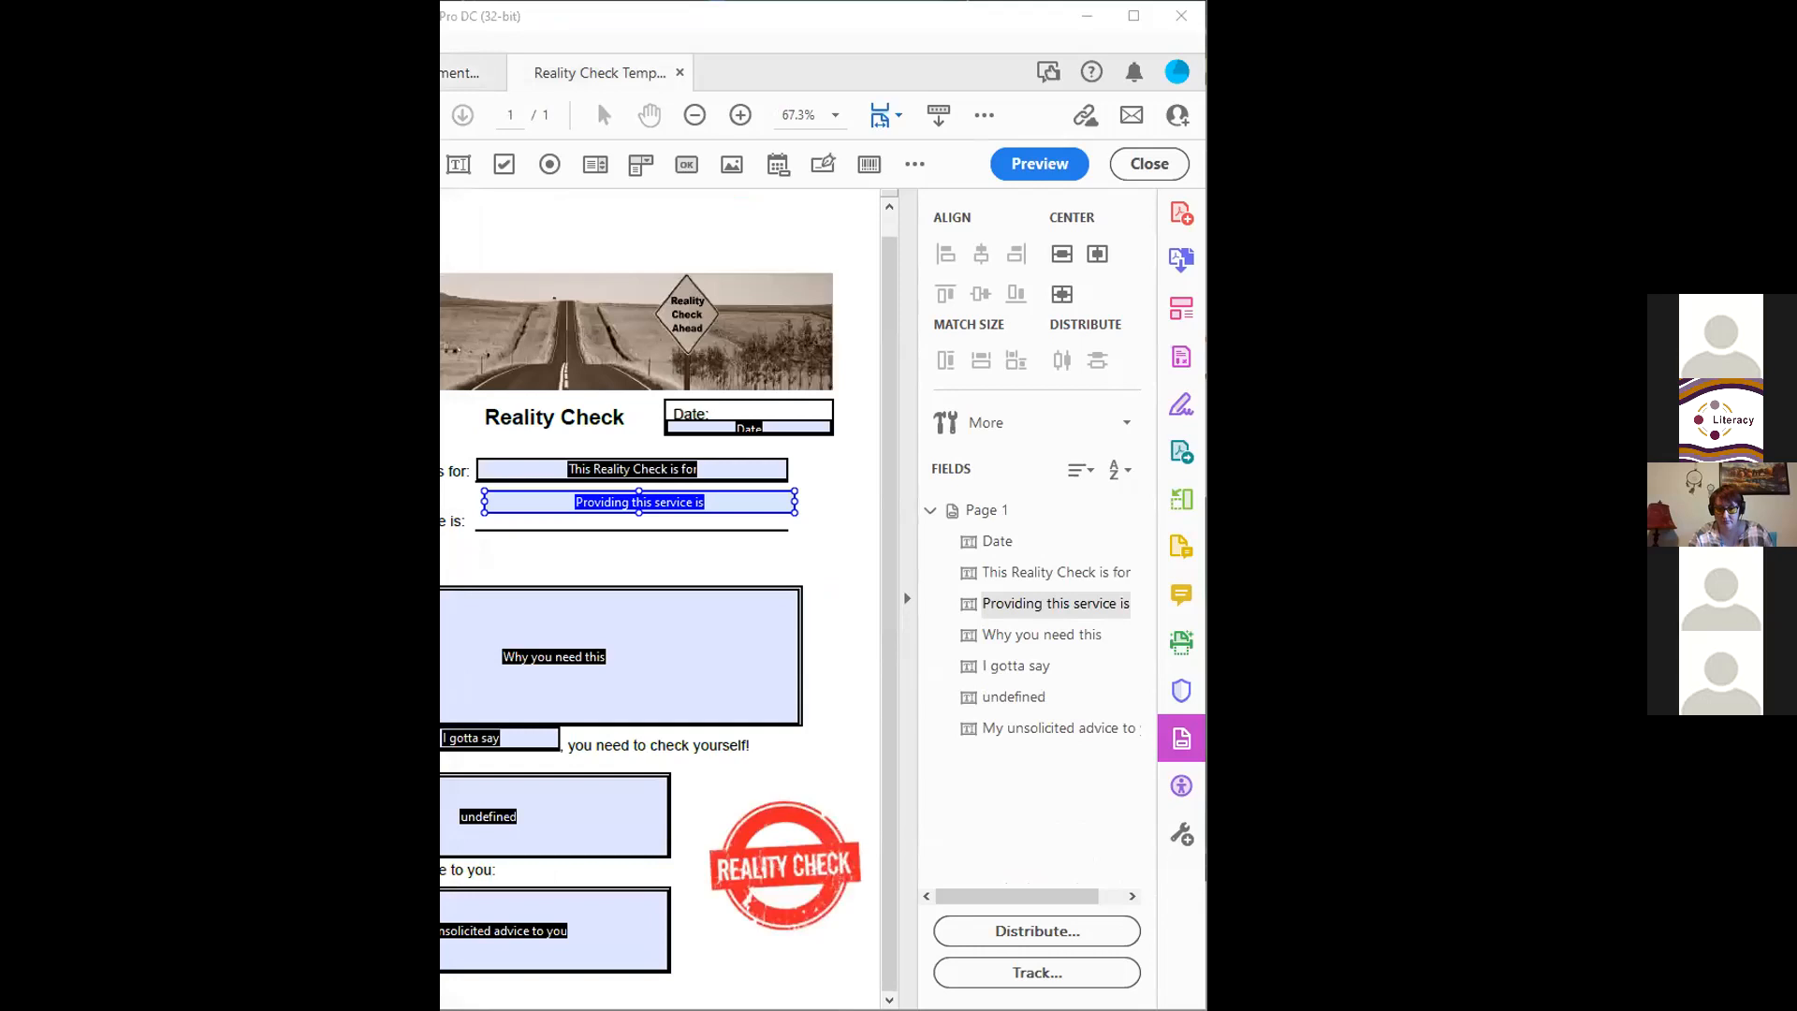
key(ctrl+Tab)
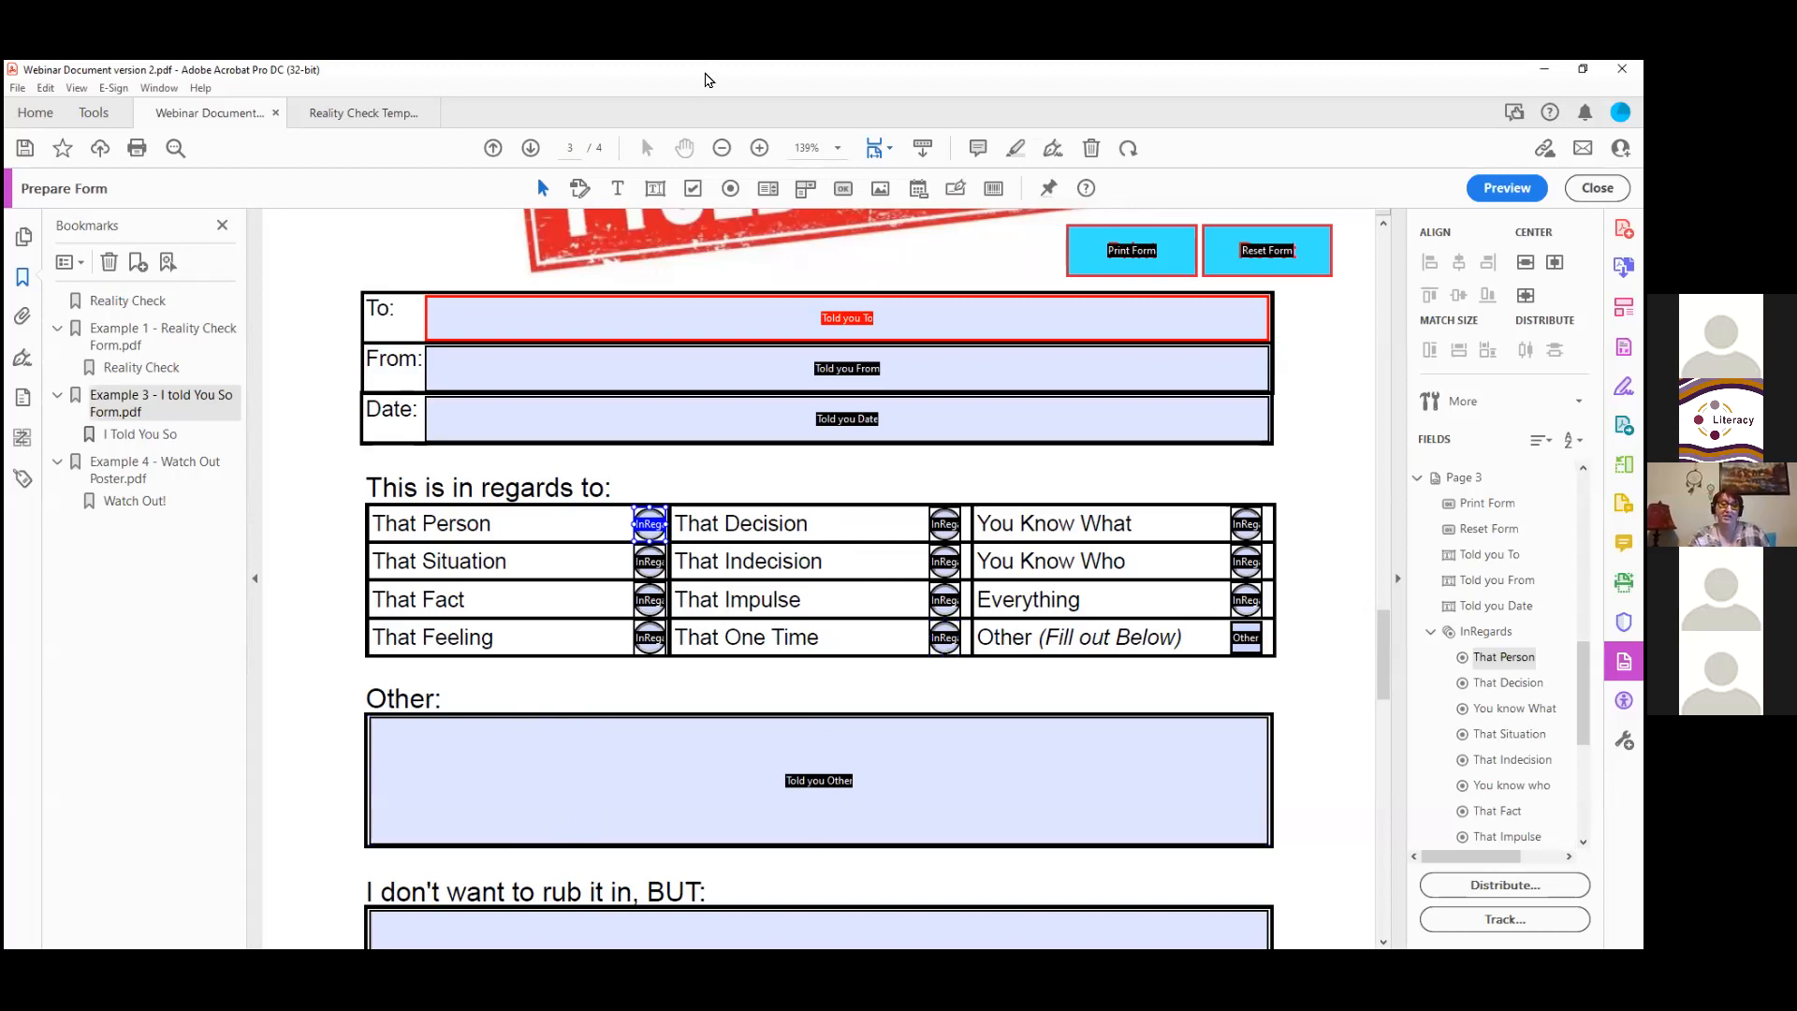
Step: Examine the group name and tooltip of the That Person radio button and close its properties
right_click(649, 522)
click(697, 80)
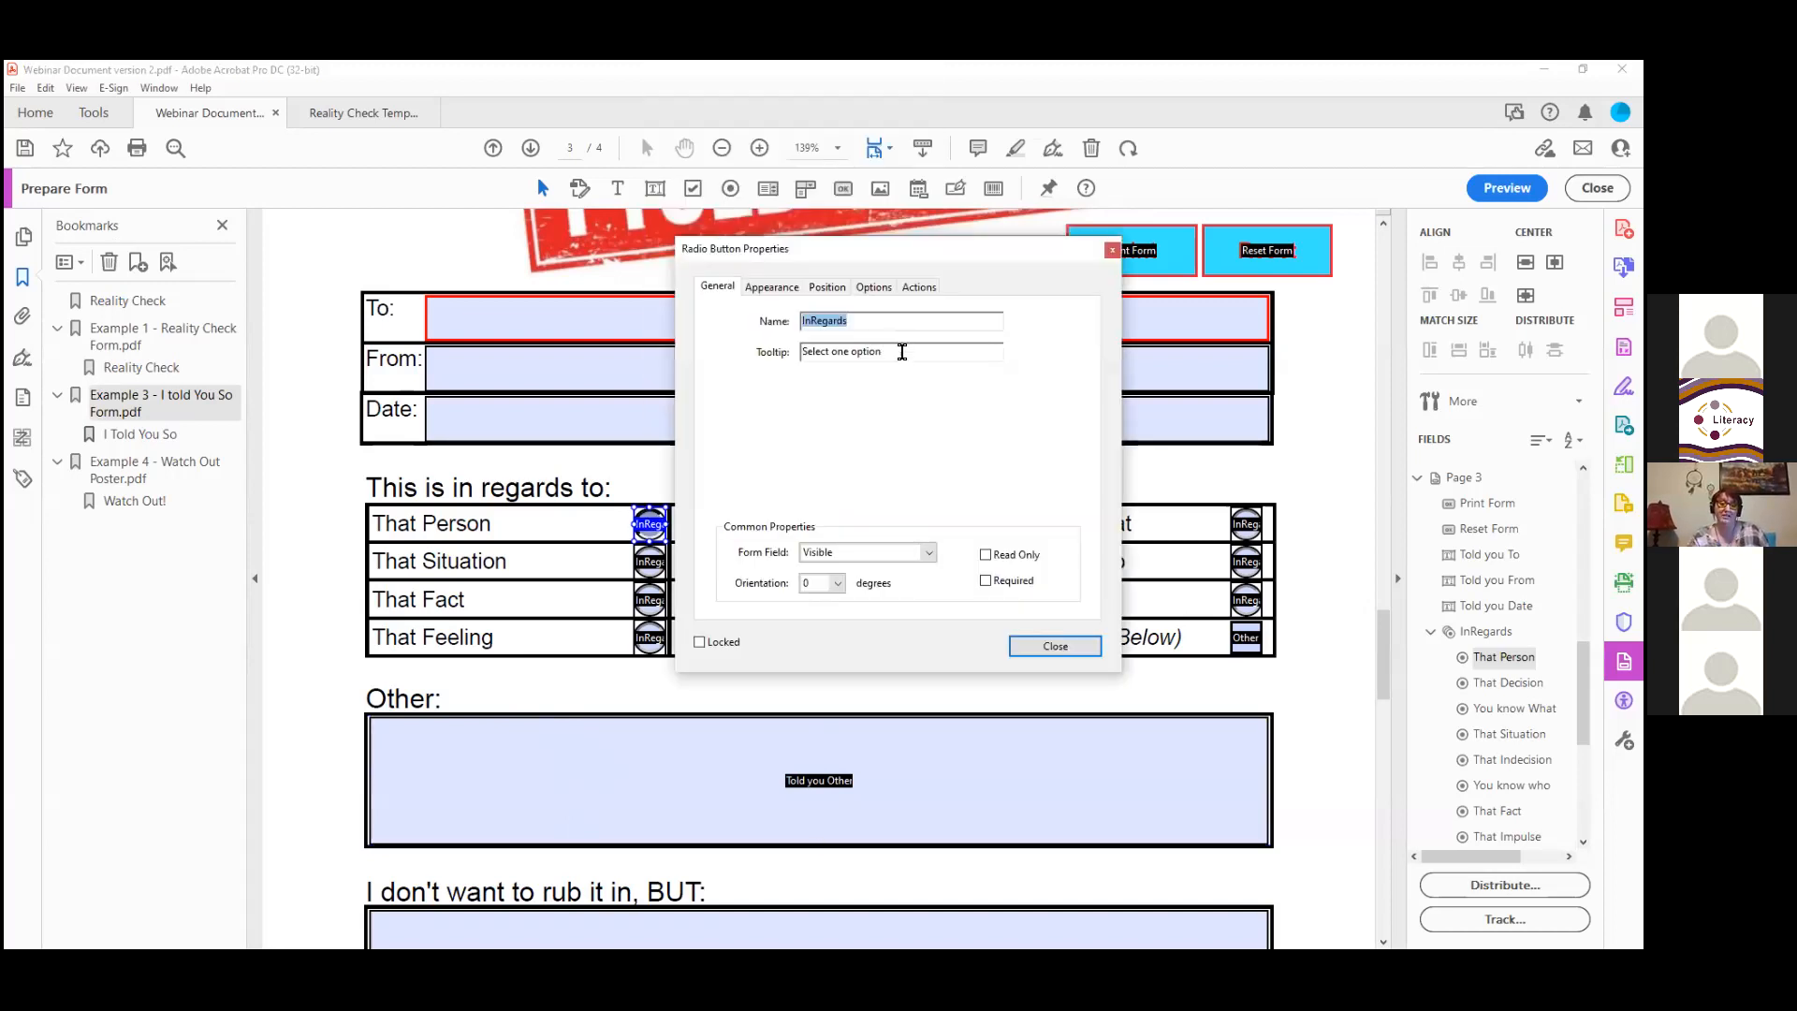
key(Tab)
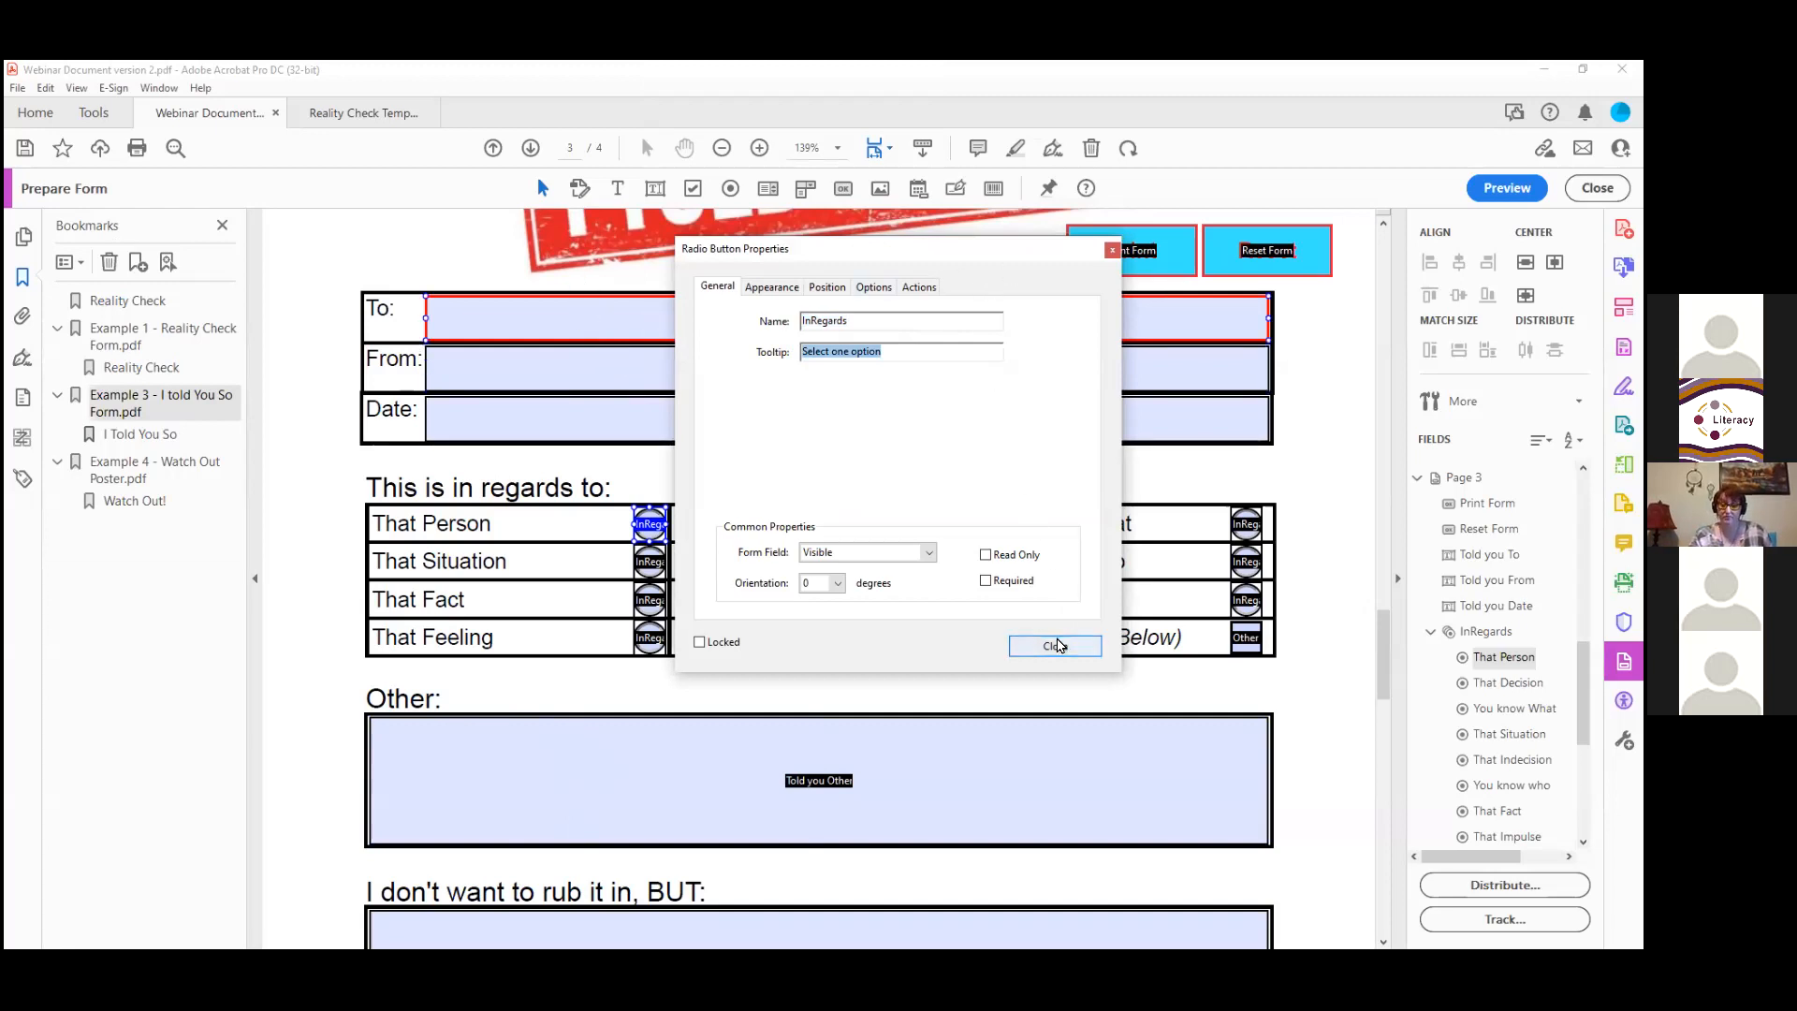
click(1055, 644)
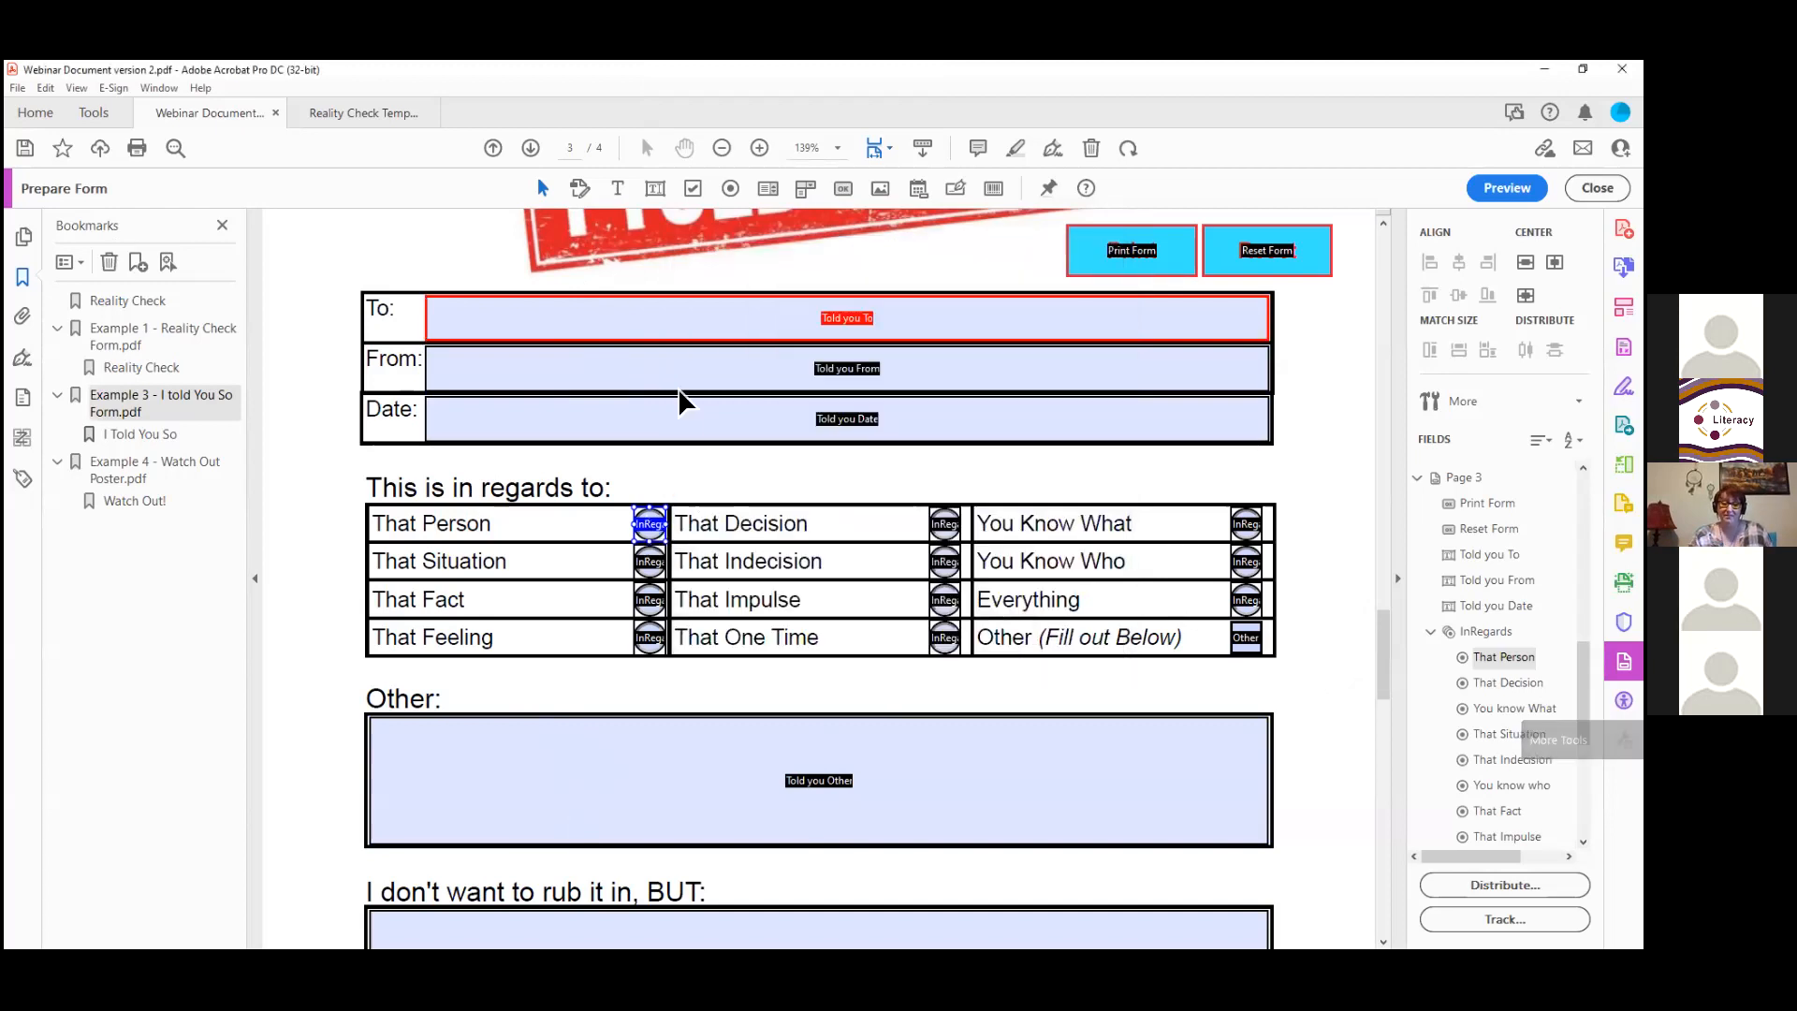
Step: Change the button style of the InRegards radio buttons in the table's first two columns to Check
click(614, 453)
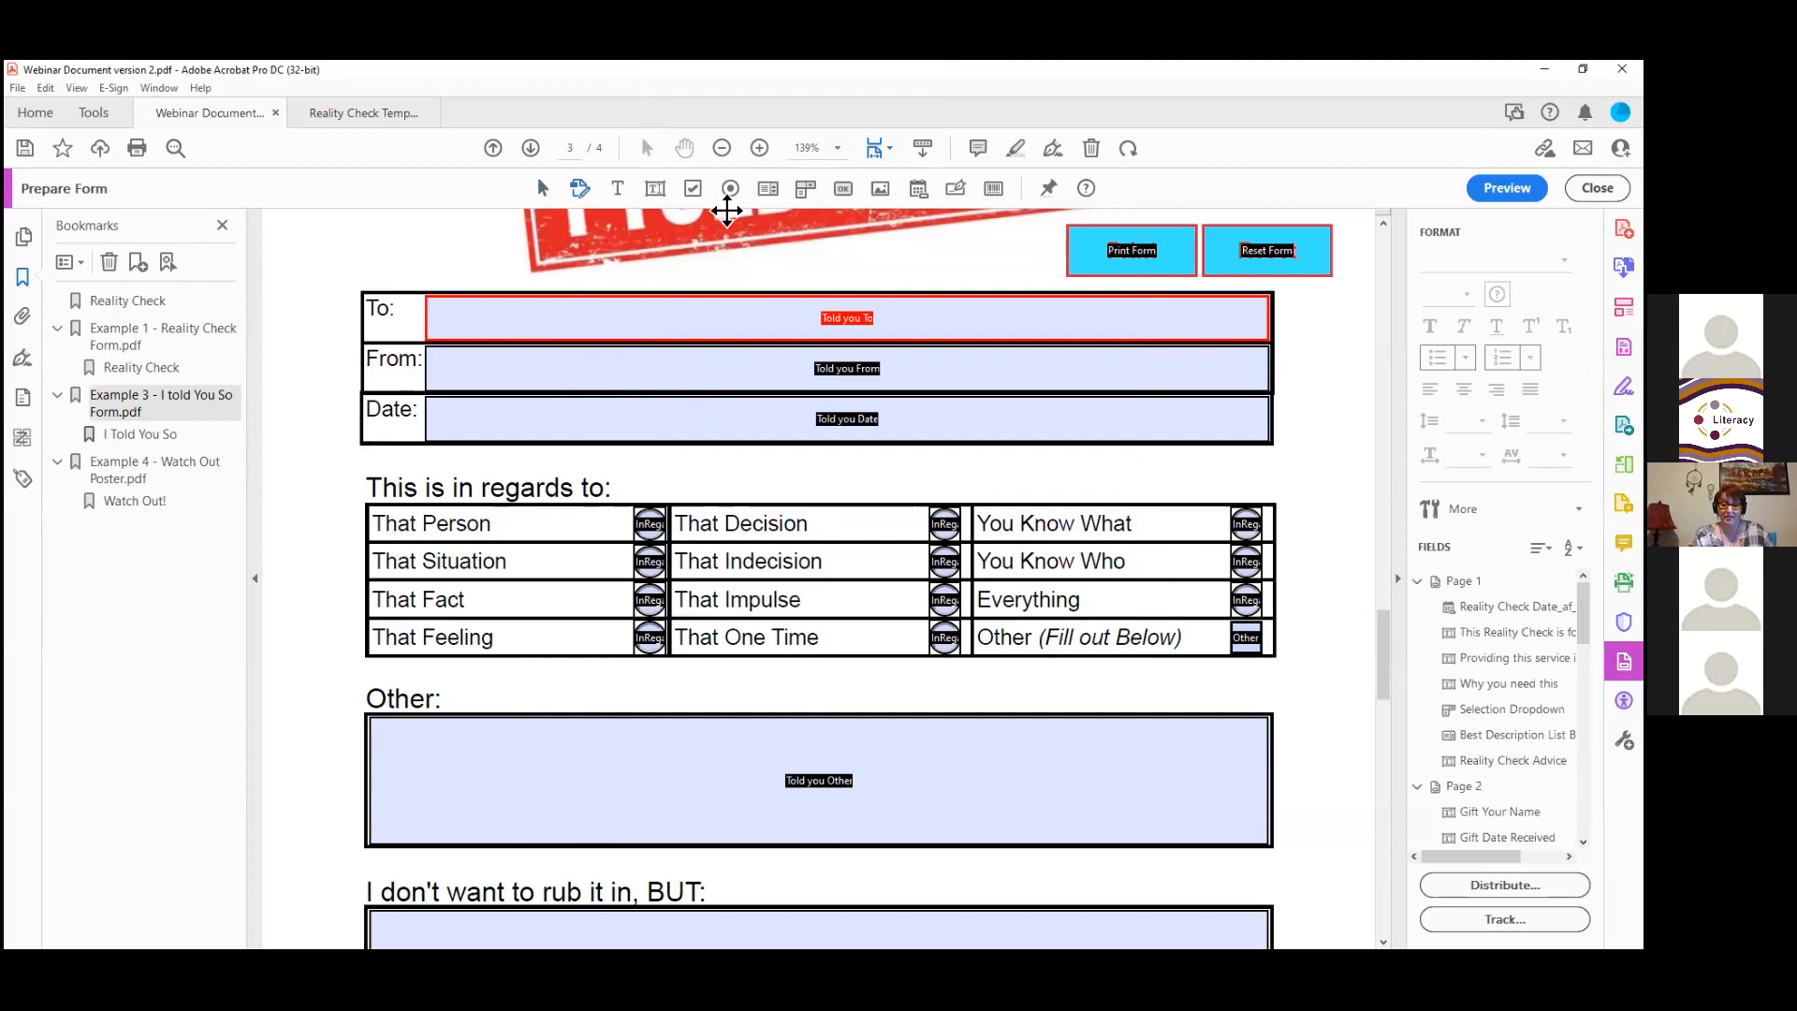
click(542, 190)
mouse_move(579, 452)
mouse_down()
mouse_move(806, 652)
mouse_move(1256, 788)
mouse_up()
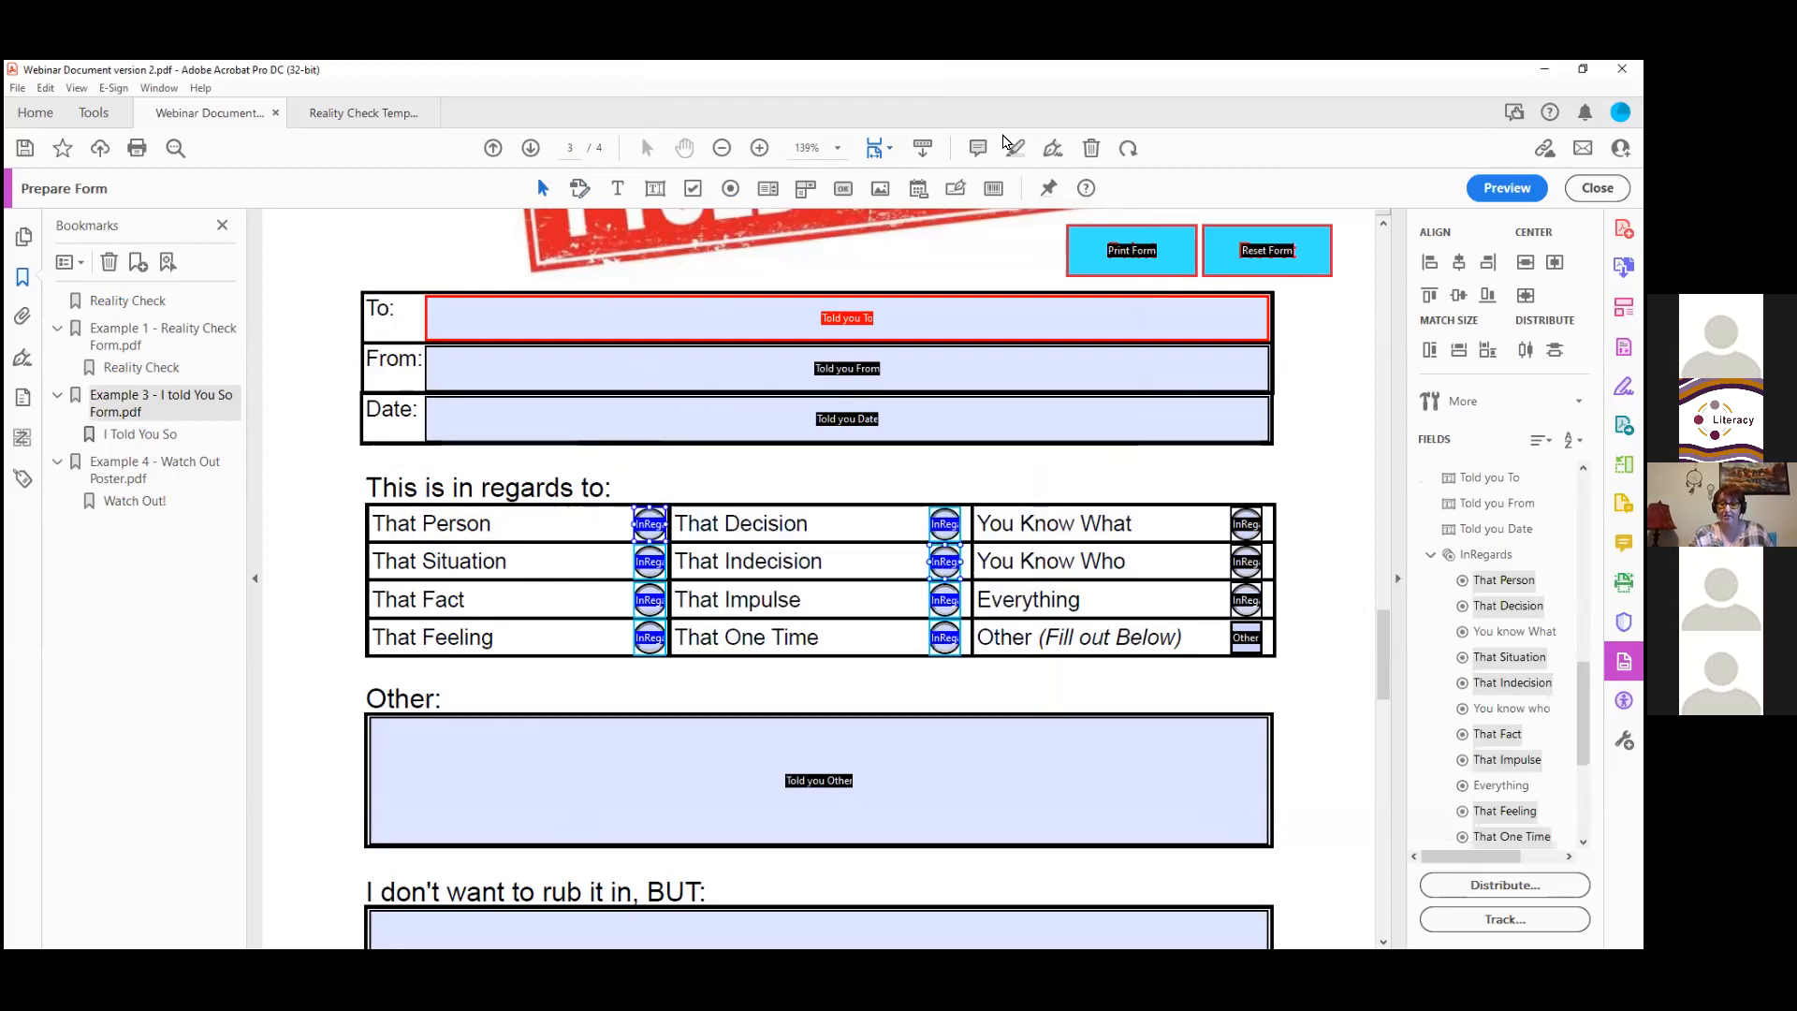
right_click(949, 563)
click(1003, 135)
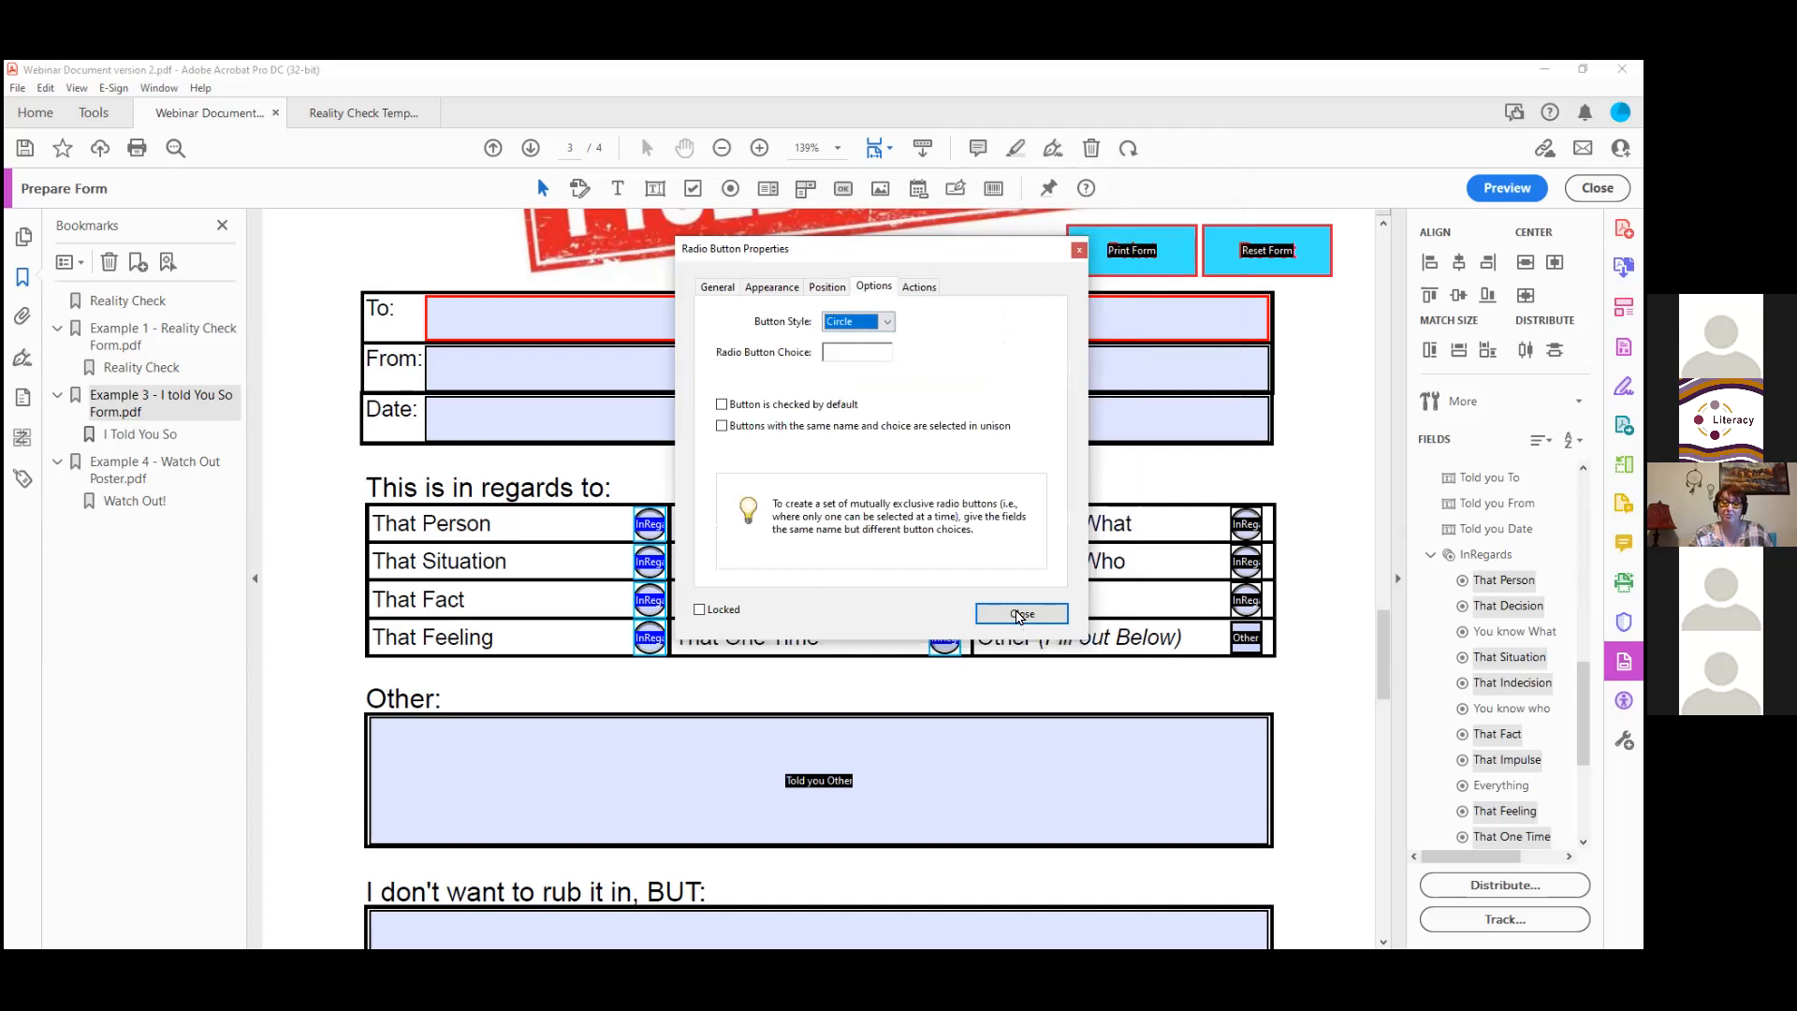
click(1020, 614)
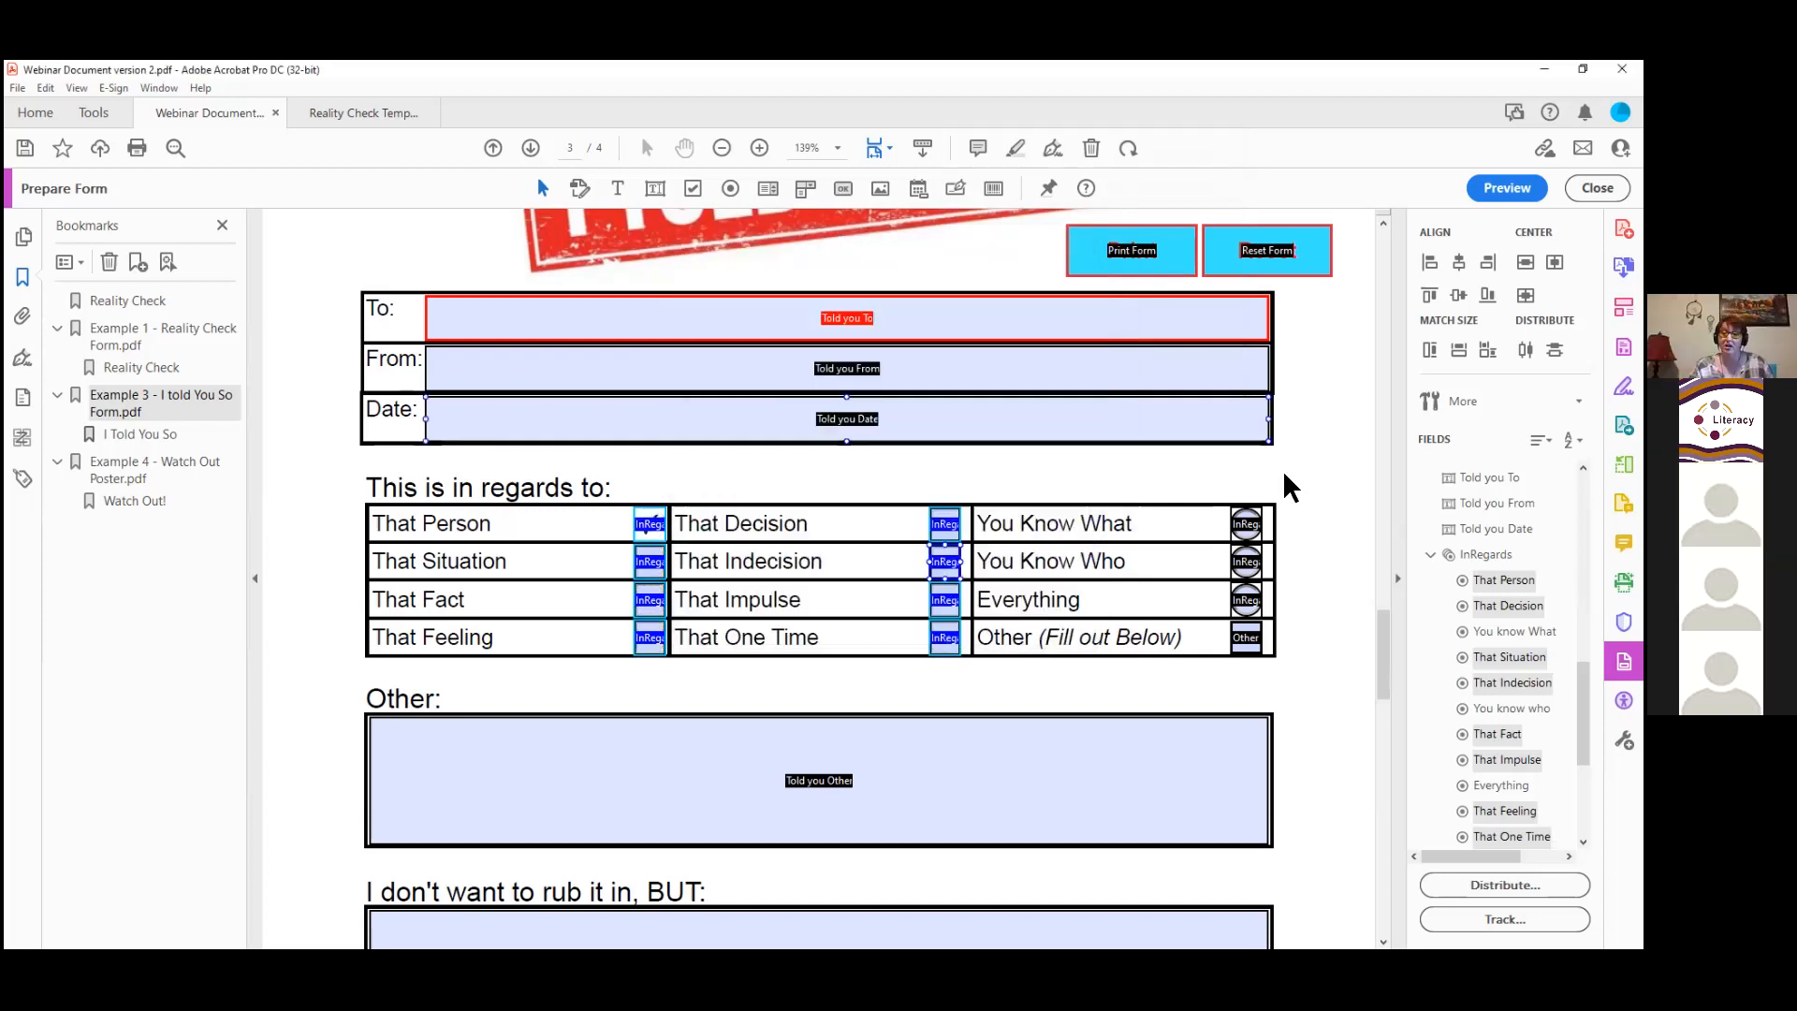
Step: Deselect the restyled radio buttons and inspect the That Person button's check mark in the table
click(1290, 487)
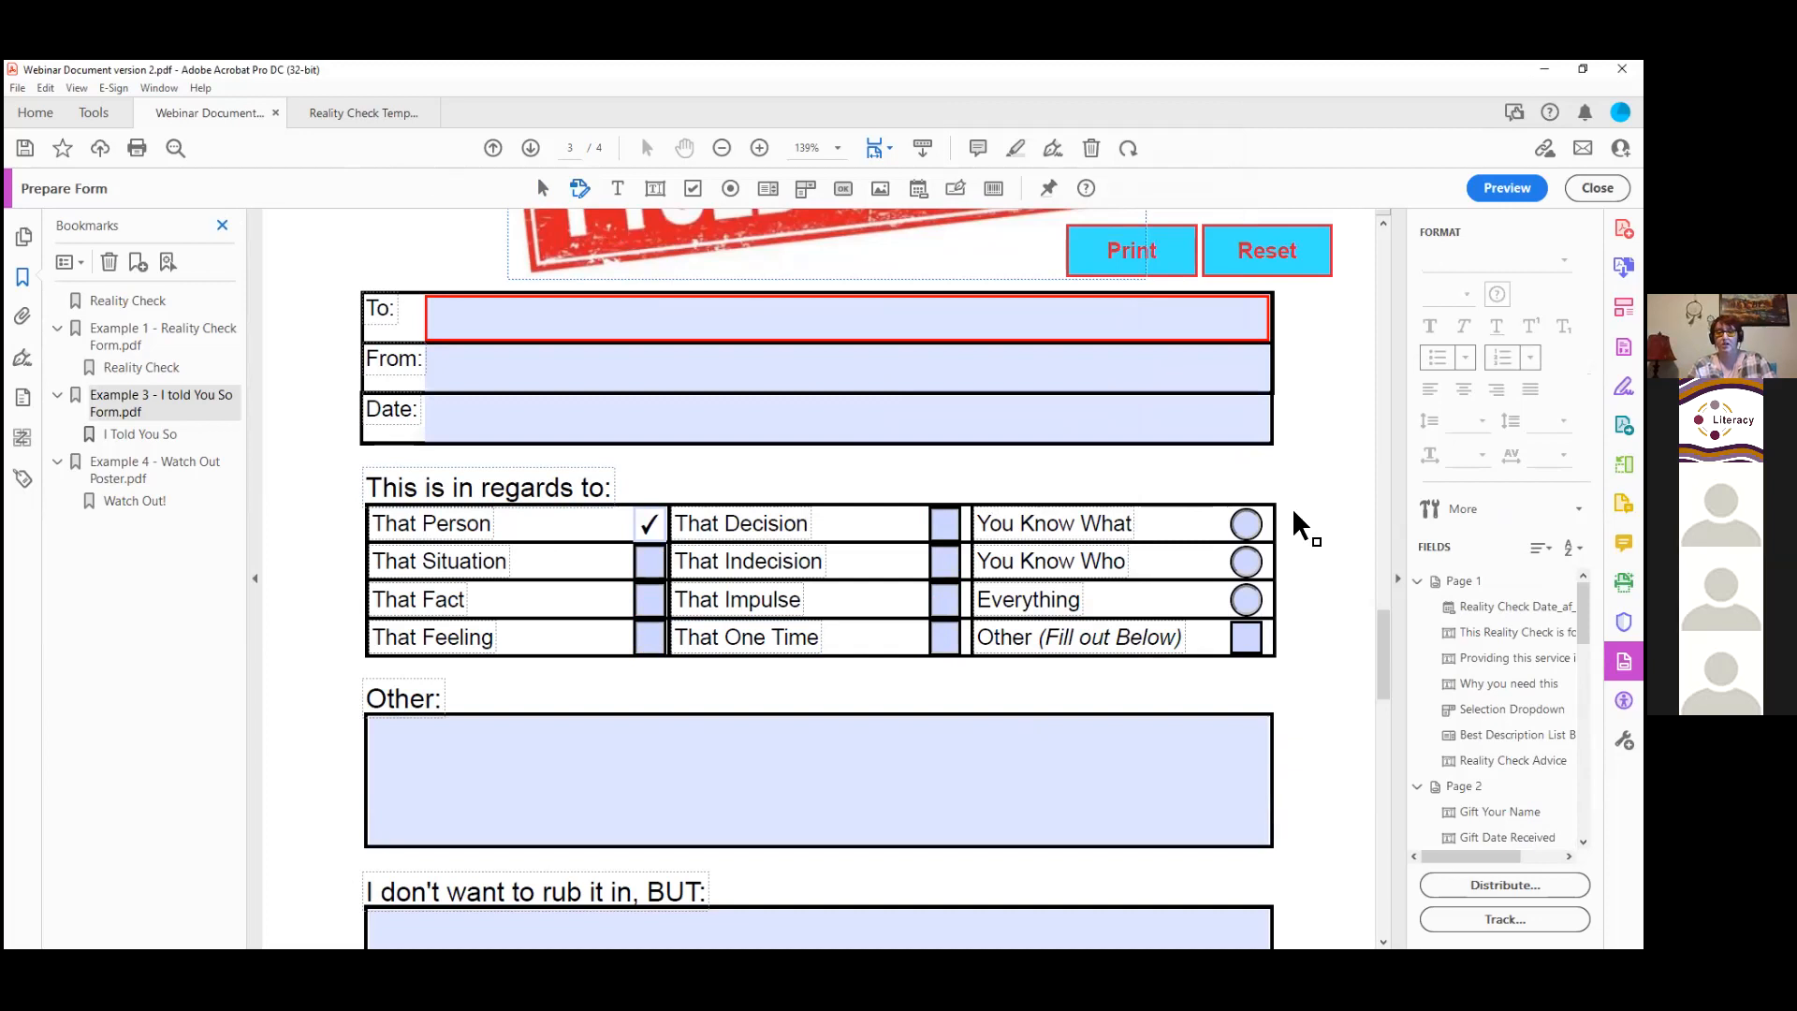
click(646, 530)
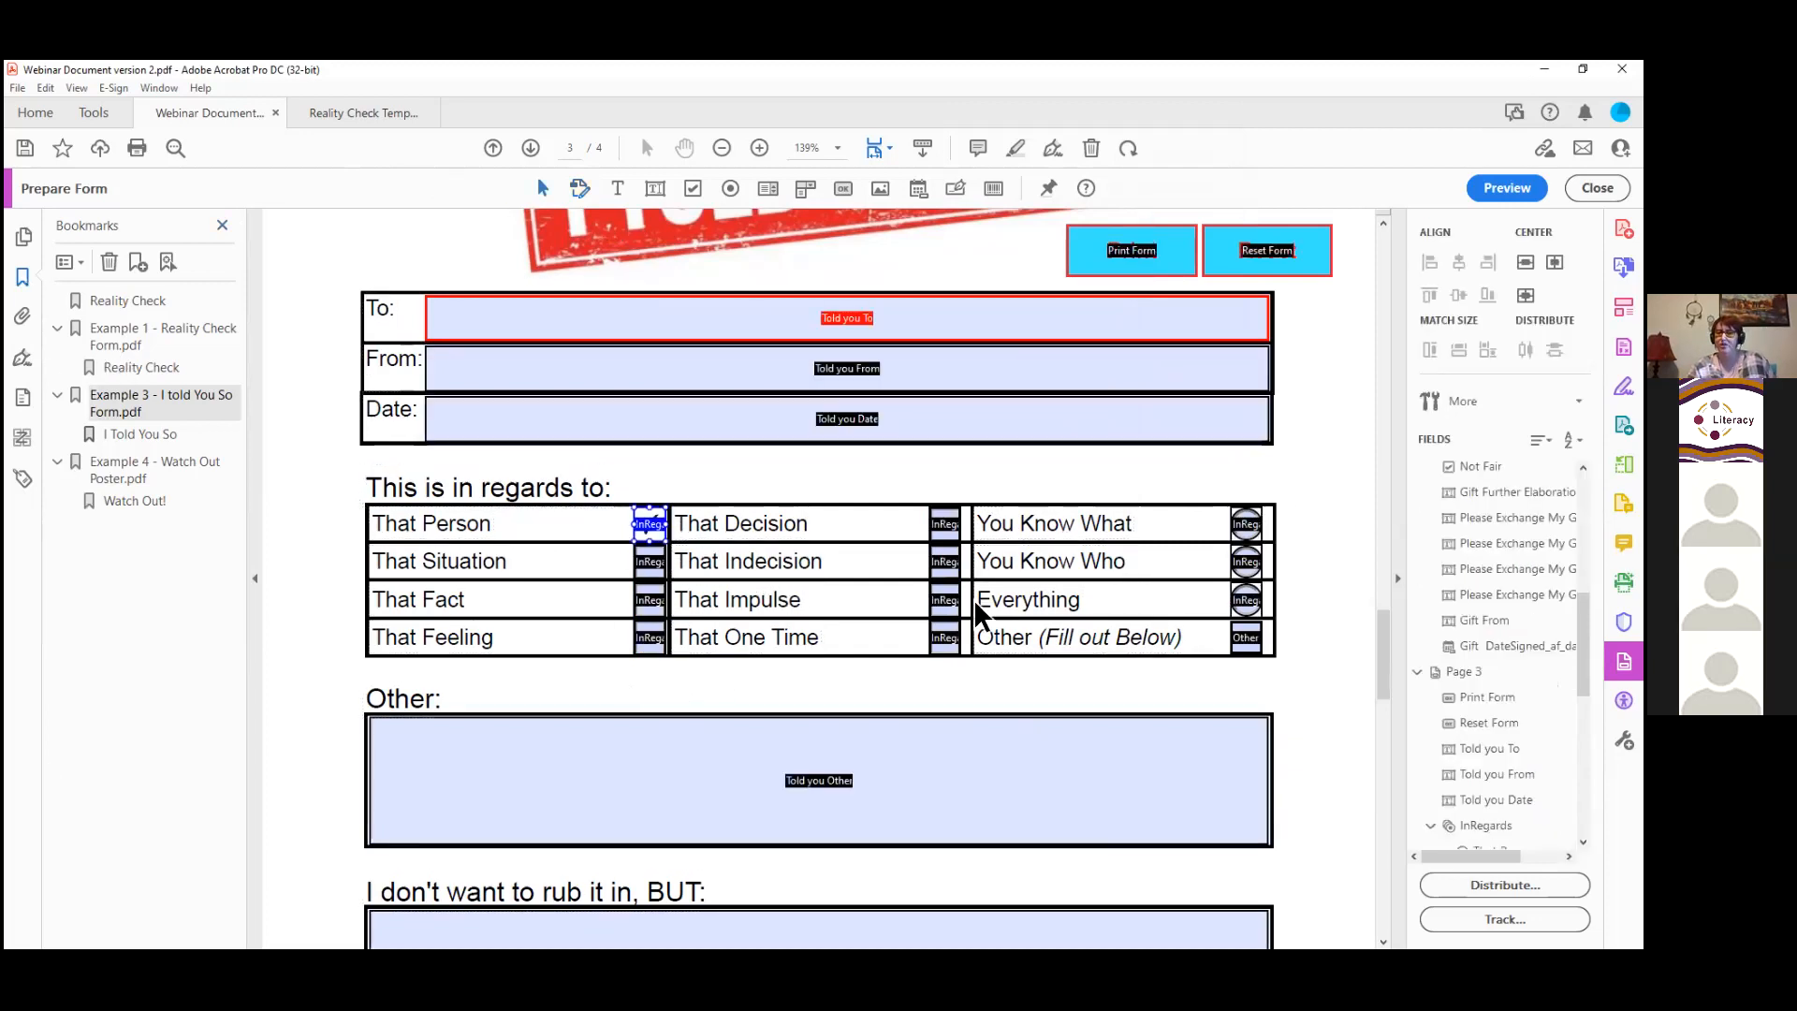
click(932, 245)
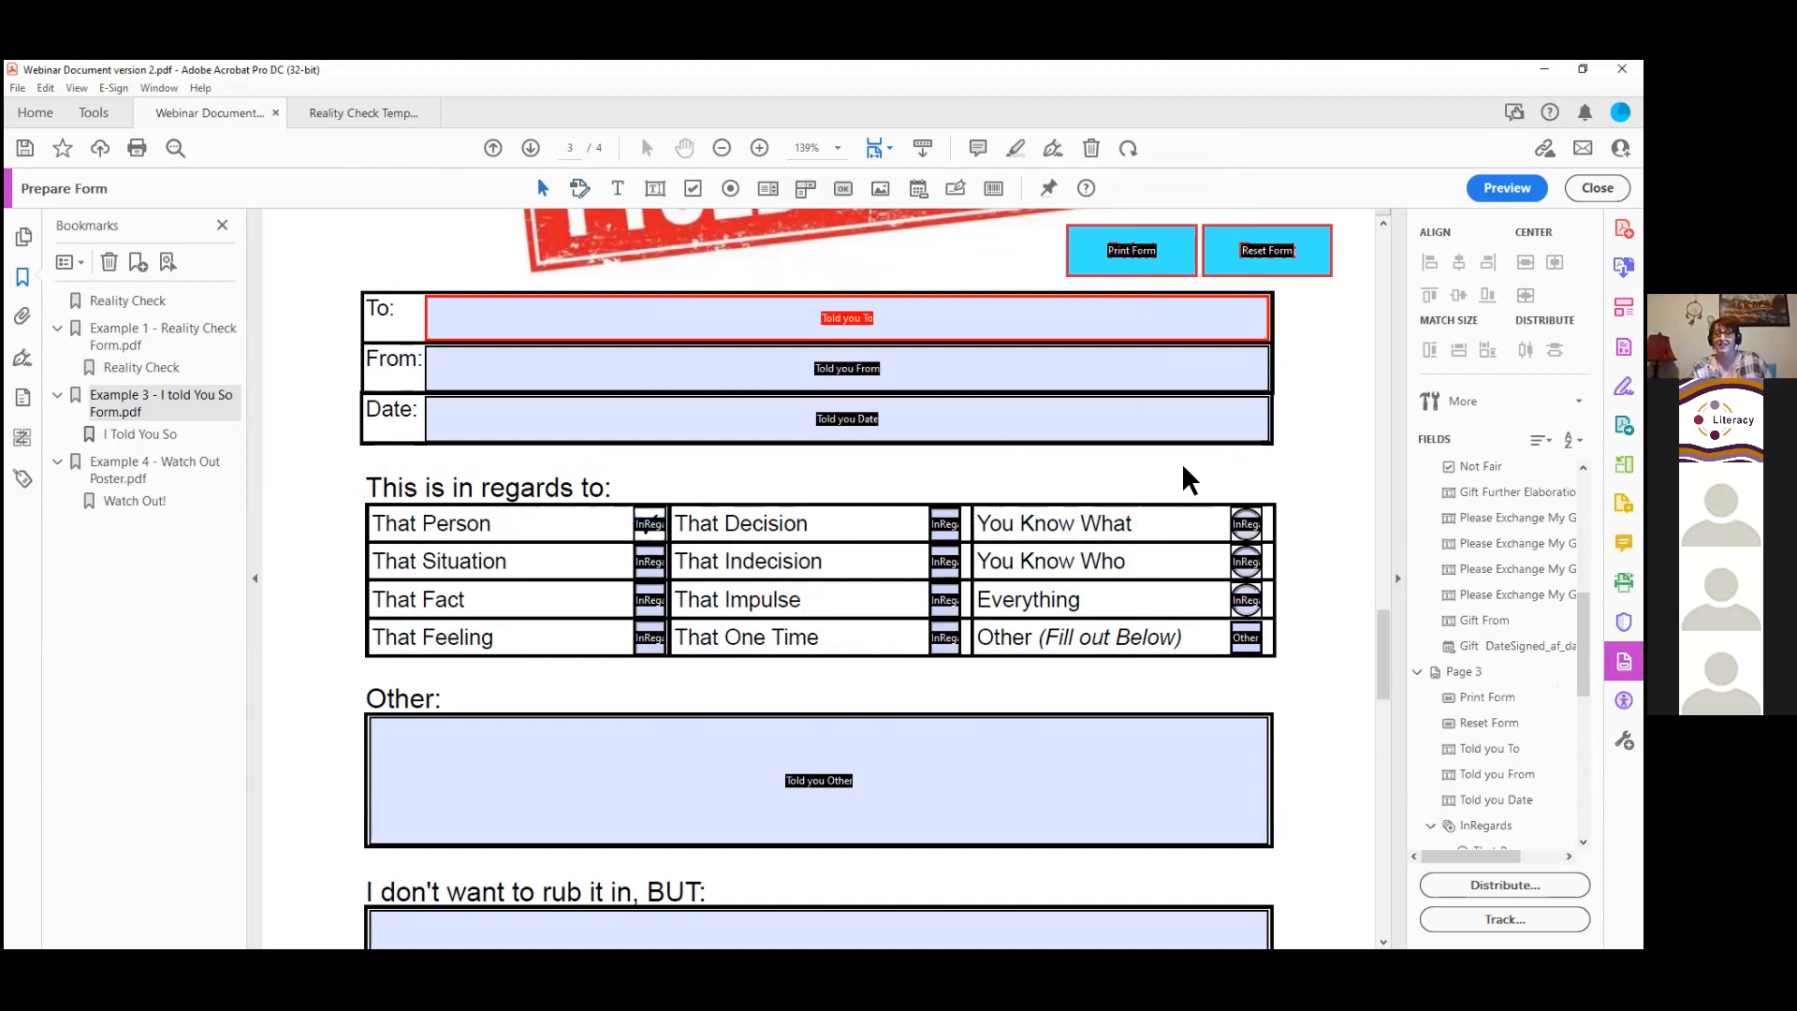
Step: Place a new button field over the stamp's left end, above the "To:" field on page 3
click(1251, 254)
click(1138, 270)
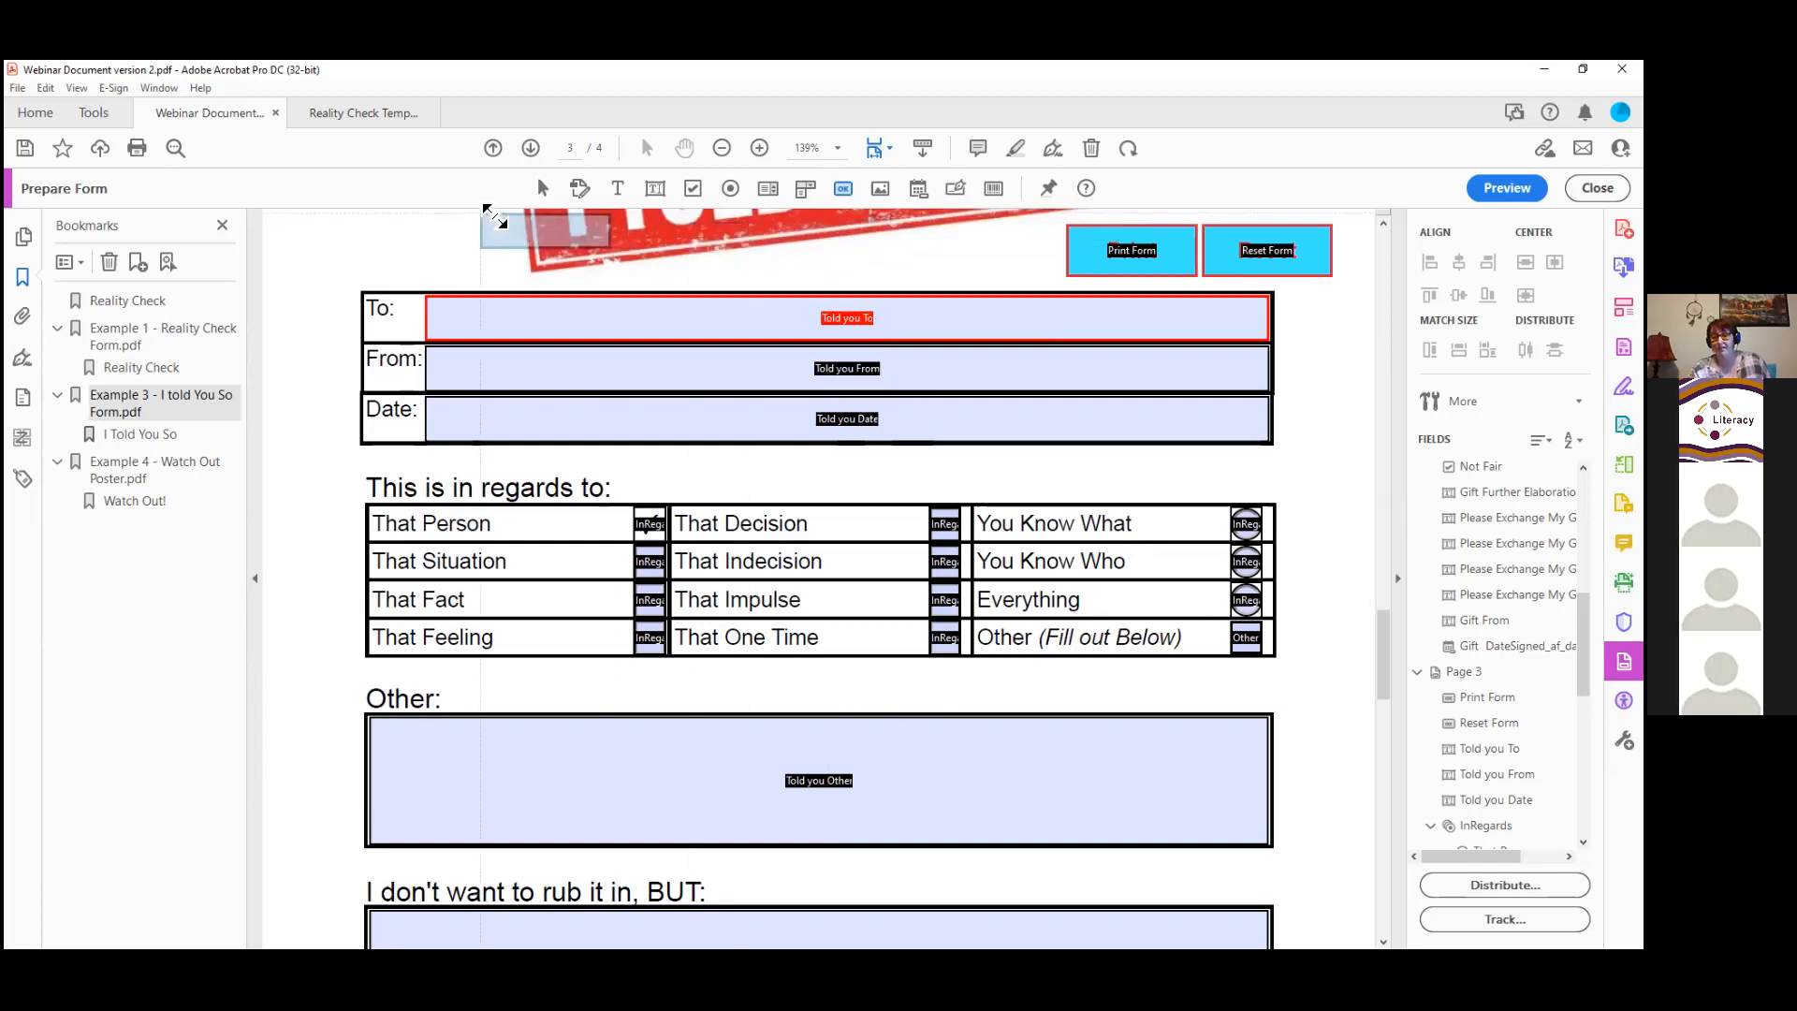
click(556, 249)
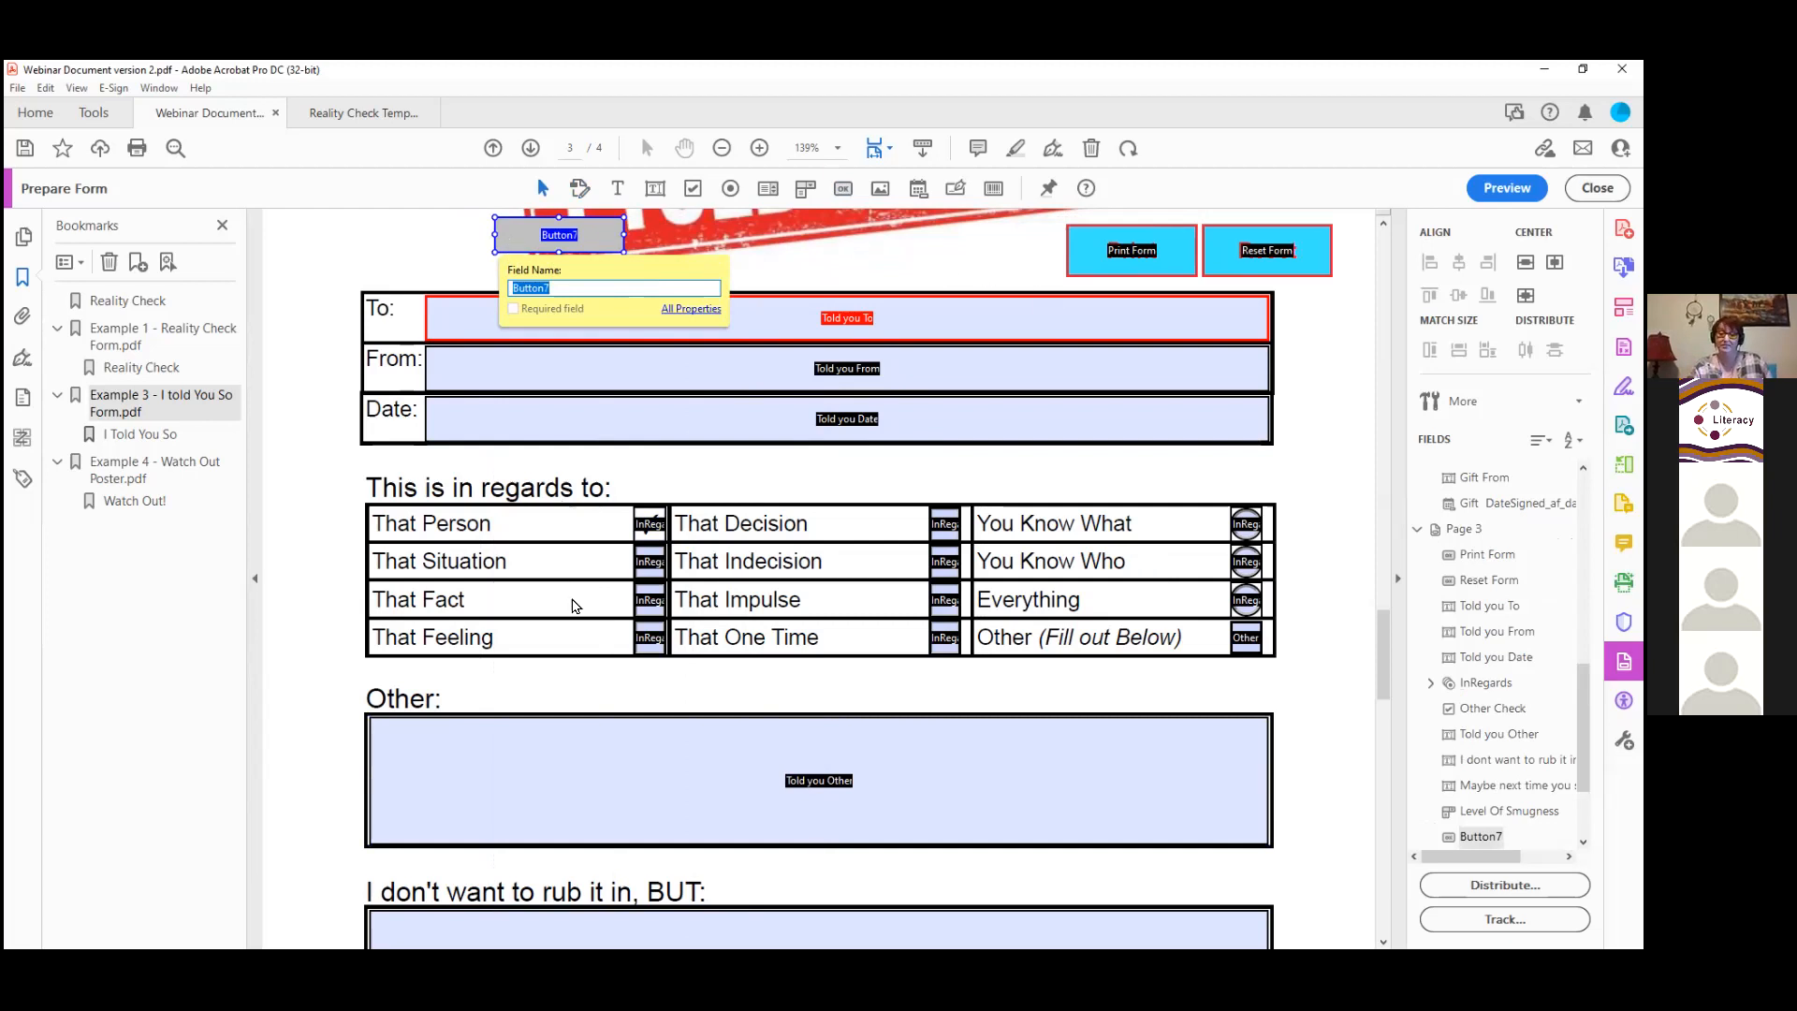
Step: Open the properties of the new button above the "To:" field and set its tooltip to "click button 7"
right_click(508, 246)
click(615, 281)
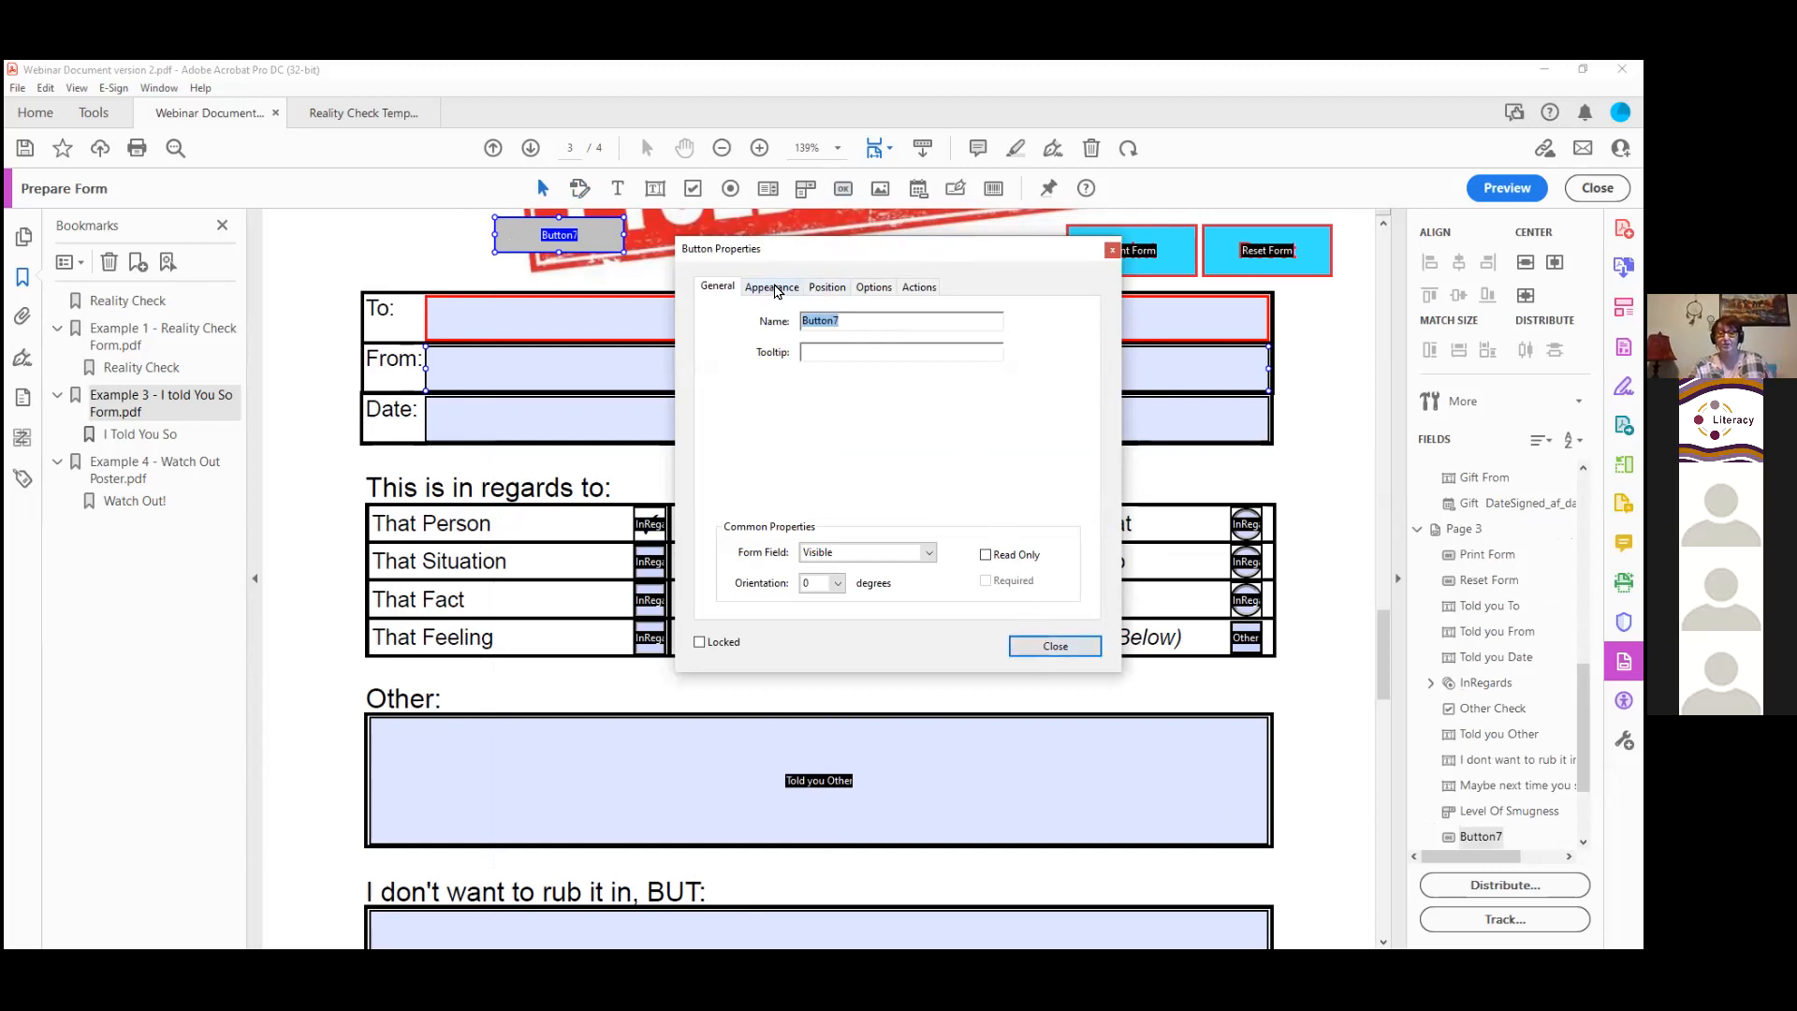
click(860, 321)
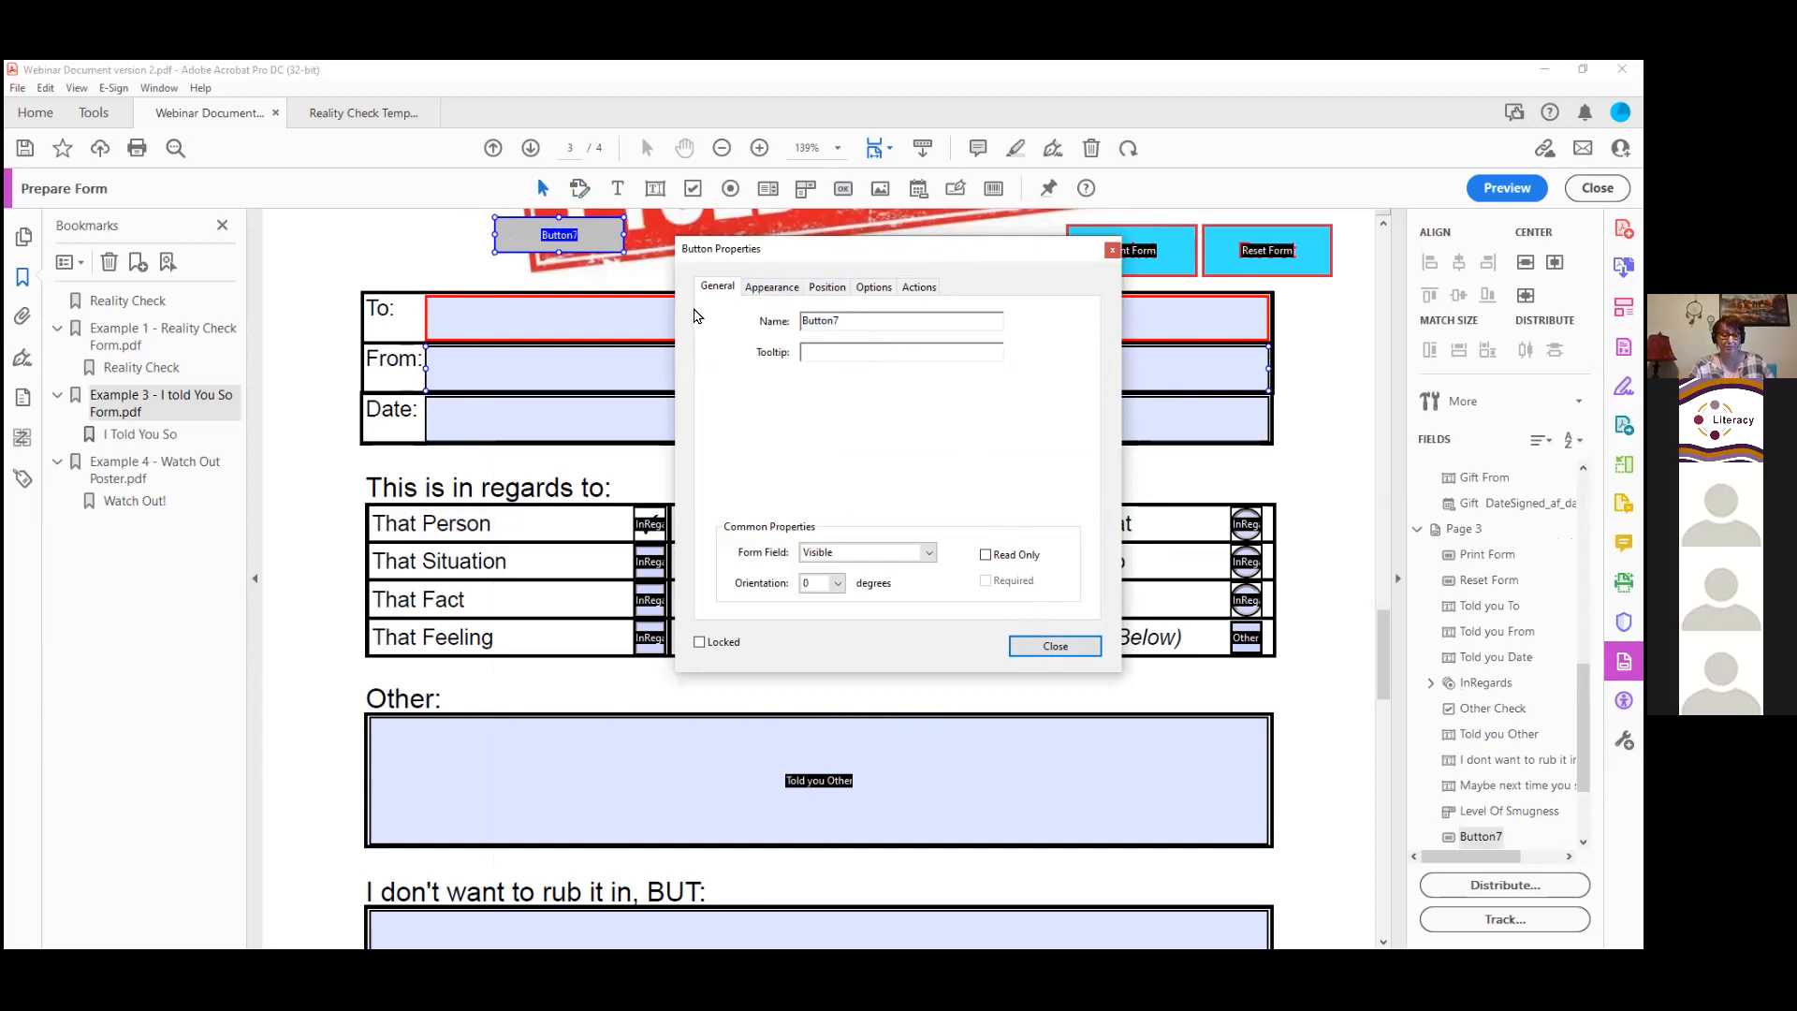
click(803, 352)
text(click button 7)
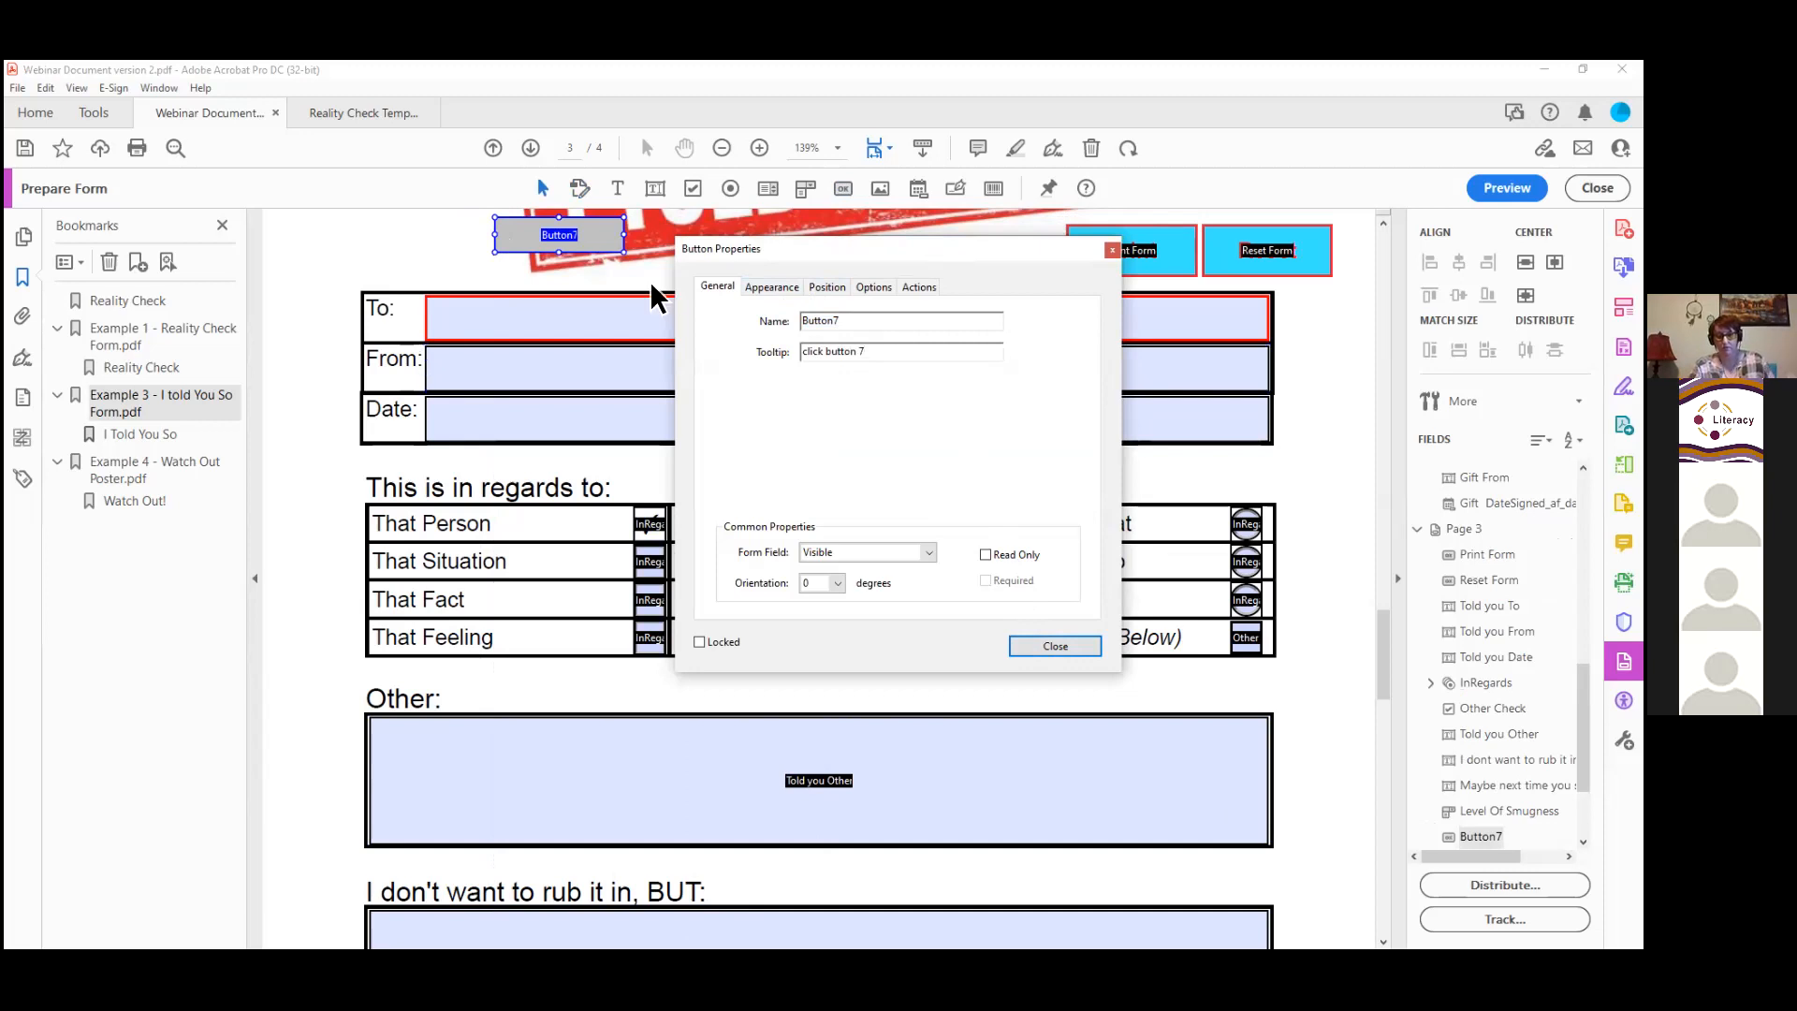
Step: Give the new button a light blue border and fill, and set its text color to red
click(779, 288)
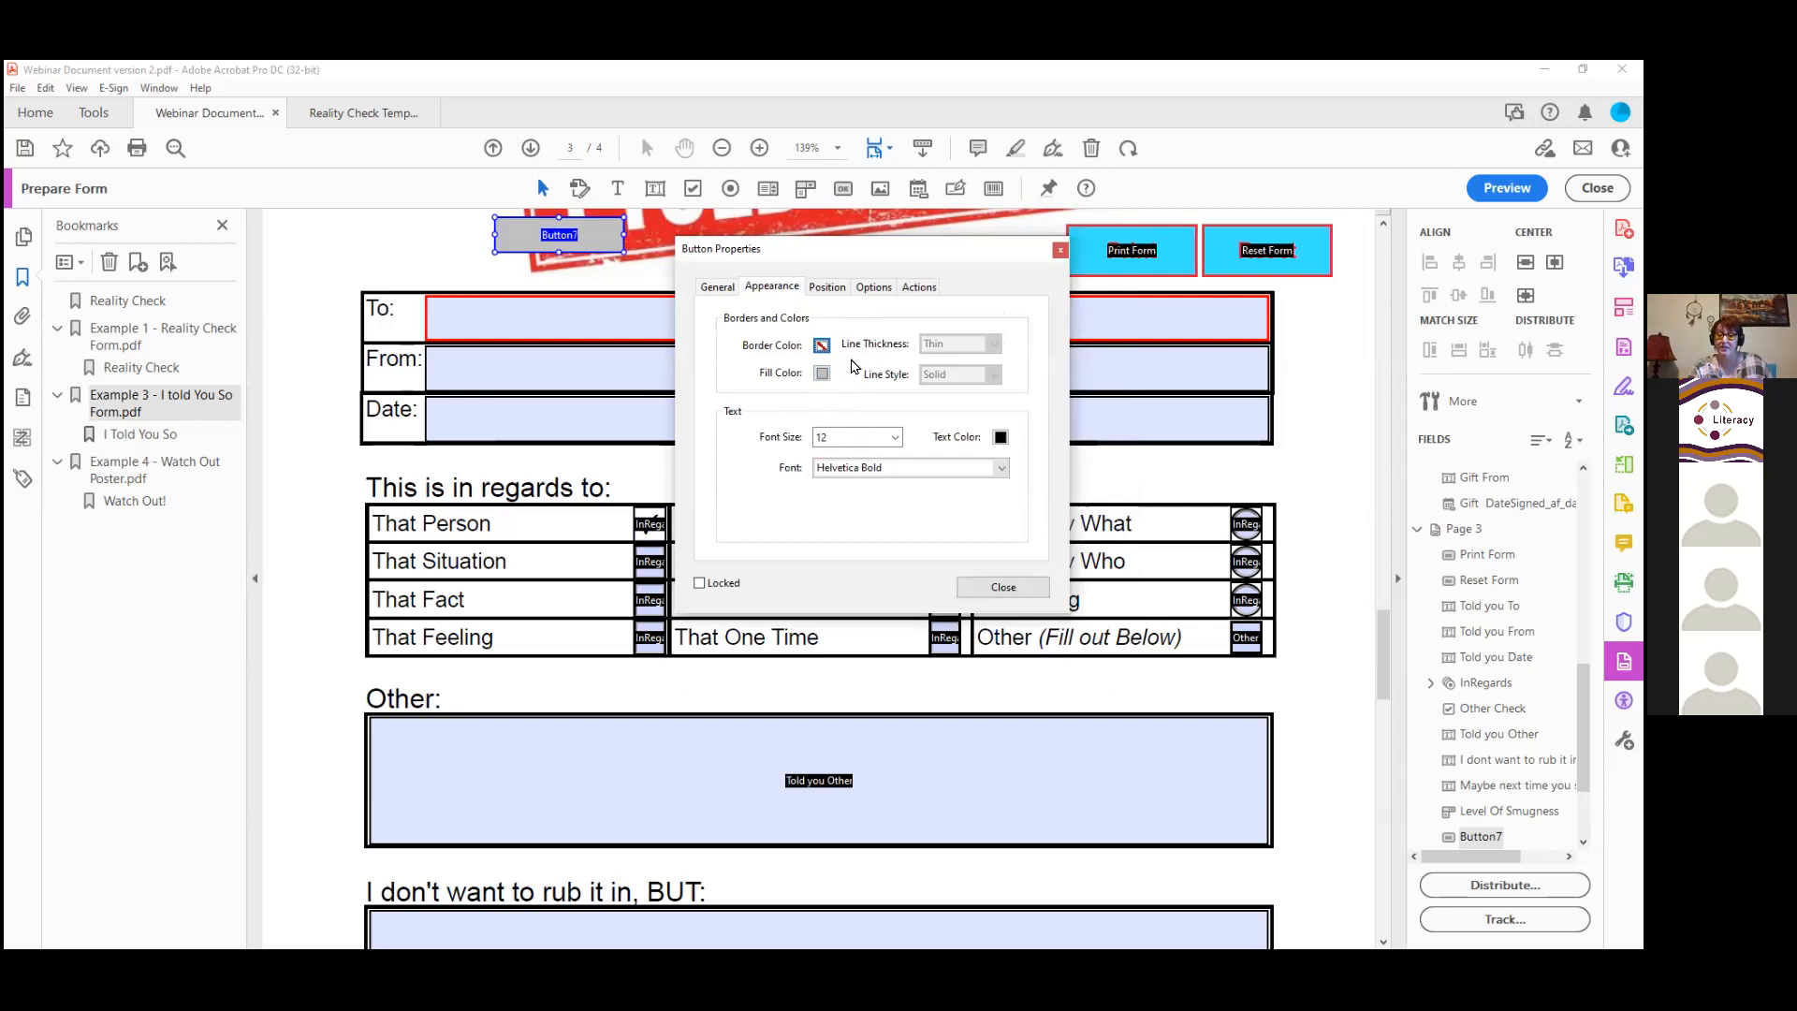
click(823, 345)
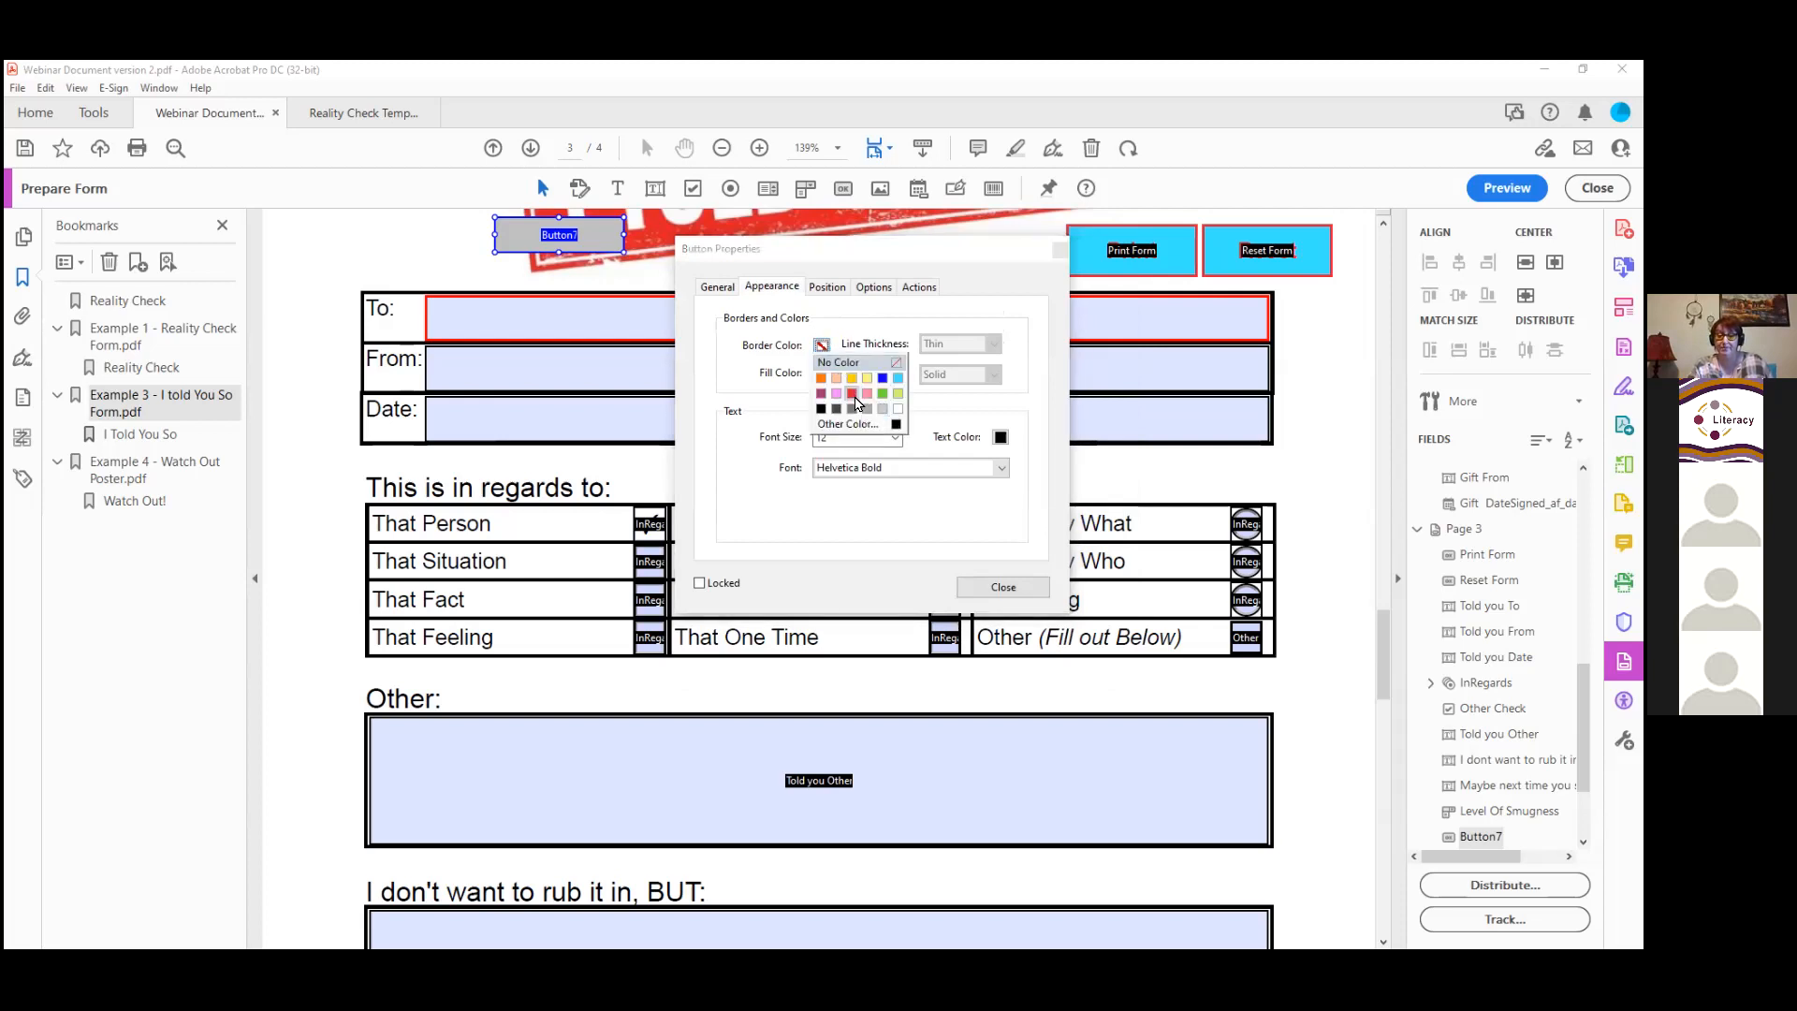
click(853, 392)
click(822, 345)
click(879, 392)
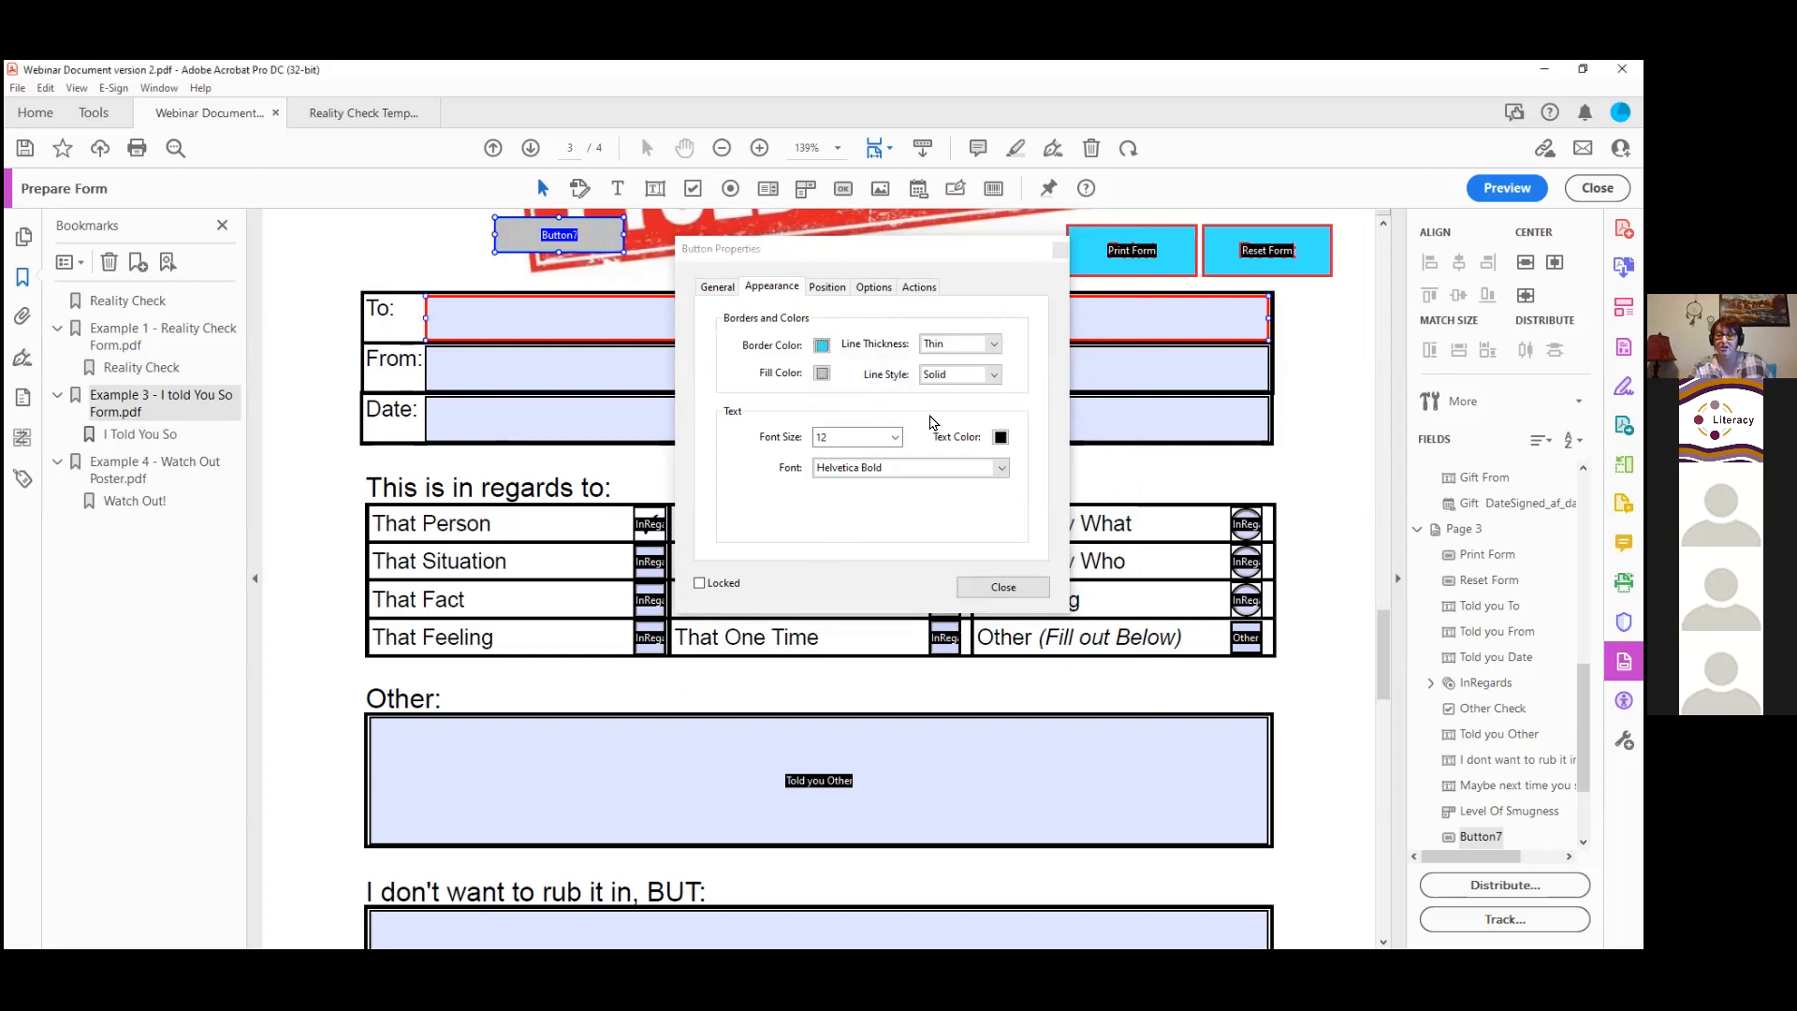
click(821, 374)
click(879, 420)
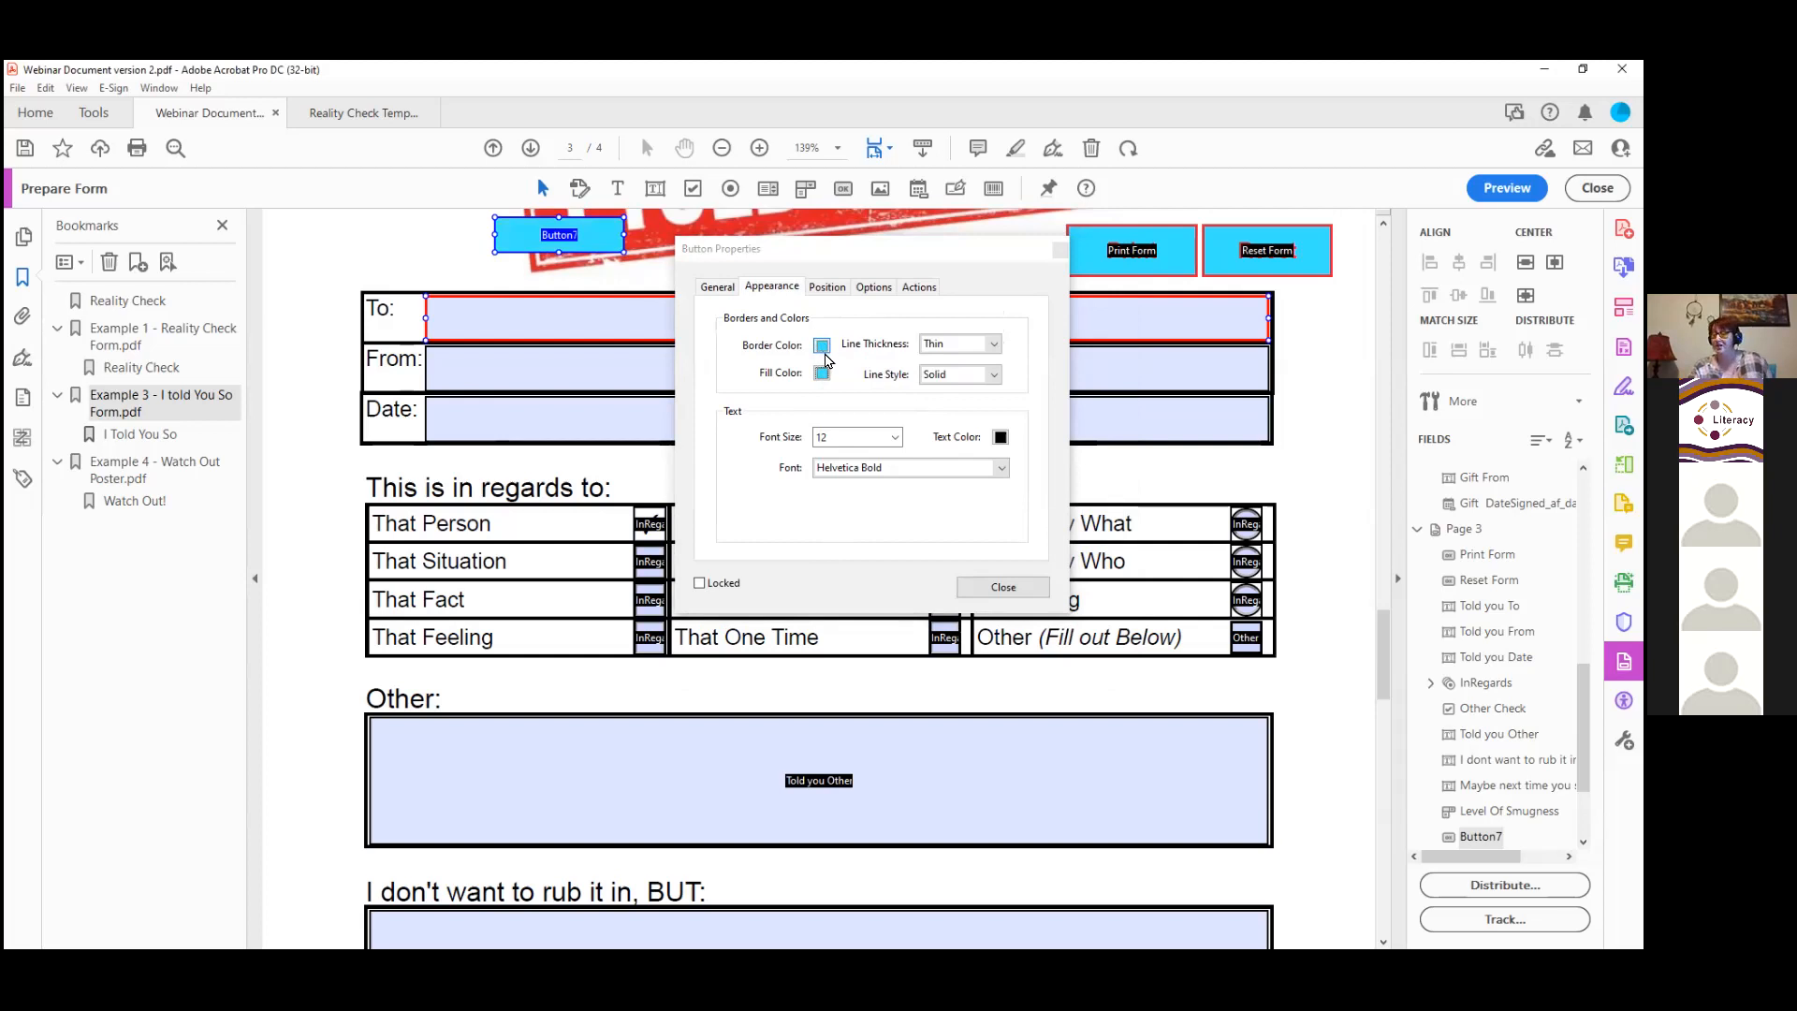
click(1001, 437)
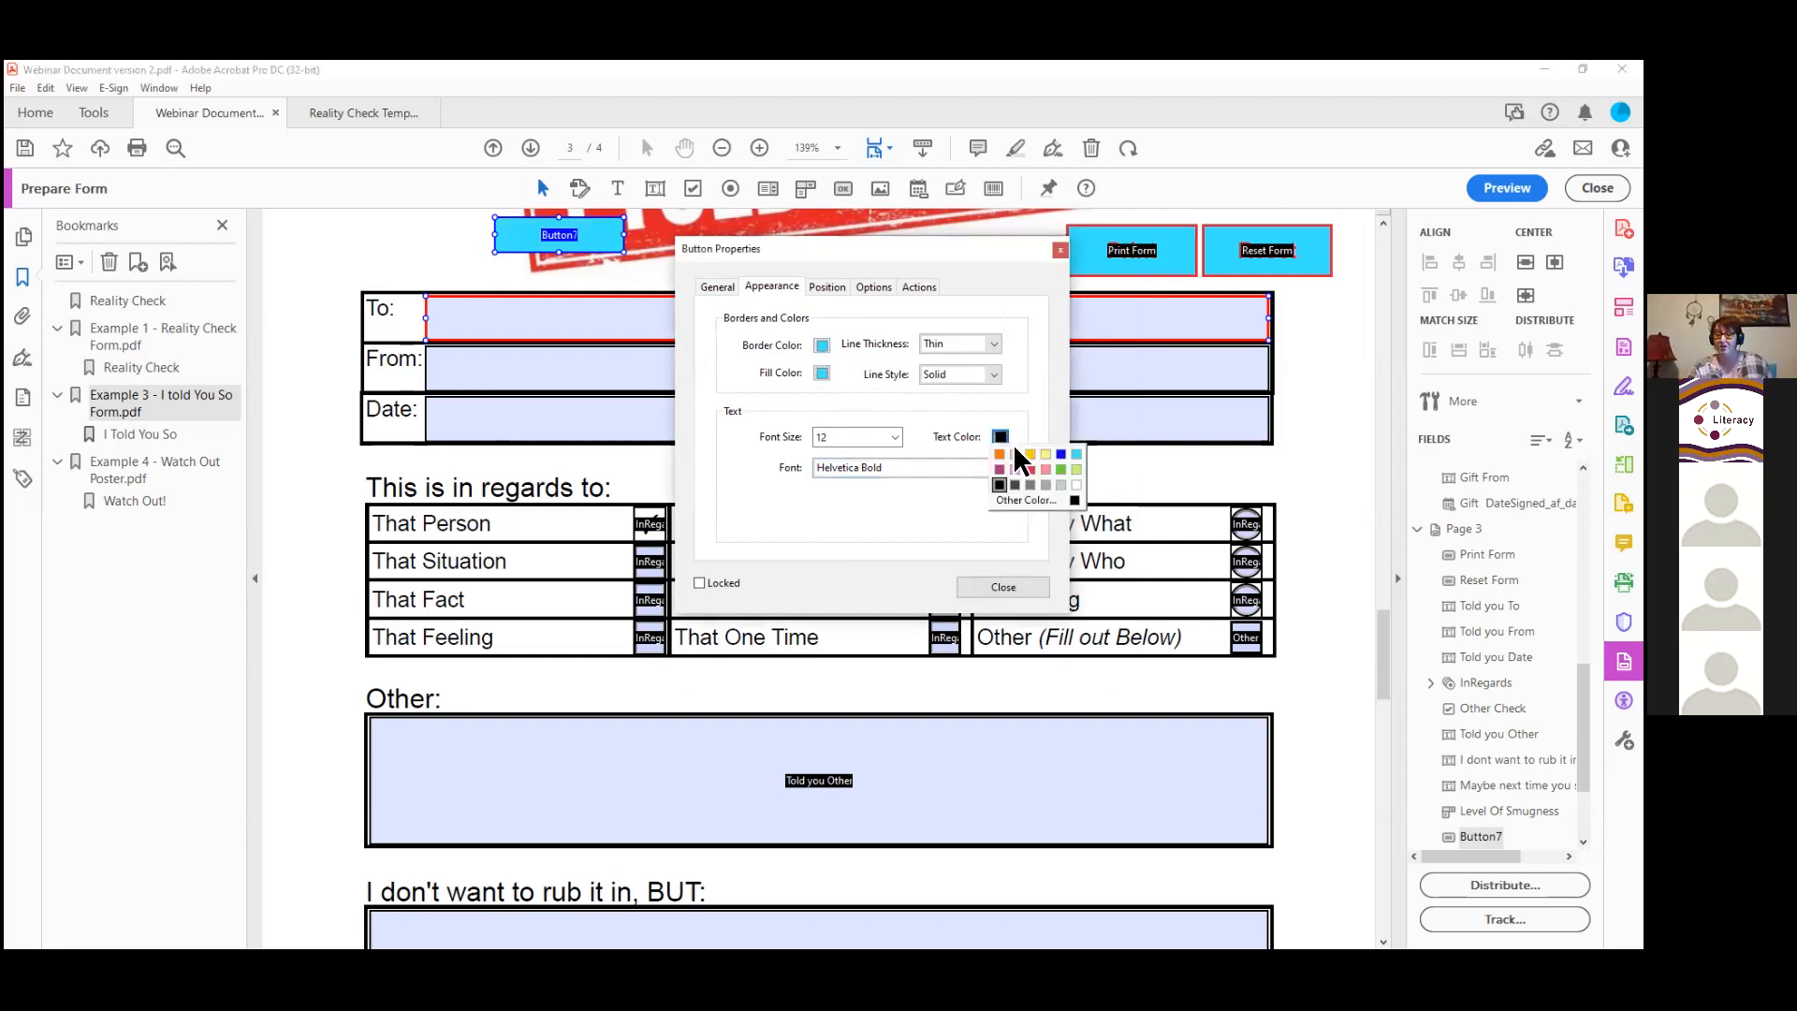
click(1028, 470)
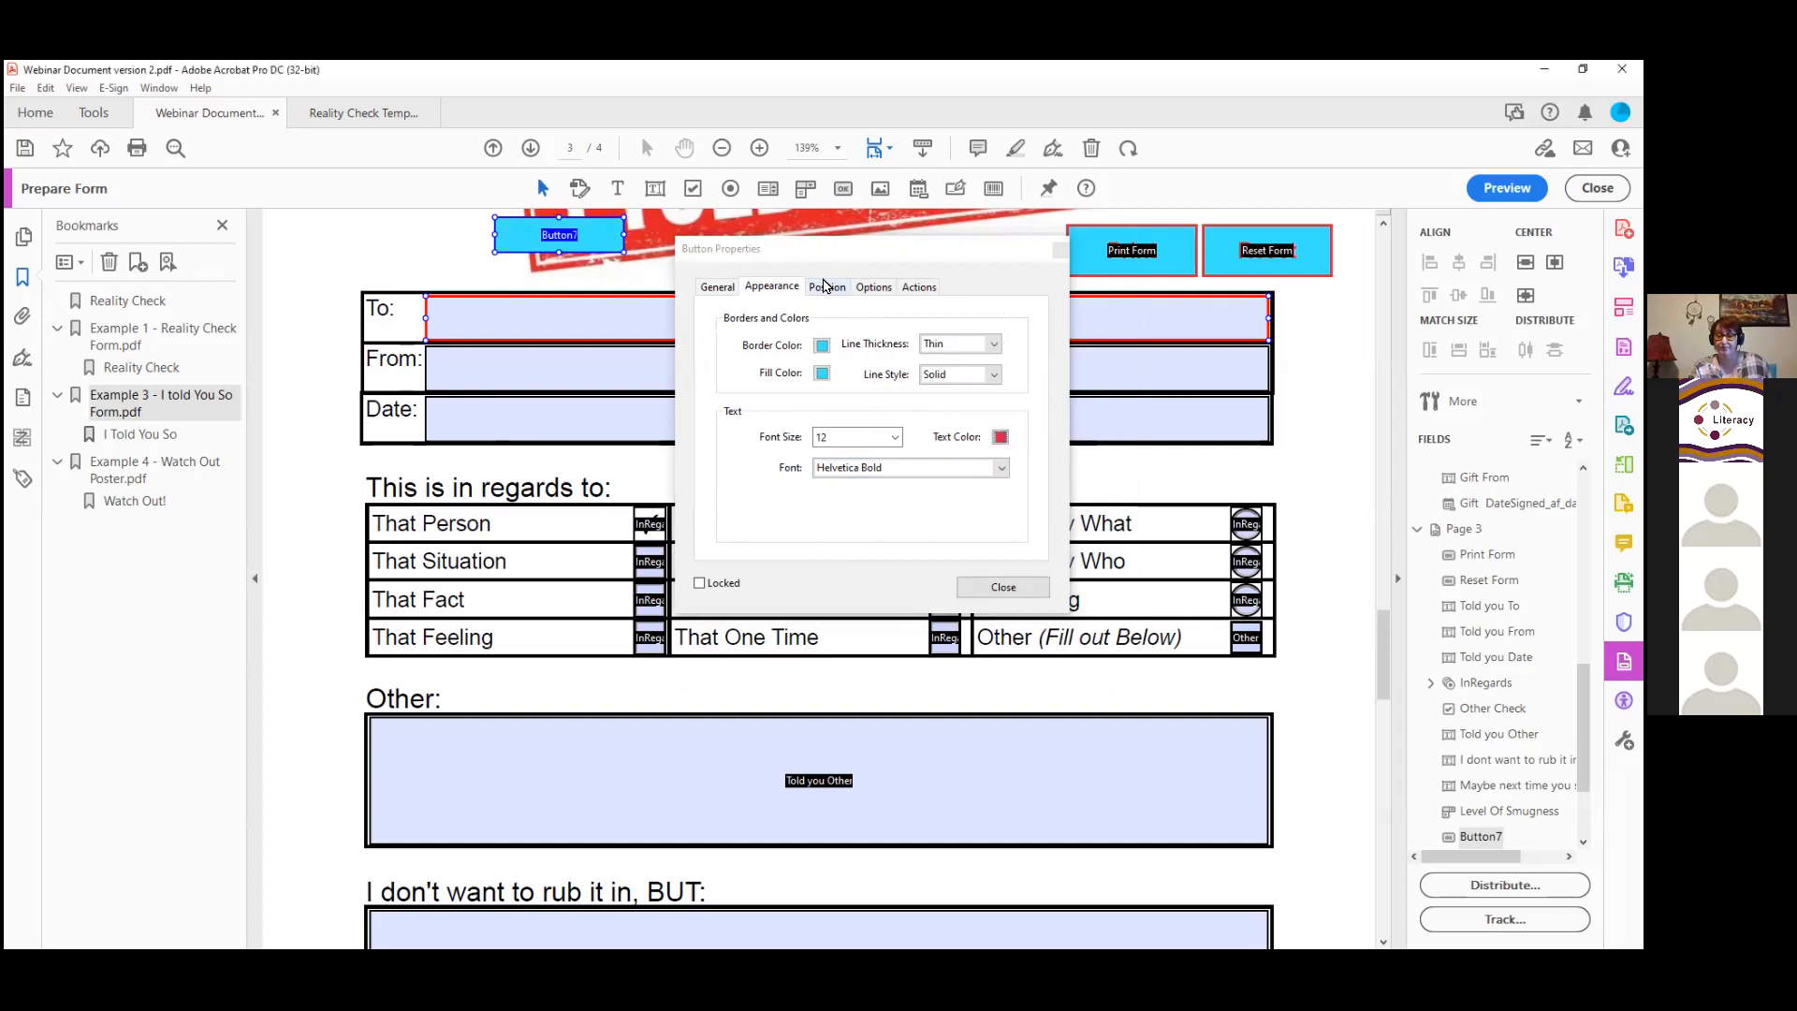
Step: Label the new button "Push Me" with the Label only layout and close its properties
click(870, 288)
click(929, 429)
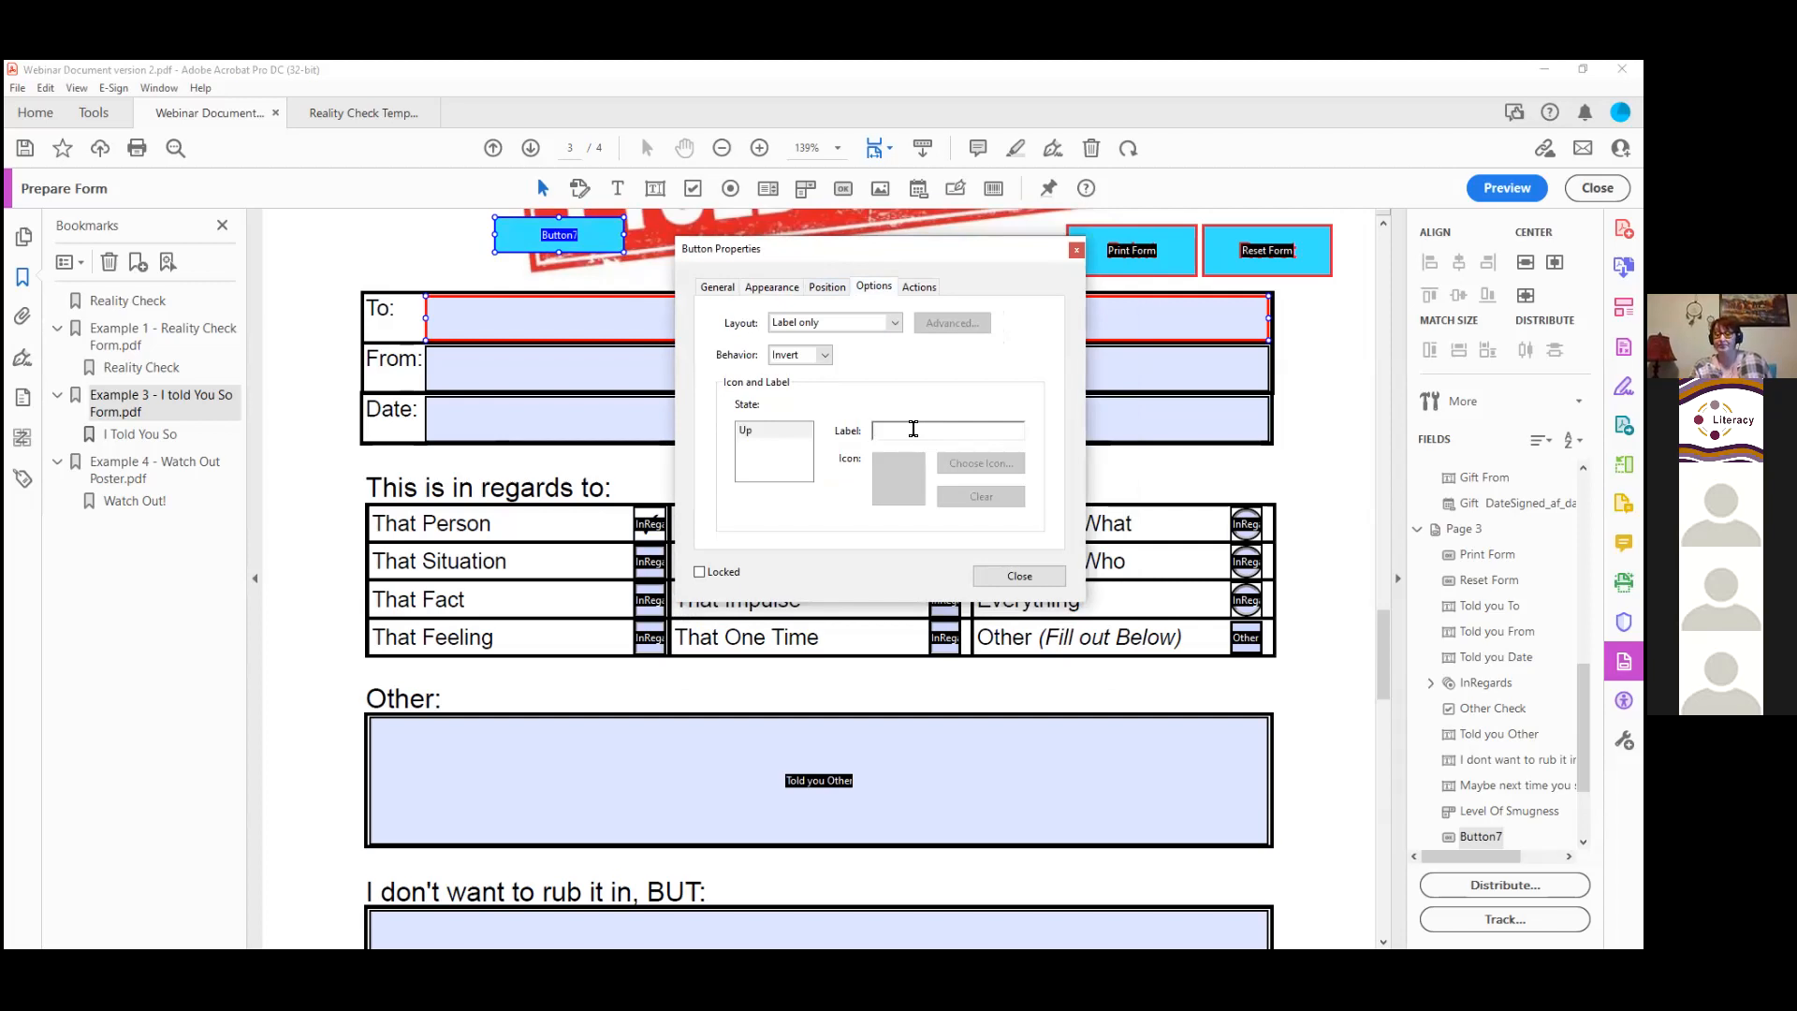
text(Push Me)
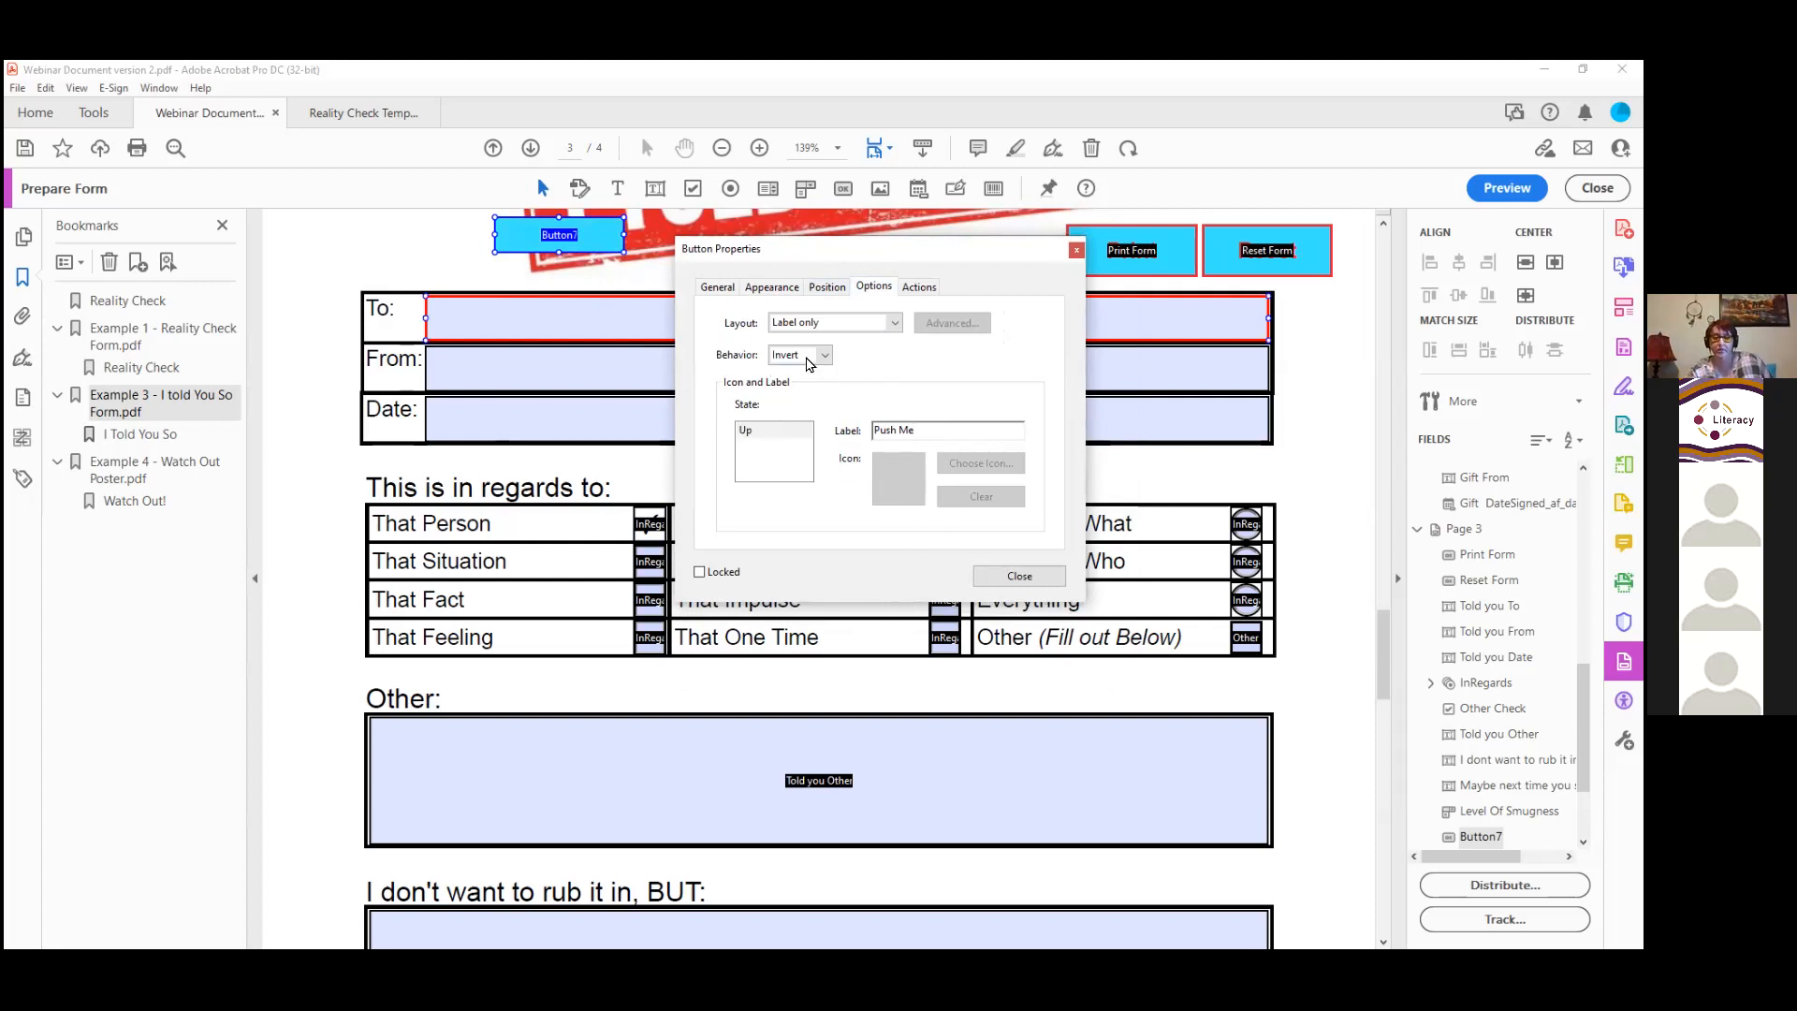
click(895, 323)
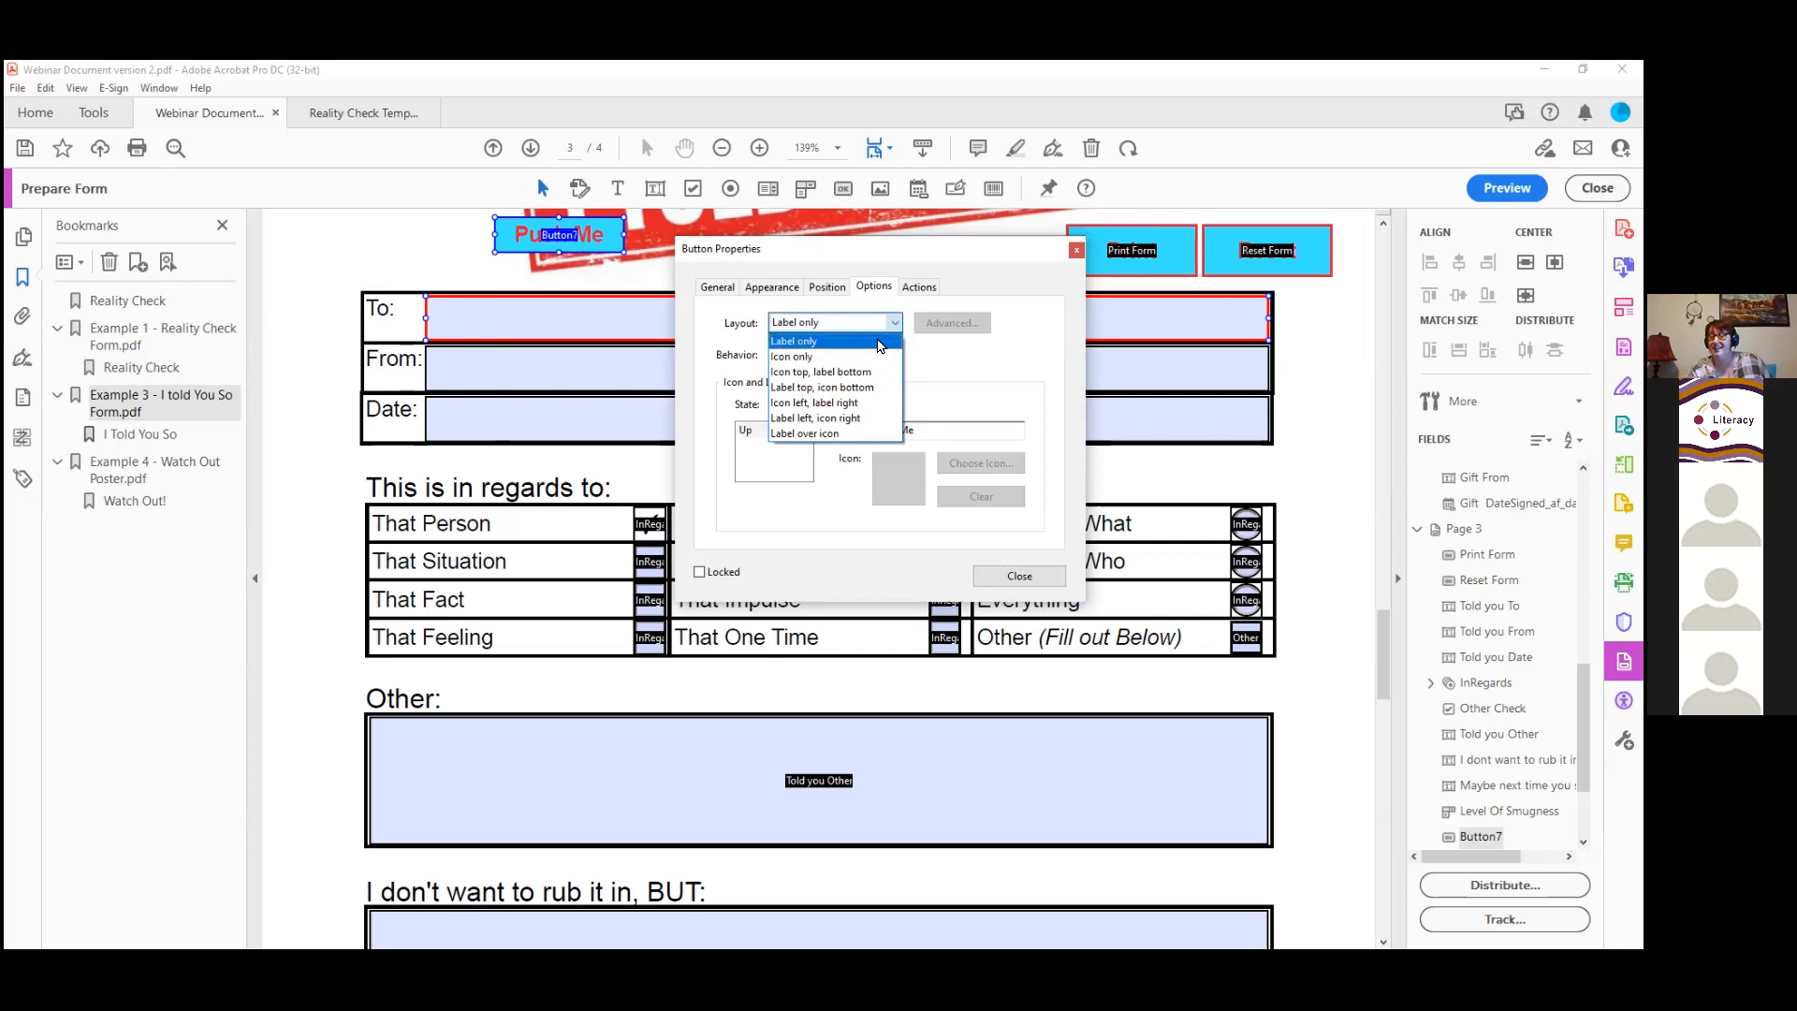
click(882, 342)
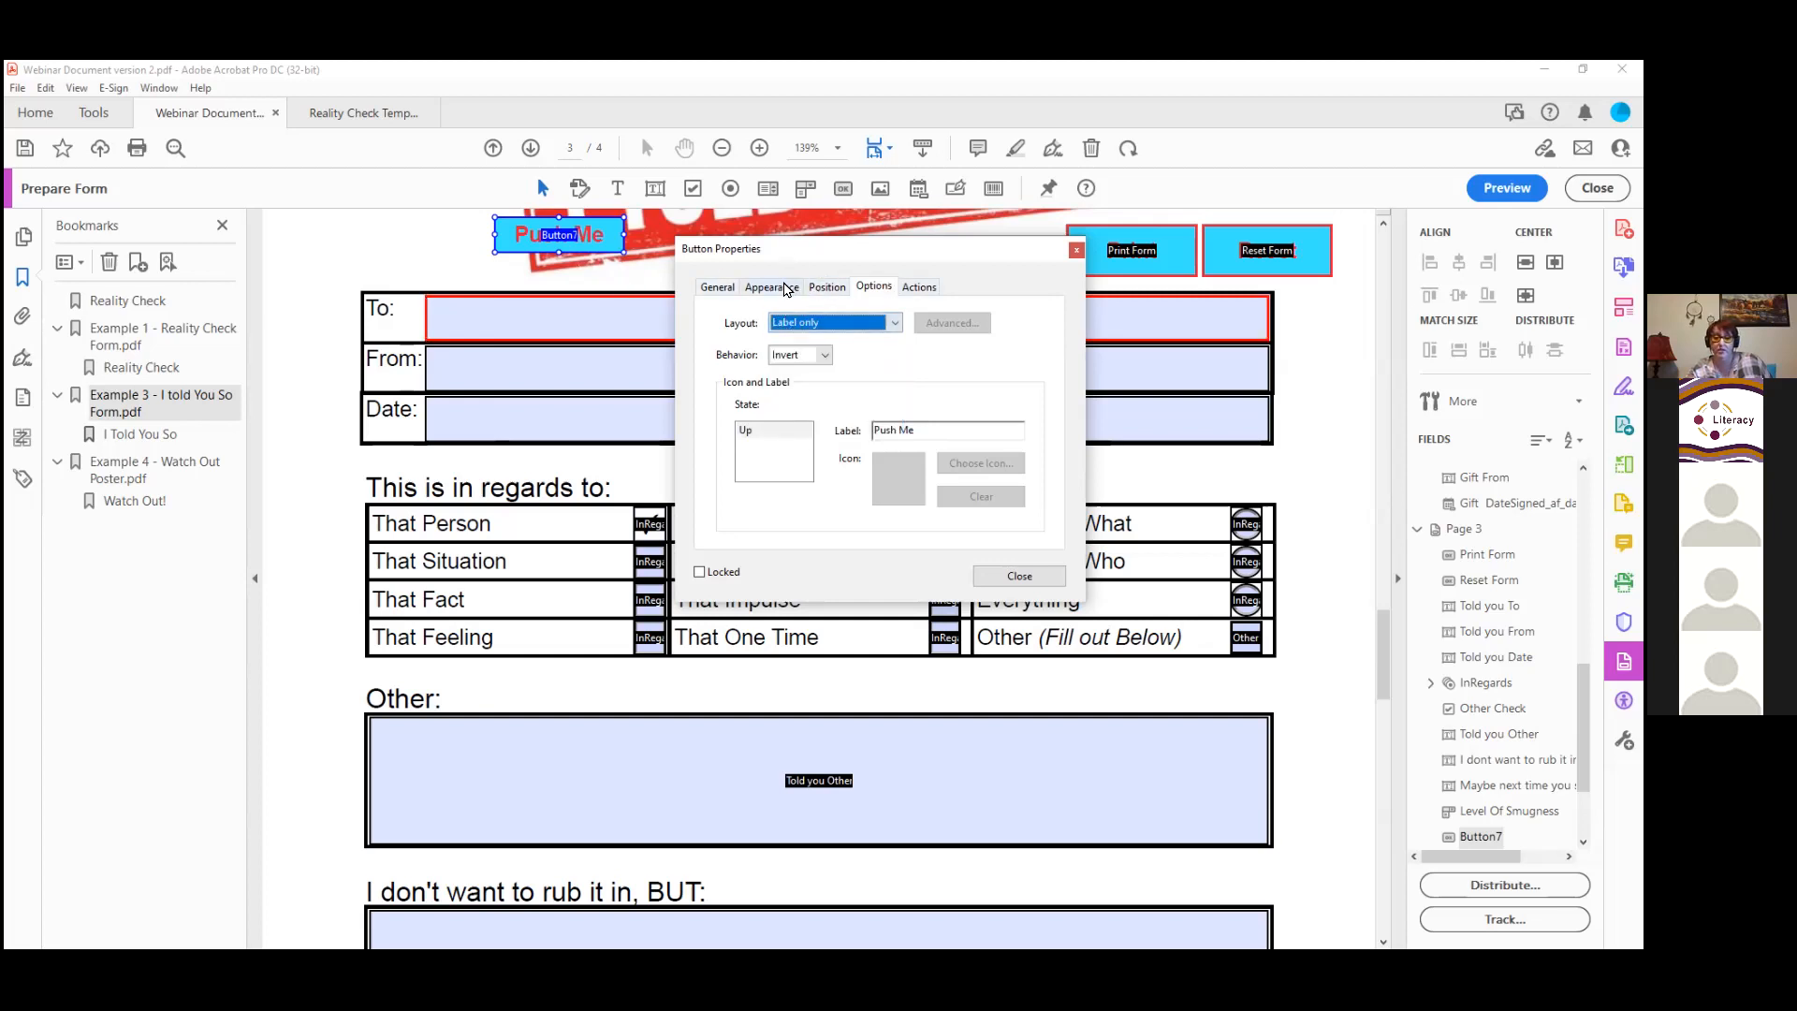
click(1019, 576)
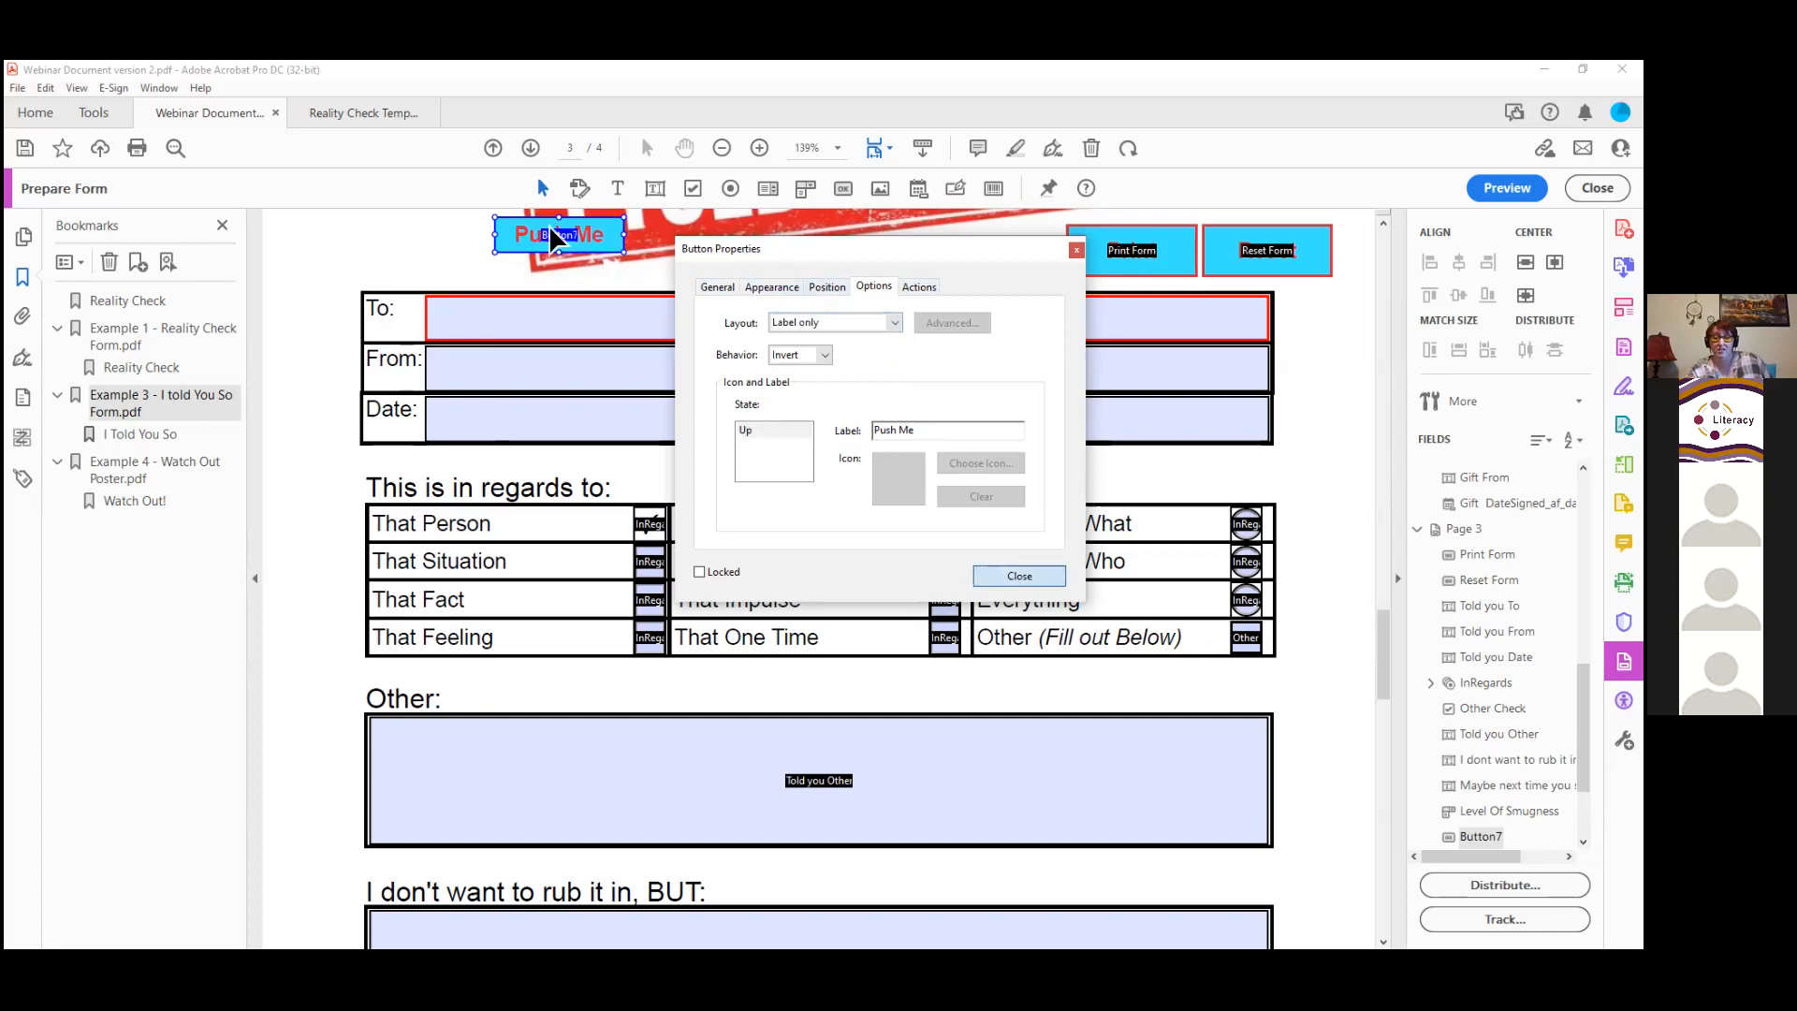
Step: Move the Push Me button away from the stamp, toward the page's left edge above the "To:" field
drag(487, 244, 445, 253)
click(504, 268)
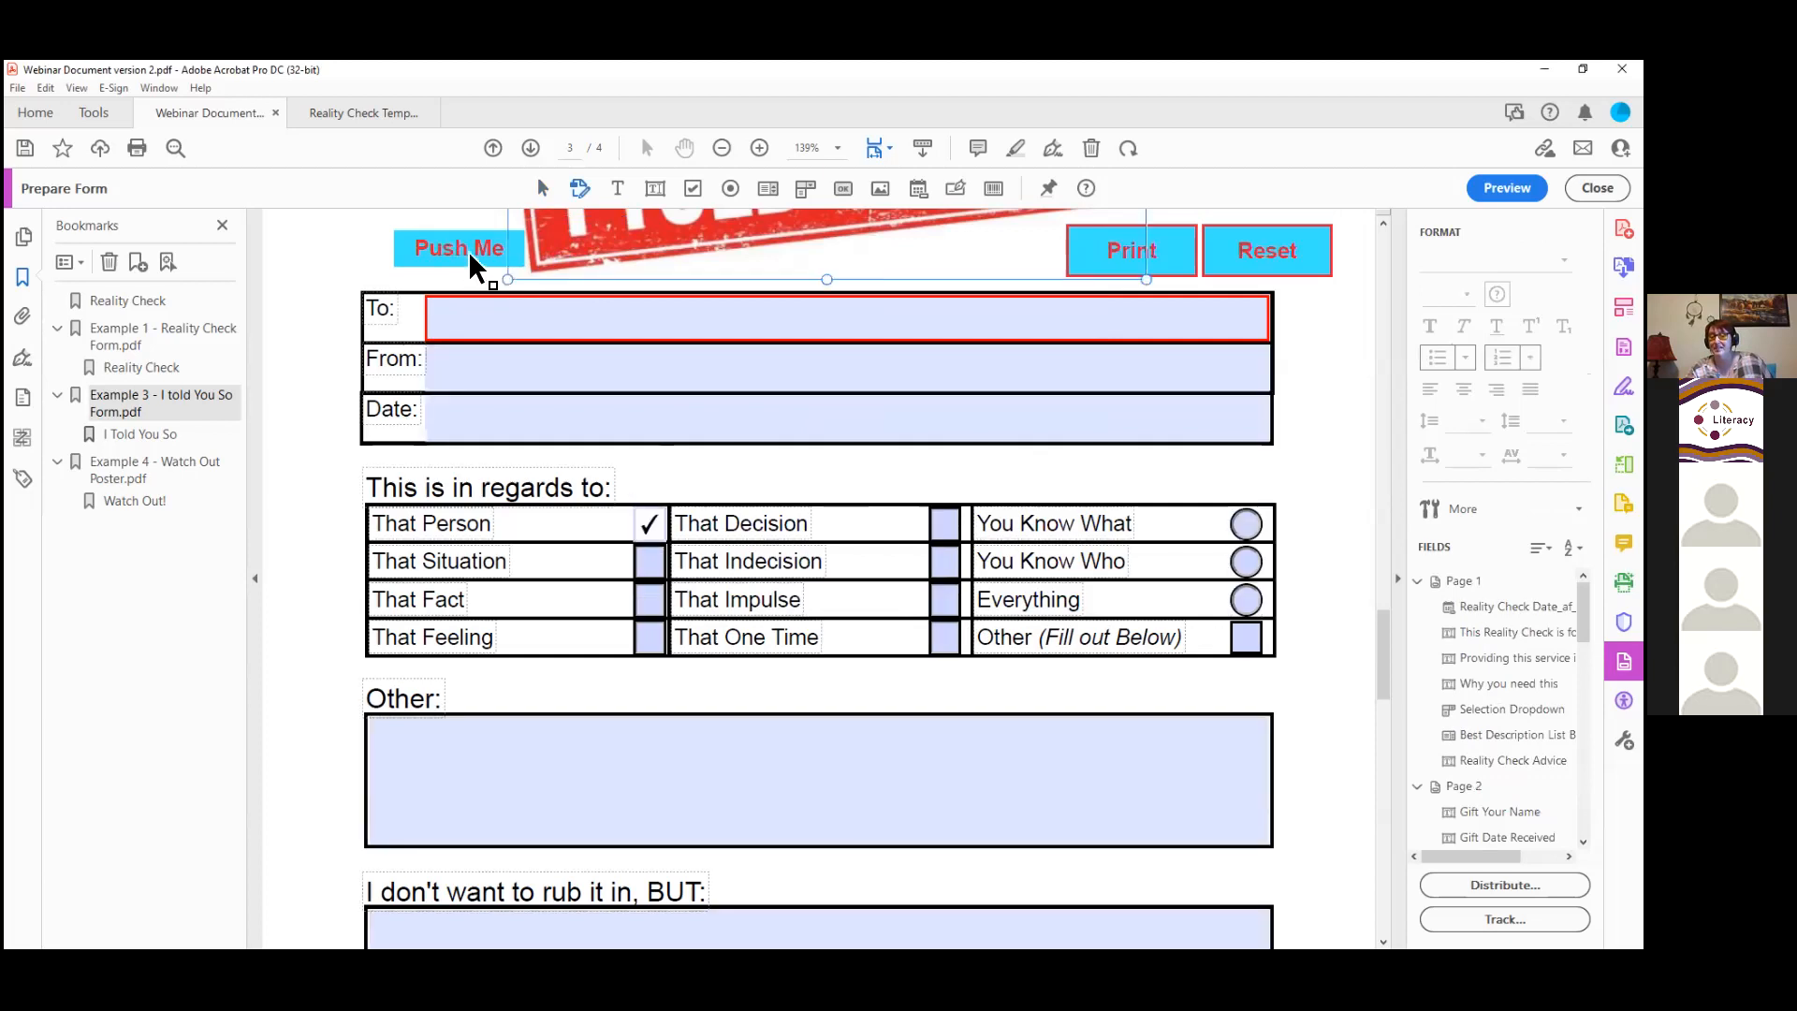
click(468, 251)
ctrl+click(465, 315)
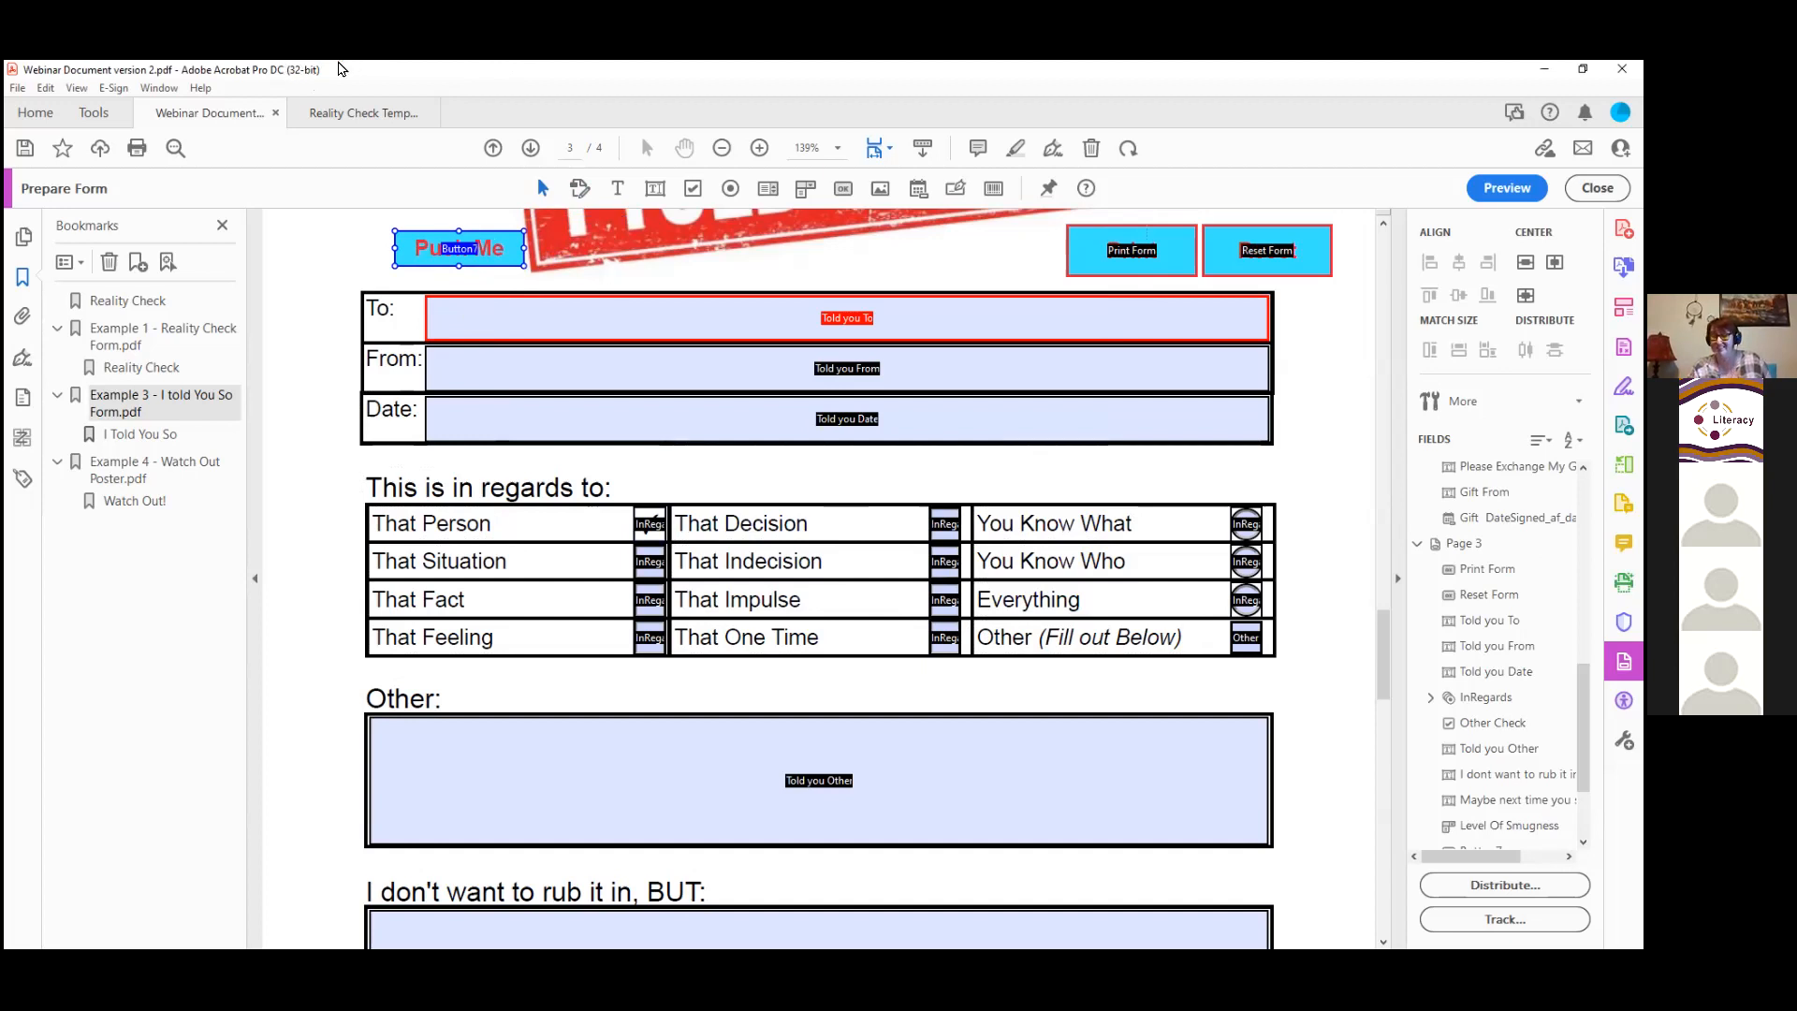
right_click(446, 251)
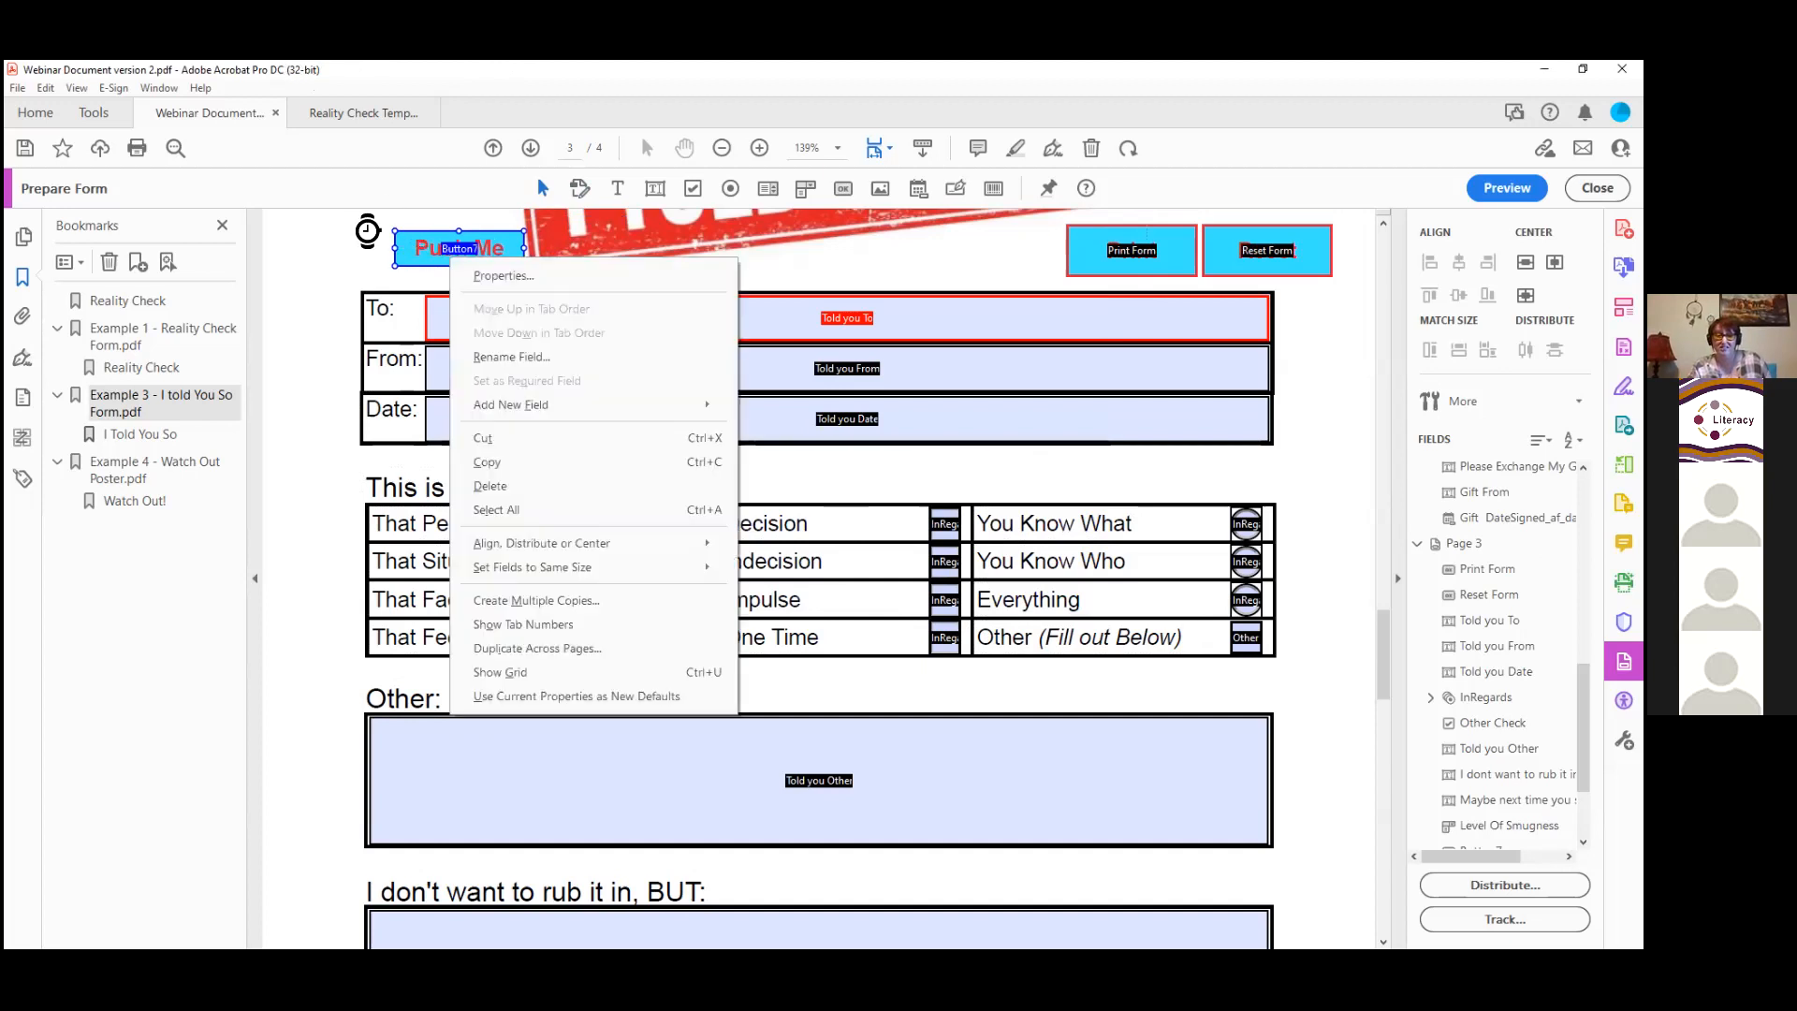
drag(431, 246, 378, 237)
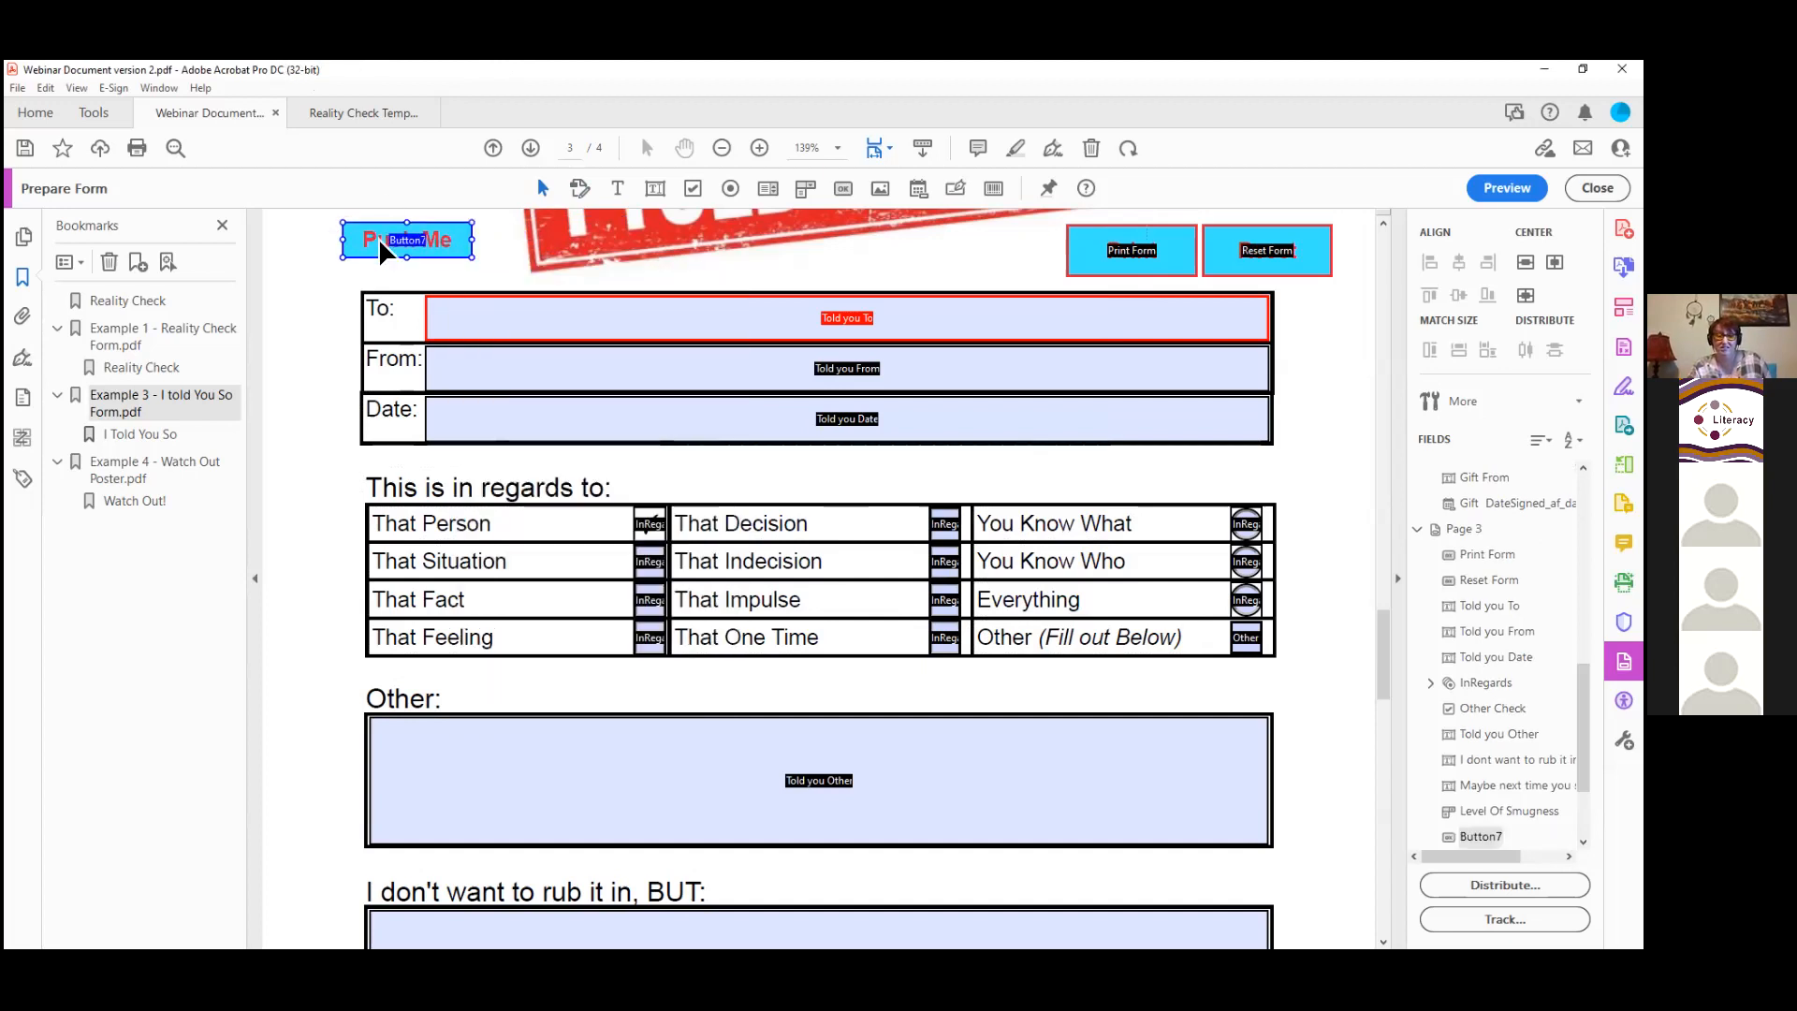
Step: Delete the Push Me button from page 3
click(581, 188)
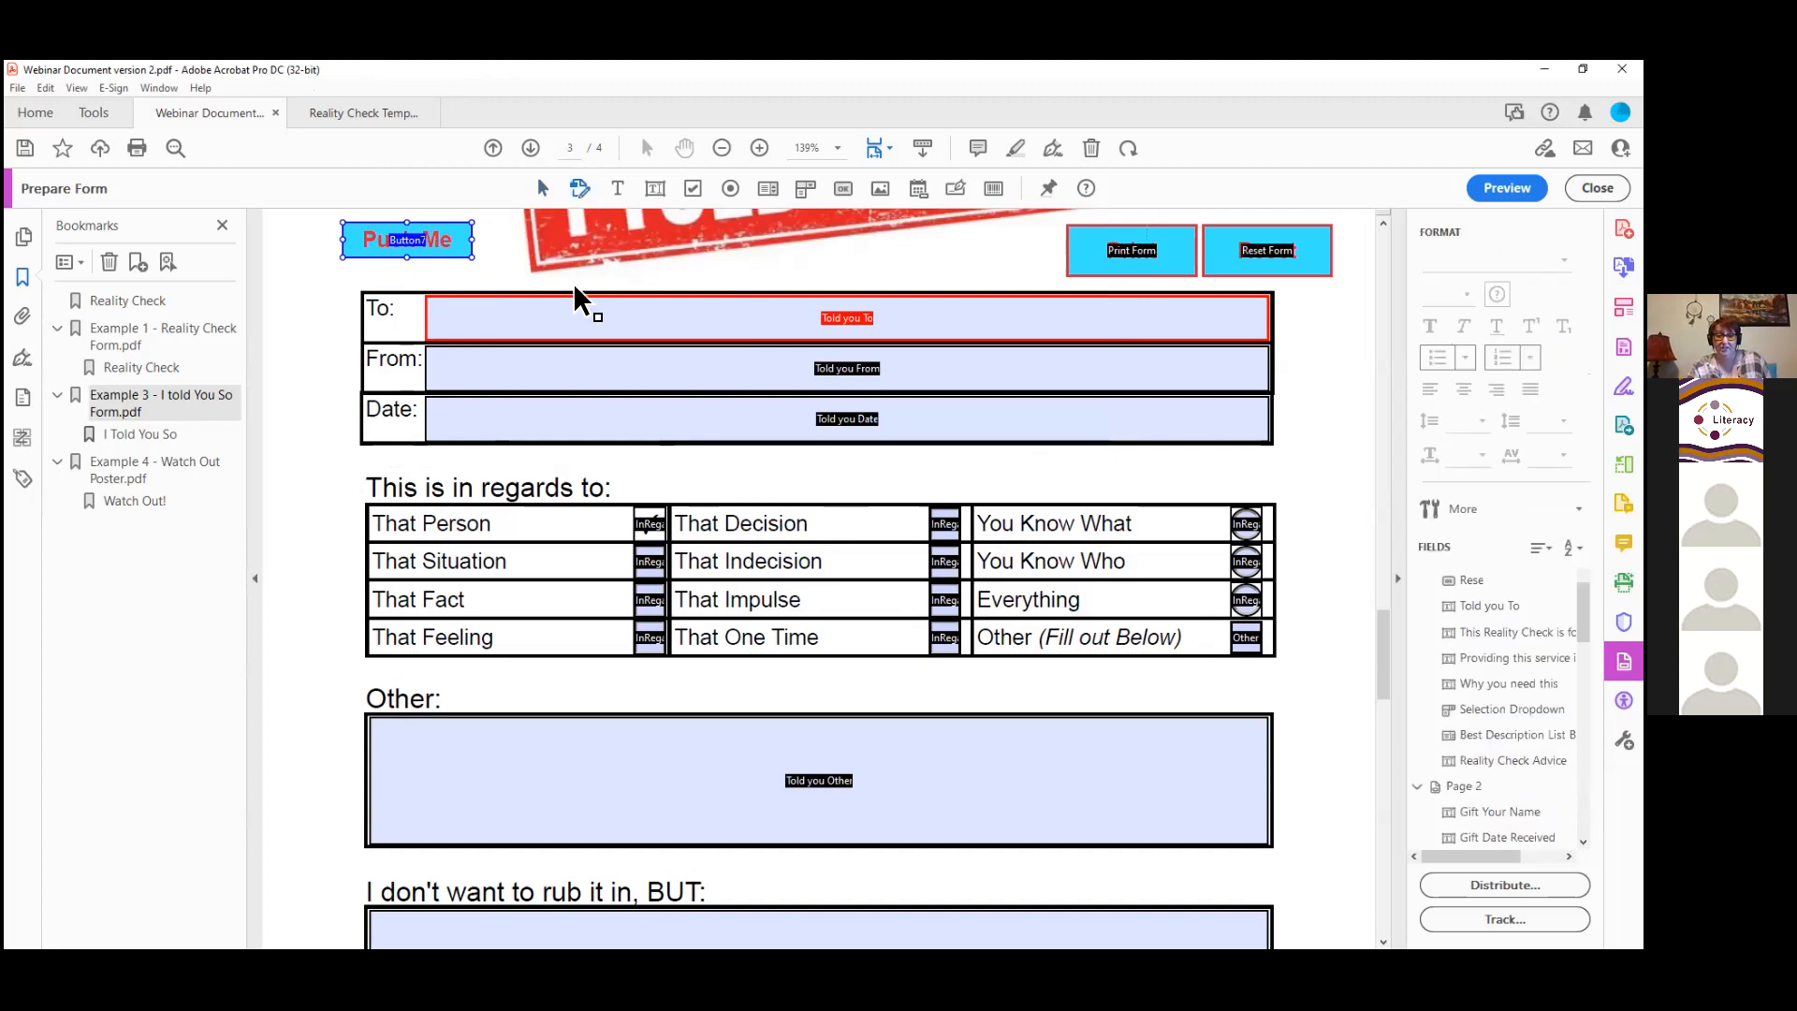
click(448, 247)
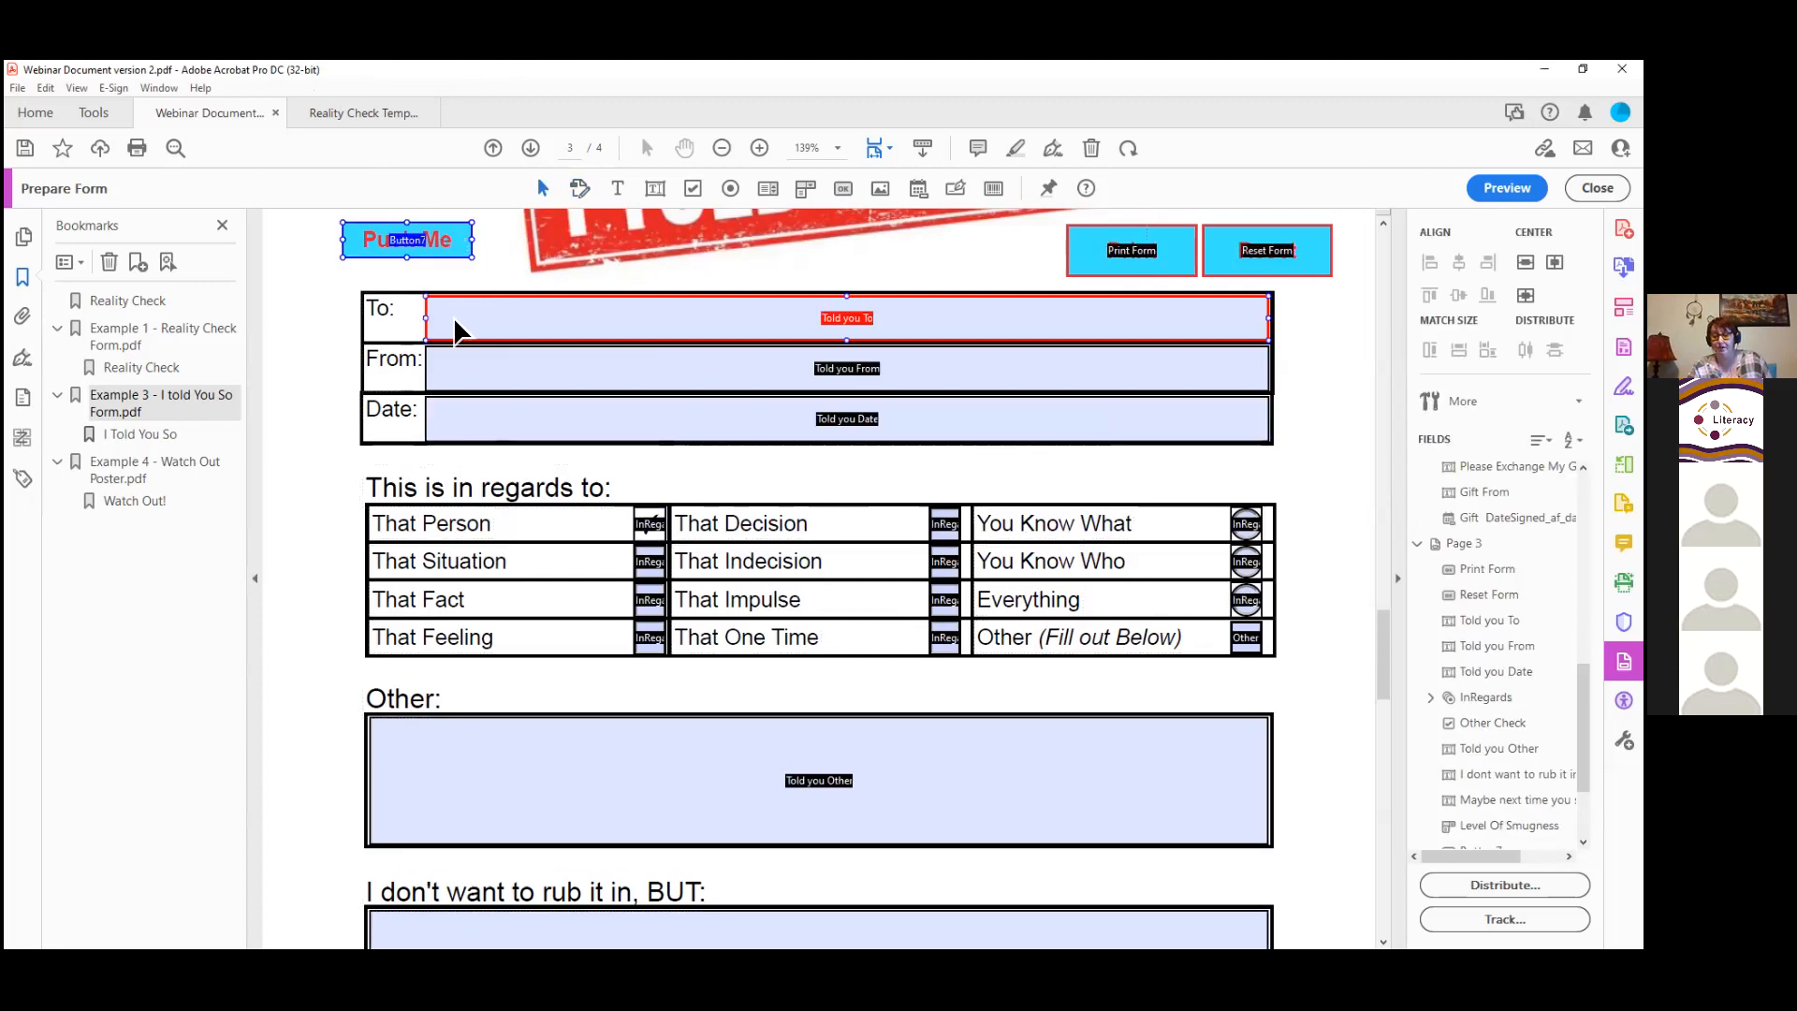
key(Delete)
Step: Review the Print Form button's label options, its assigned action and the list of available actions in its properties
click(1095, 259)
right_click(1093, 255)
click(1128, 265)
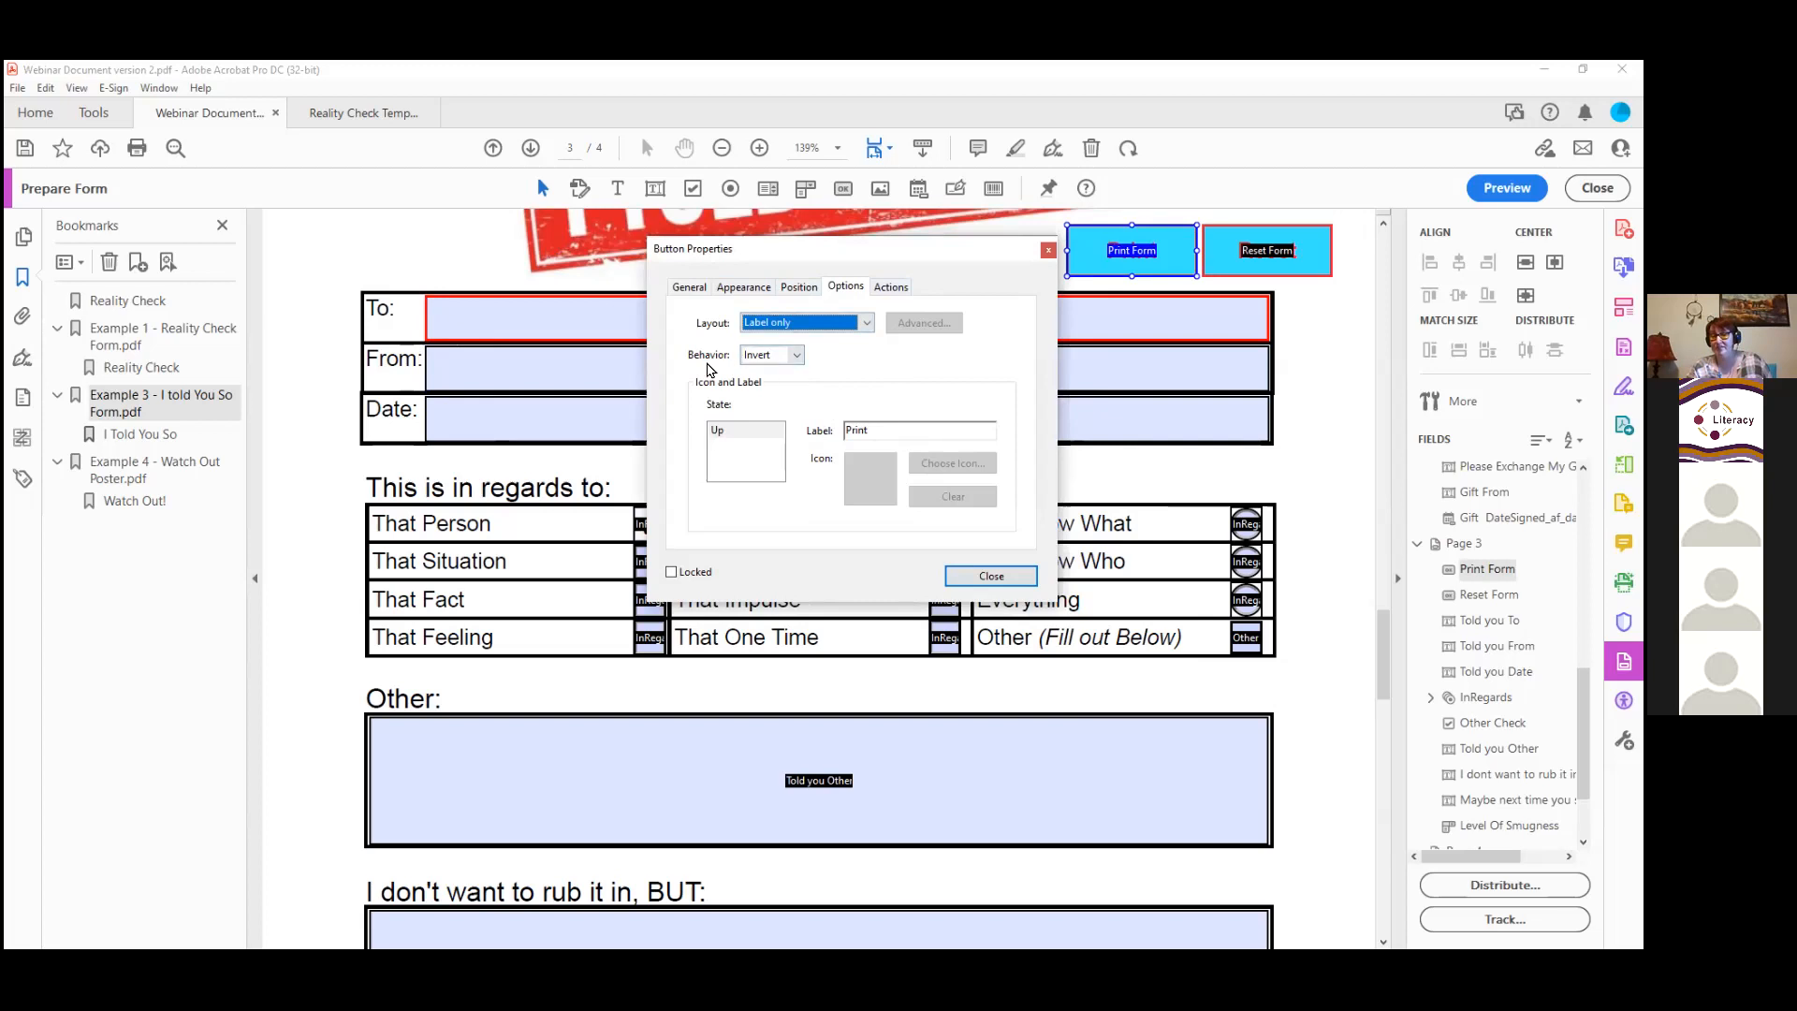
click(906, 289)
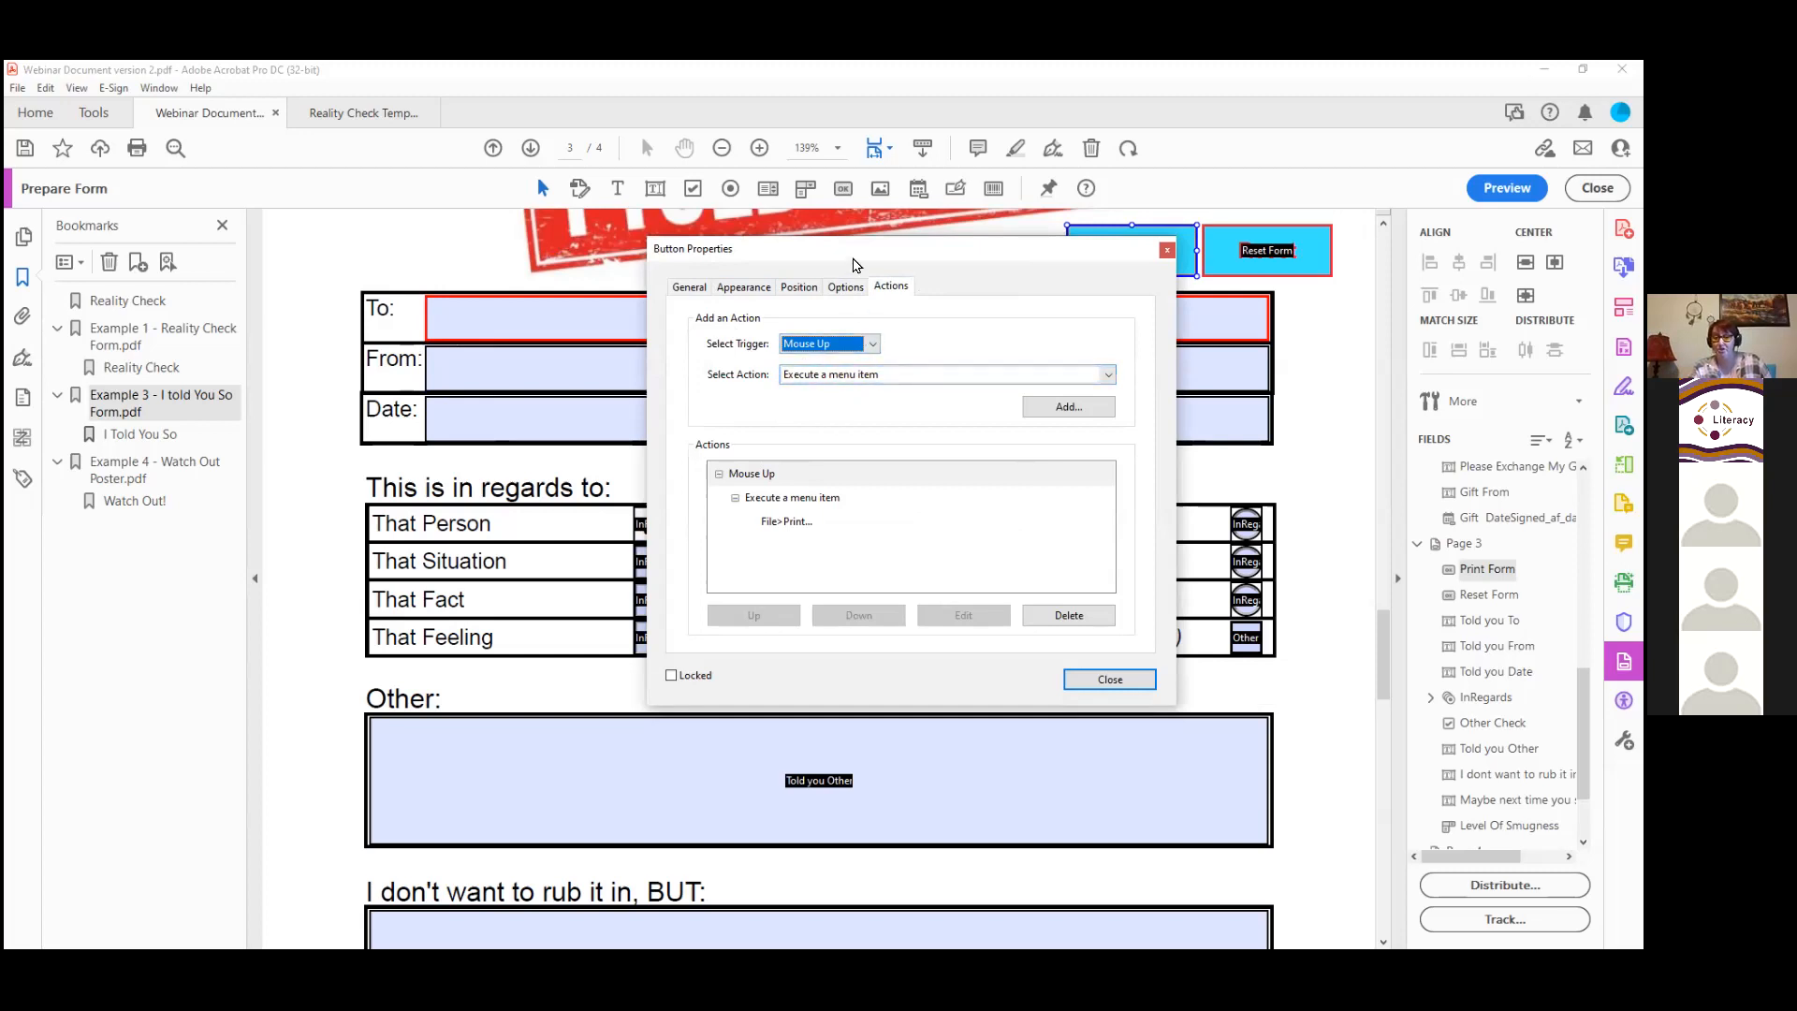
click(867, 377)
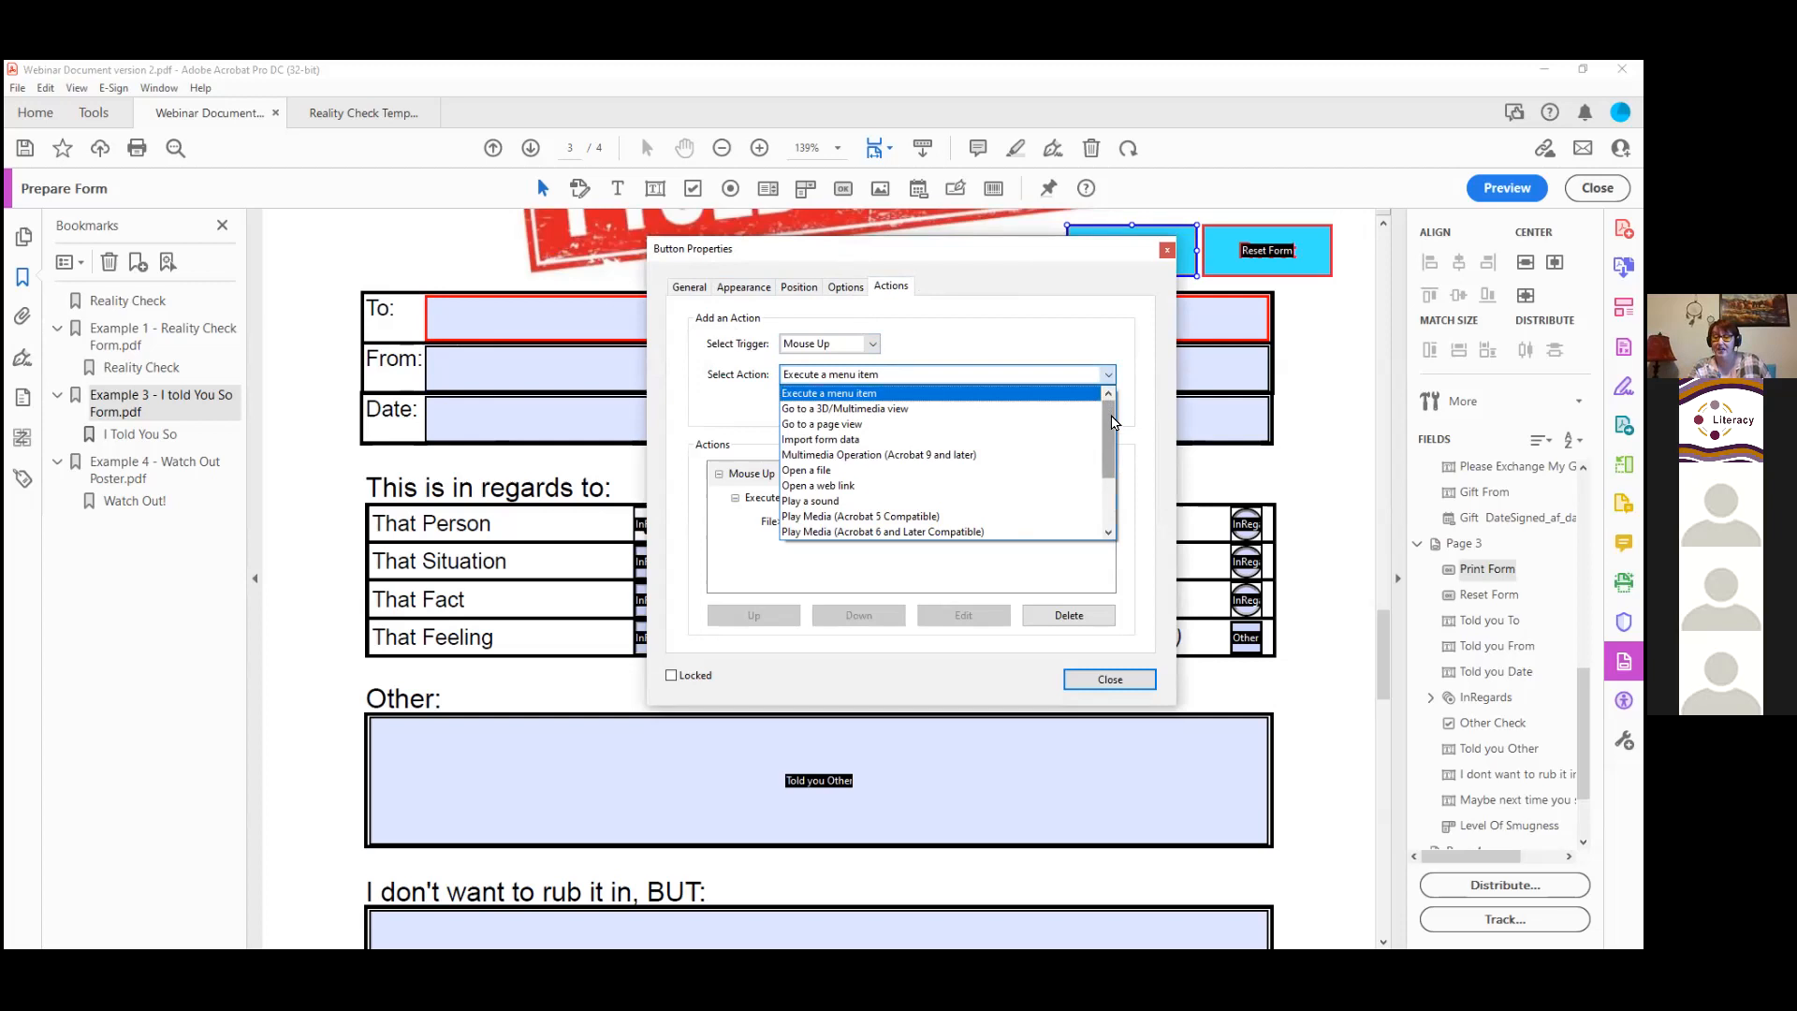
scroll(1109, 470, down, 2)
scroll(1105, 422, up, 2)
click(1047, 400)
click(1047, 405)
drag(966, 419, 955, 356)
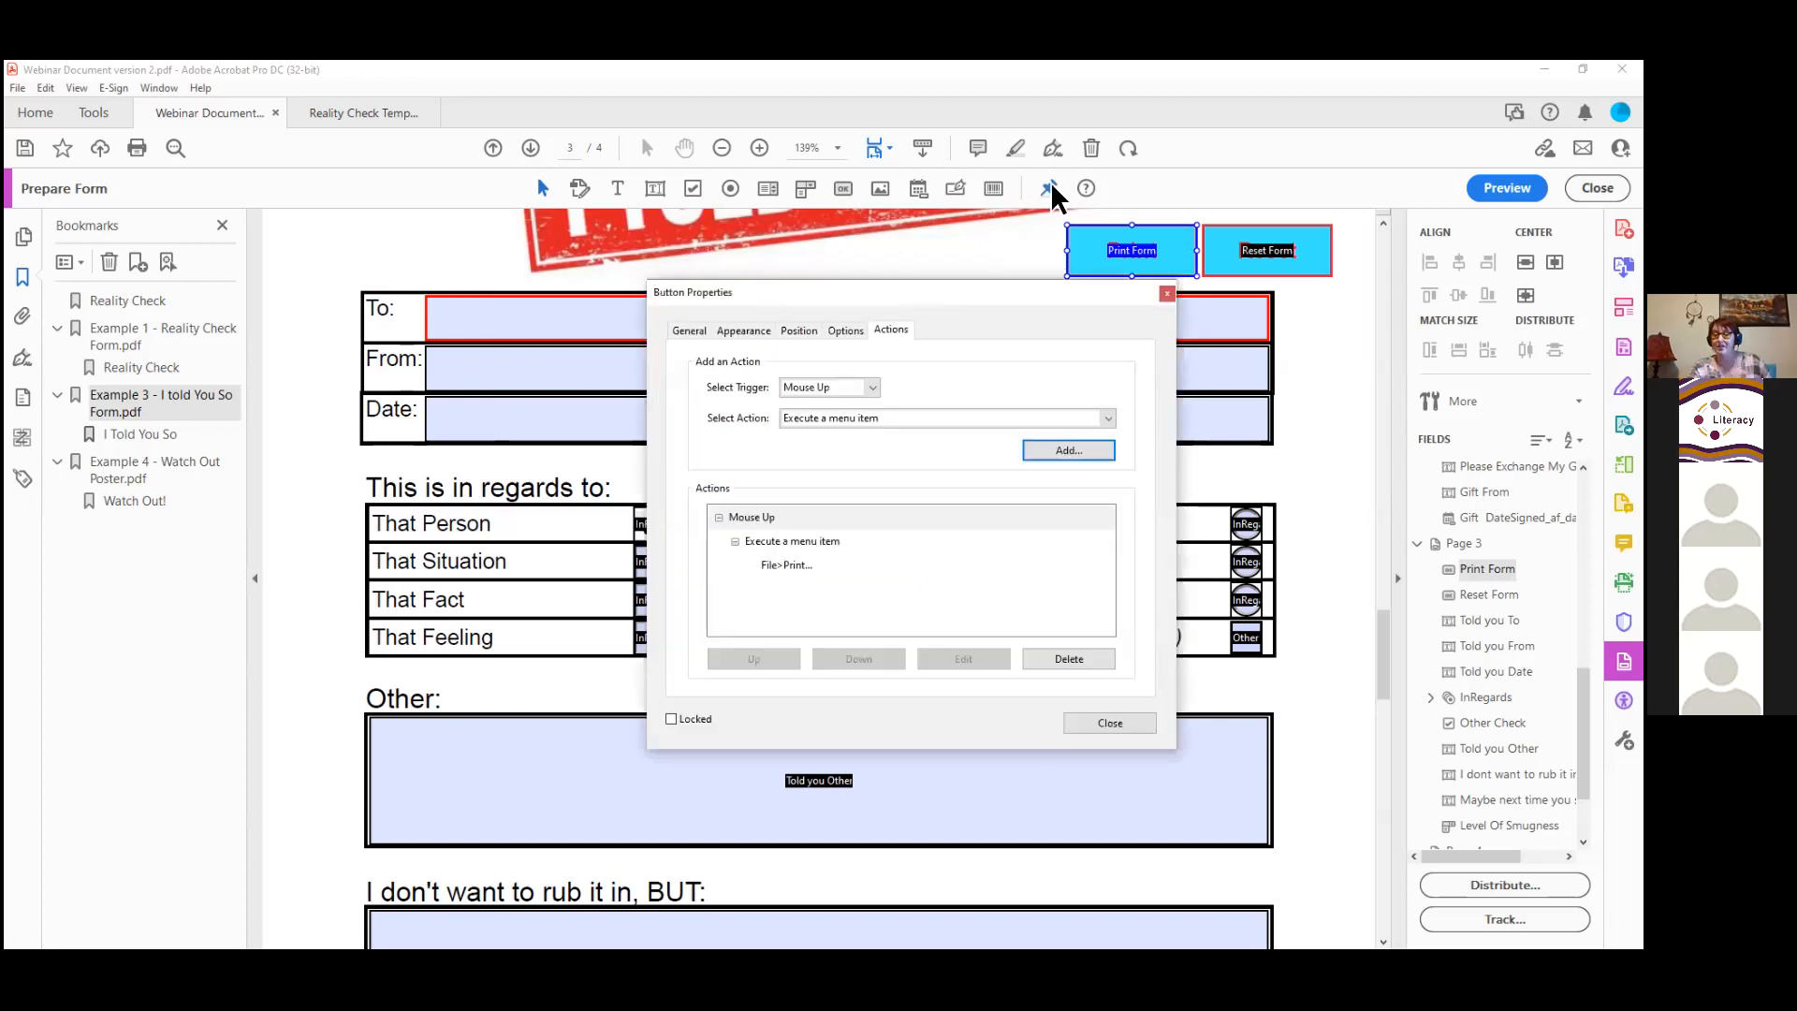
Step: Inspect the script editor of the Run a JavaScript action for the Print Form button, cancel it and close the properties
click(950, 417)
scroll(1007, 501, down, 2)
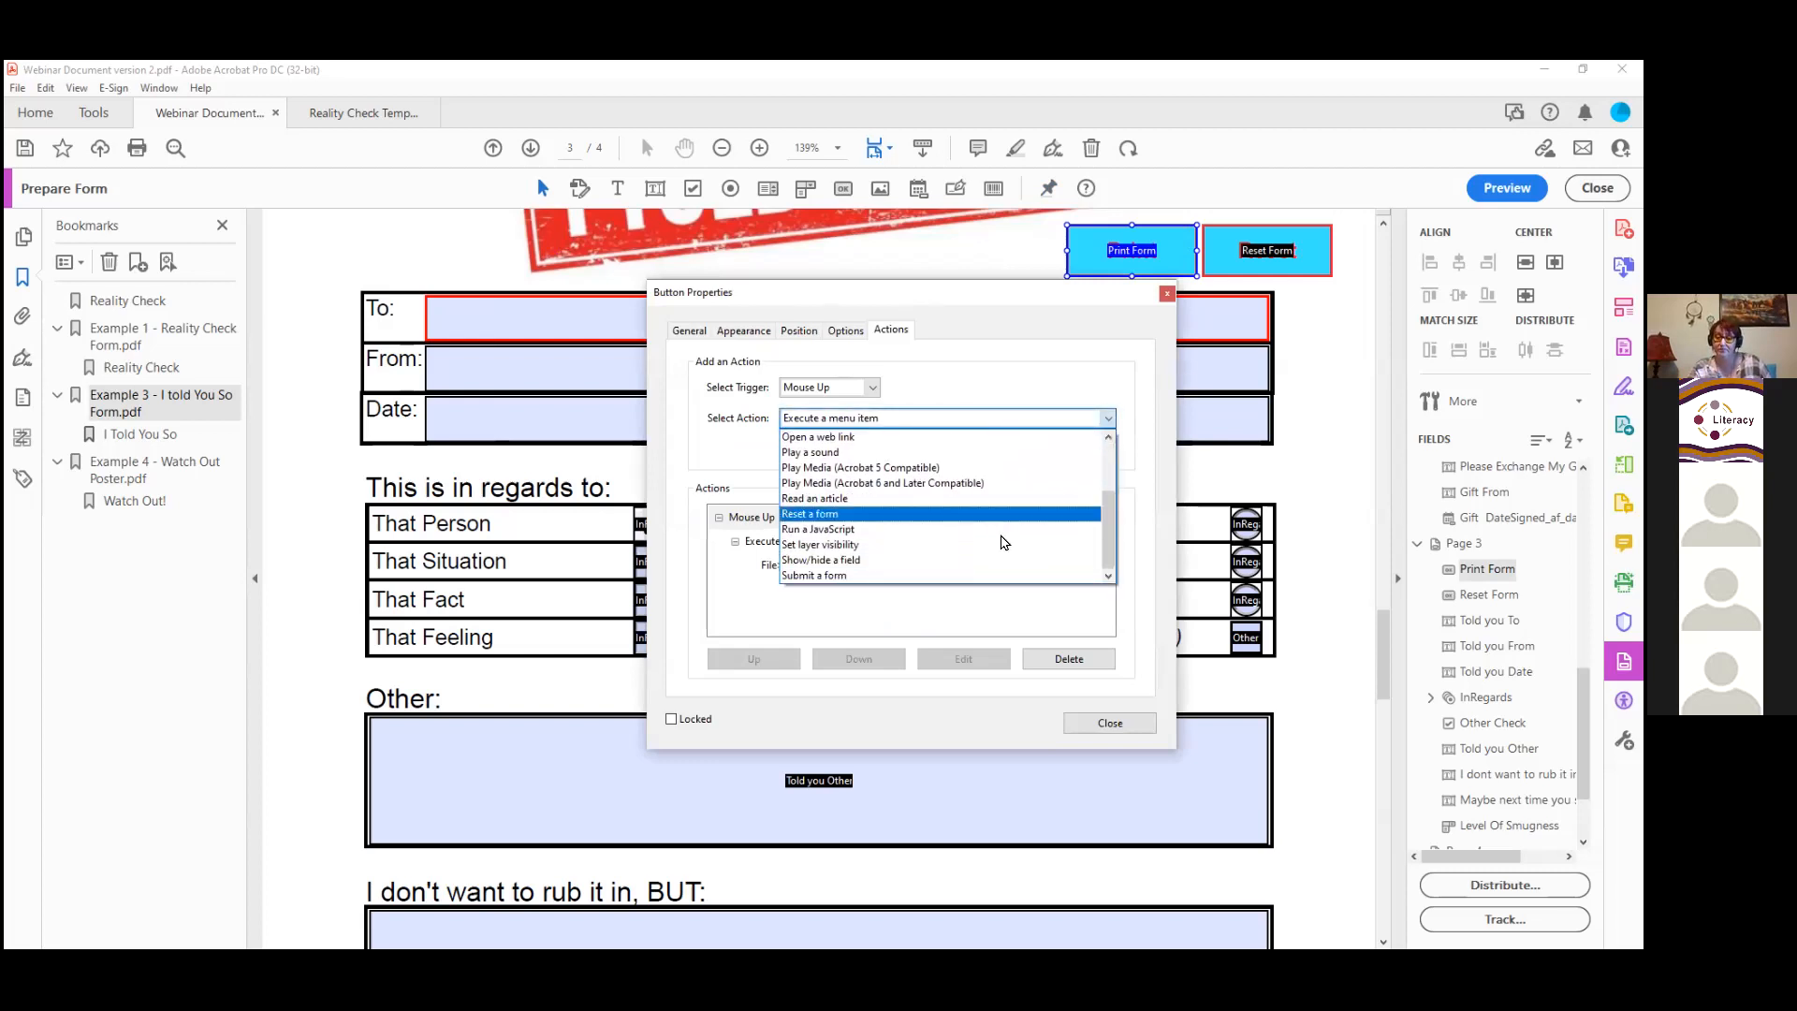
click(1002, 529)
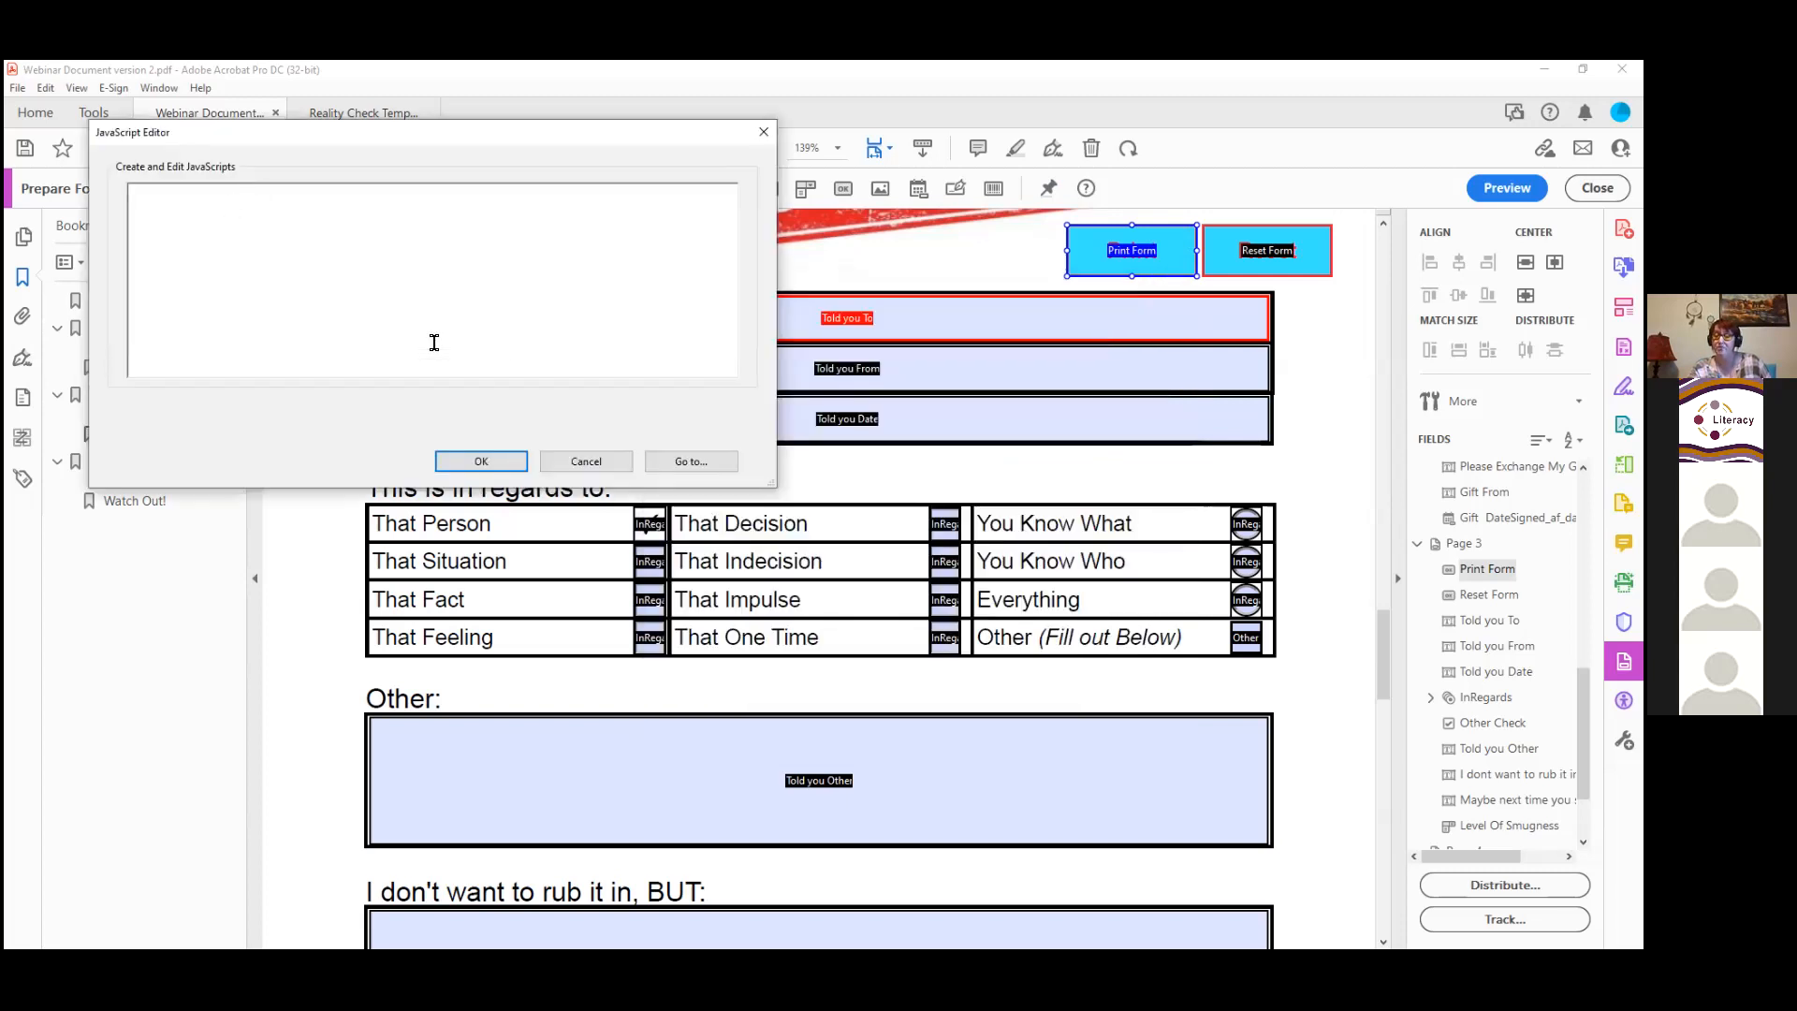
click(582, 462)
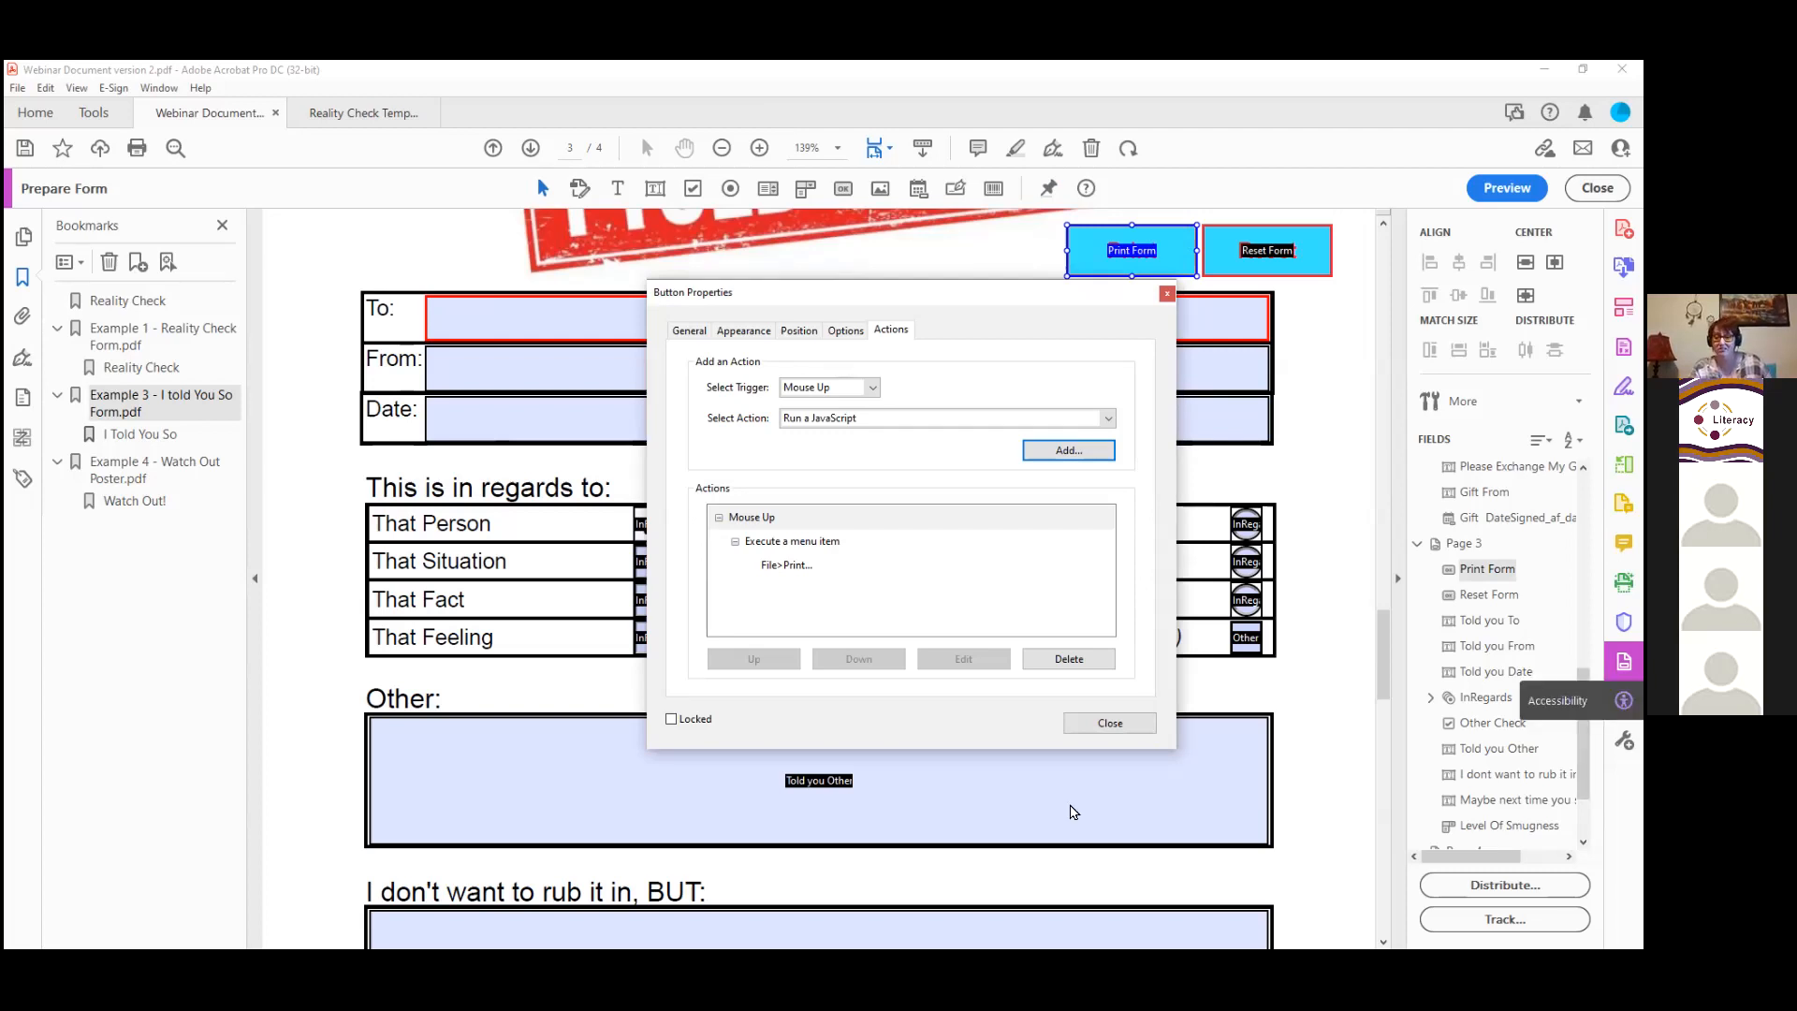
click(1110, 723)
Step: Test the Reset button on page 3 in Fill & Sign to clear the form, and return to Prepare Form
click(580, 190)
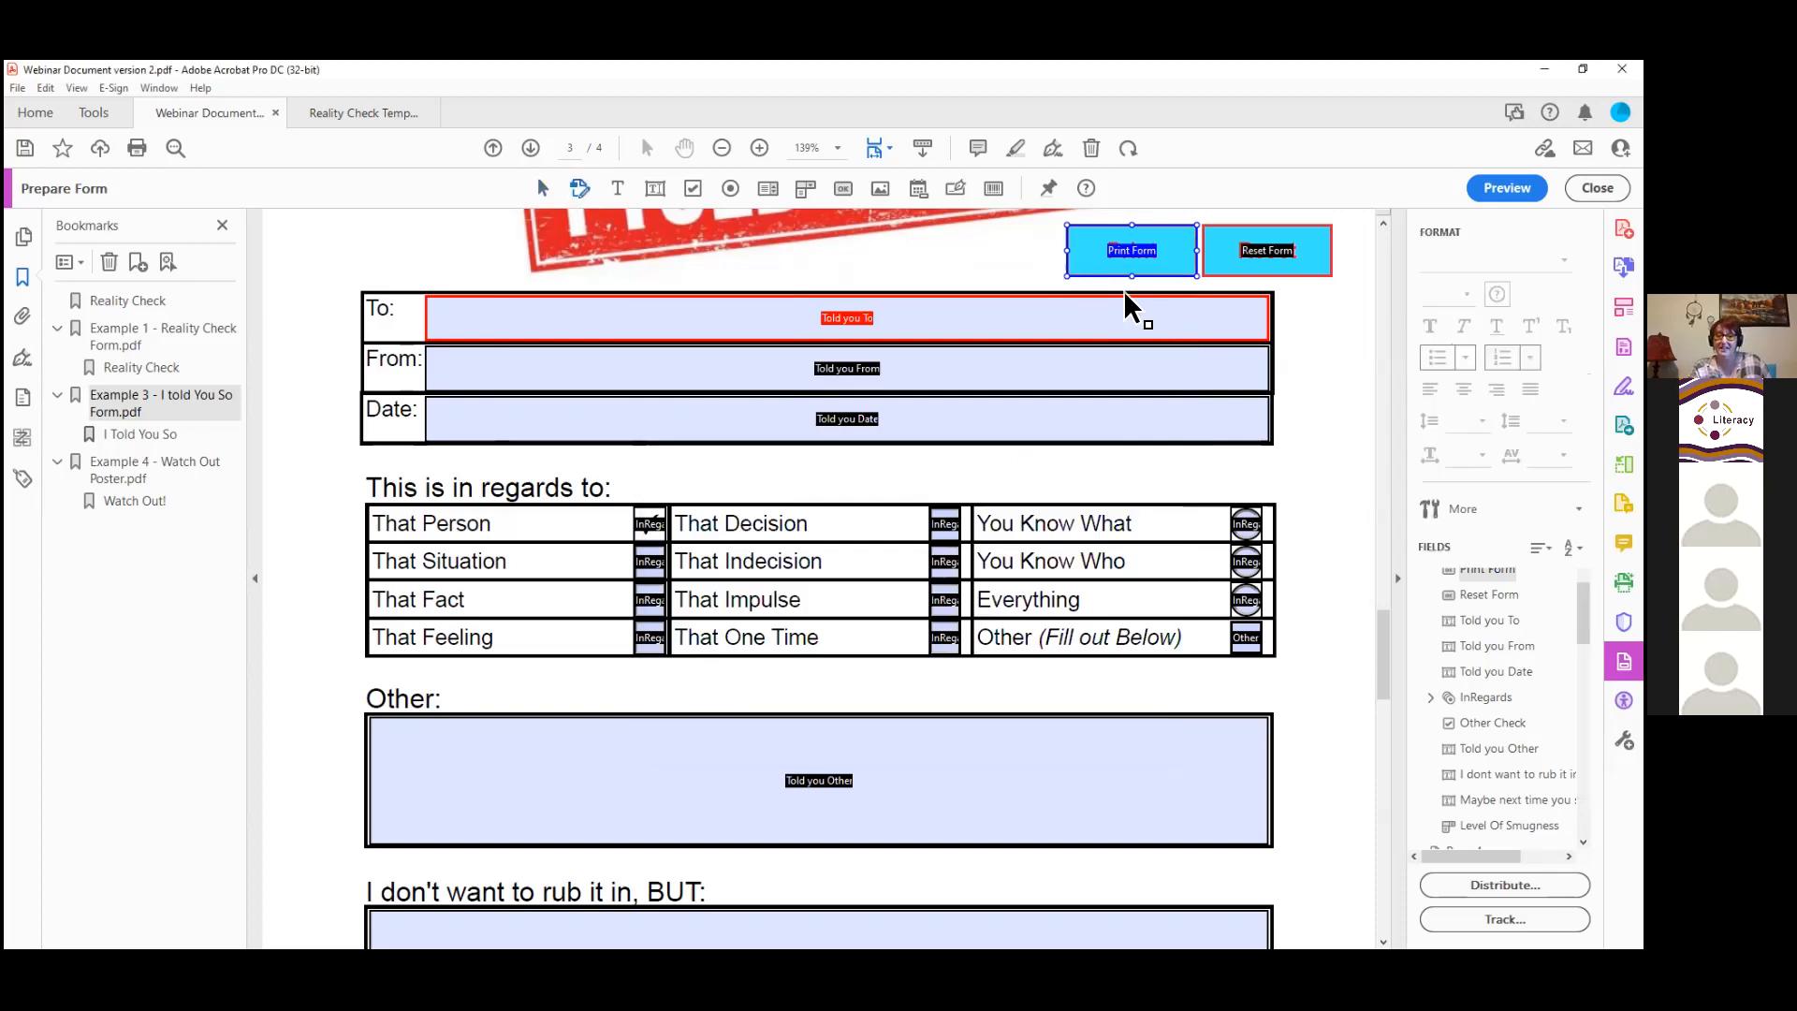
click(1277, 267)
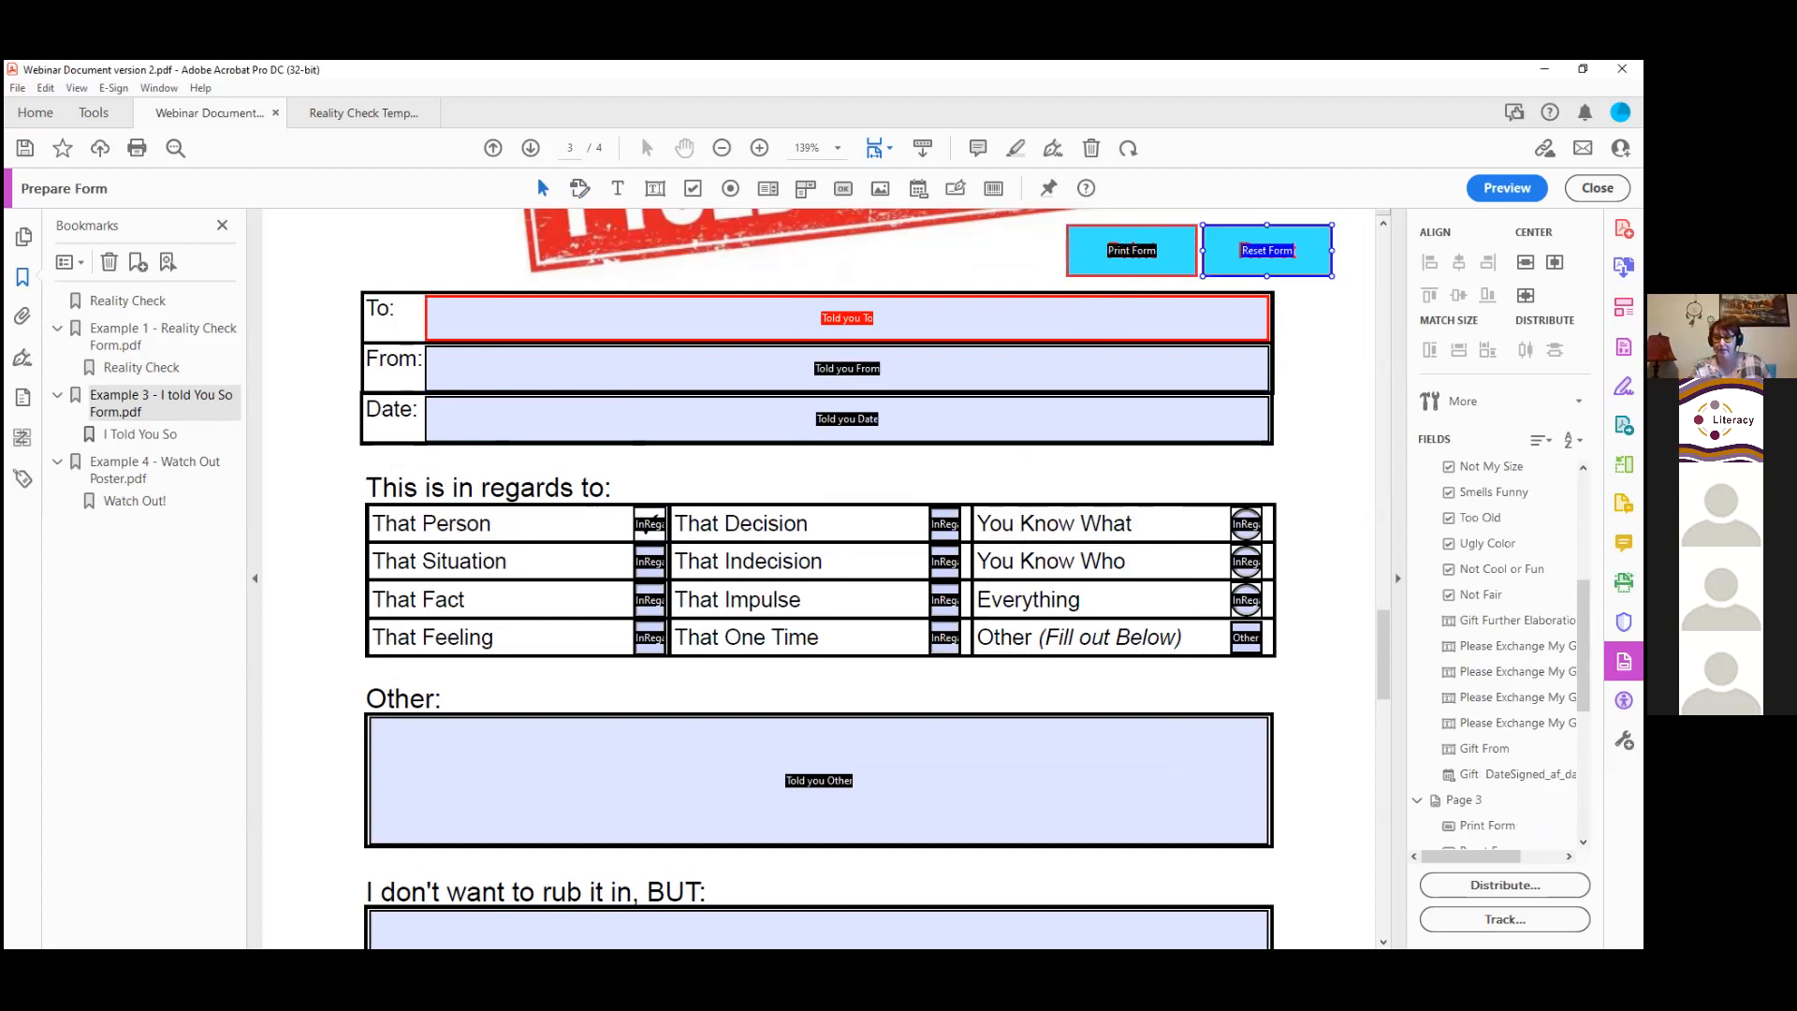
click(1624, 386)
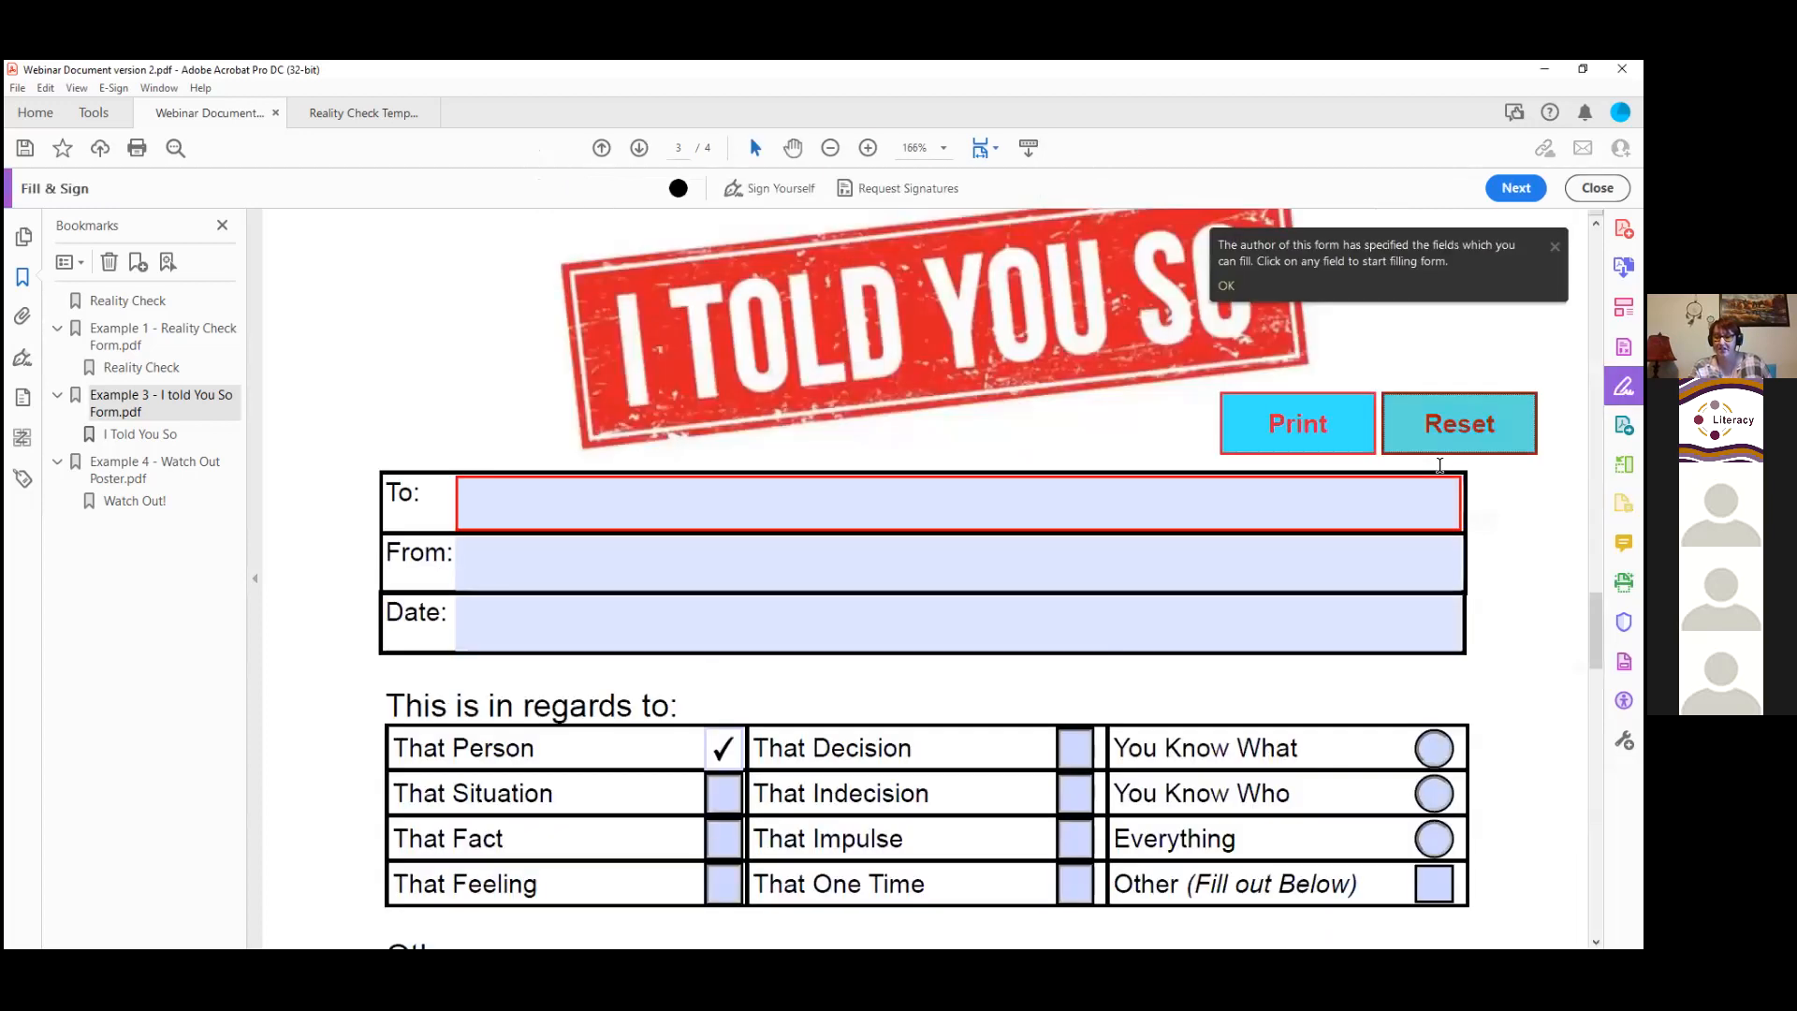
click(1440, 458)
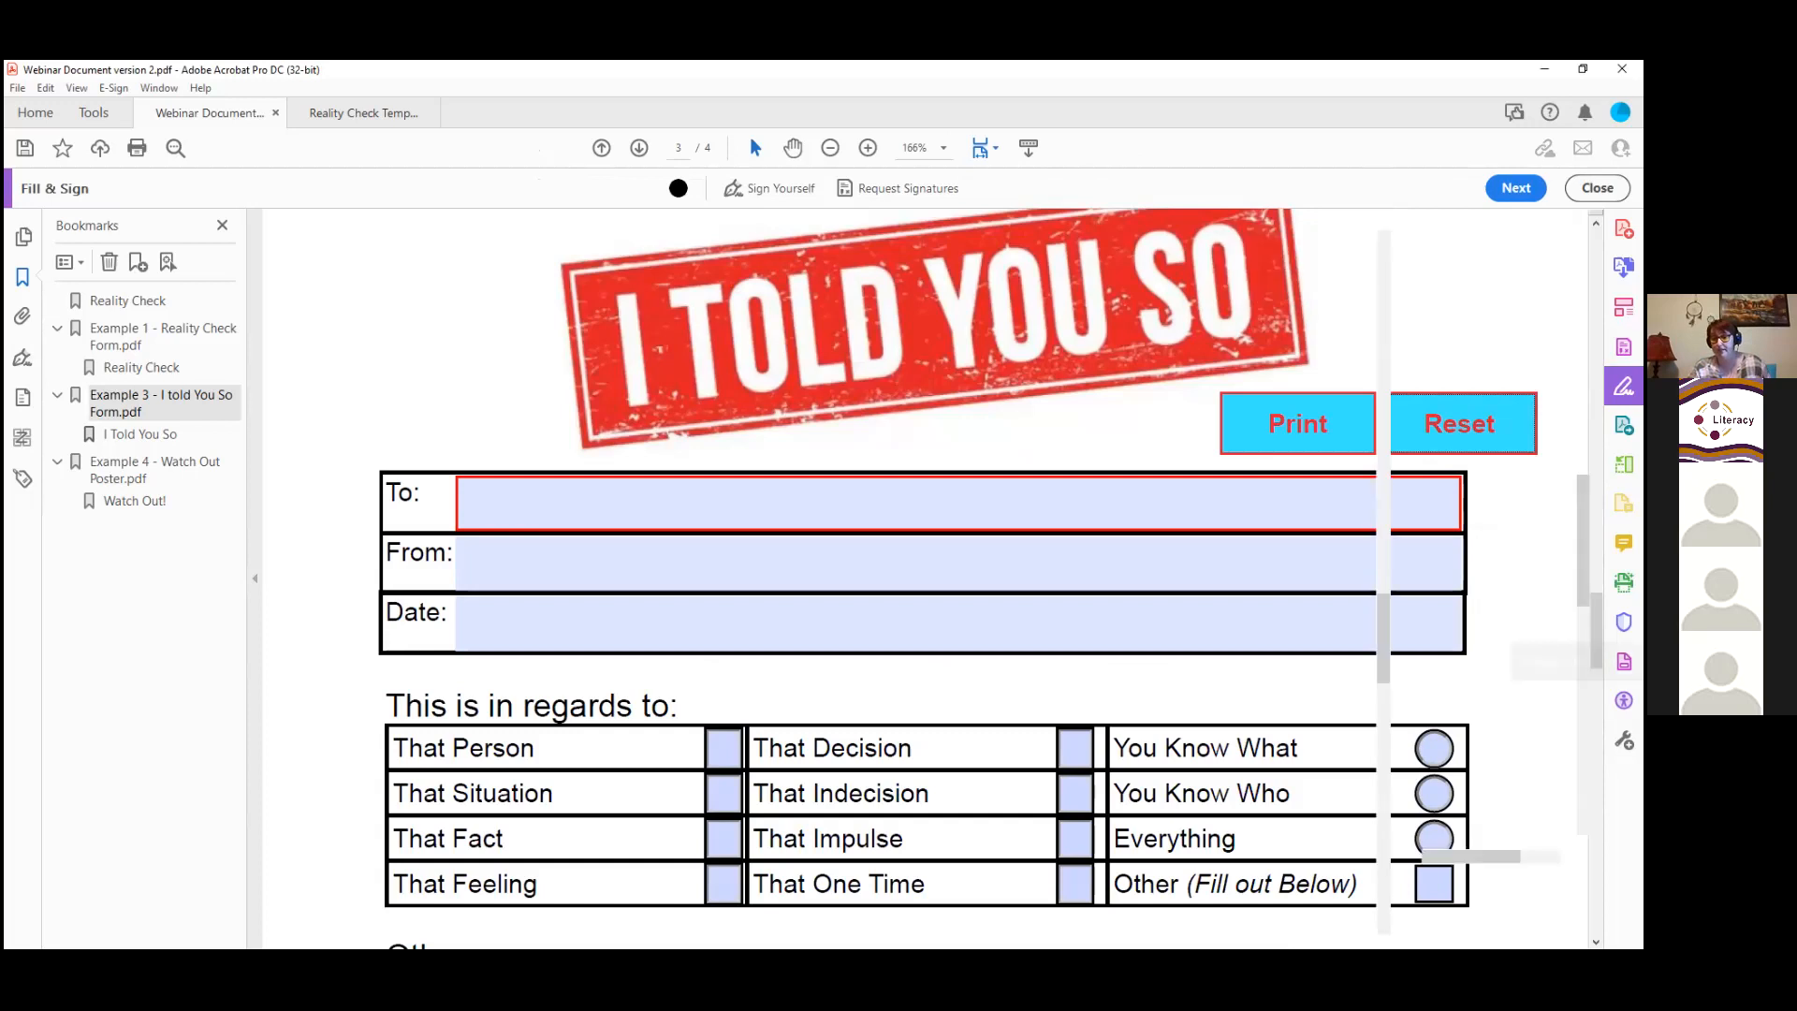
click(1624, 661)
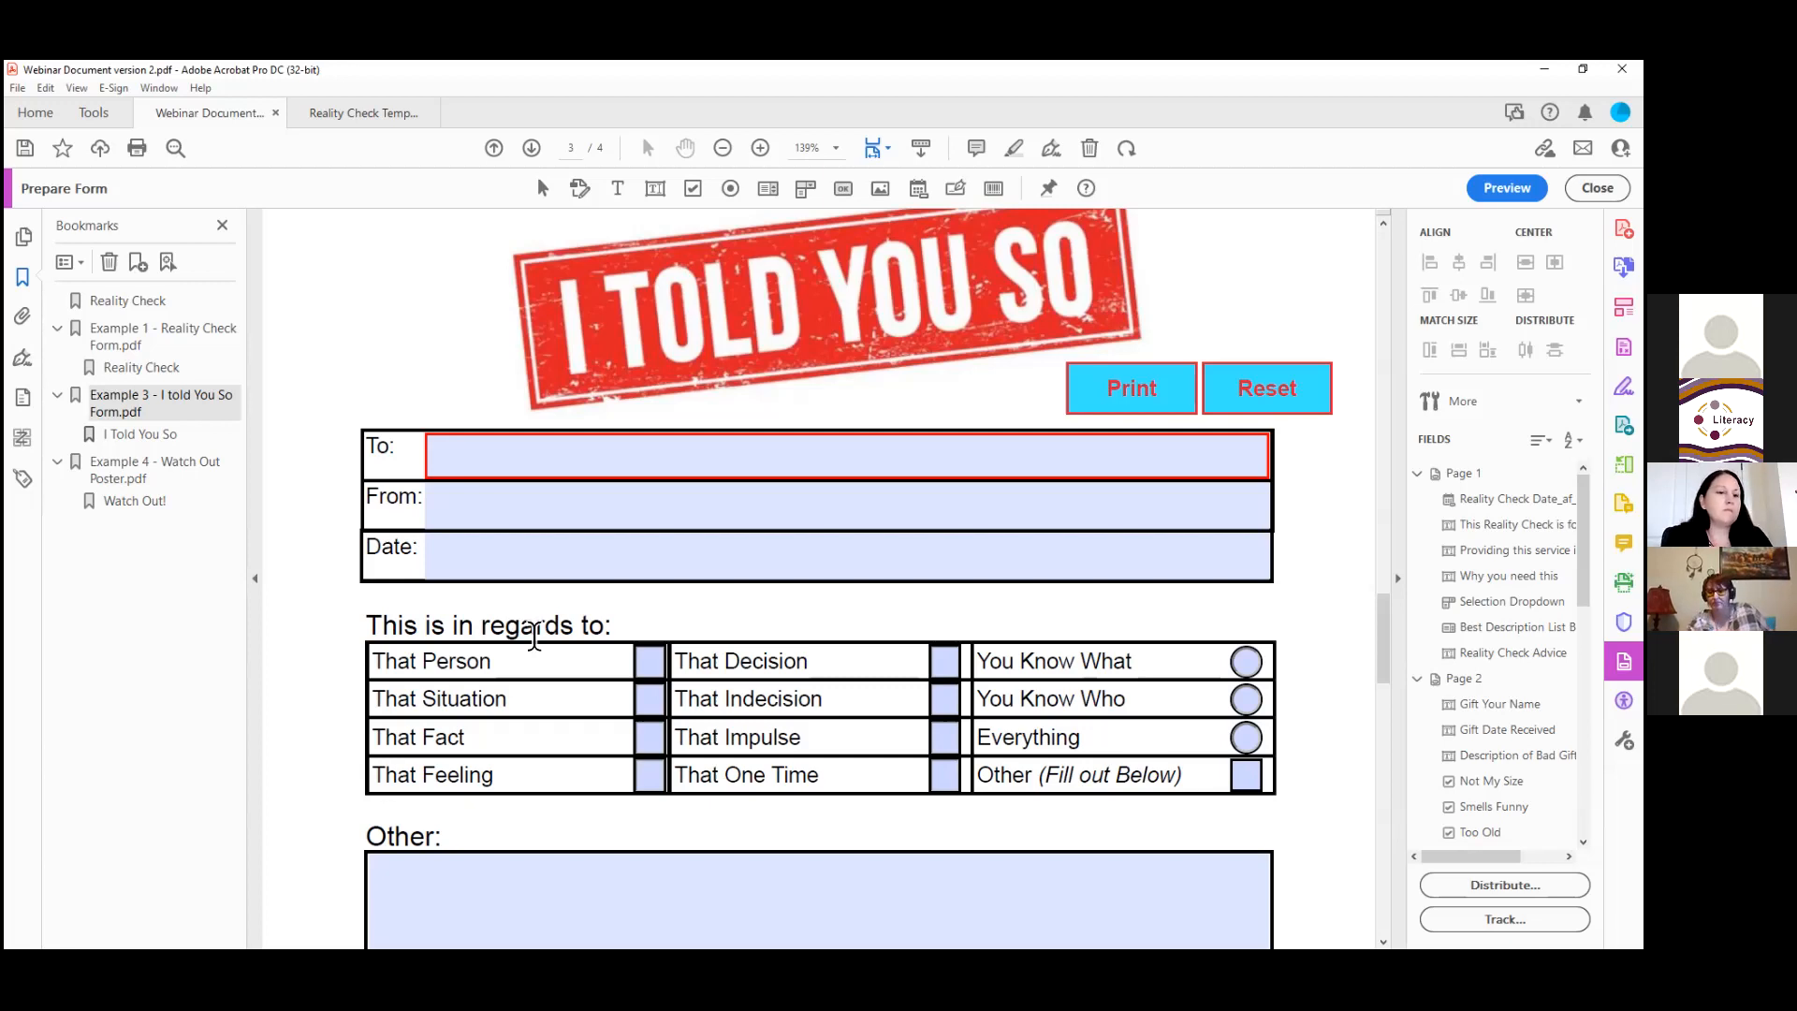
scroll(845, 617, down, 3)
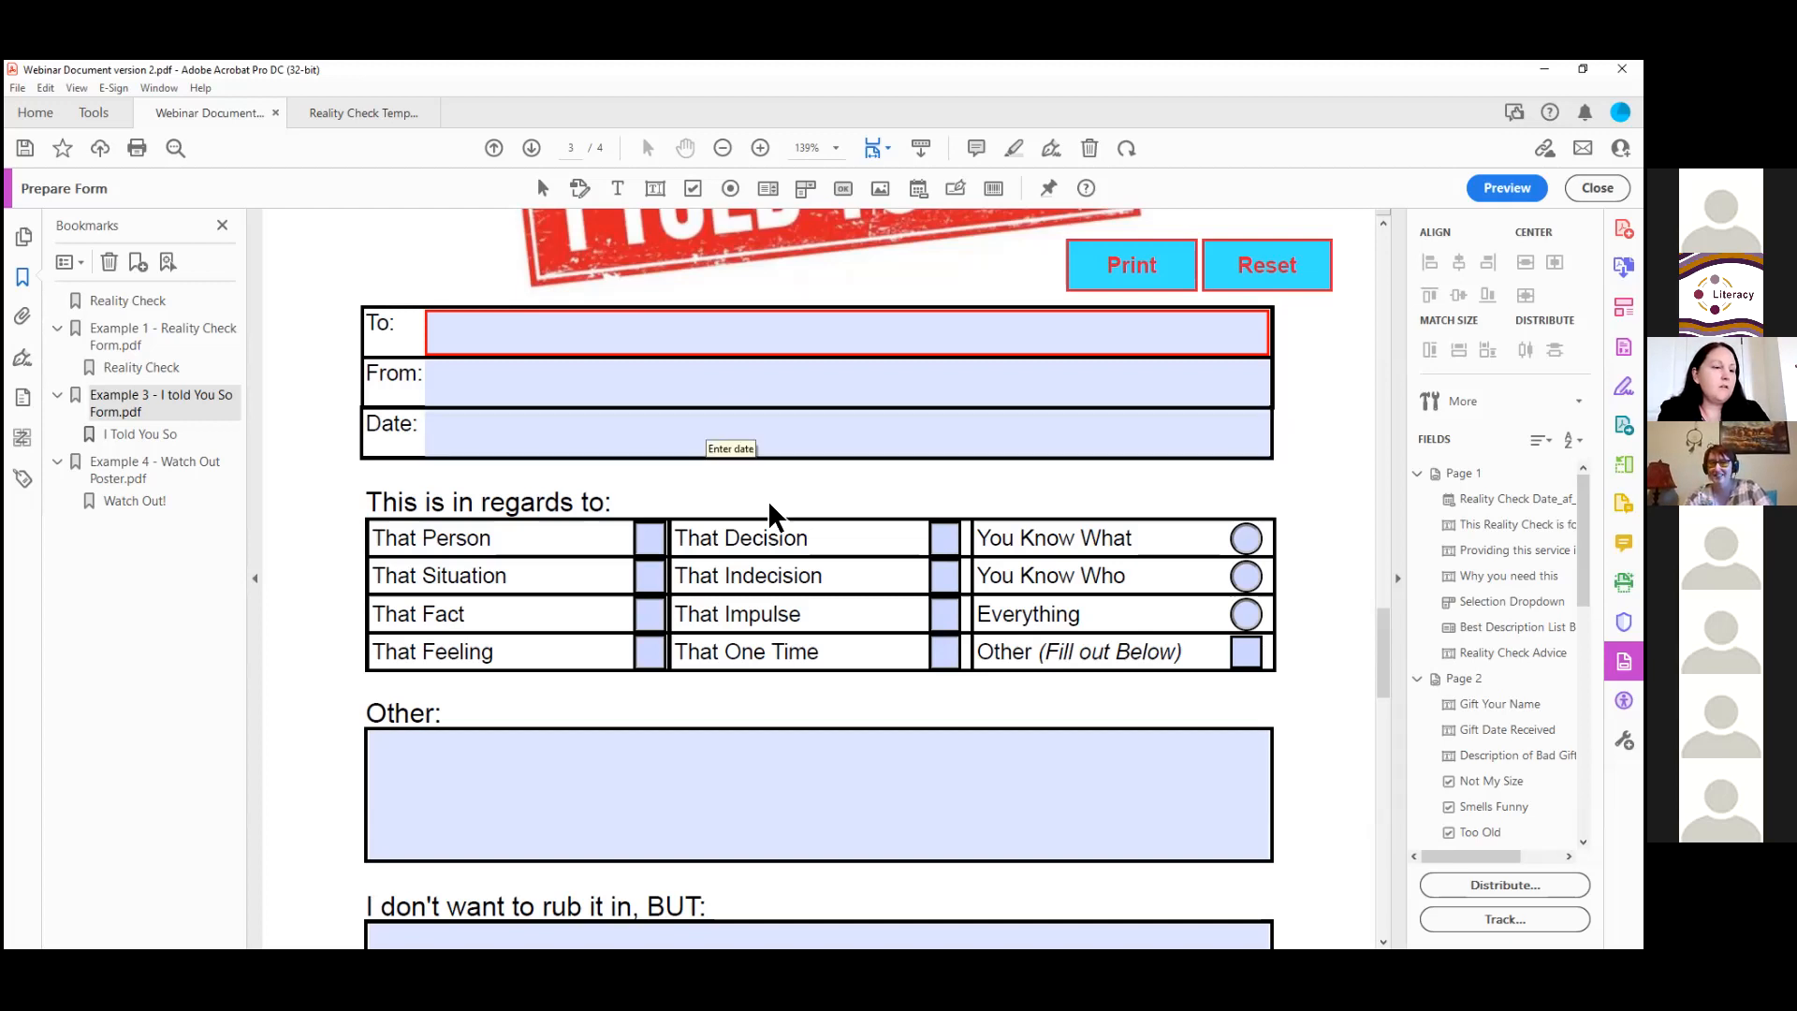
scroll(963, 446, down, 1)
scroll(963, 447, down, 8)
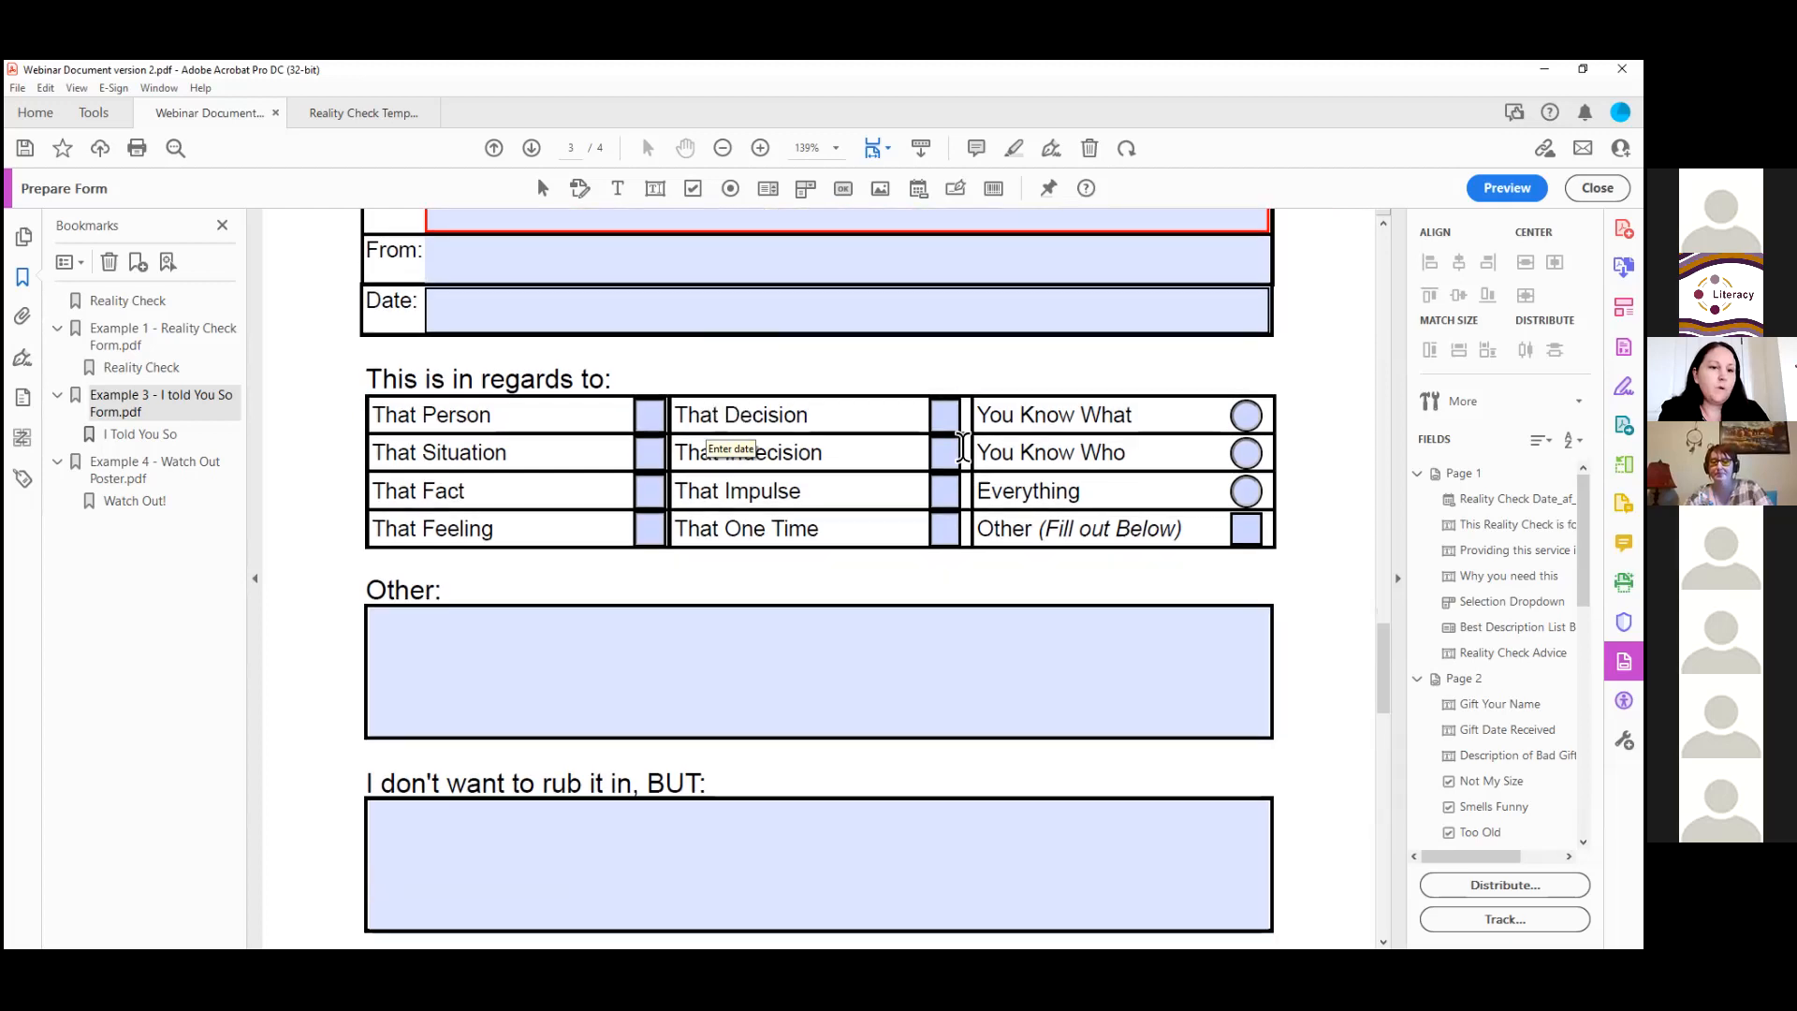
scroll(963, 446, down, 3)
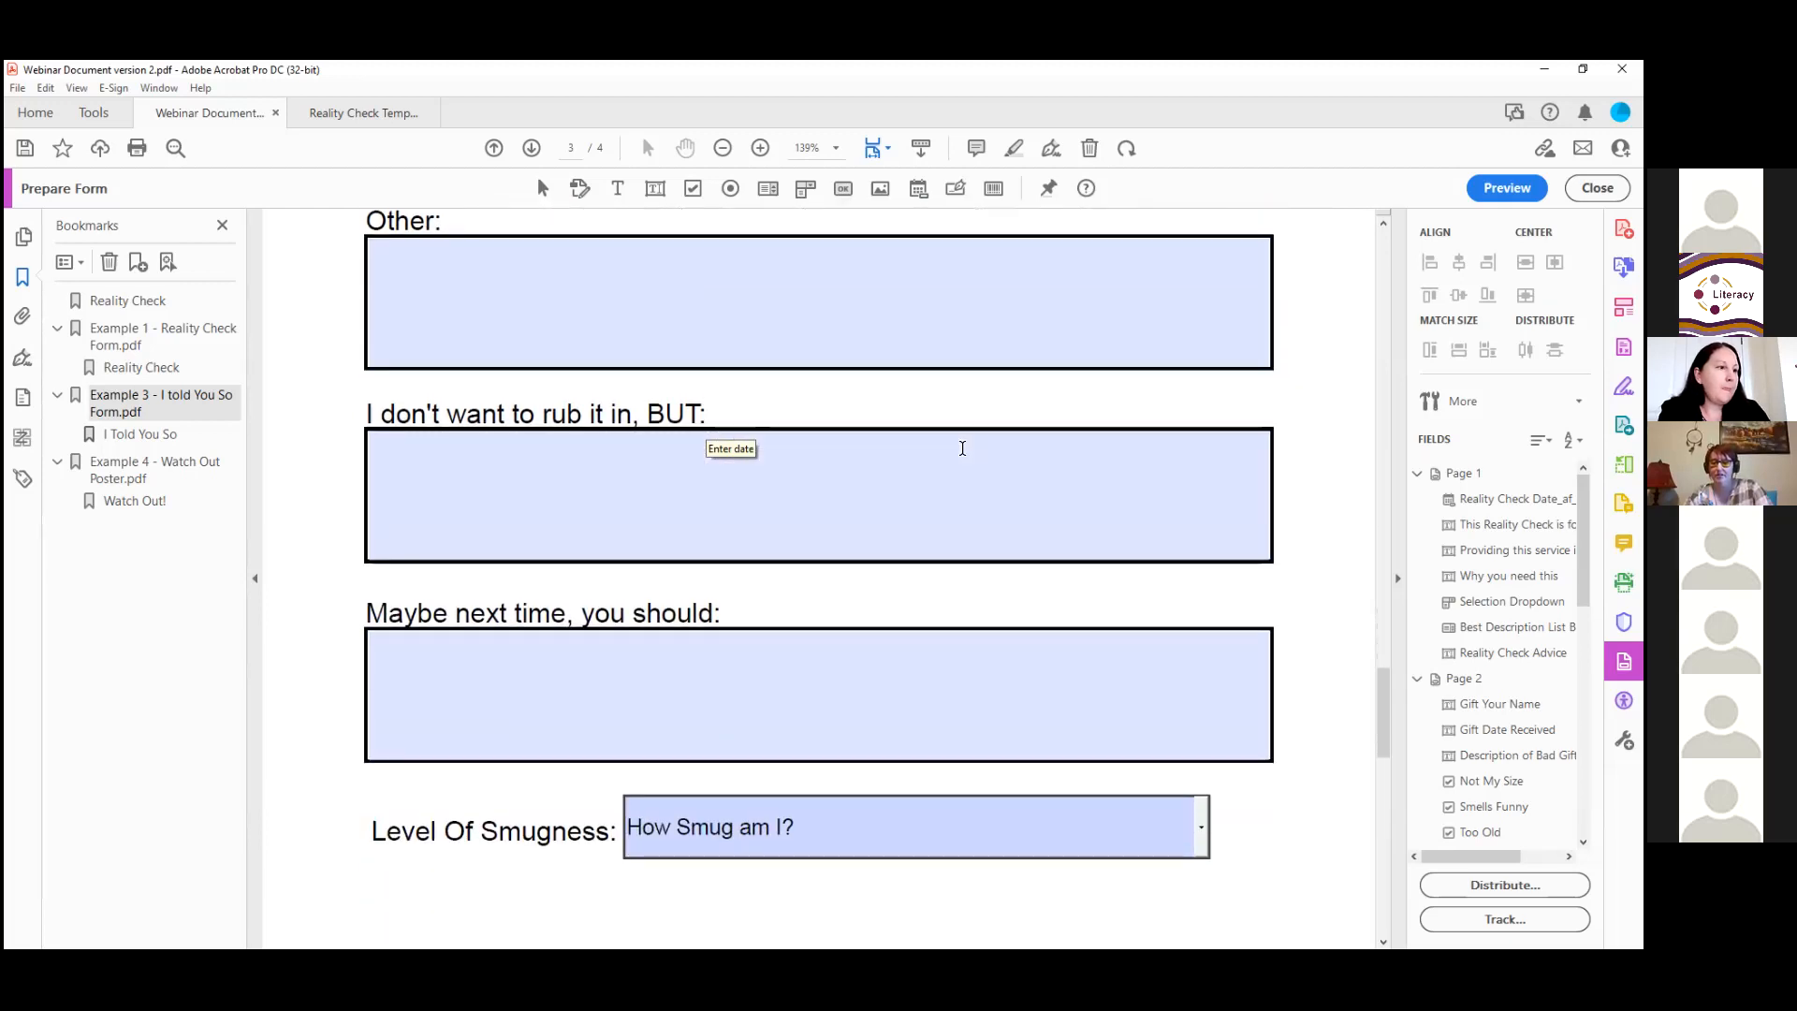
Step: Test the image field on page 4 in Fill & Sign by inserting the suspect photo from the Webinar folder
scroll(962, 448, down, 1)
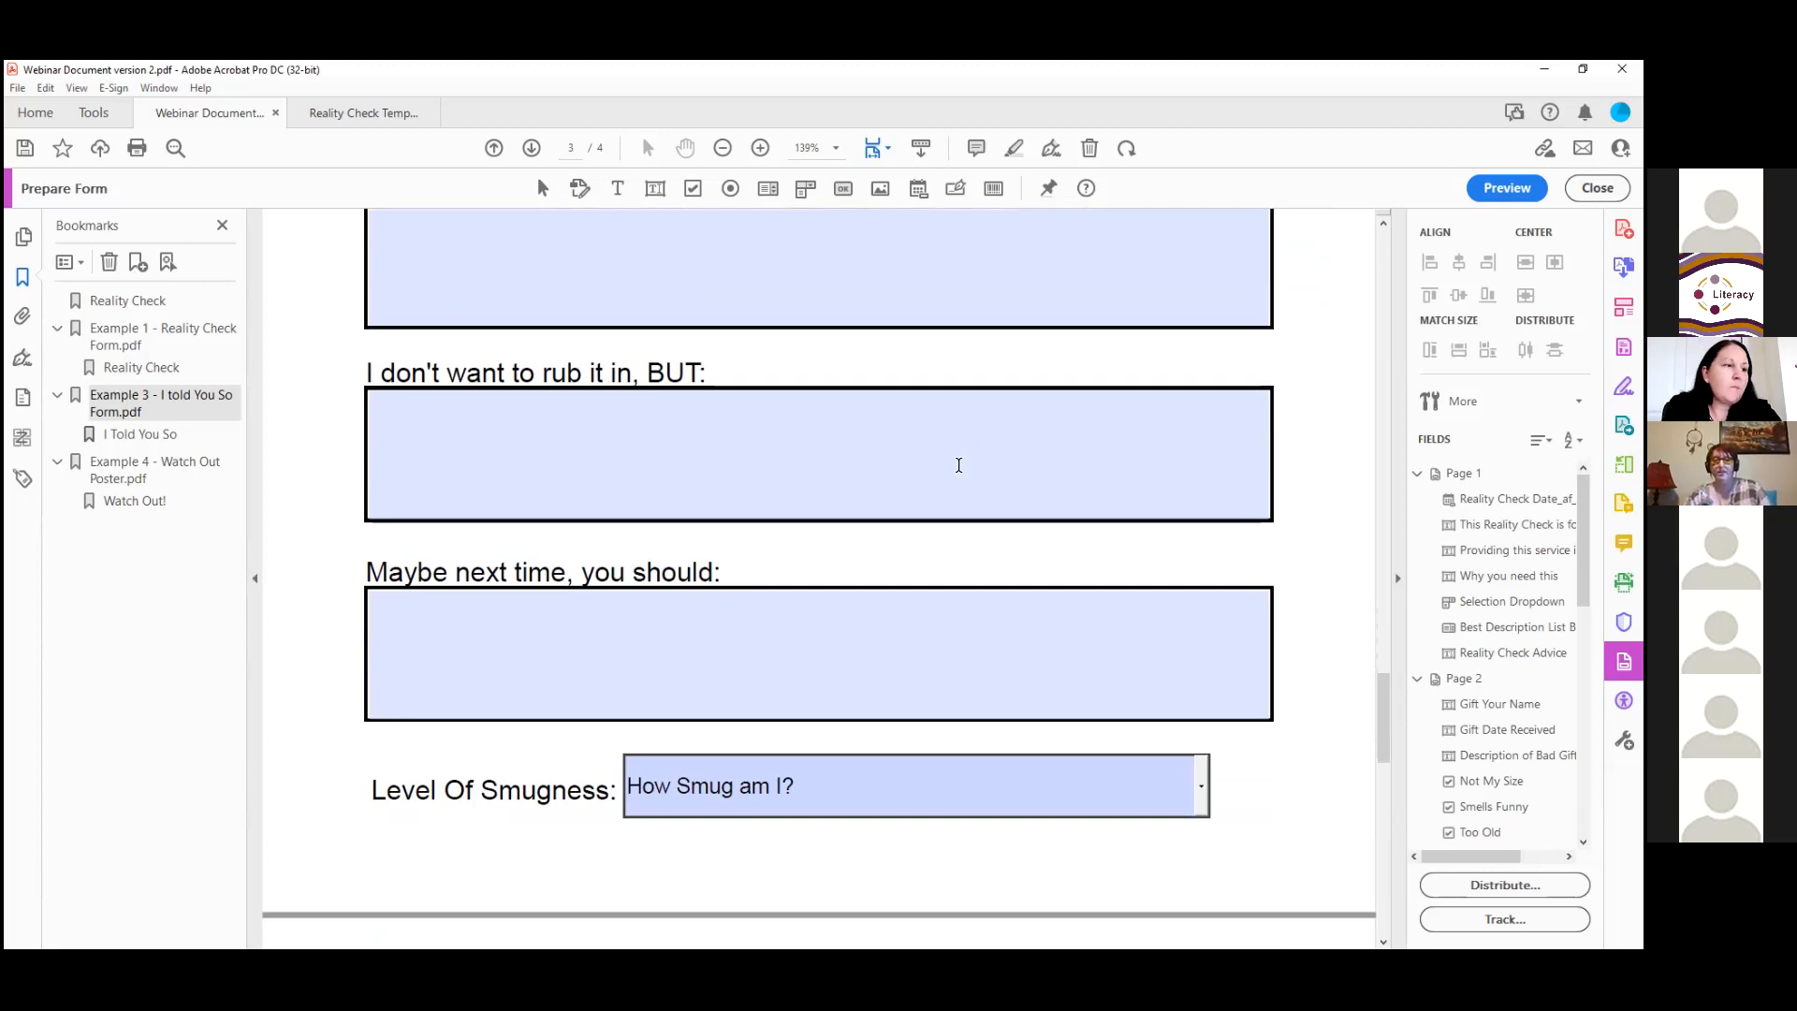
scroll(958, 468, down, 2)
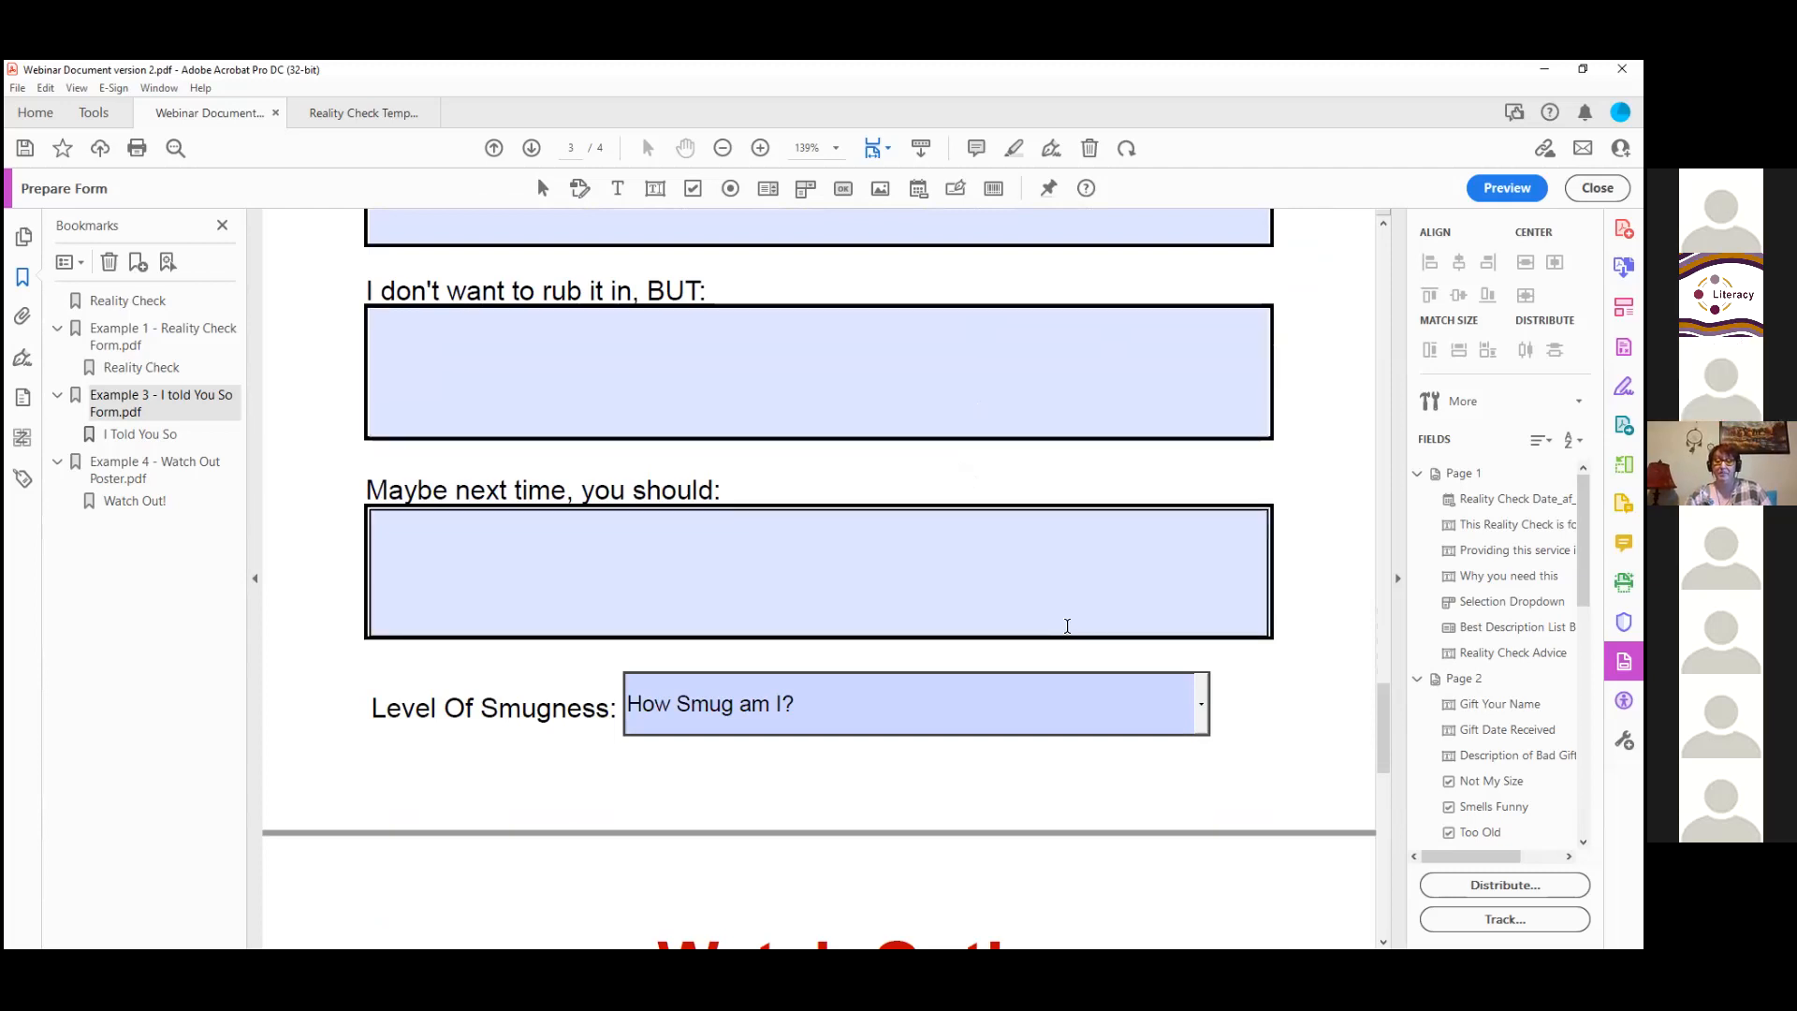
scroll(1067, 625, down, 3)
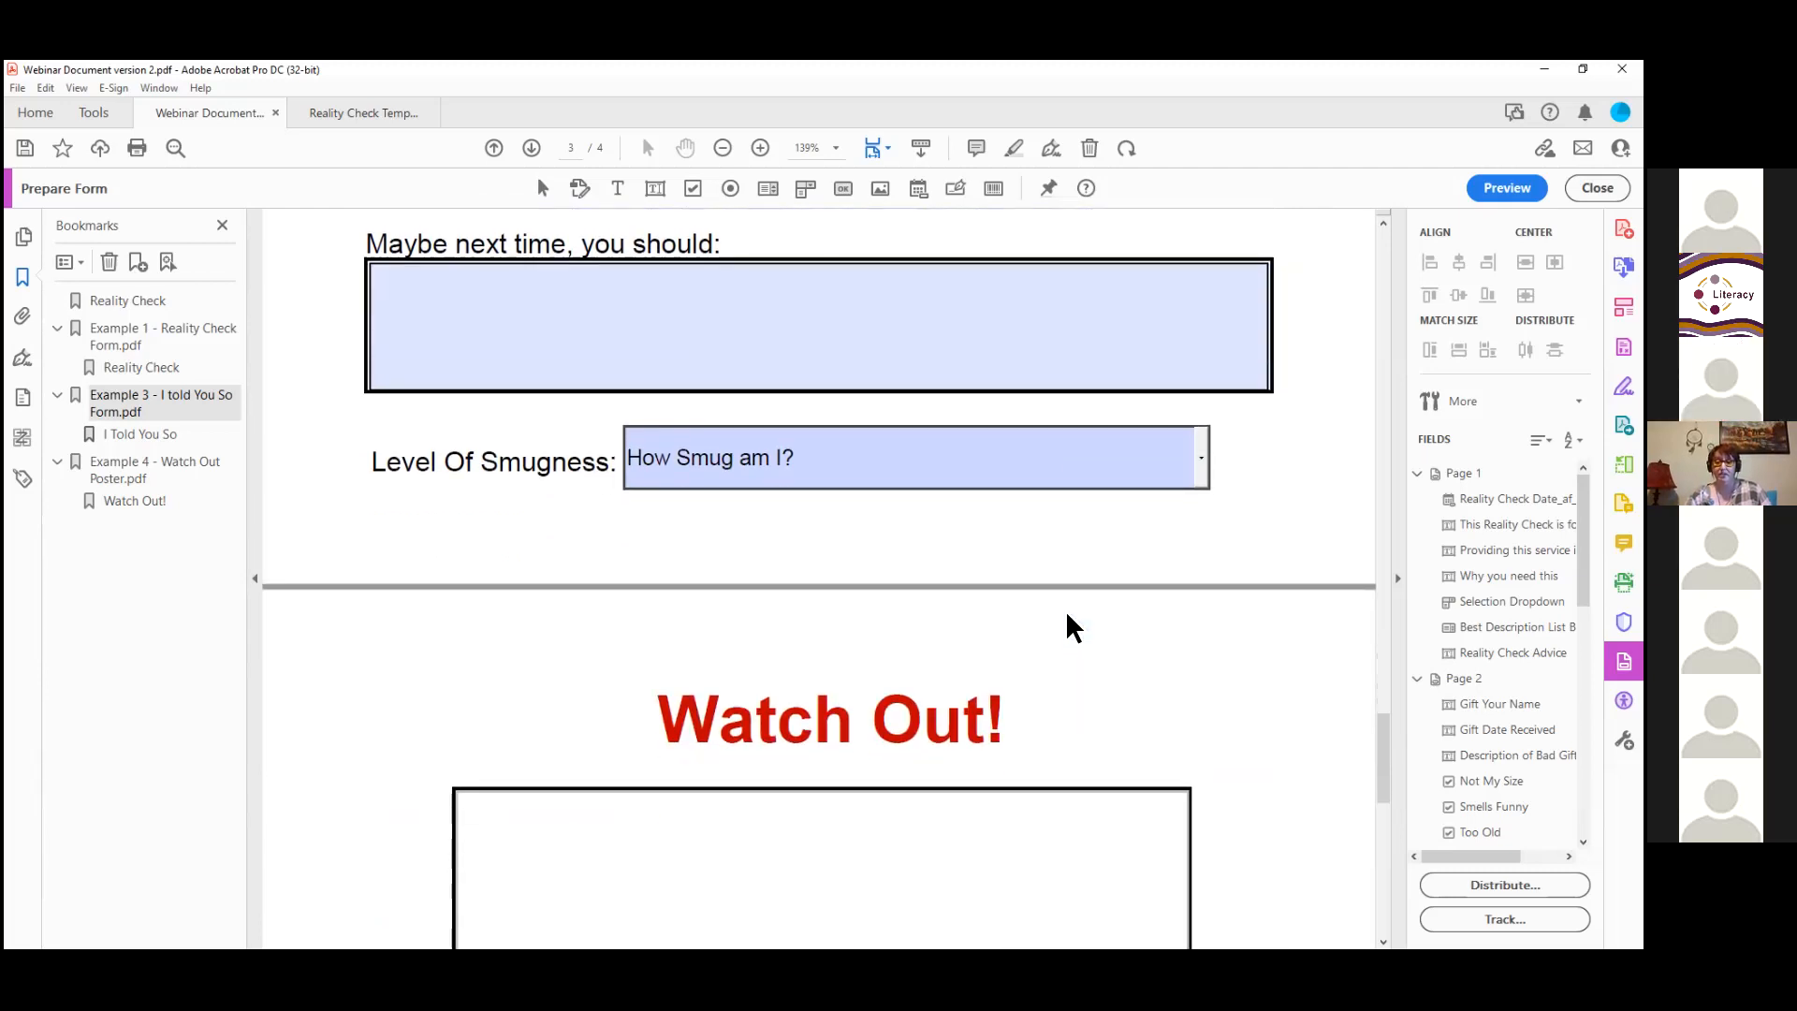
scroll(1068, 618, down, 6)
scroll(1068, 620, up, 1)
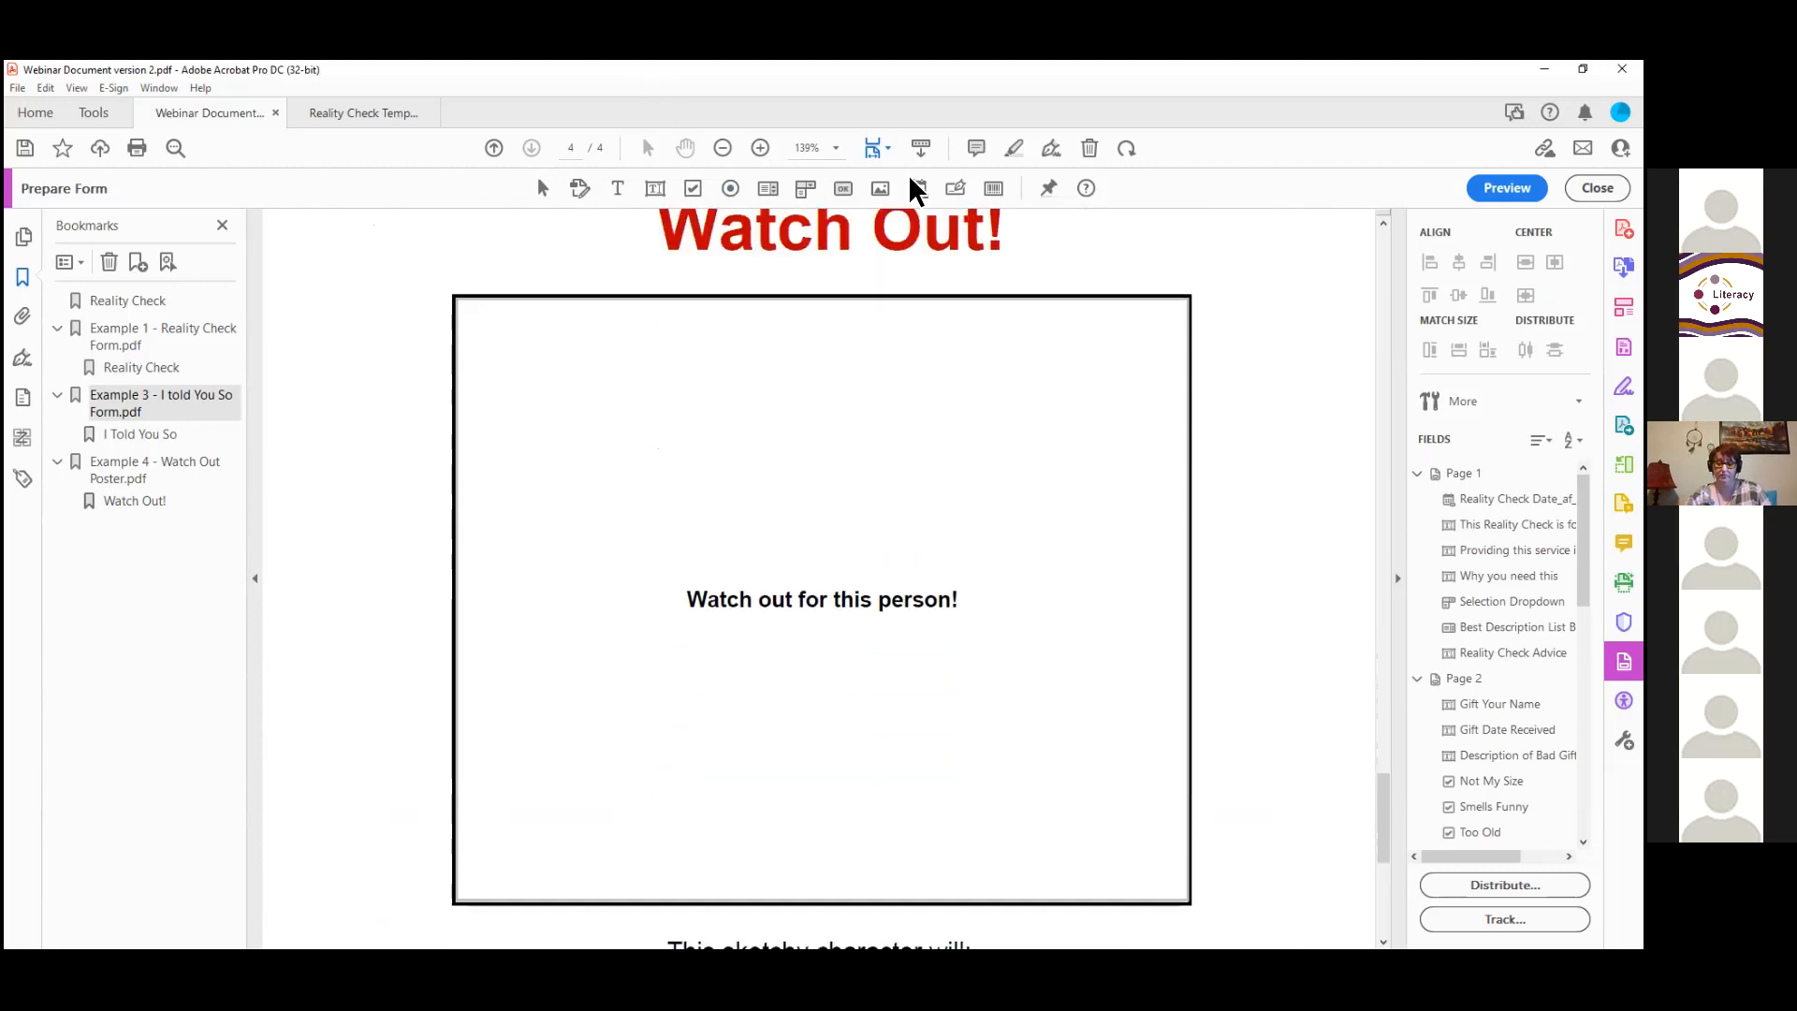
click(721, 148)
scroll(1232, 504, up, 2)
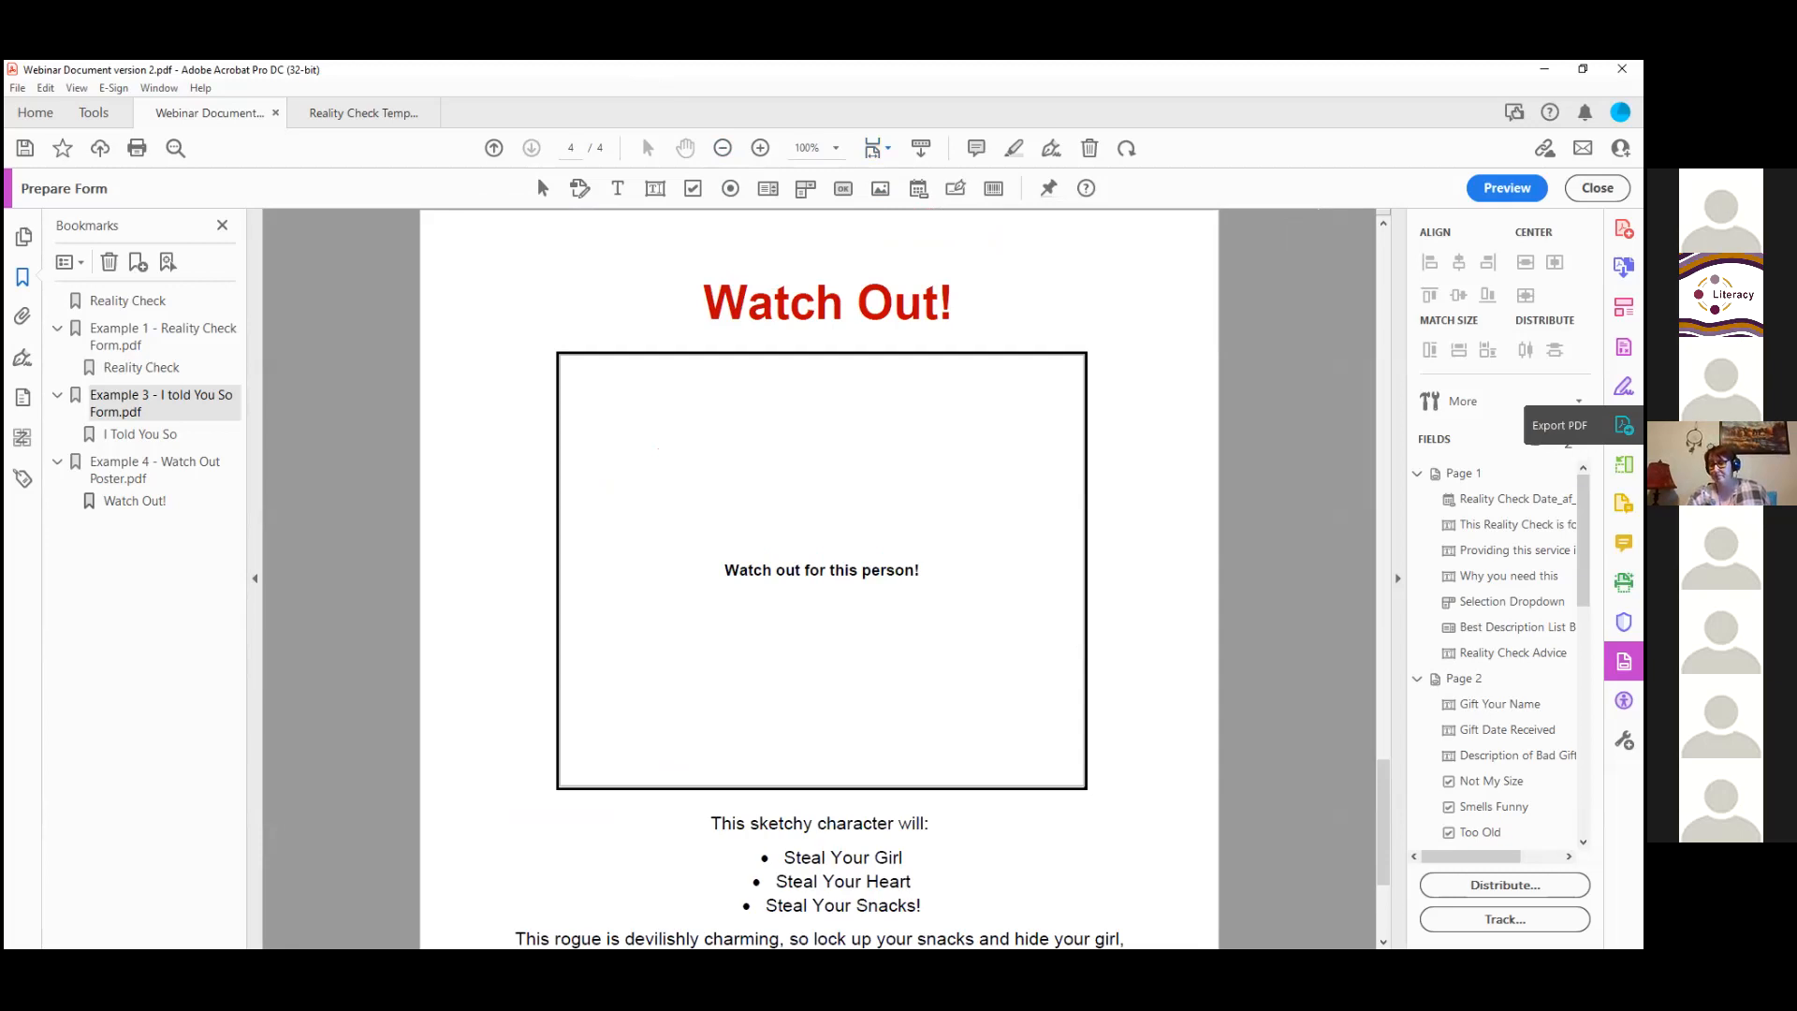
click(943, 503)
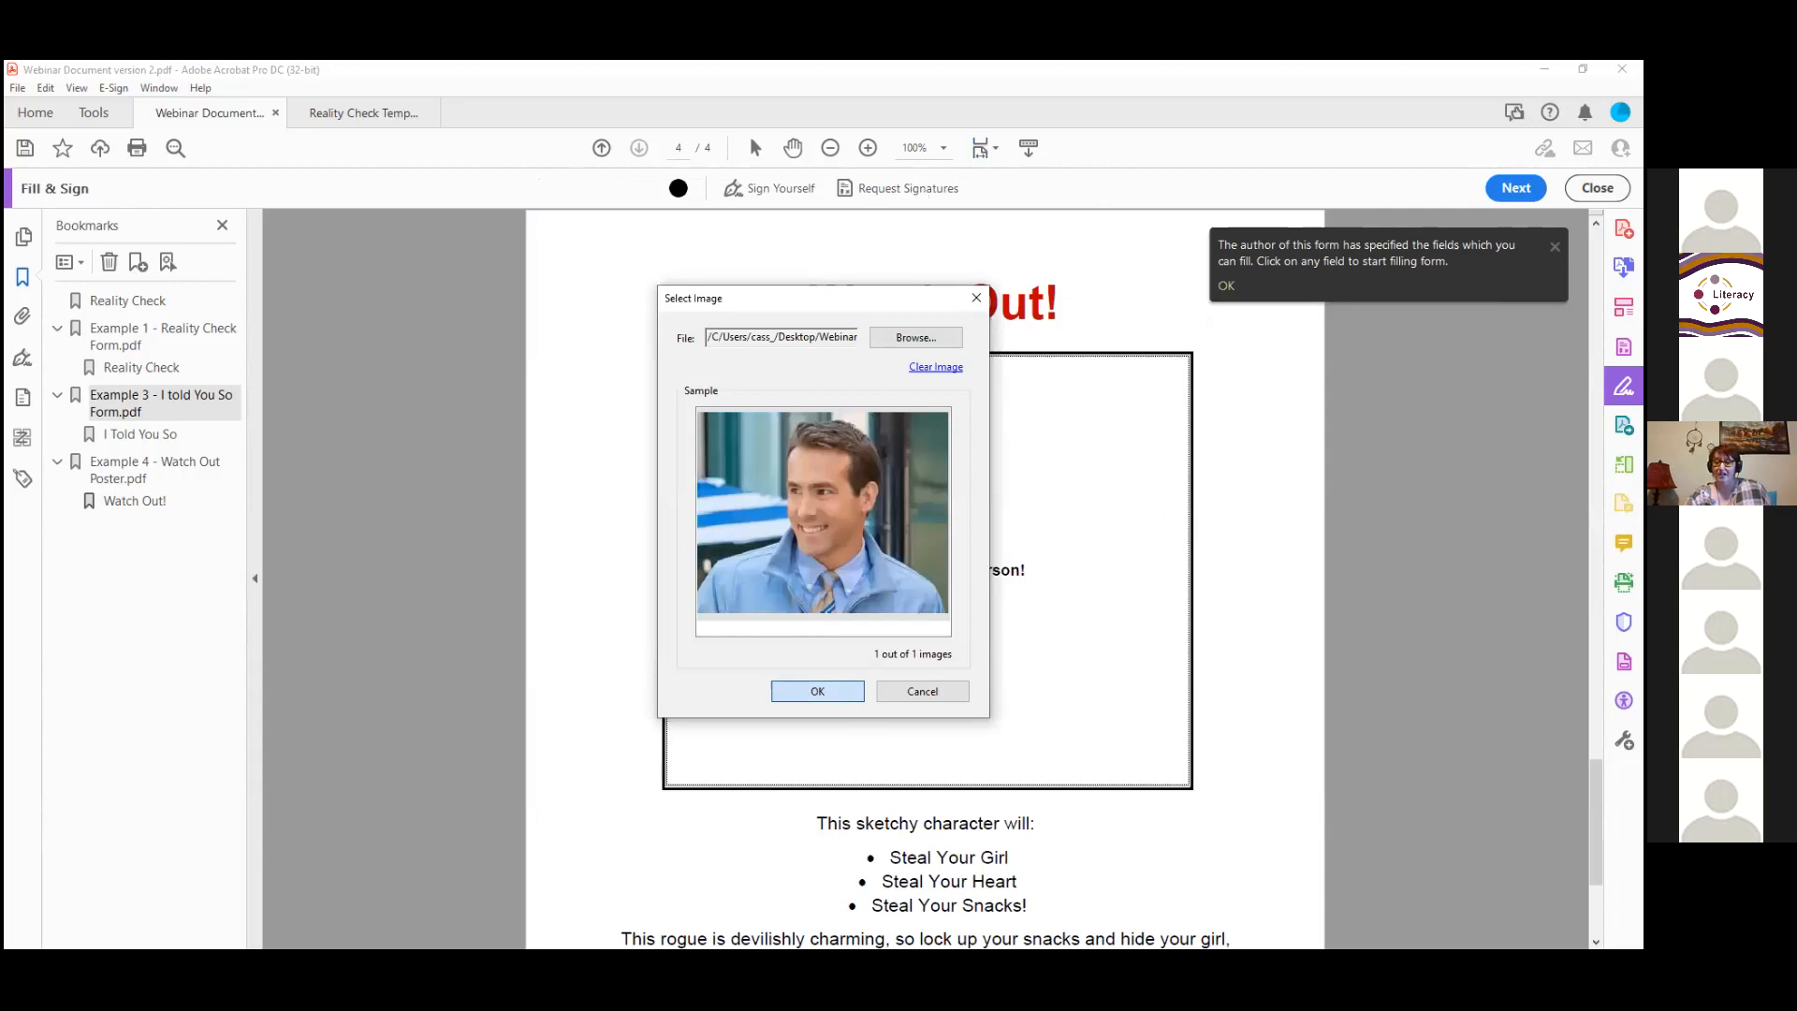
key(Return)
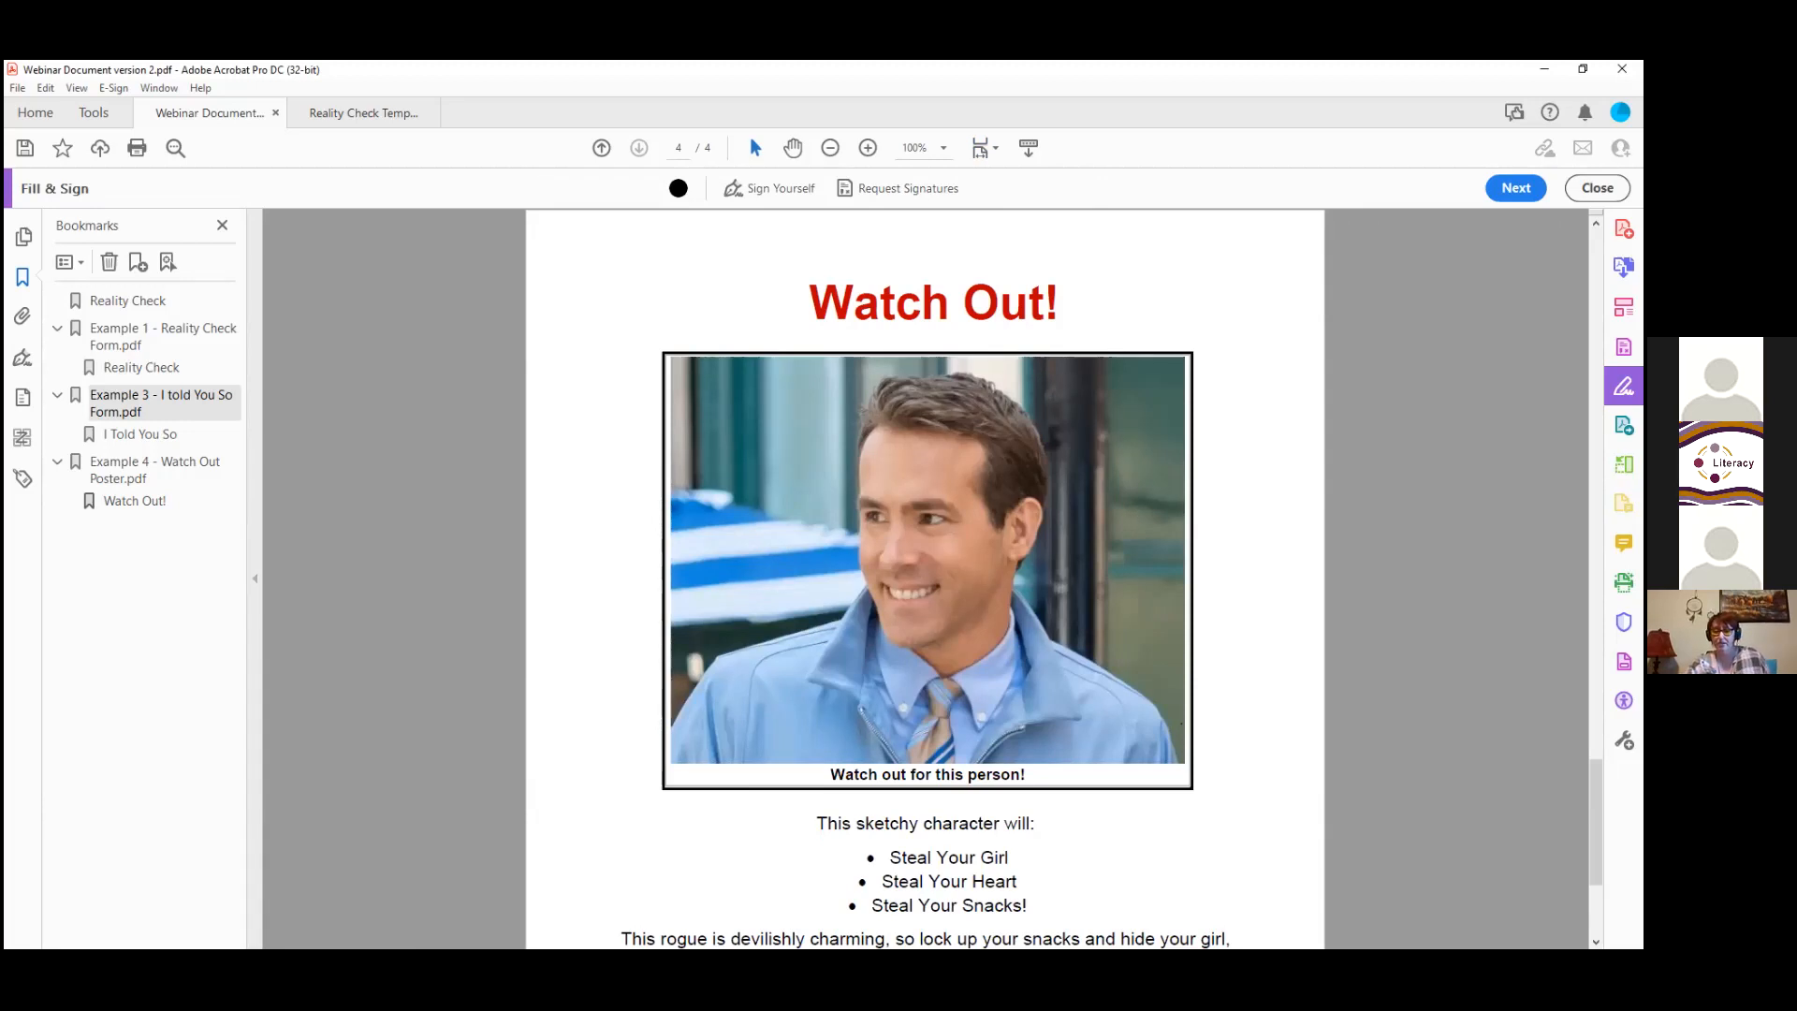
Step: Return to Prepare Form and review the Suspect image field's general, appearance and action properties
click(1023, 582)
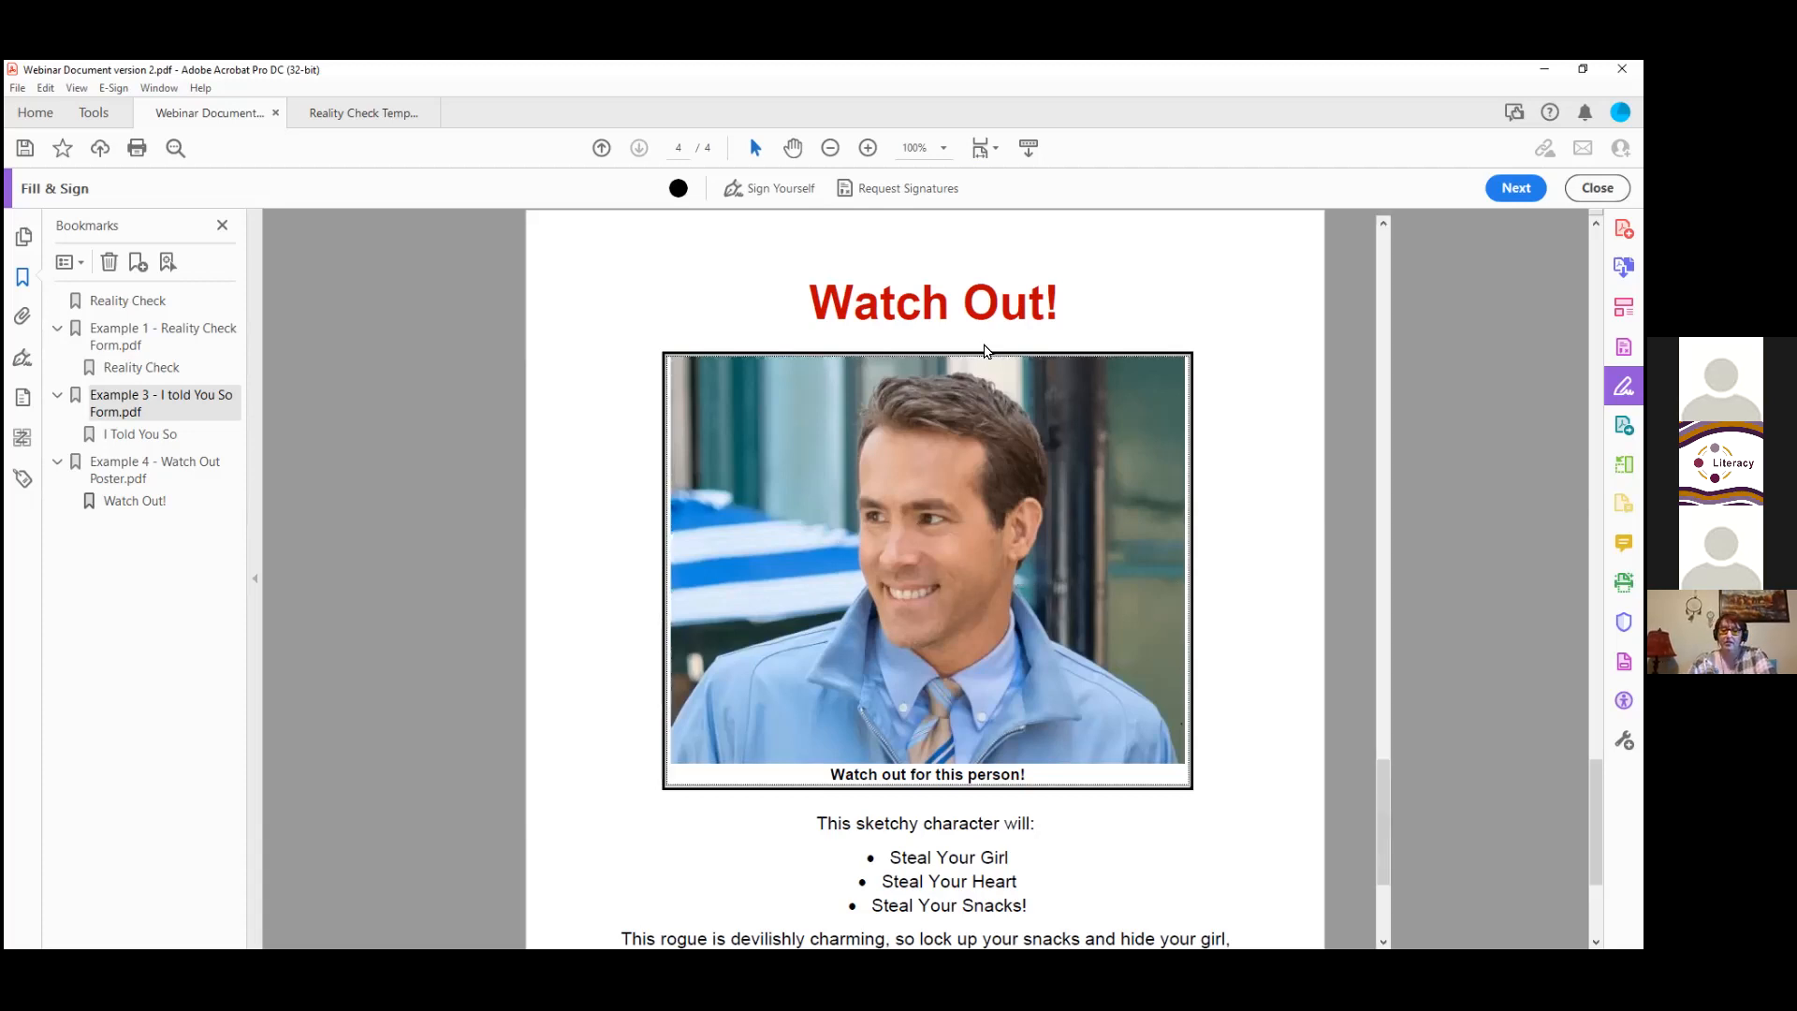
click(683, 588)
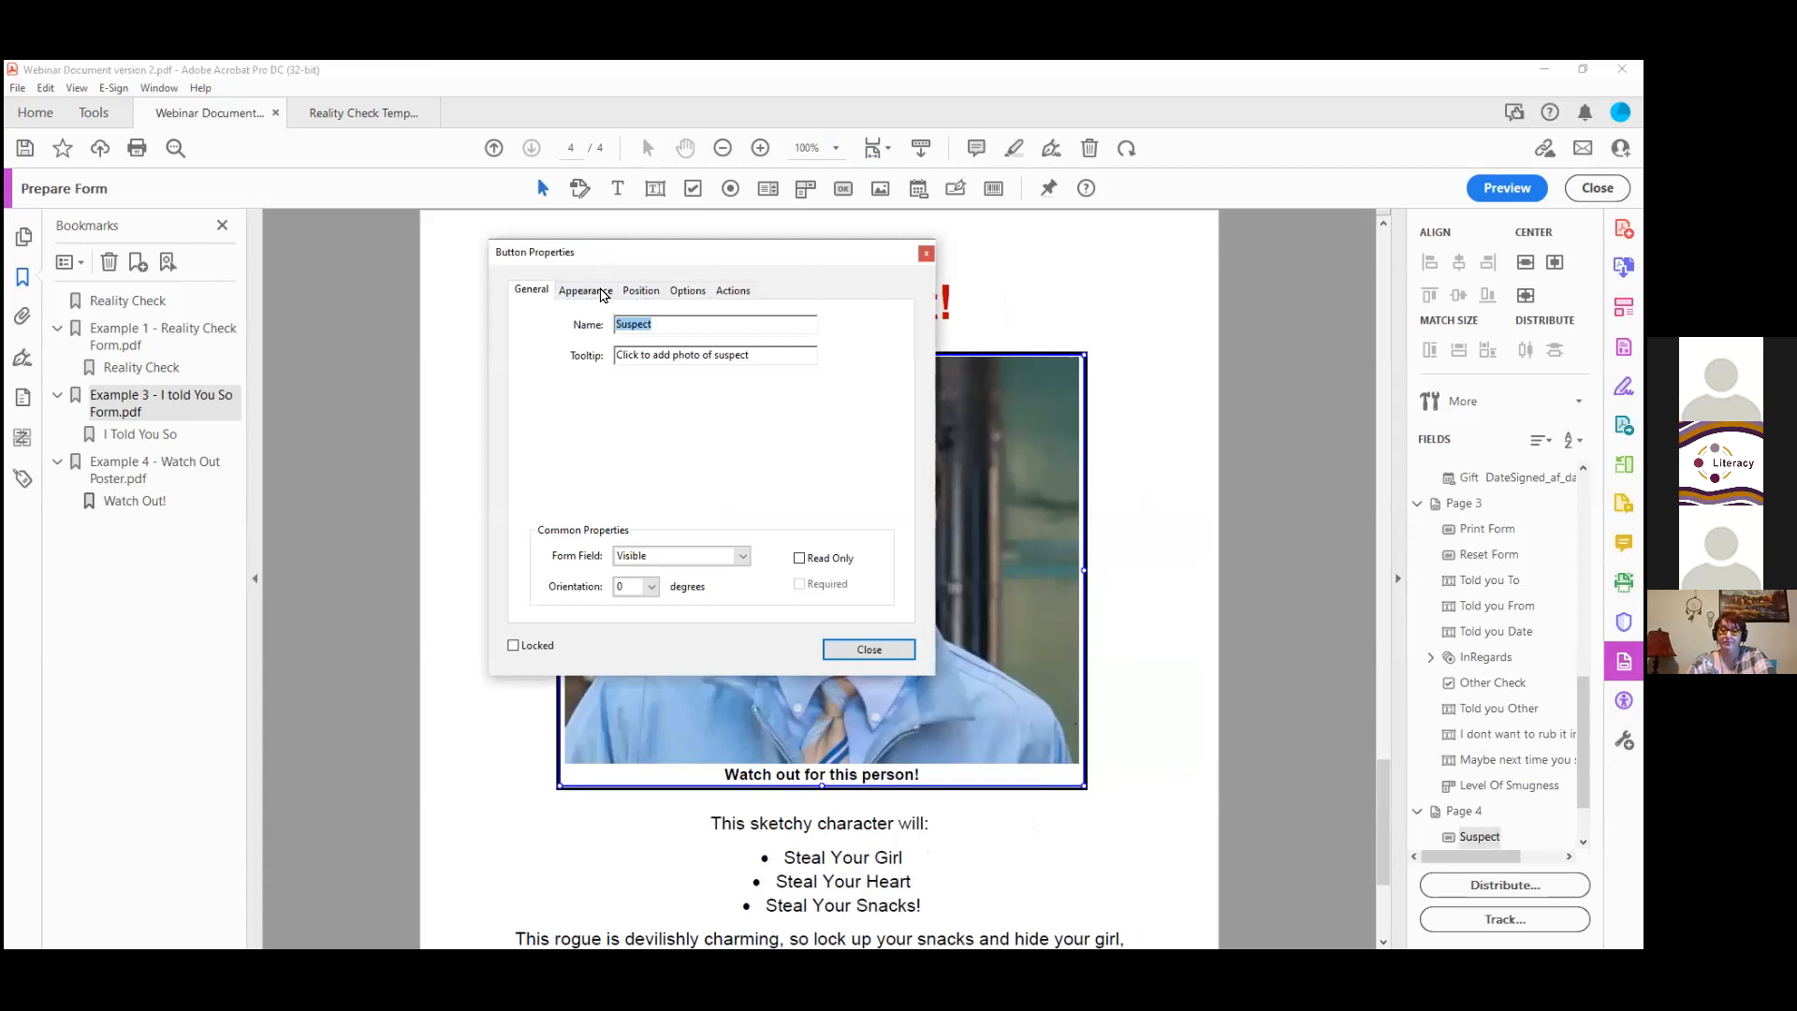
click(601, 298)
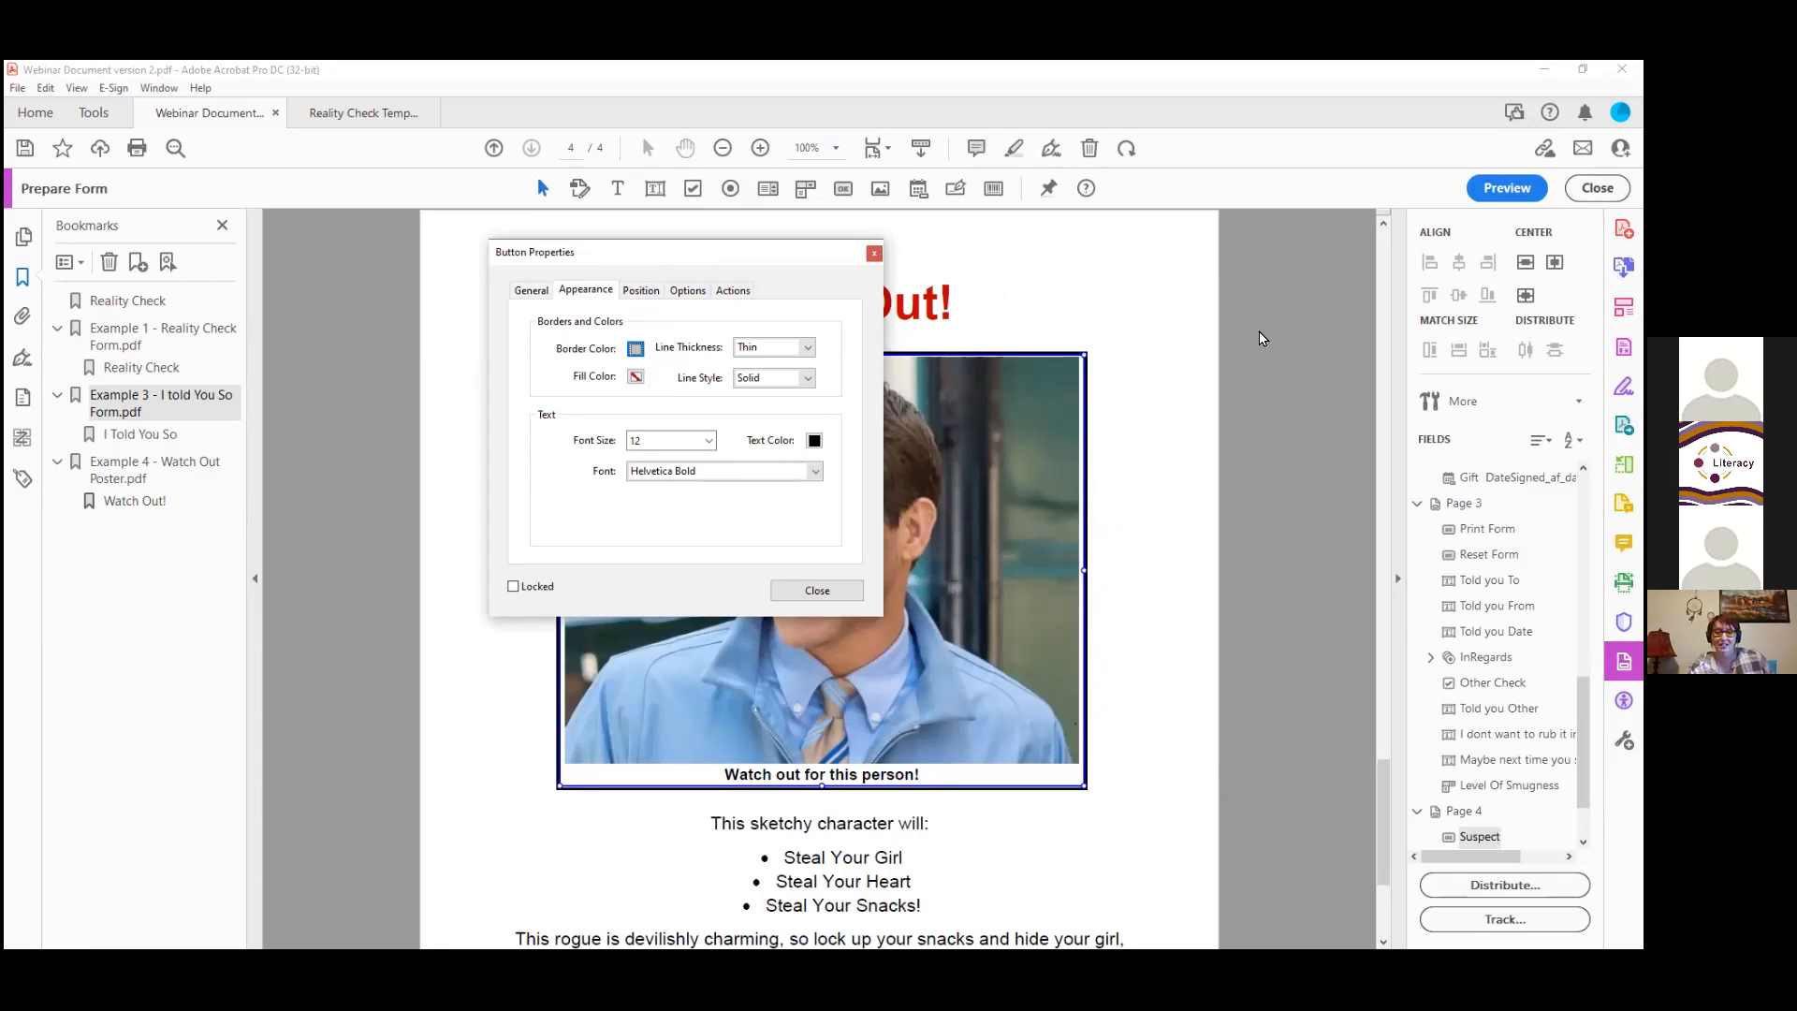
click(718, 292)
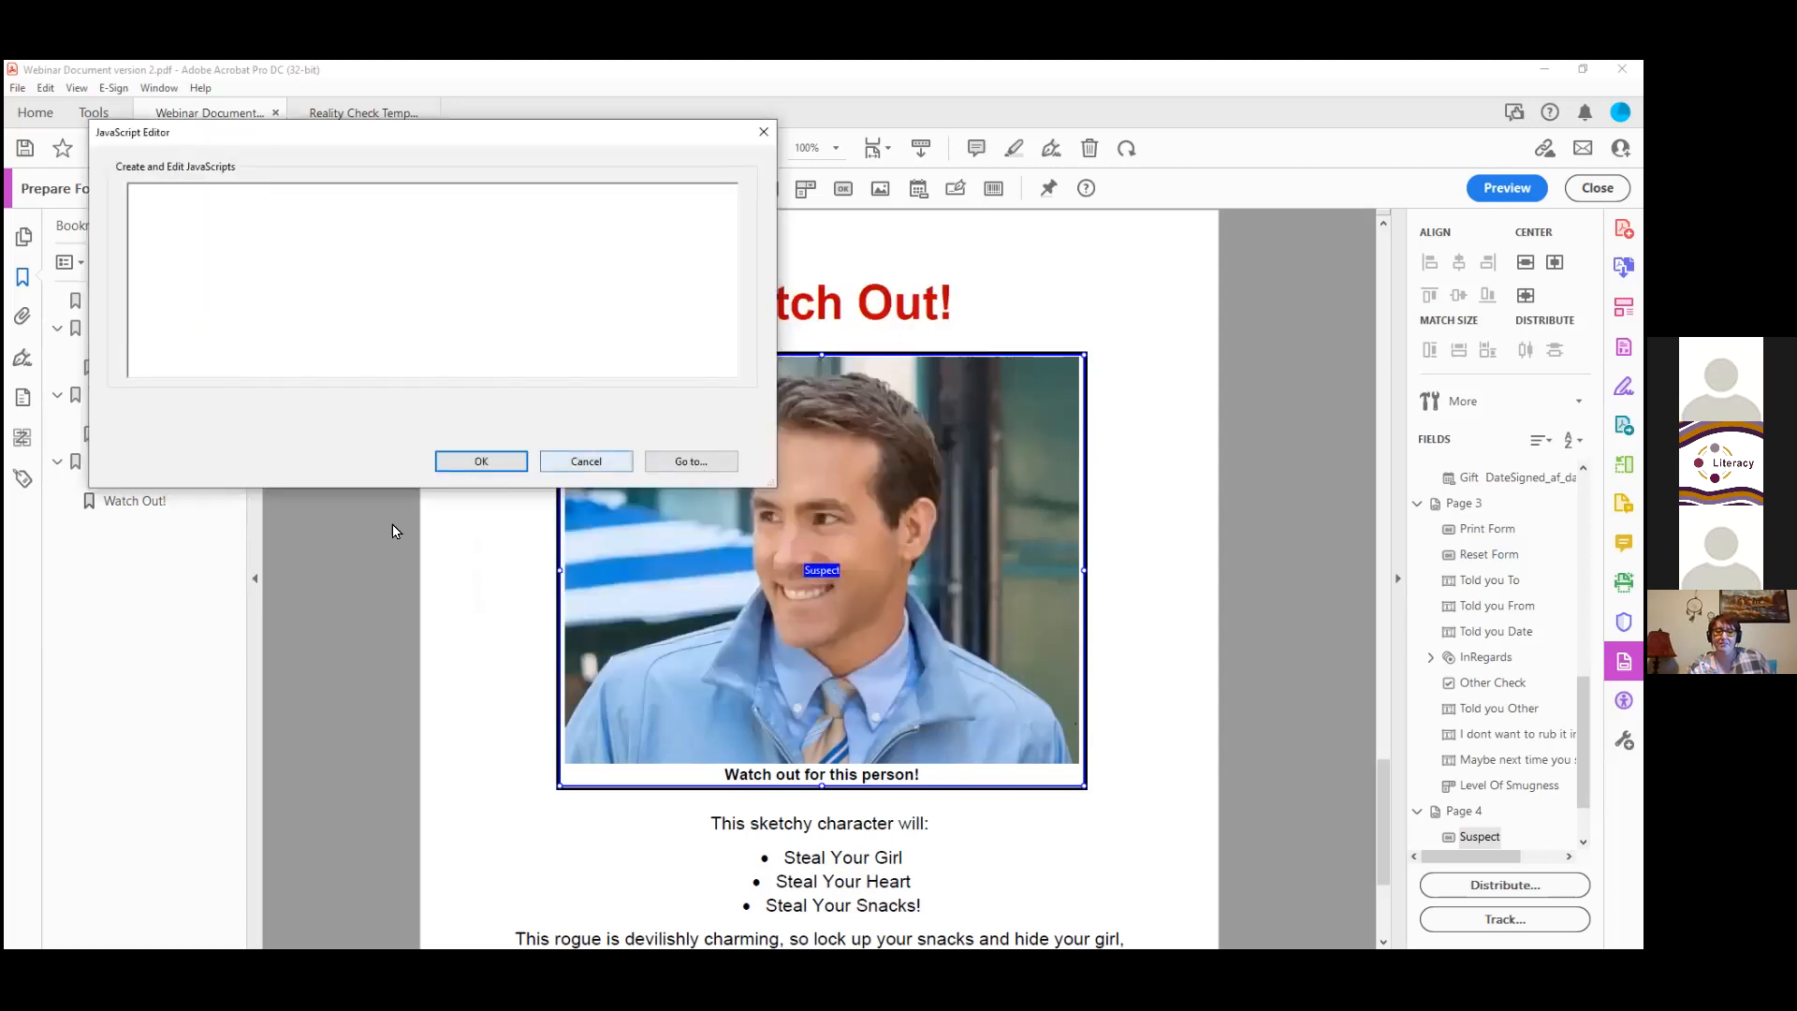
Step: Inspect the script of the Suspect field's Run a JavaScript action, cancel the editor and close the properties
key(Return)
click(187, 502)
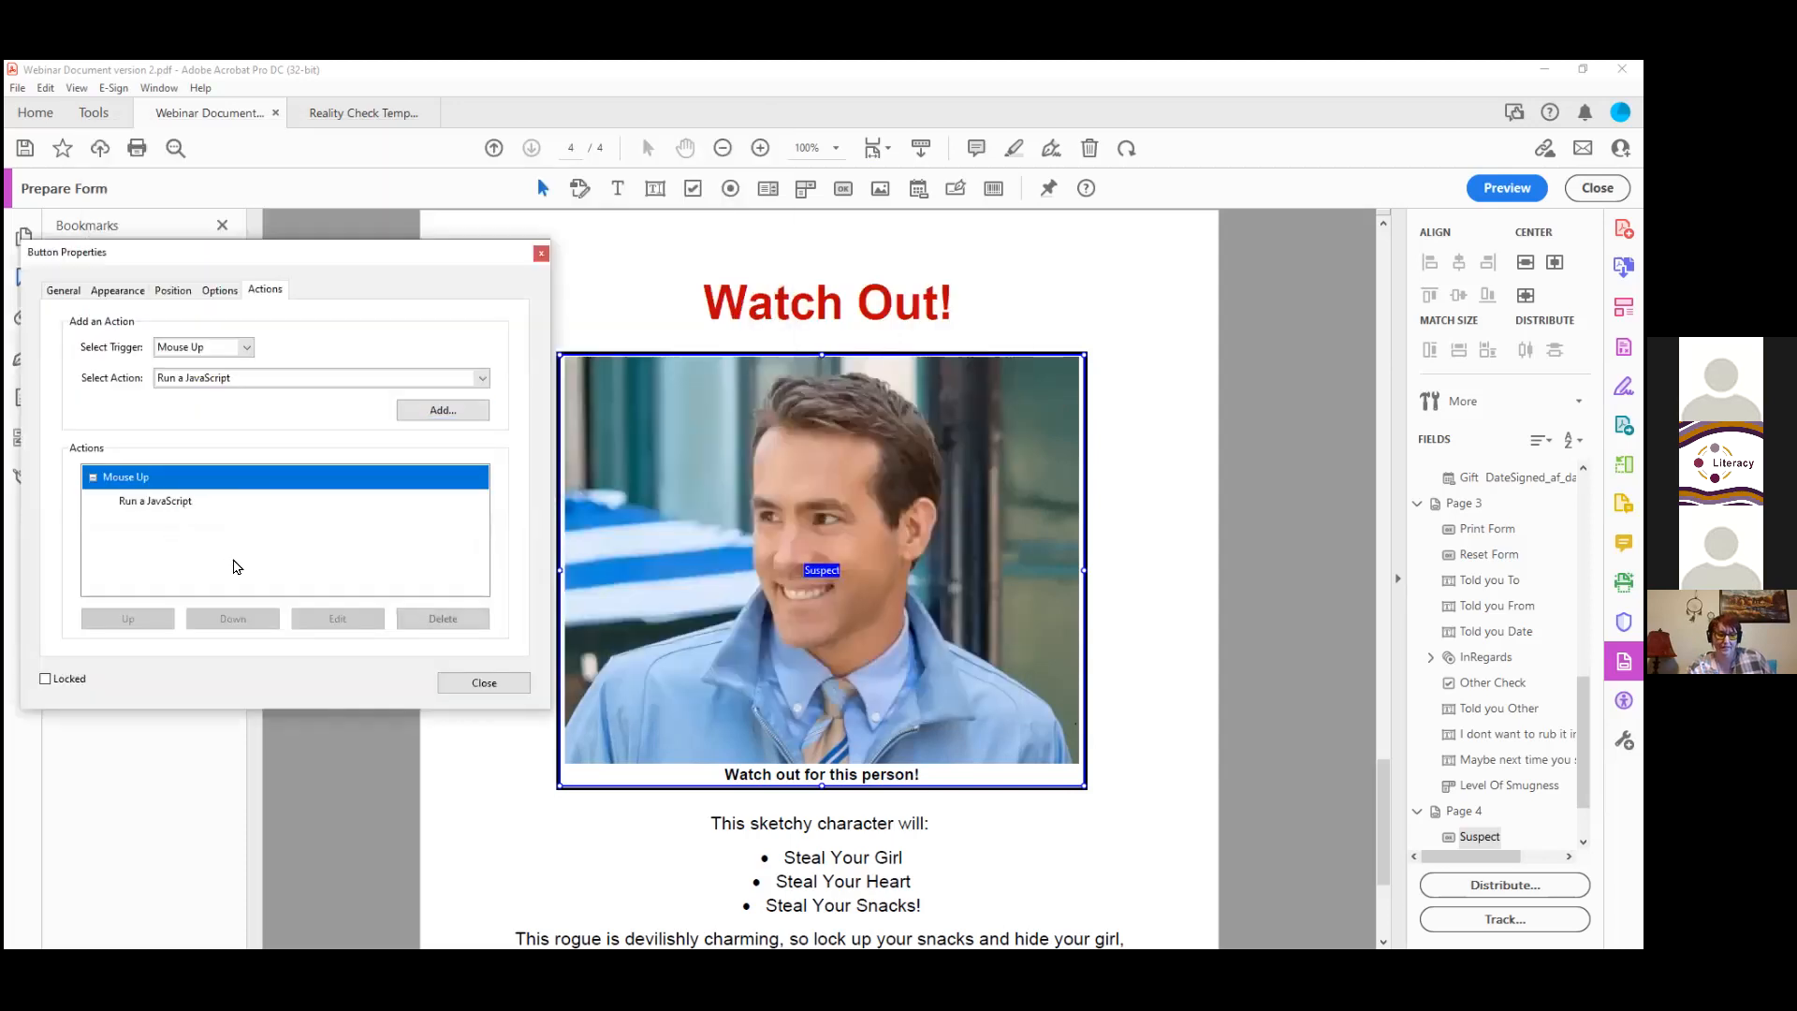
click(325, 624)
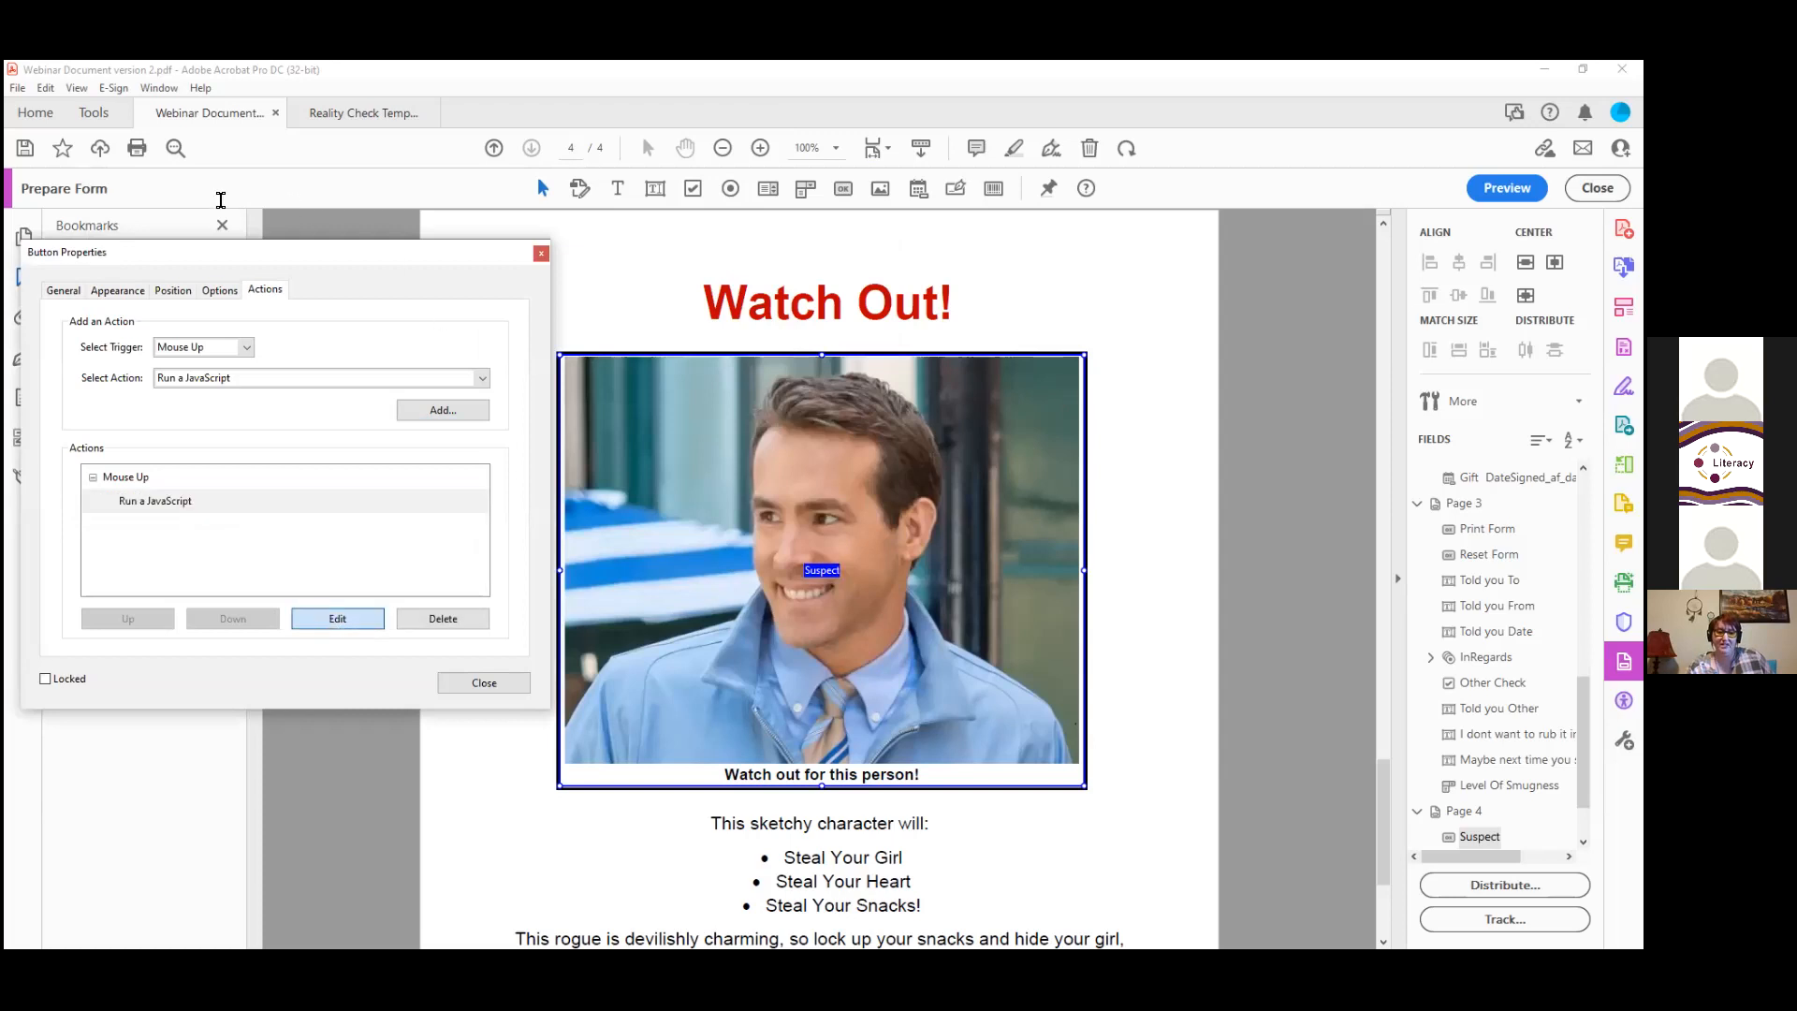
key(ctrl+a)
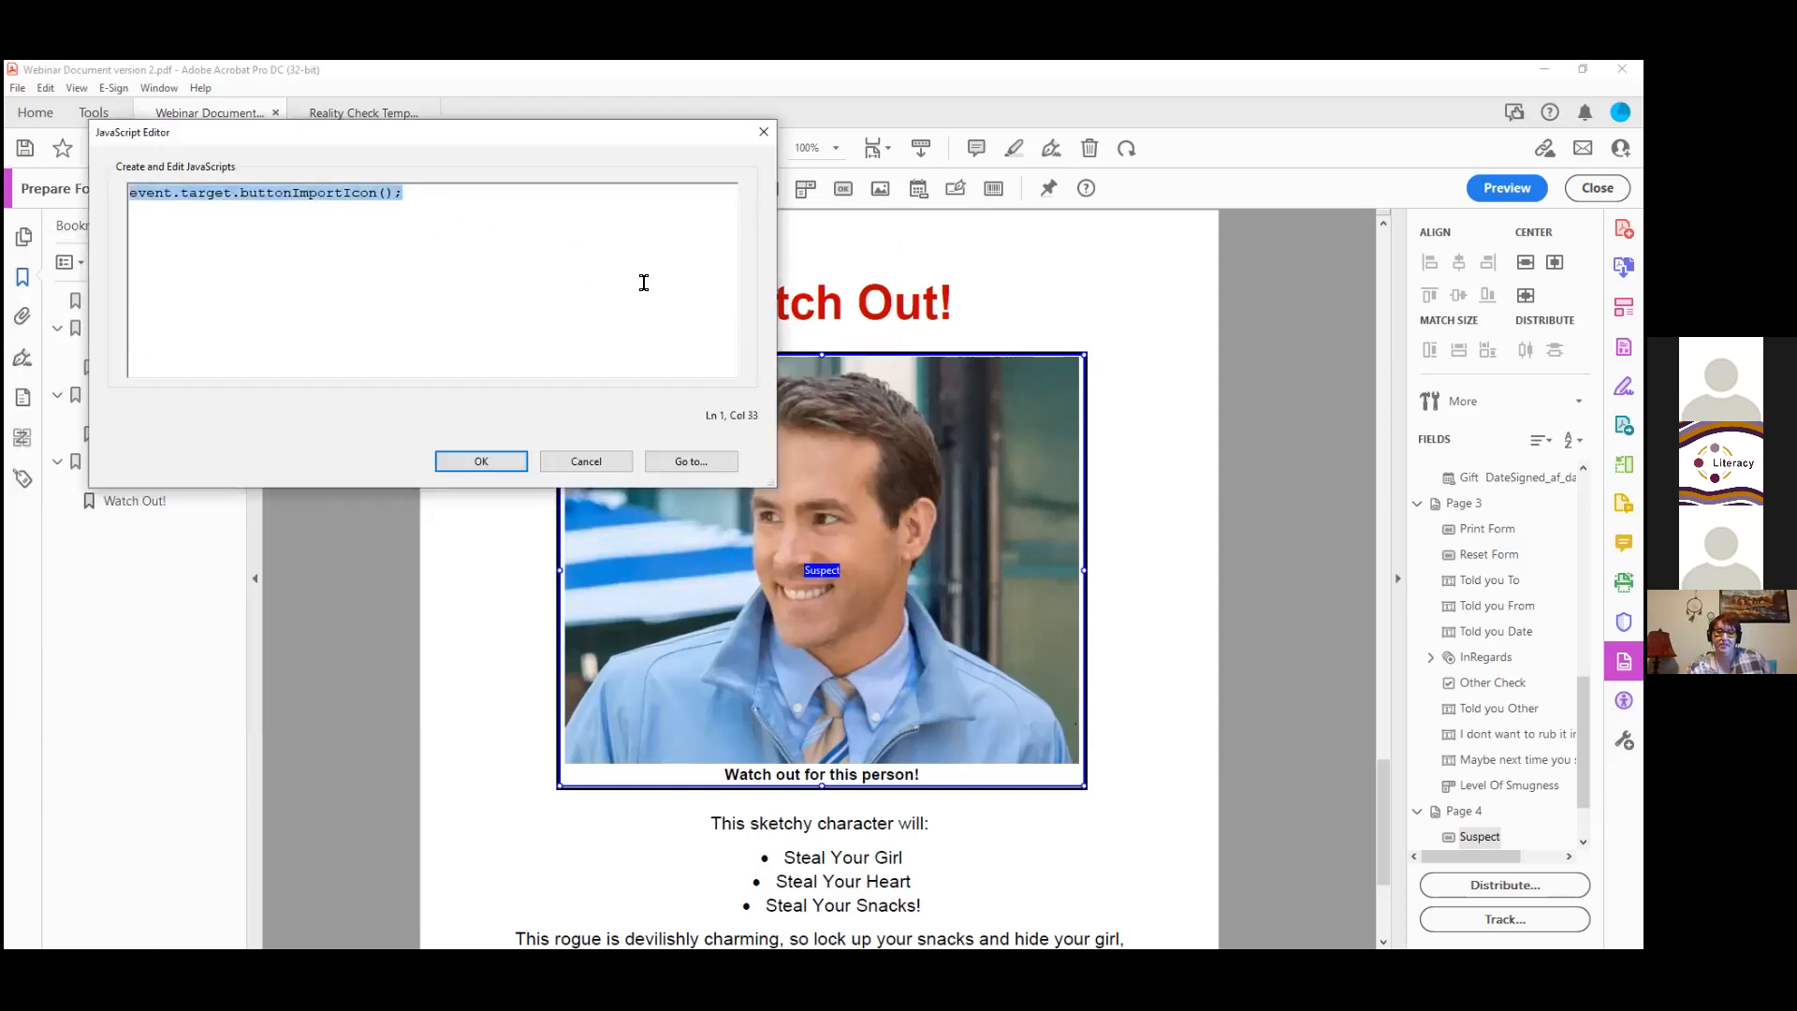
key(End)
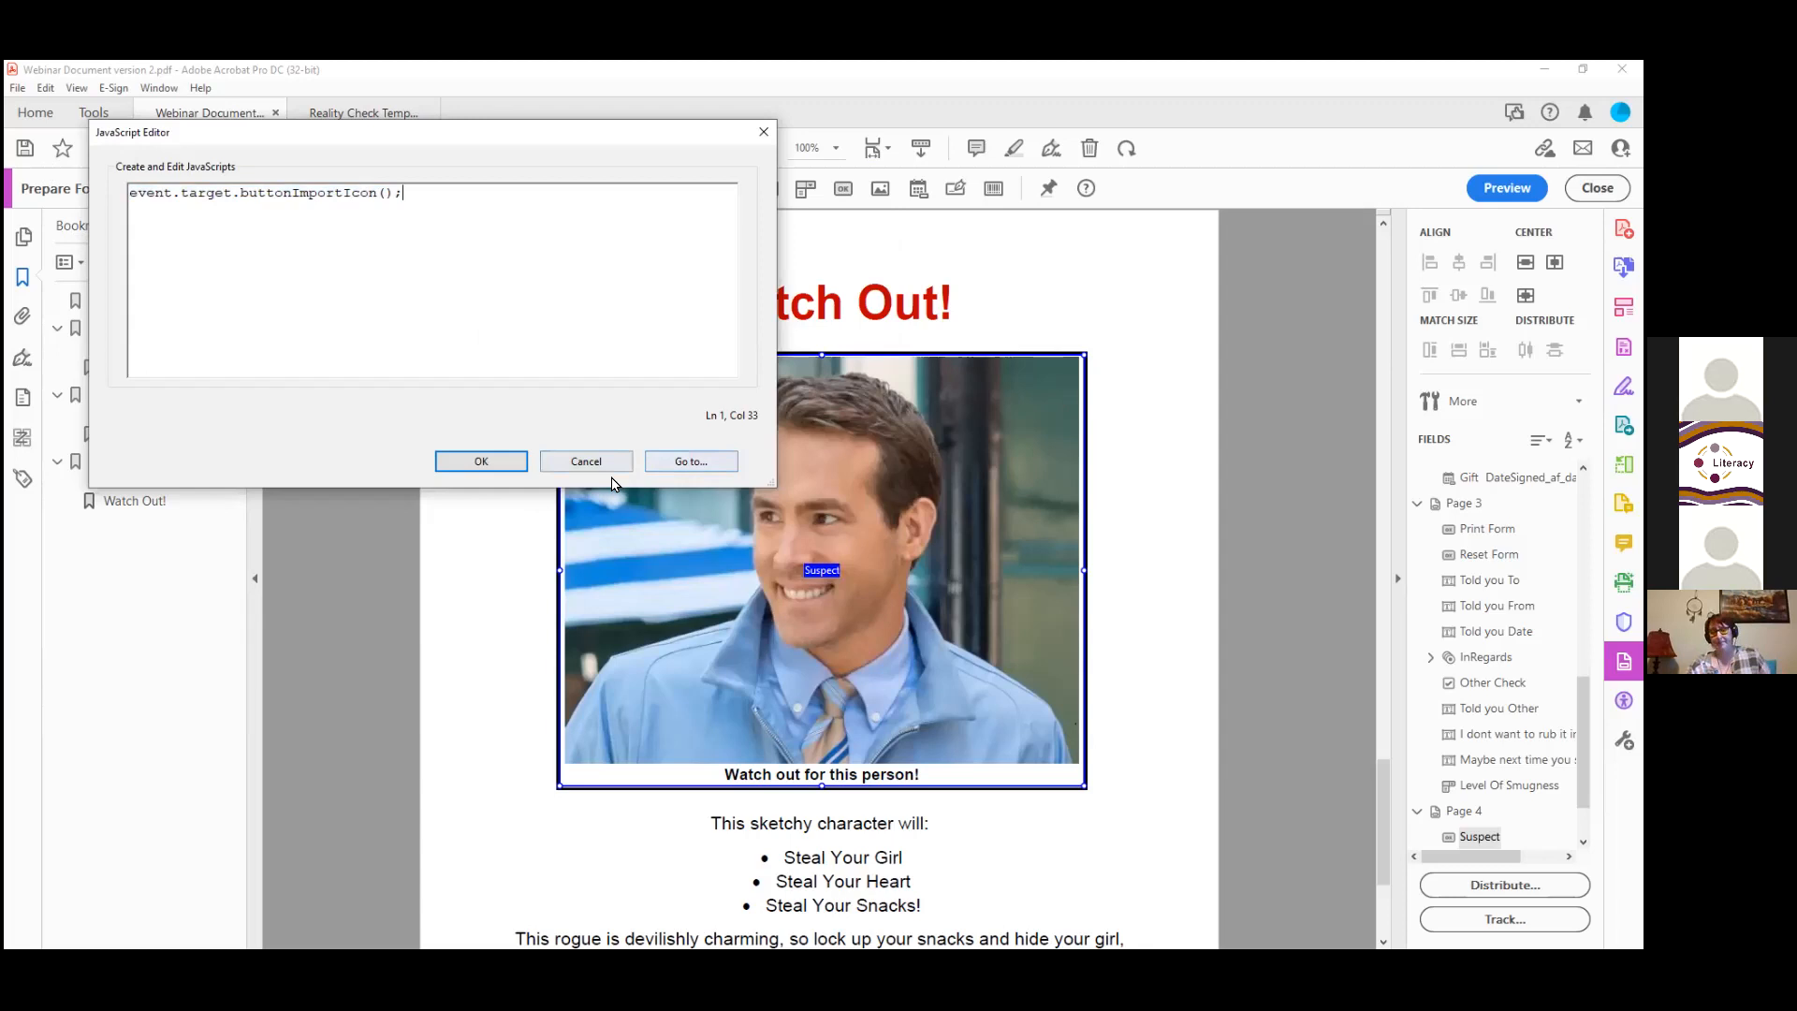
click(586, 461)
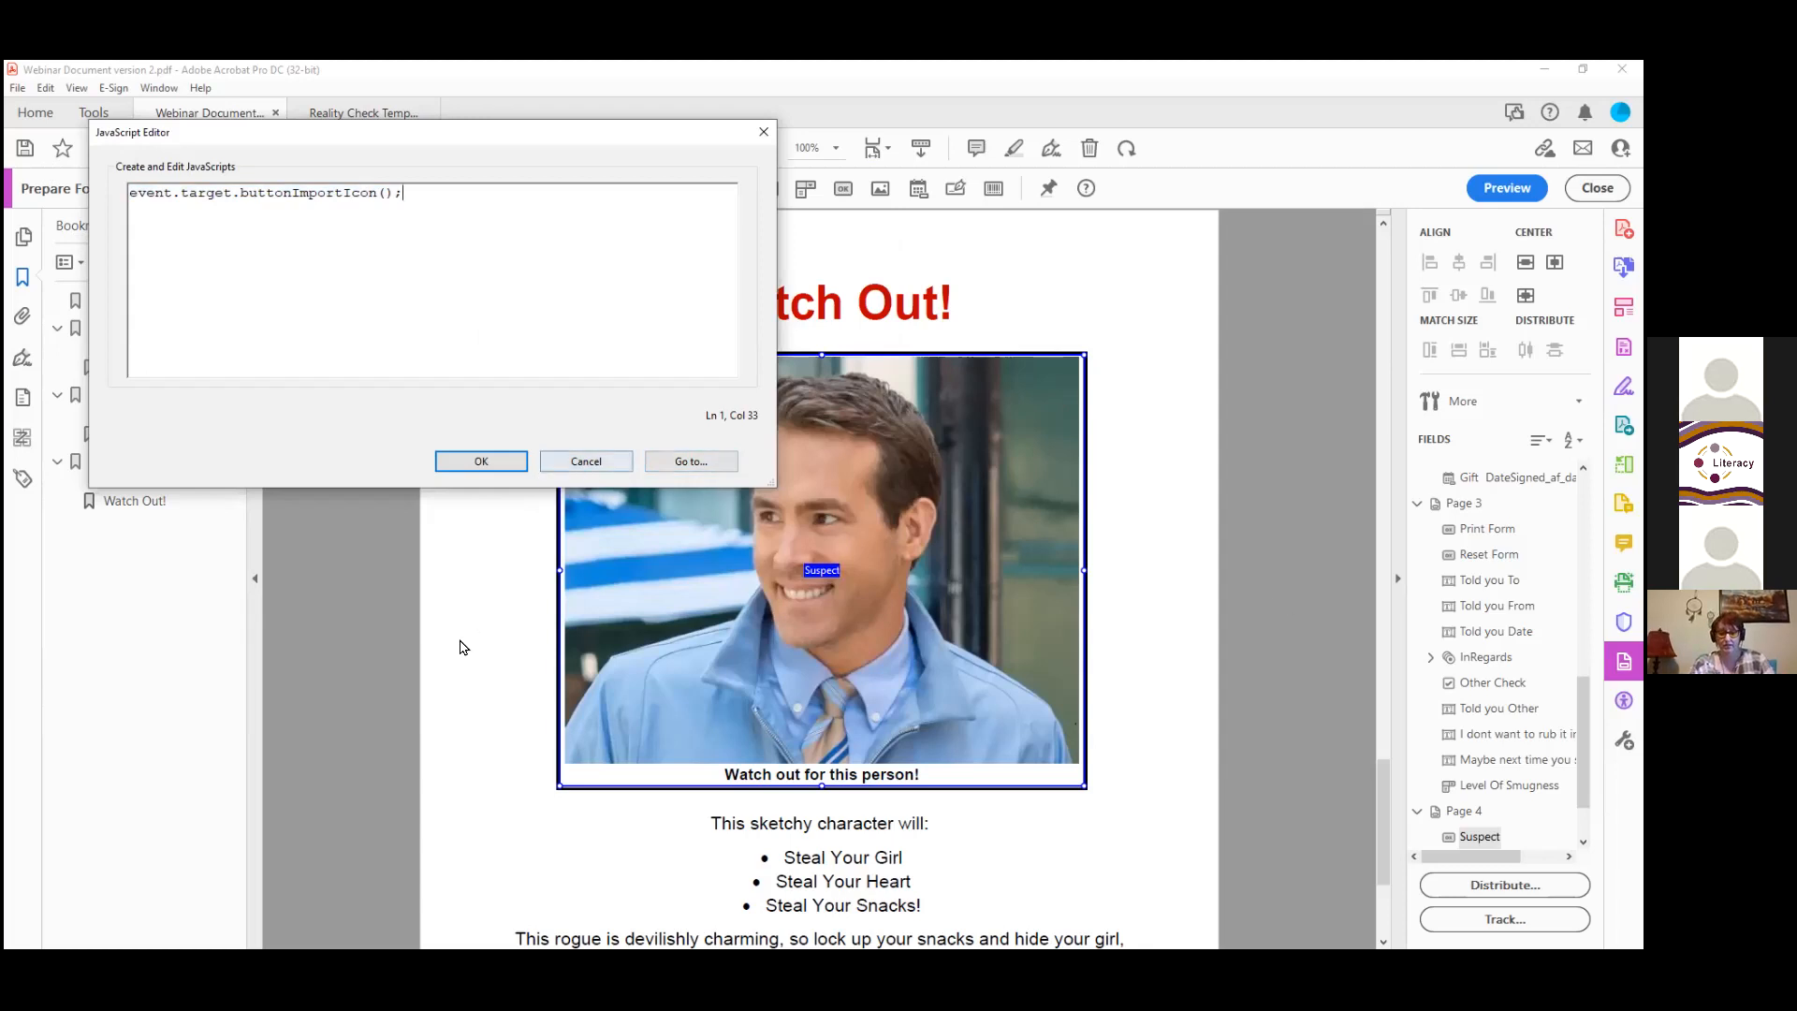
click(471, 686)
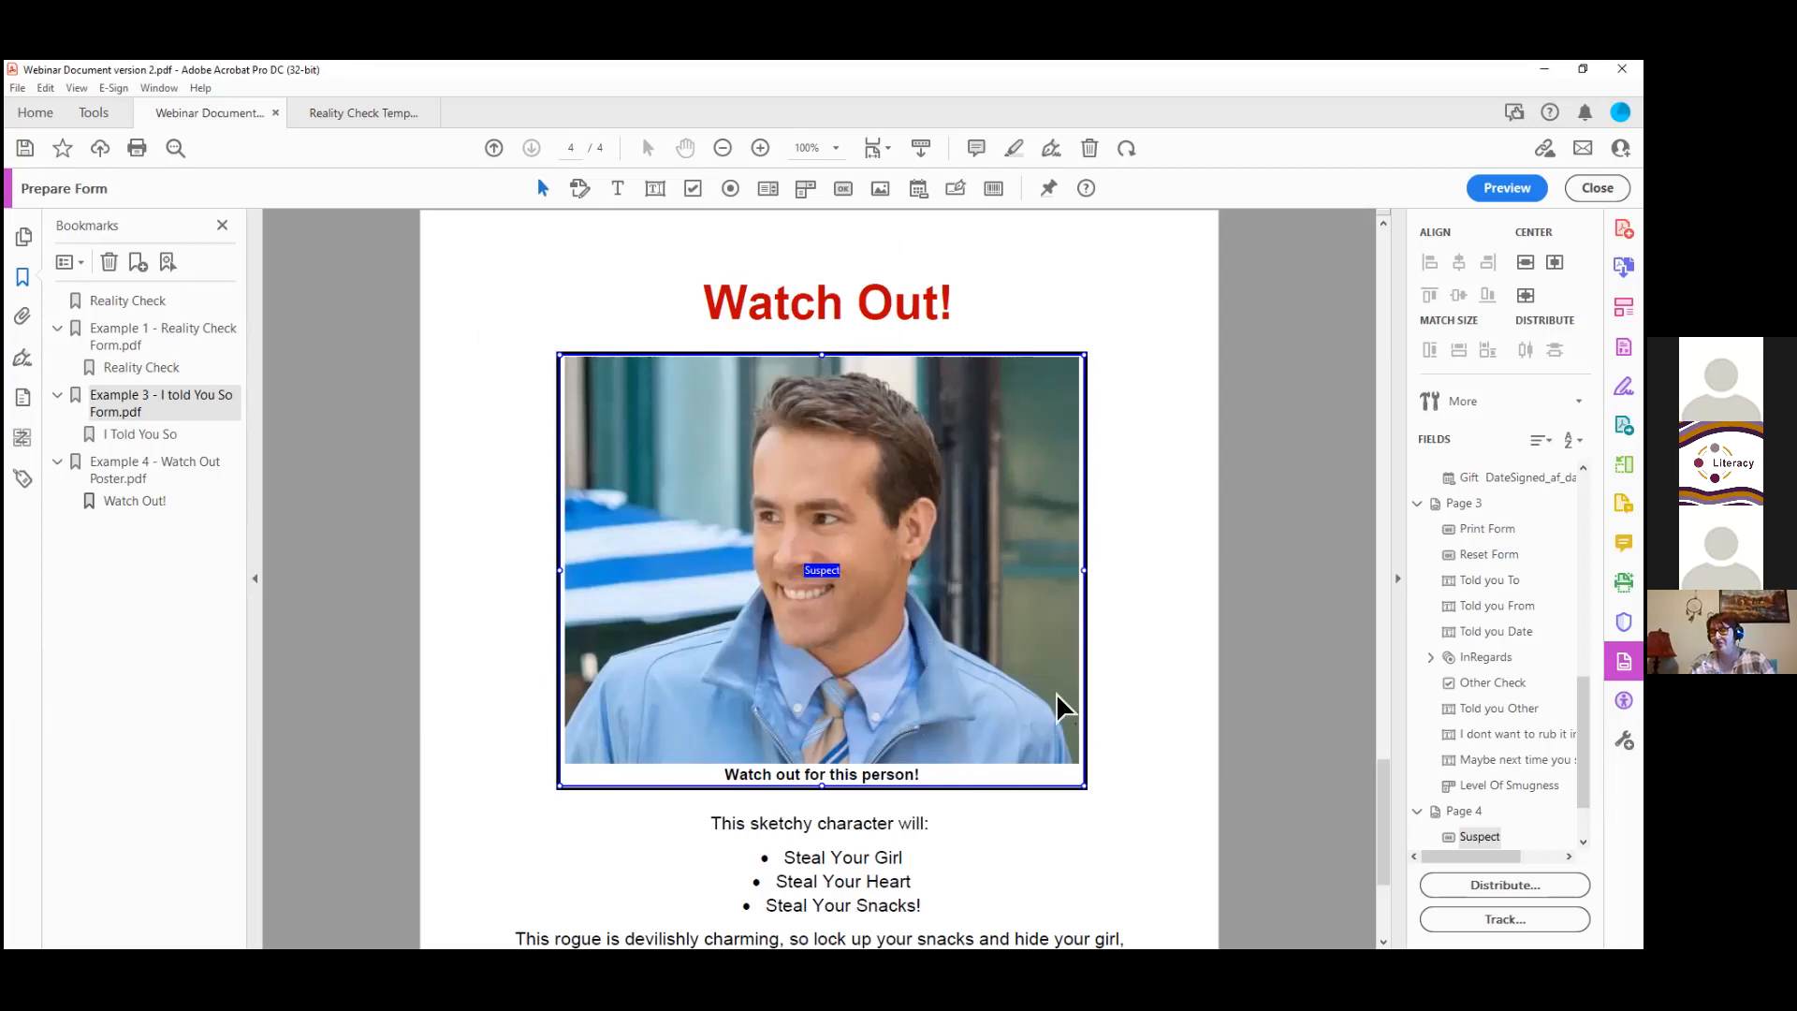
Step: Review the actions in the Alias Signature field's properties at the end of page 4, and close them
scroll(1104, 712, down, 3)
scroll(1108, 702, down, 3)
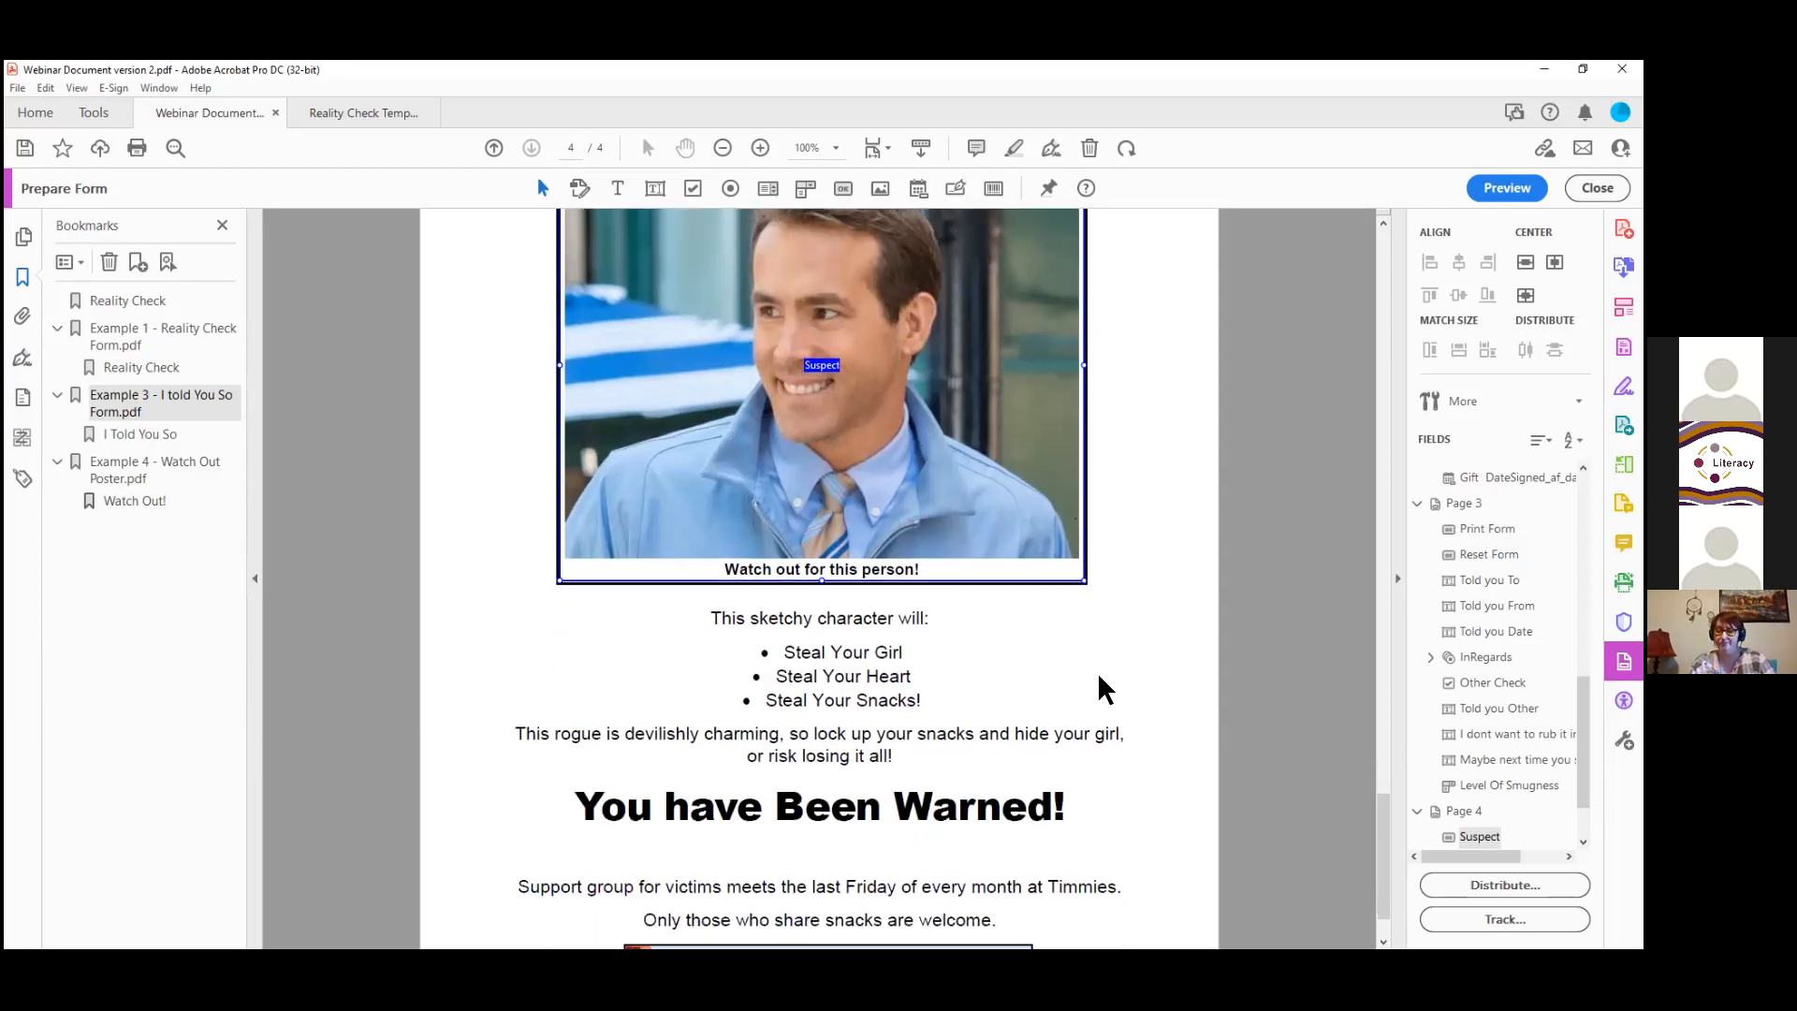
click(1147, 775)
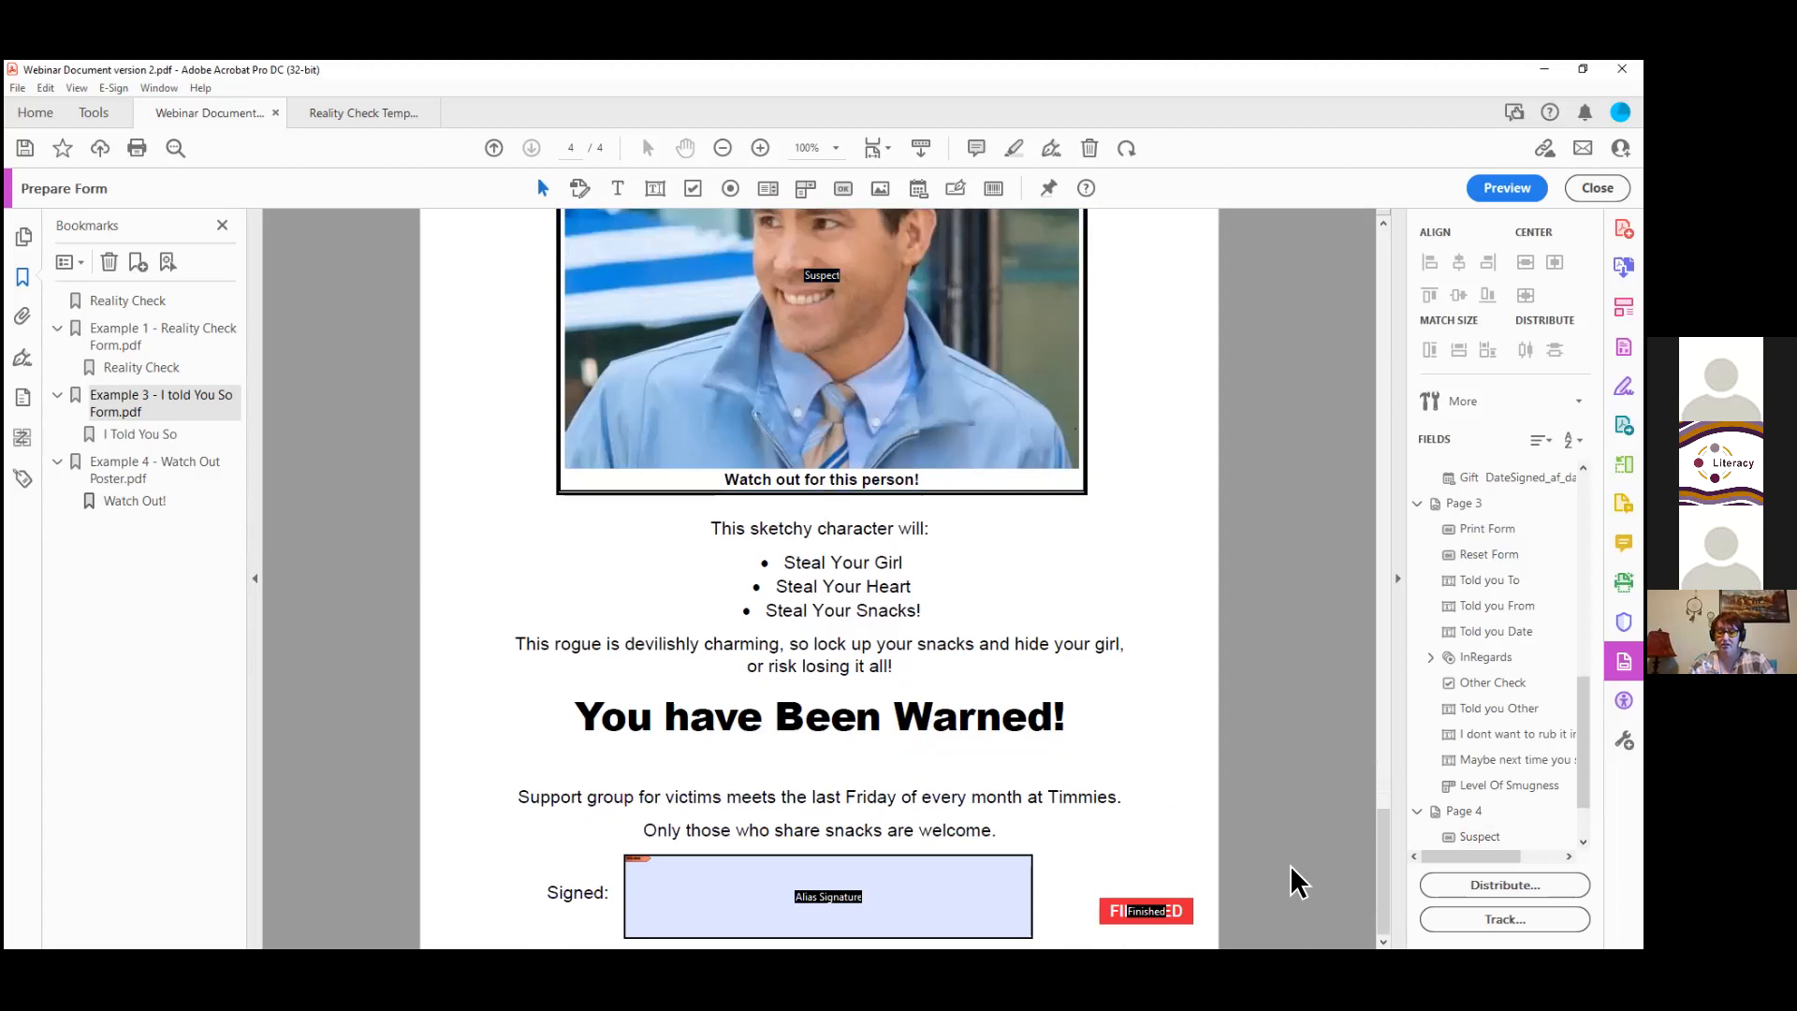
click(926, 866)
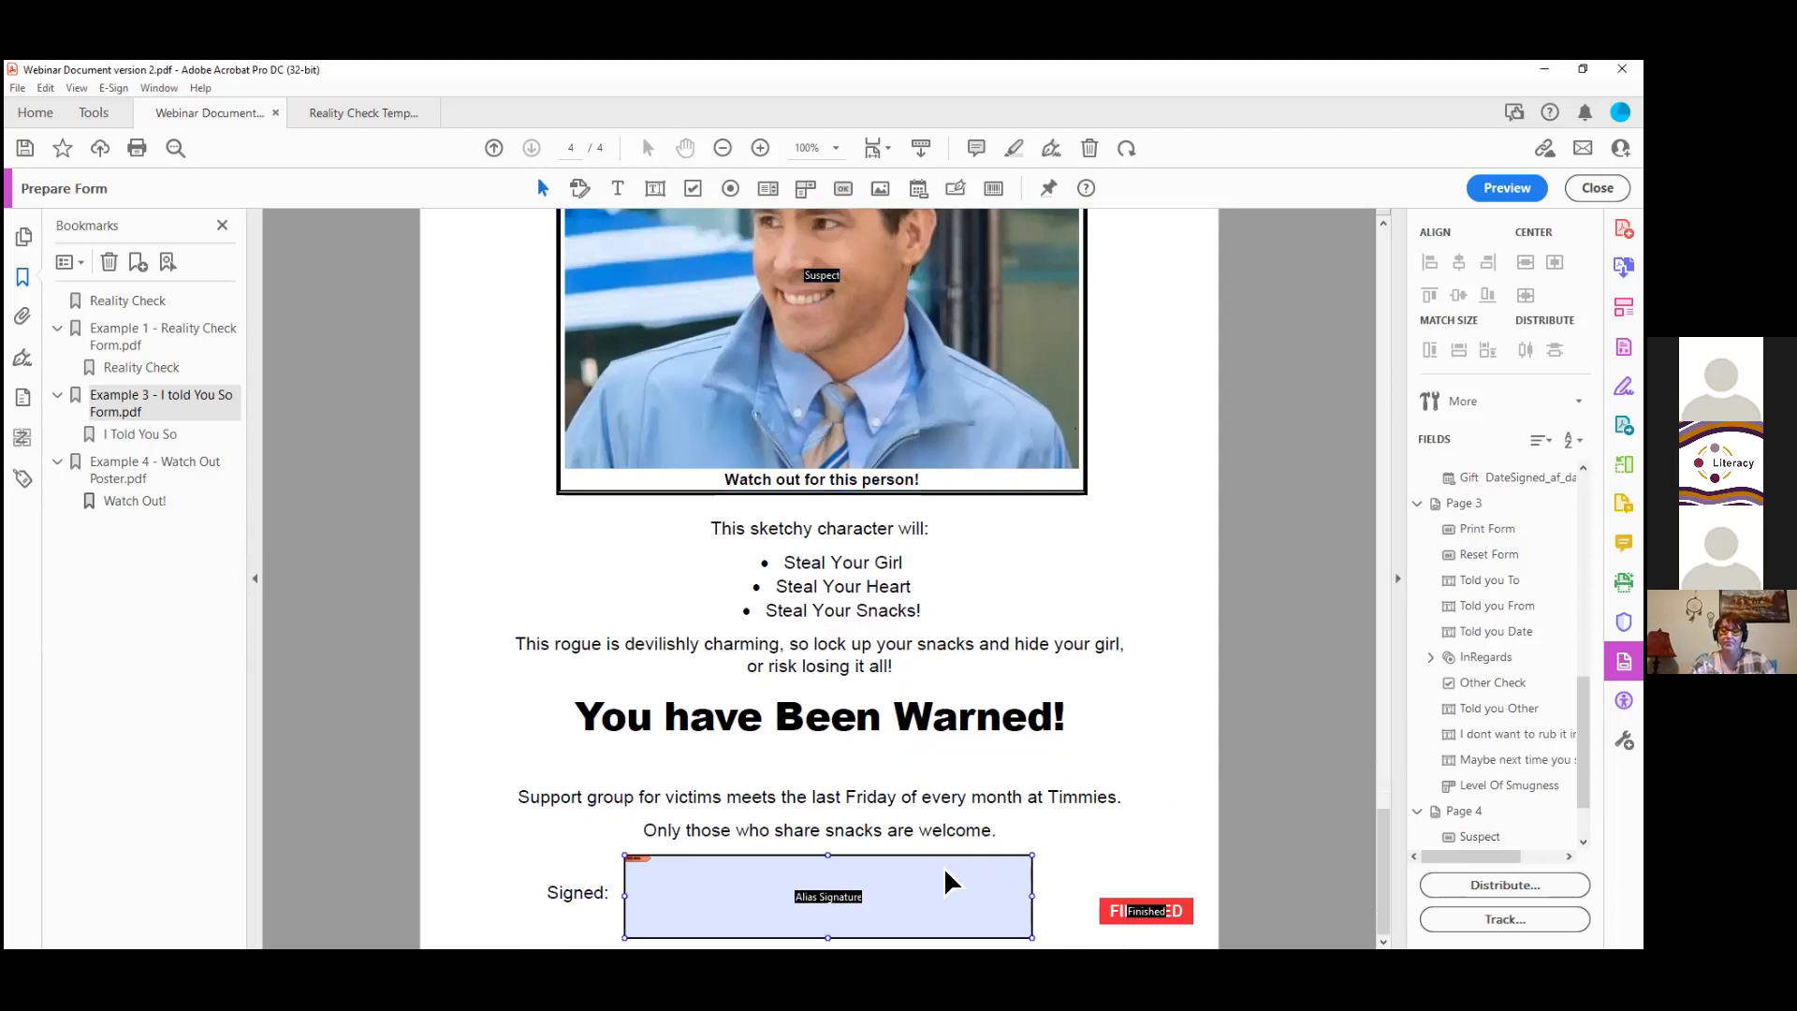
right_click(947, 875)
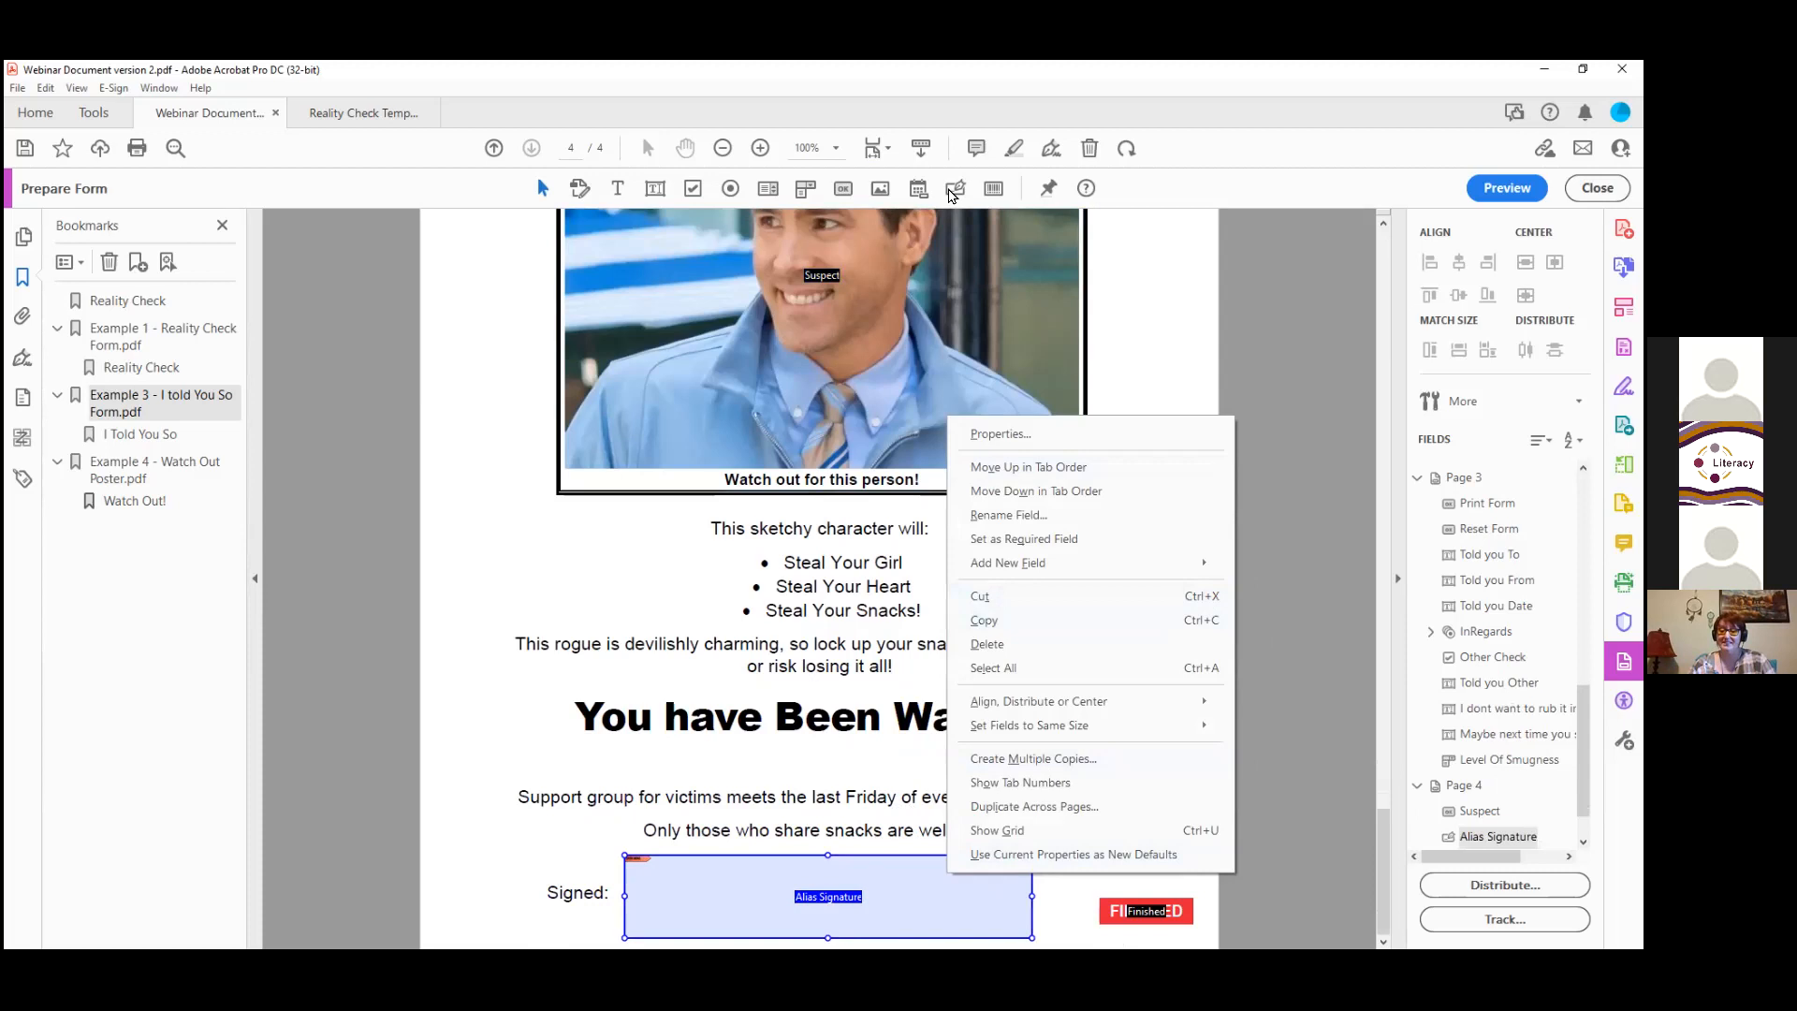
click(1072, 430)
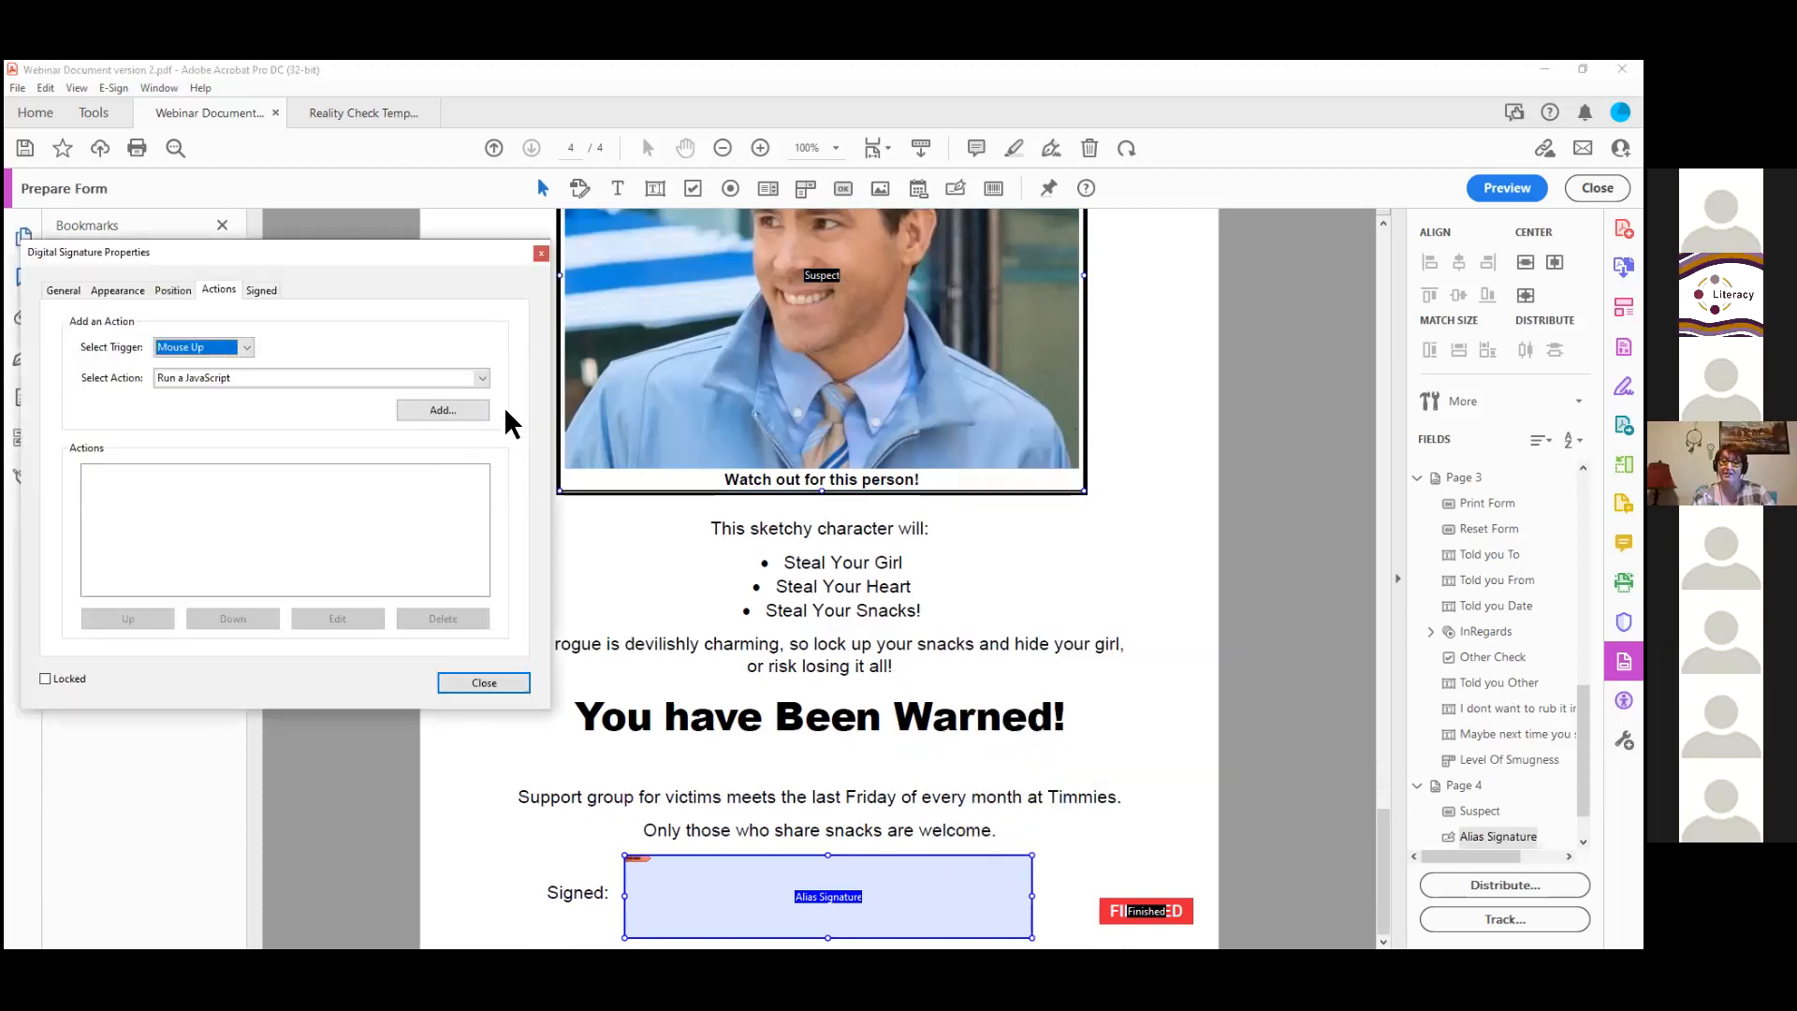
click(831, 268)
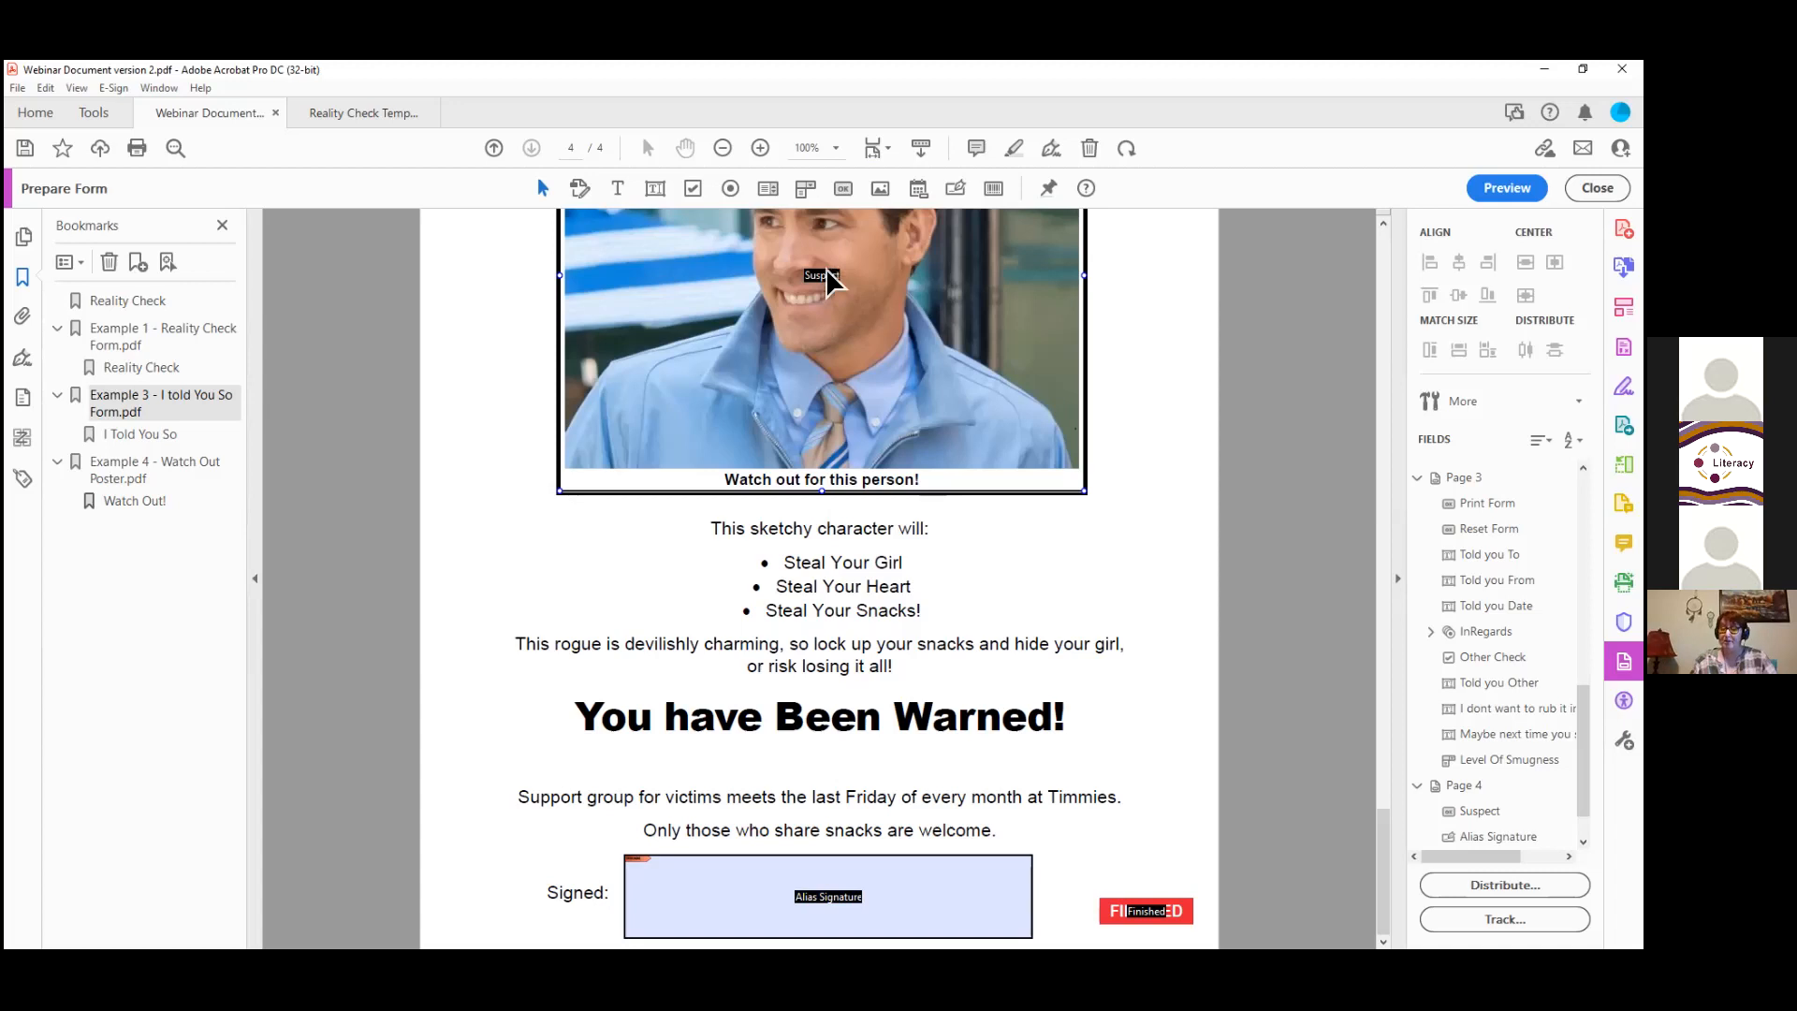
click(981, 816)
click(970, 783)
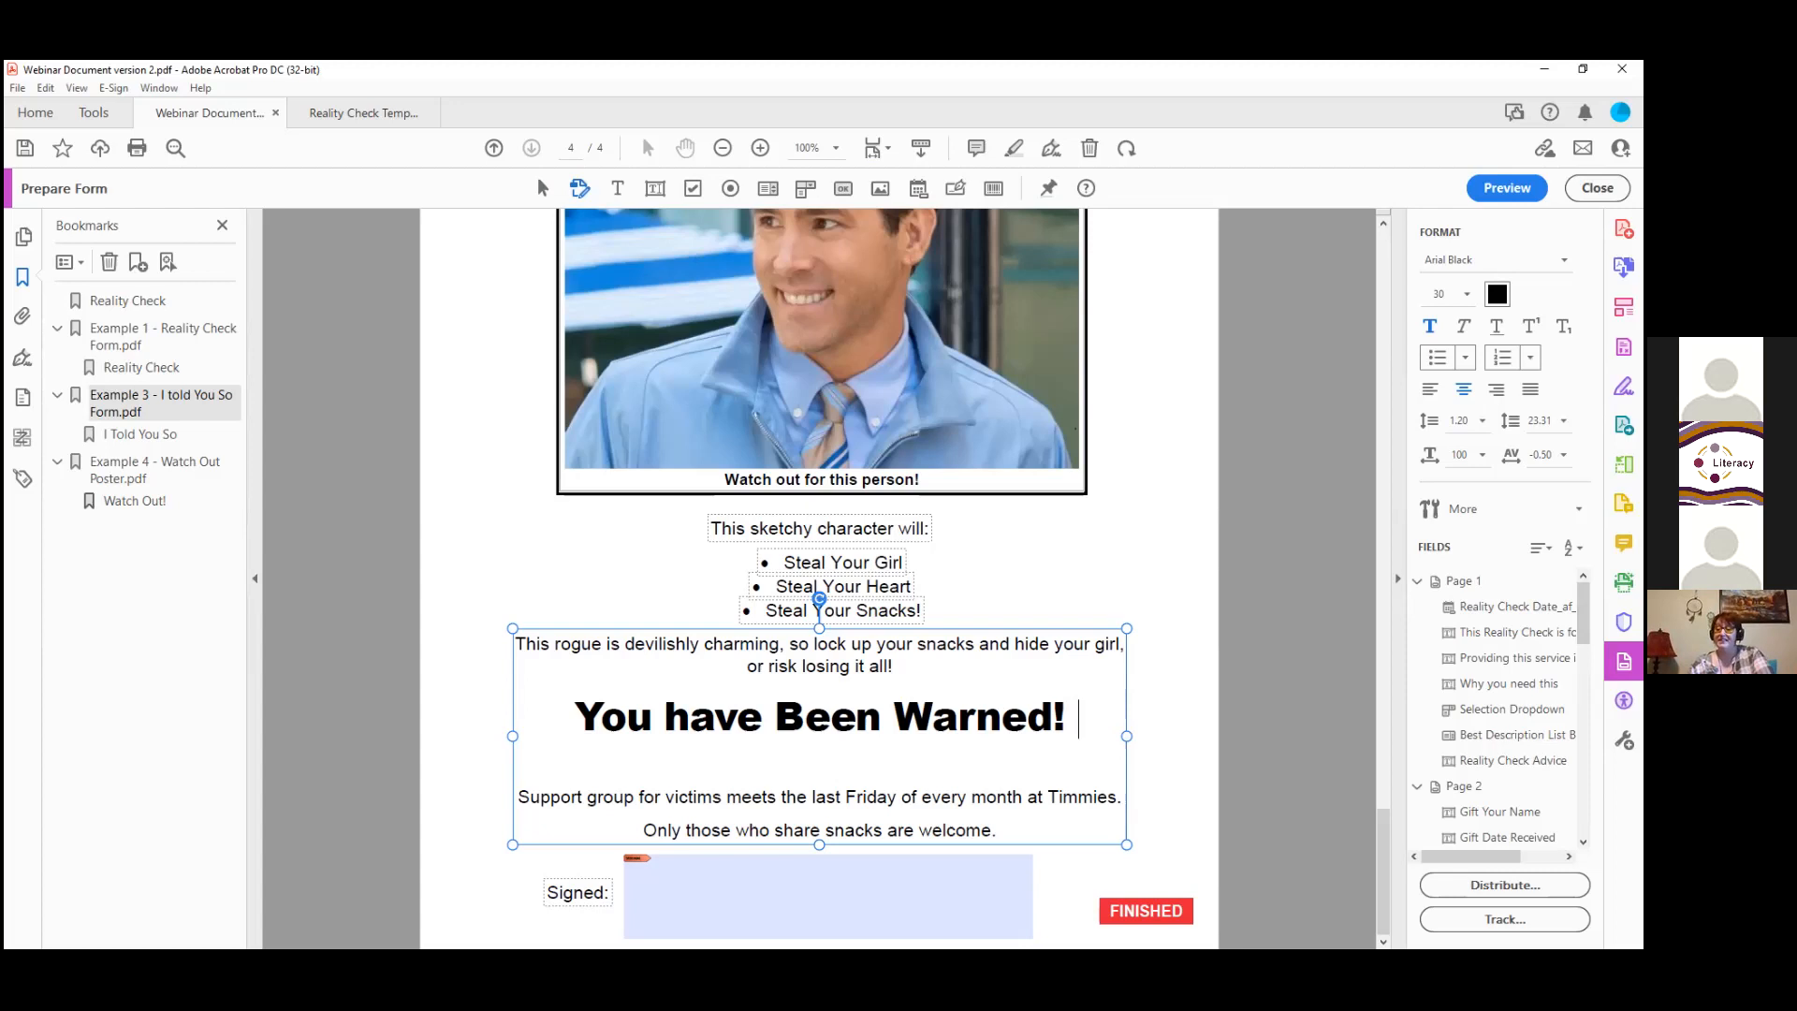
Step: Run the Accessibility Check on all pages of the document and expand the Document issues in the results
click(1624, 700)
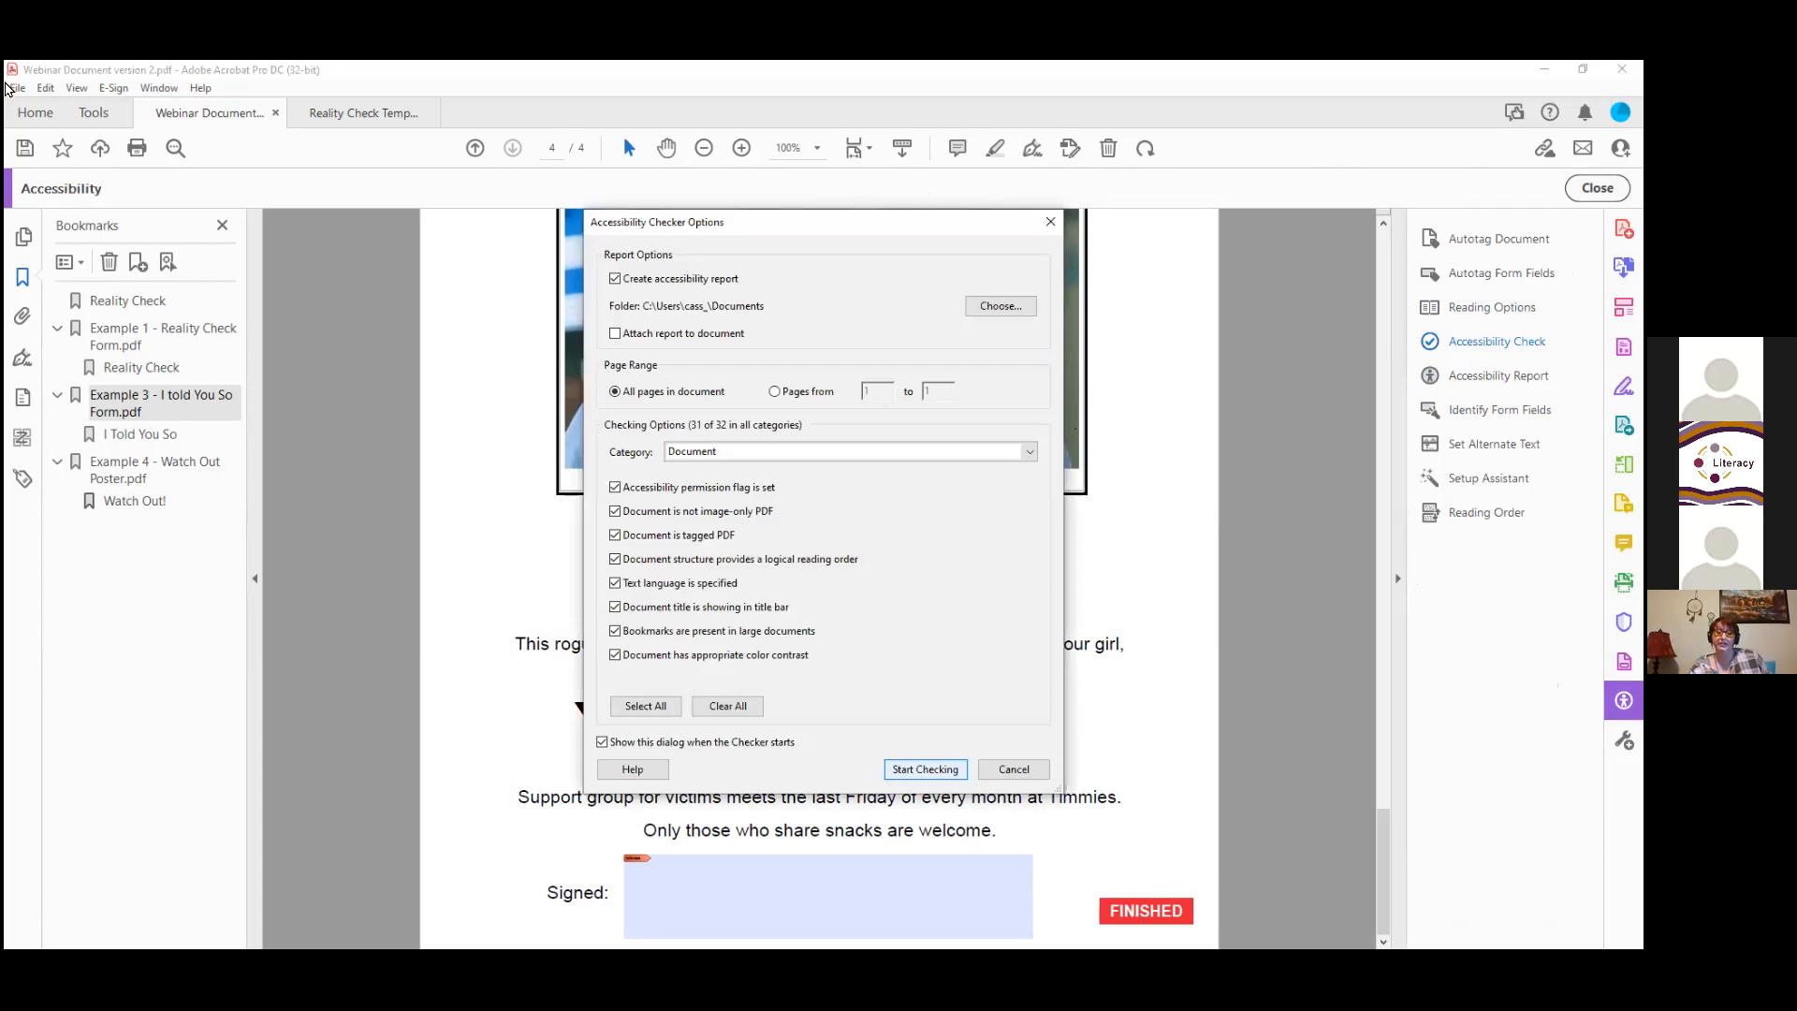
key(Return)
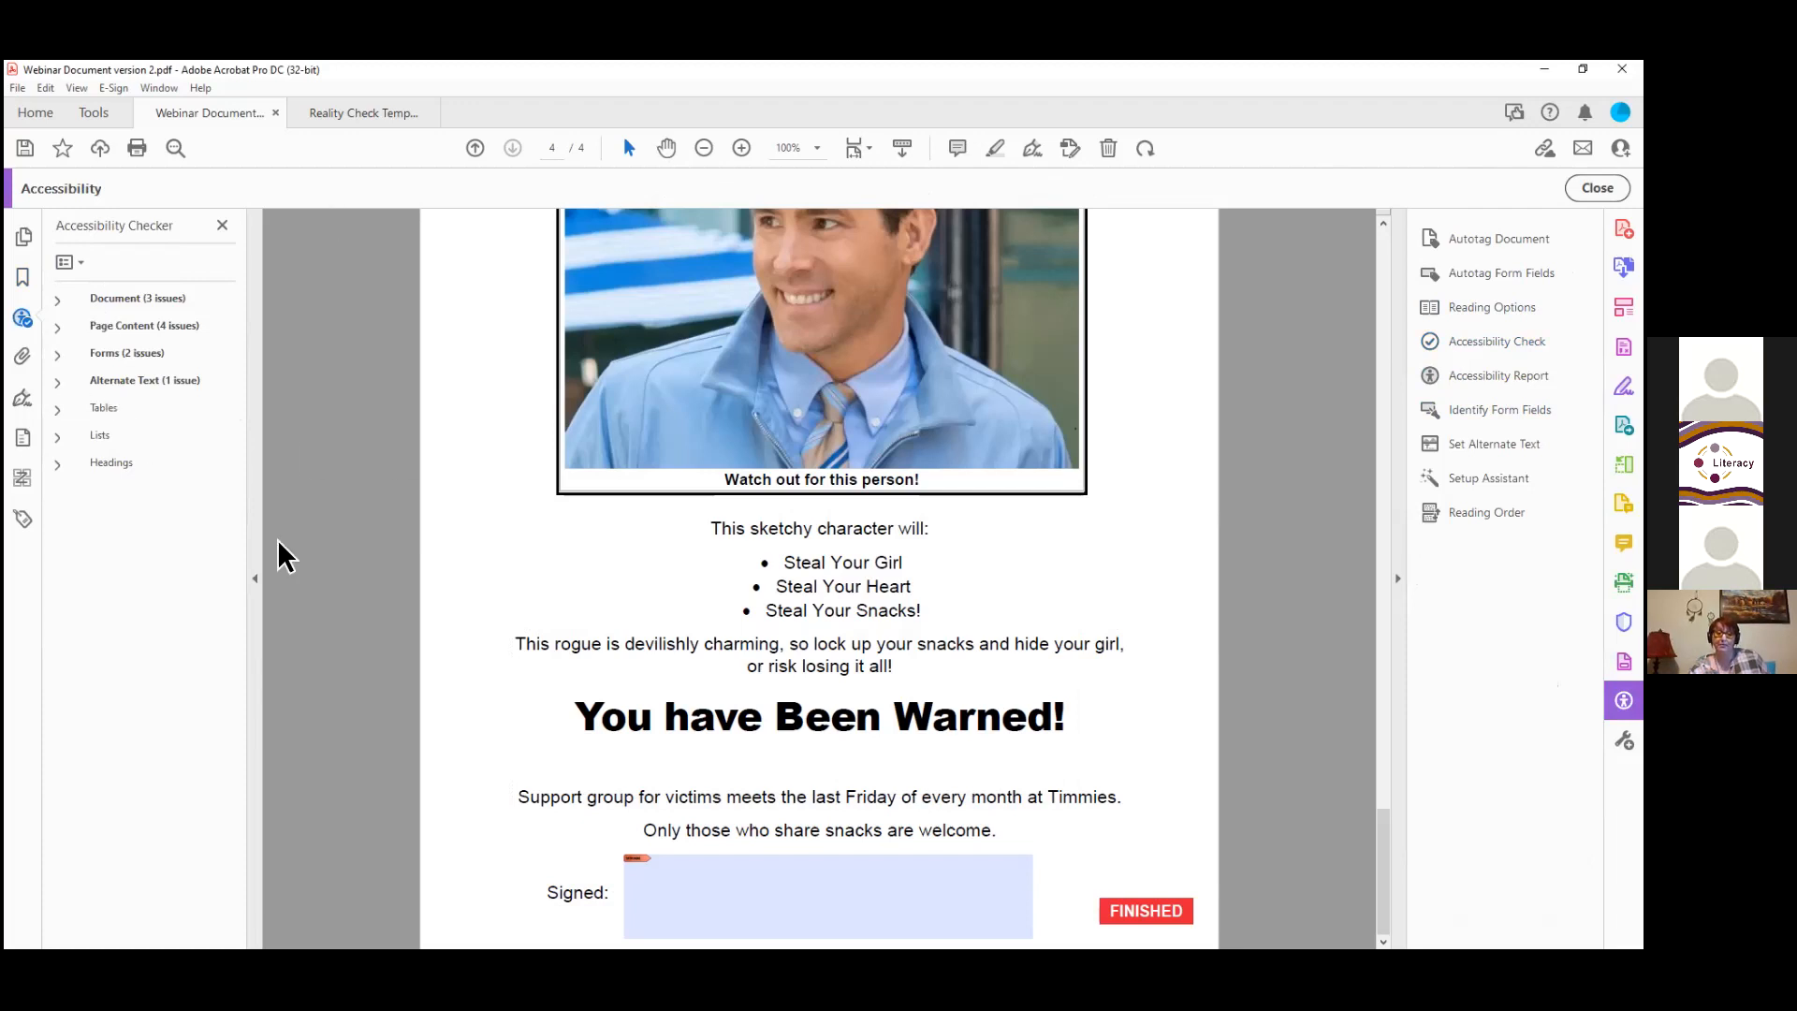
click(56, 301)
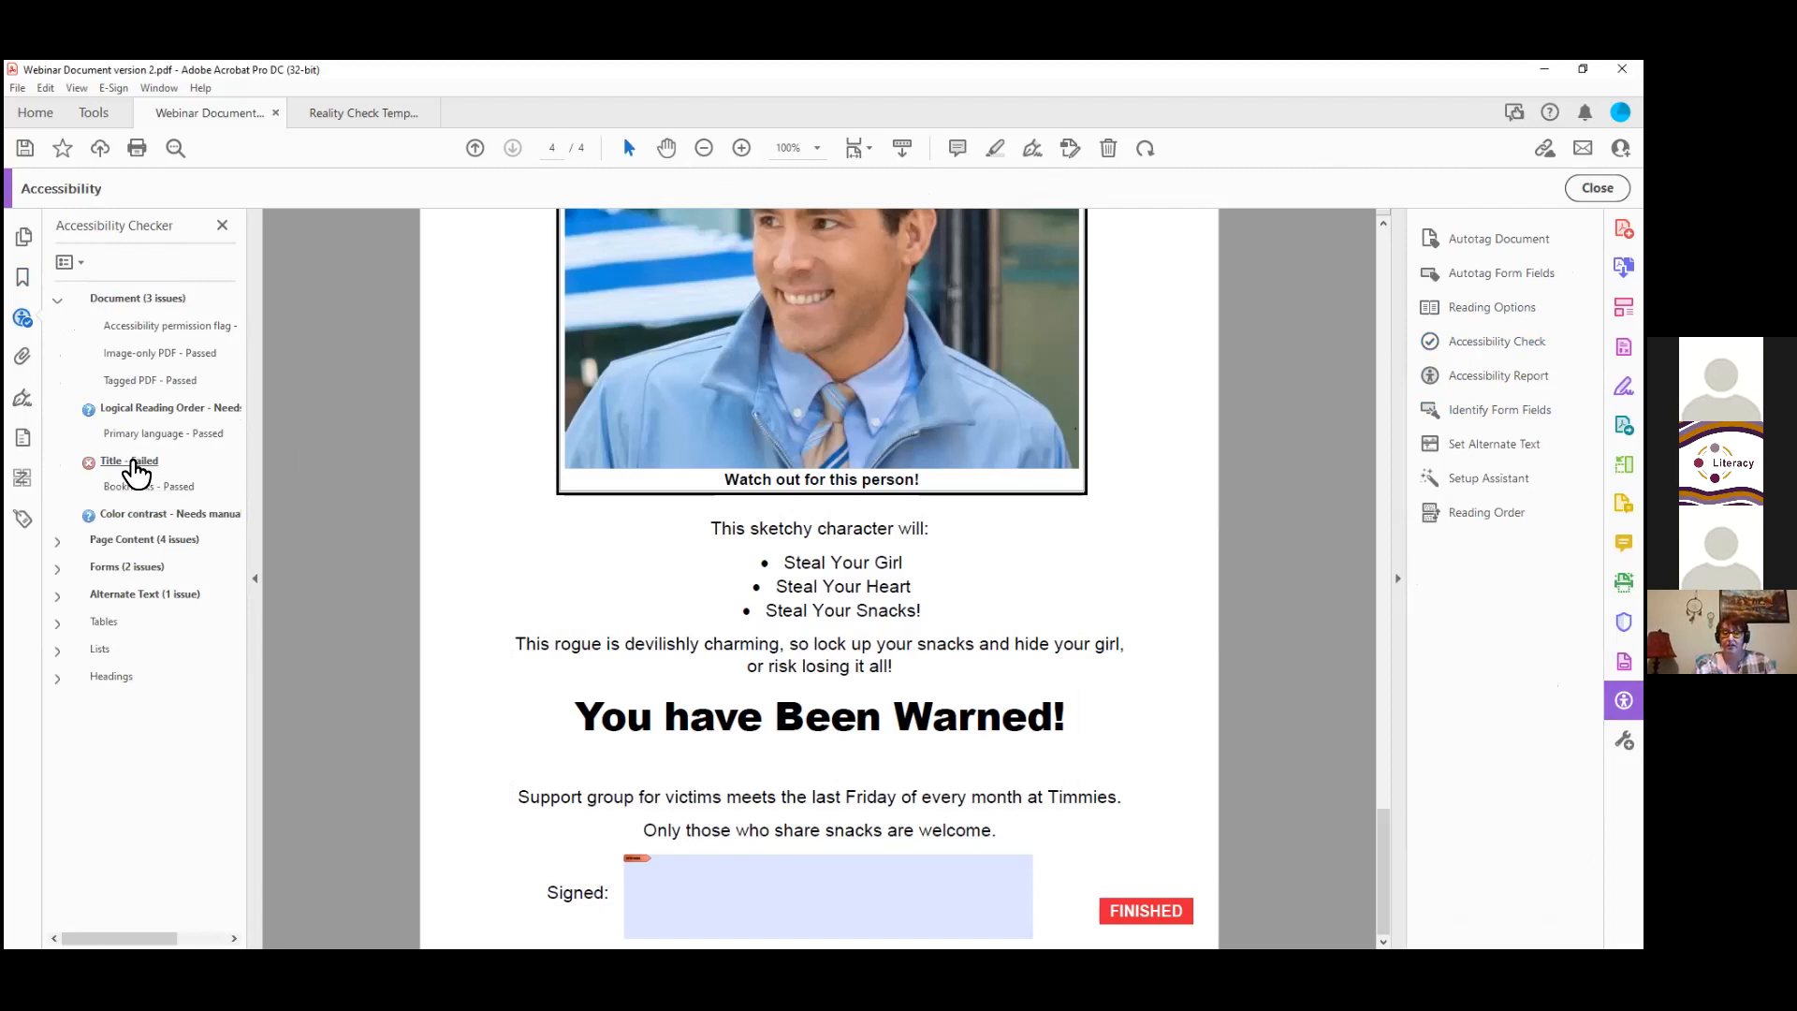
Step: Fix the failed Title rule by setting the document title to "Fun Forms"
right_click(134, 465)
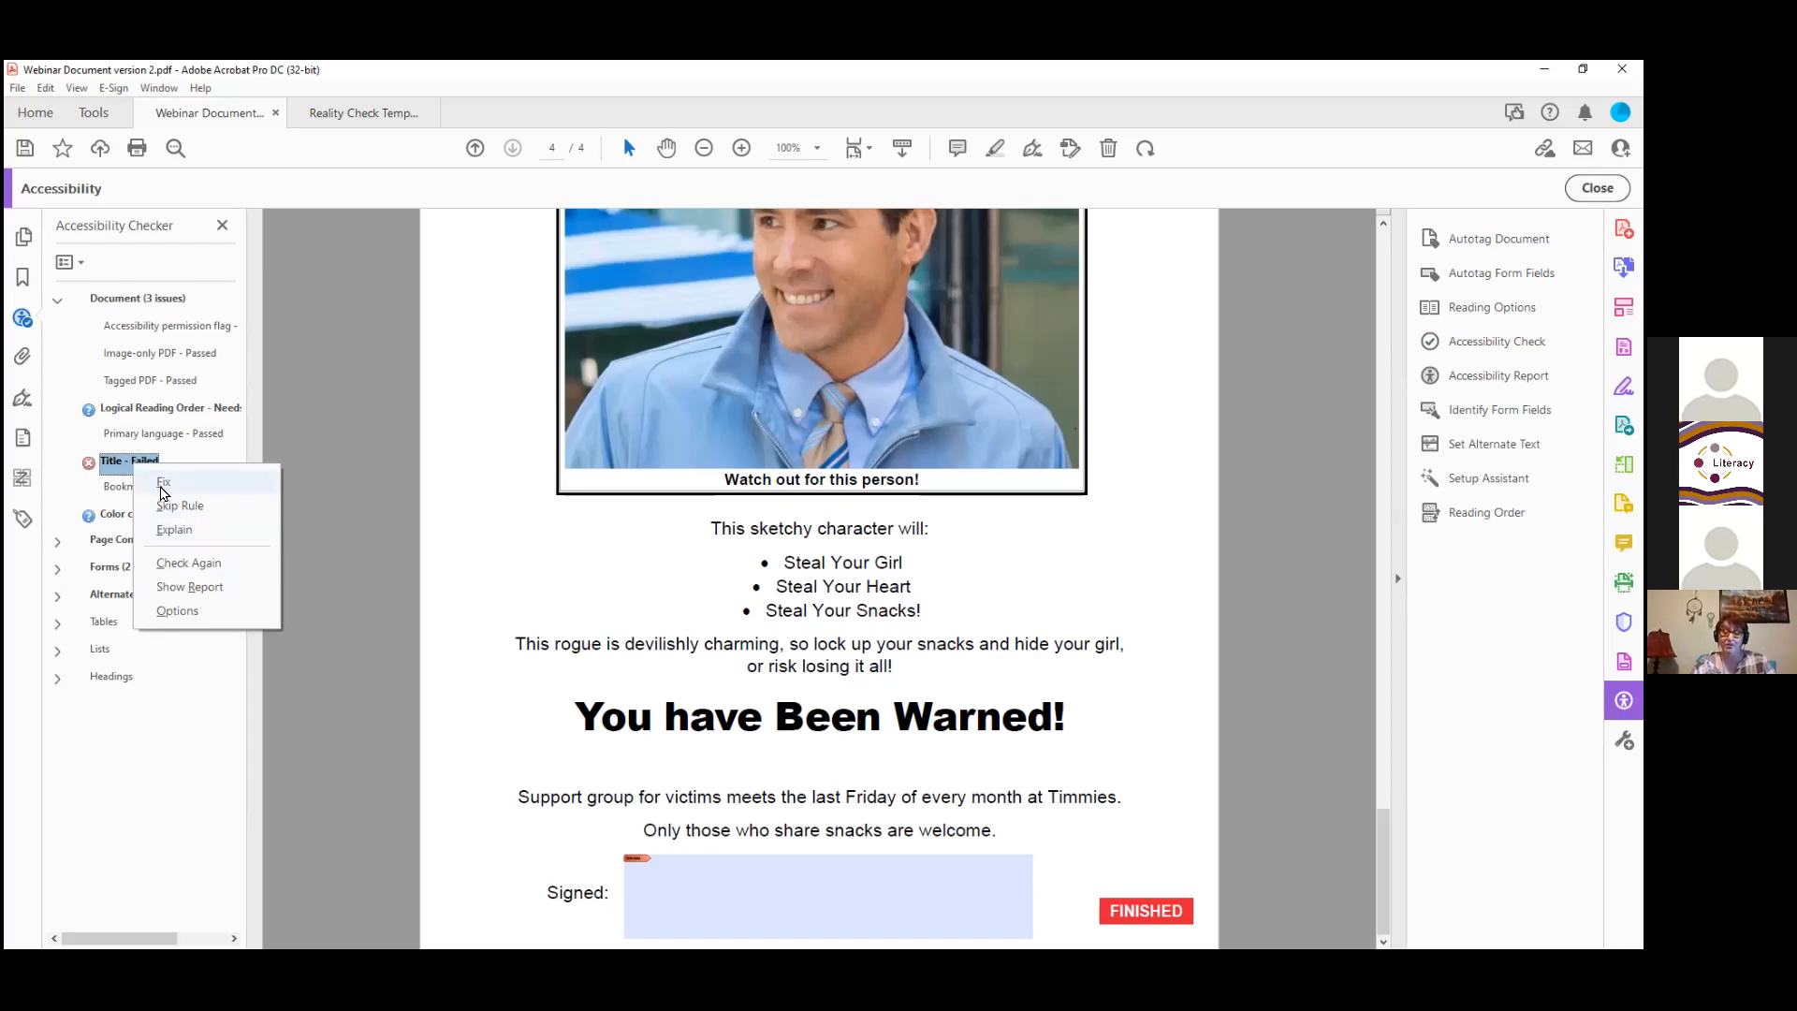
click(163, 483)
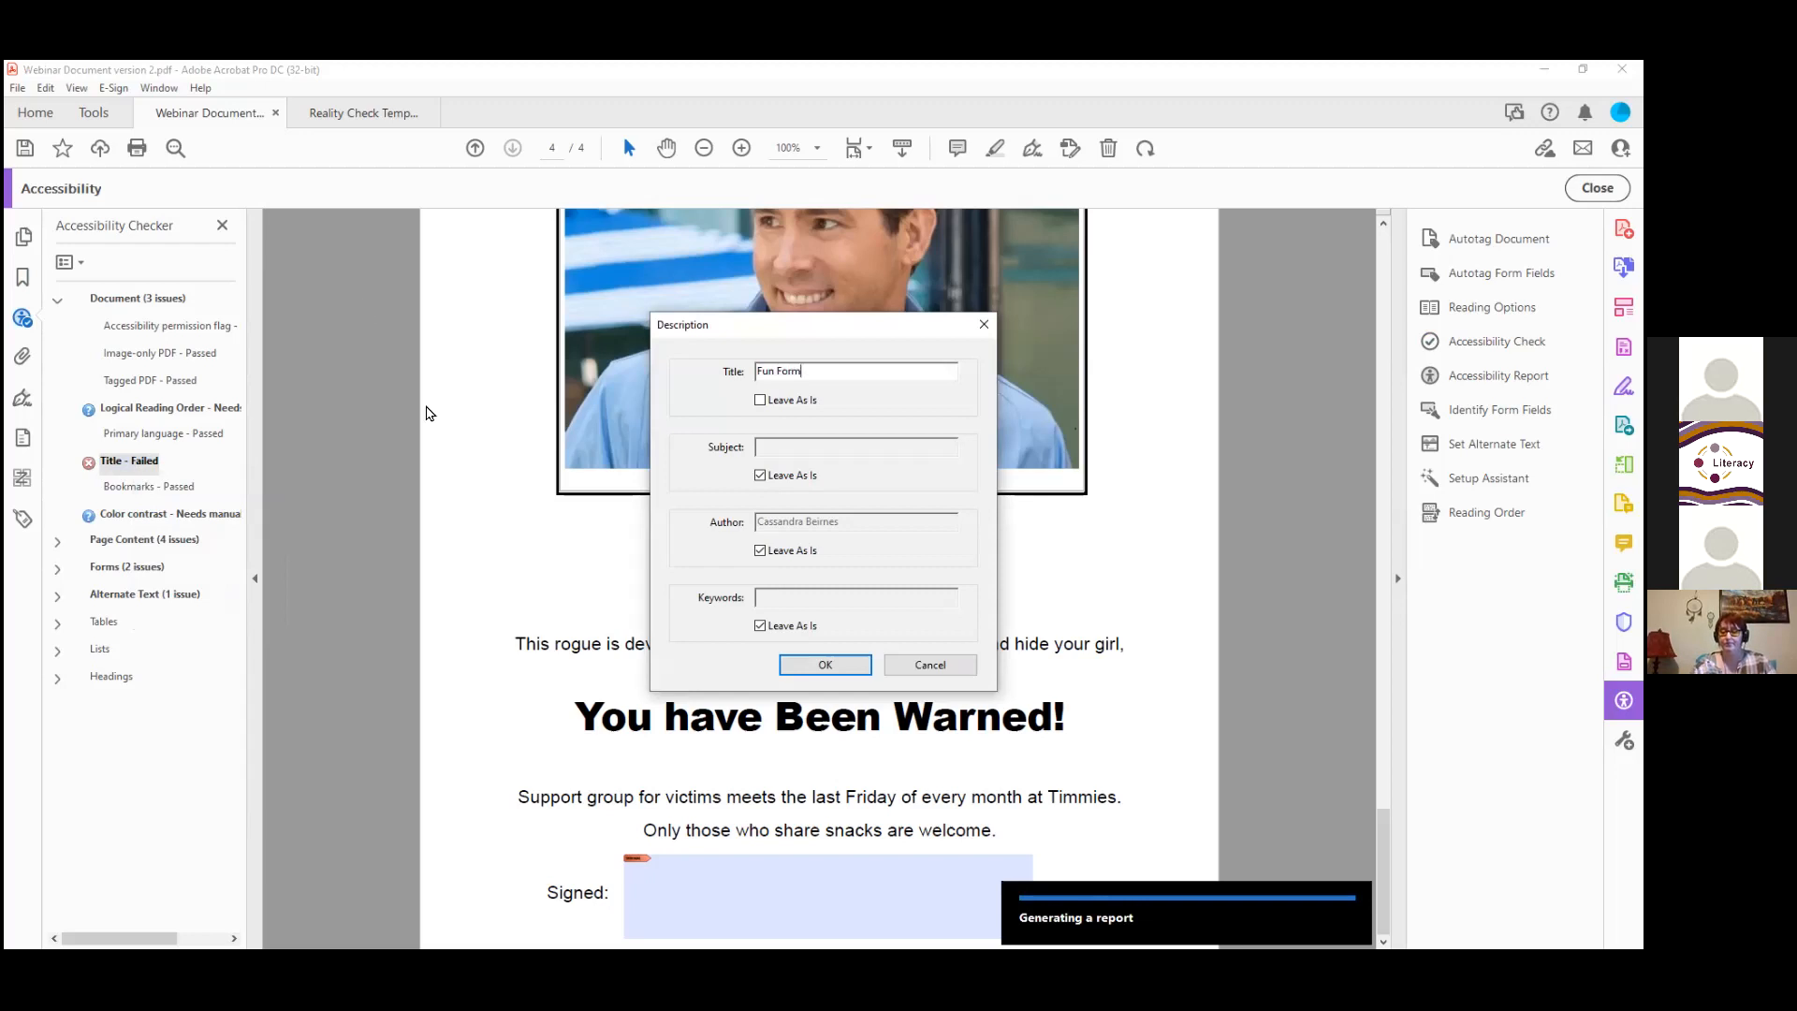
text(s)
click(844, 666)
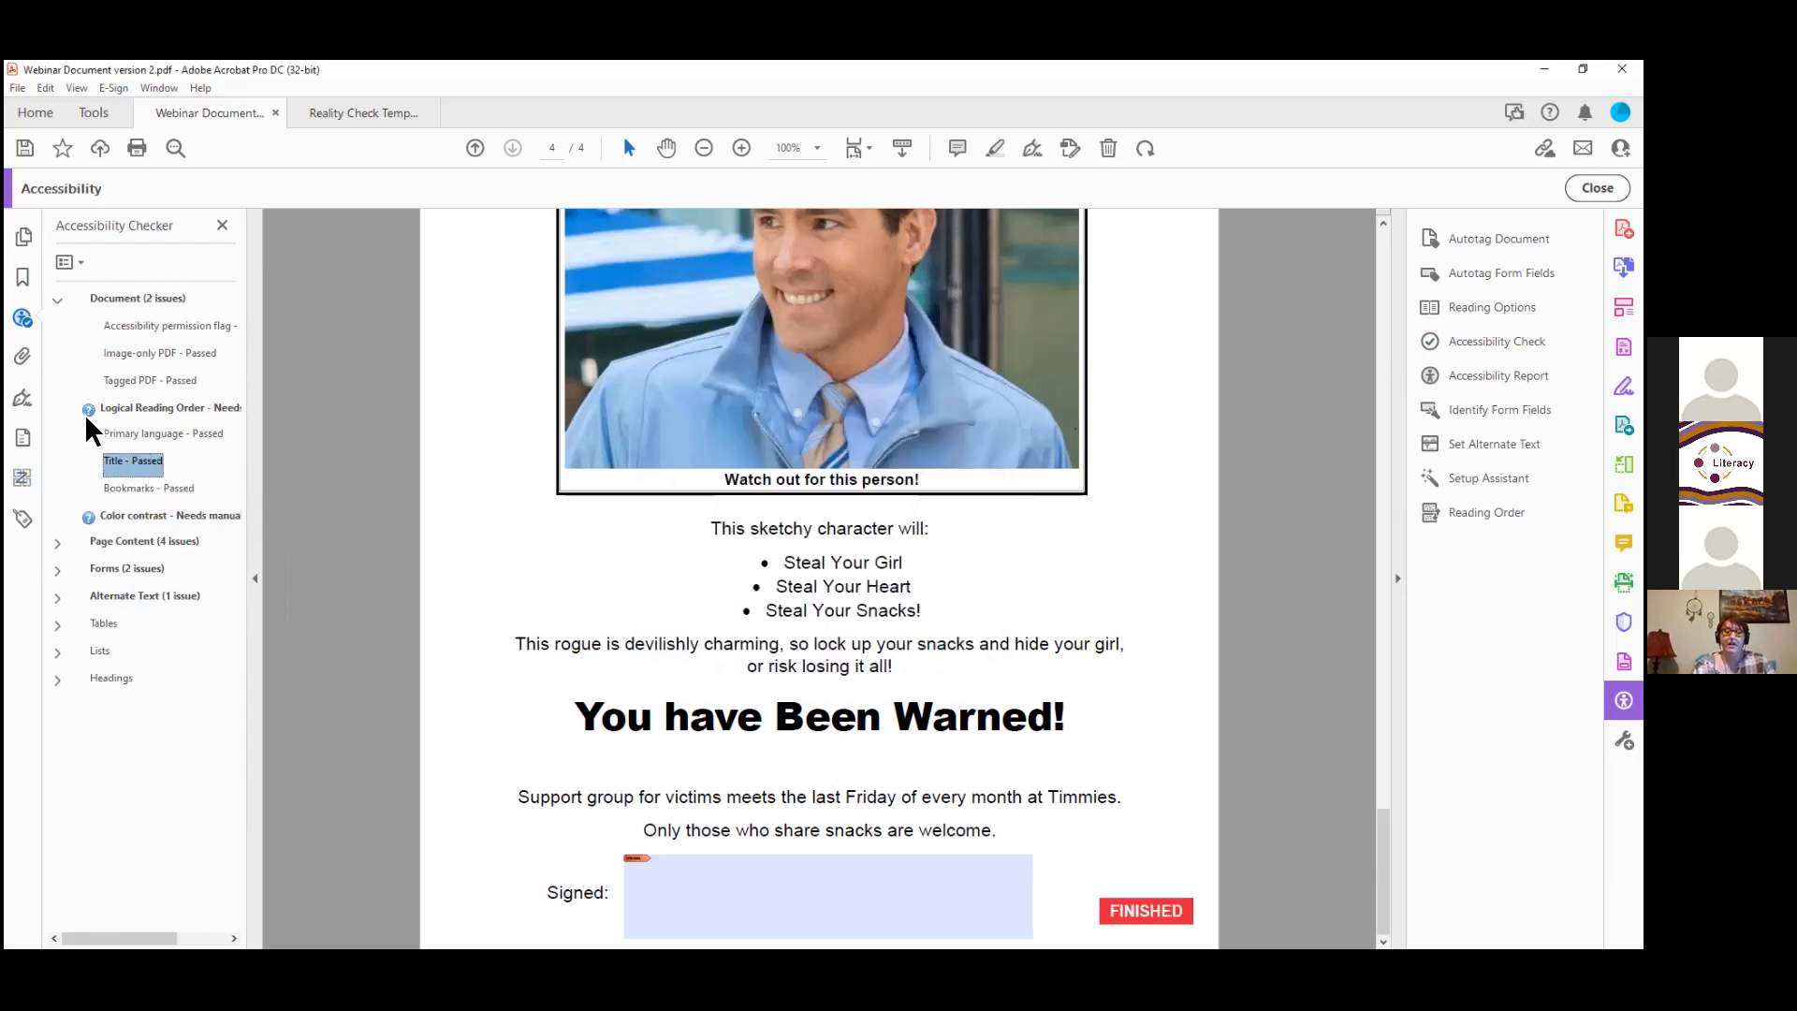
Step: Mark the Logical Reading Order rule as passed and collapse the Document category
click(148, 409)
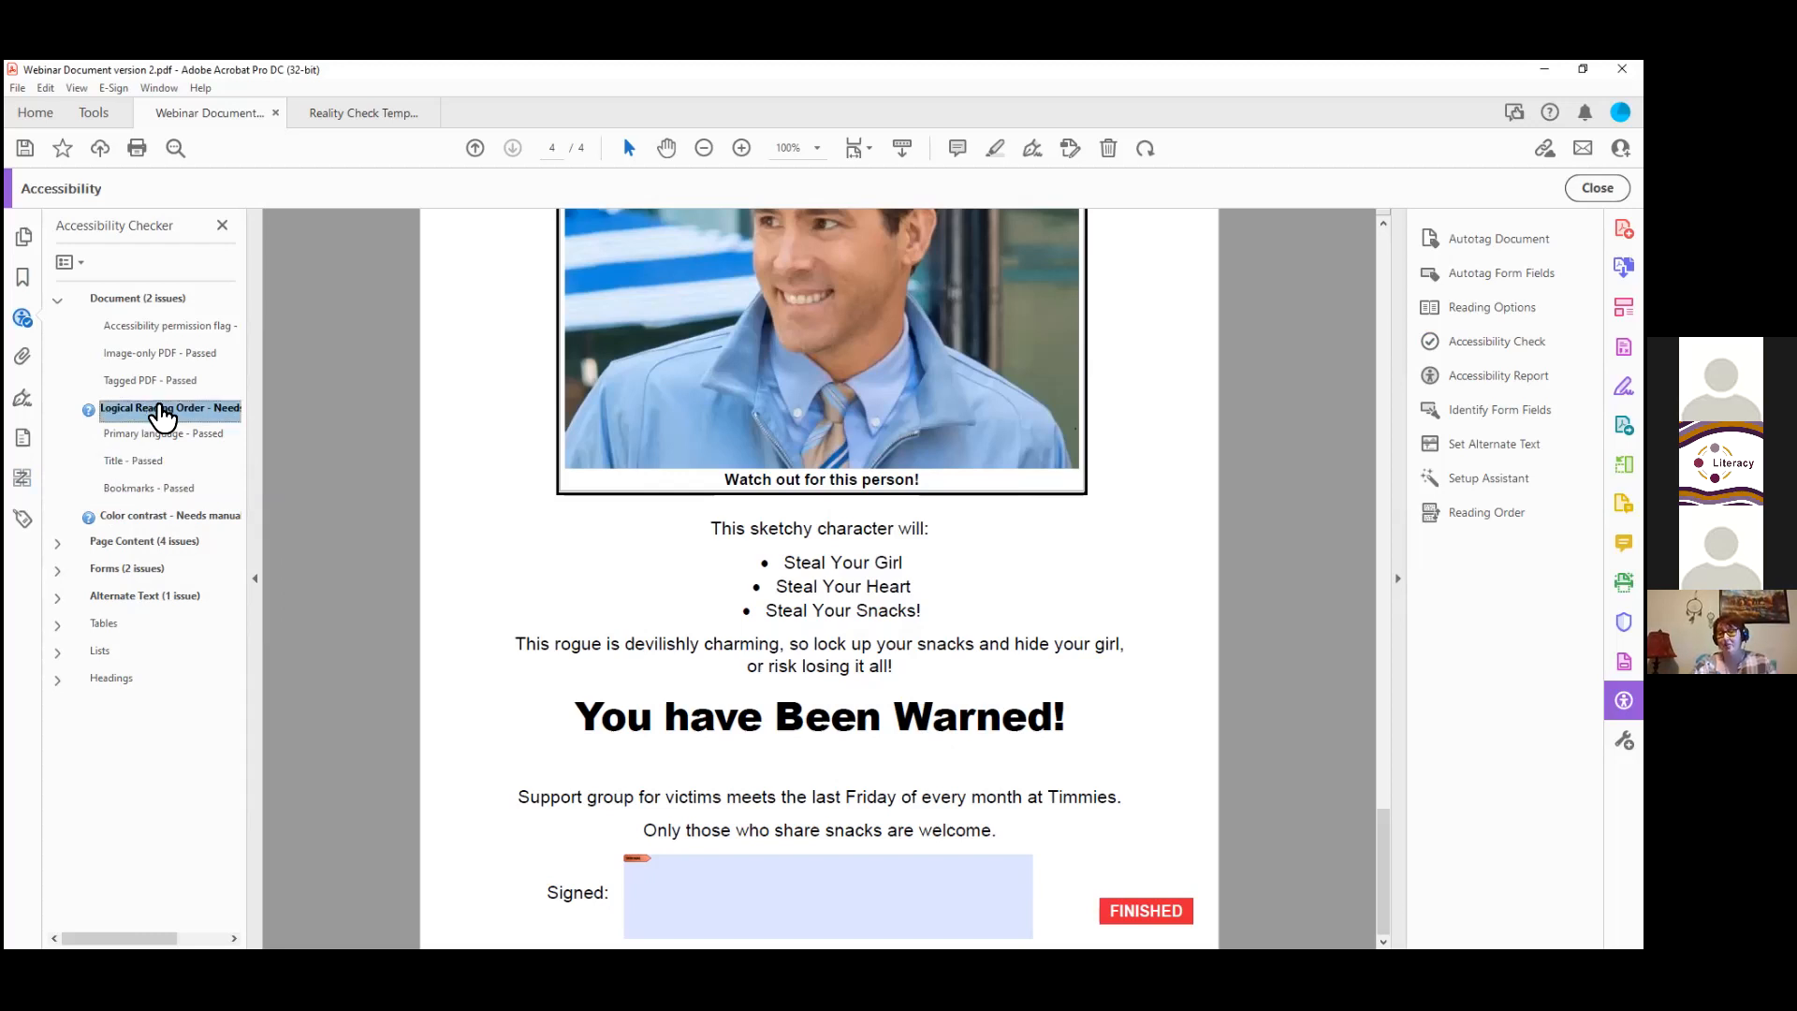
click(131, 520)
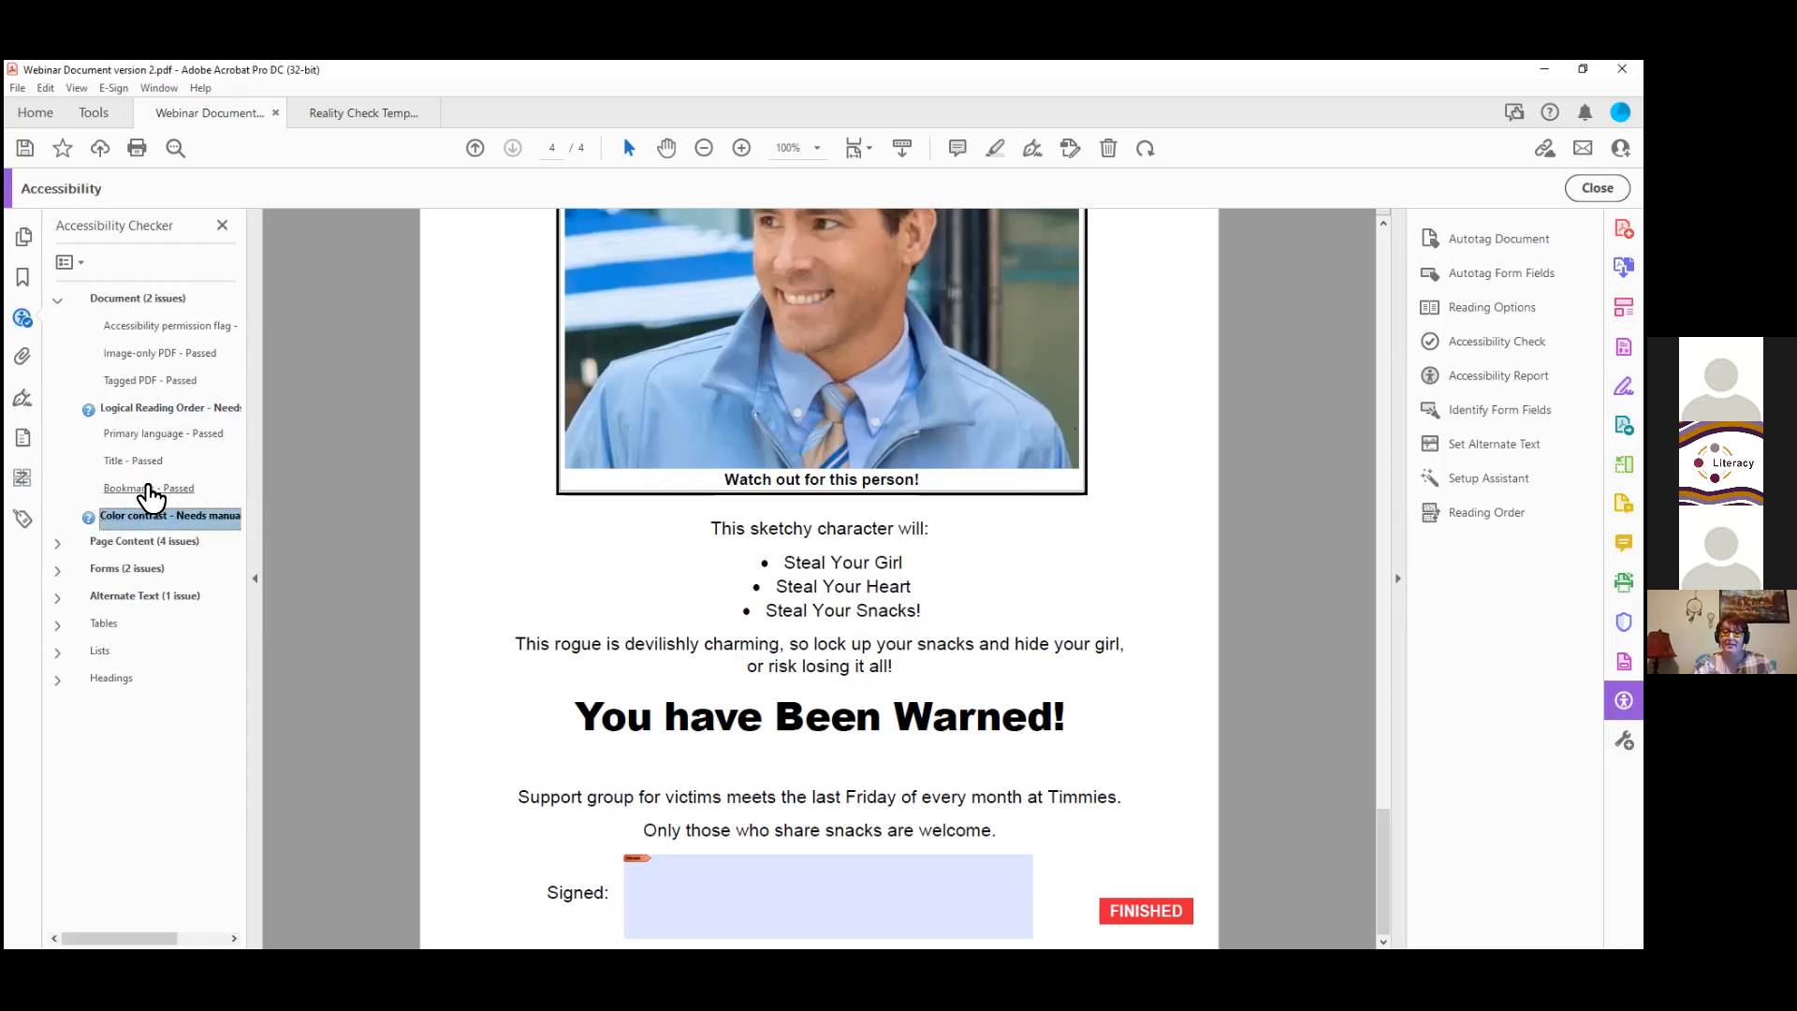
right_click(157, 416)
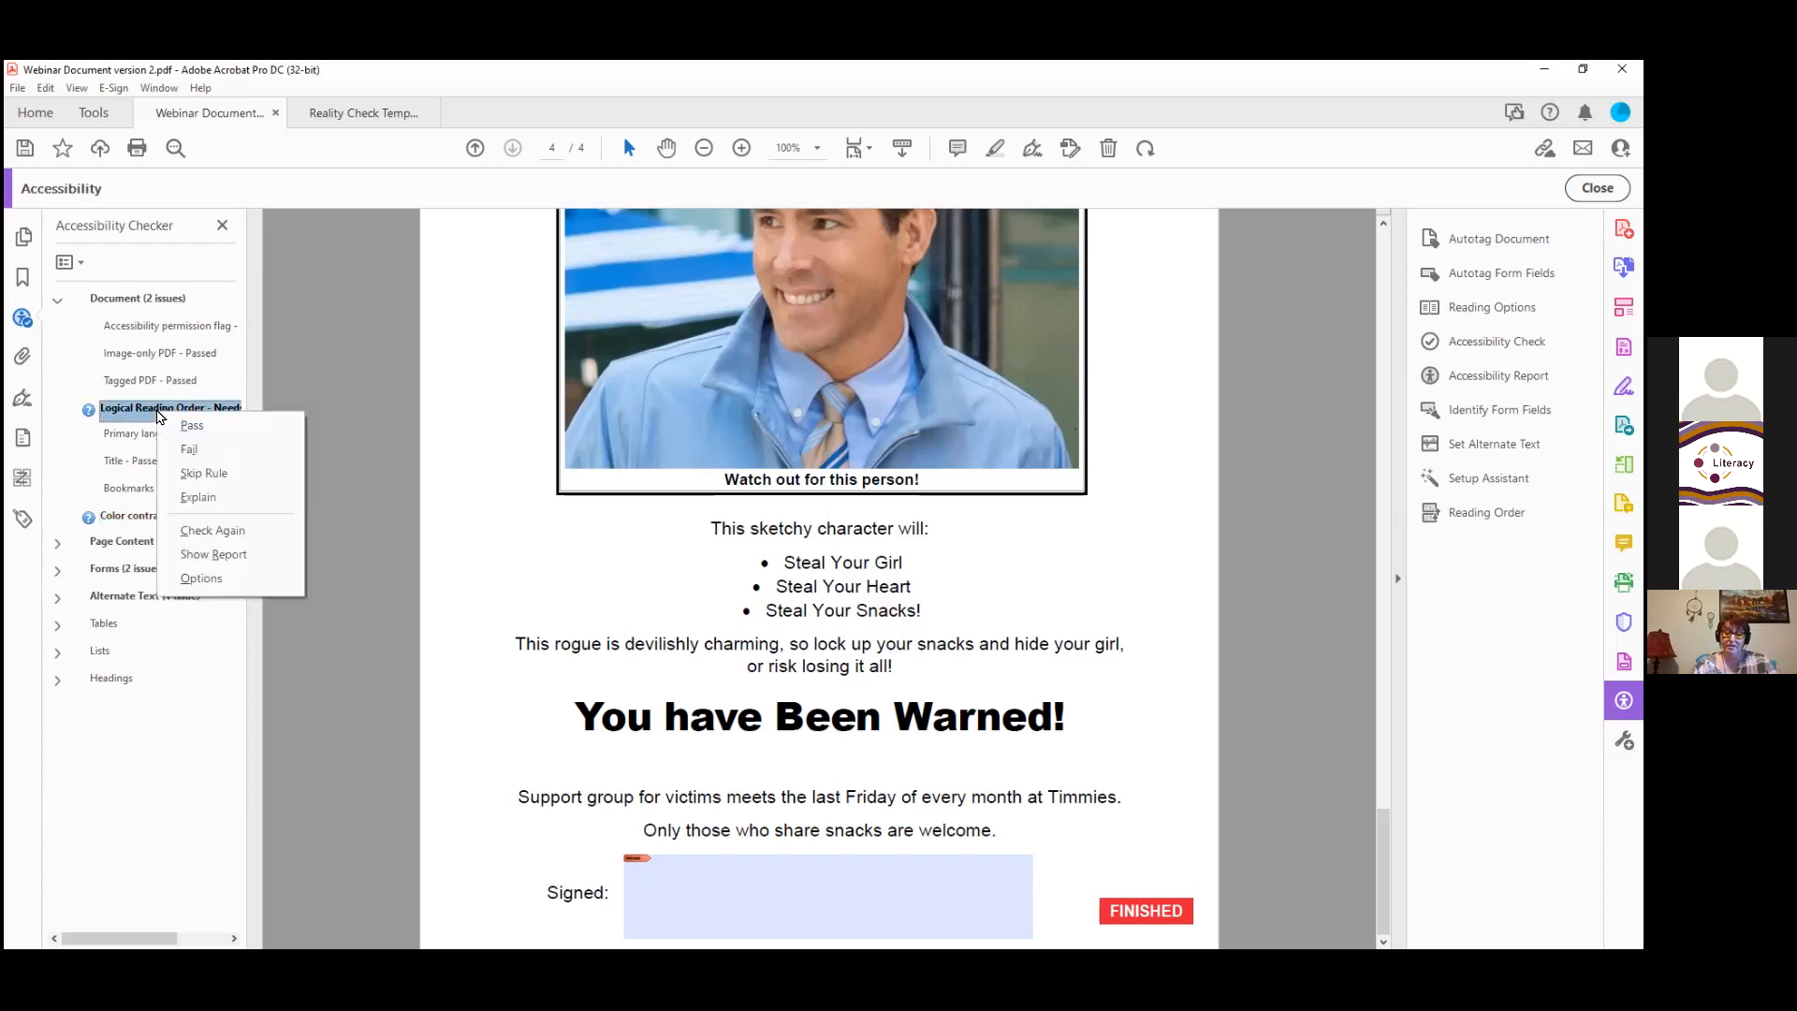
click(288, 420)
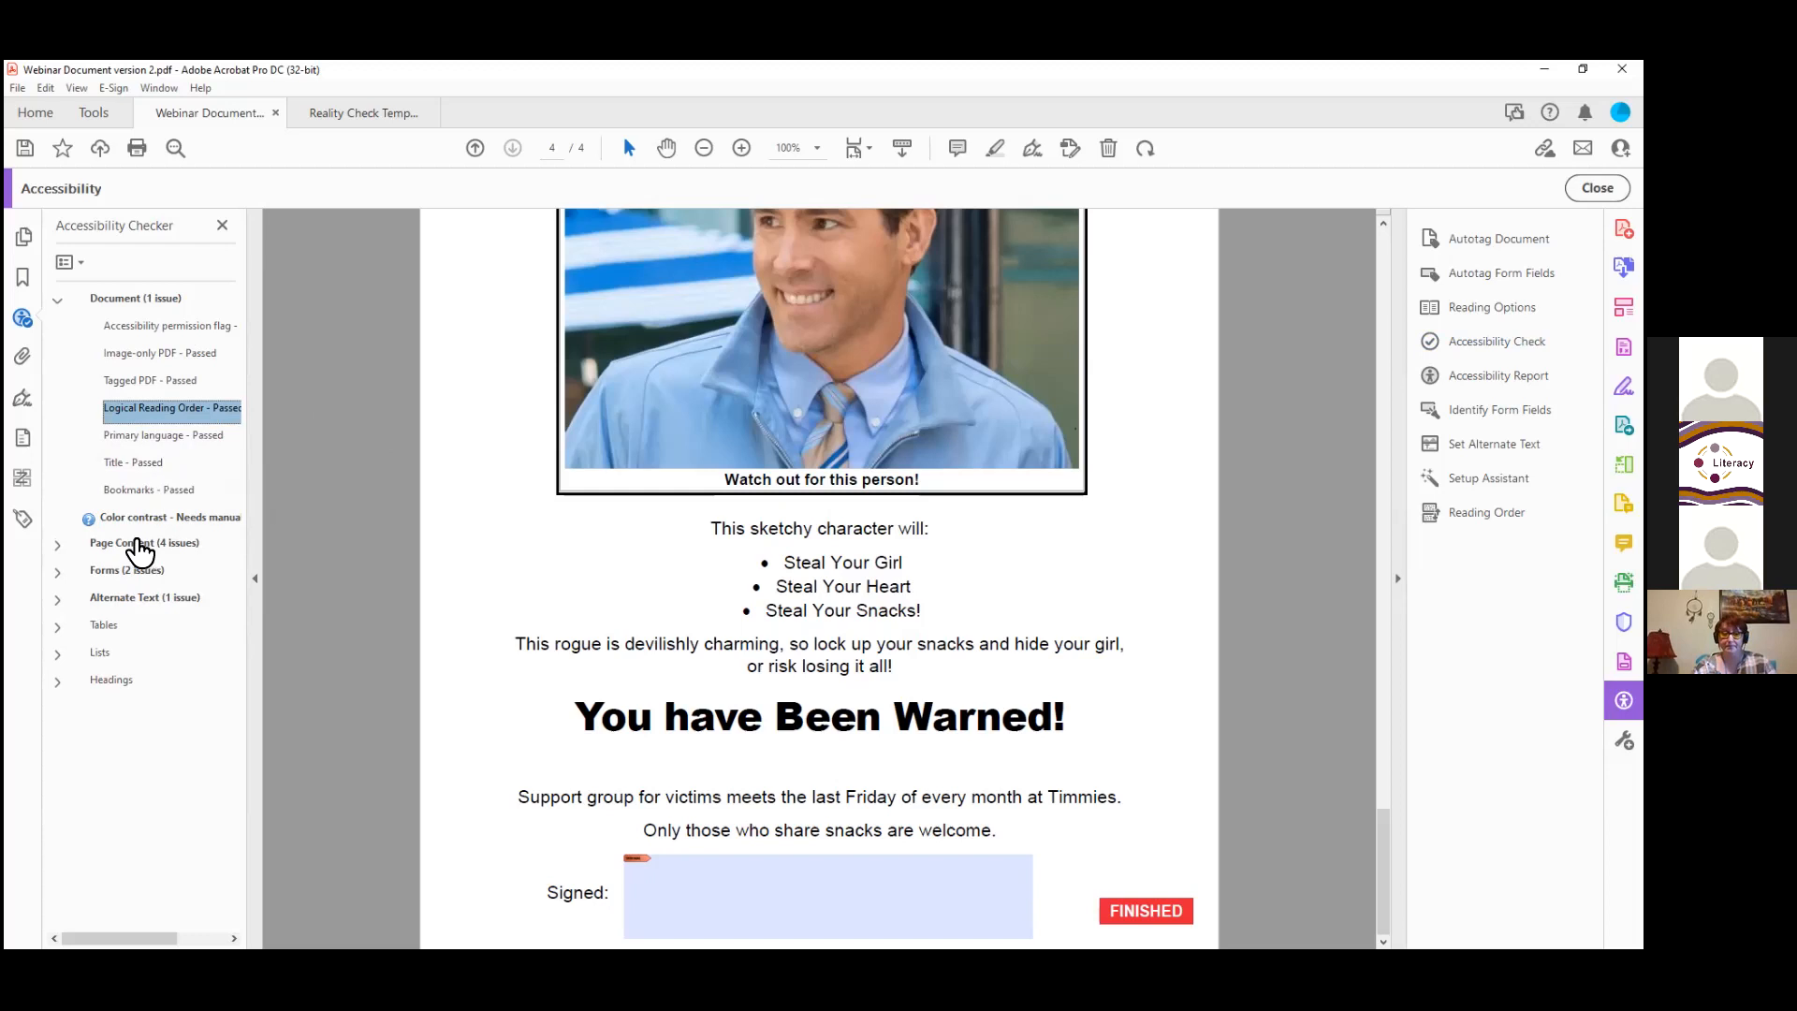
click(56, 300)
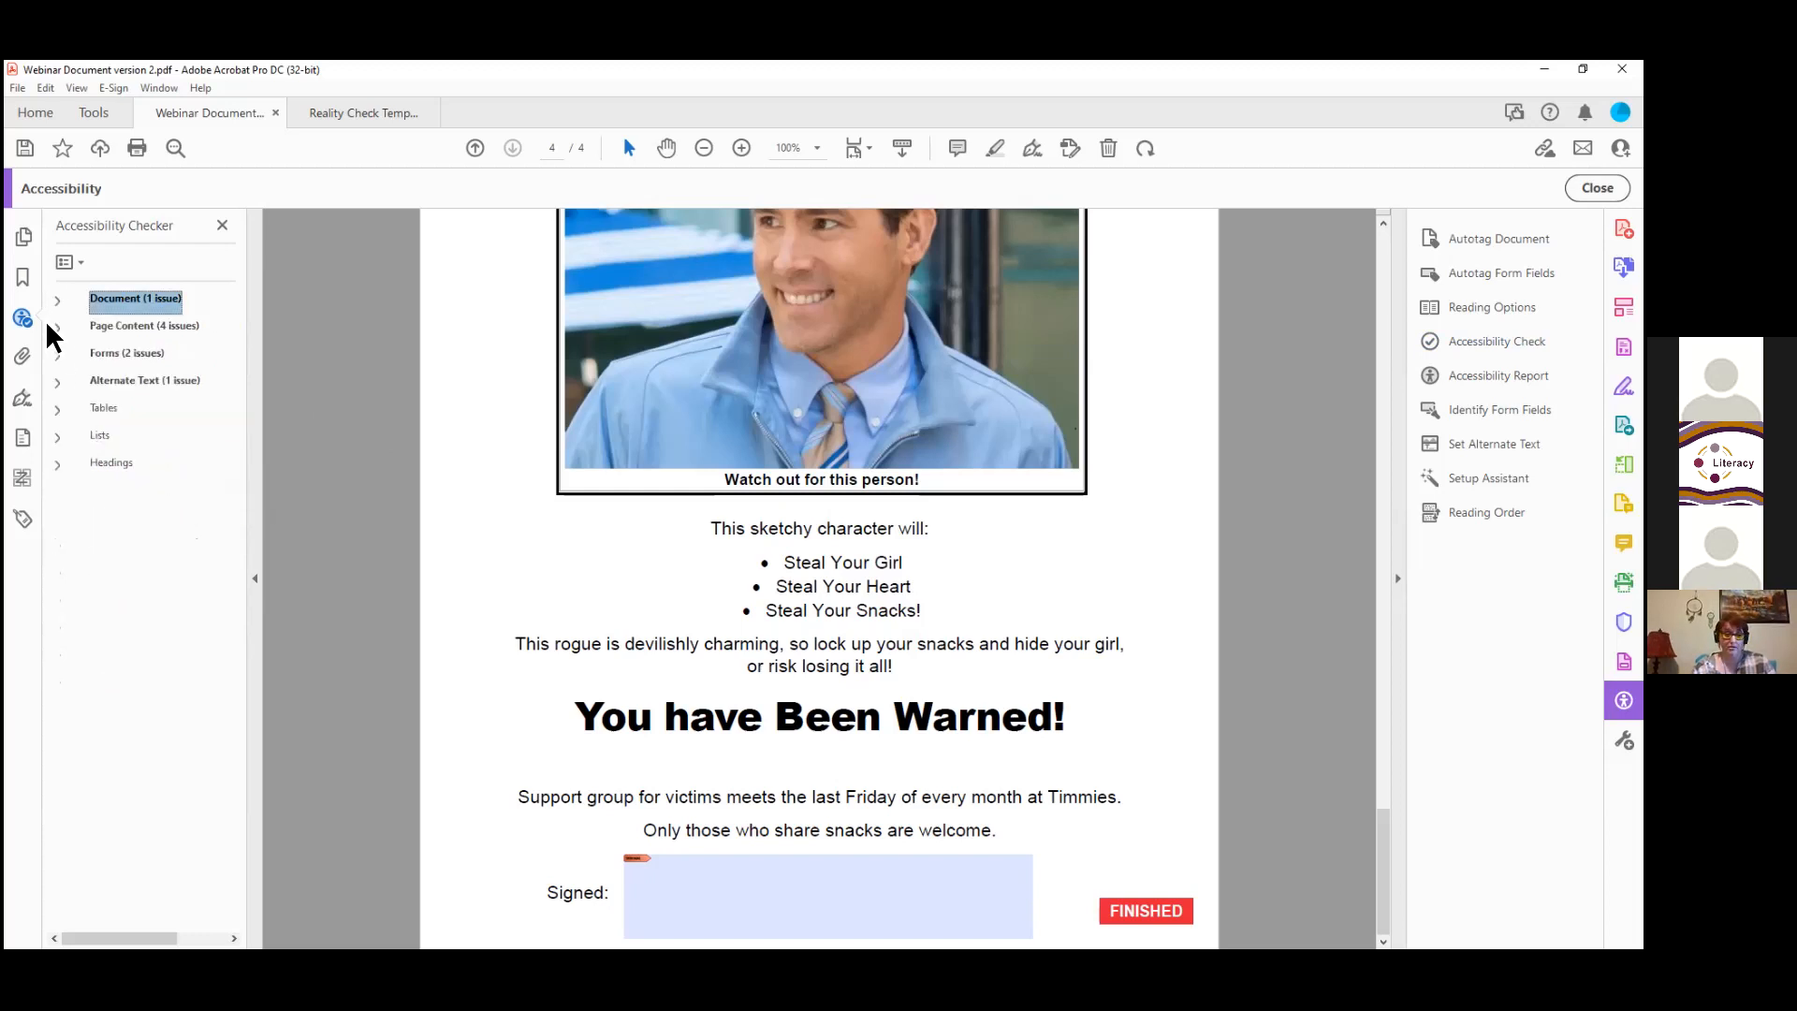
Step: Review the rules in the Page Content and Alternate Text categories of the accessibility results, collapsing each one
click(53, 324)
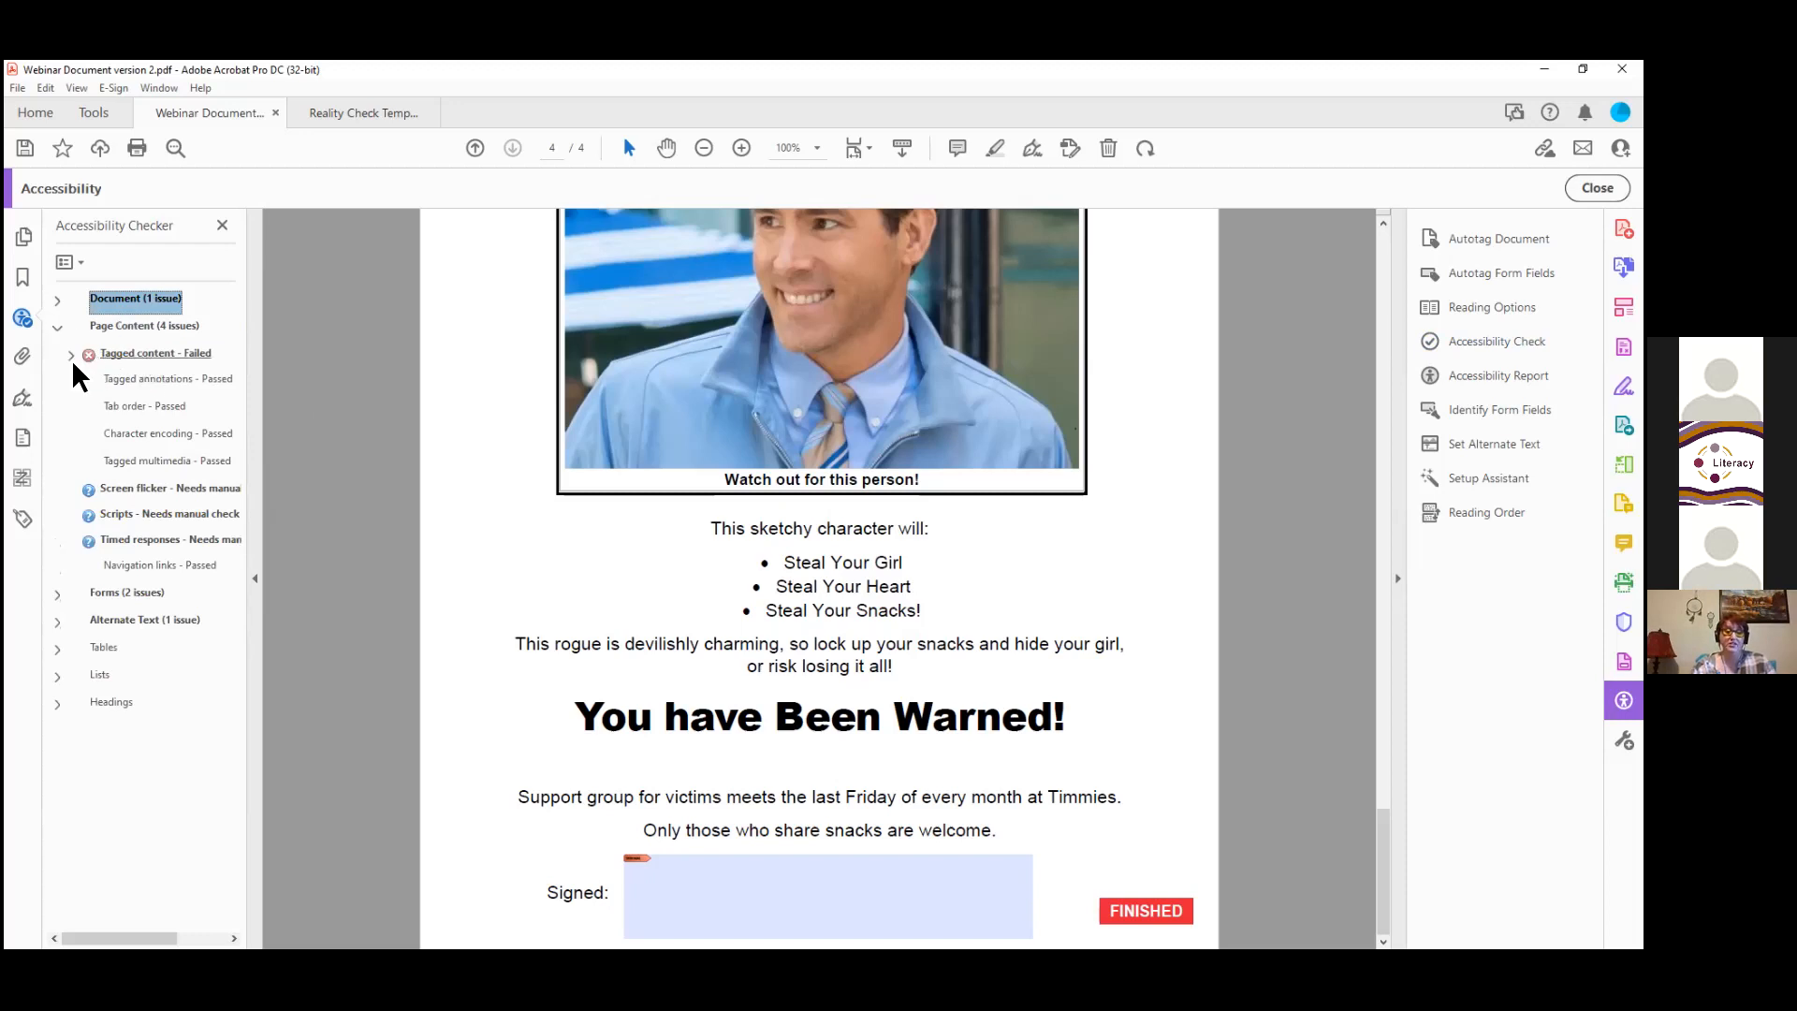
click(56, 328)
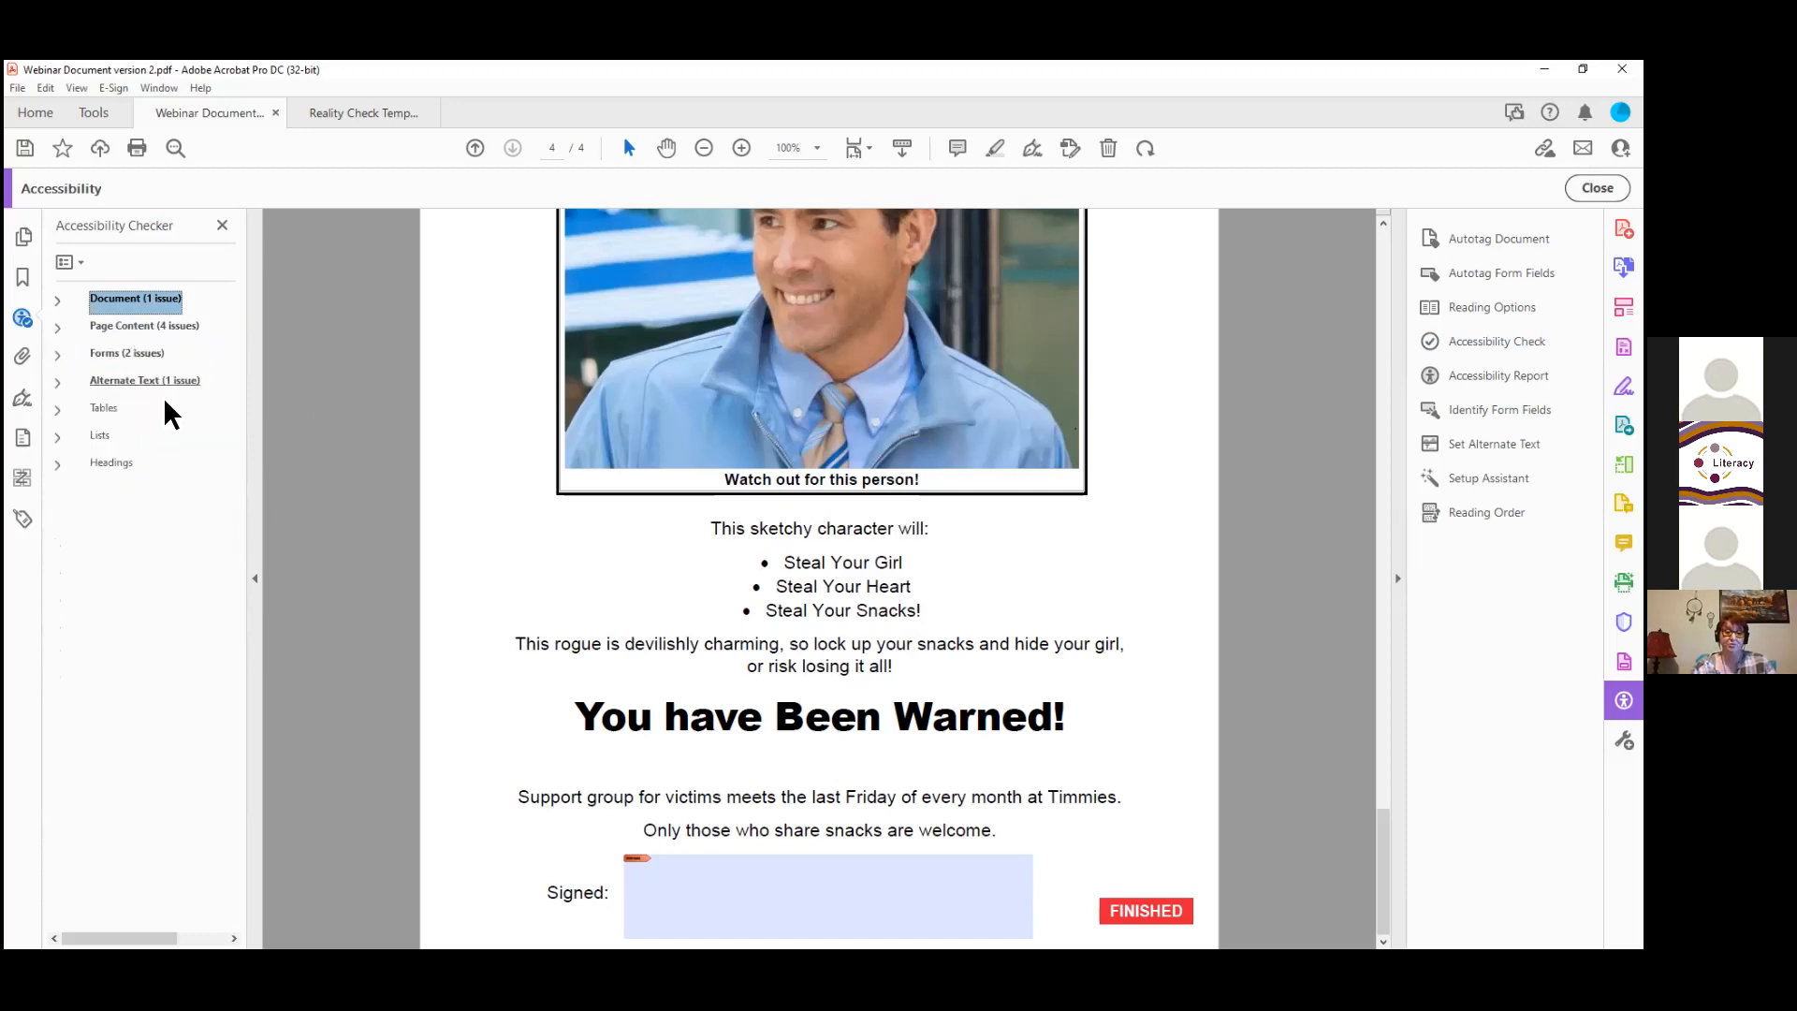
click(58, 384)
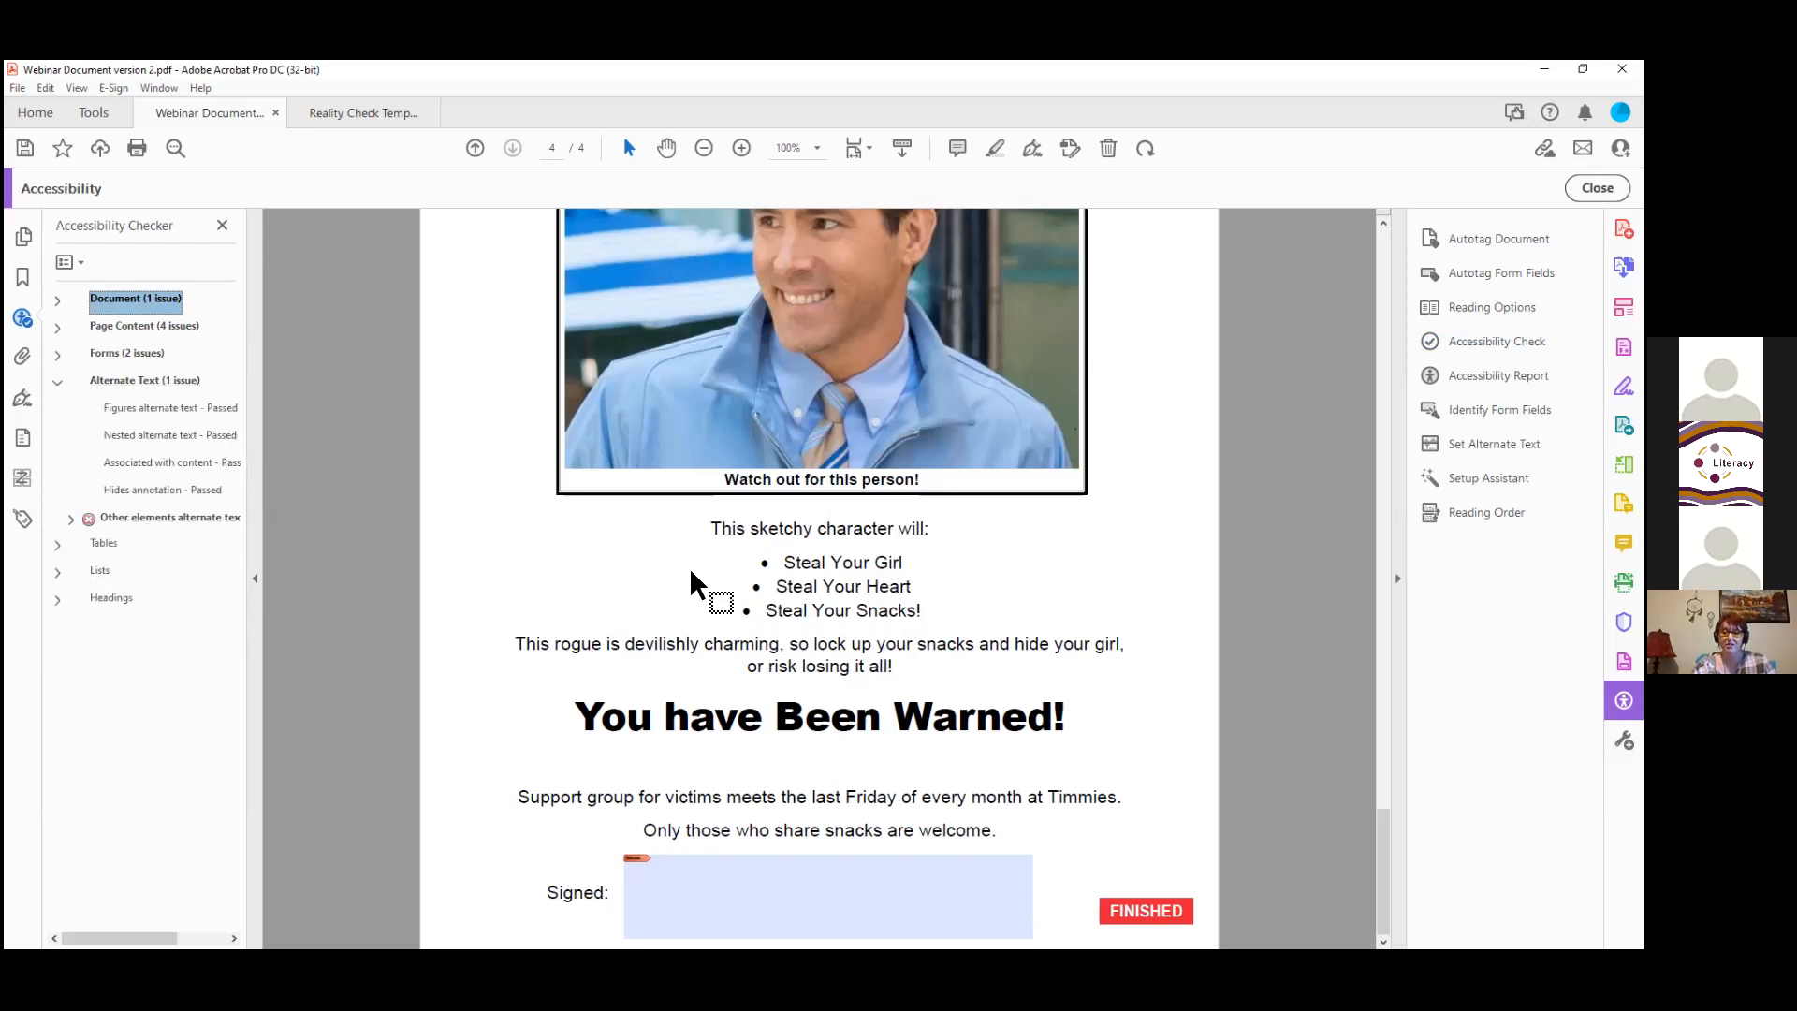
click(57, 382)
Step: Expand the failed Tagged form fields rule under Forms and locate Field 1 and Field 2 in the document
click(57, 354)
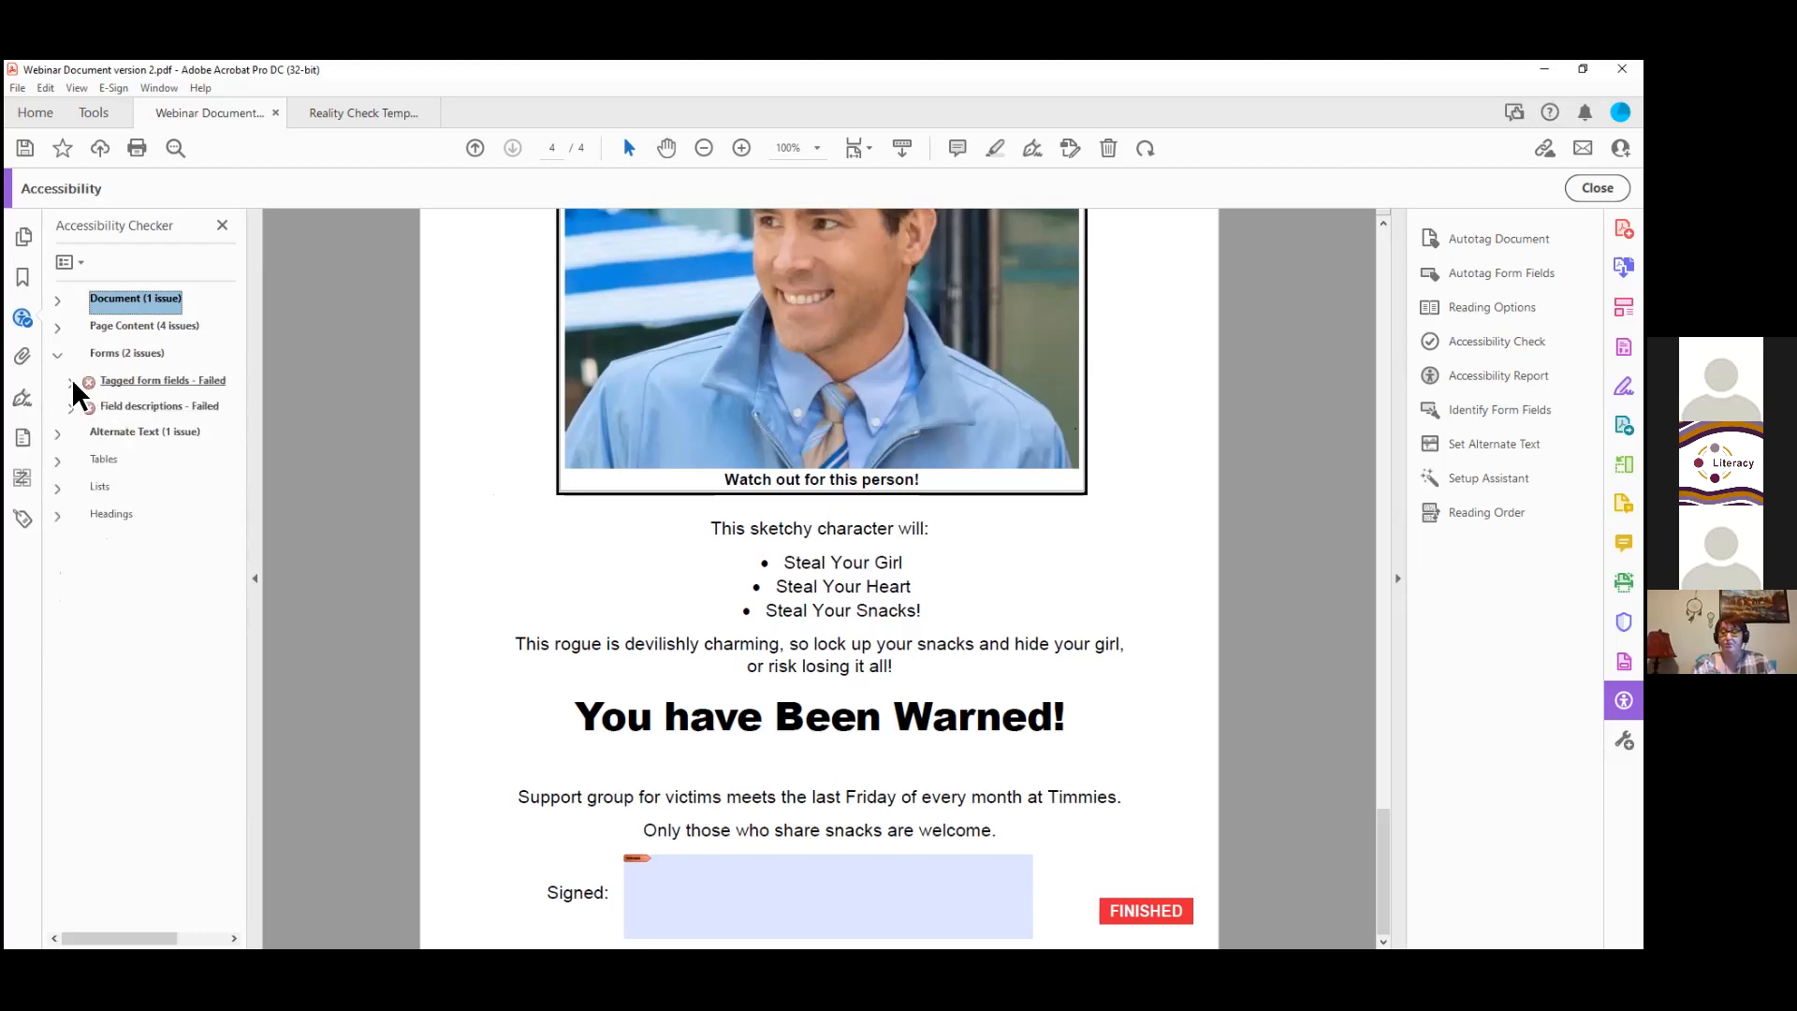
click(103, 384)
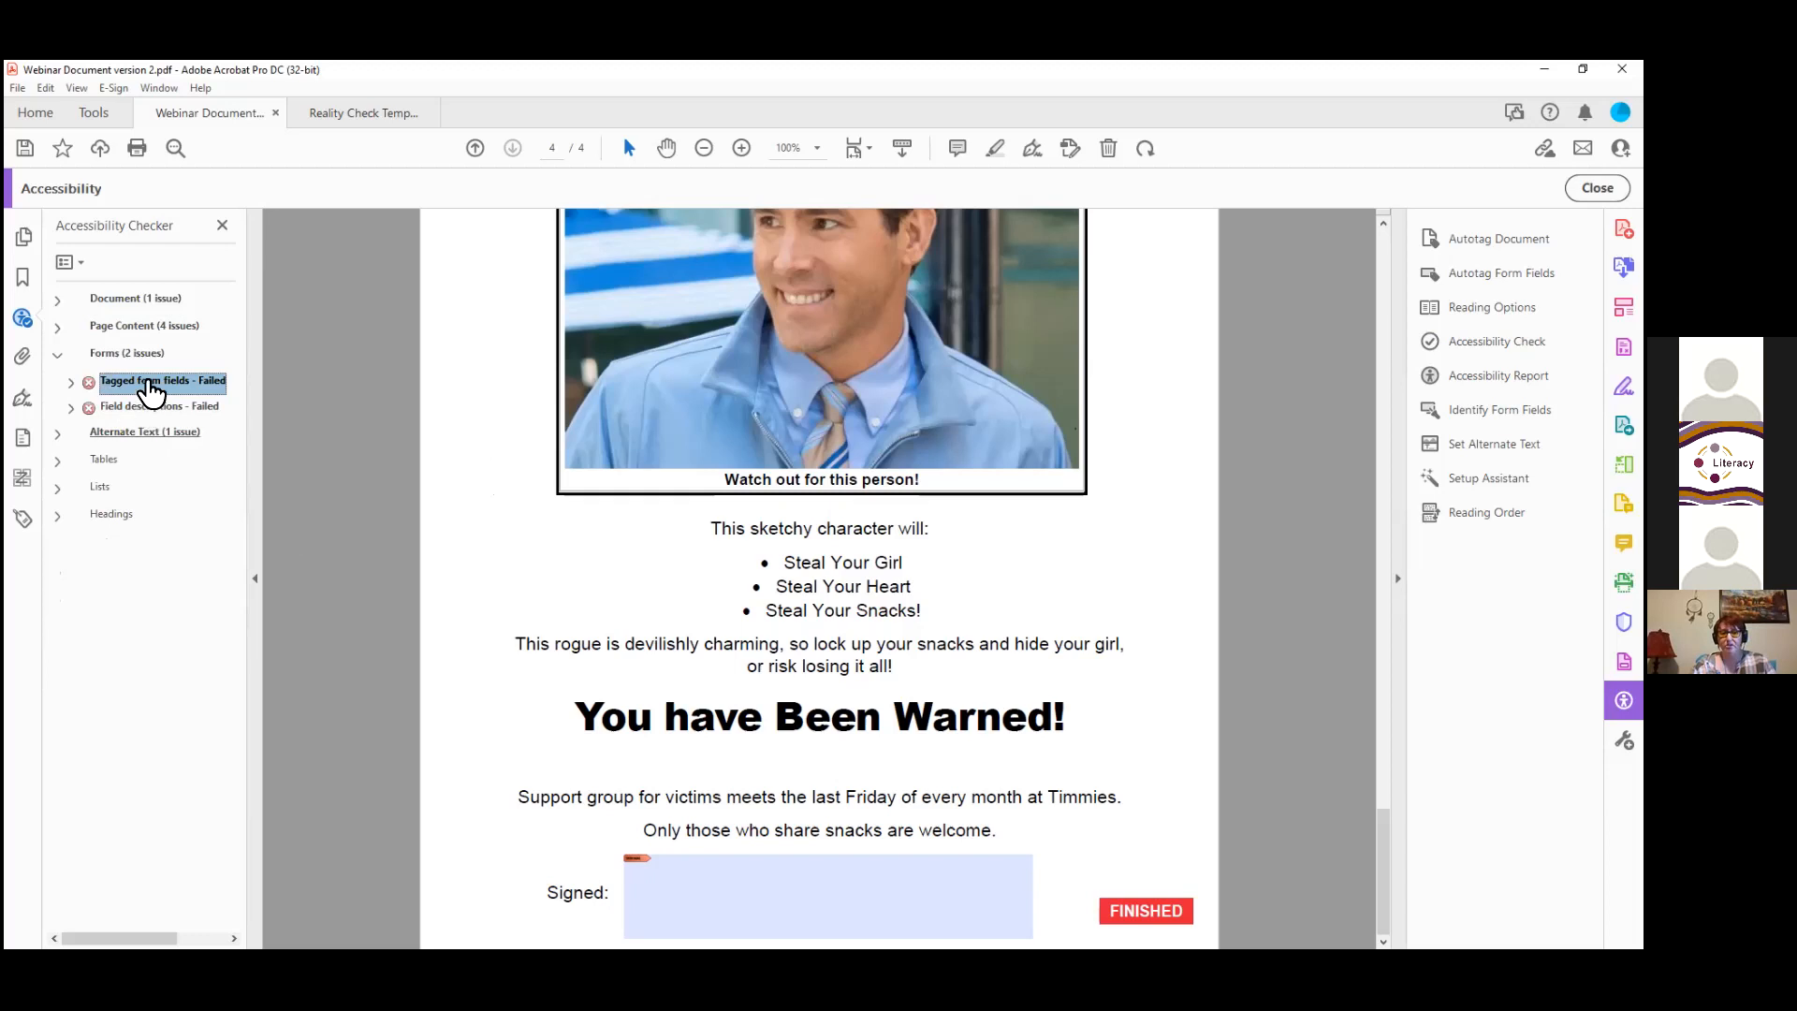
click(70, 383)
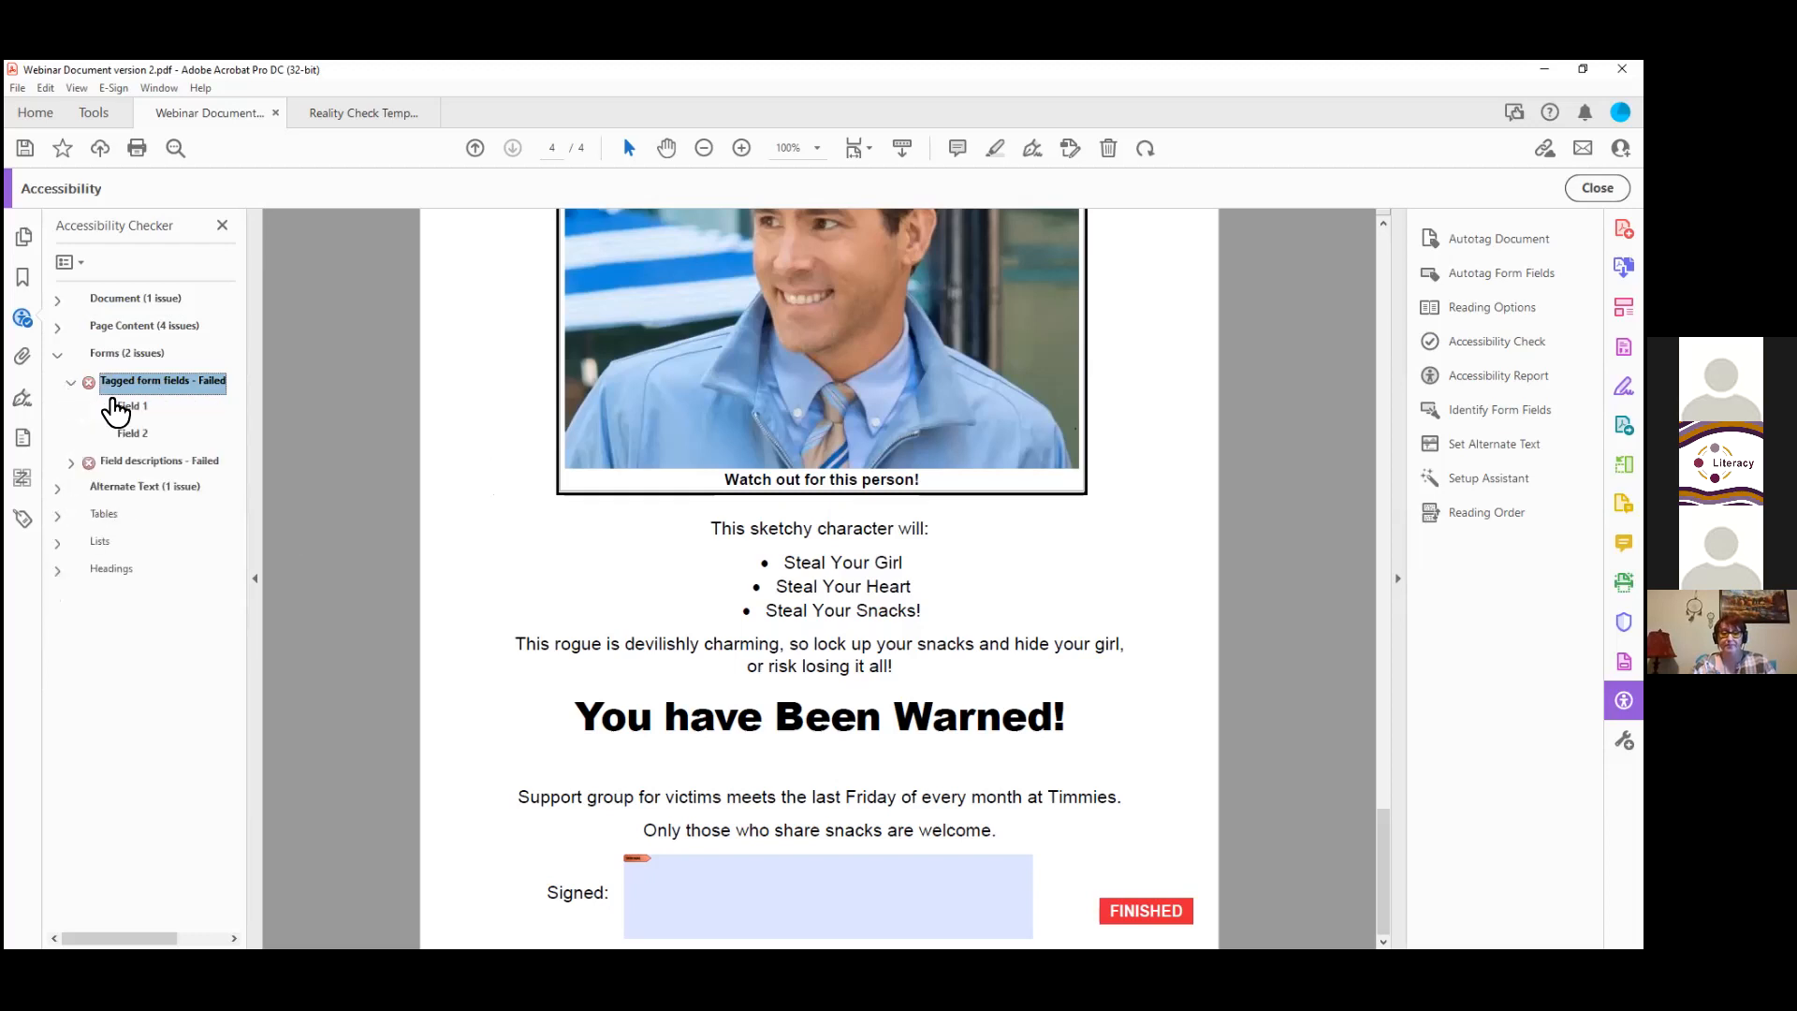
click(135, 407)
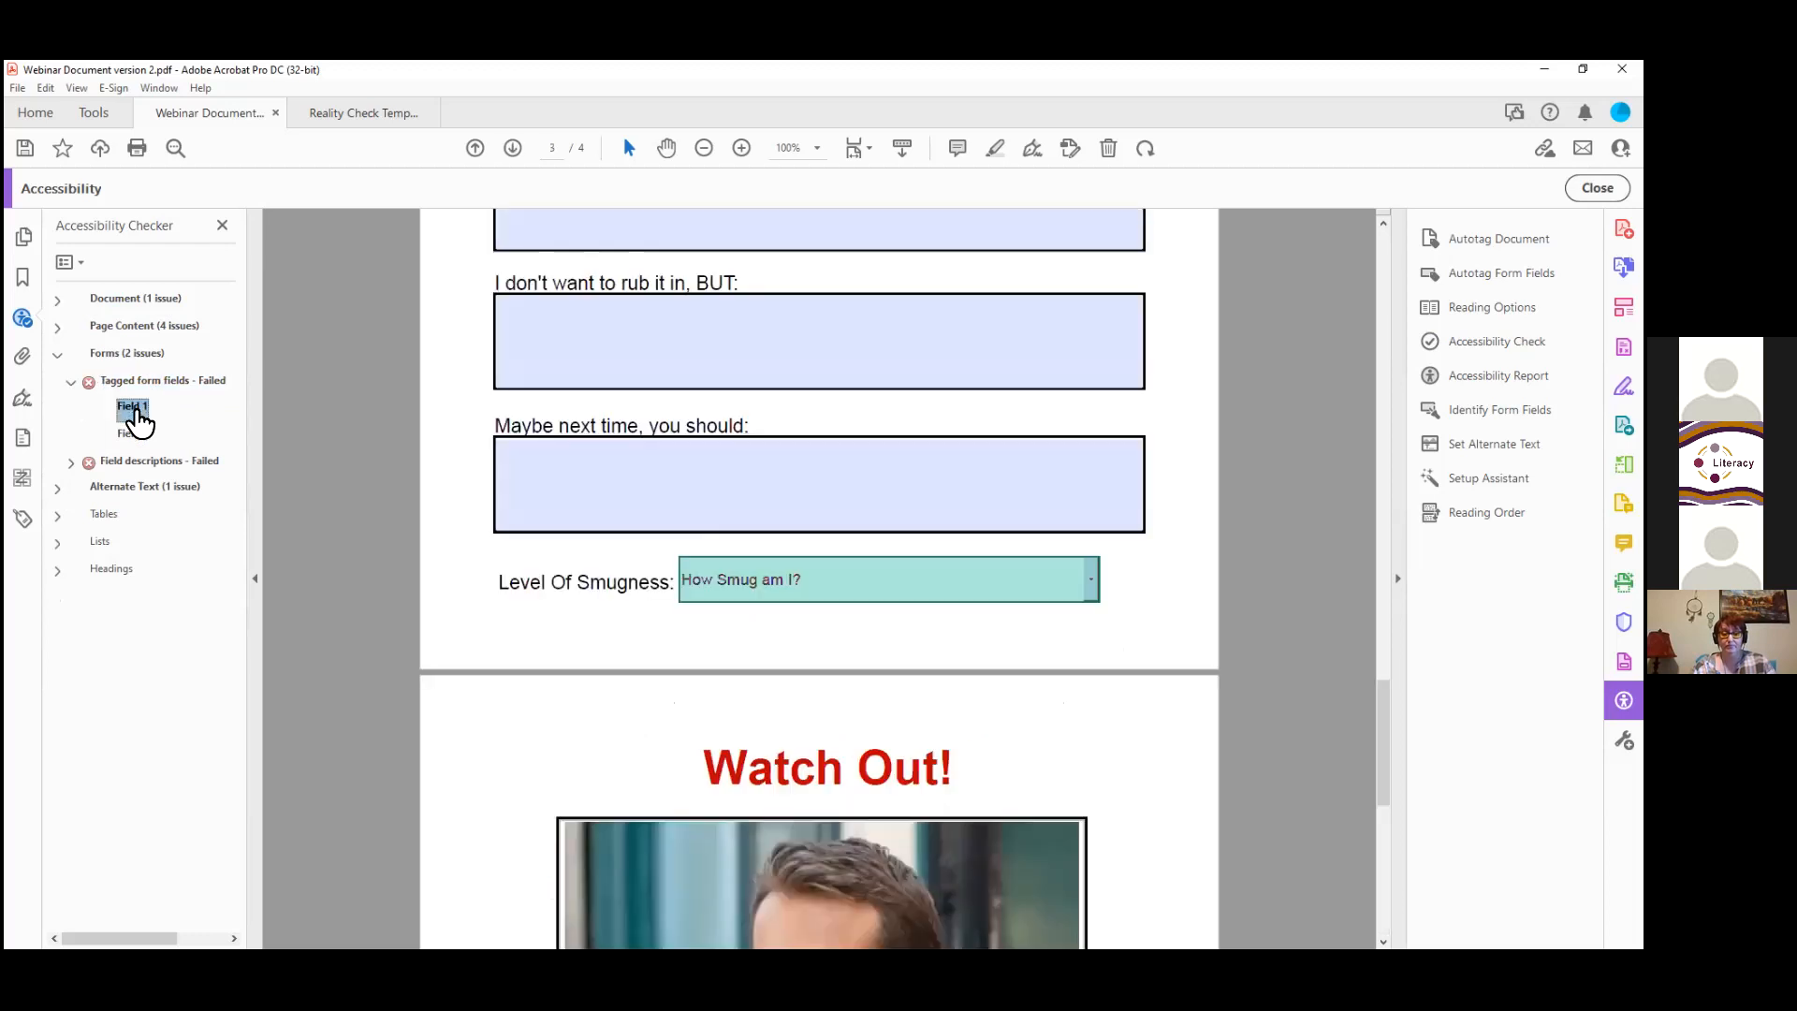
click(136, 435)
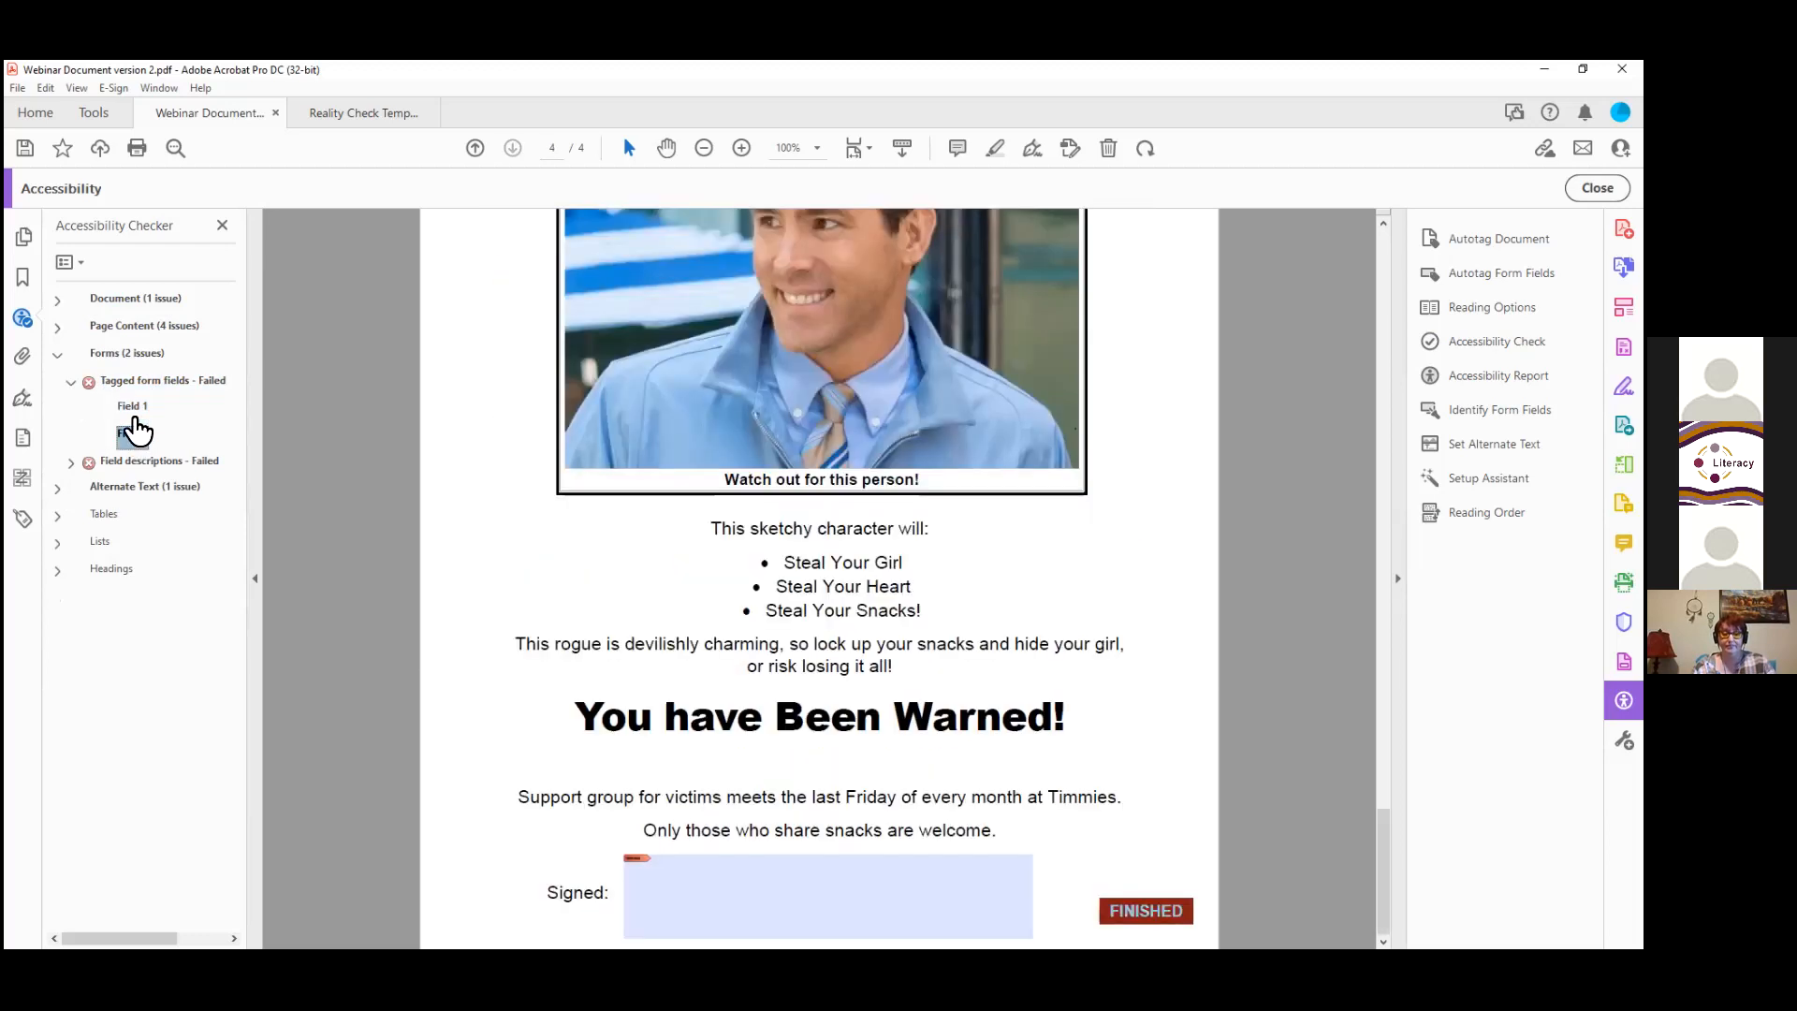
click(136, 410)
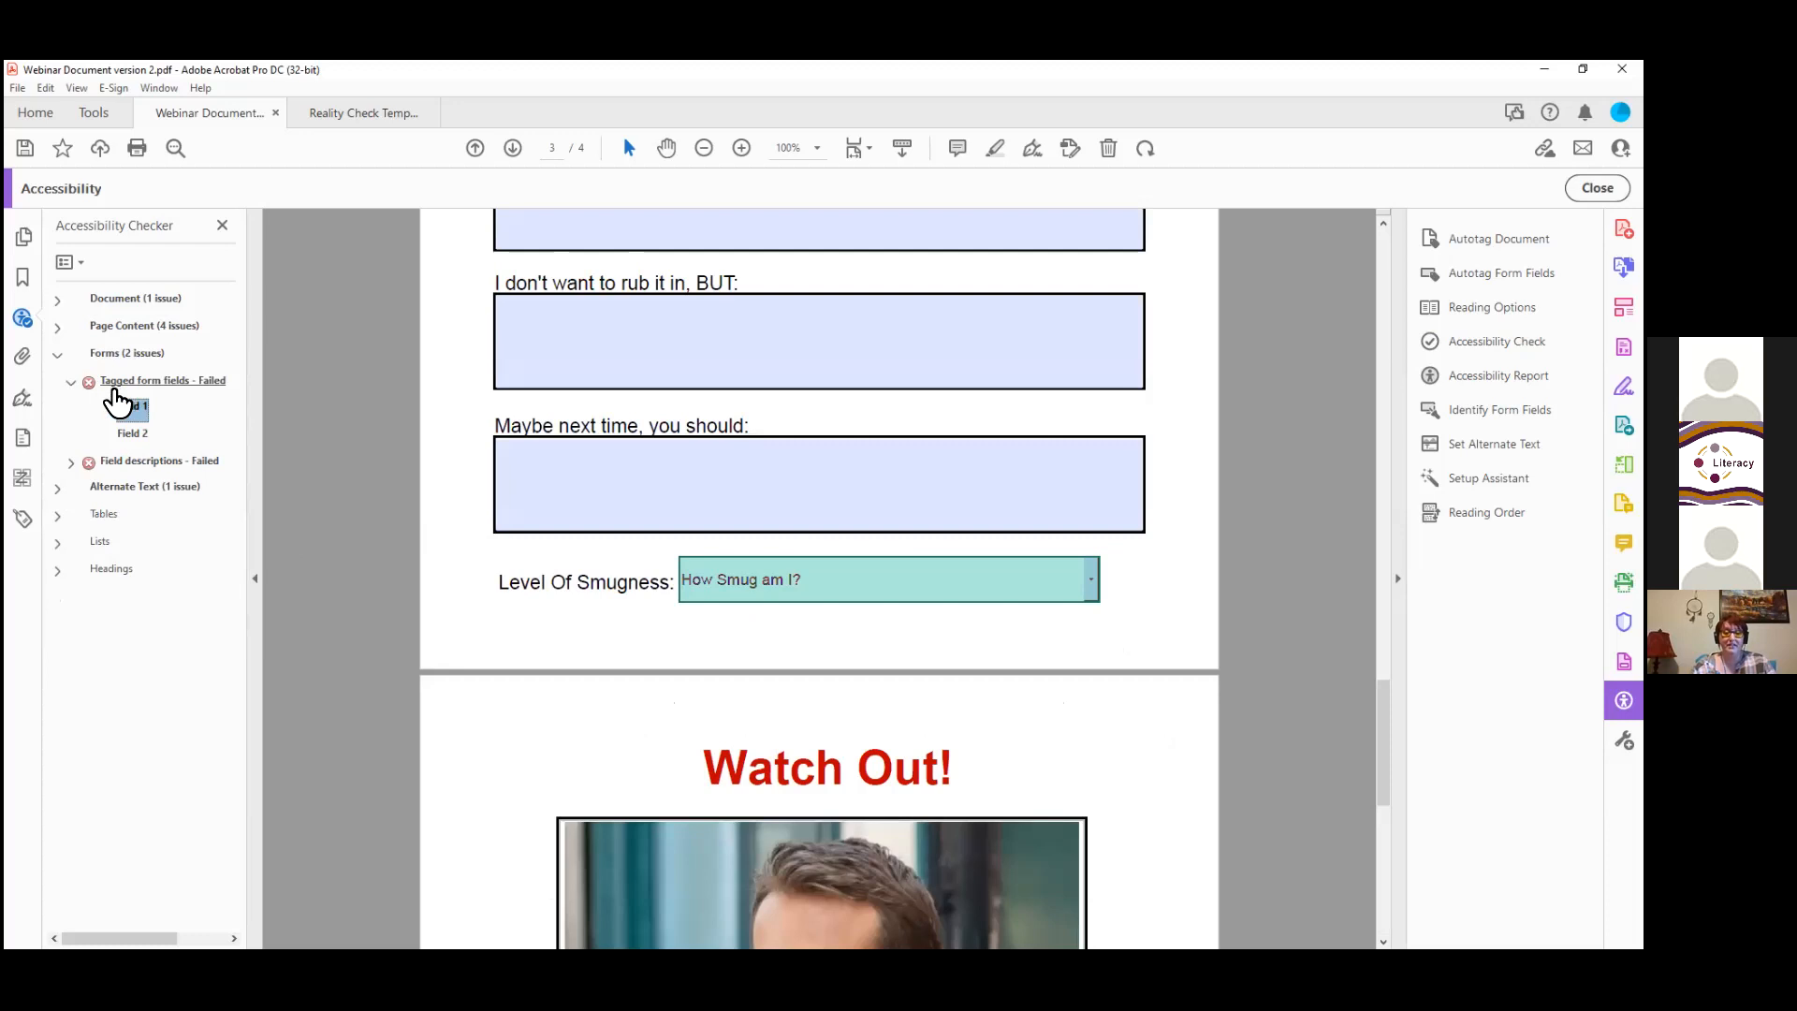
right_click(183, 388)
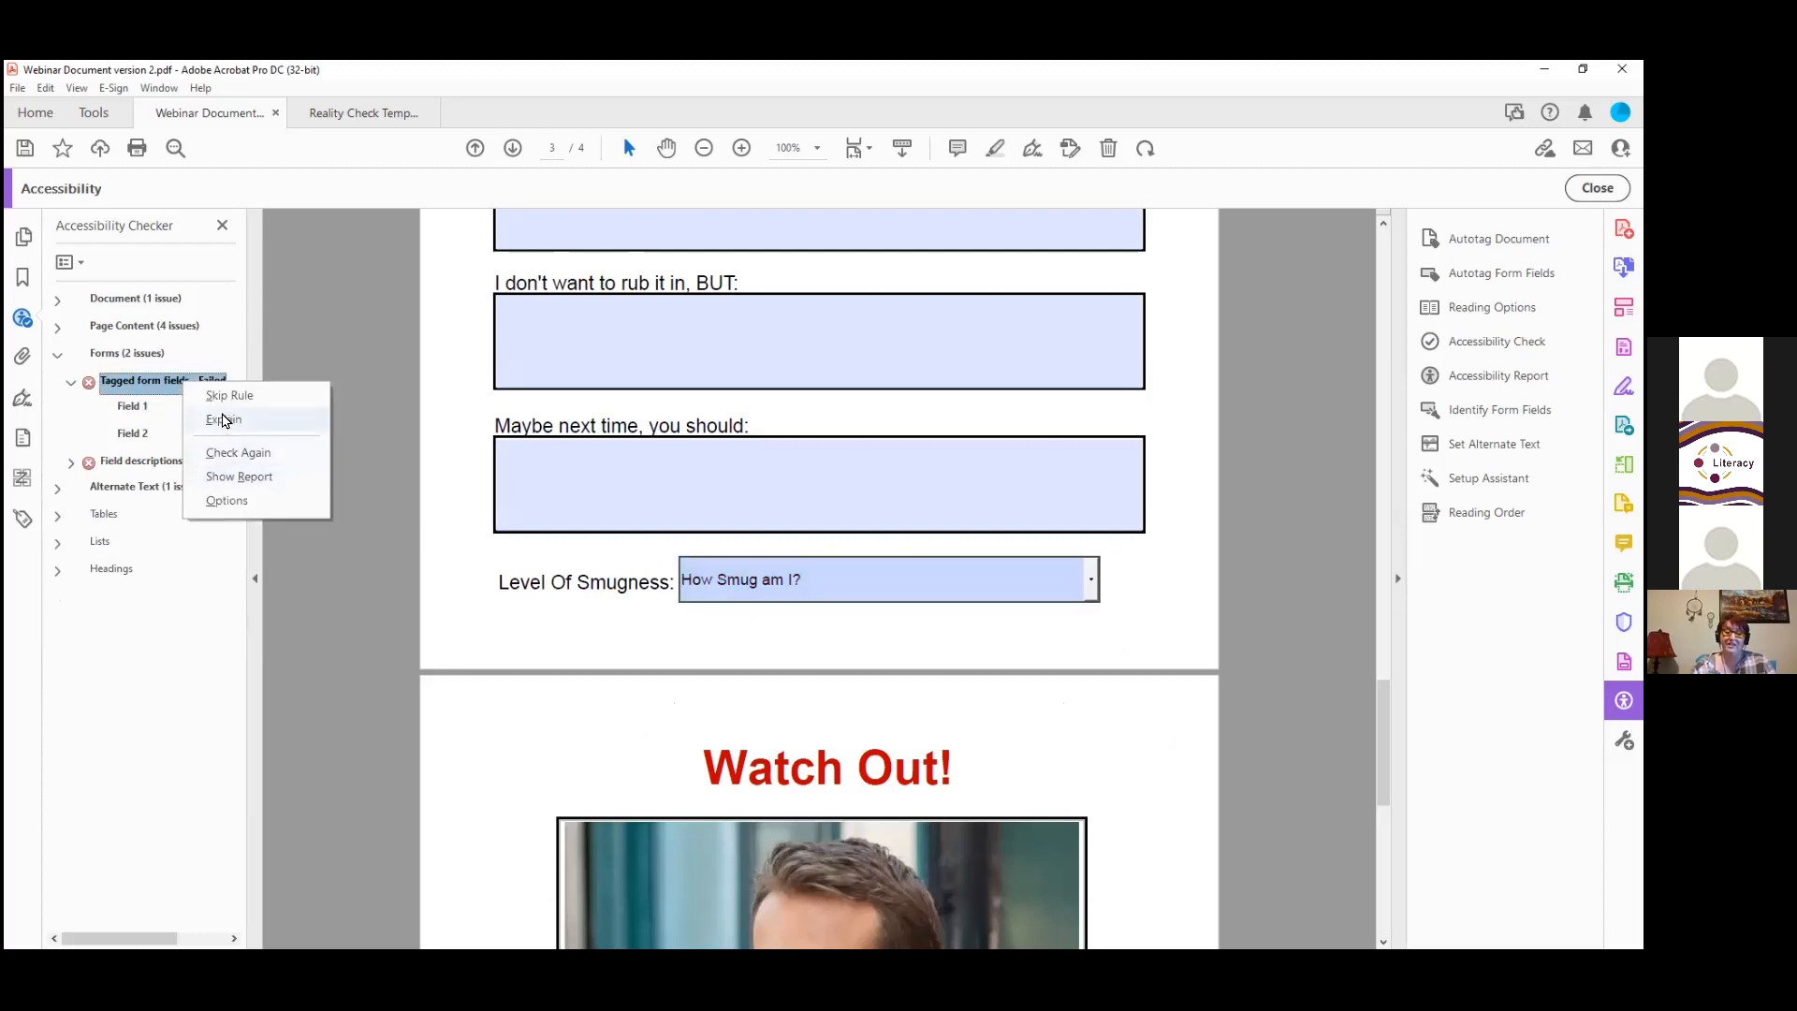
click(139, 387)
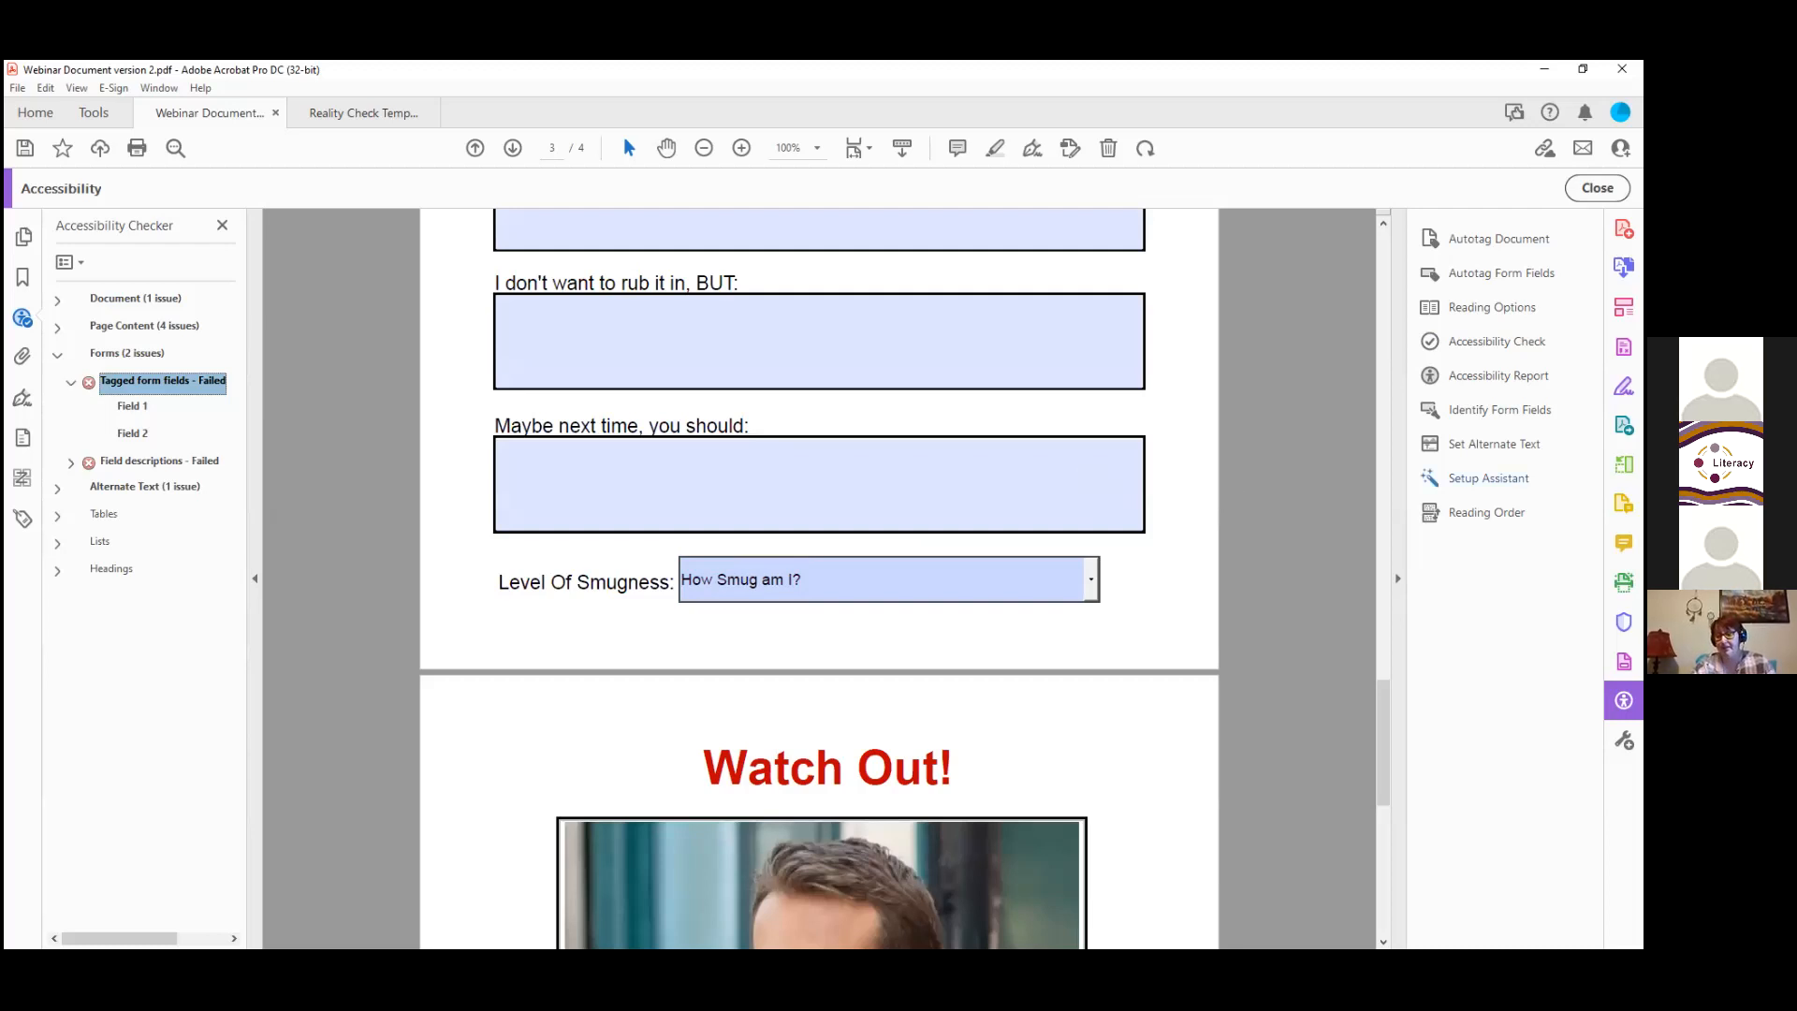
Step: Tag the Level Of Smugness dropdown on page 3 as a form field with the Reading Order tool, and close the tool
click(1487, 513)
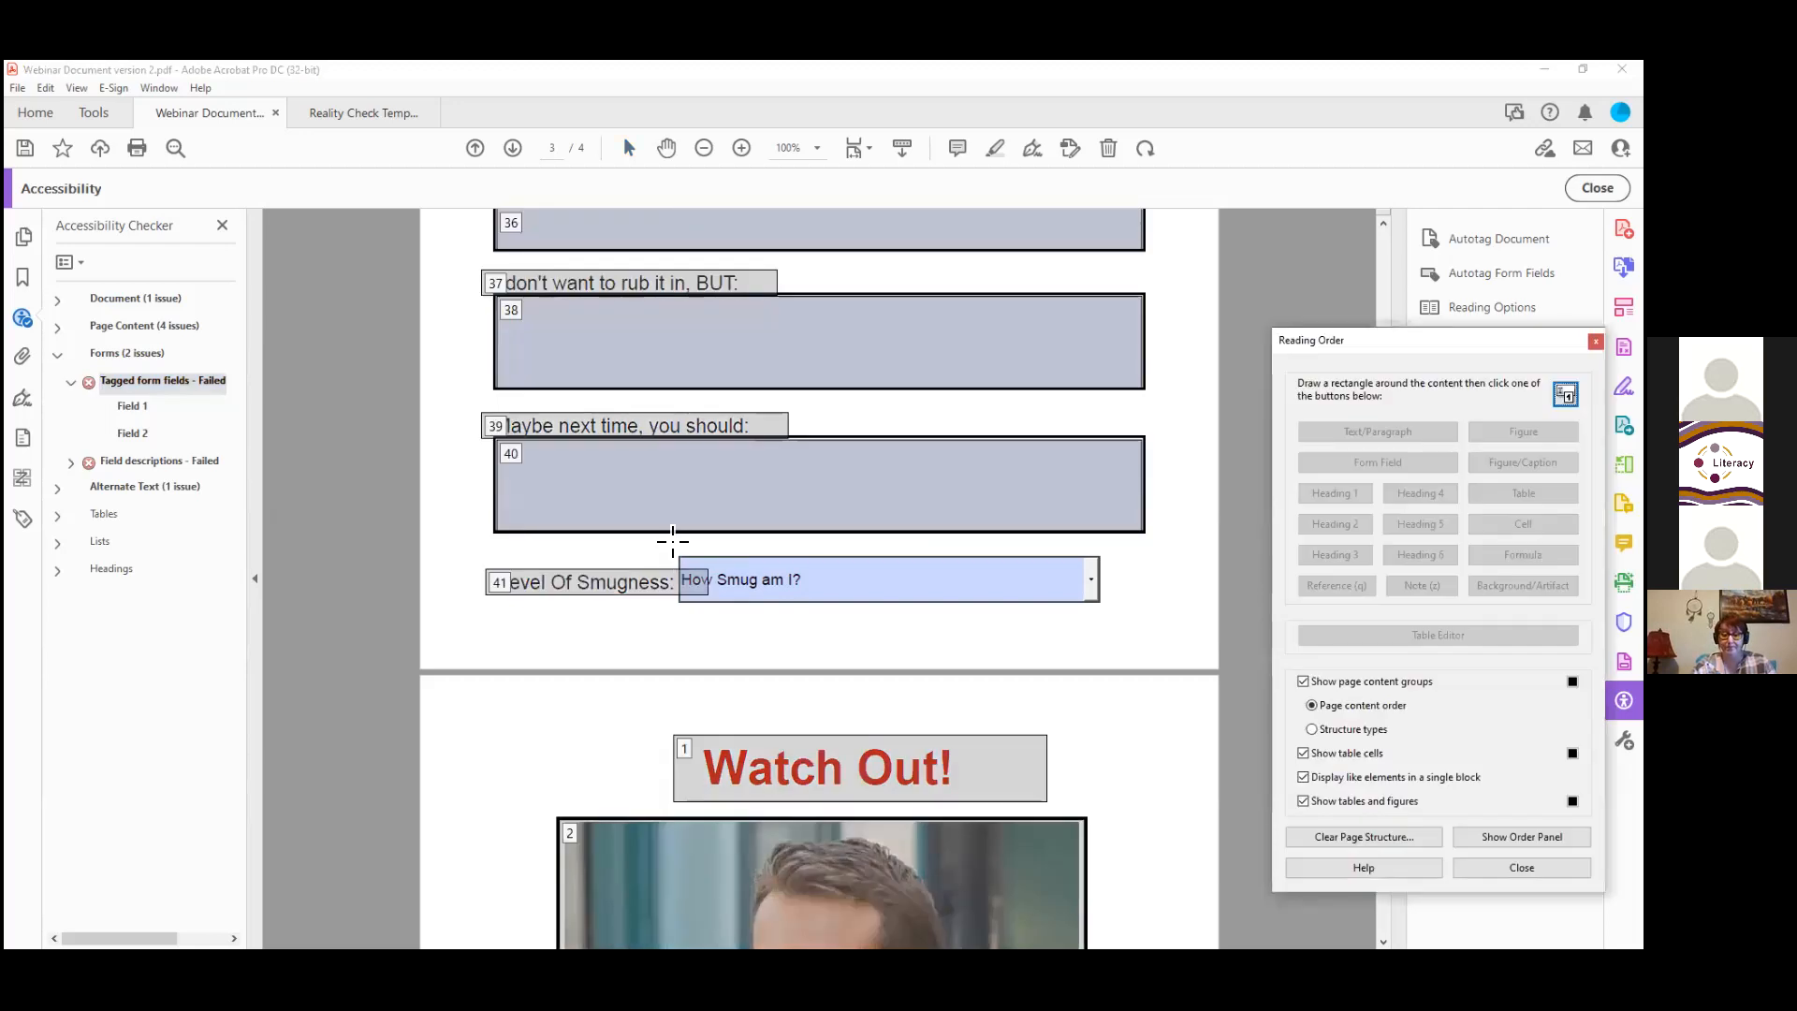
drag(1232, 620, 672, 542)
drag(1149, 642, 680, 549)
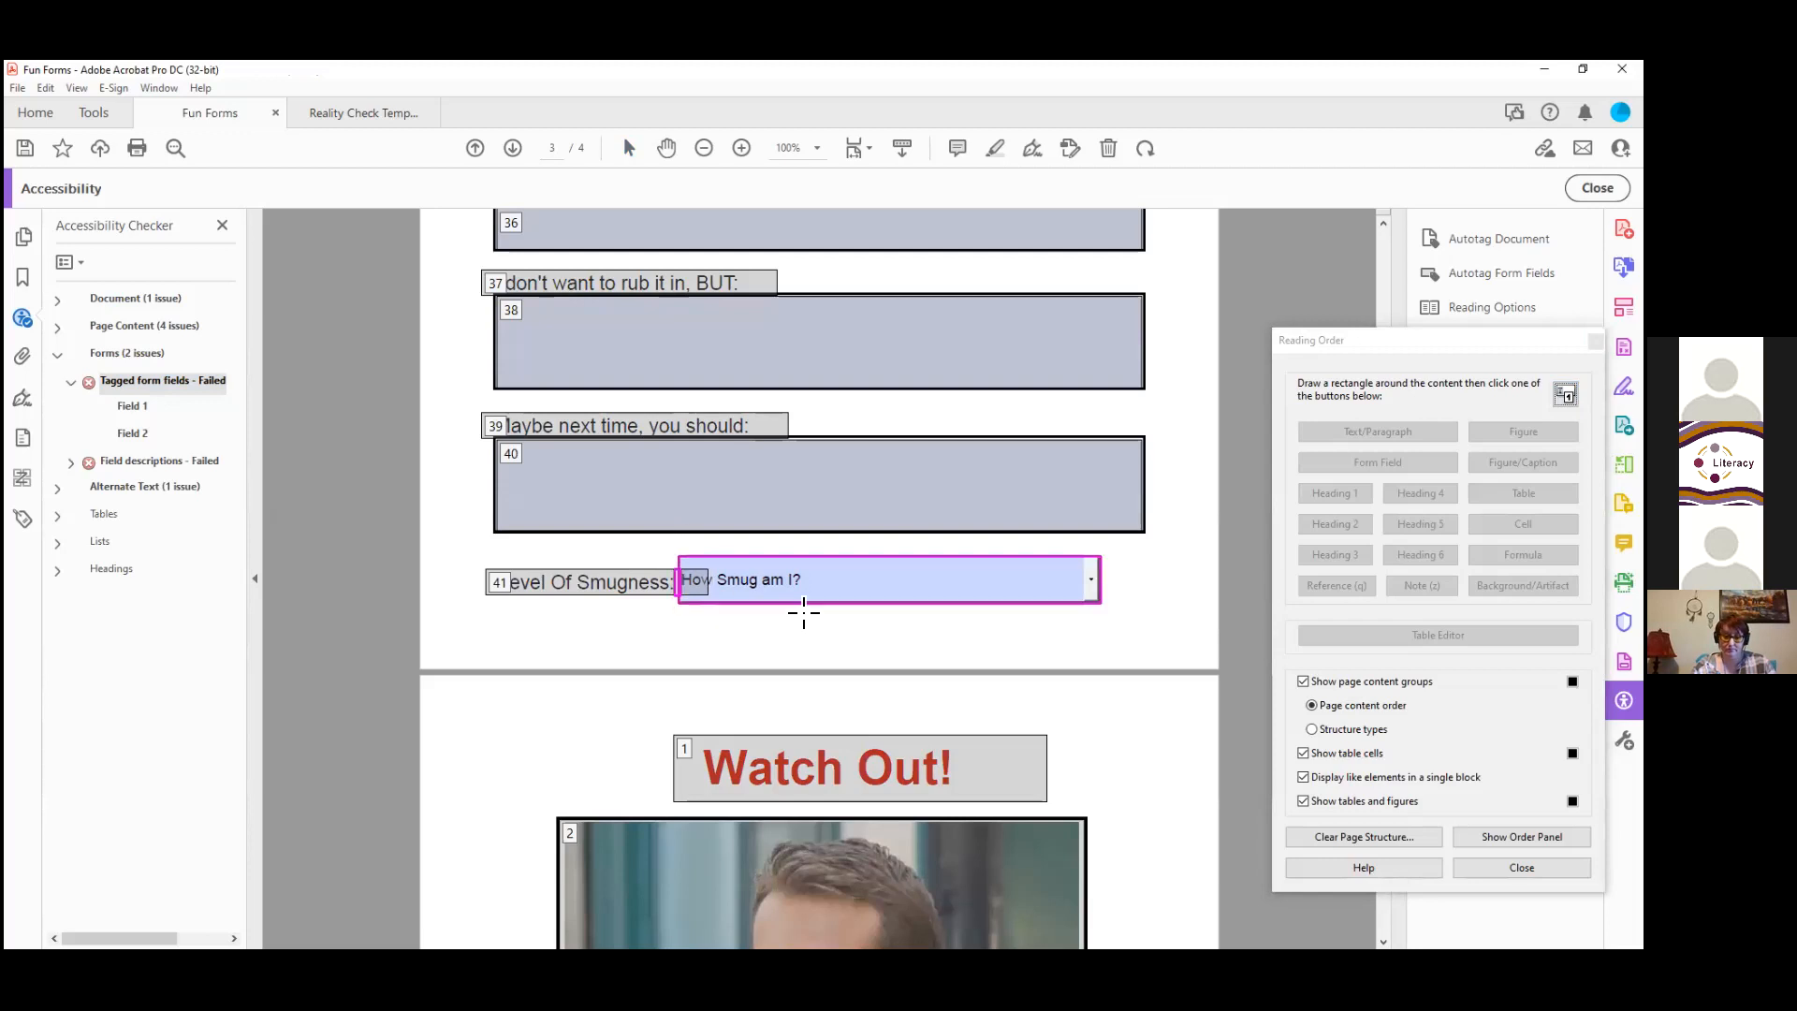
drag(1513, 343, 1198, 375)
click(1108, 496)
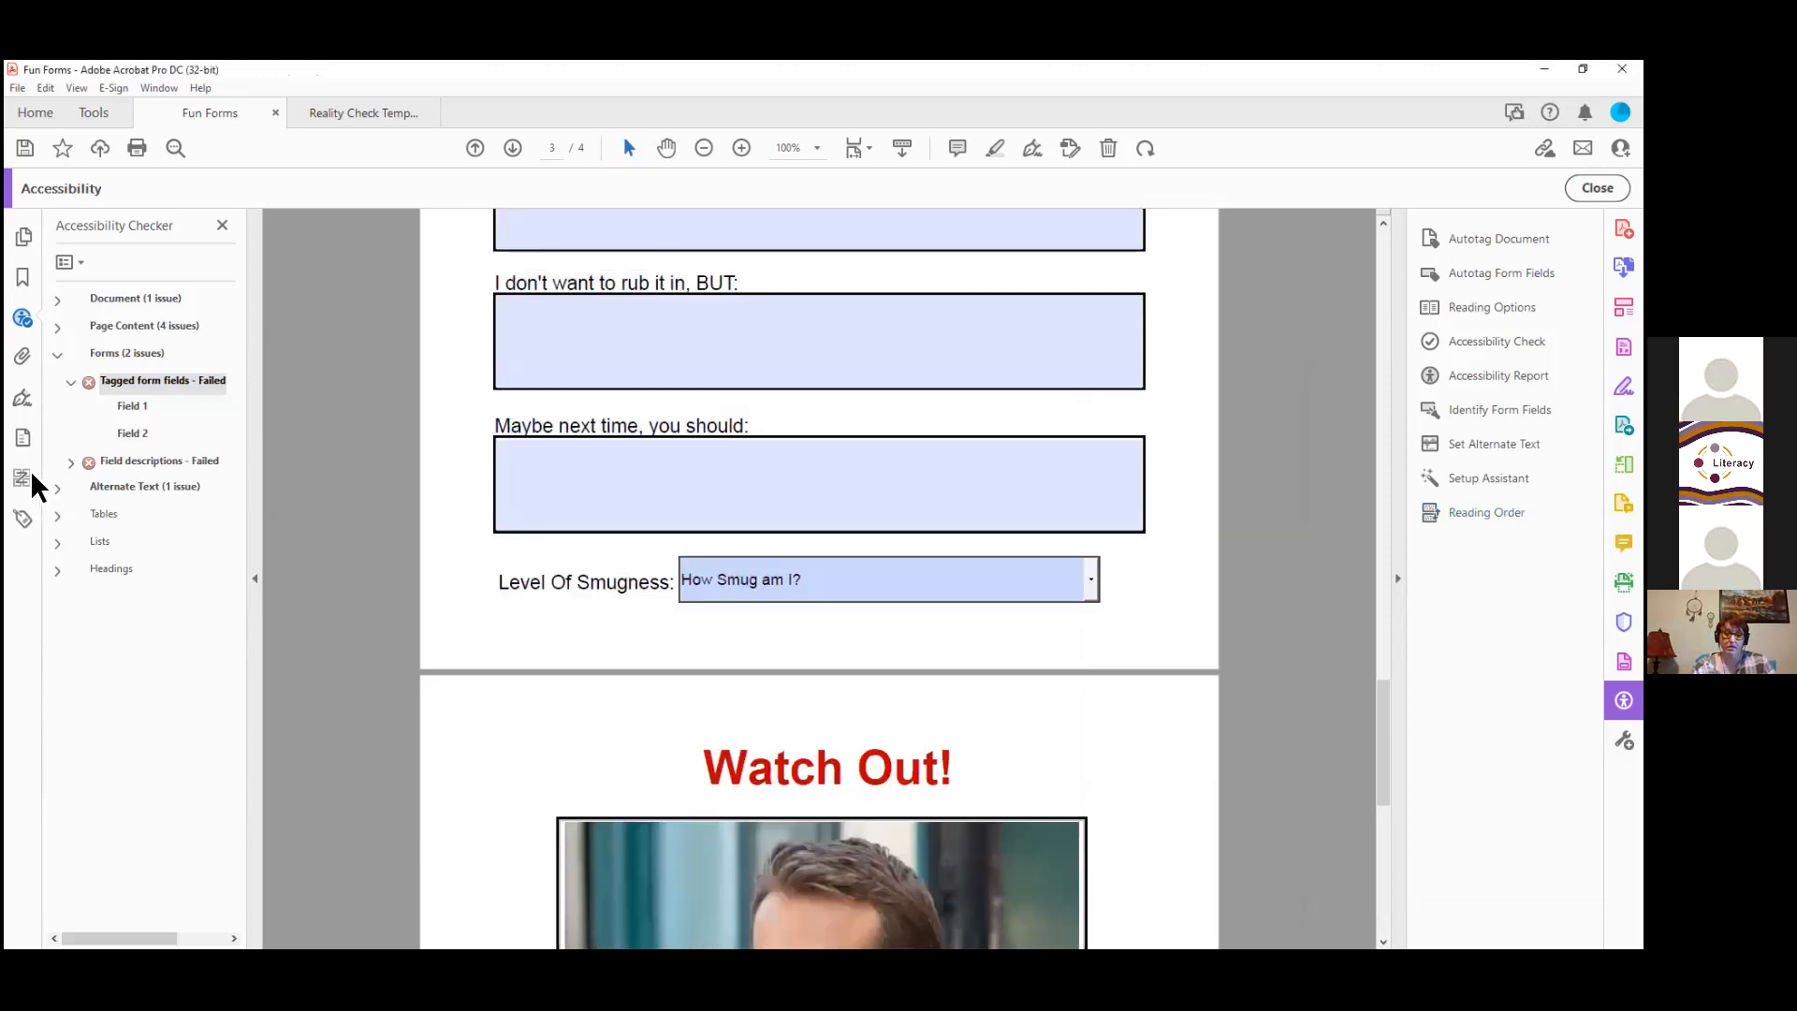
Step: Check the Level Of Smugness field's position in the reading order of page 3
click(24, 473)
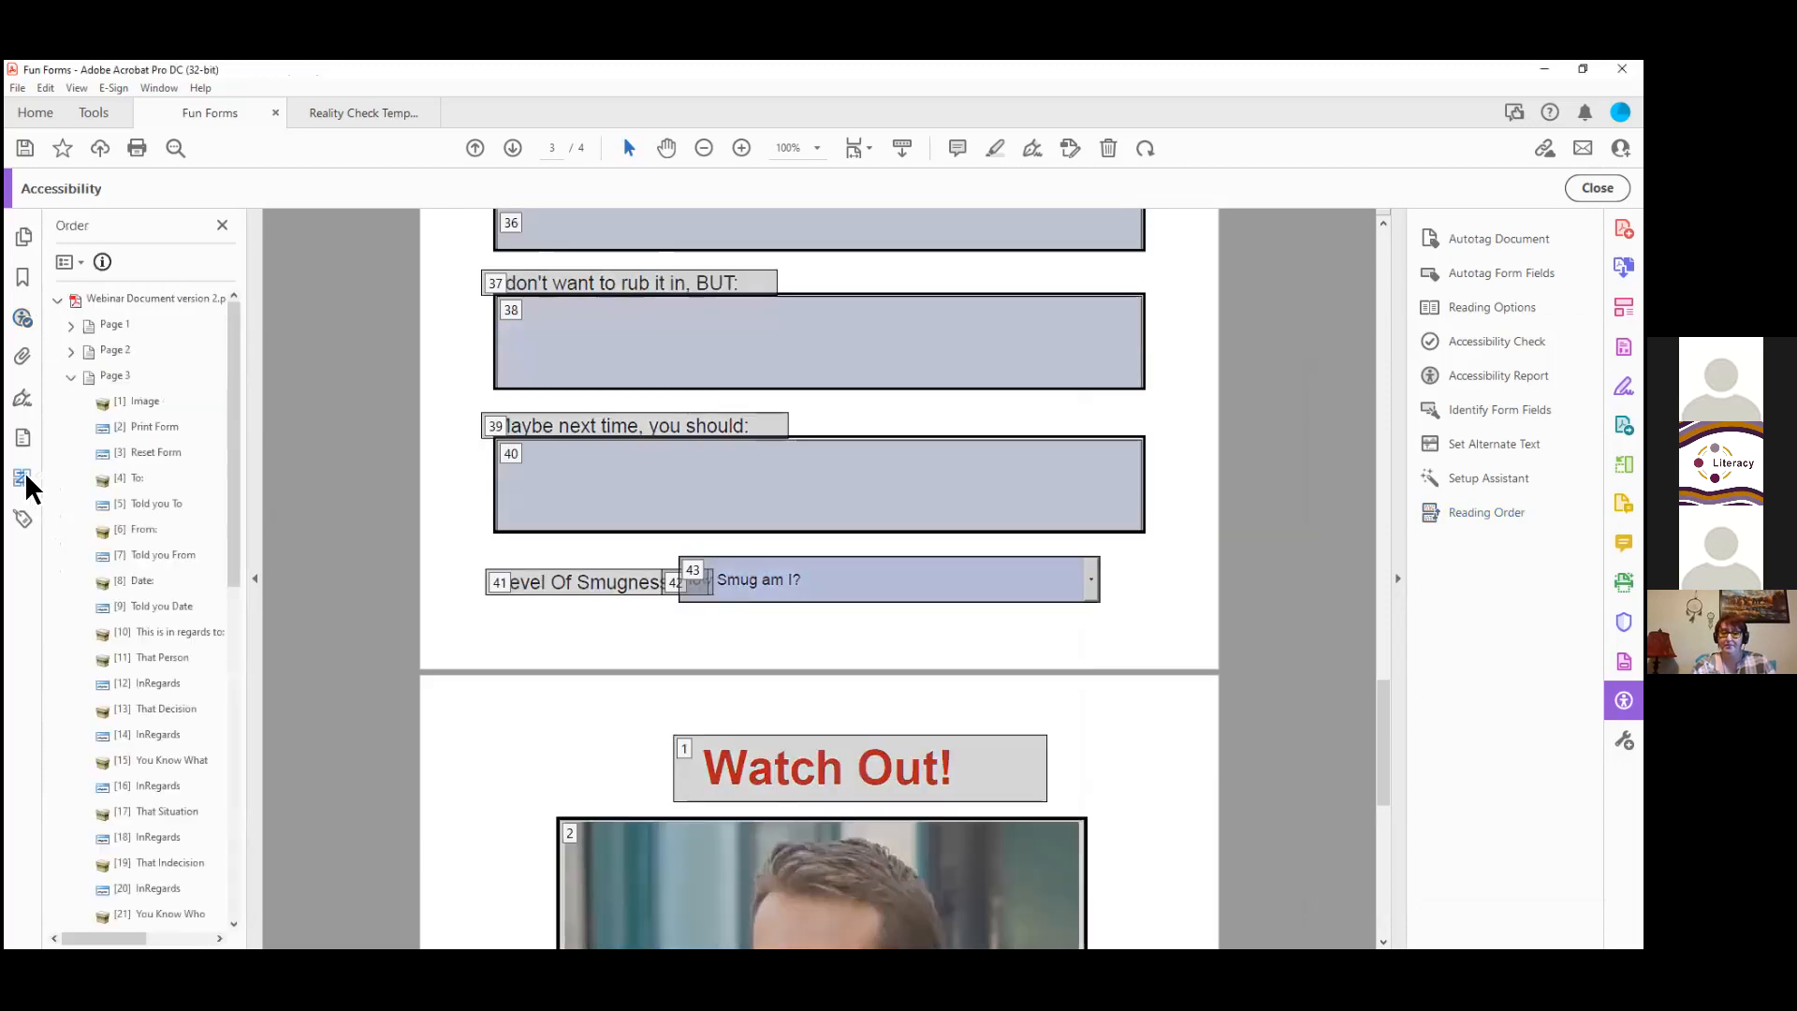
drag(234, 412, 231, 726)
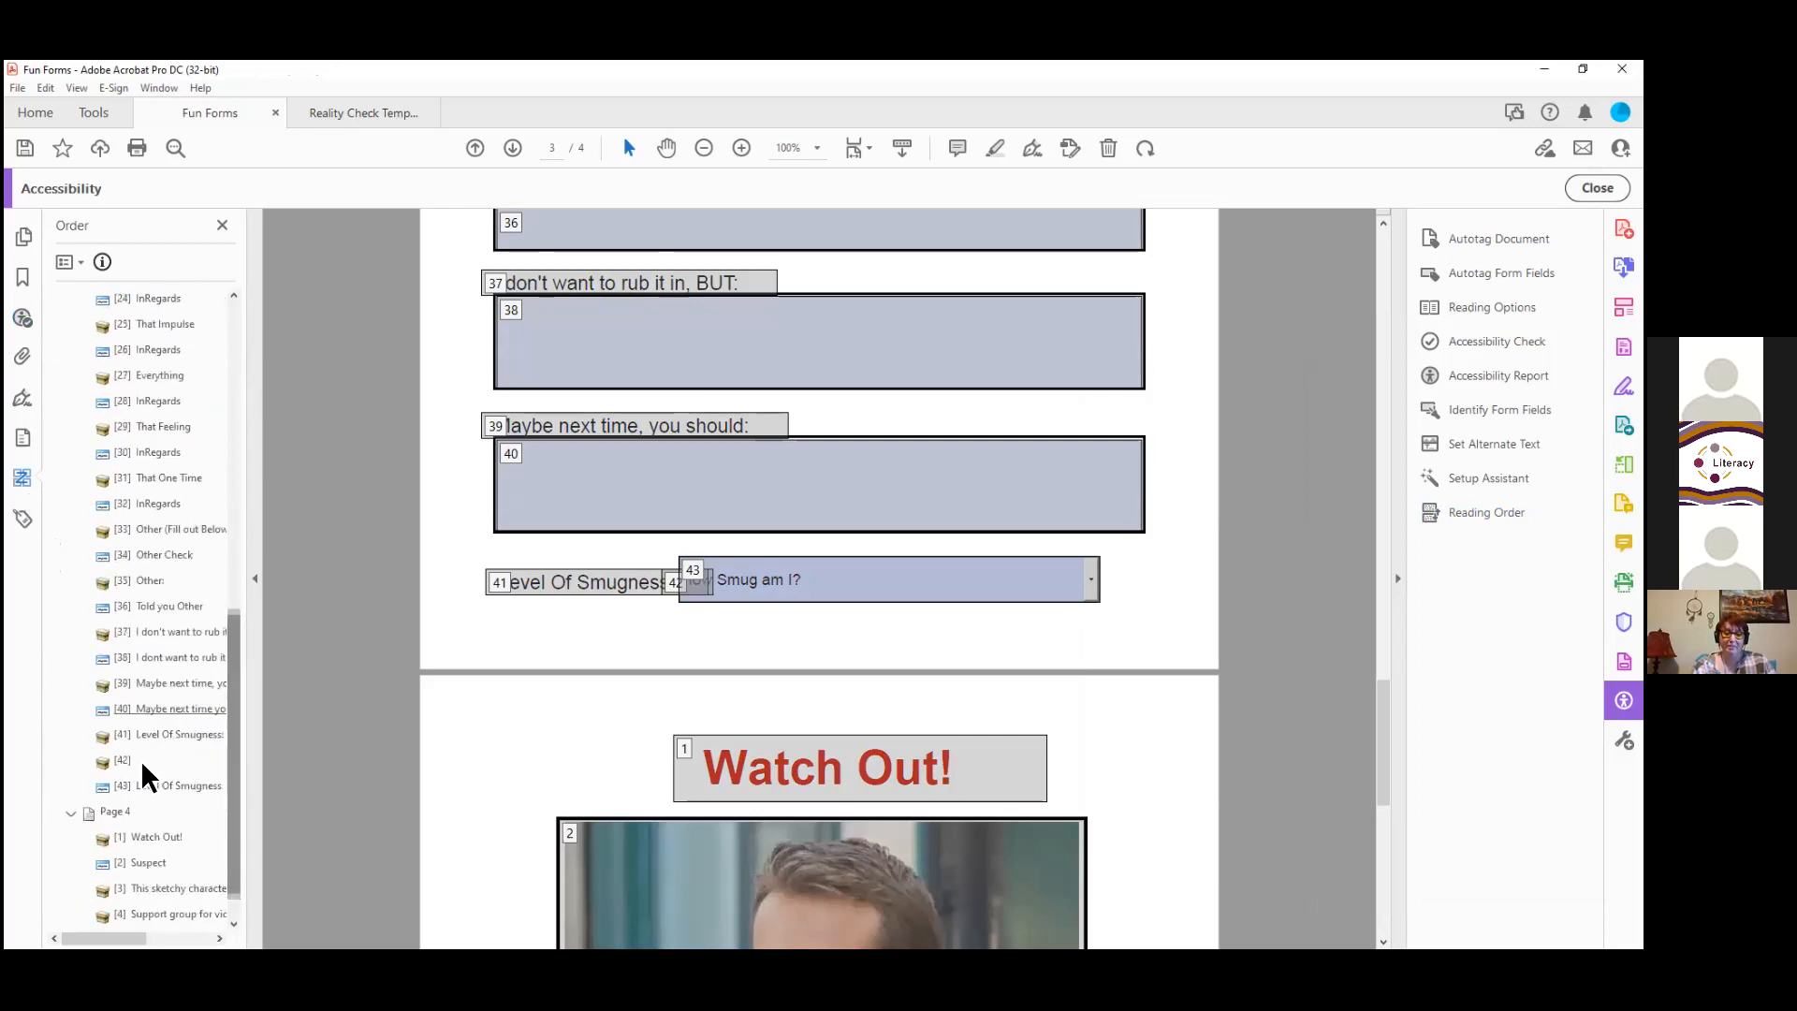
click(136, 787)
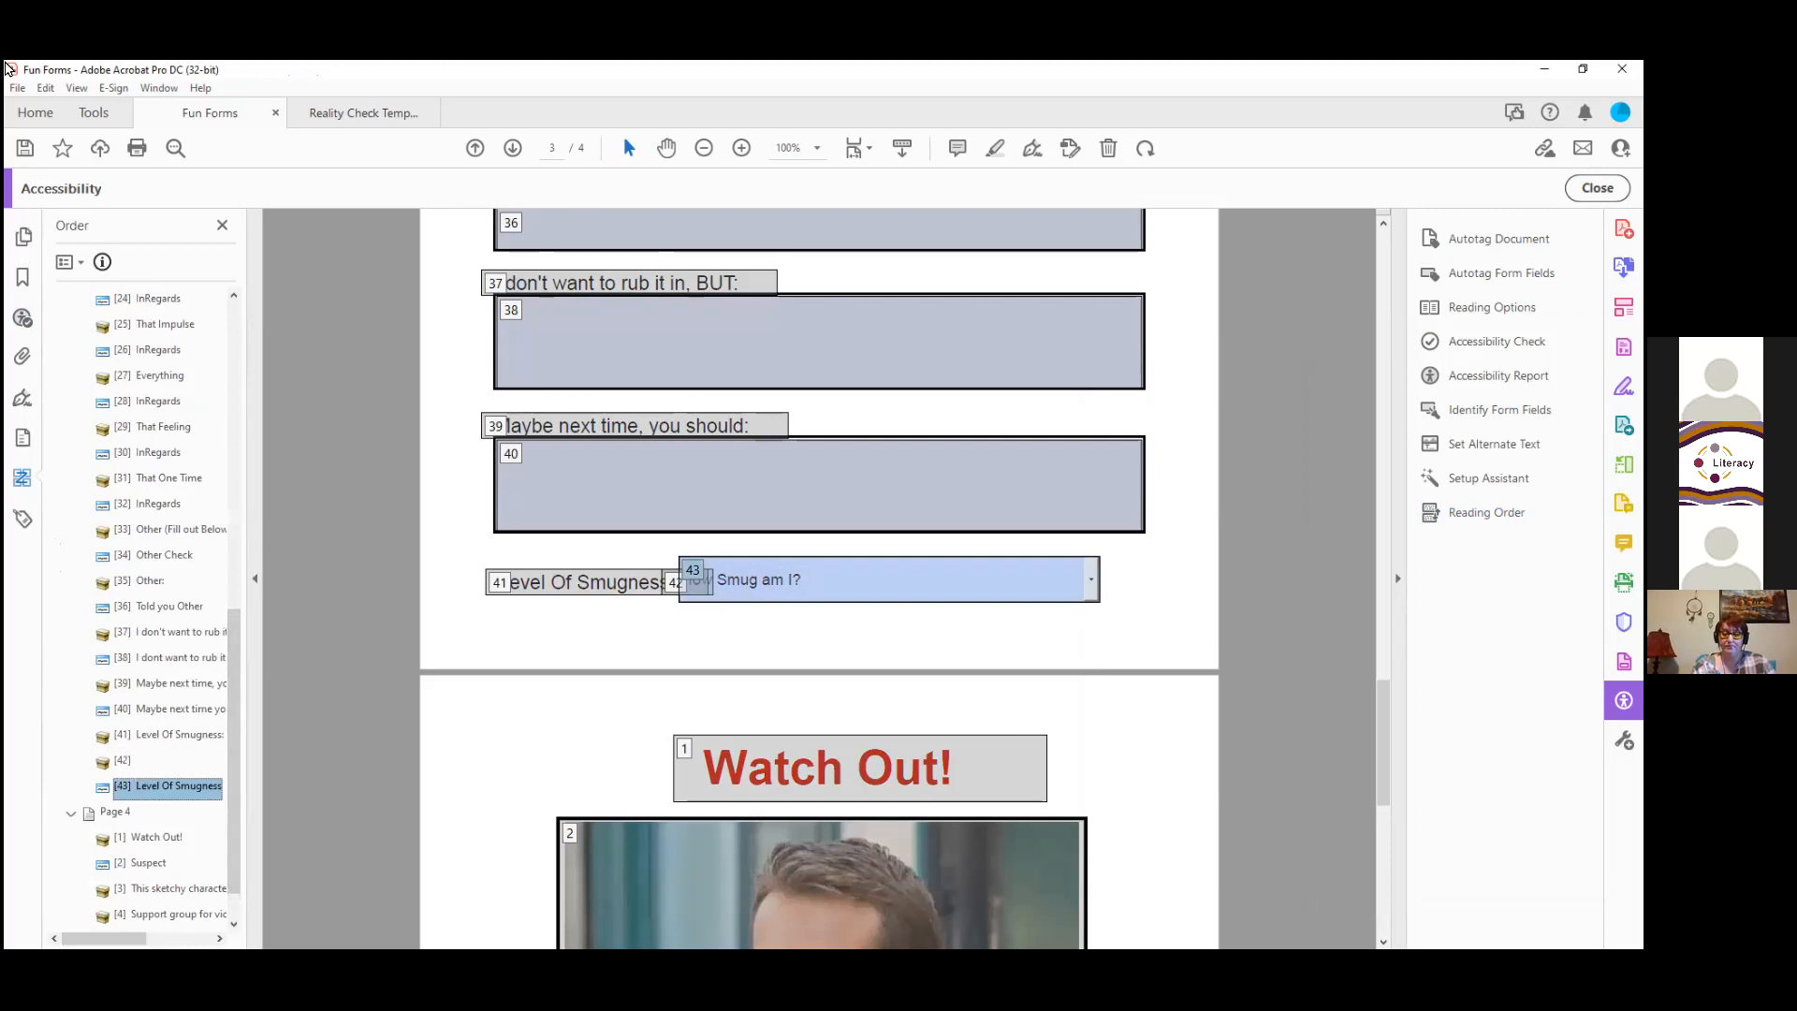
Step: Recheck the Tagged form fields rule and locate the remaining untagged field
click(26, 320)
right_click(166, 380)
click(140, 405)
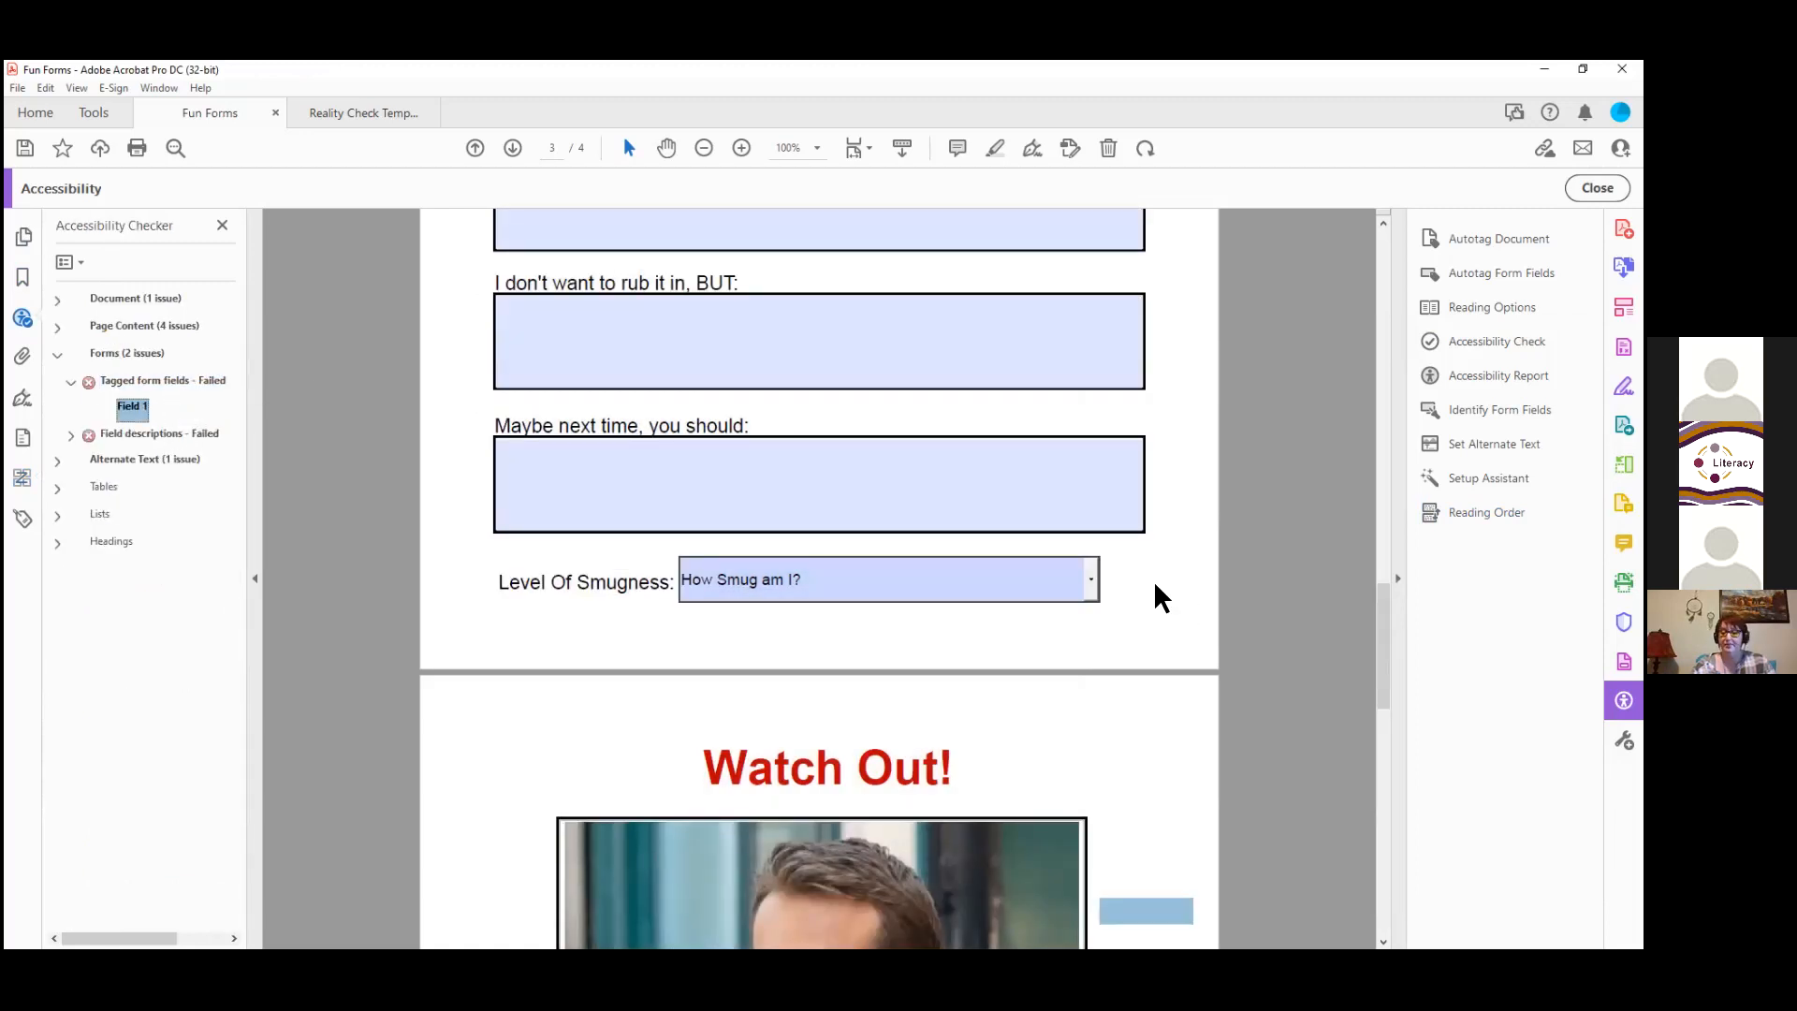
scroll(1161, 597, up, 6)
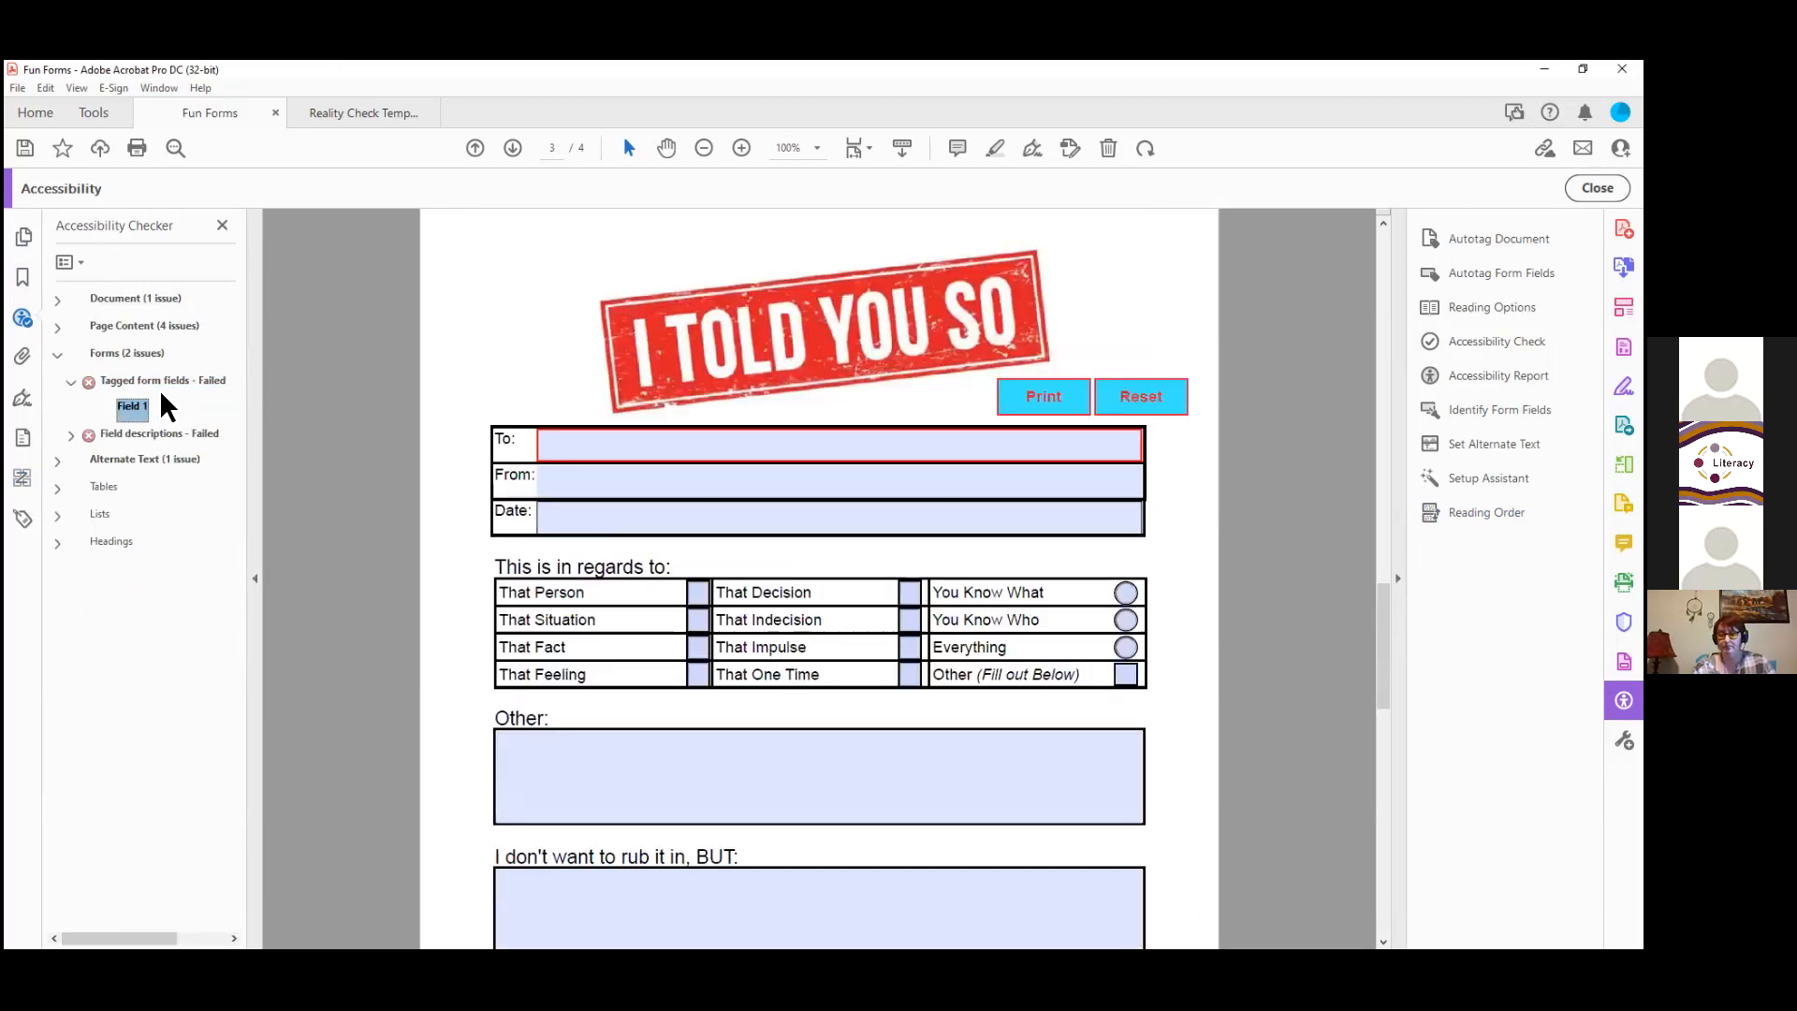
double_click(132, 409)
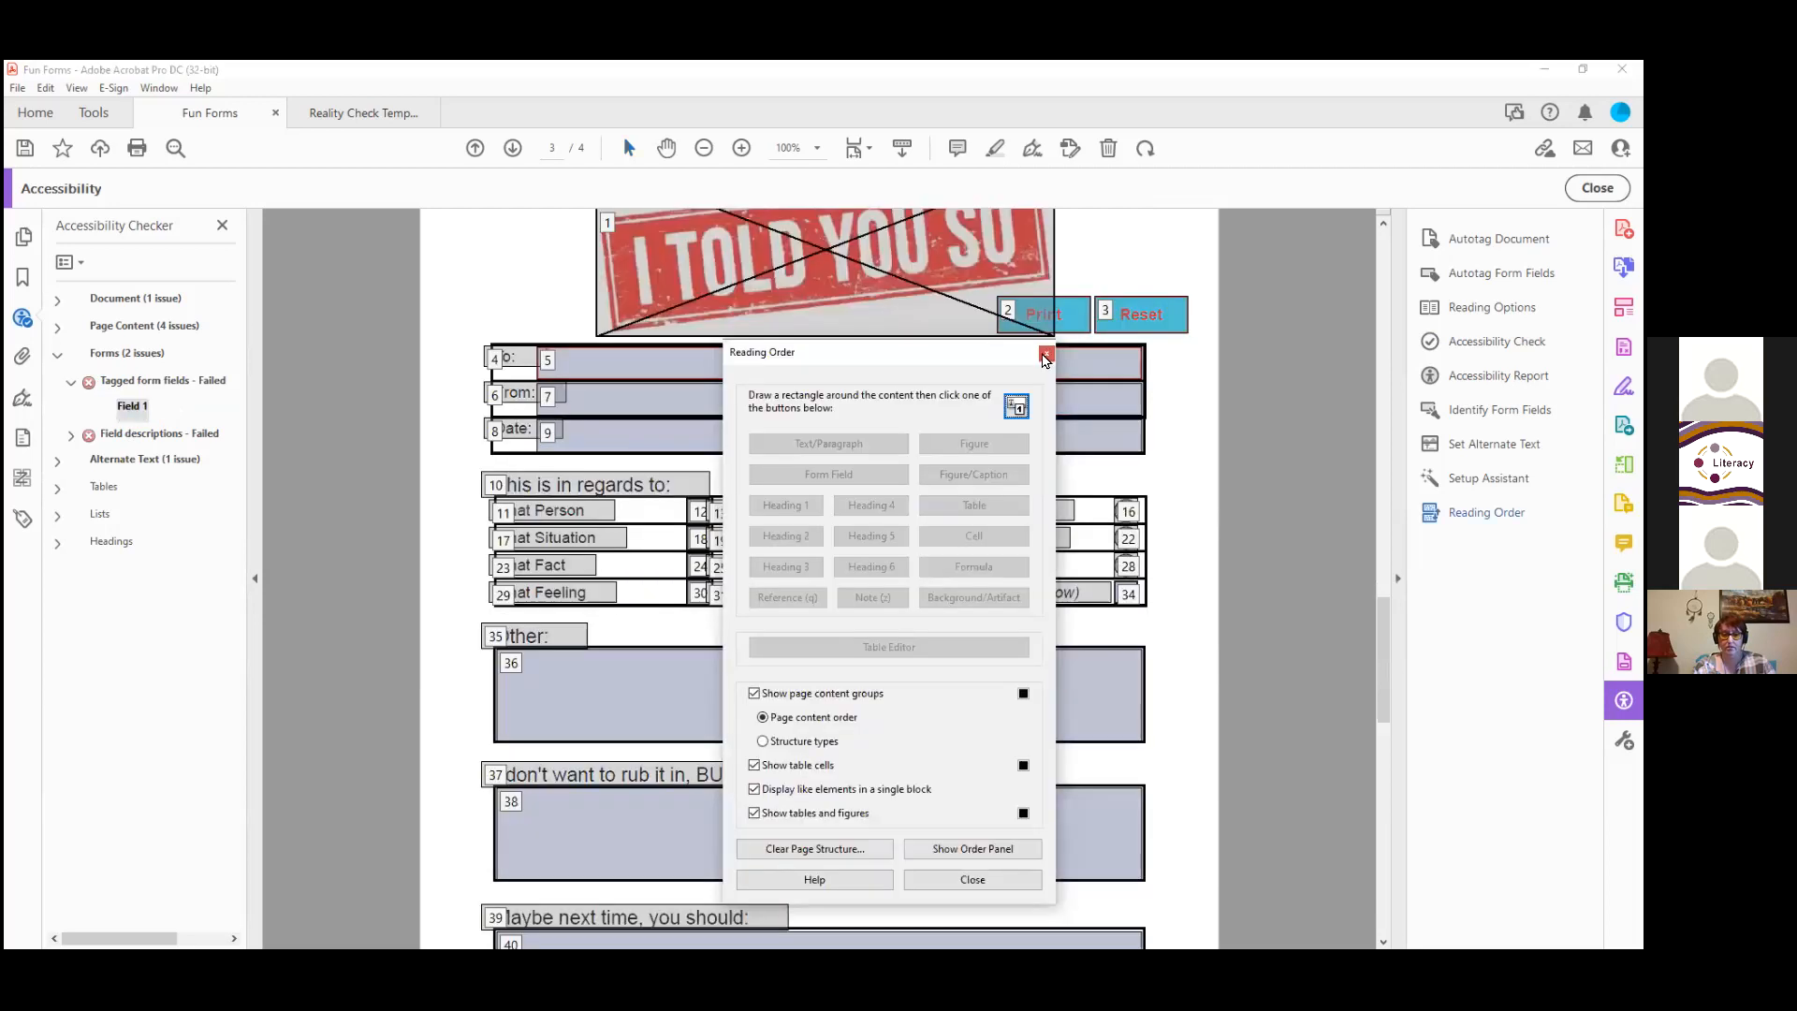
click(132, 405)
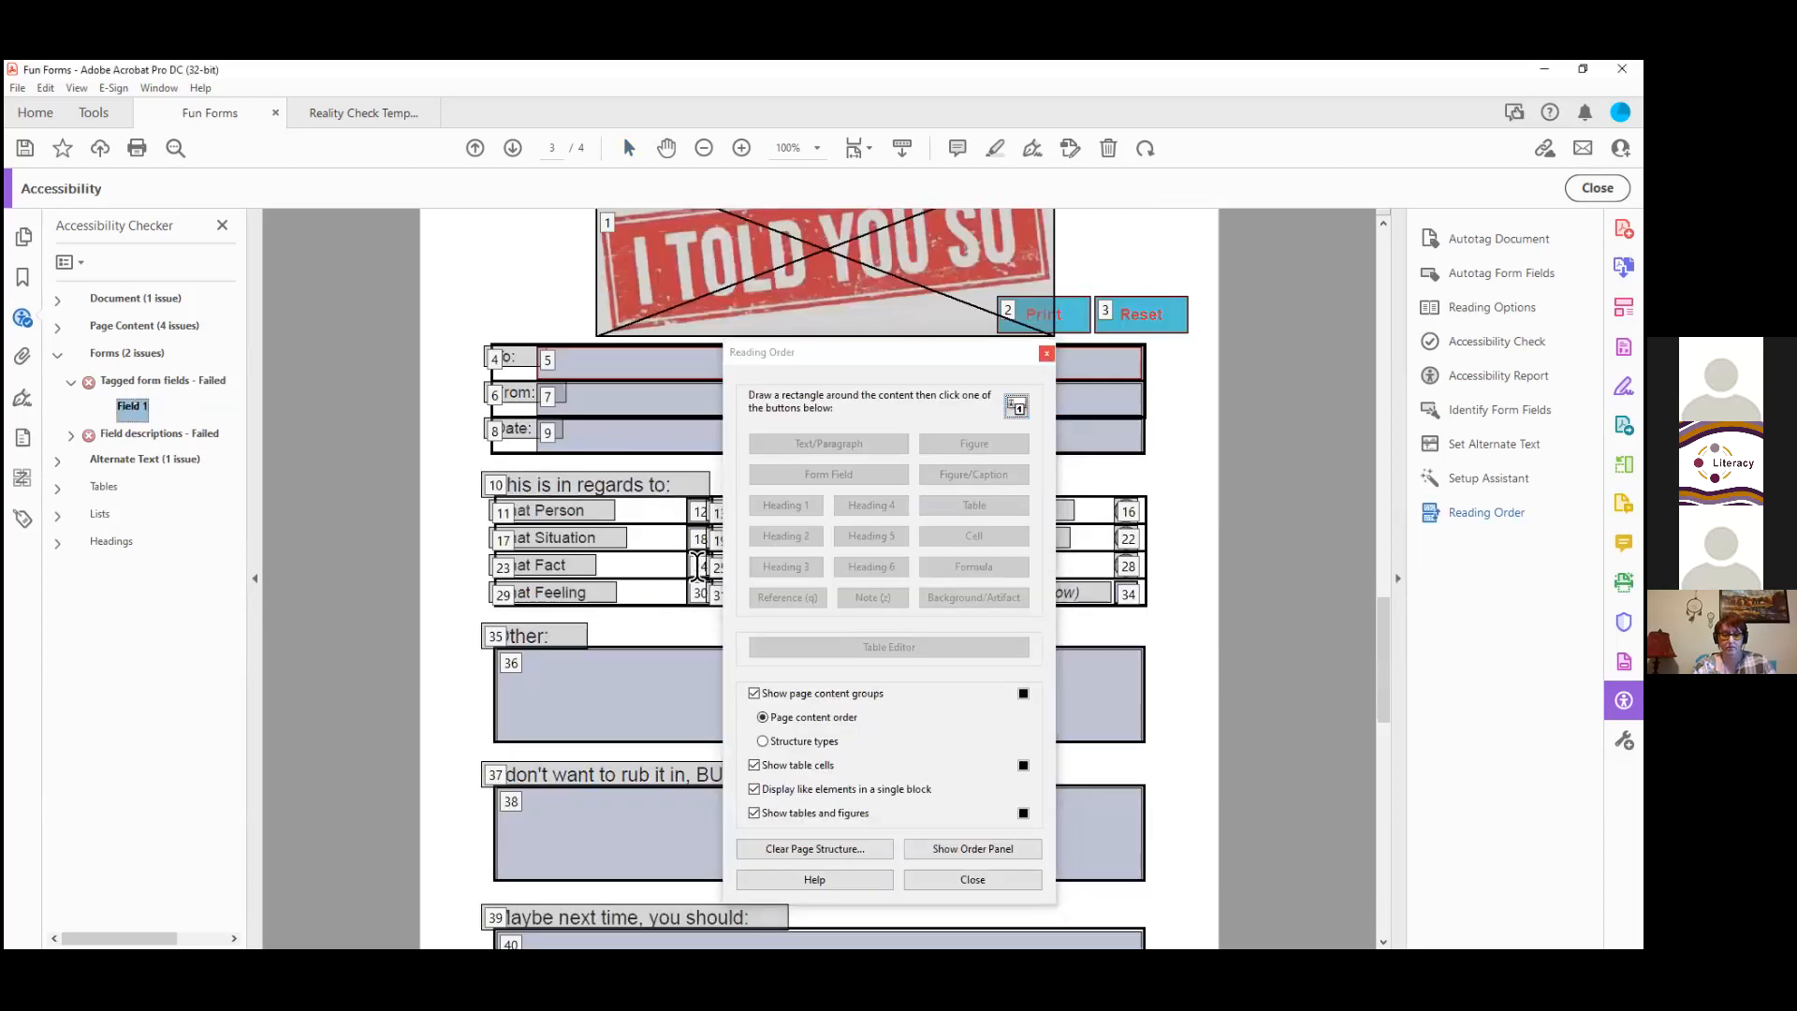
click(1046, 353)
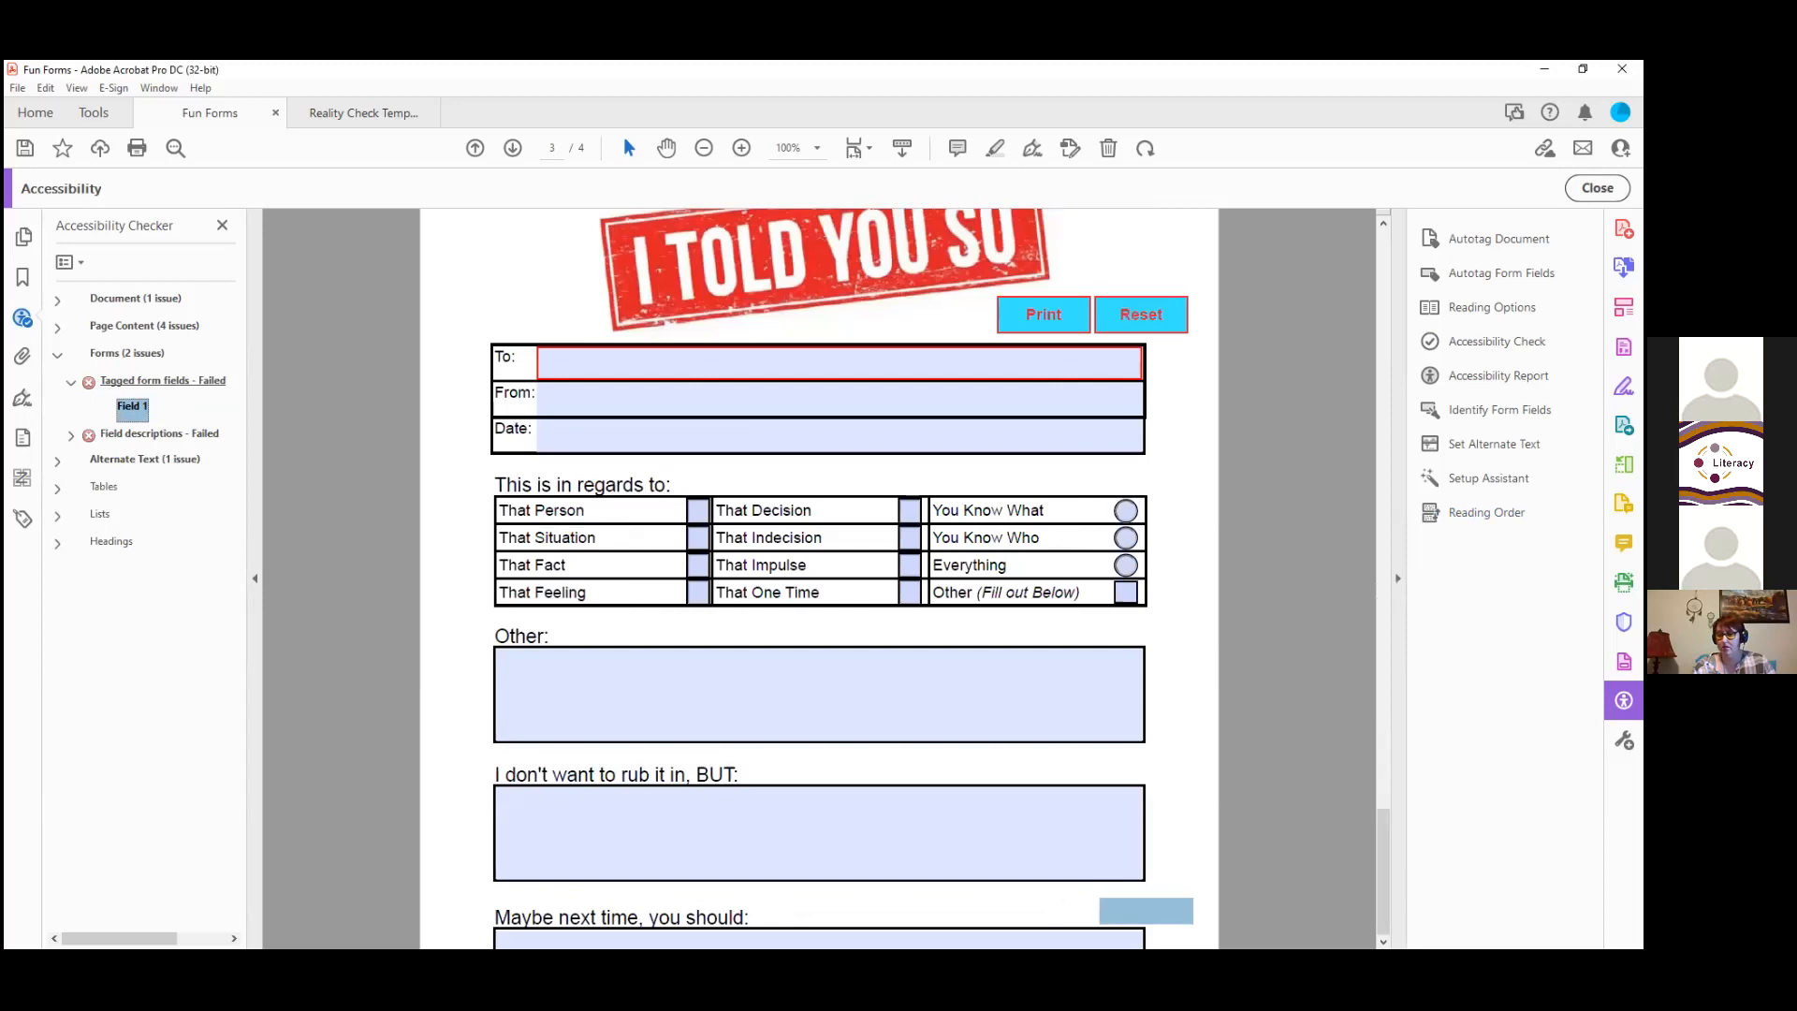
Step: Tag the FINISHED button at the end of page 4 as a form field with Reading Order, and recheck the Tagged form fields rule
scroll(1108, 821, down, 5)
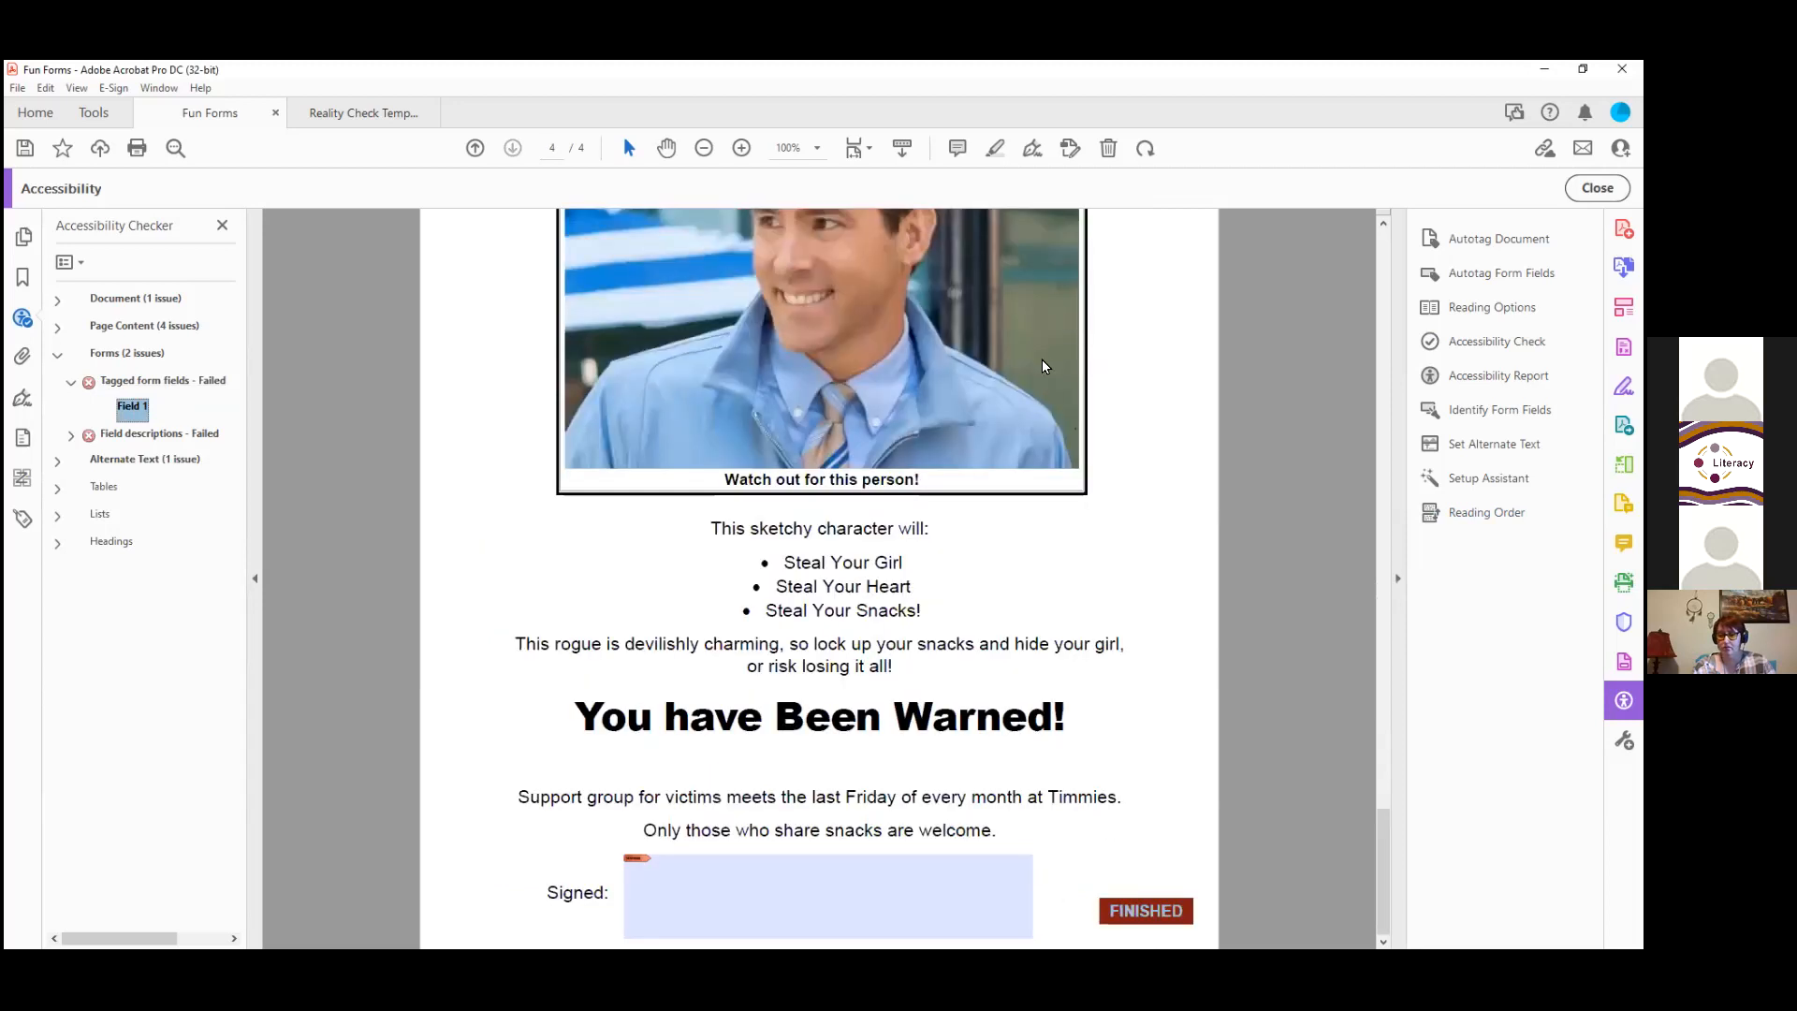
scroll(1199, 857, down, 3)
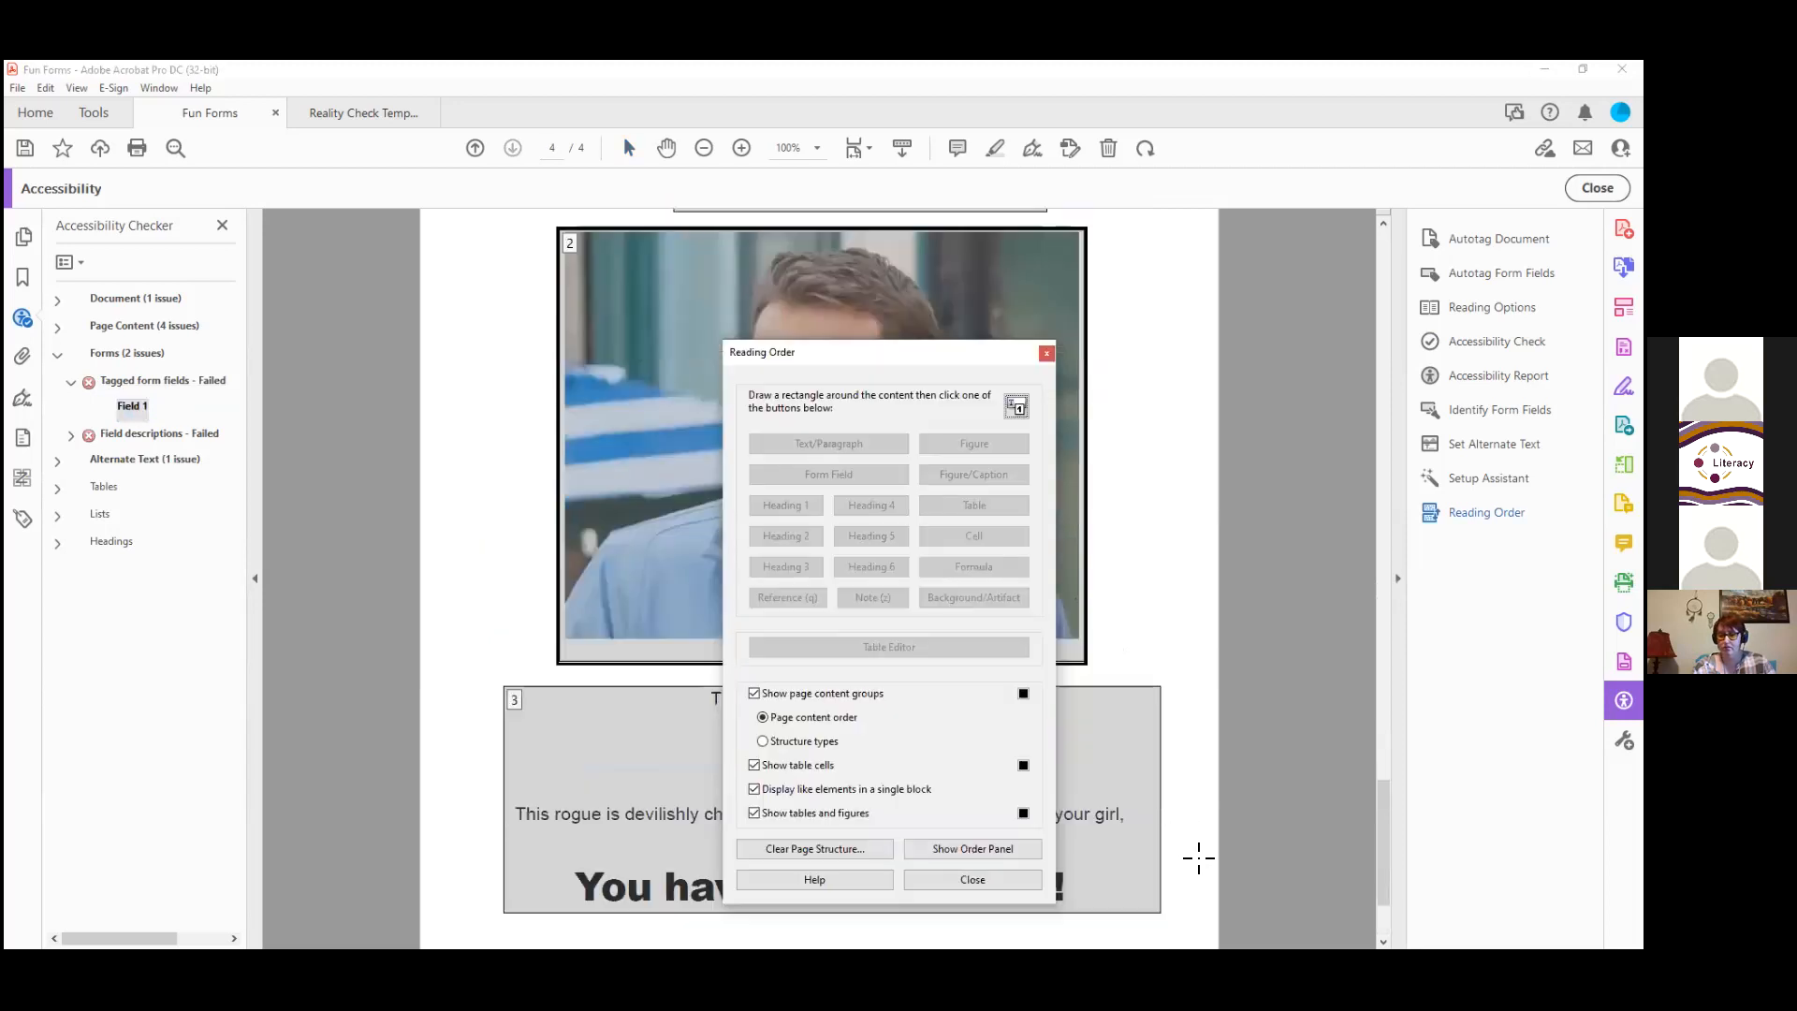
scroll(1207, 869, down, 3)
click(1180, 921)
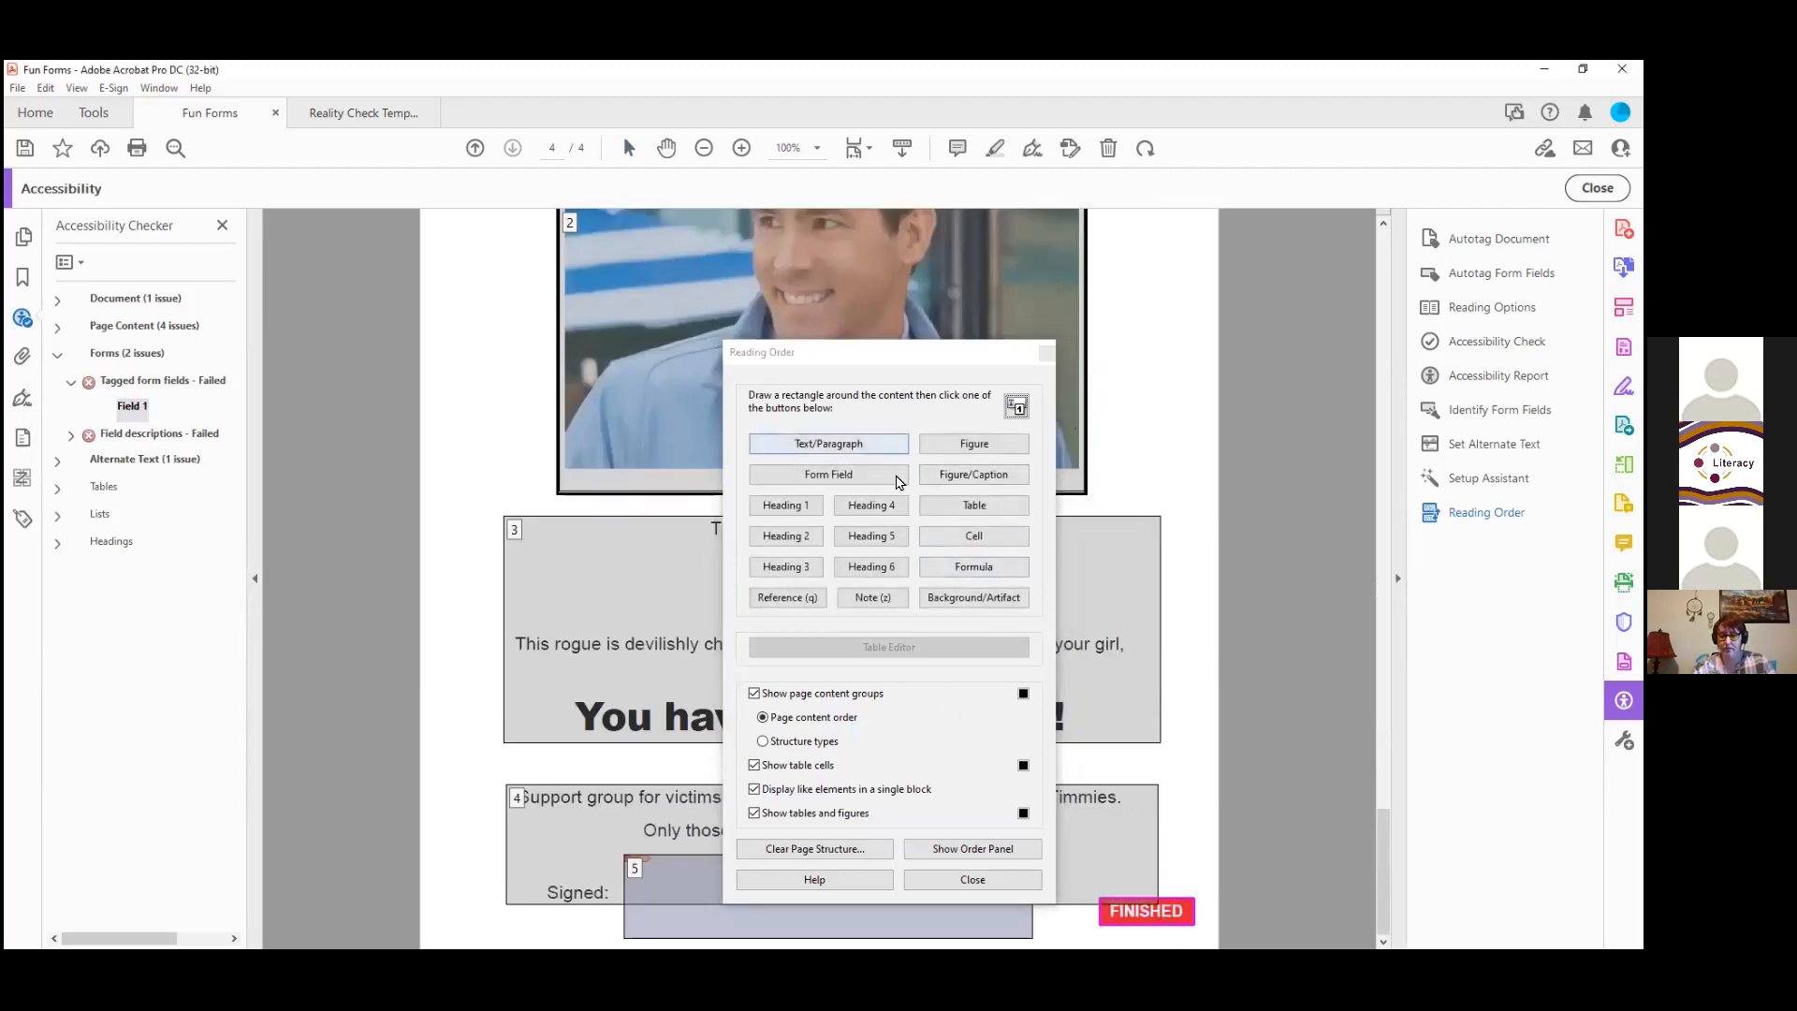
click(878, 476)
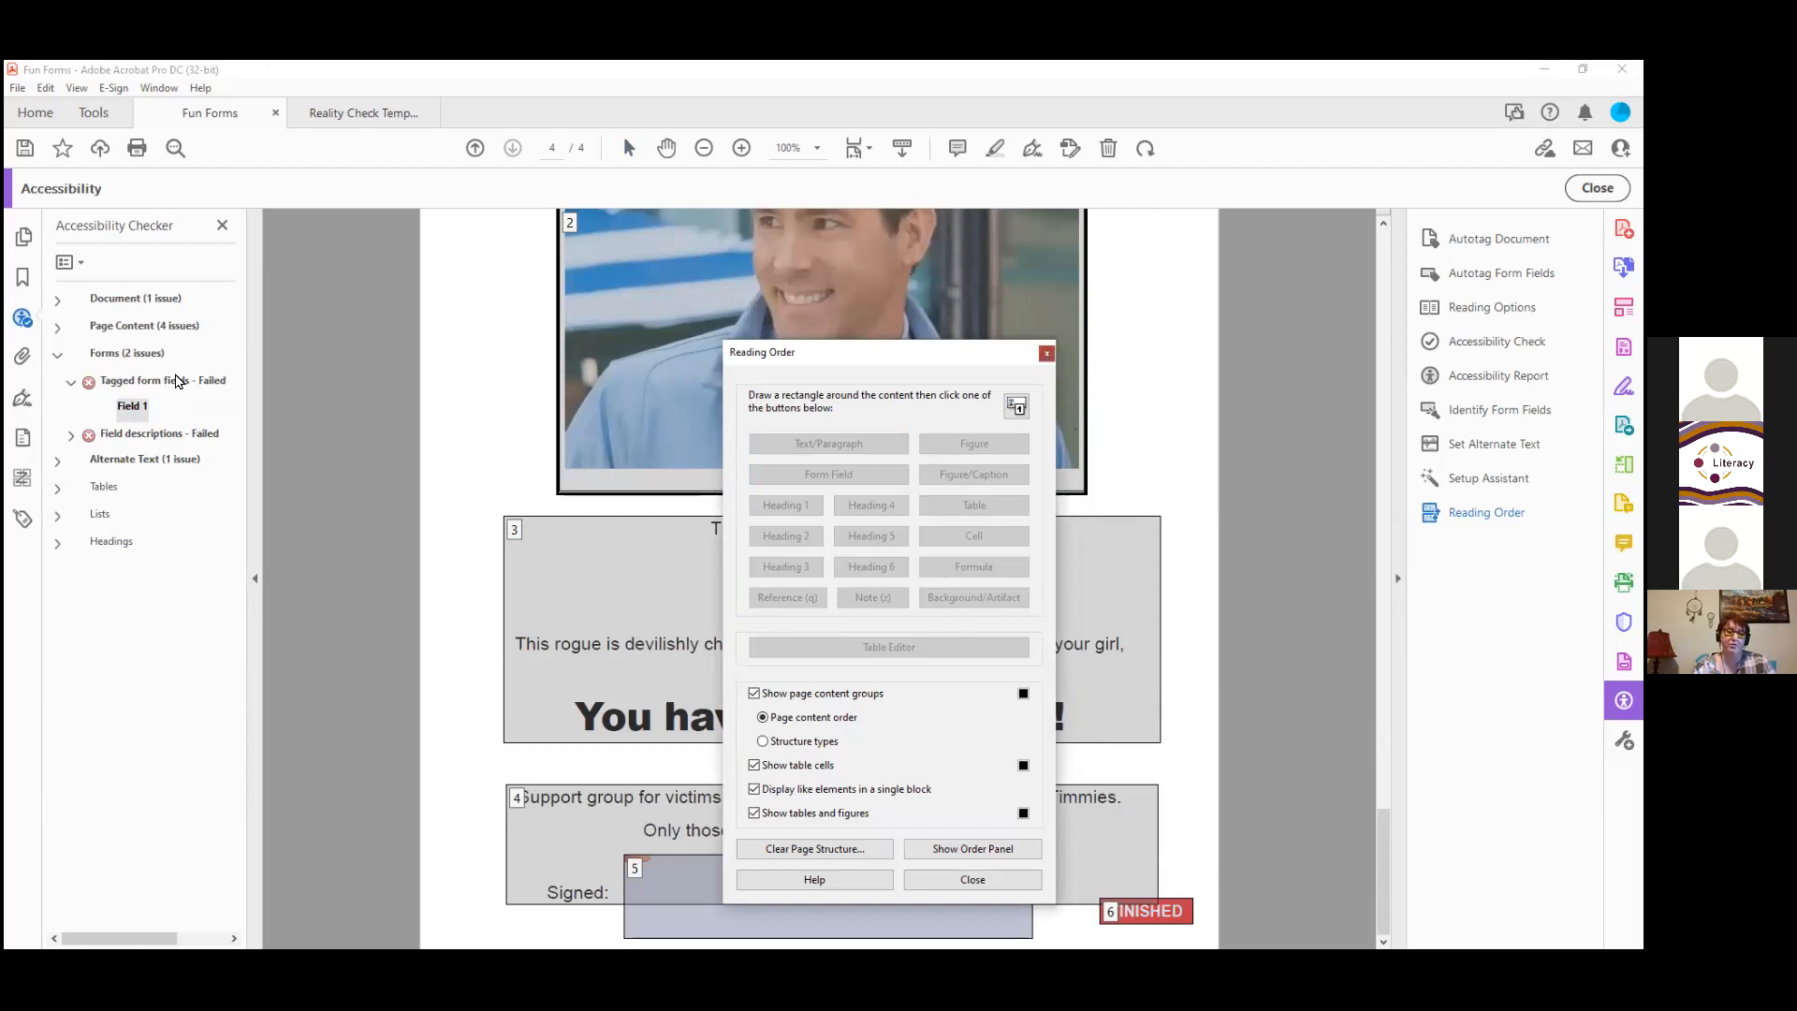
right_click(176, 378)
click(208, 444)
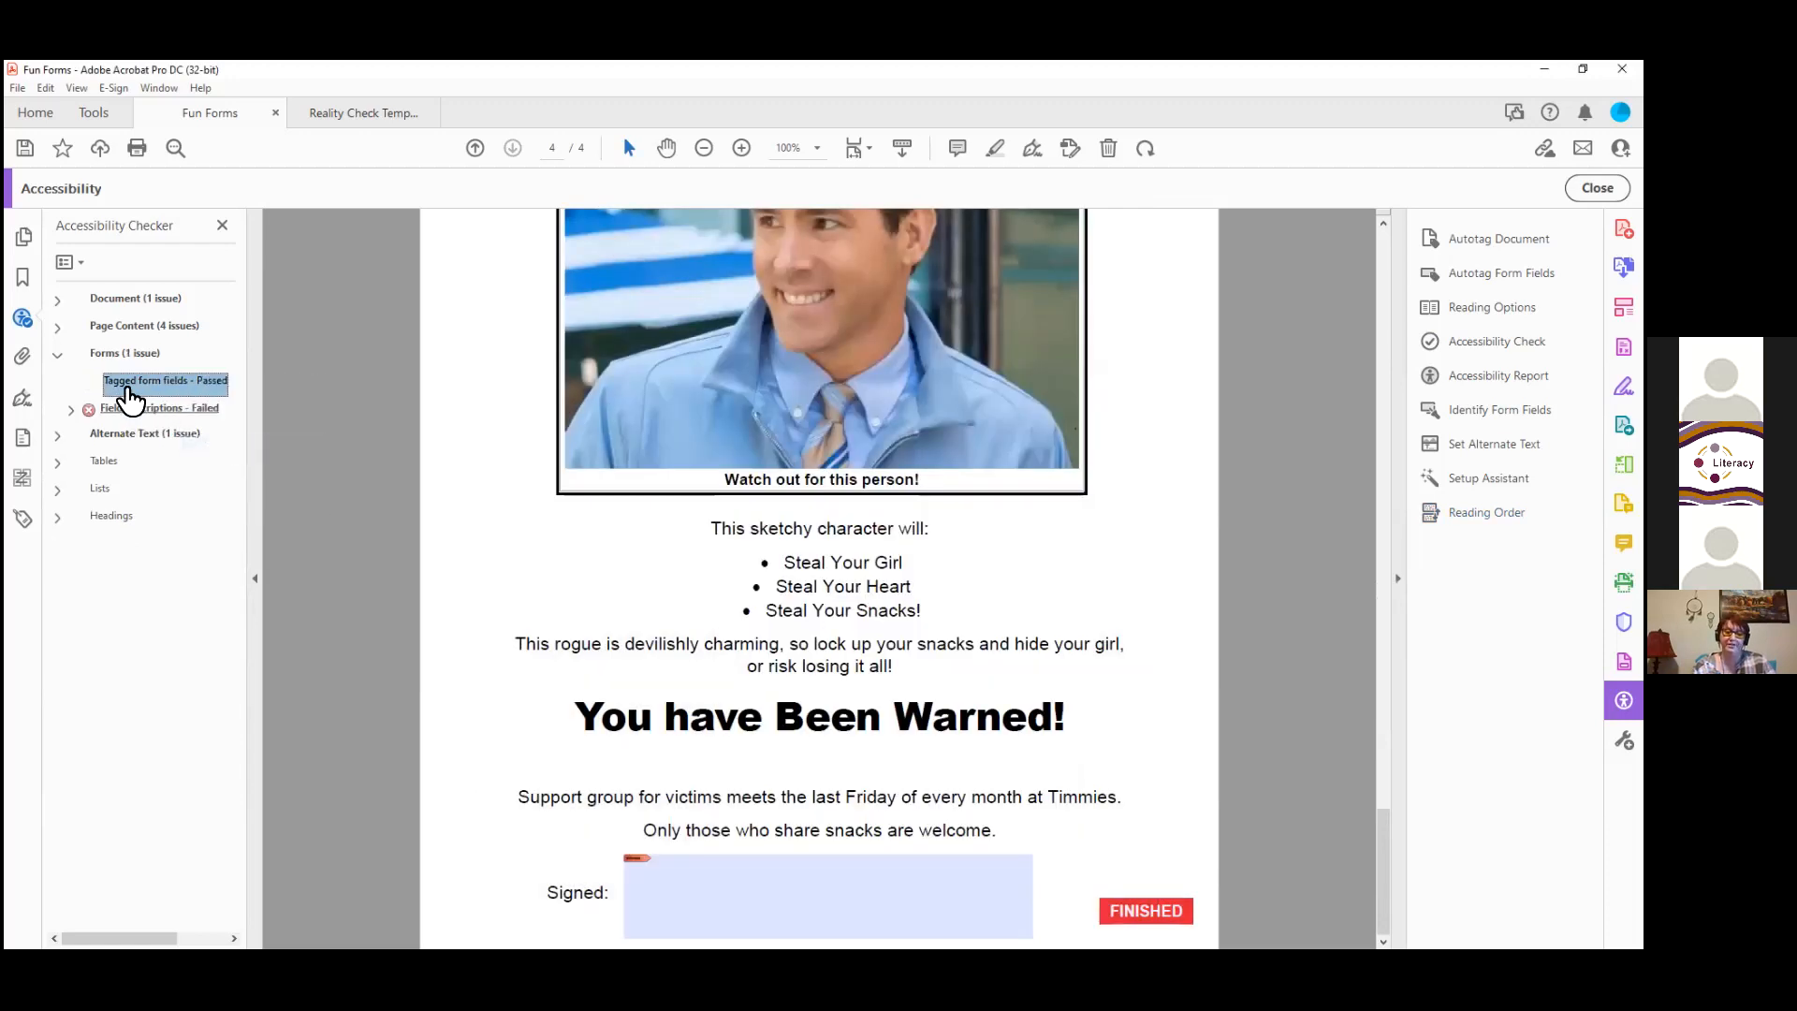
Step: Expand the failed Field descriptions rule and locate its Field 1 in the document
click(71, 409)
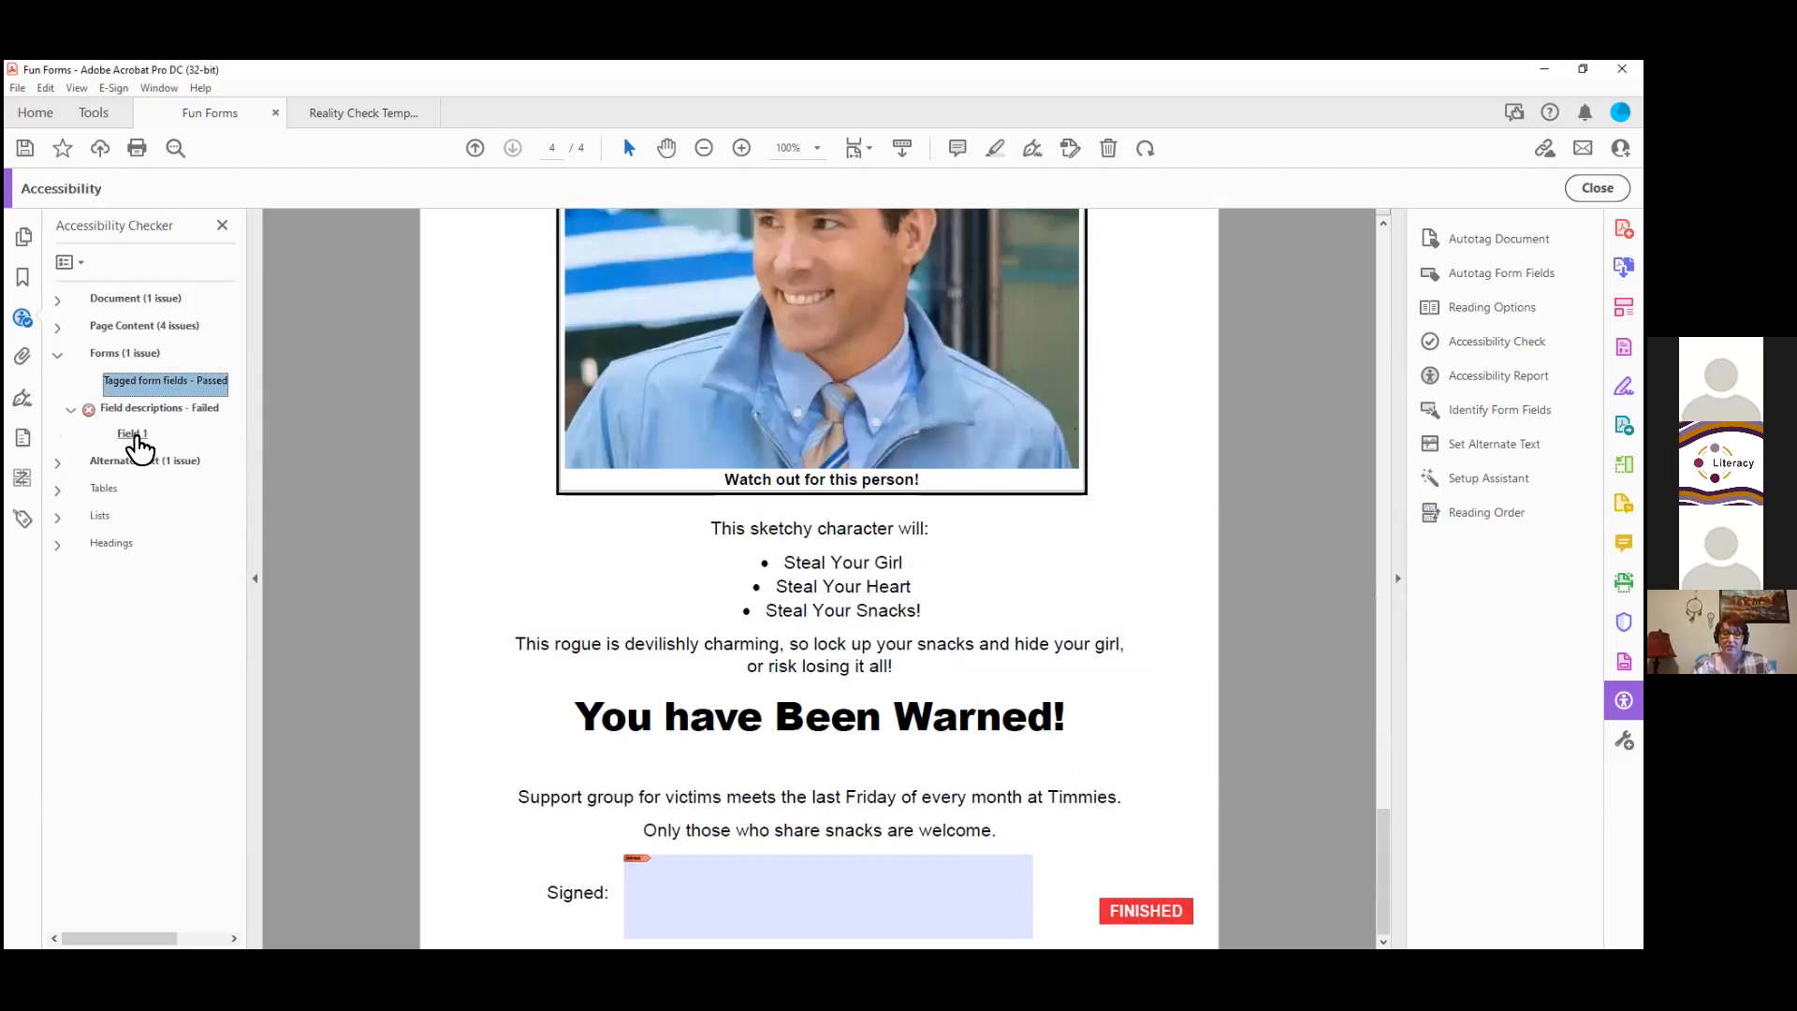
click(137, 436)
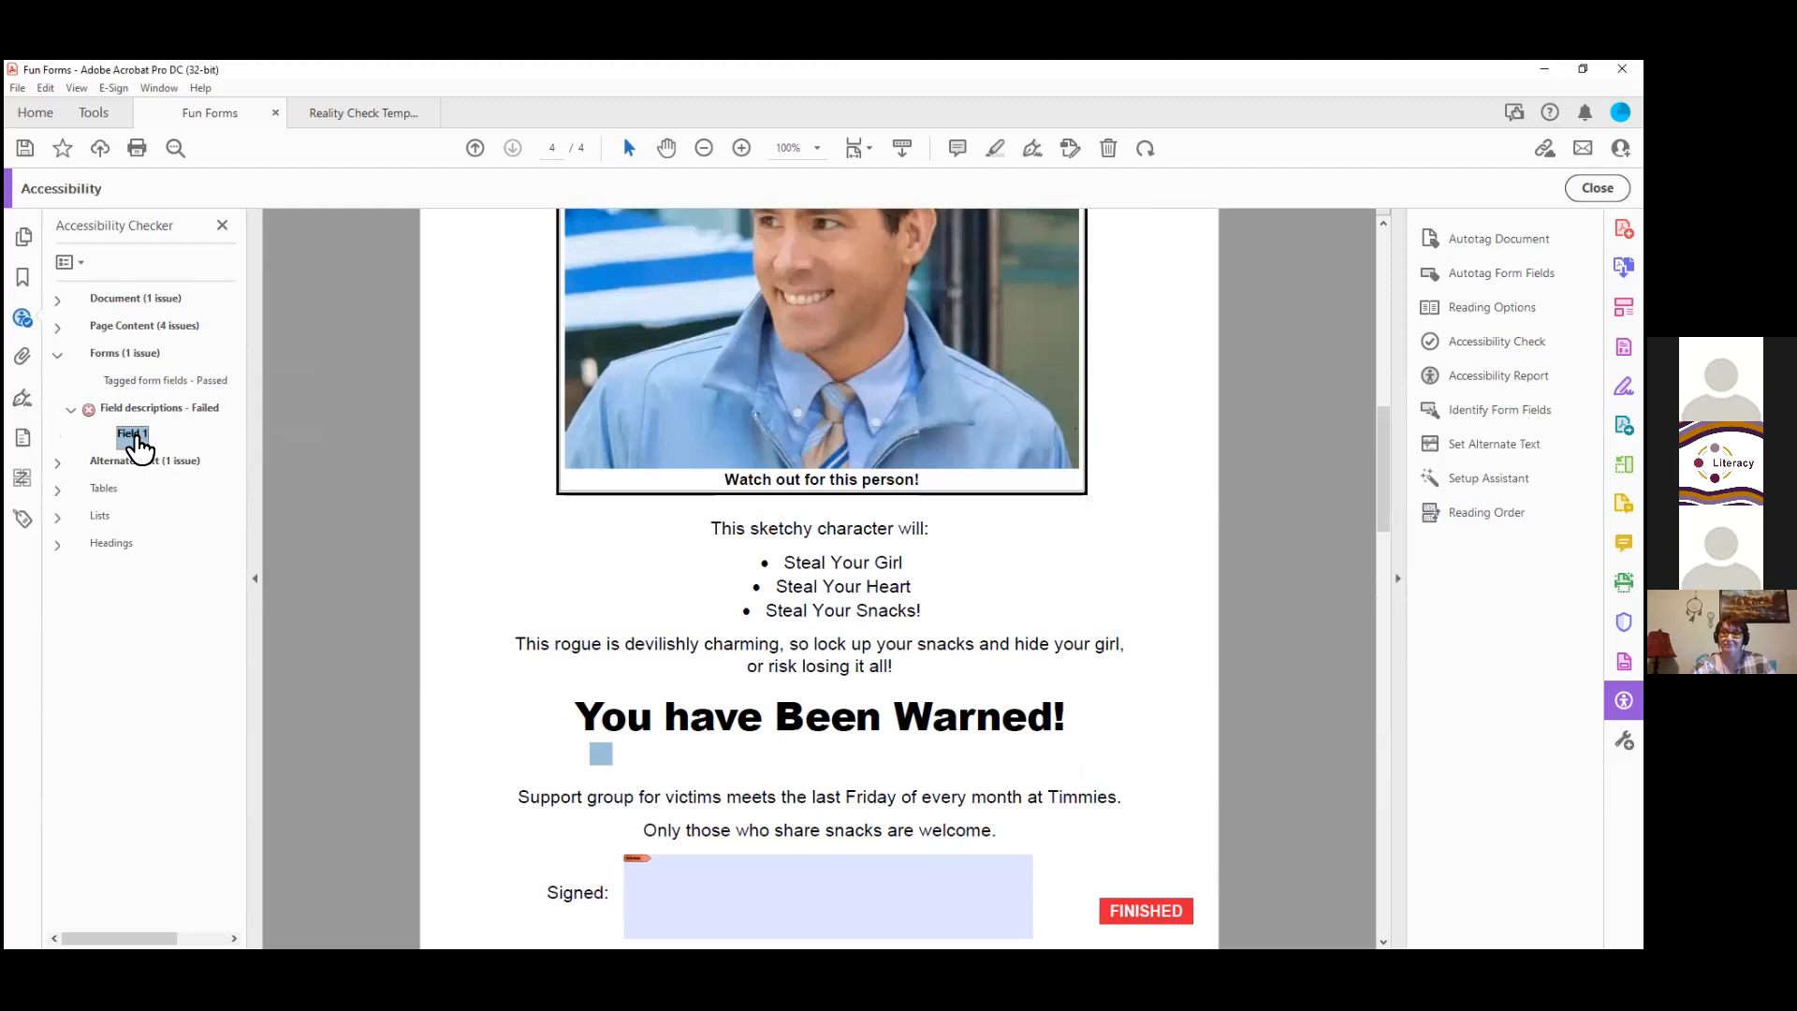
right_click(141, 436)
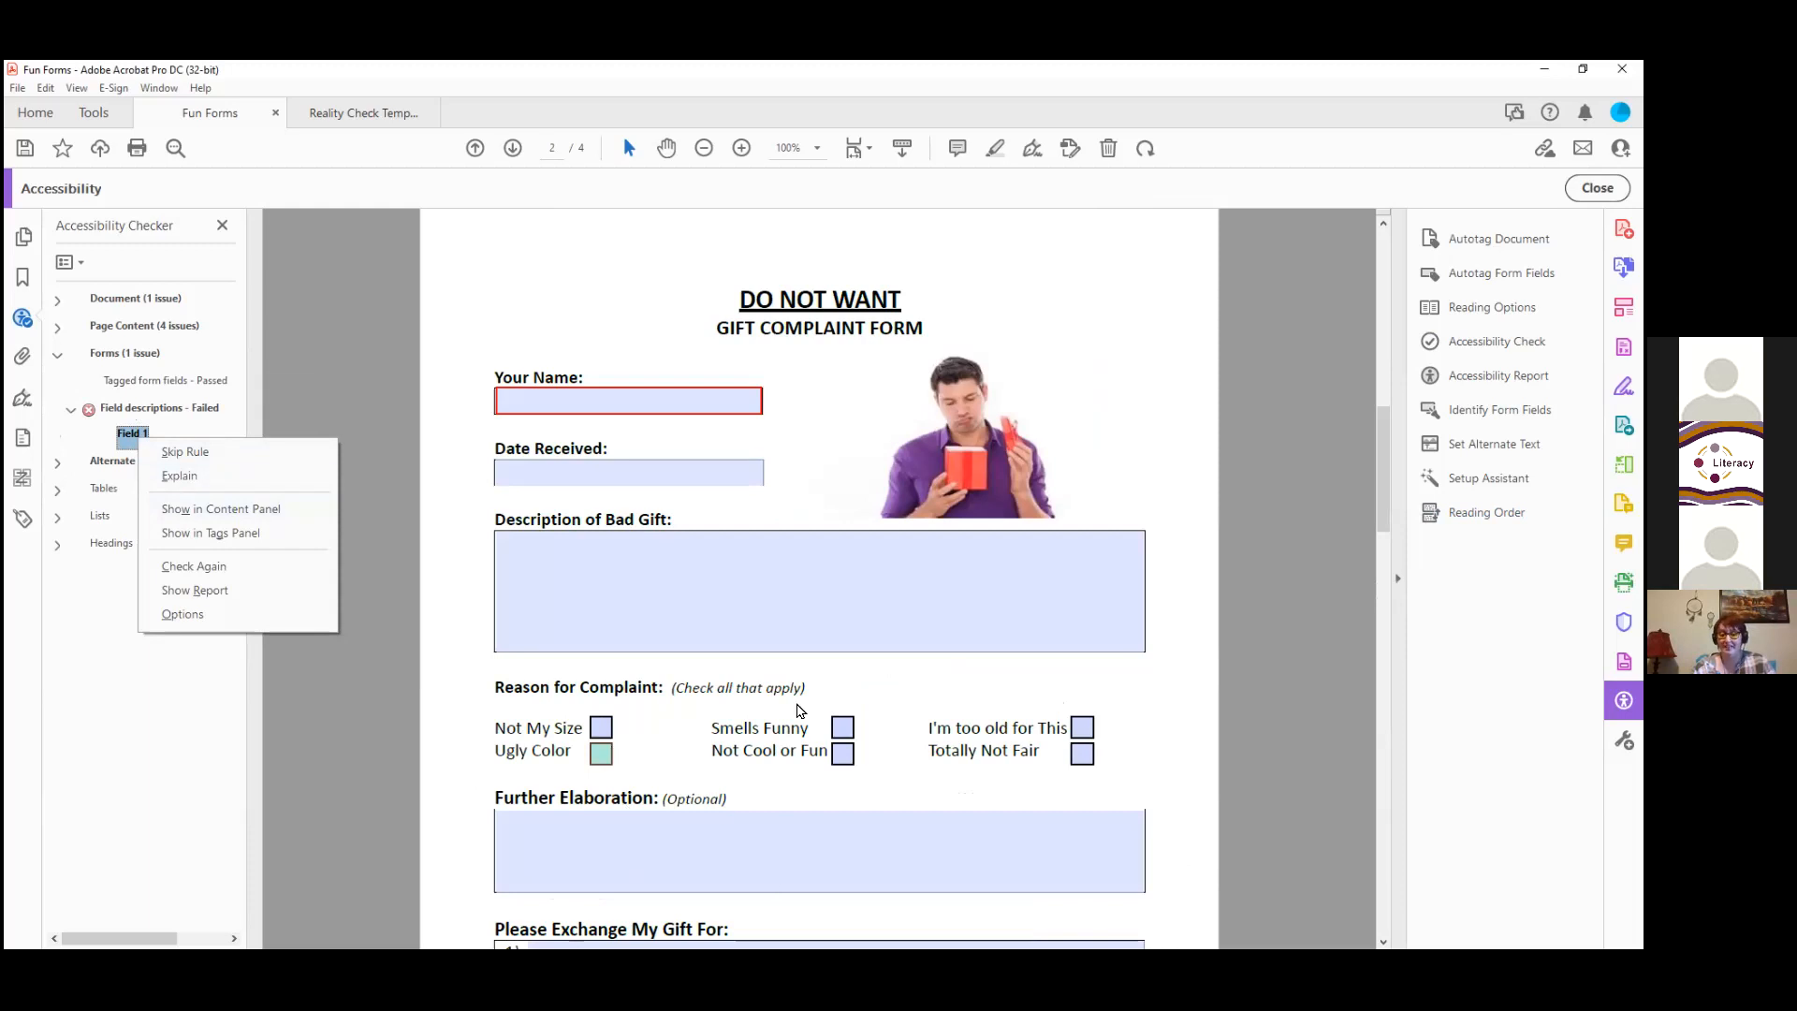
key(Escape)
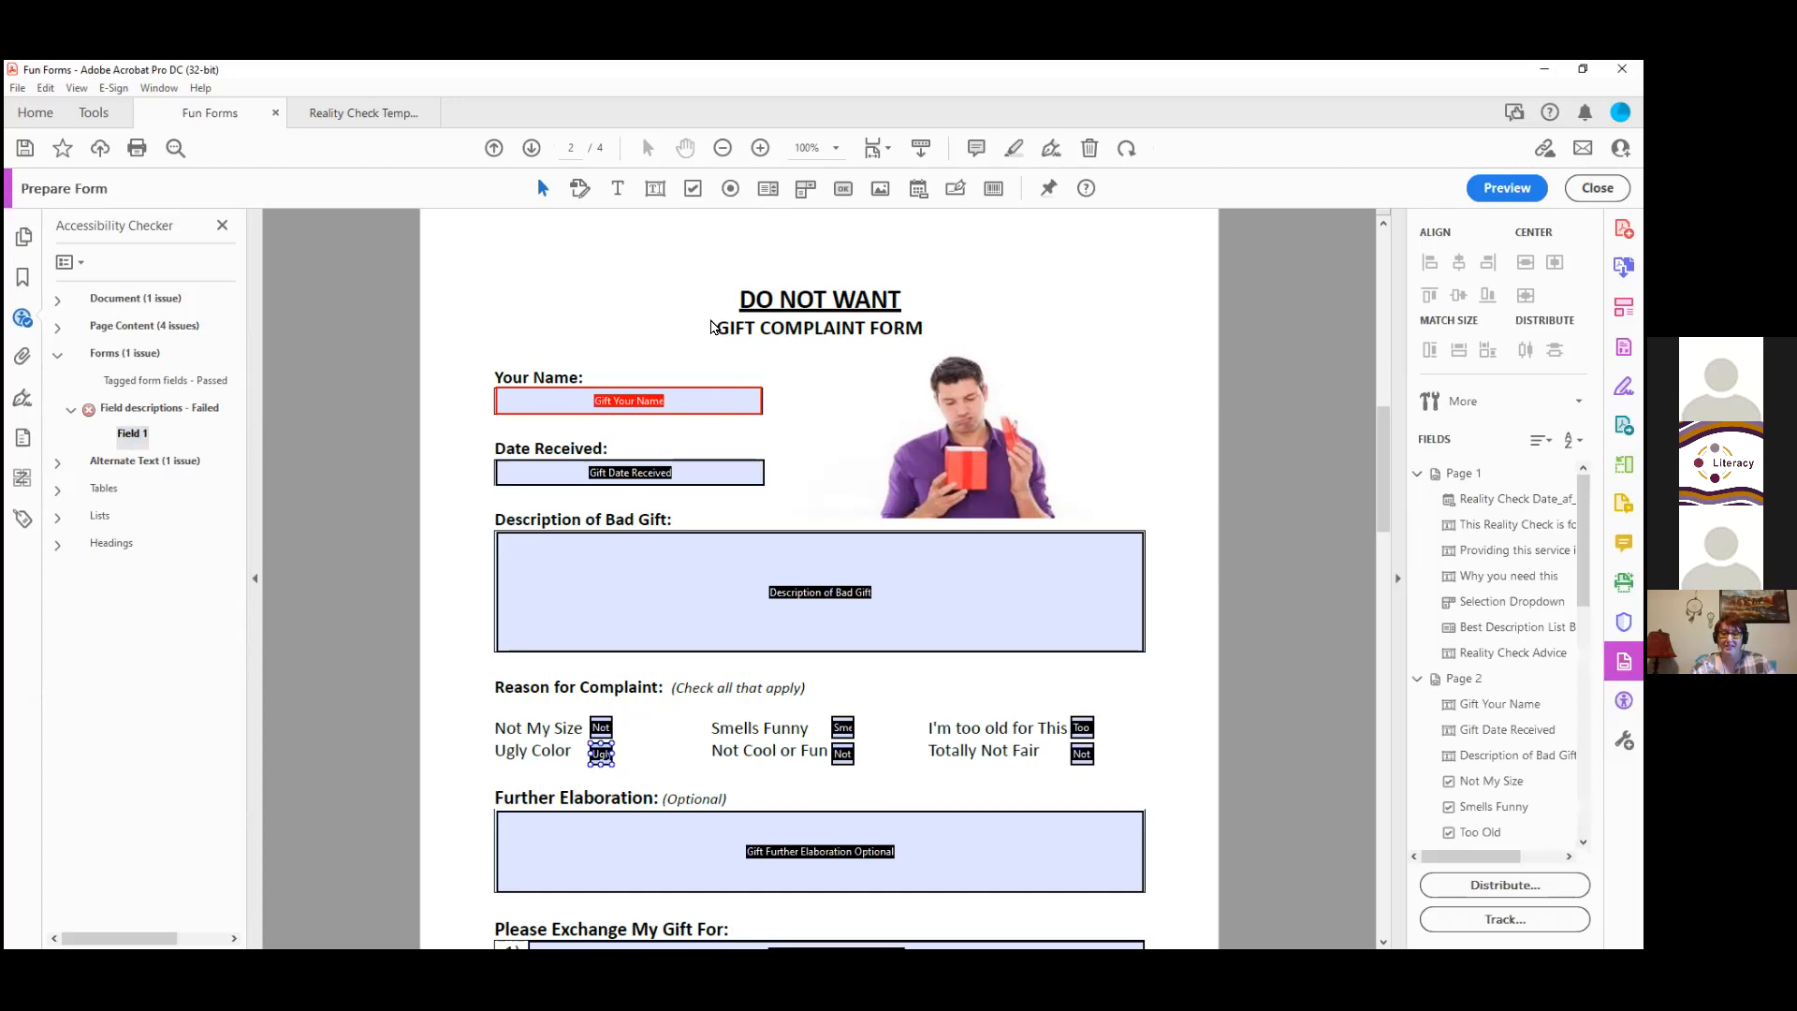
Step: Set the Ugly Color check box's tooltip to "Select Ugly Color" and recheck the Field descriptions rule
right_click(602, 755)
click(712, 322)
key(Tab)
text(Select Ugly)
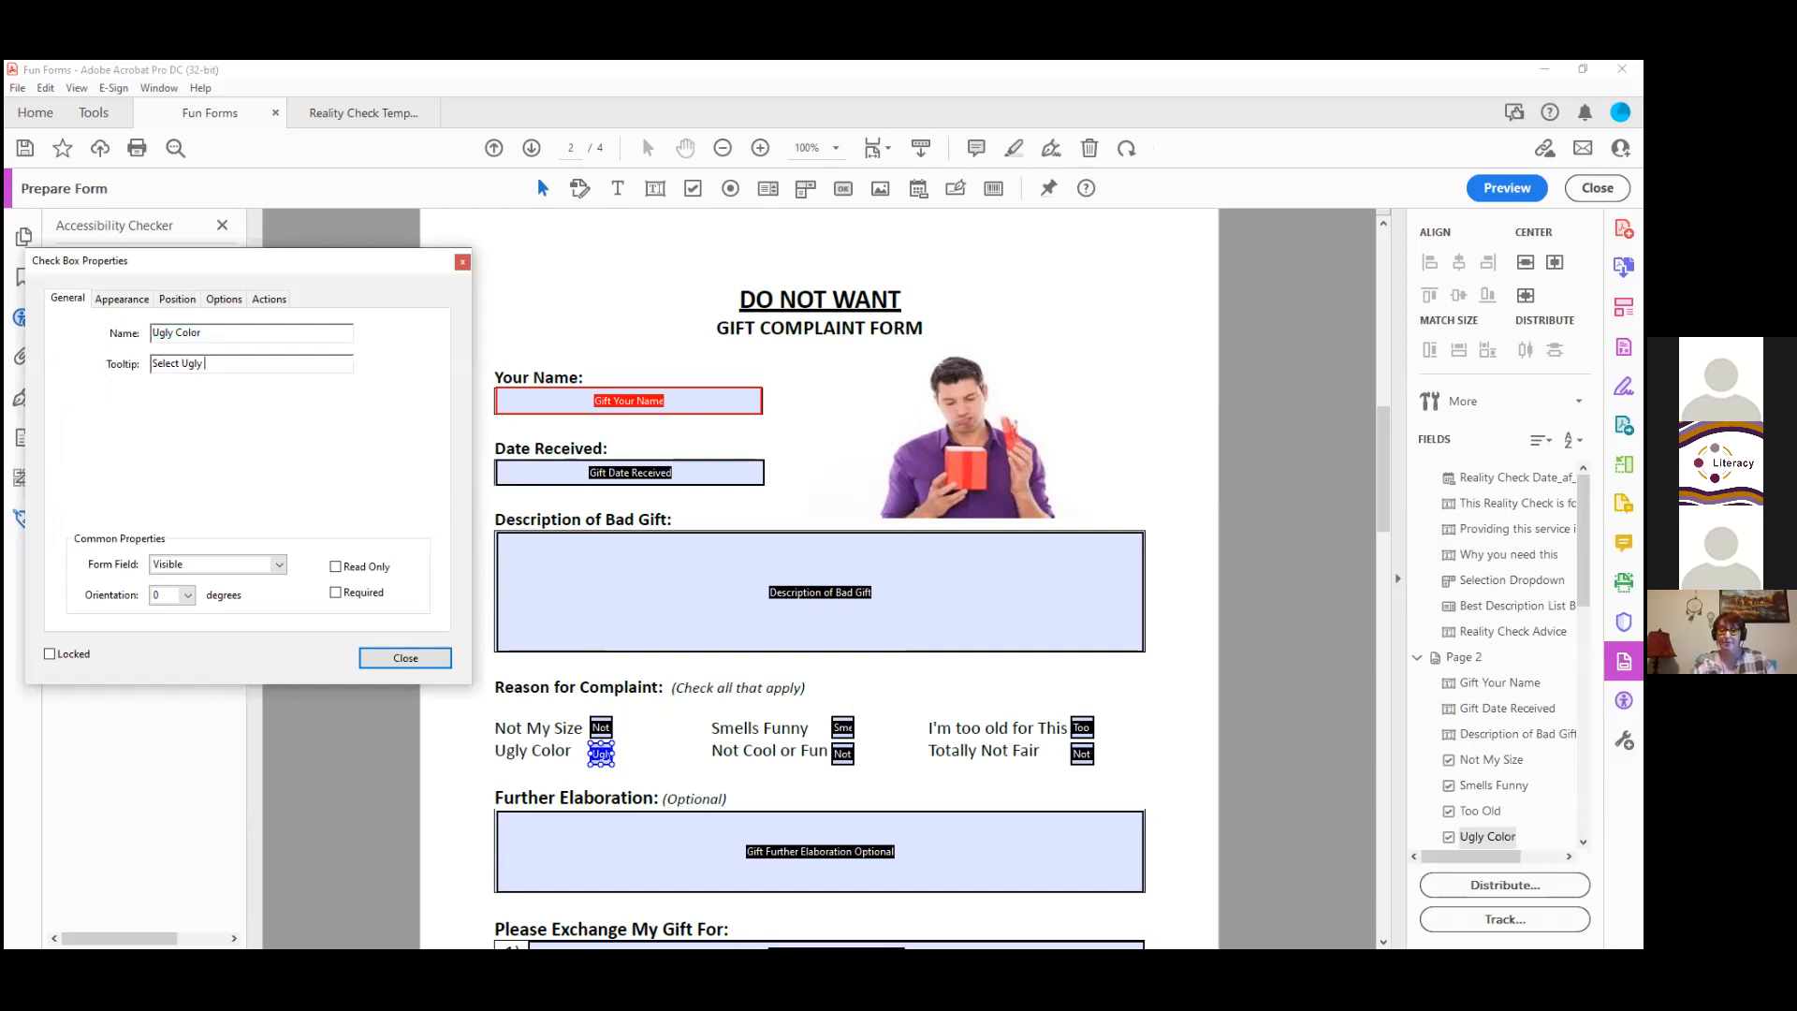
text( Color)
click(411, 657)
right_click(94, 411)
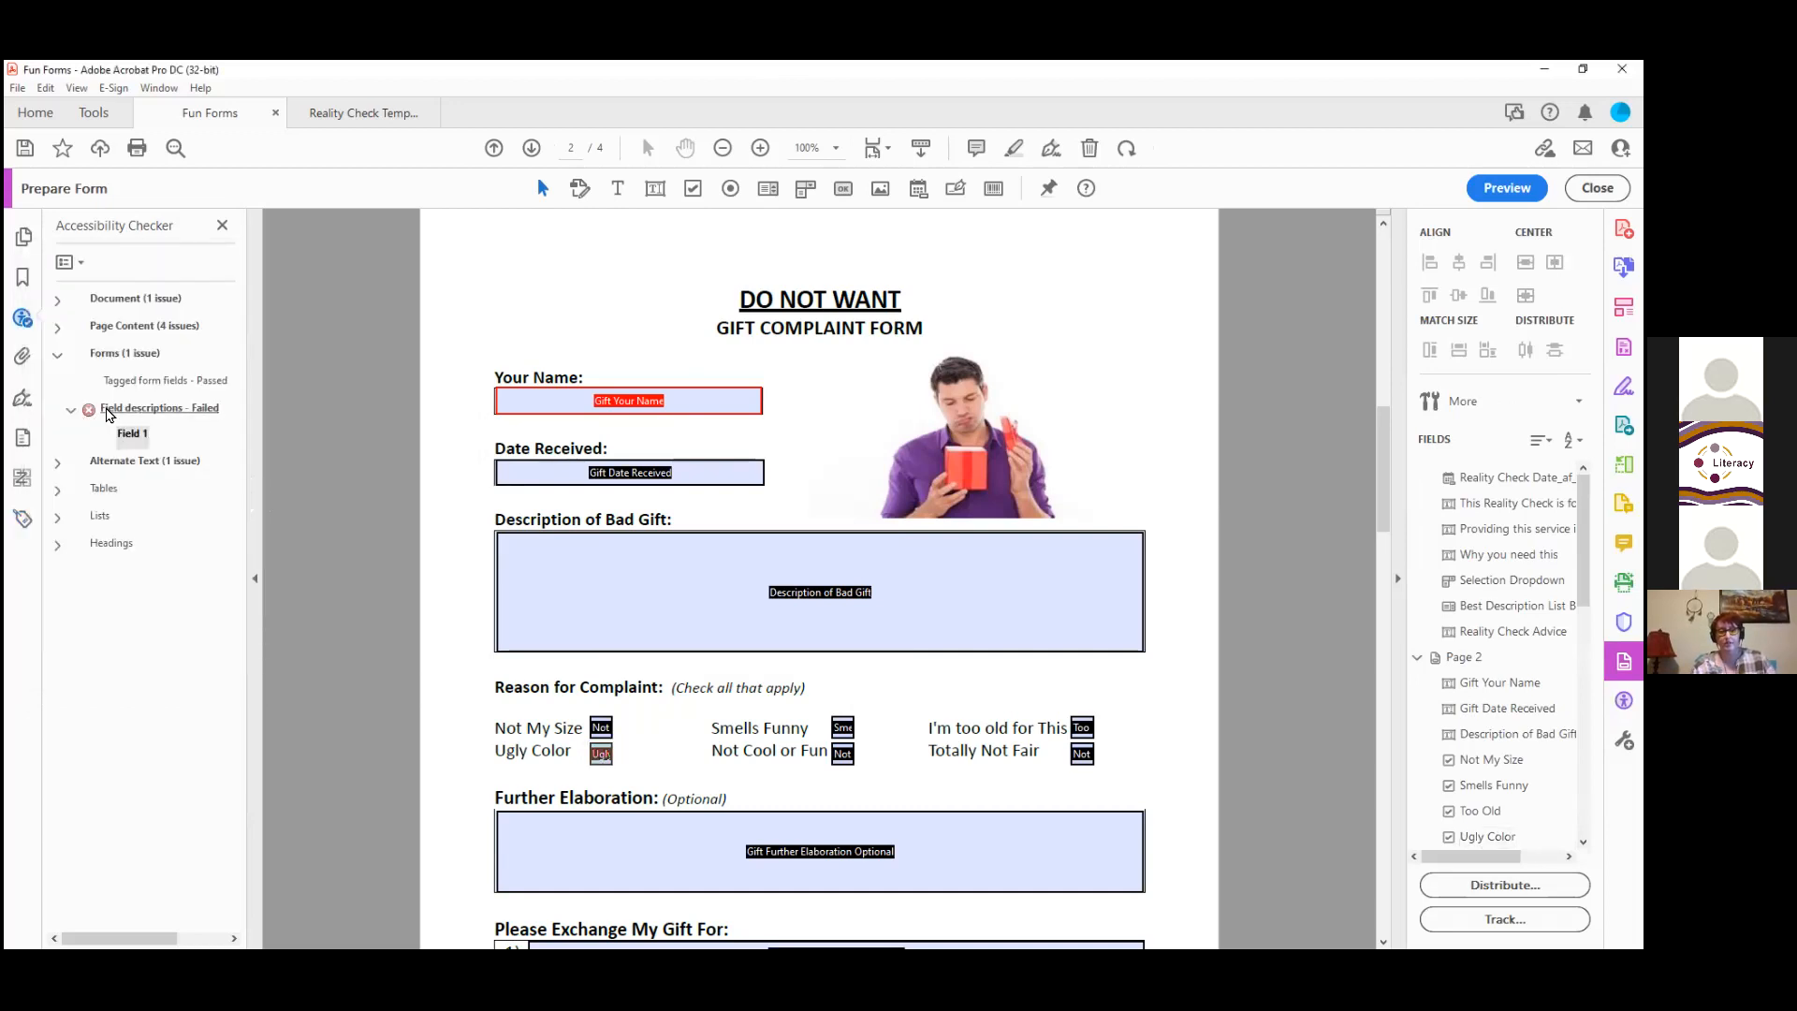
click(196, 477)
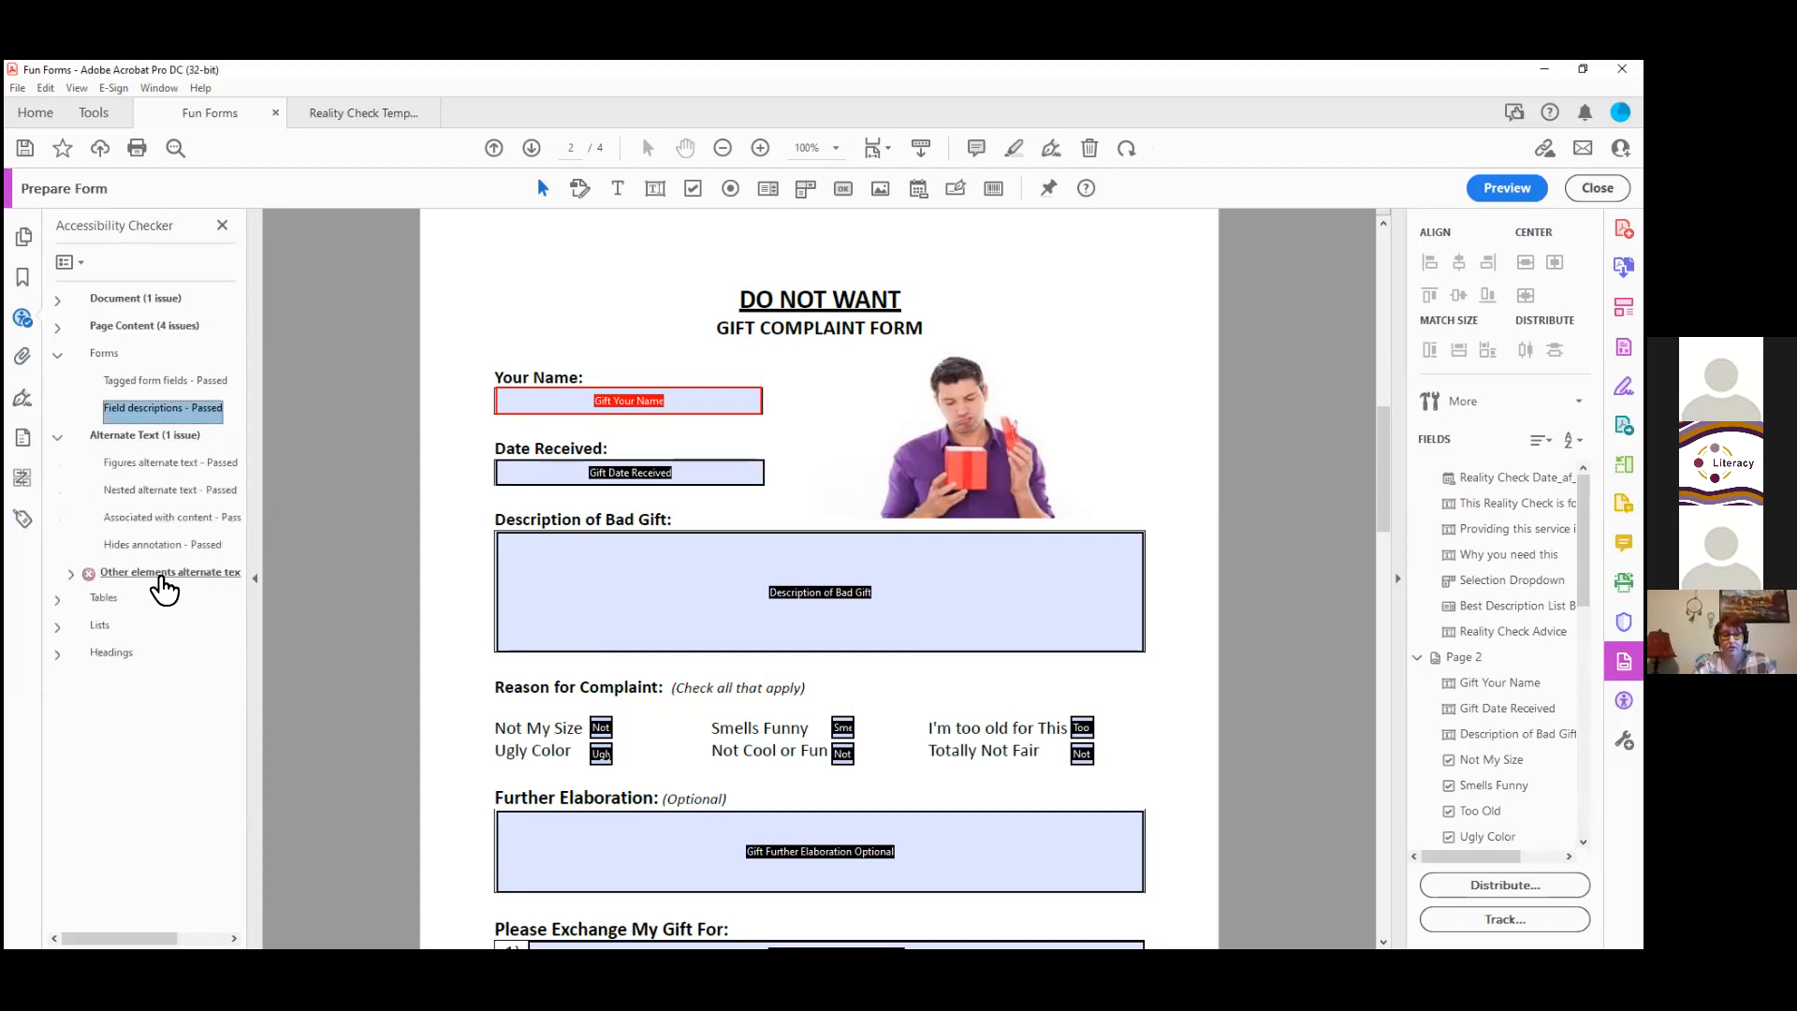
Step: Locate Element 1 of the Other elements alternate text rule and tag the Reality Check stamp image as a Figure with Reading Order
click(71, 575)
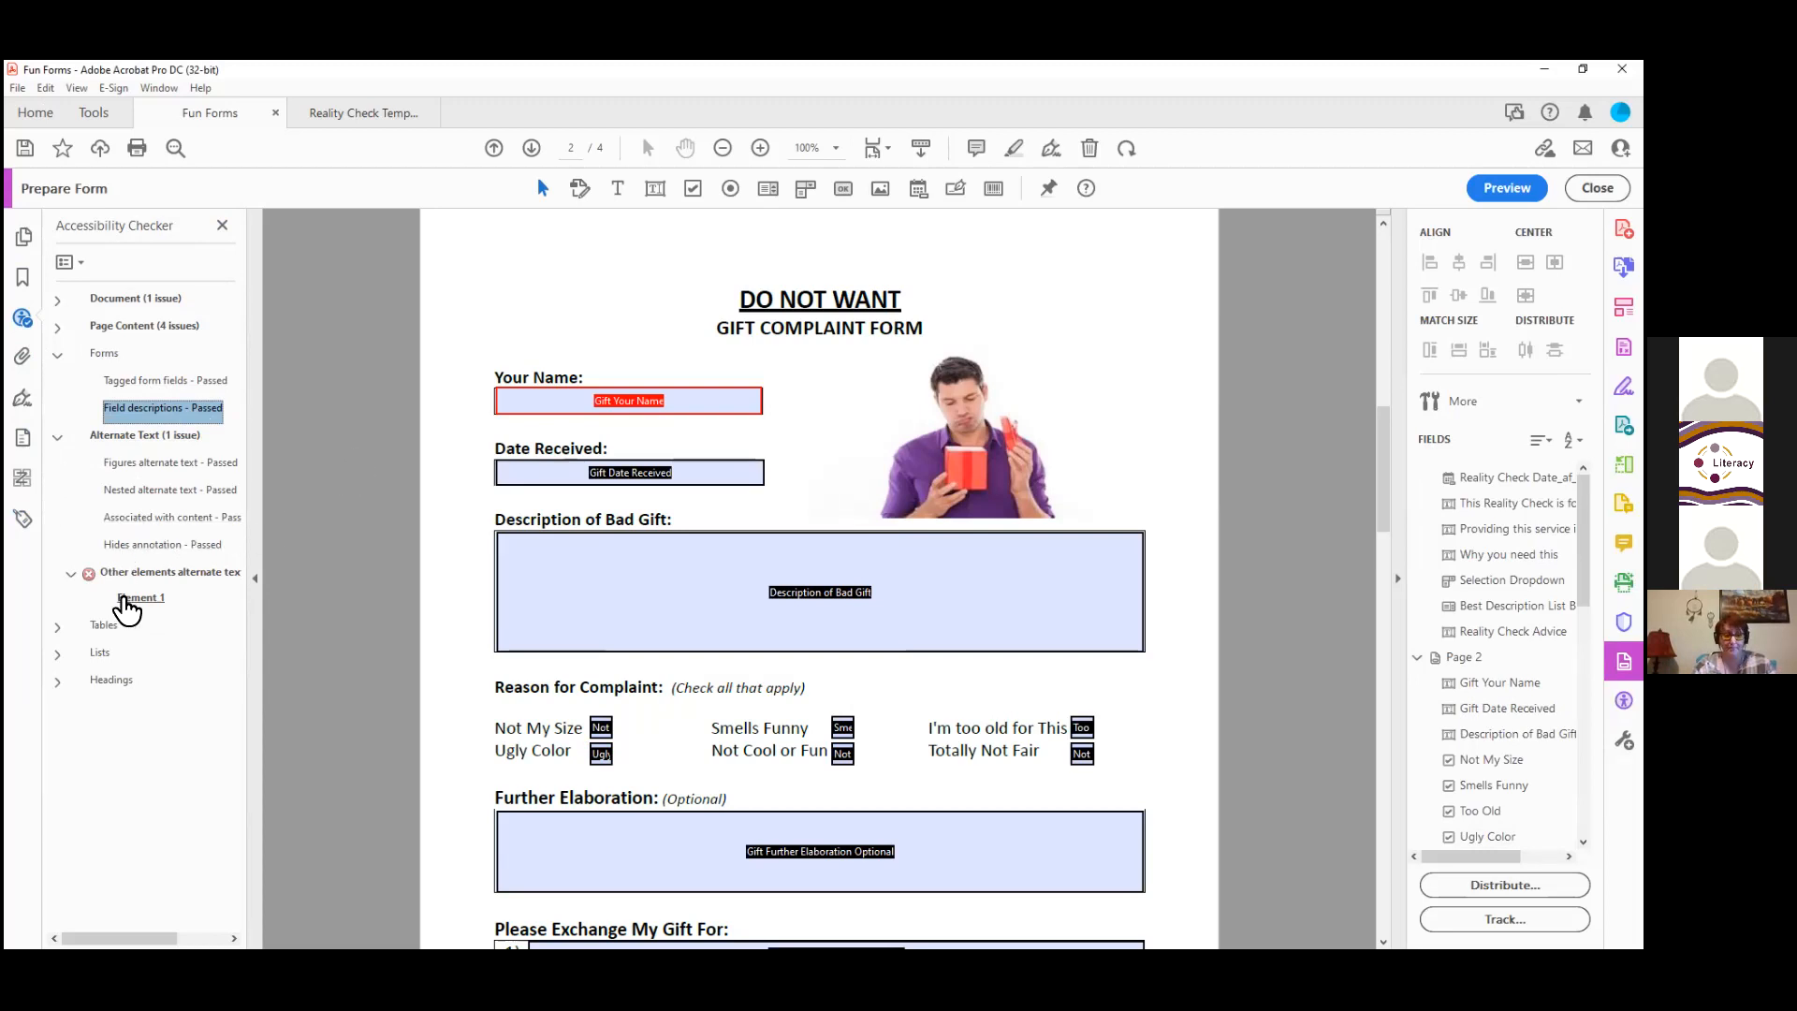
click(138, 599)
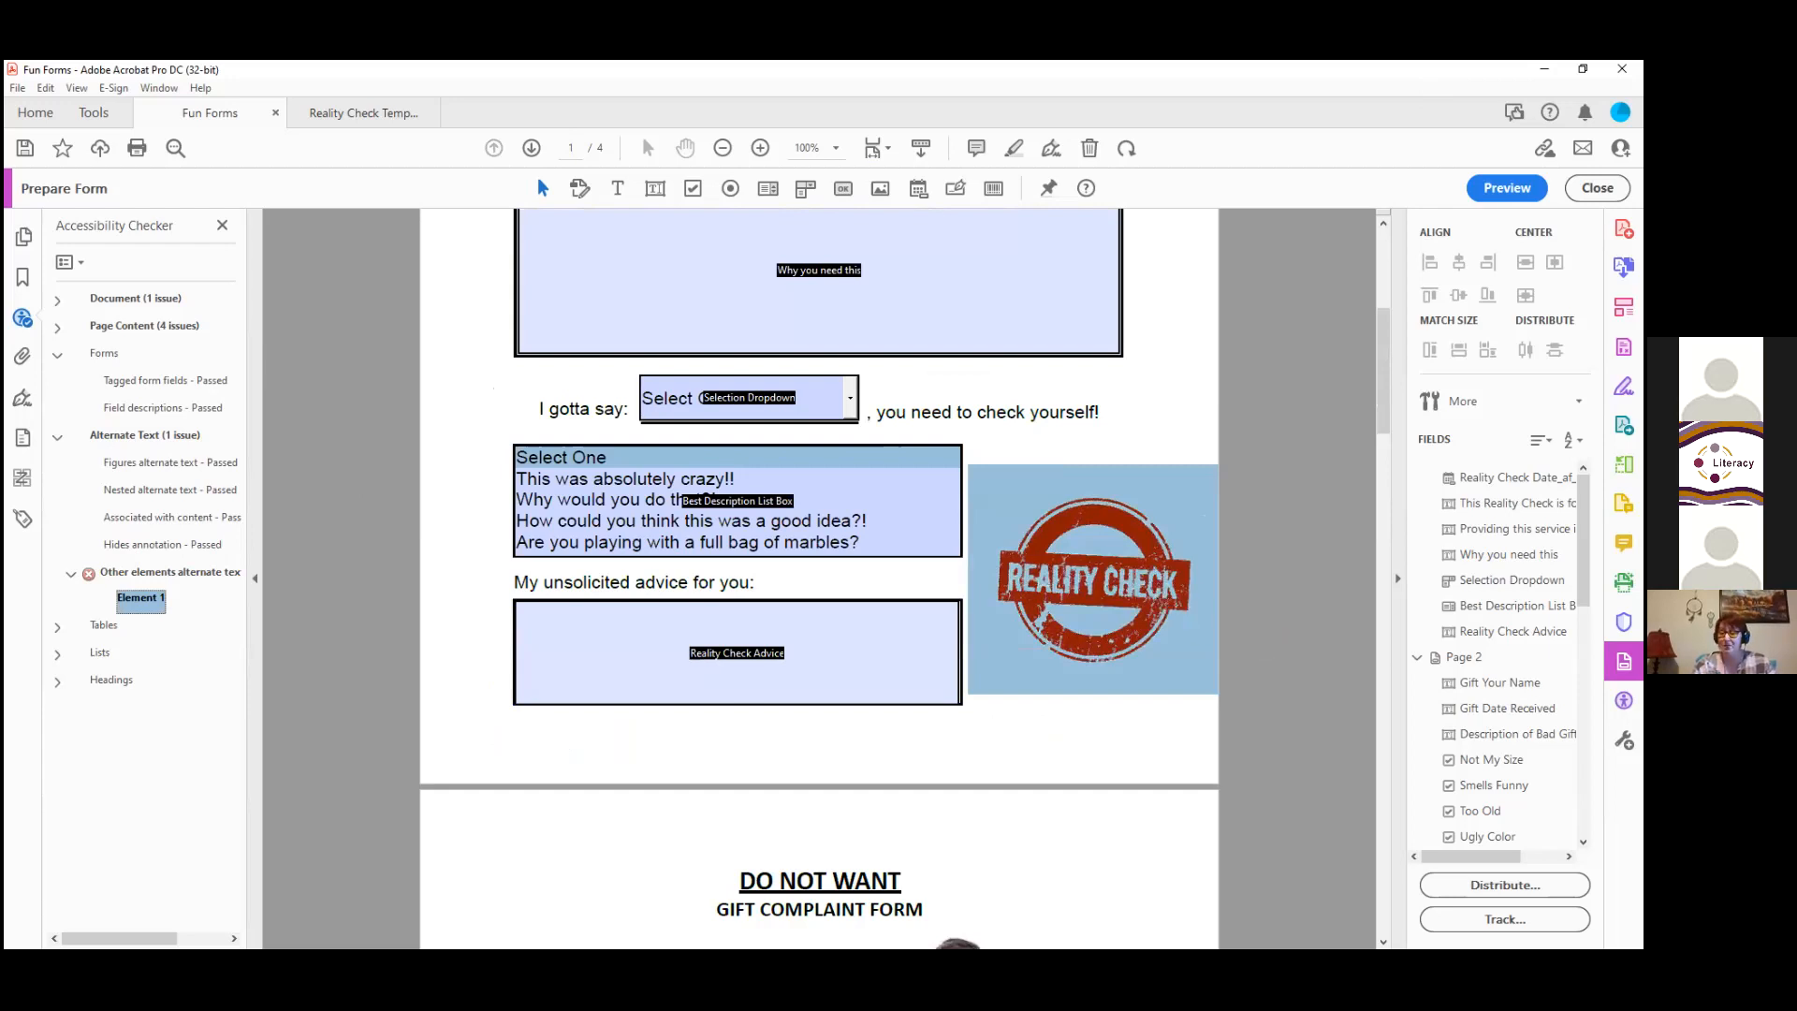
click(1623, 700)
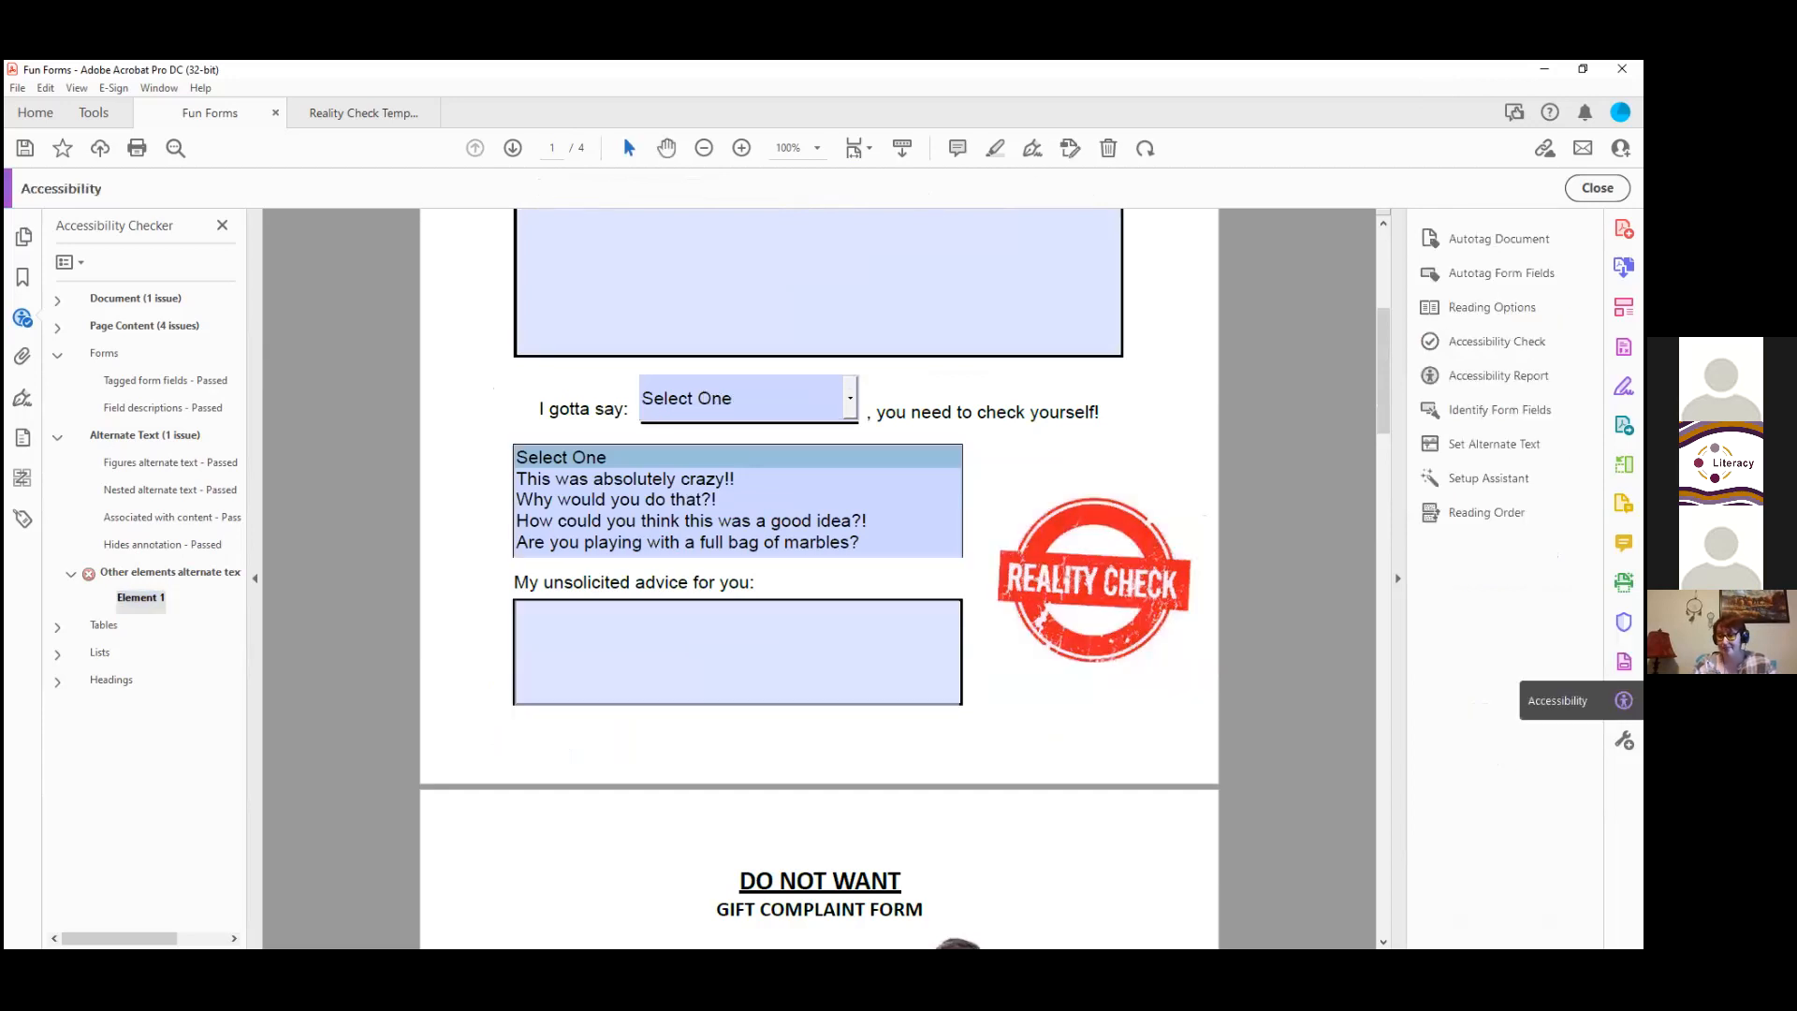
click(1486, 513)
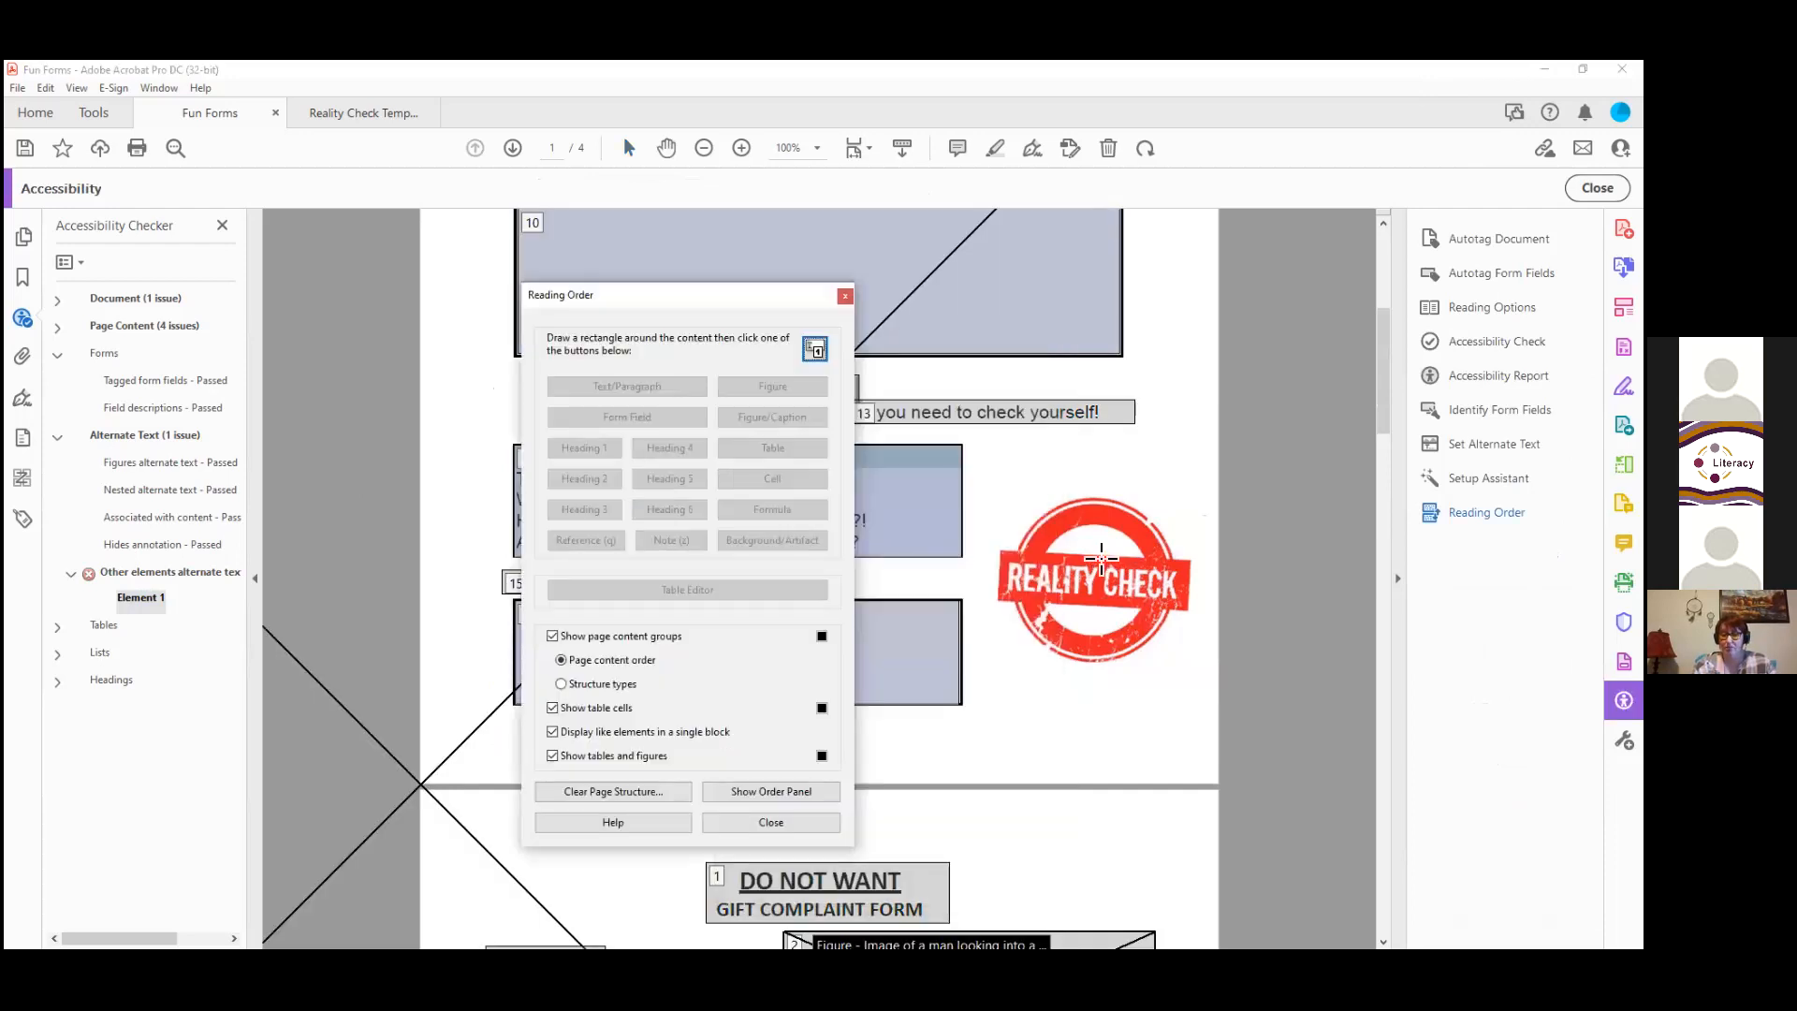
click(1102, 560)
click(1016, 575)
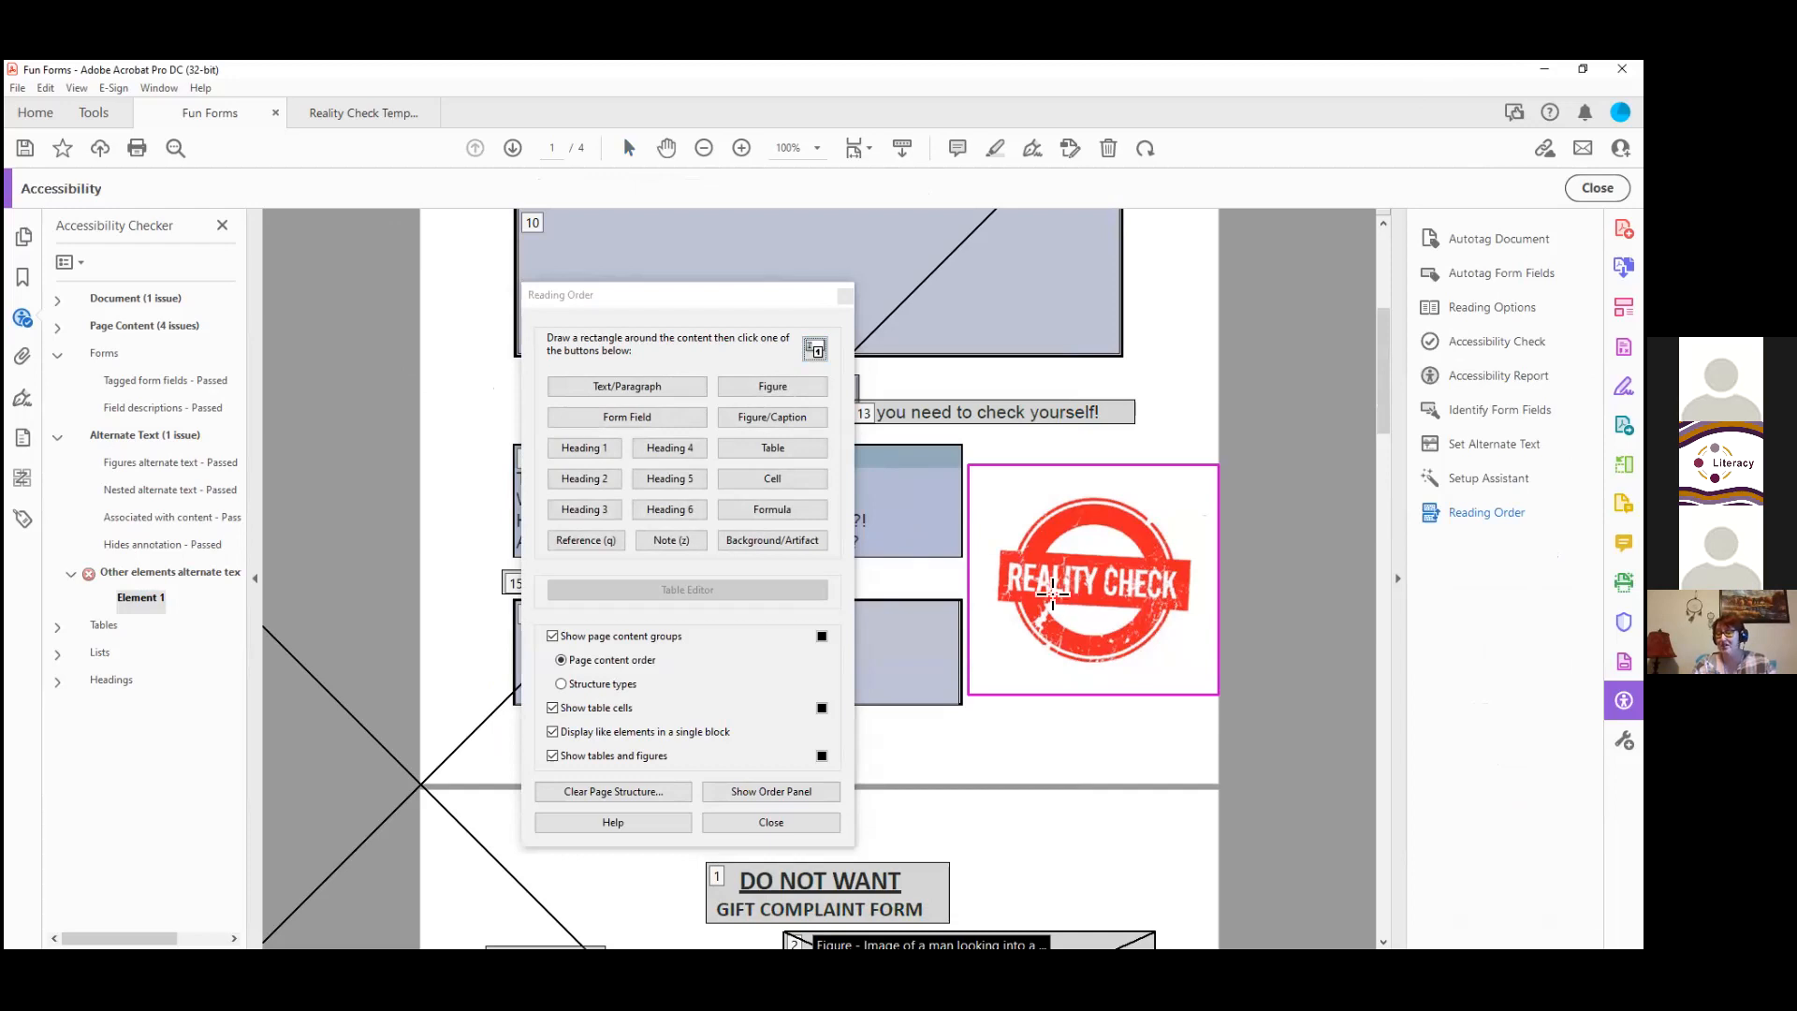
click(810, 394)
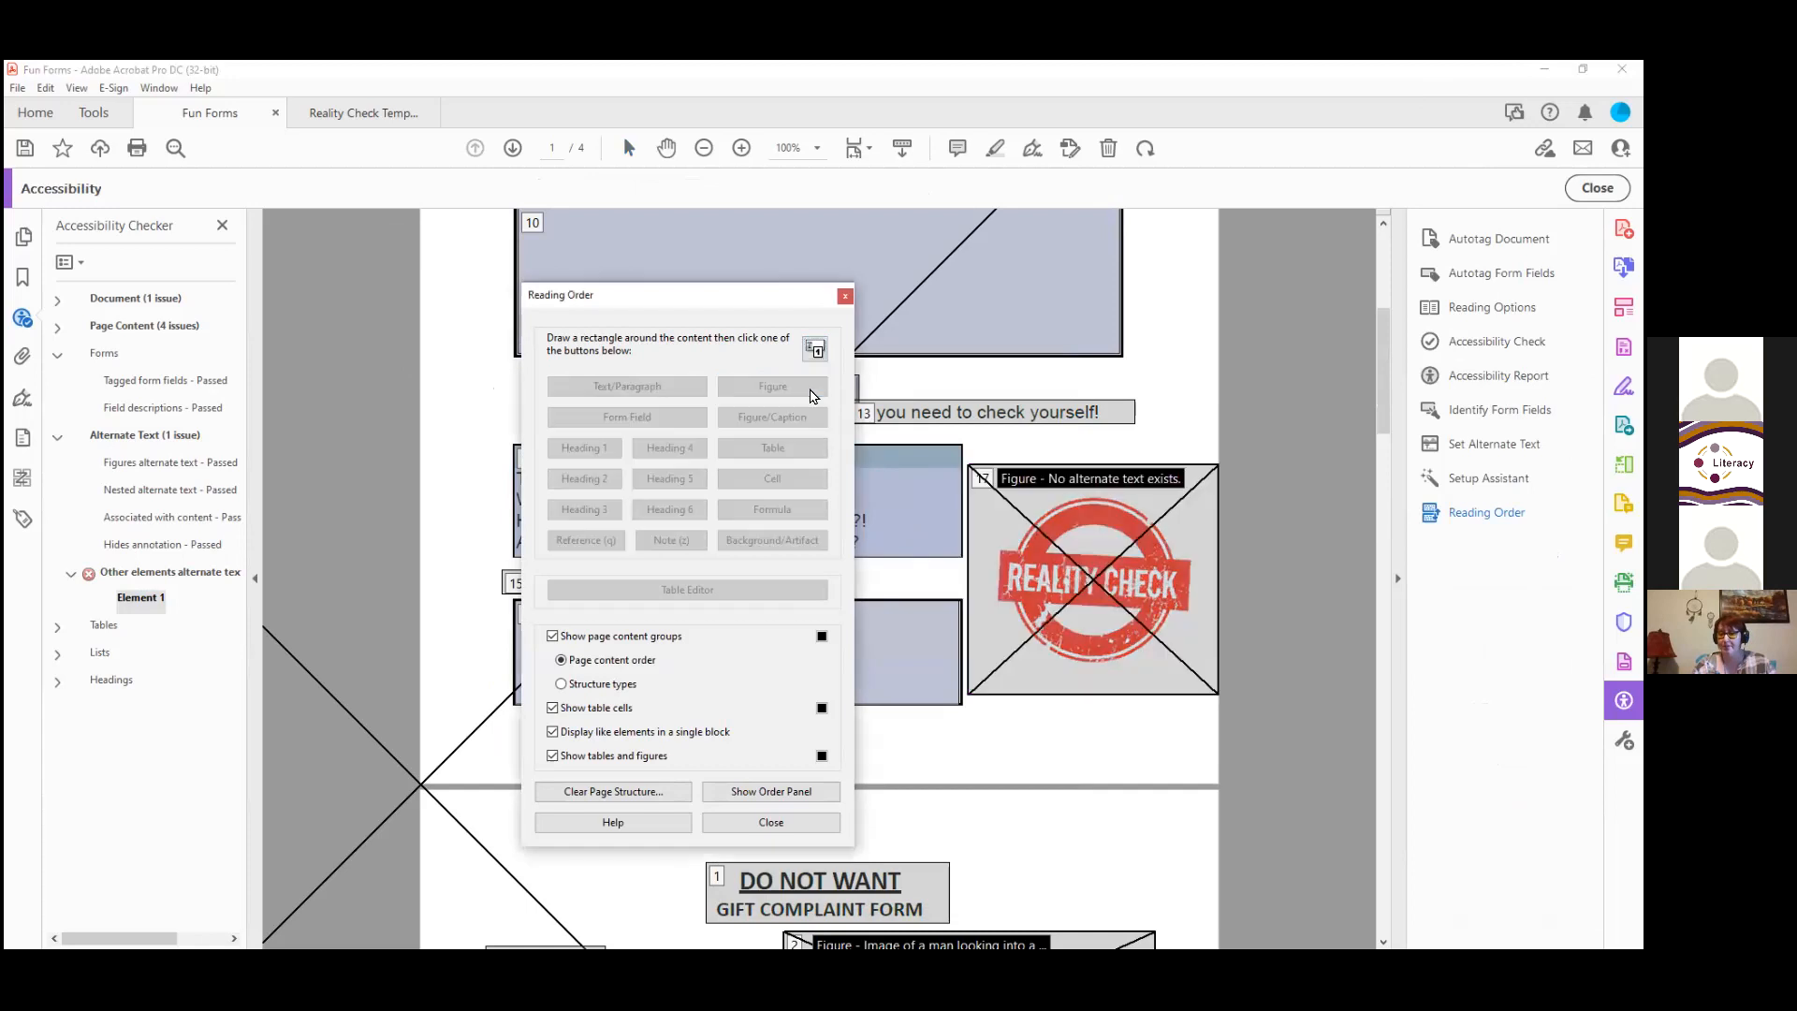
Step: Try to set the Reality Check stamp figure's alternate text to "Reality Check Stamp" and close Reading Order
right_click(1047, 521)
click(1089, 675)
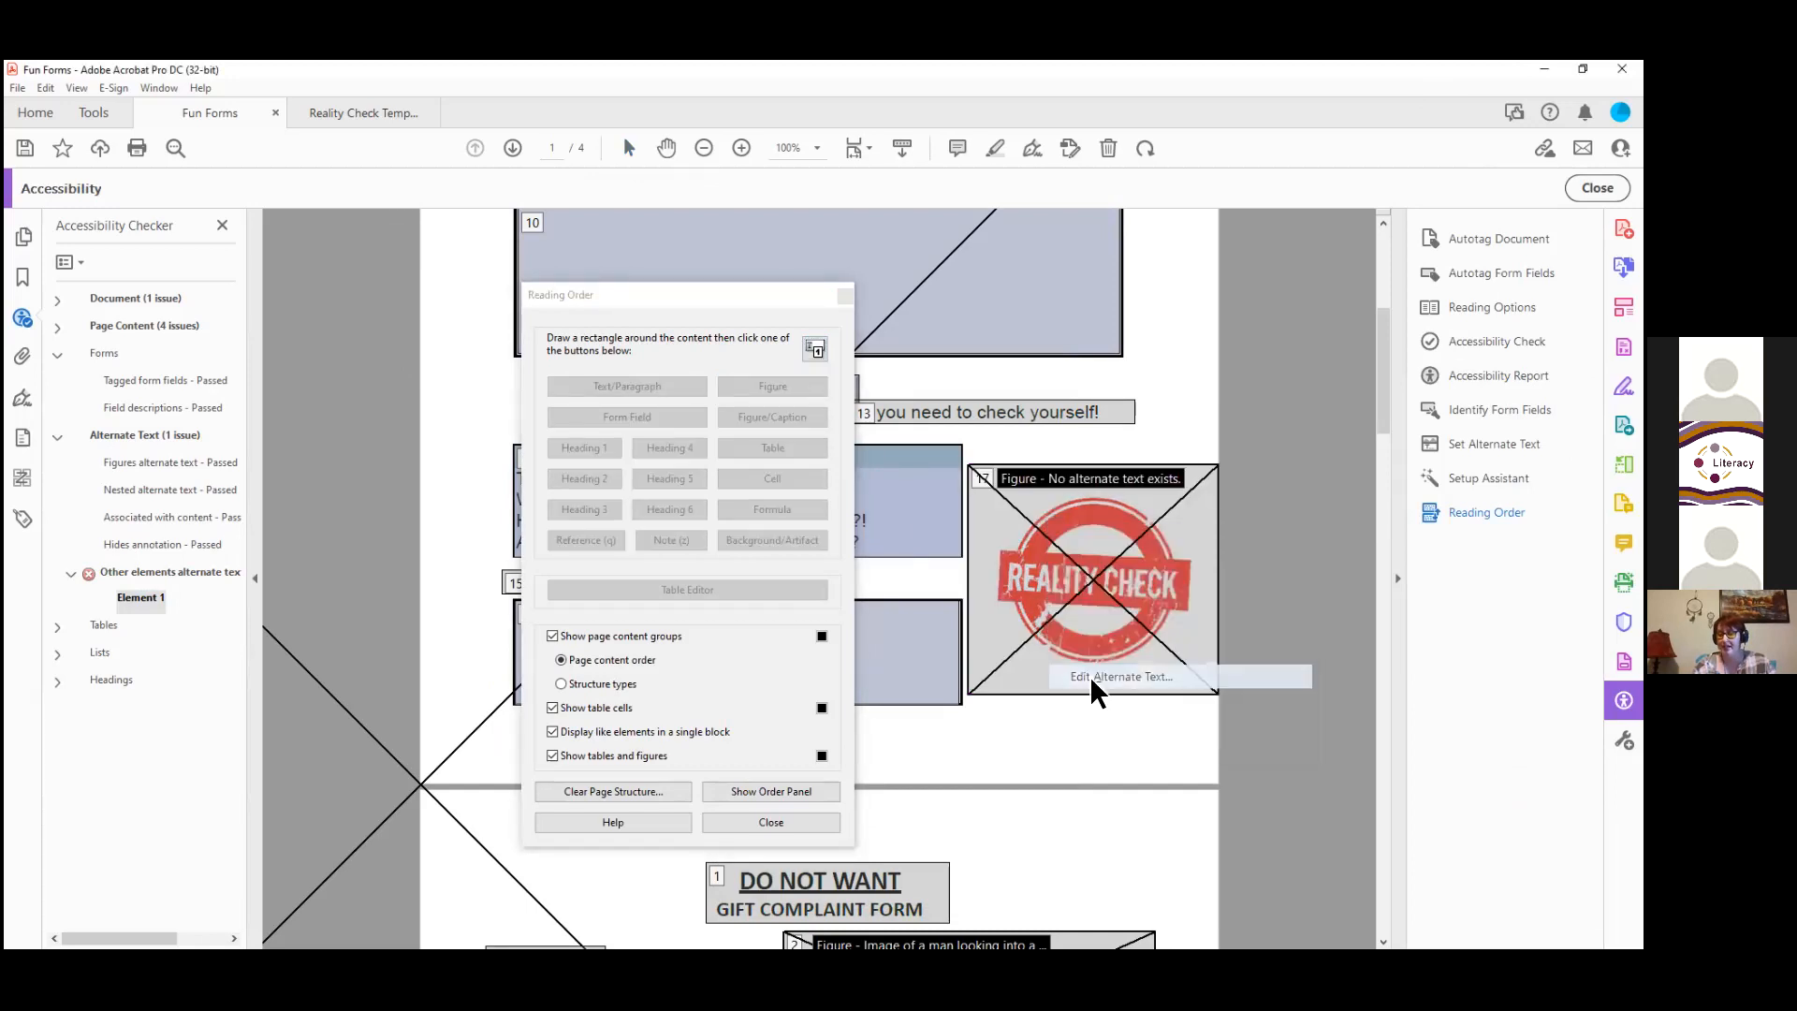
click(806, 521)
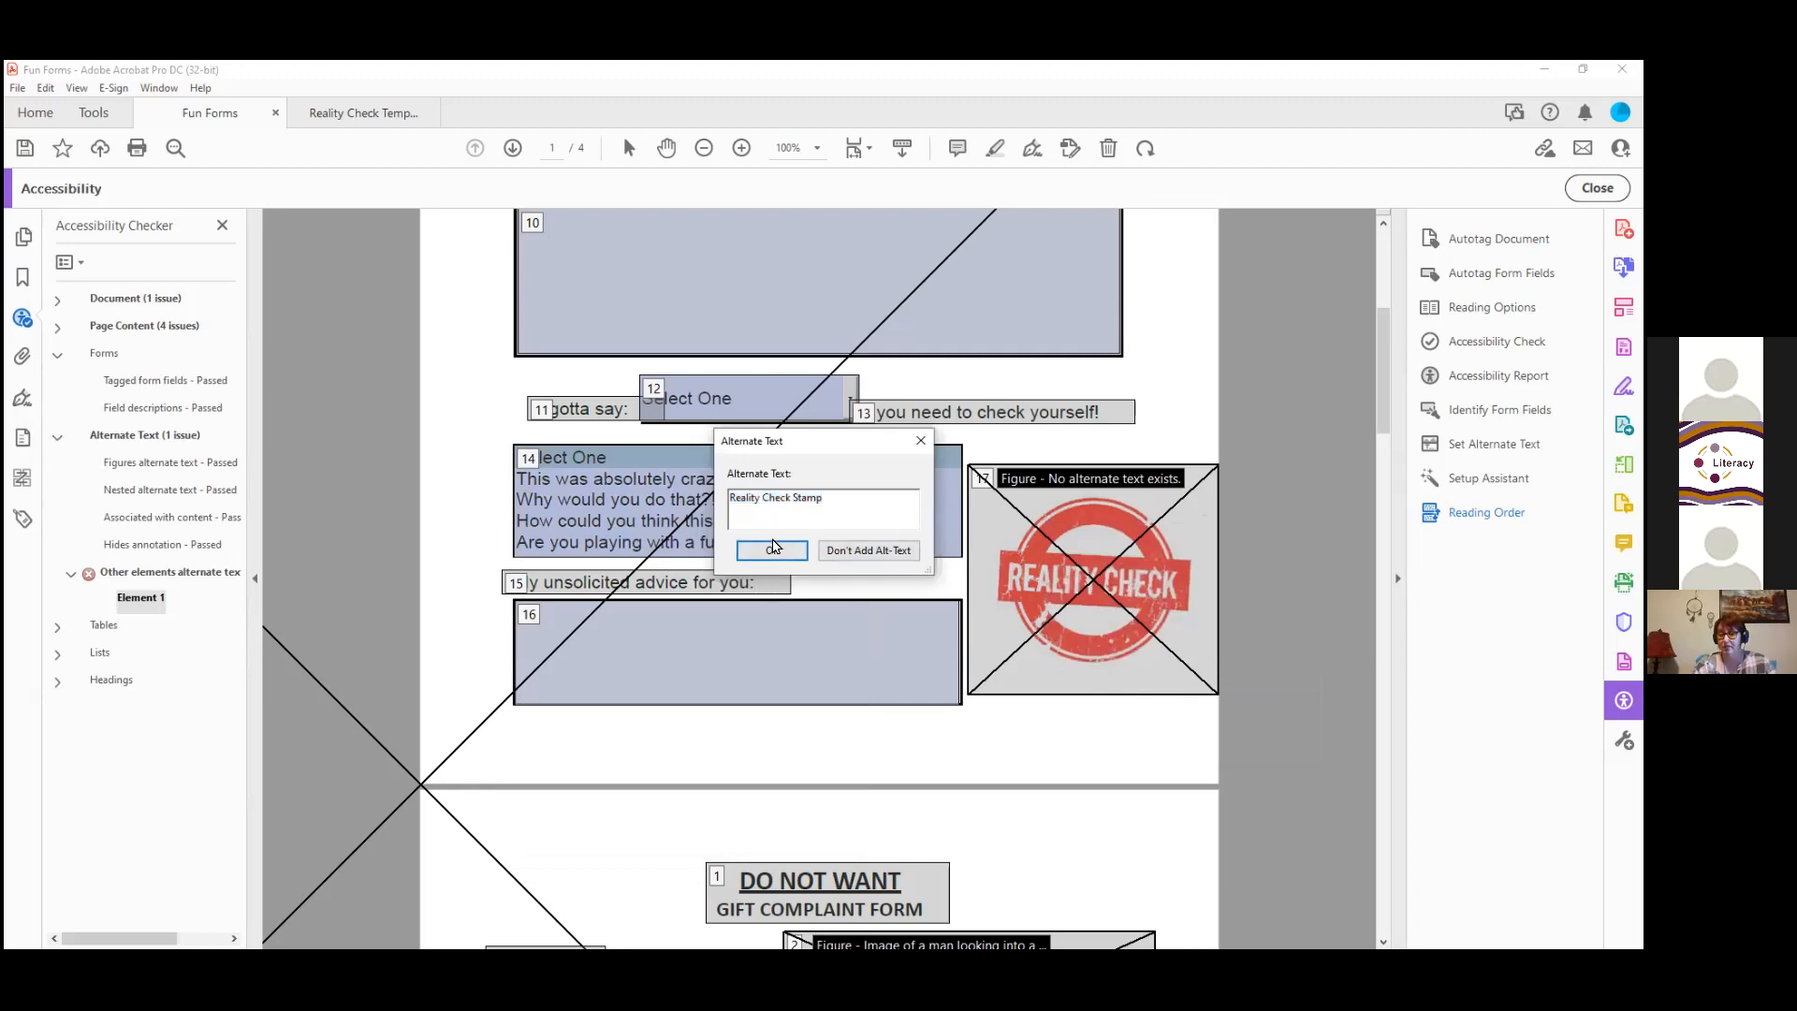
click(771, 550)
click(846, 296)
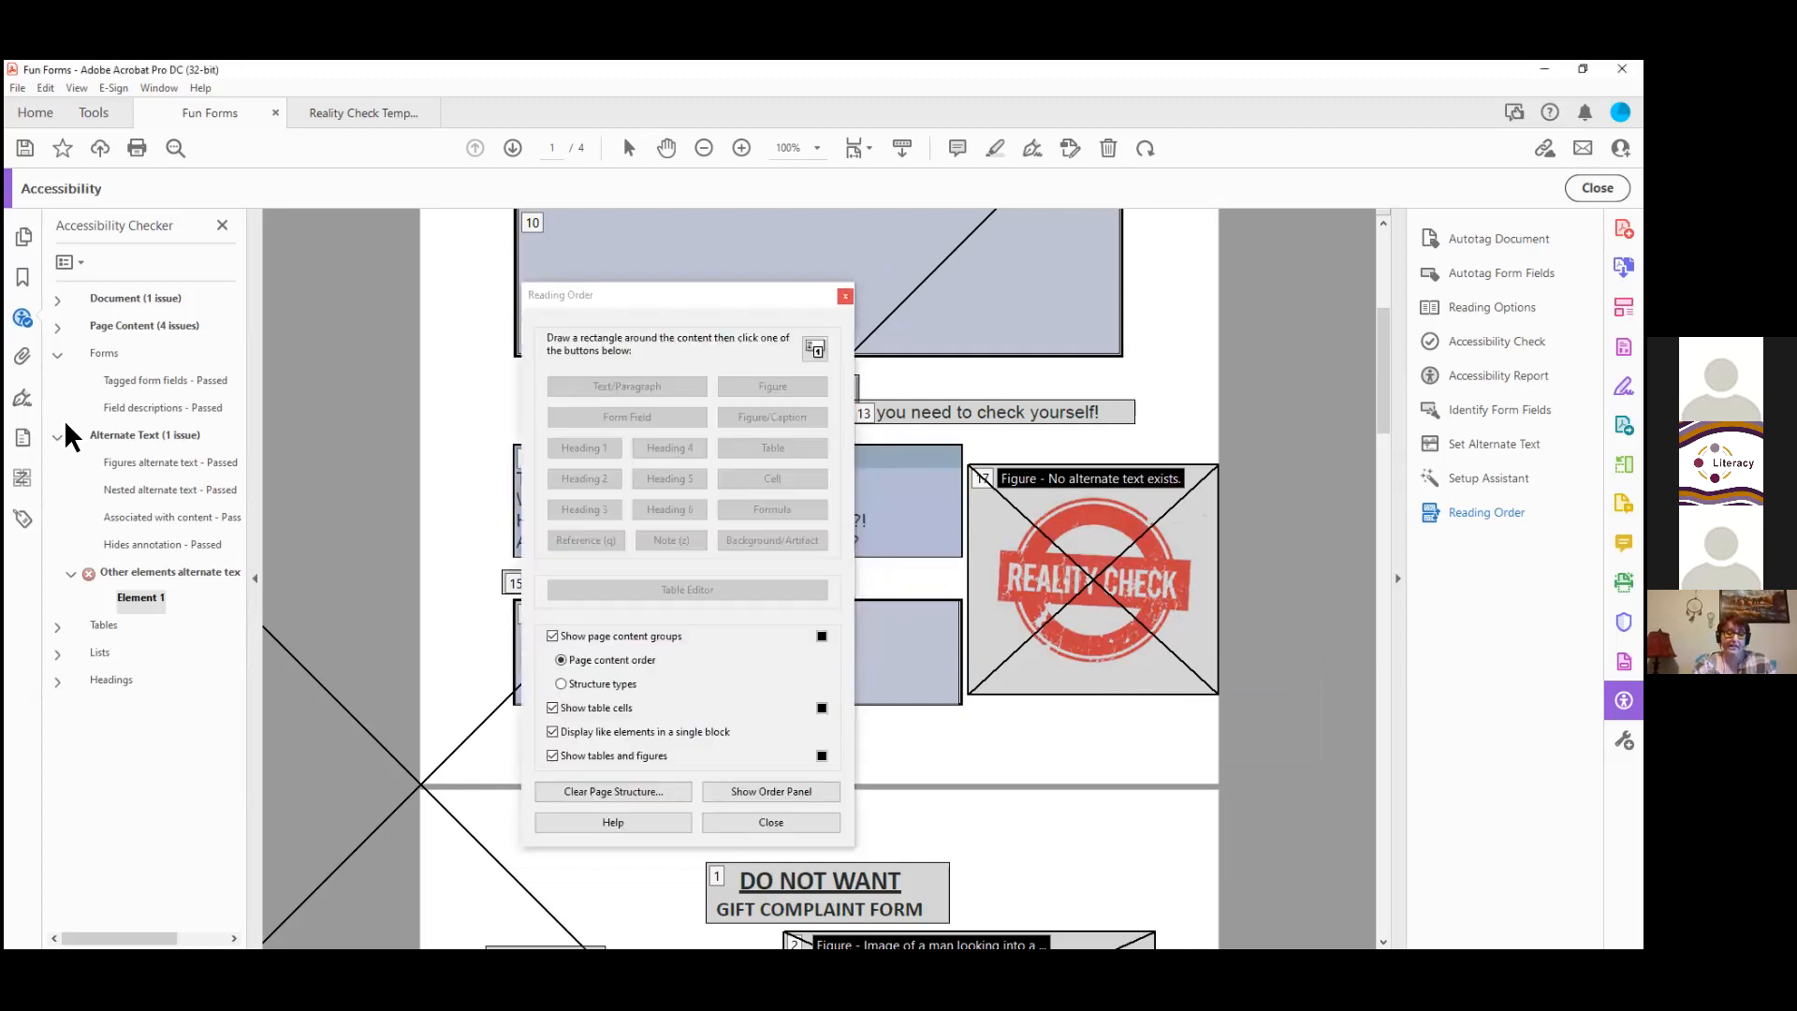
Step: Recheck the Alternate Text category and locate Figure 1 of the Figures alternate text rule in the document
right_click(117, 440)
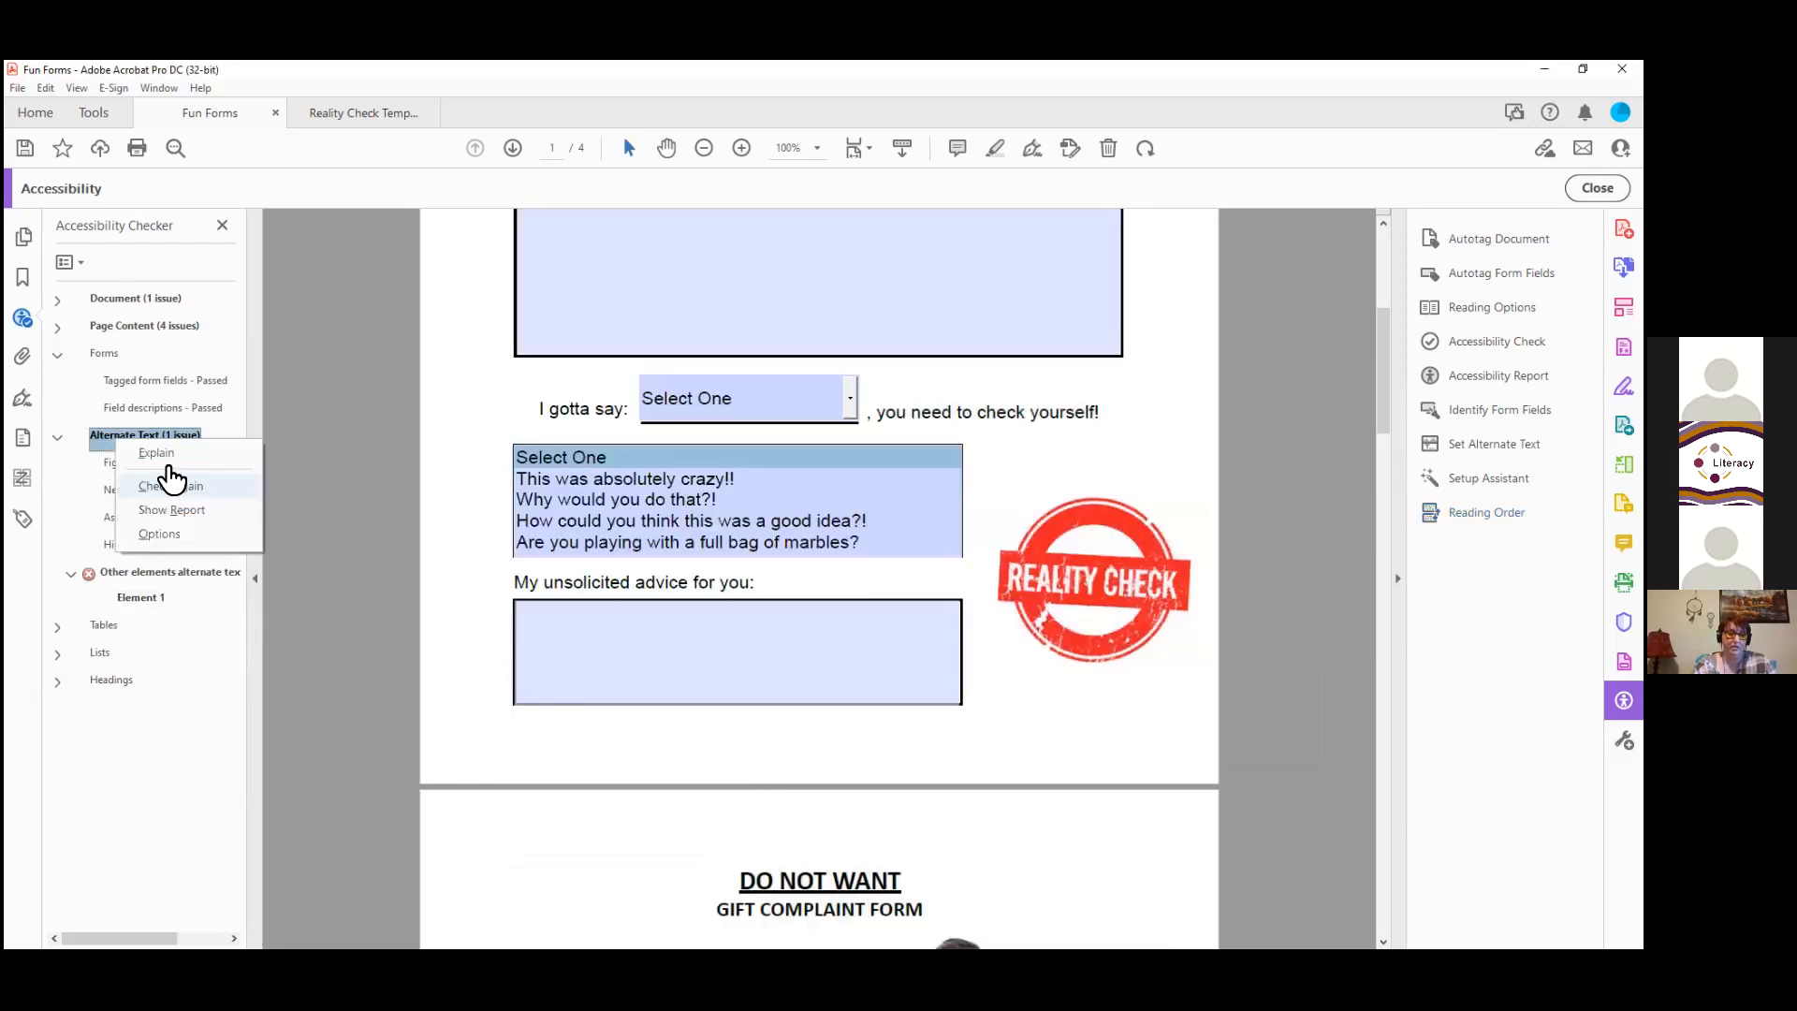
click(171, 486)
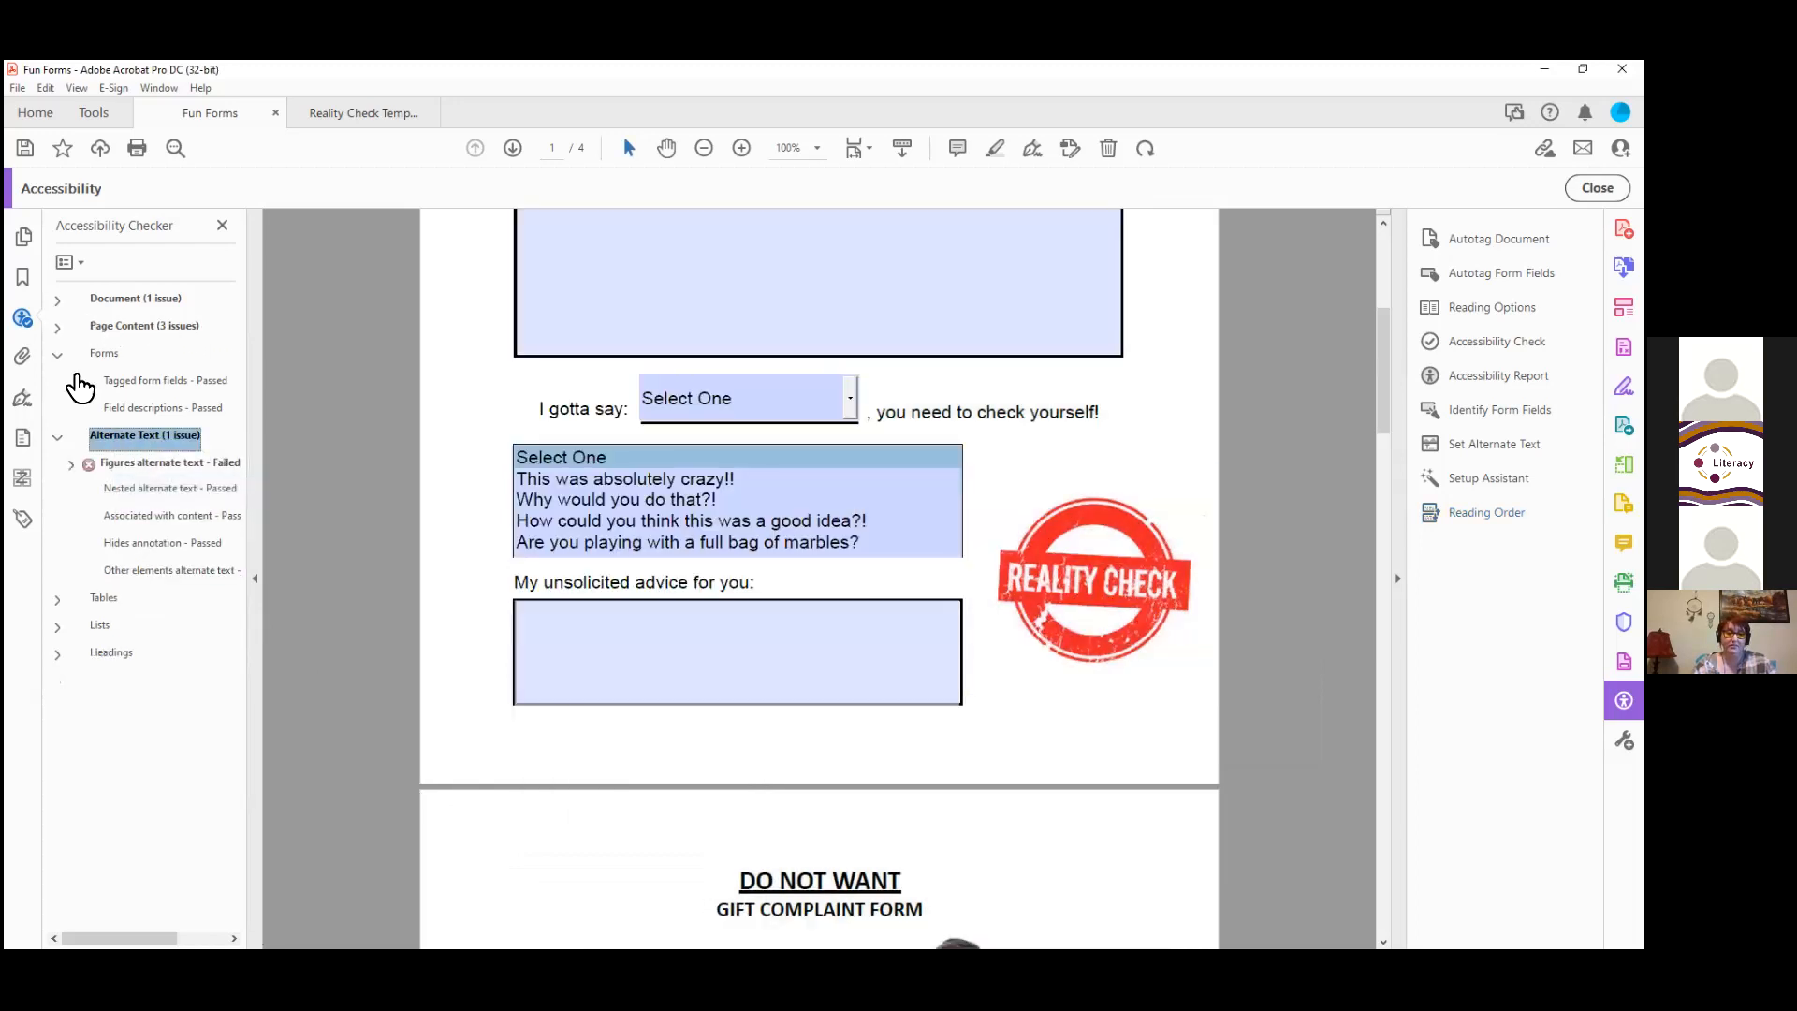
click(124, 489)
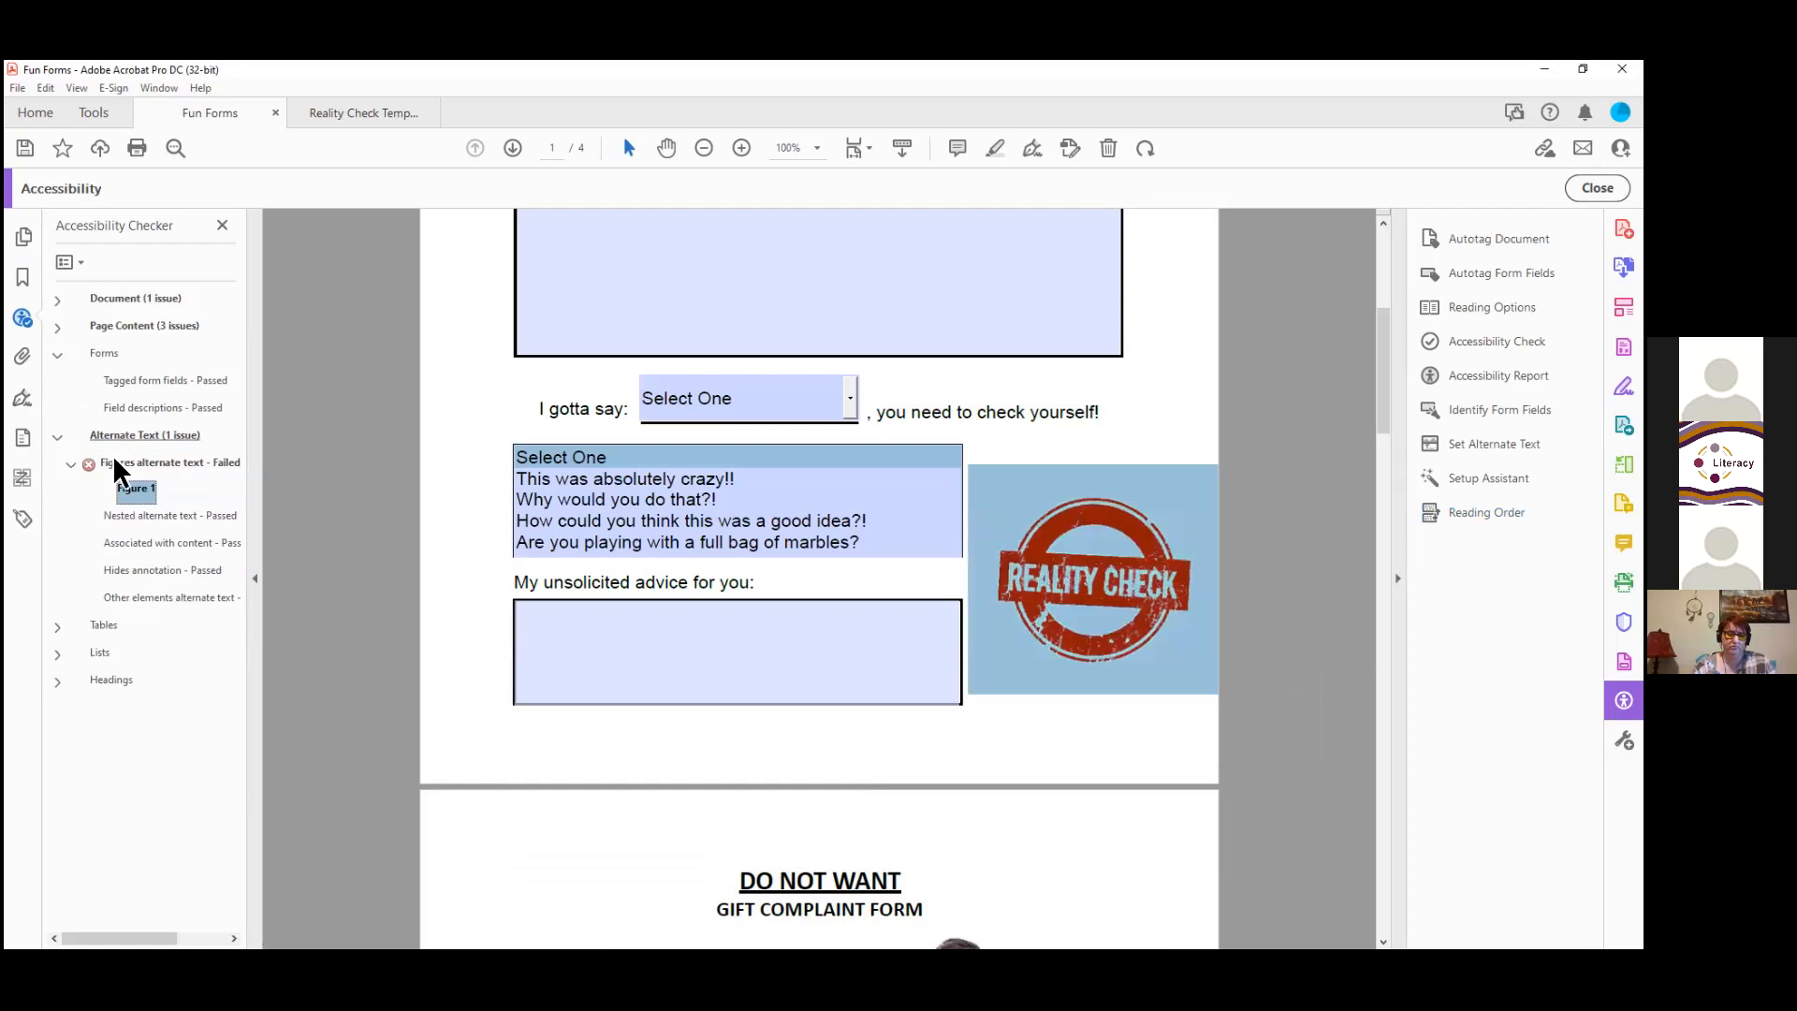
right_click(124, 465)
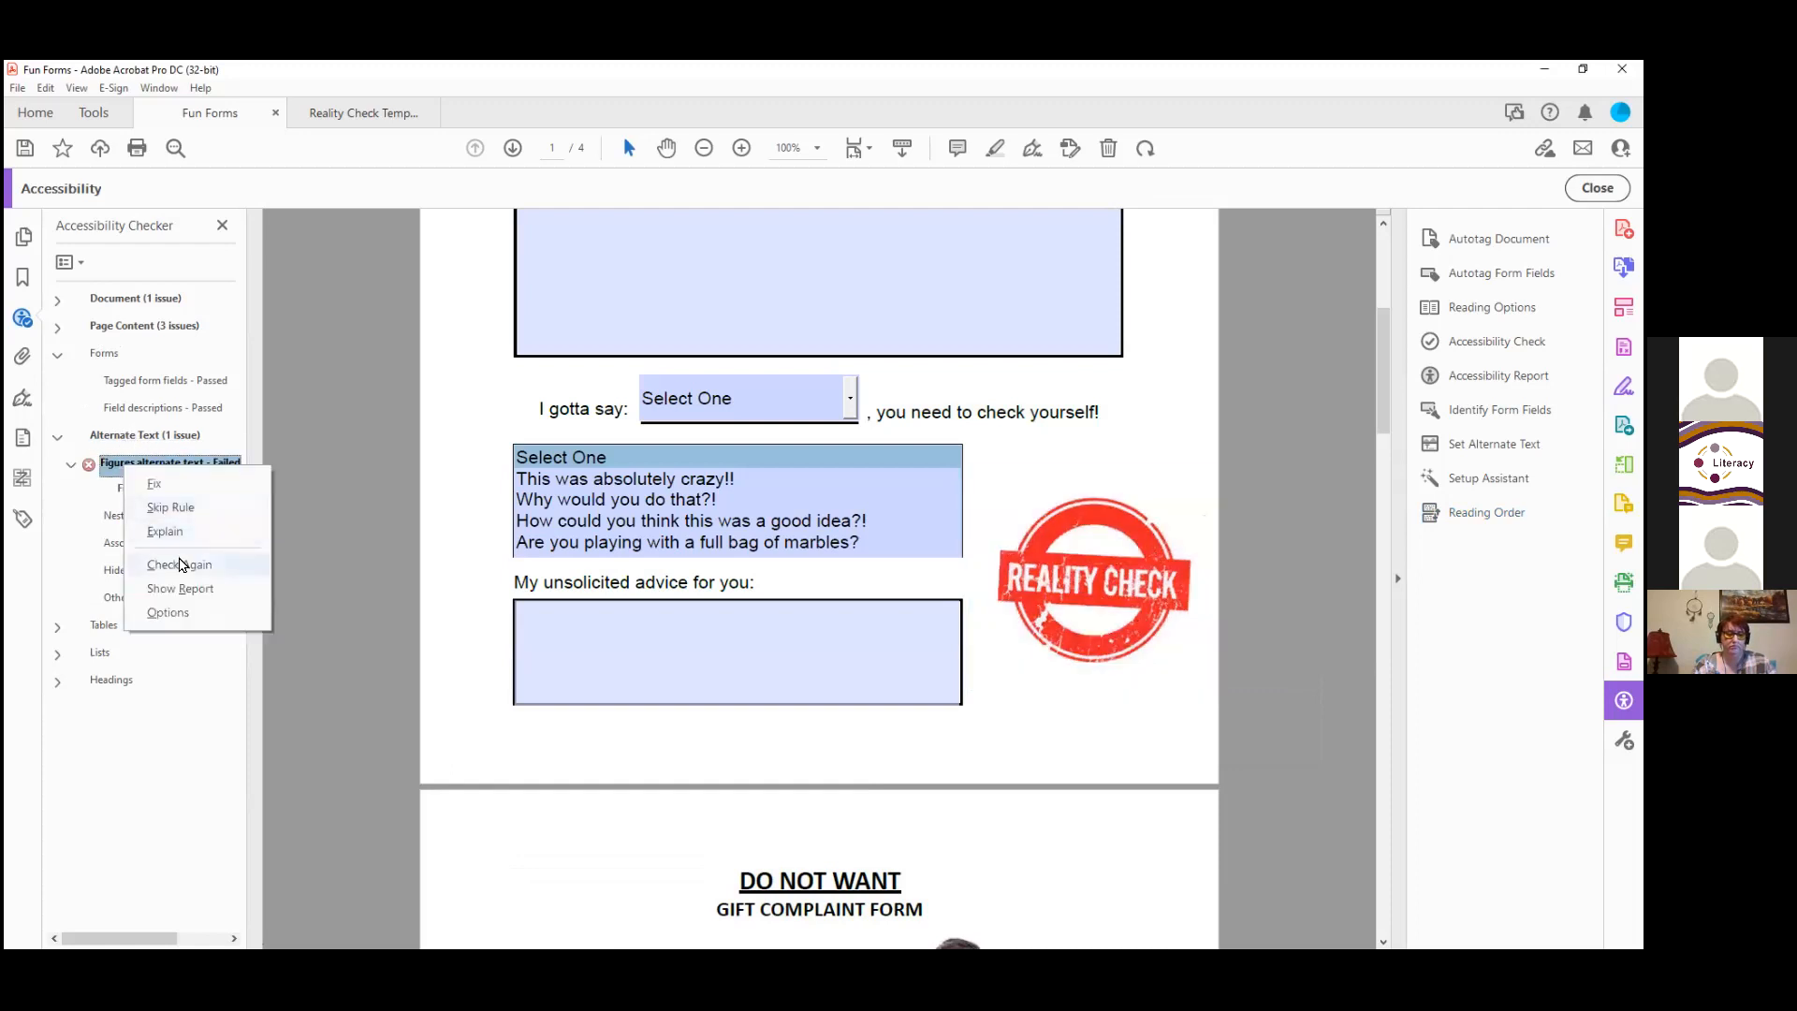
click(681, 562)
click(125, 487)
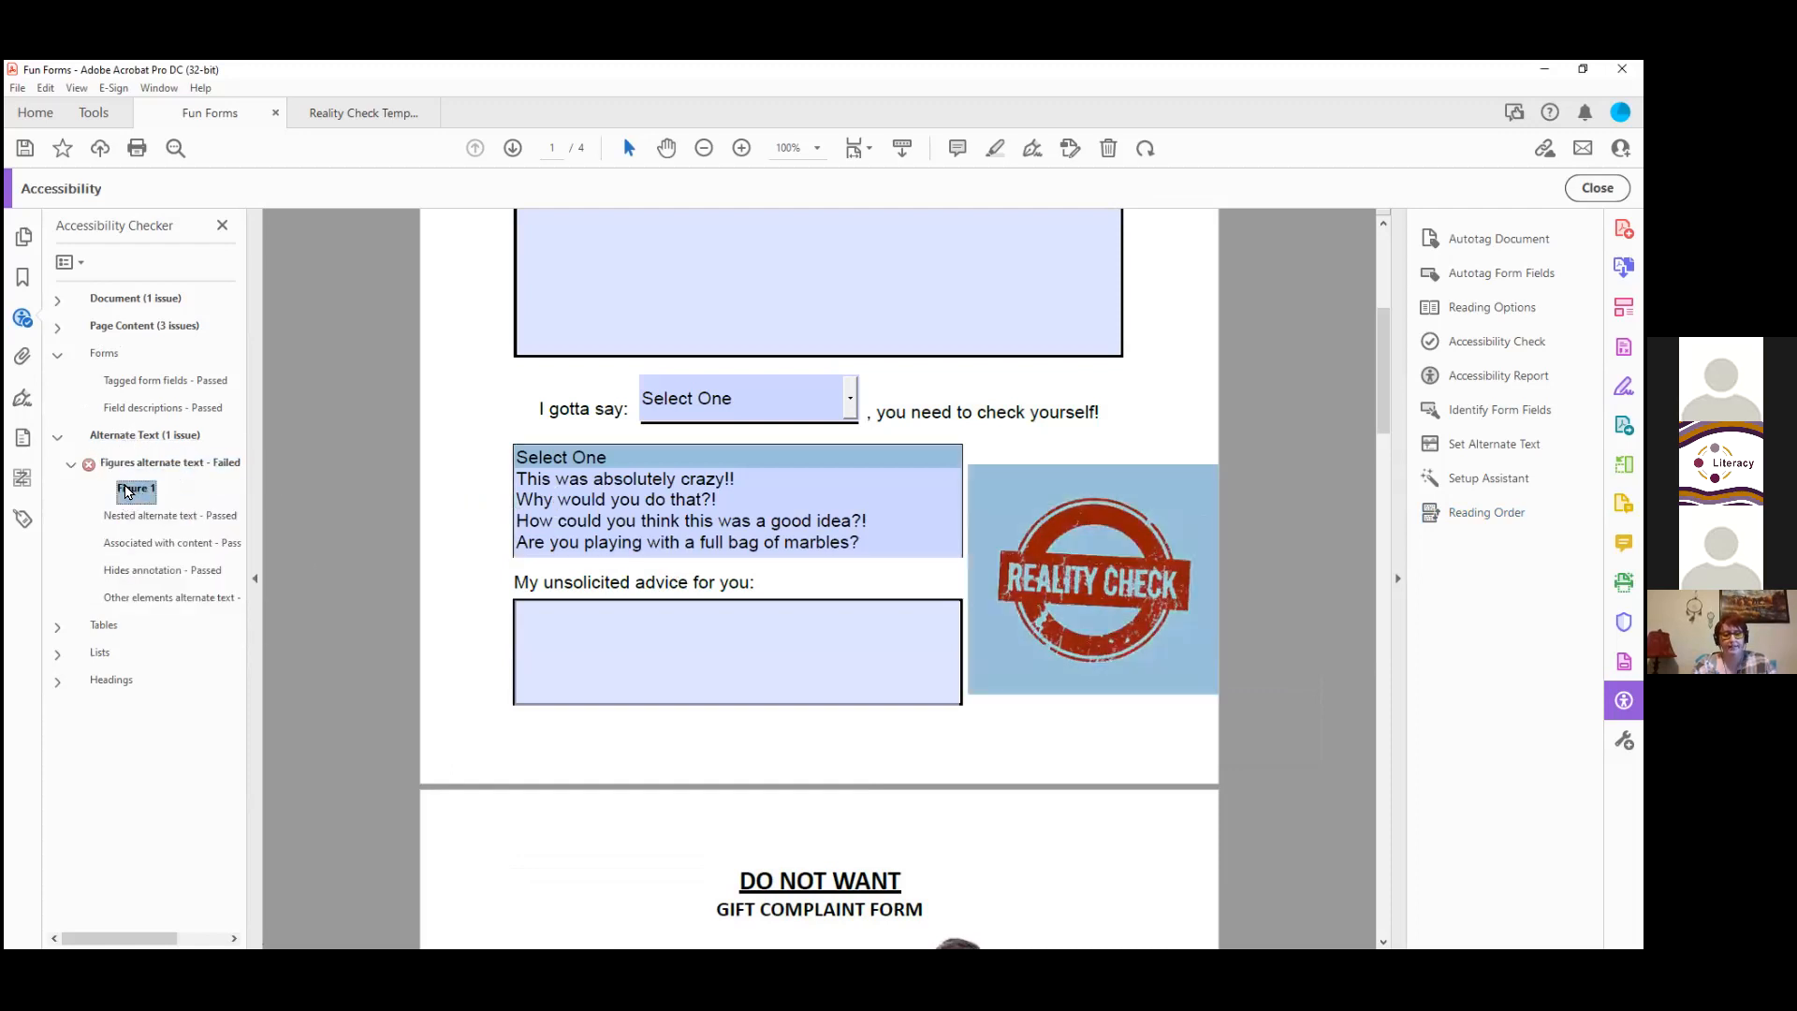
right_click(125, 488)
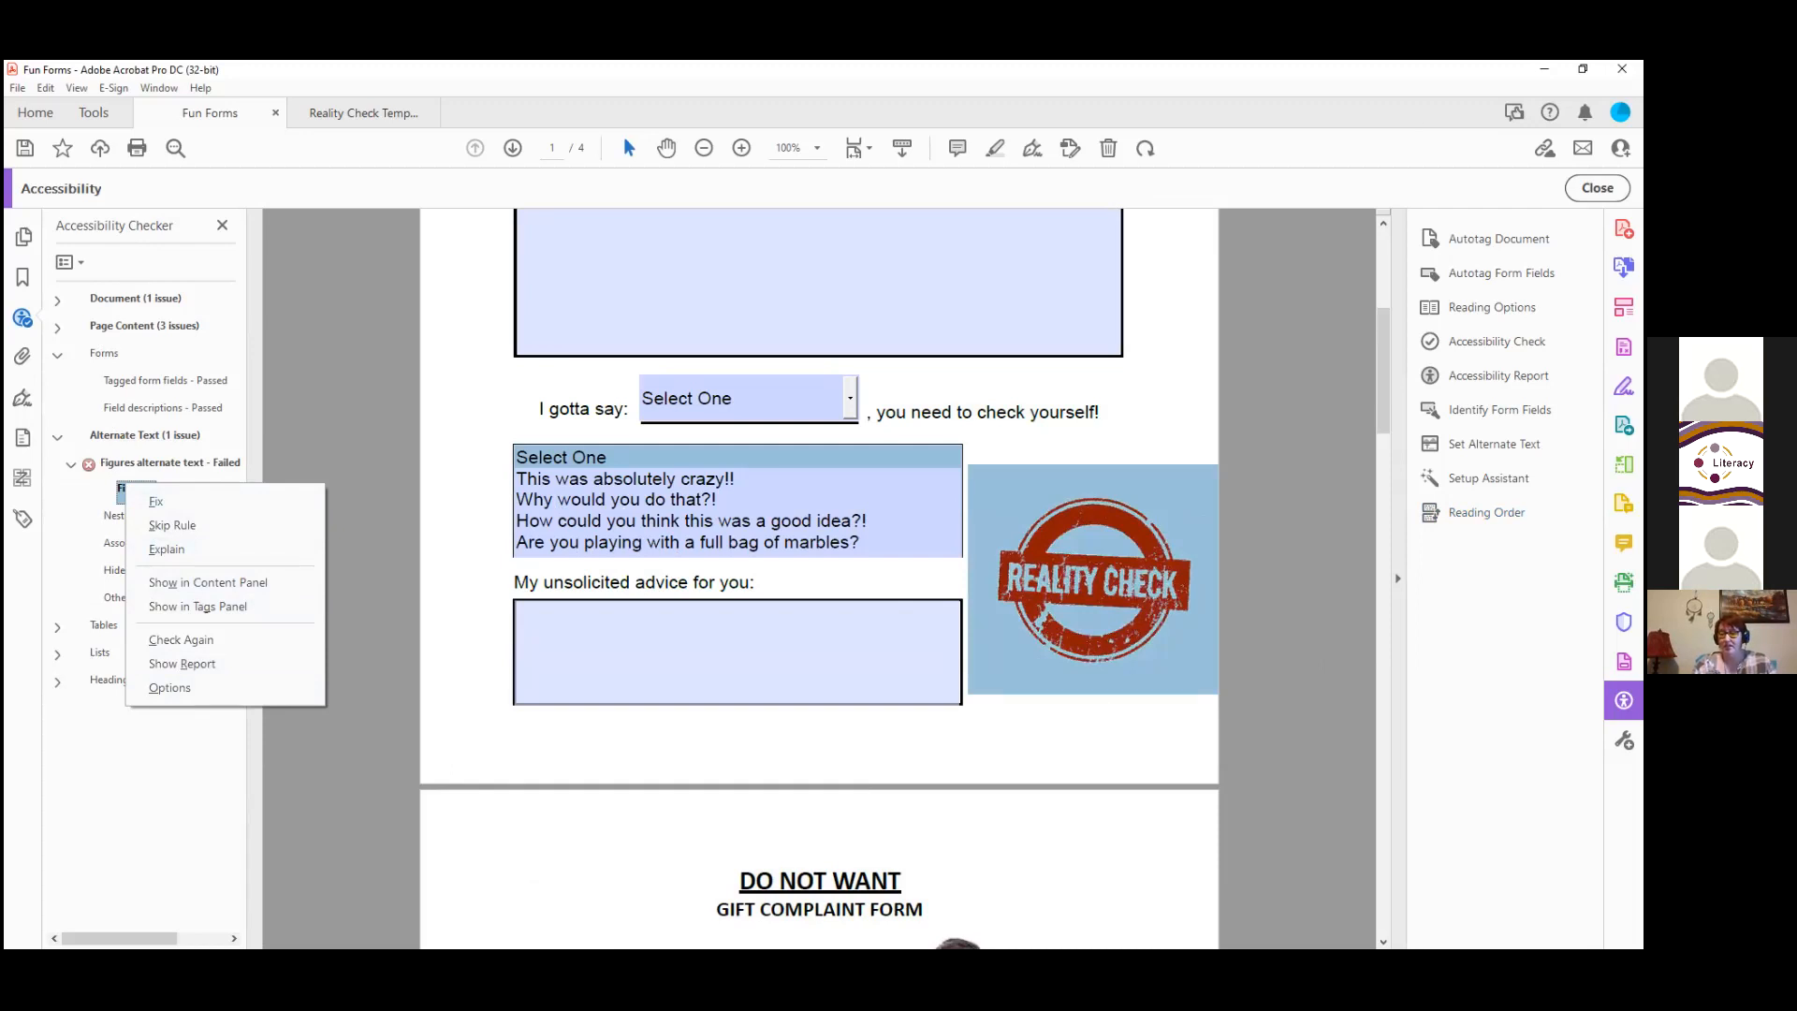
click(1624, 504)
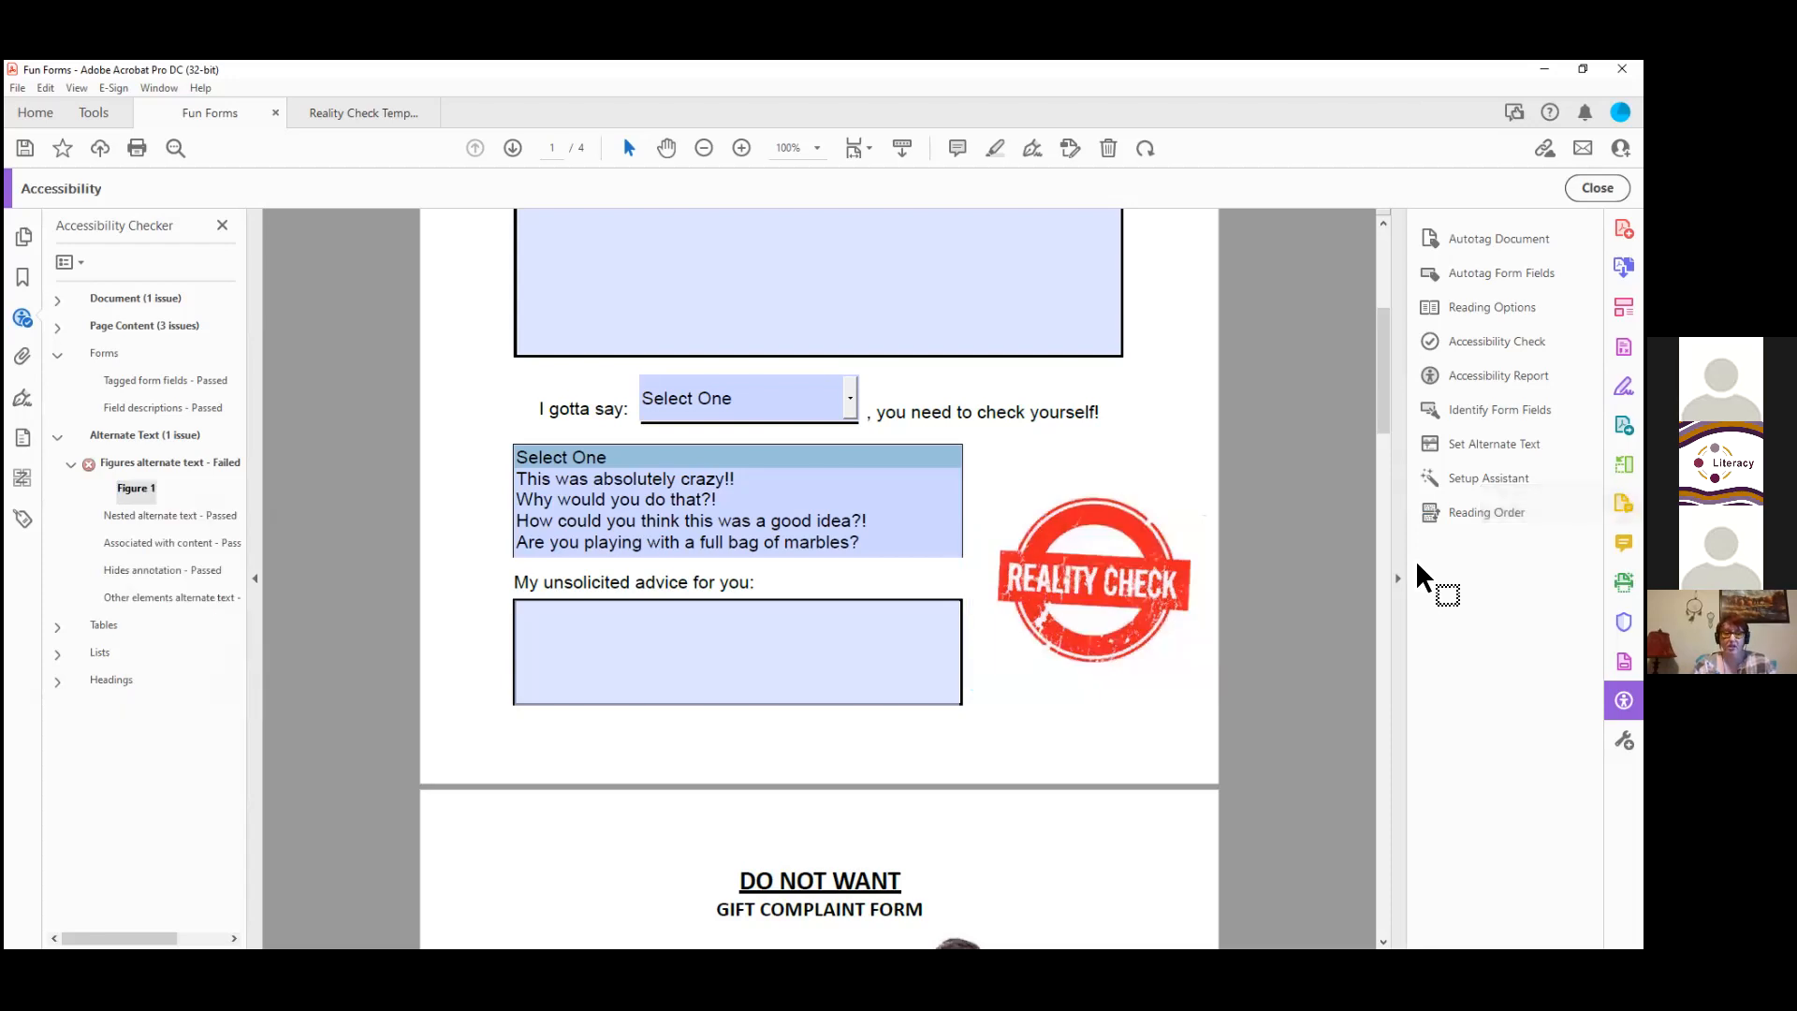
Step: Examine the content order of pages 1 and 2, including the entry for the Reality Check stamp image
click(22, 478)
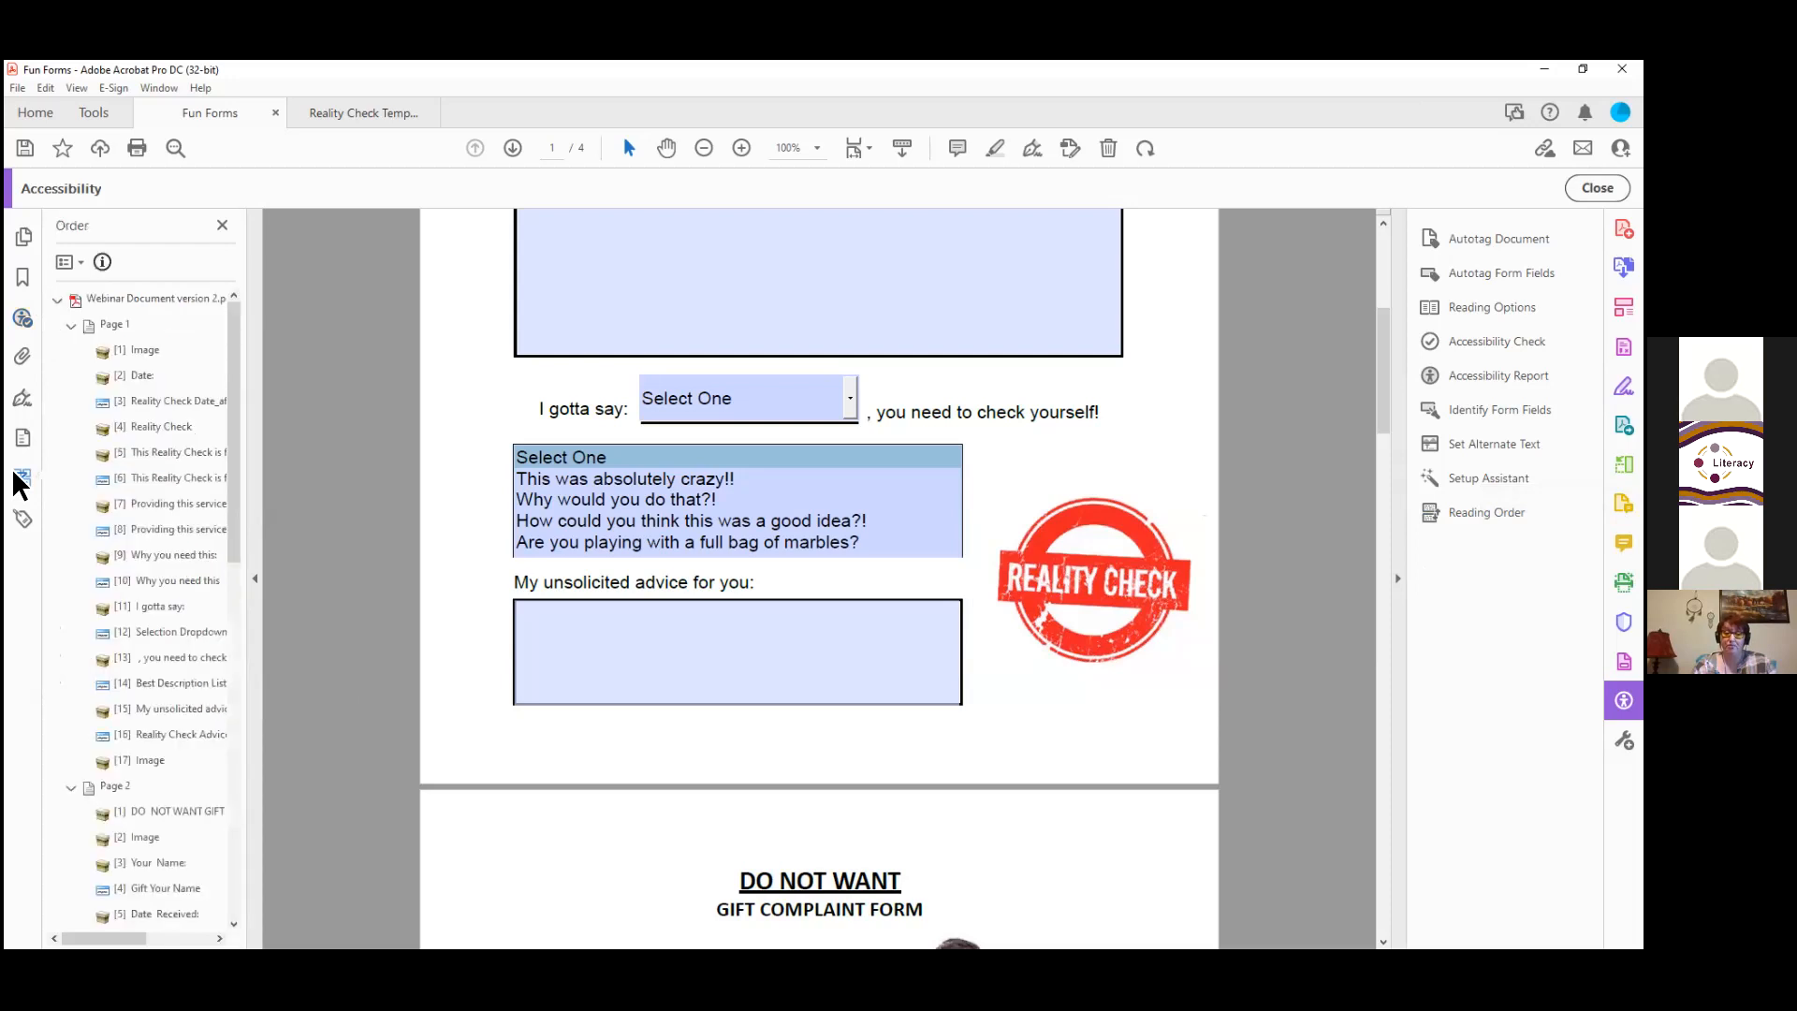
scroll(367, 591, up, 3)
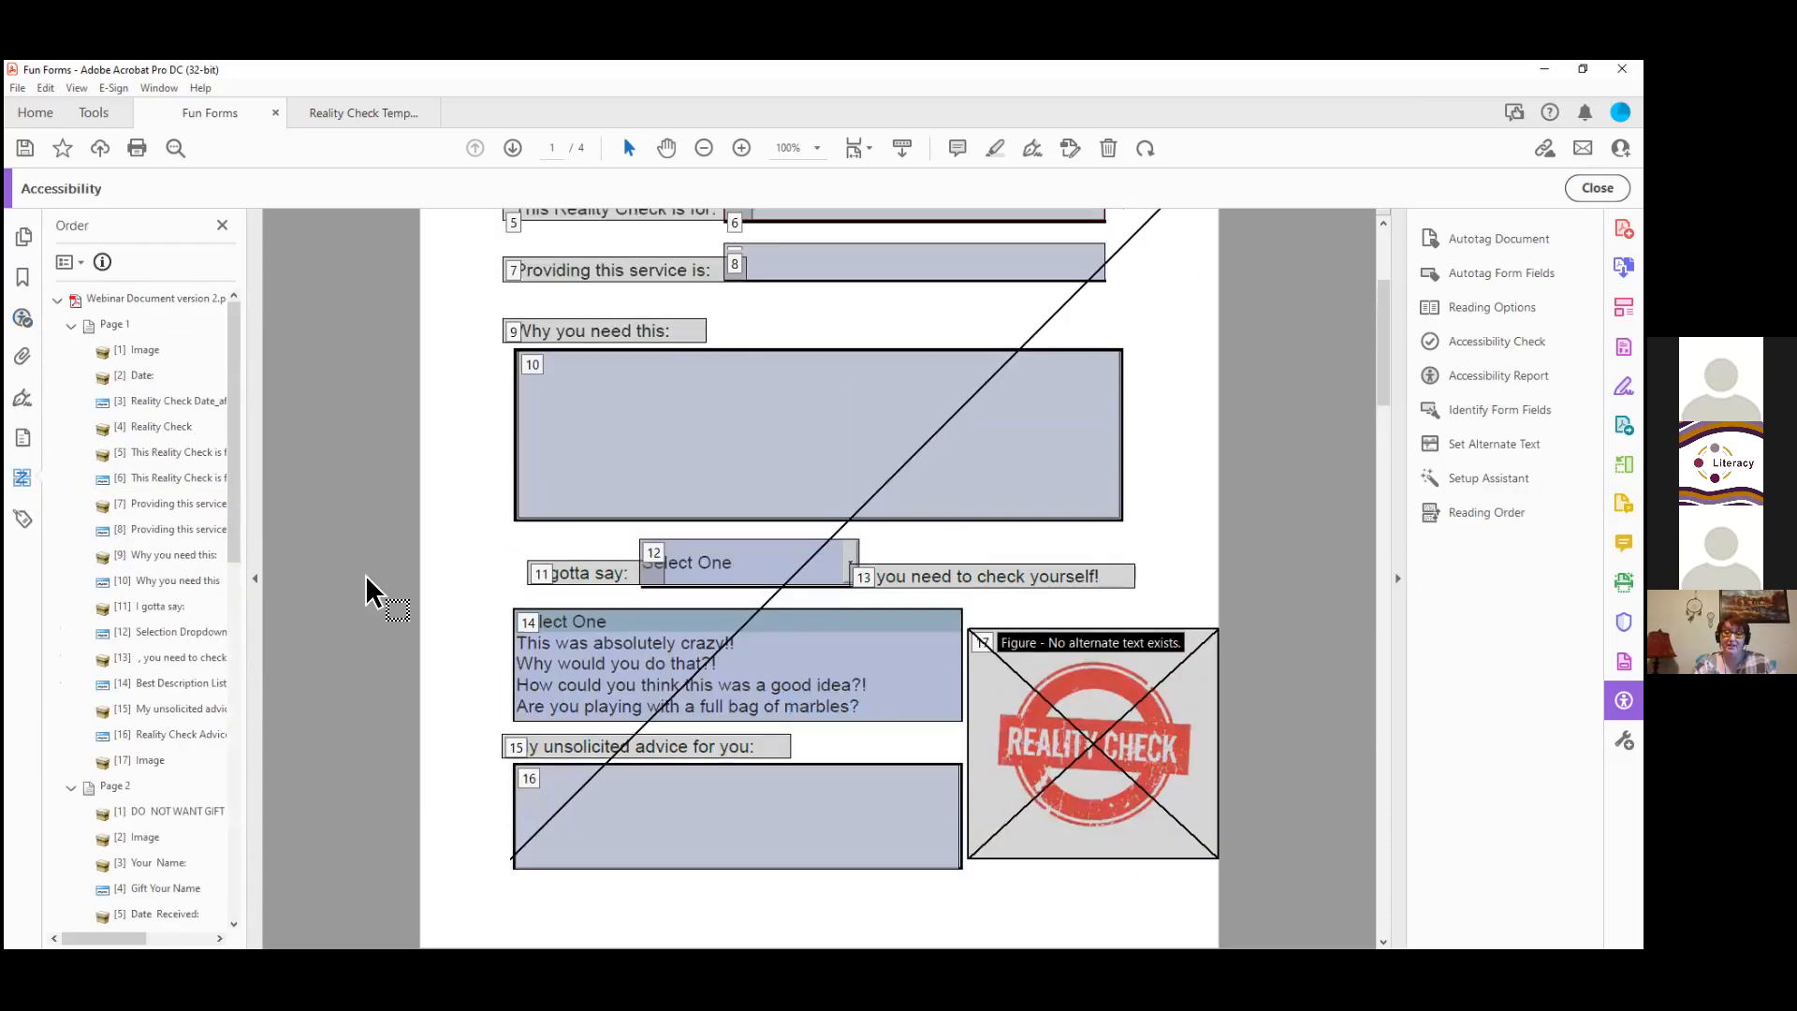
scroll(285, 577, down, 3)
scroll(190, 583, down, 3)
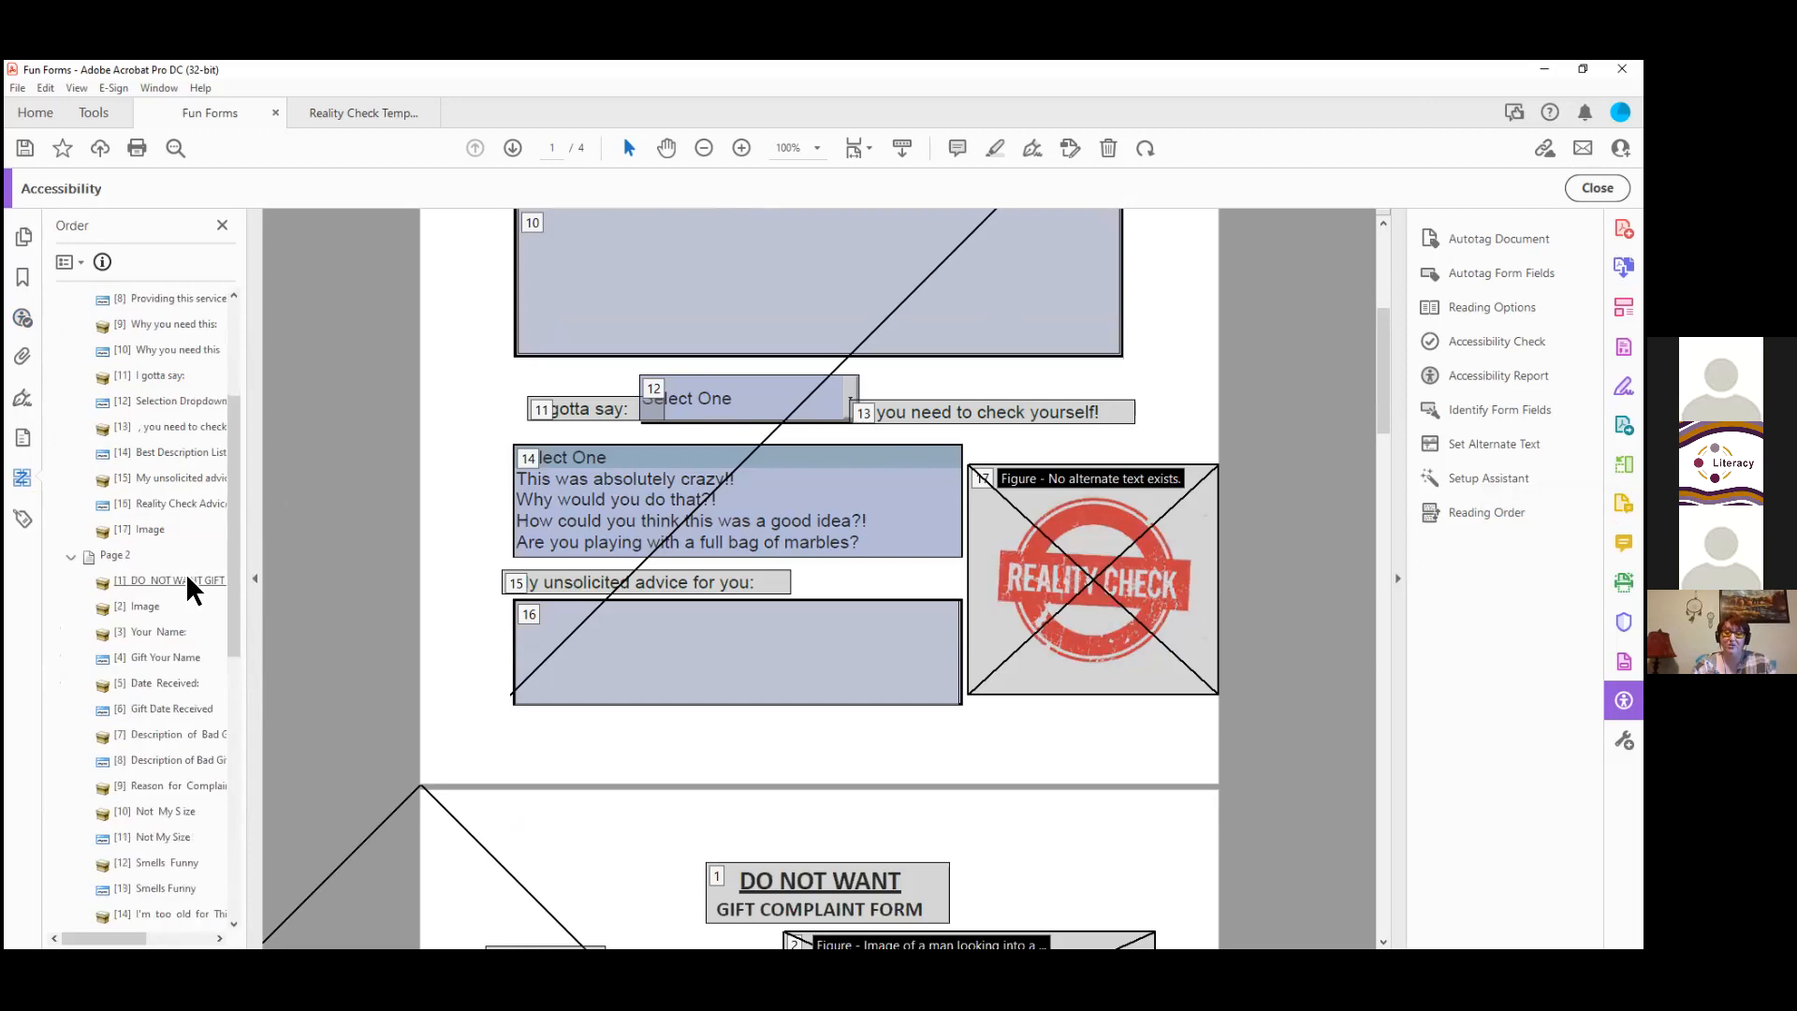
scroll(186, 572, down, 4)
scroll(185, 573, down, 4)
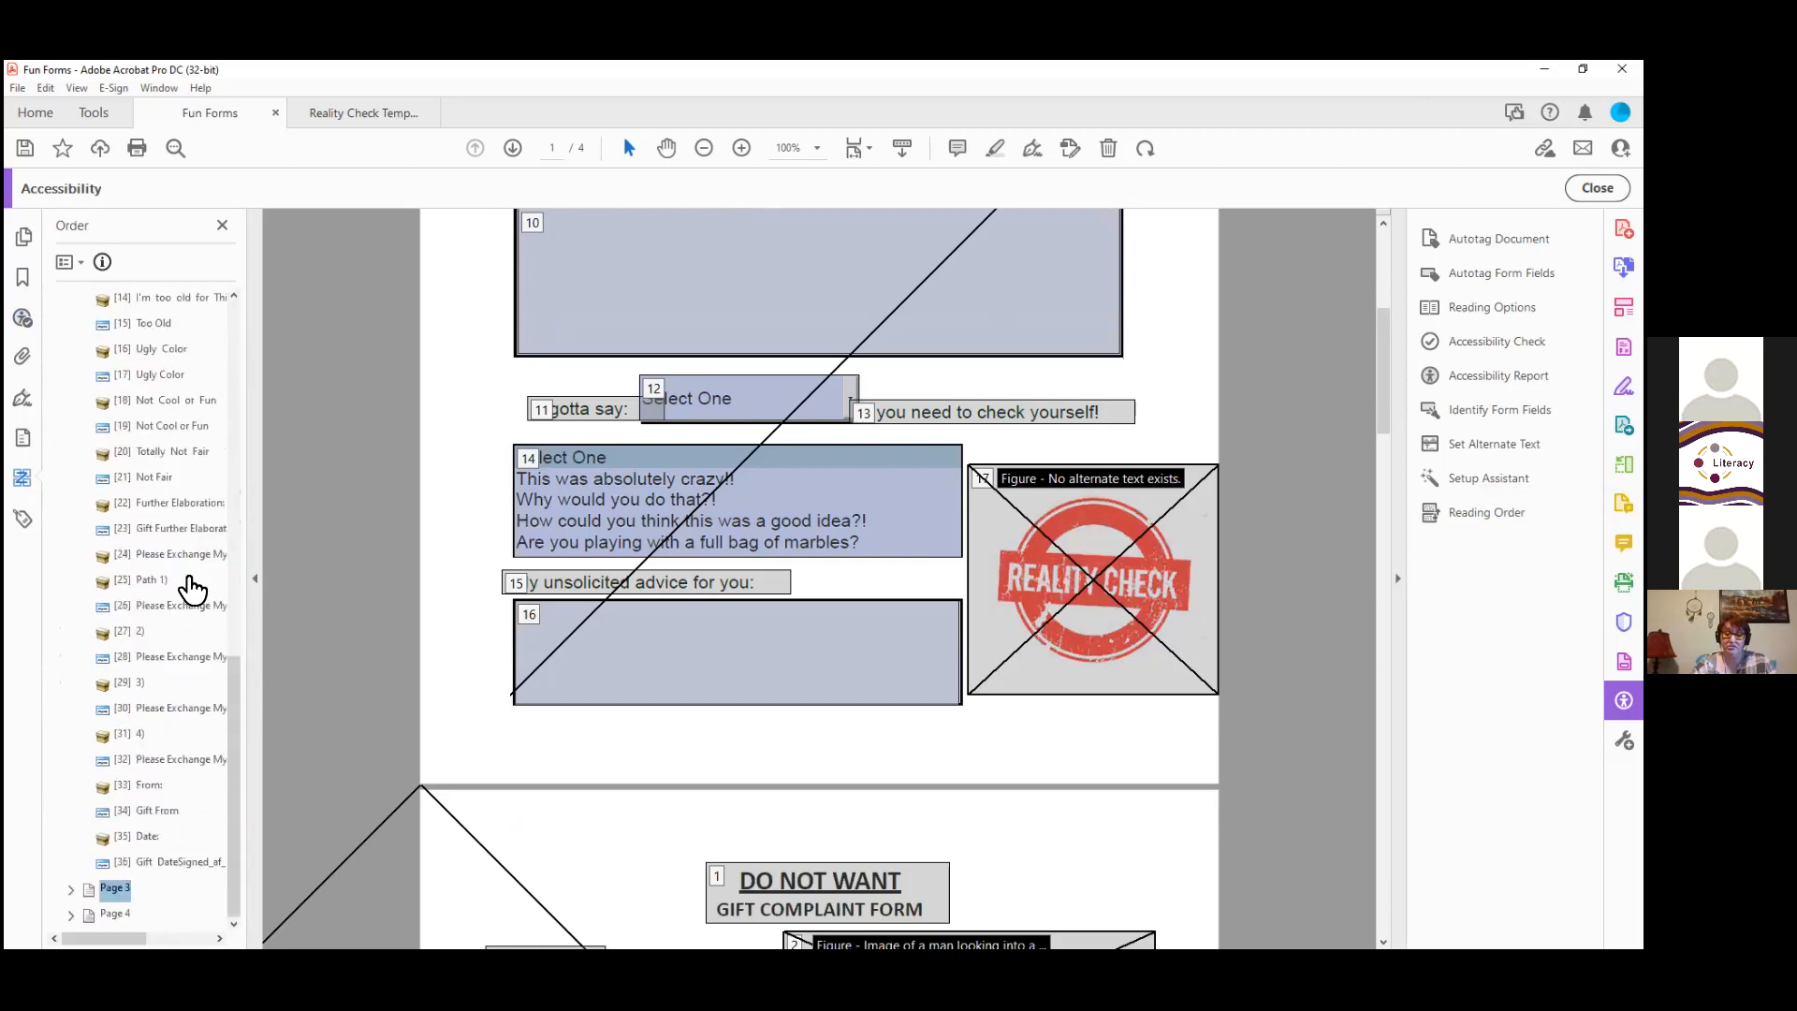
scroll(191, 590, up, 15)
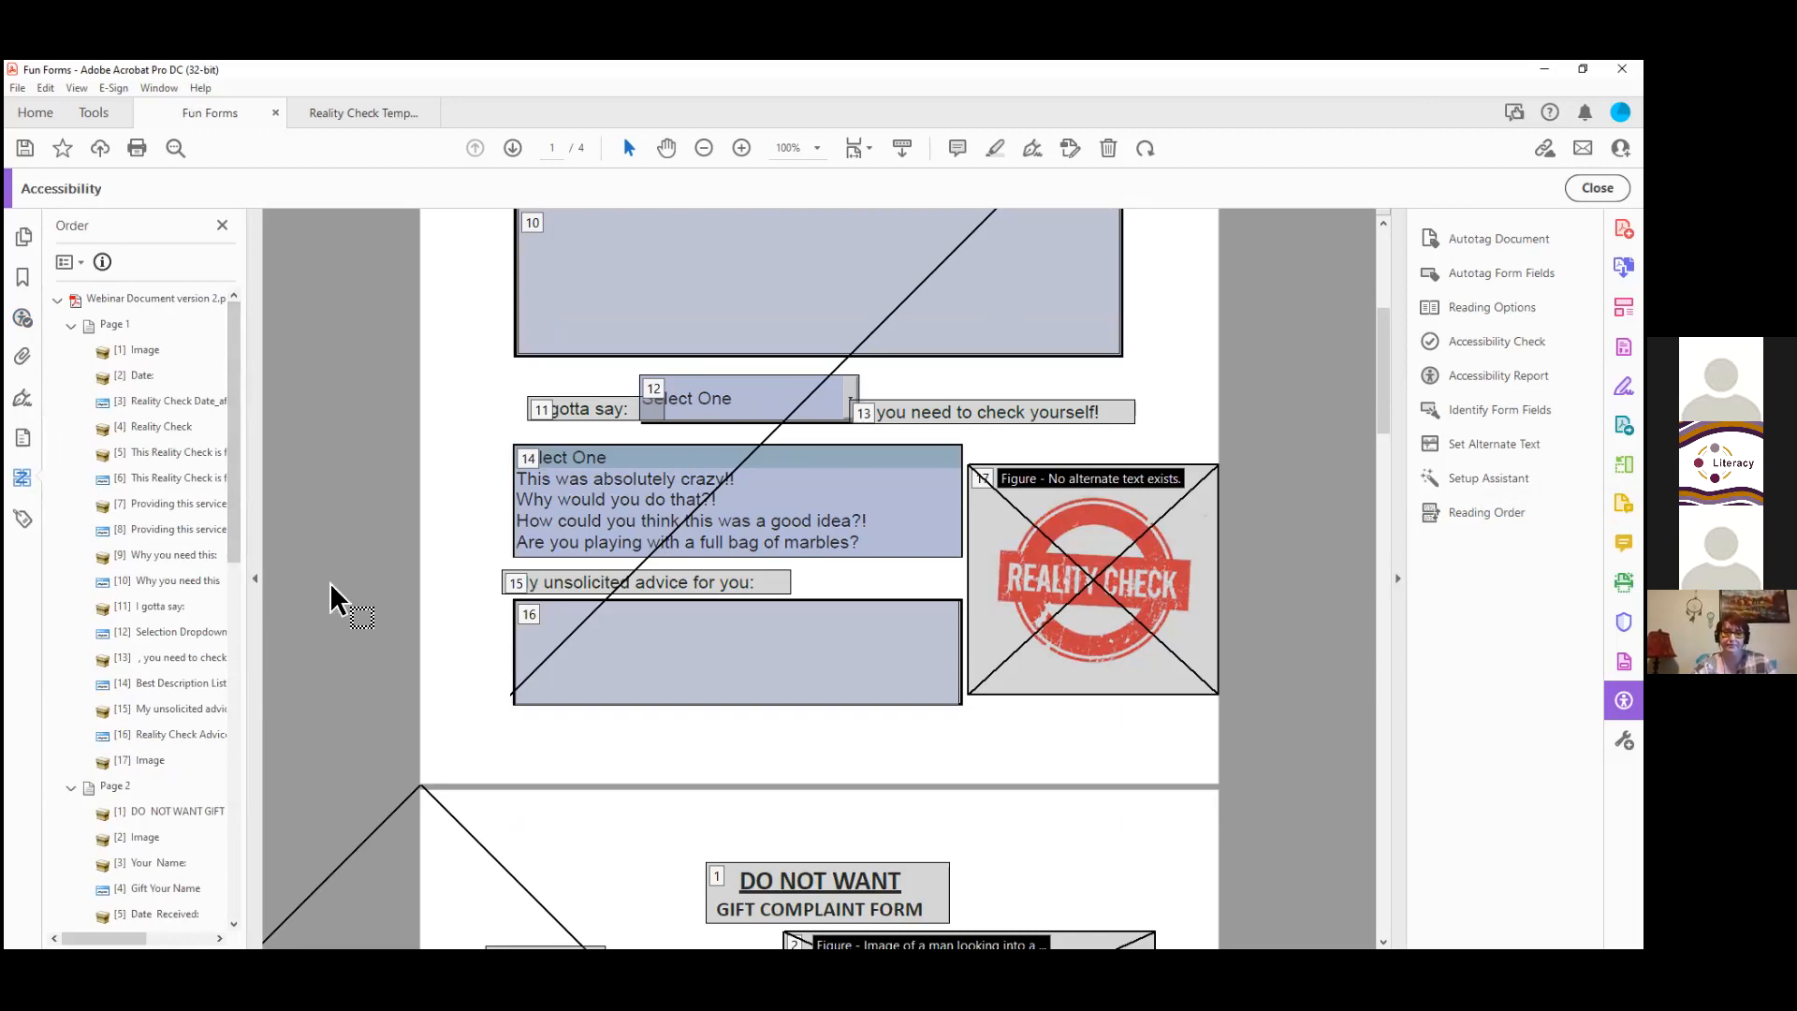
drag(341, 586, 455, 574)
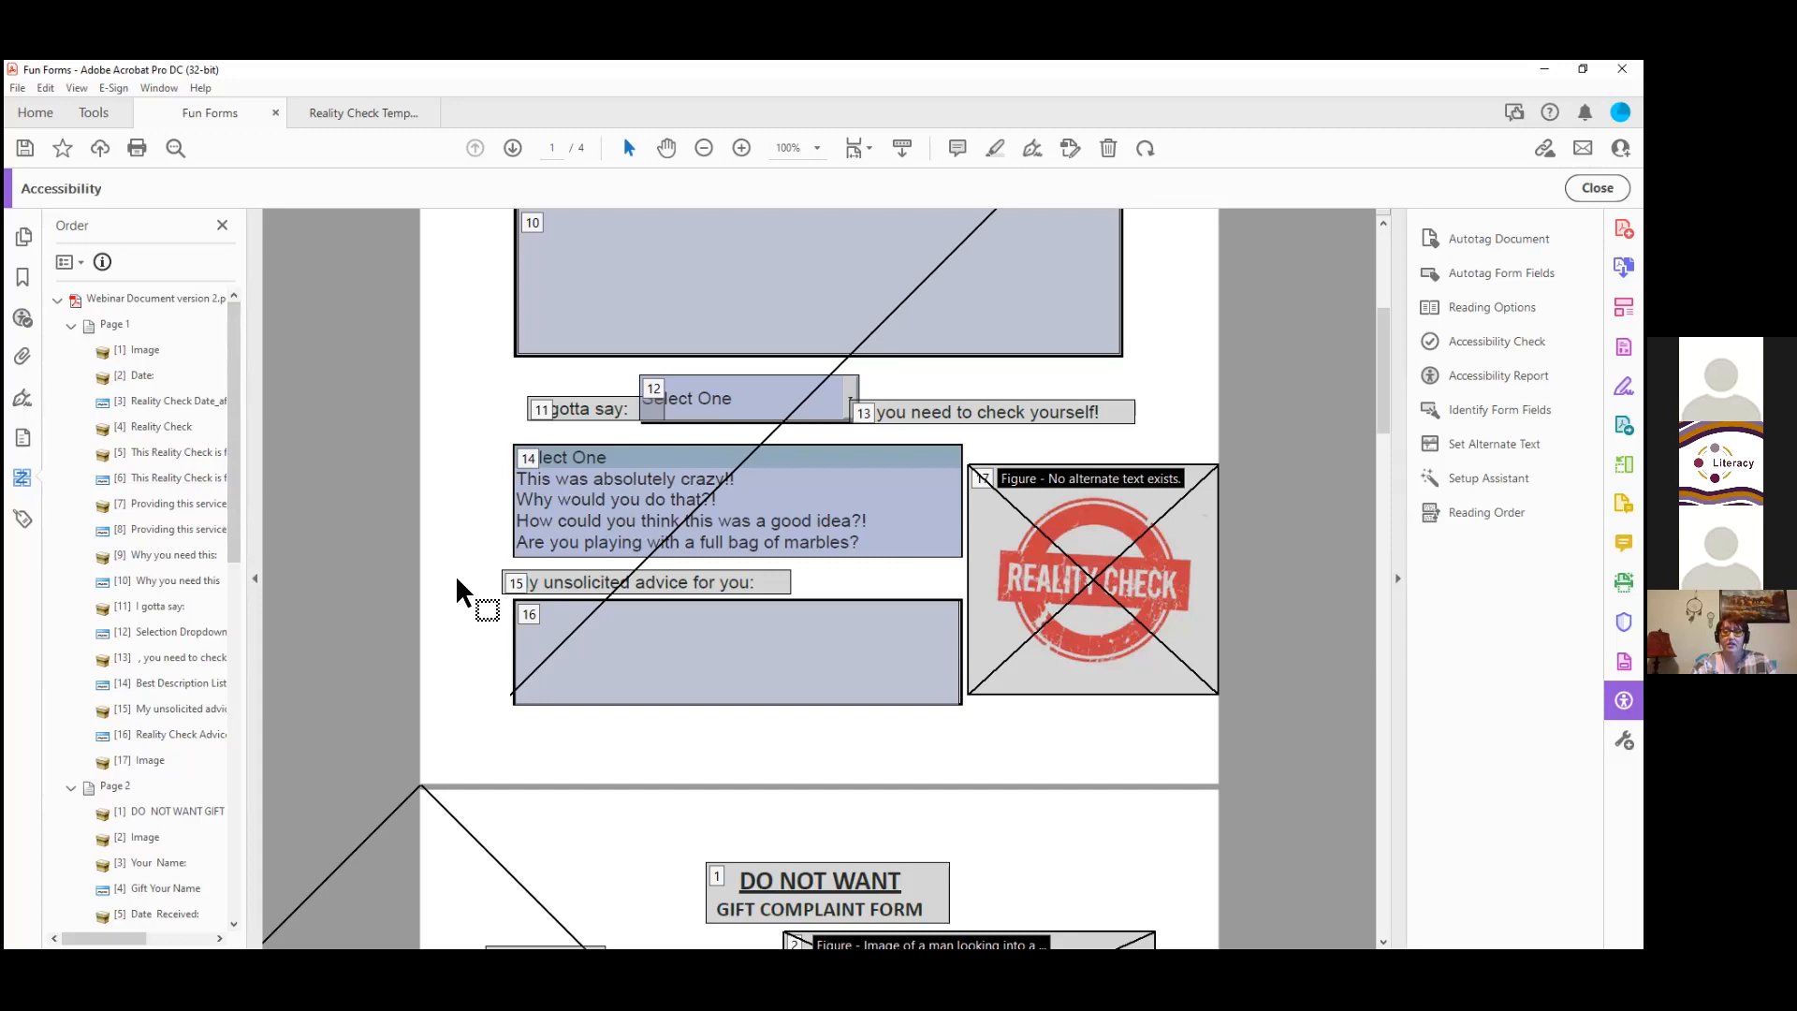